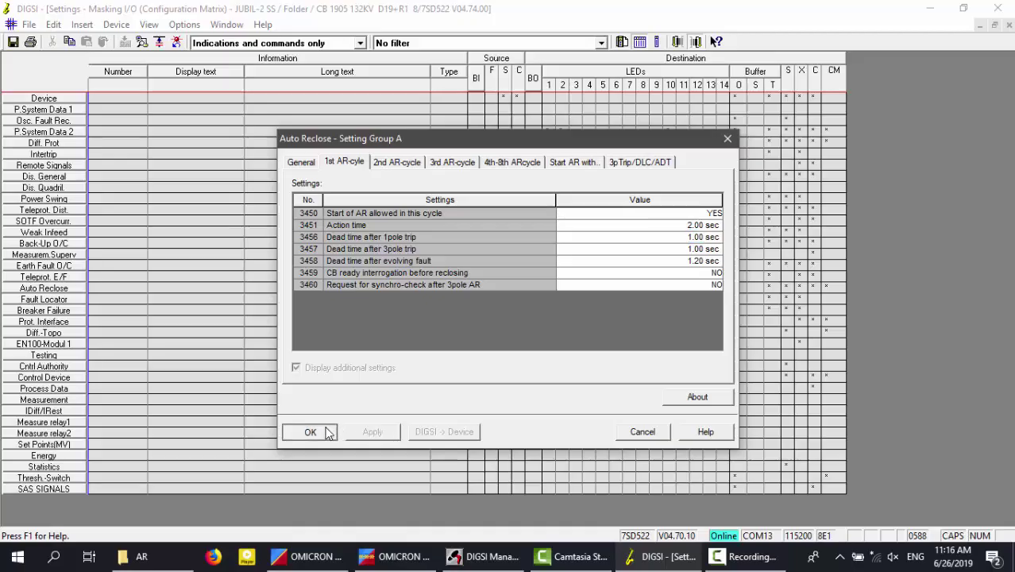
- Close the Auto Reclose settings, switch to OMICRON State Sequencer and clear the previous test results
left_click(310, 431)
left_click(394, 556)
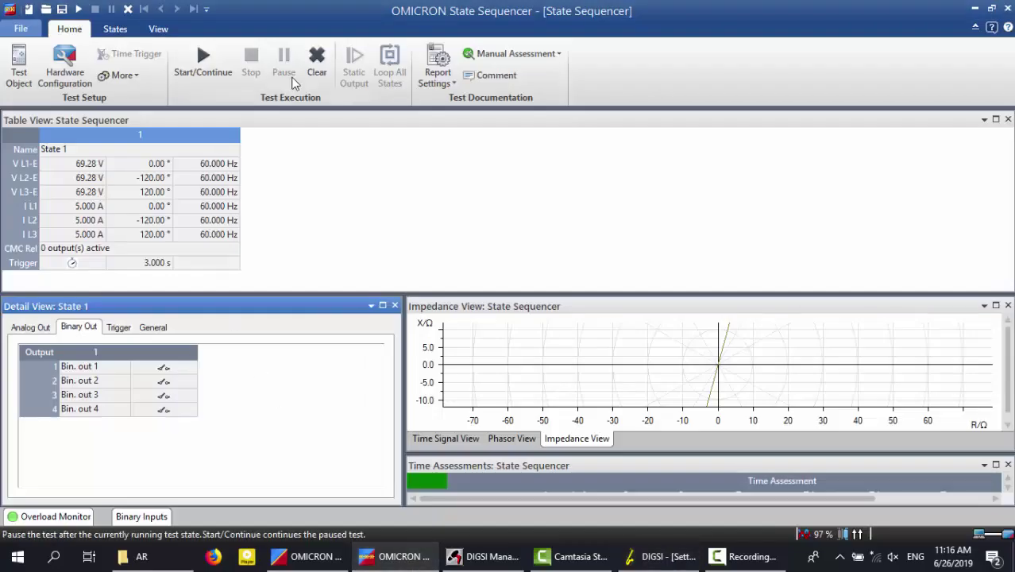
left_click(316, 62)
- Rename the first state in the sequence as "CB CLOSED -1"
left_click(83, 149)
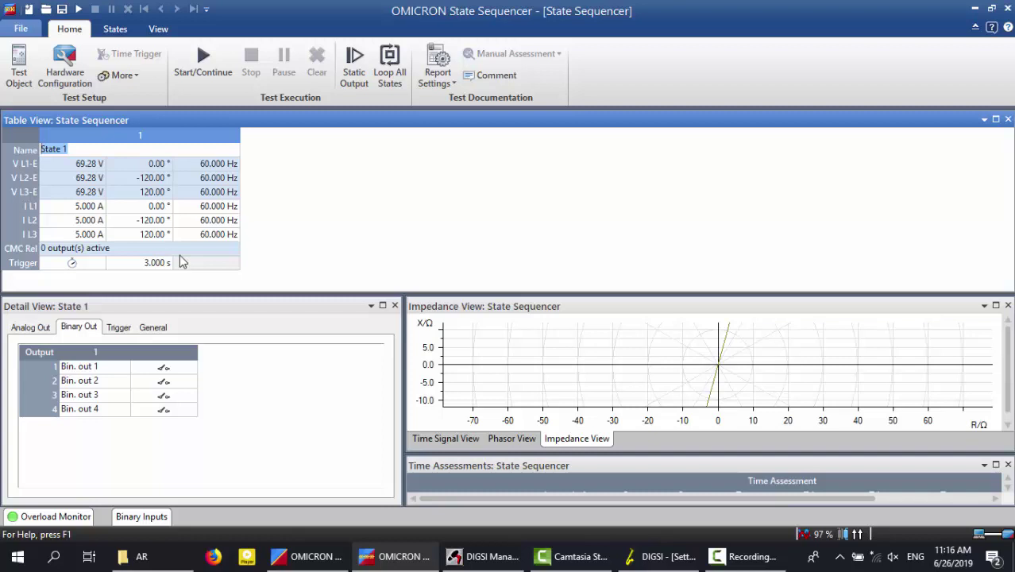
type("CB CLOSED -1")
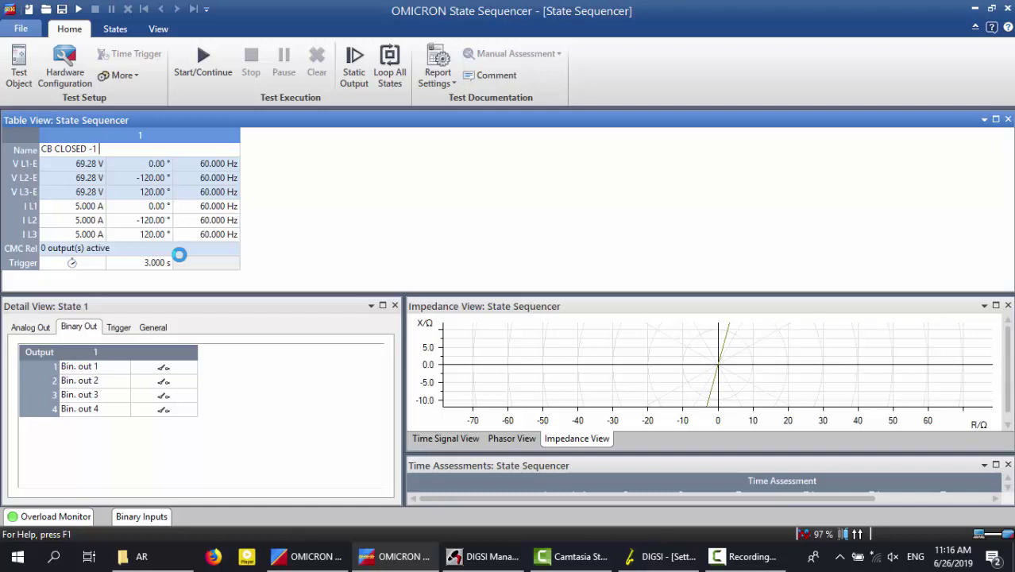
right_click(90, 209)
key("Escape")
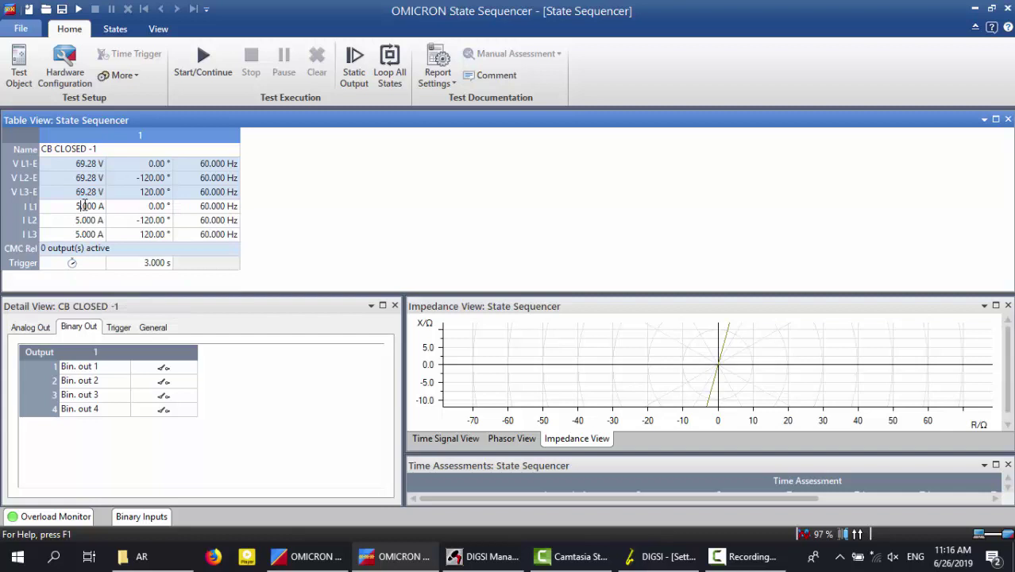
double_click(78, 209)
type("0.1")
key("Tab")
right_click(78, 209)
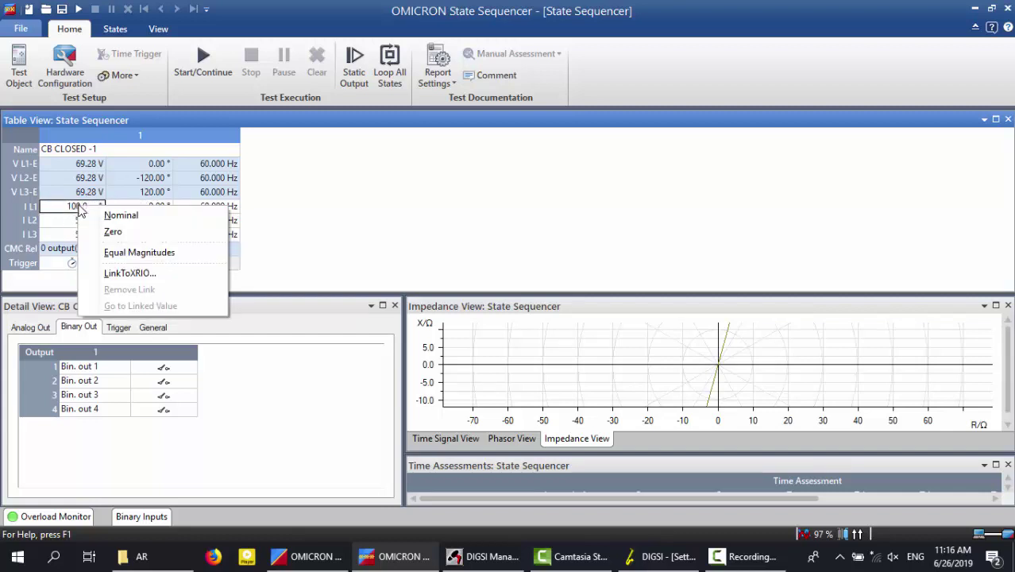
key("Escape")
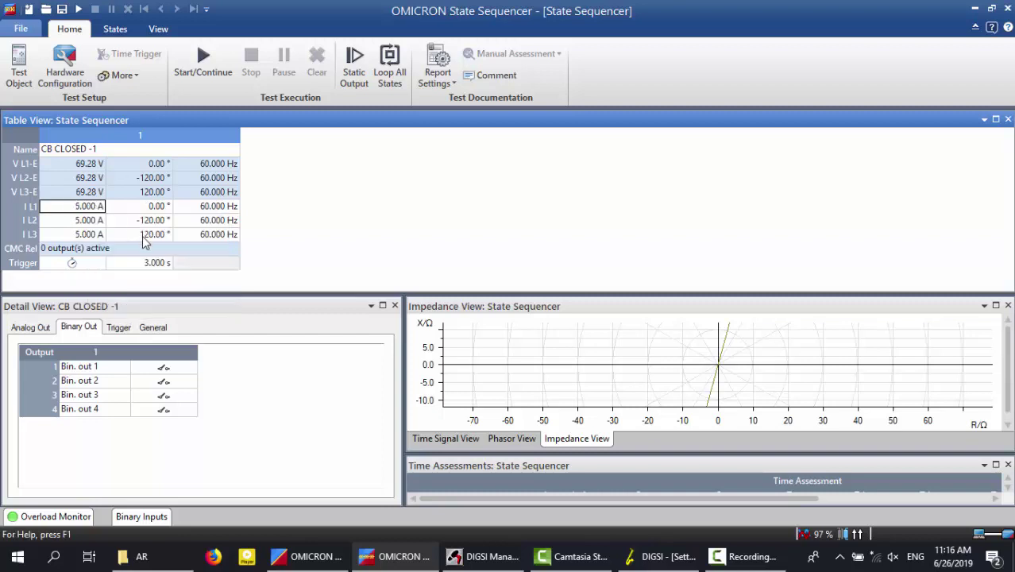
right_click(92, 208)
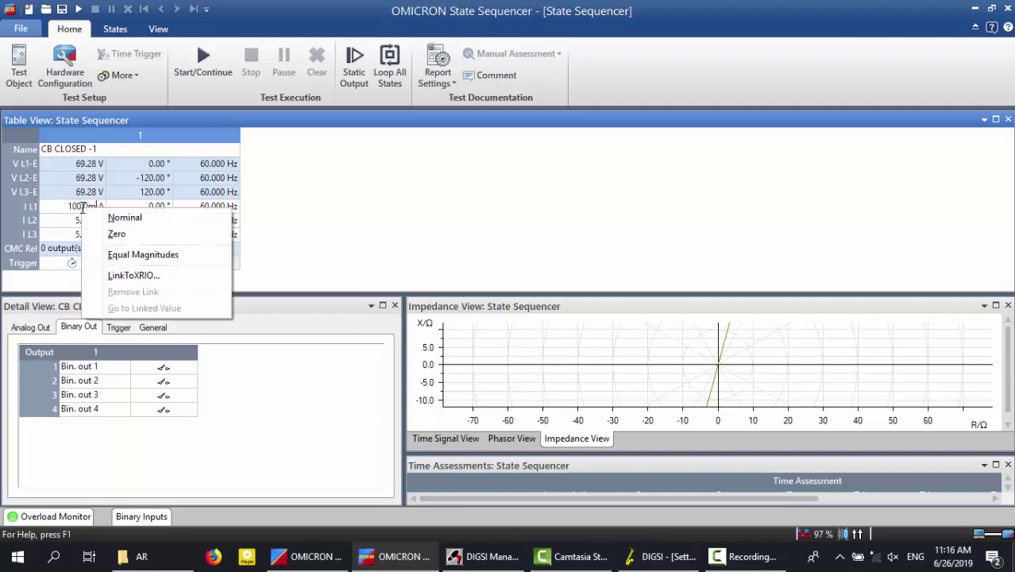
left_click(104, 216)
- Set the currents of all three phases in the CB CLOSED -1 state to equal magnitudes of 0.1 A
left_click(88, 203)
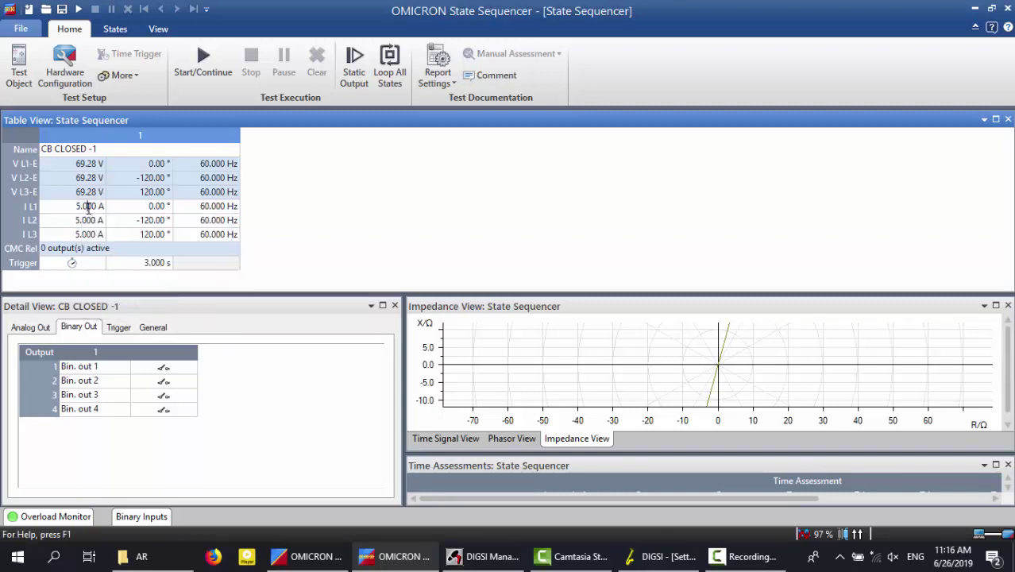
left_click_drag(95, 207, 29, 206)
type("0.1")
key("Return")
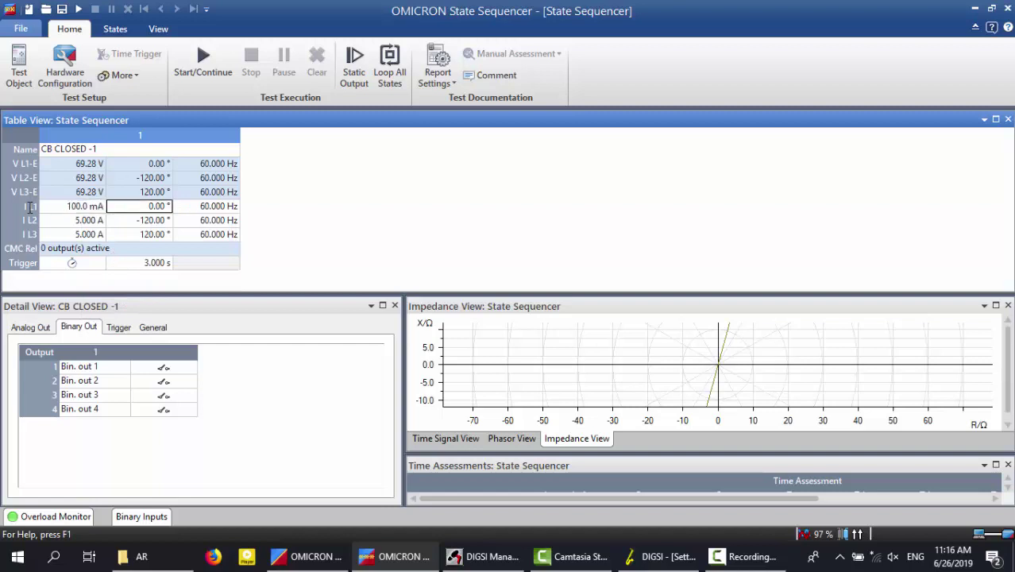
right_click(80, 209)
left_click(140, 253)
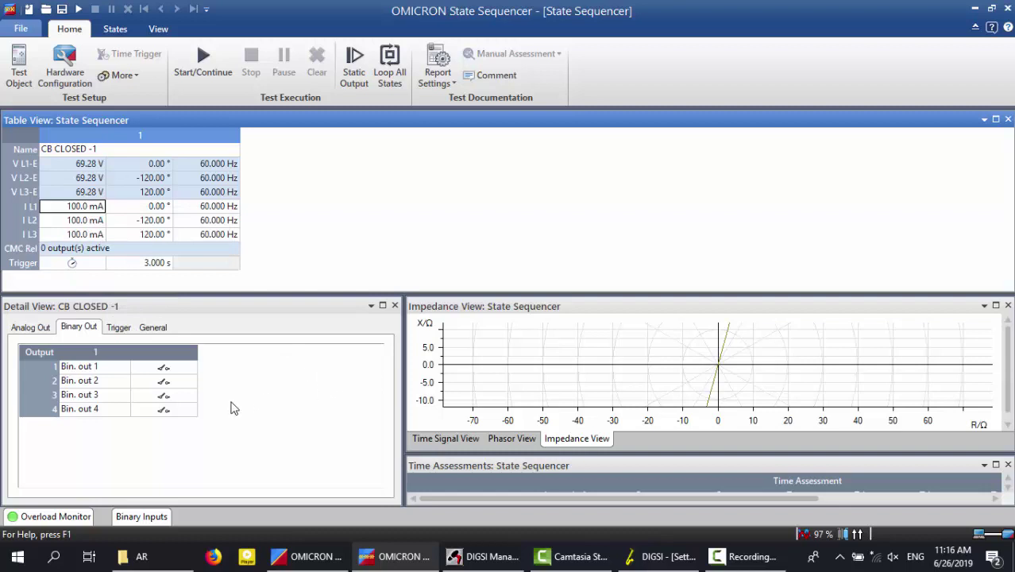
- In the hardware configuration, change the display name of binary output 1 to "CB OPEN"
left_click(64, 65)
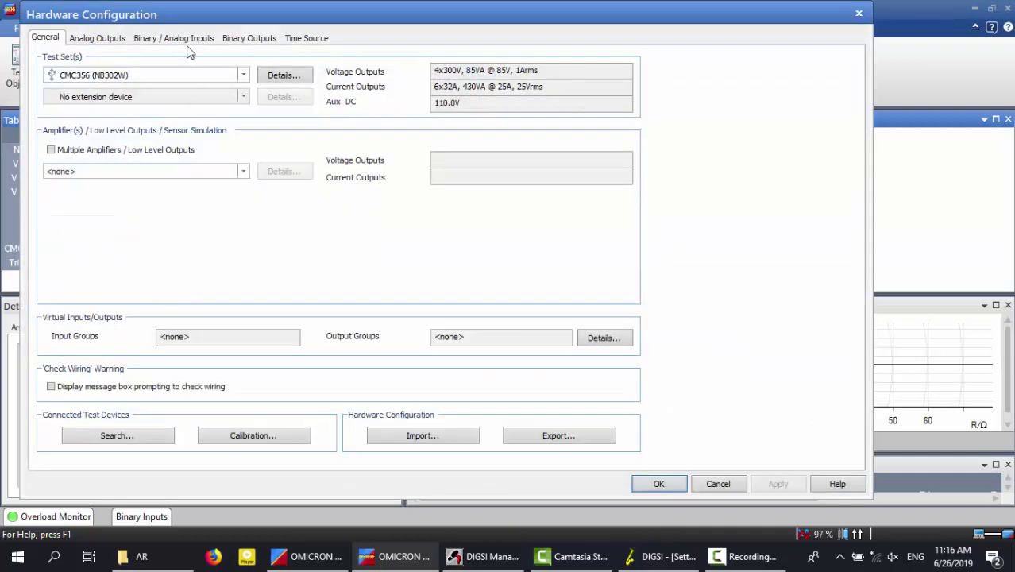
left_click(189, 38)
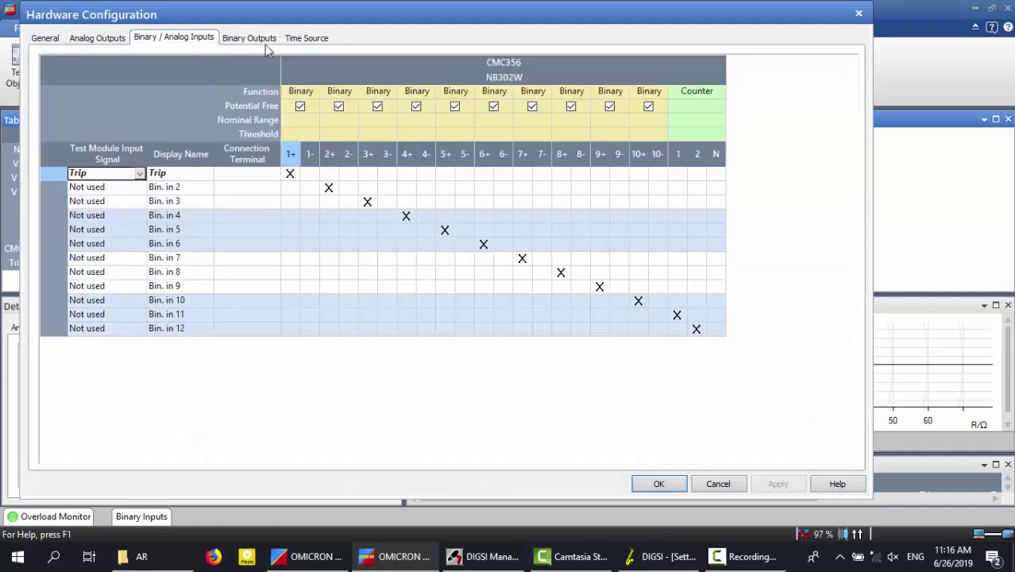
left_click(253, 40)
left_click(187, 130)
left_click(177, 116)
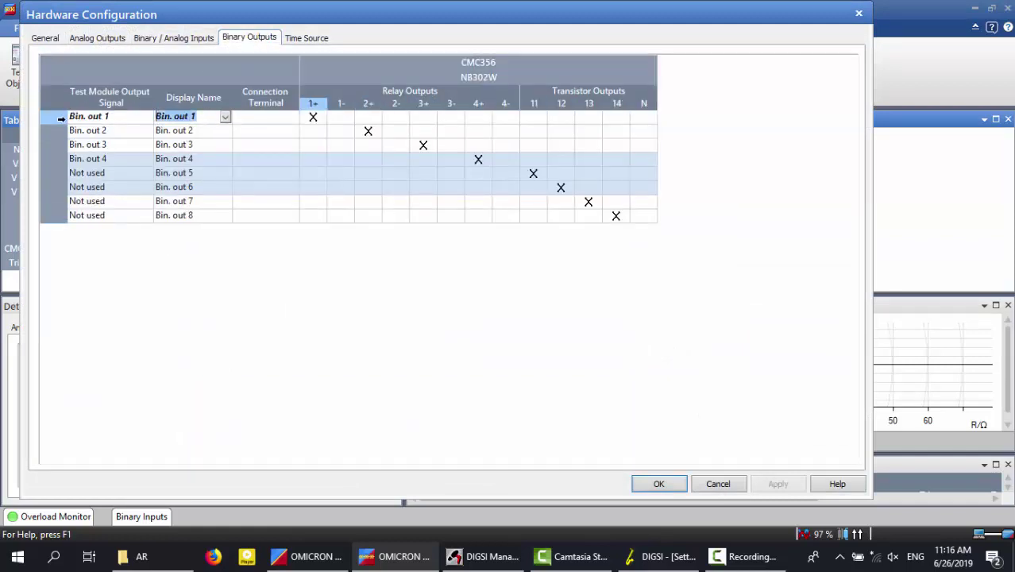
type("CB CLOSED")
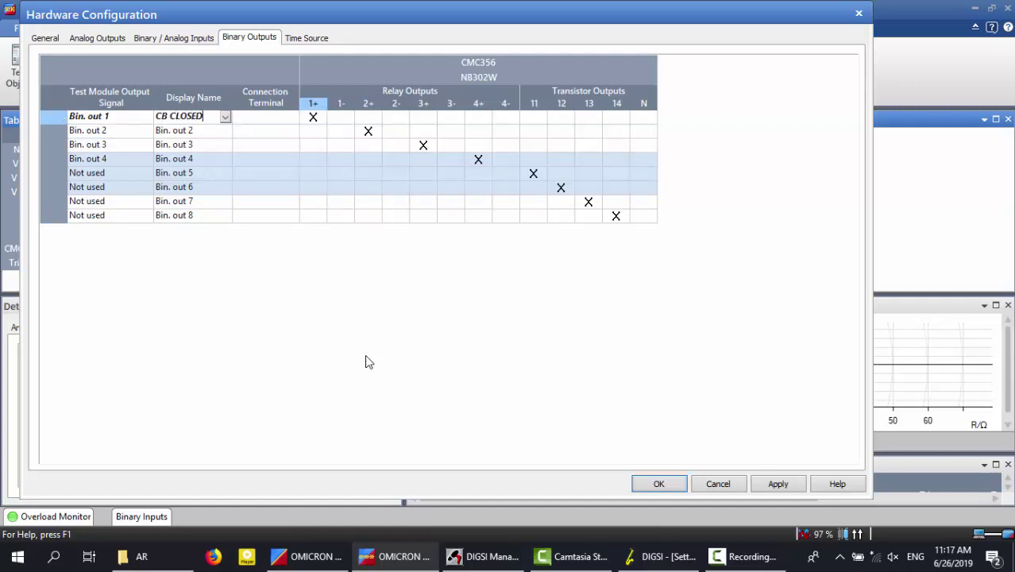
left_click(339, 359)
key("BackSpace")
key("BackSpace")
key("BackSpace")
key("BackSpace")
key("BackSpace")
- Change the display name of the Trip binary input to "AR DEAD TIM"
left_click(188, 38)
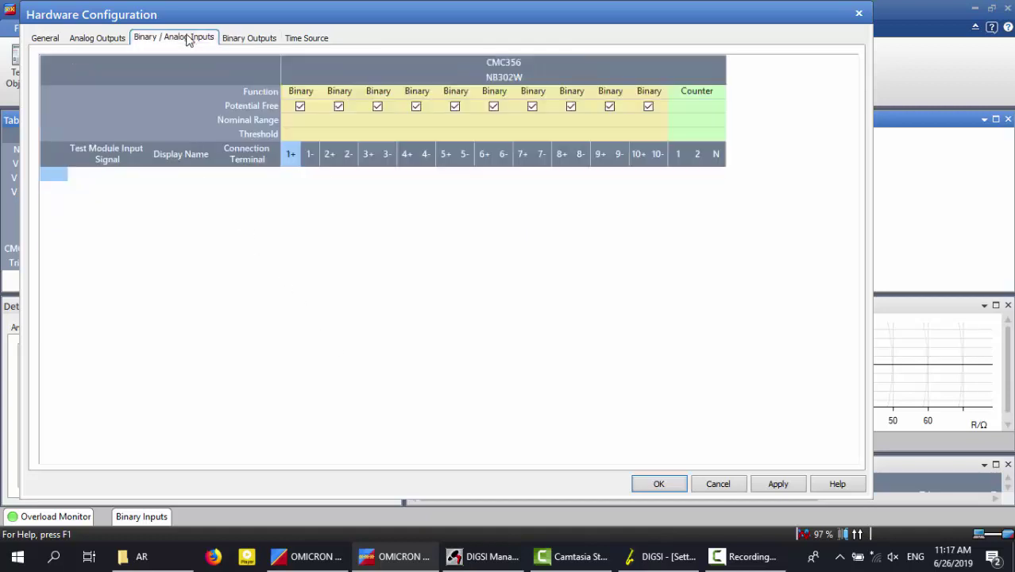
left_click(71, 176)
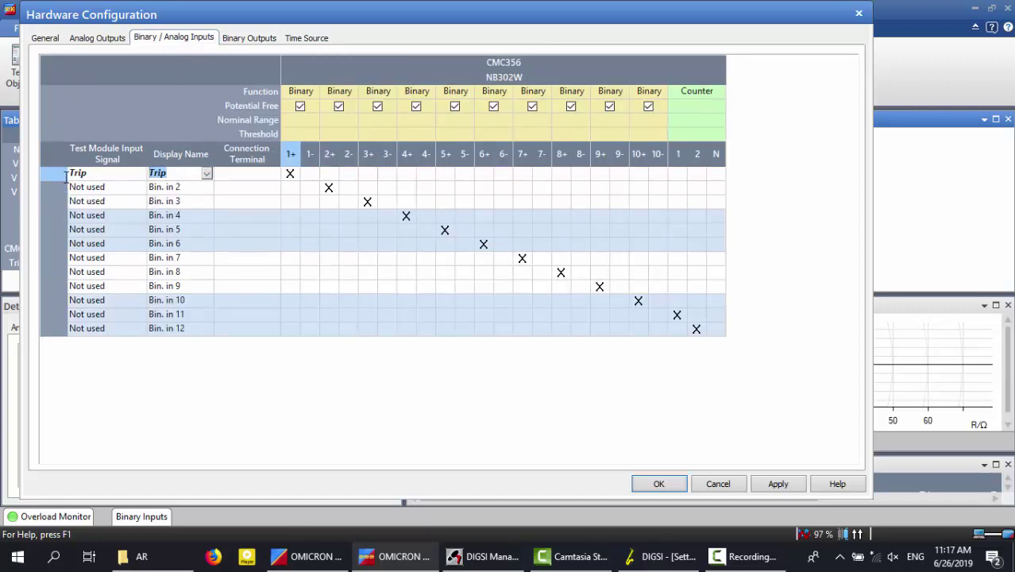
type("AR")
type(" DEAD")
type(" TIME")
- Assign the signal Bin. in 2 to the second binary input, name it "AR REC TIME" and apply the hardware configuration
left_click(115, 190)
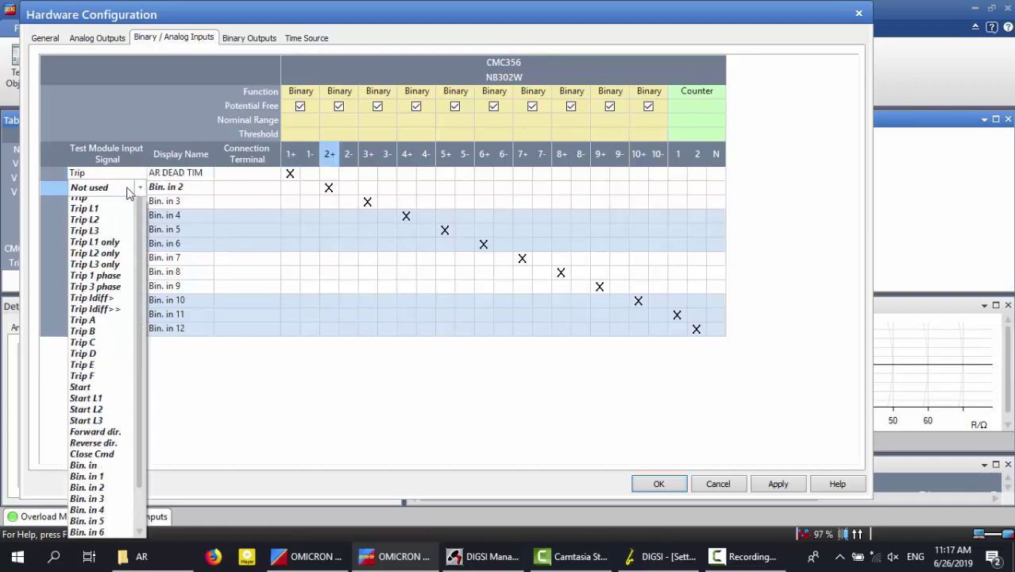
left_click(94, 504)
left_click(187, 187)
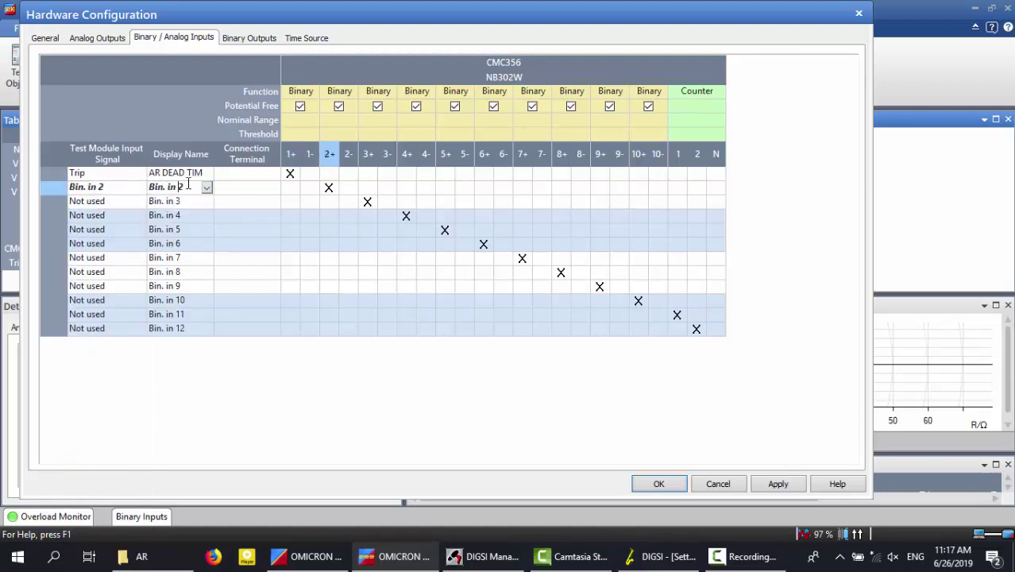
type("AR REC TIME")
left_click(776, 483)
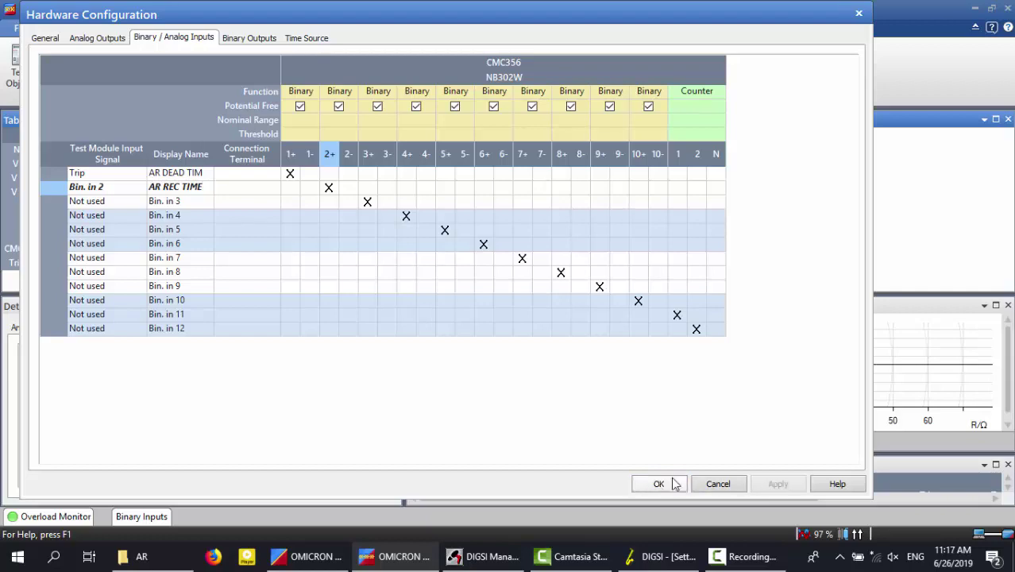
left_click(667, 482)
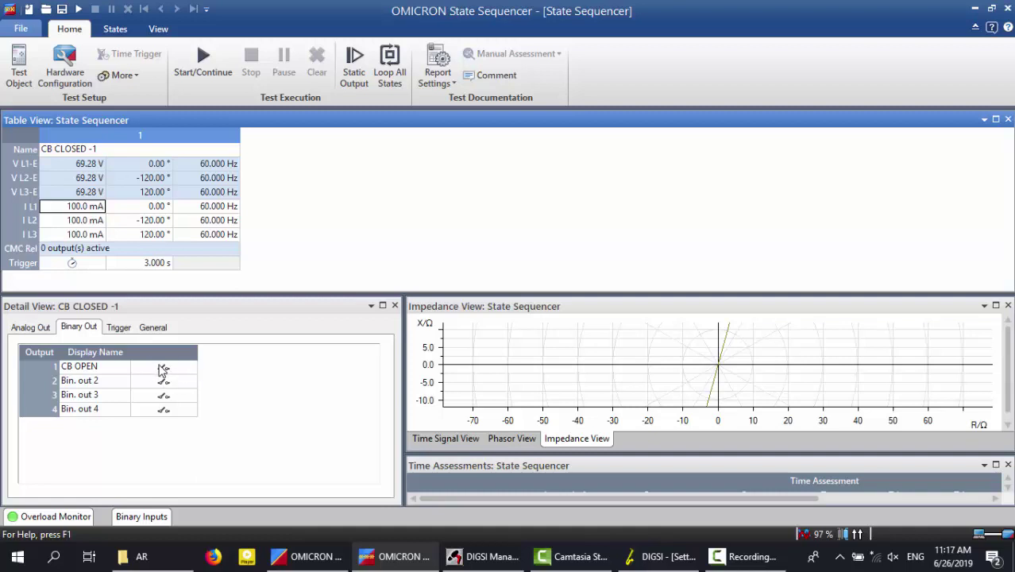
- Set binary outputs 2, 3 and 4 to Not used in the hardware configuration and apply the changes
left_click(65, 66)
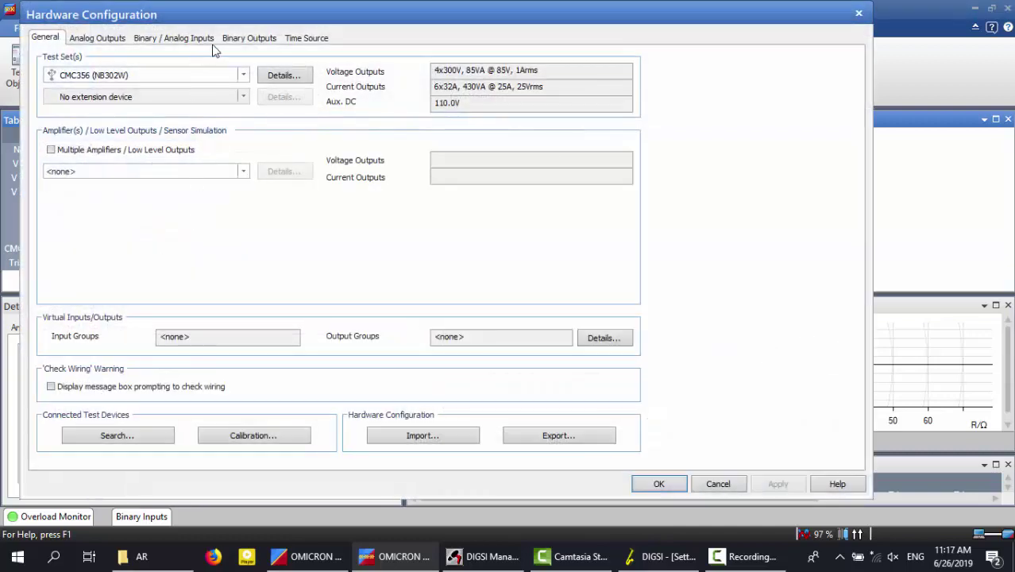
left_click(238, 38)
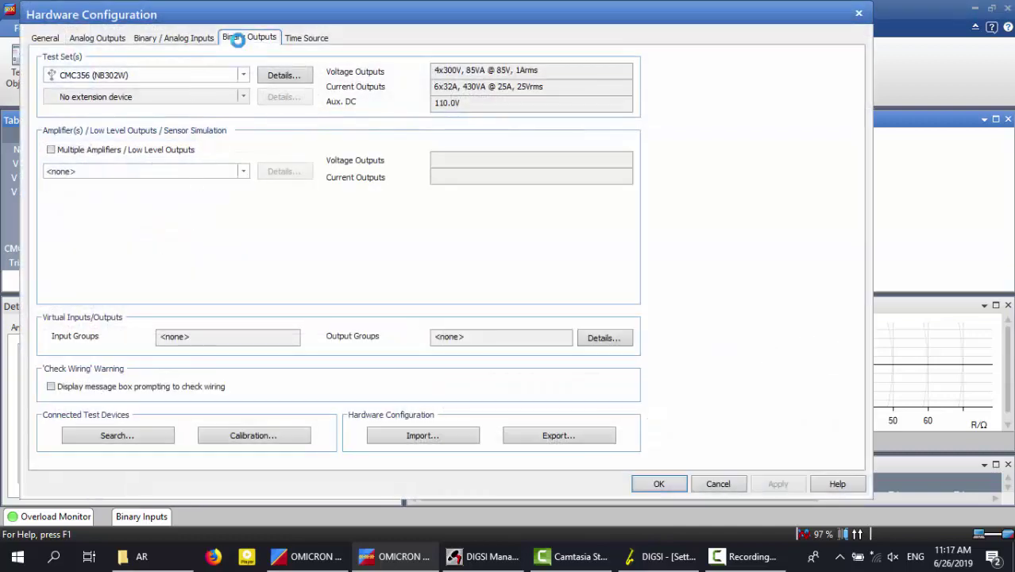
left_click(111, 130)
left_click(147, 130)
left_click(135, 152)
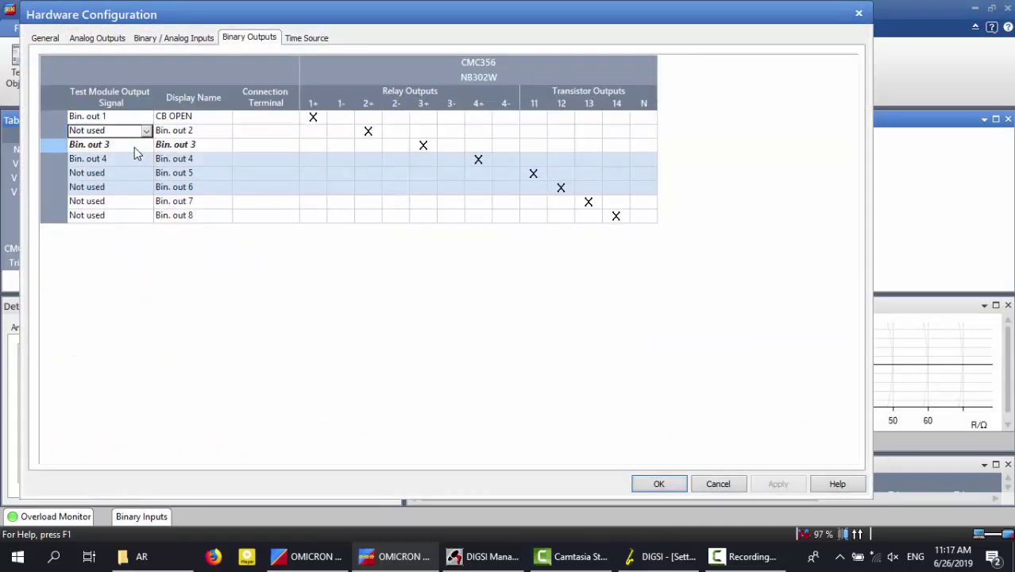
left_click(140, 144)
left_click(101, 172)
left_click(119, 145)
left_click(114, 164)
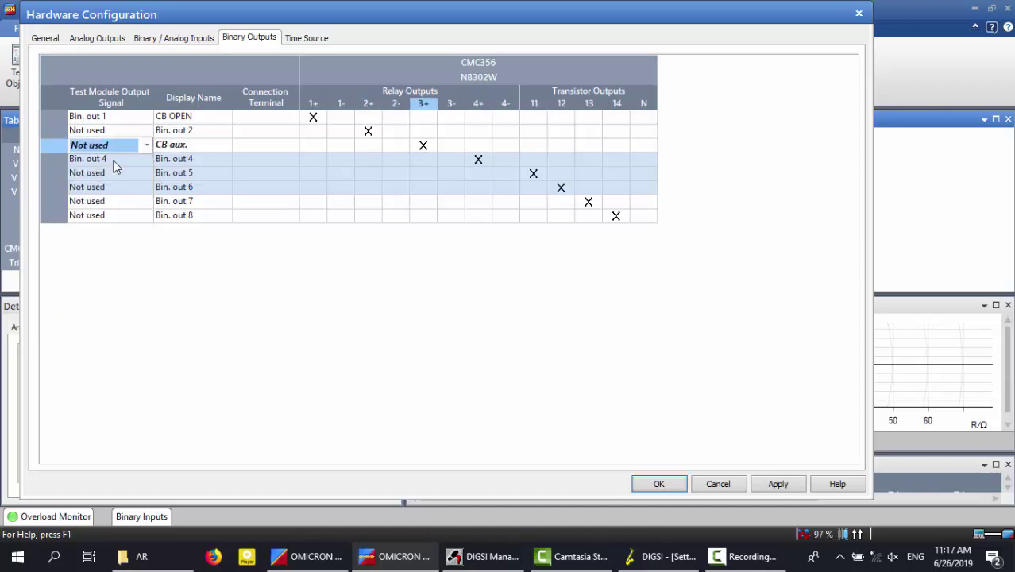
left_click(114, 162)
left_click(146, 159)
left_click(124, 173)
left_click(124, 173)
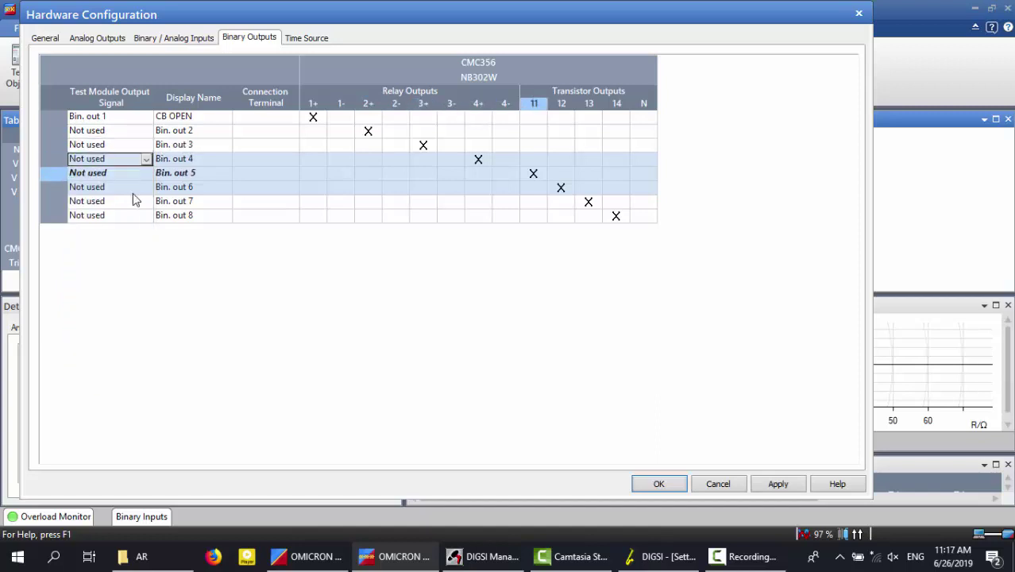
left_click(776, 486)
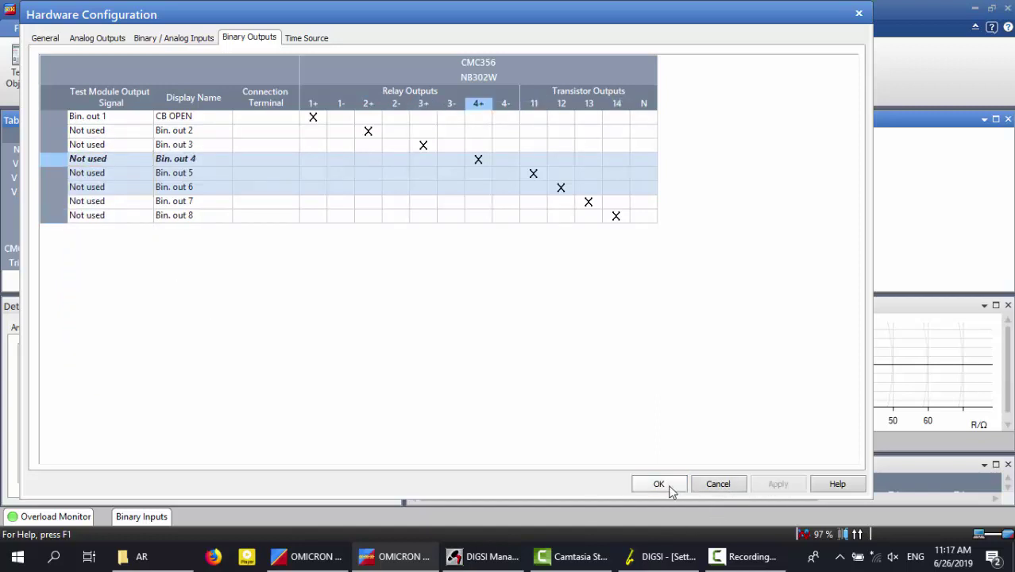
left_click(667, 486)
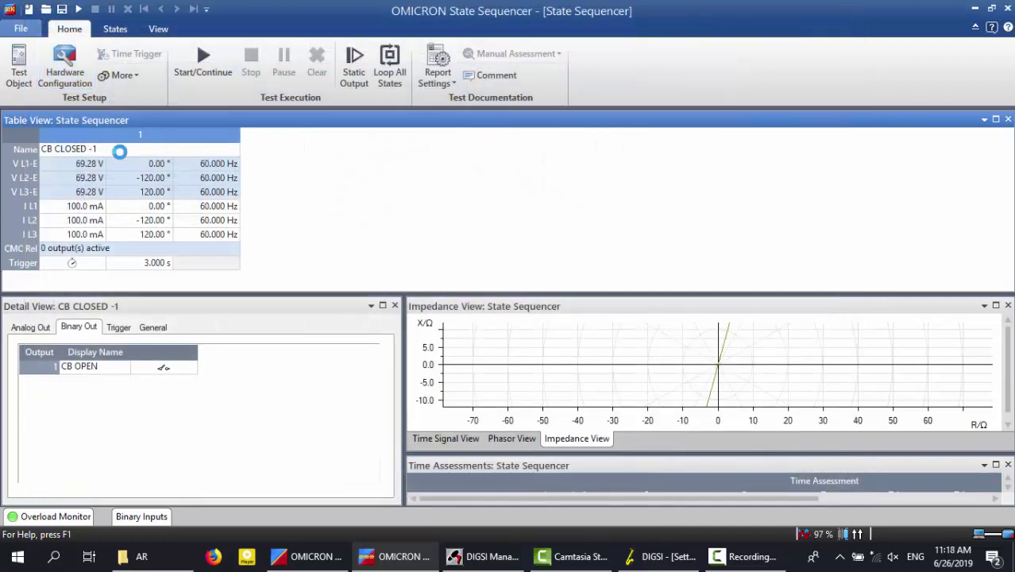
- Set the trigger time of the CB CLOSED -1 state to 2 s
double_click(159, 265)
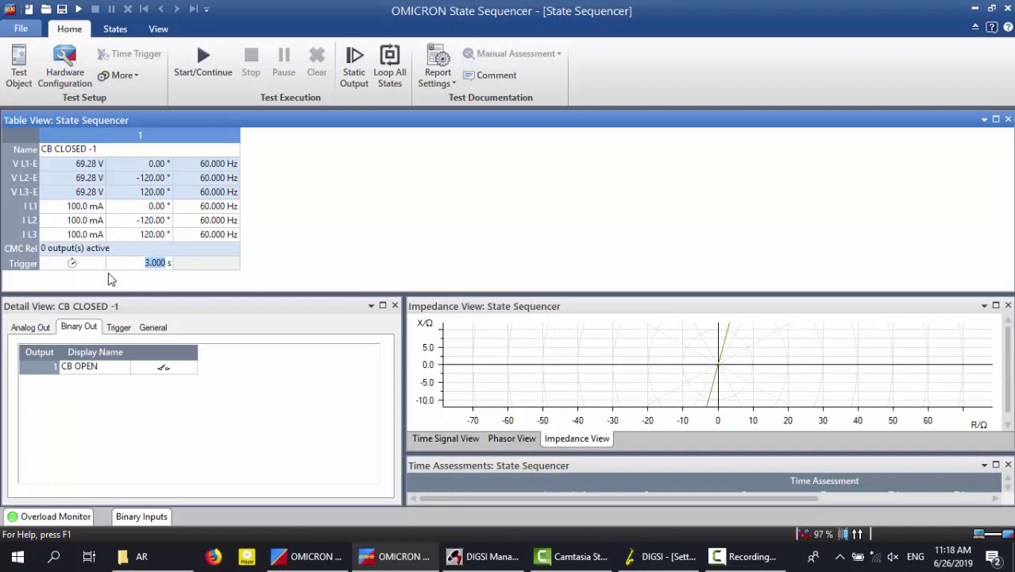
type("2")
key("Tab")
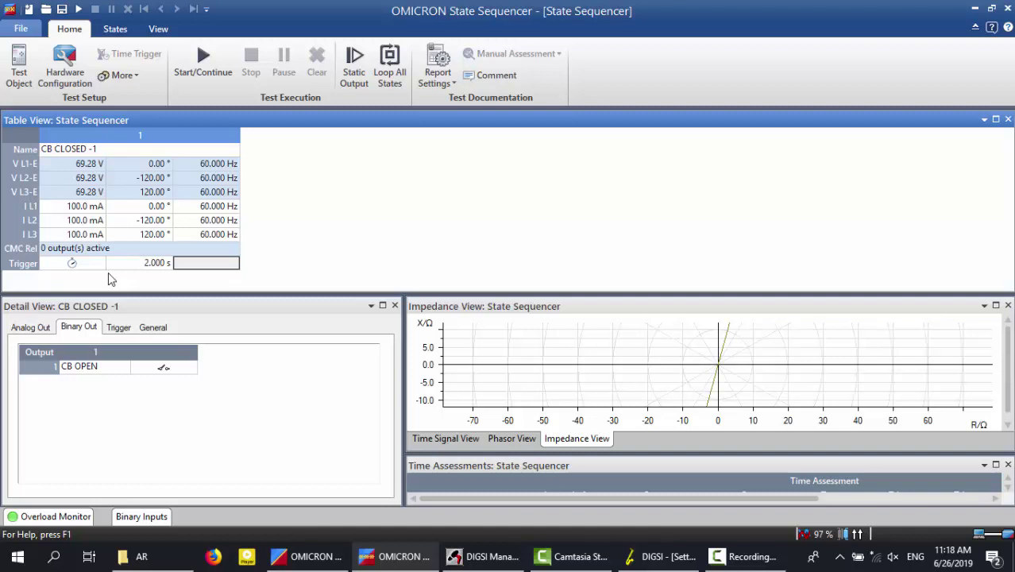
- Duplicate the CB CLOSED -1 state as a second state and rename the copy "CB TRIP"
left_click(213, 138)
right_click(213, 138)
left_click(237, 146)
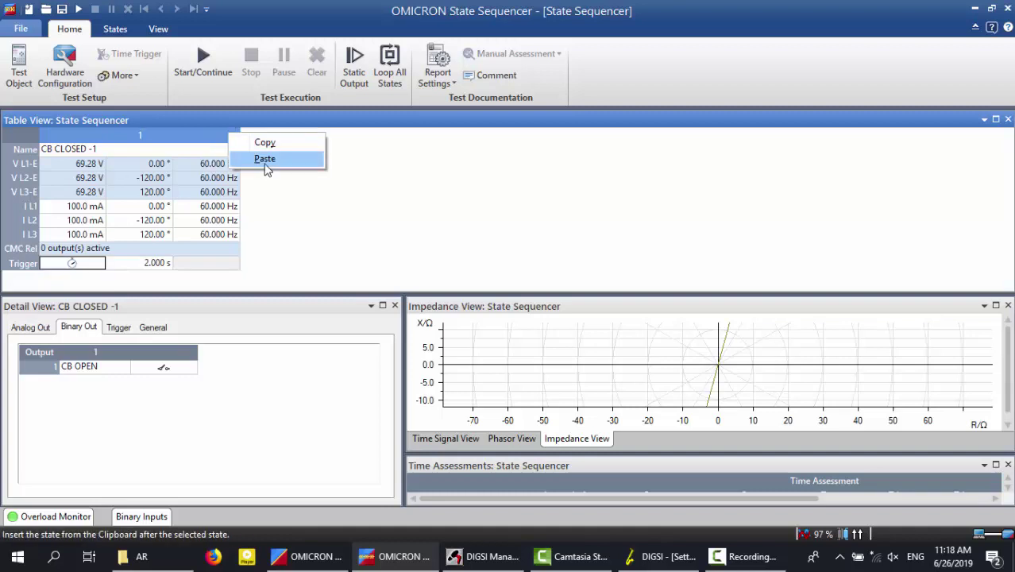
left_click(265, 164)
left_click(280, 153)
key("ctrl+a")
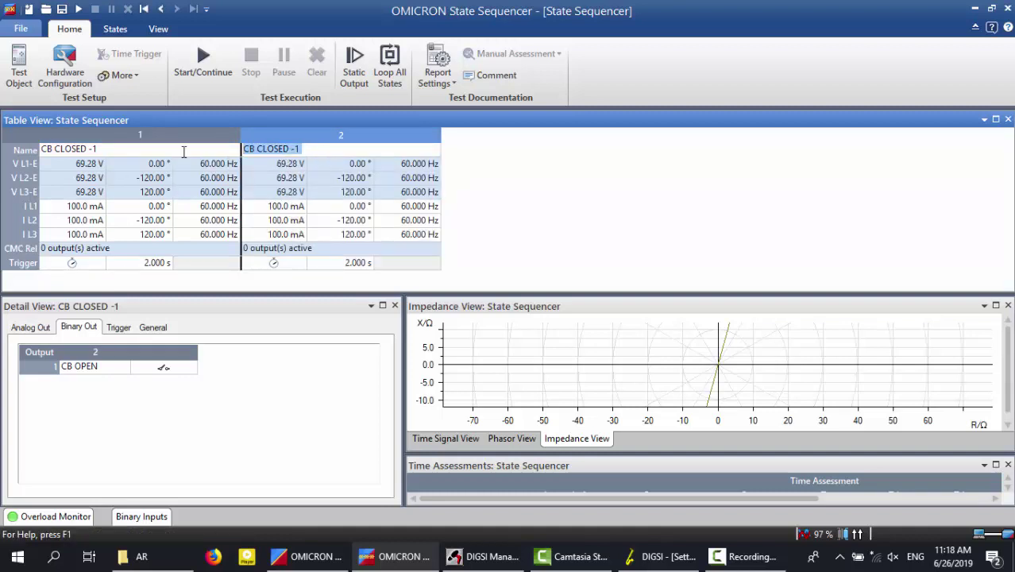
type("CB TRIP")
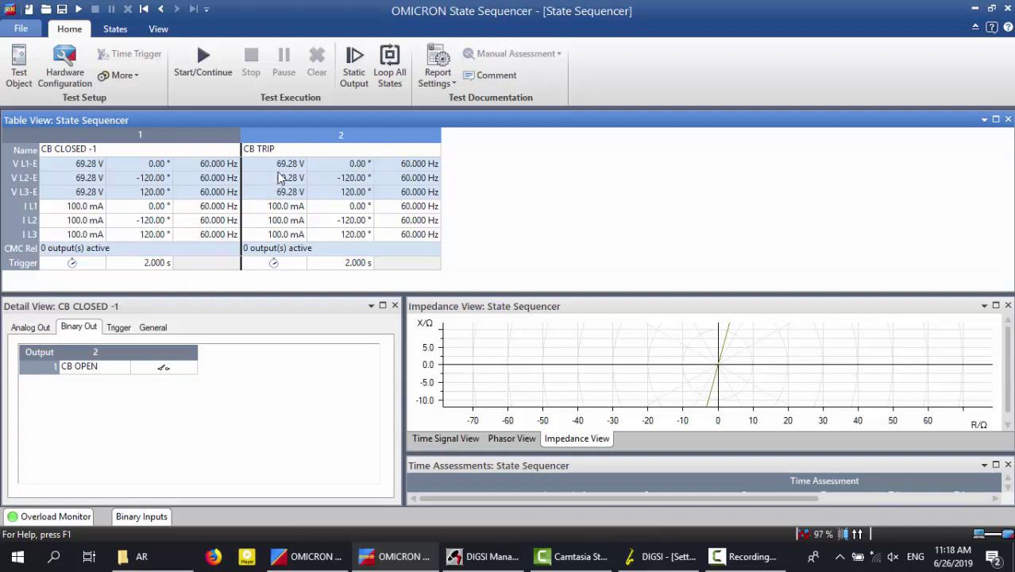
- In the CB TRIP state, set the I L1 current to 500 mA and the I L2 current to zero
left_click(285, 205)
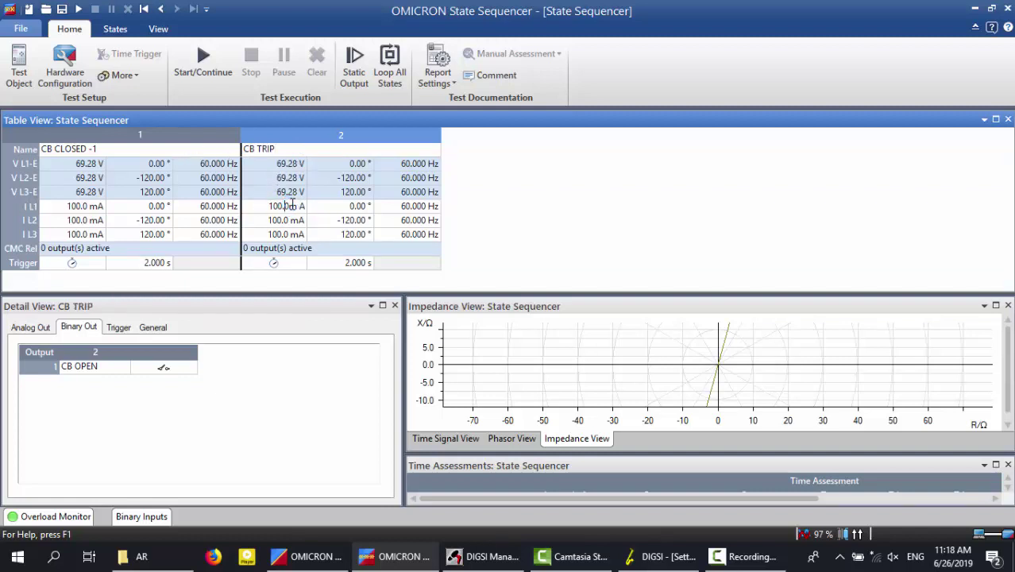
double_click(296, 206)
type("500")
key("Tab")
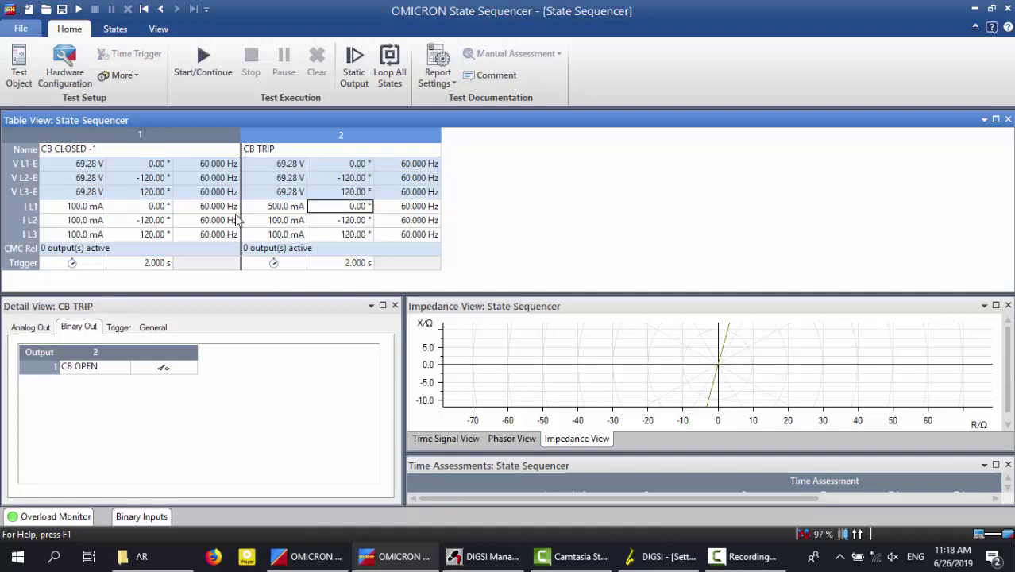
right_click(260, 220)
left_click(286, 241)
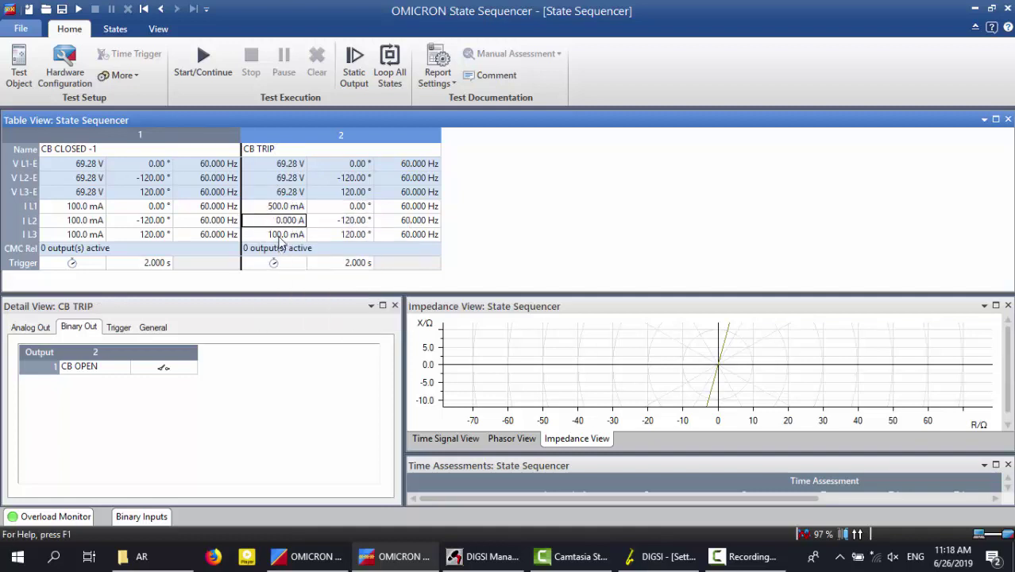
- In the CB TRIP state, set the I L3 current to zero and the trigger time to 50 ms
right_click(280, 236)
left_click(316, 259)
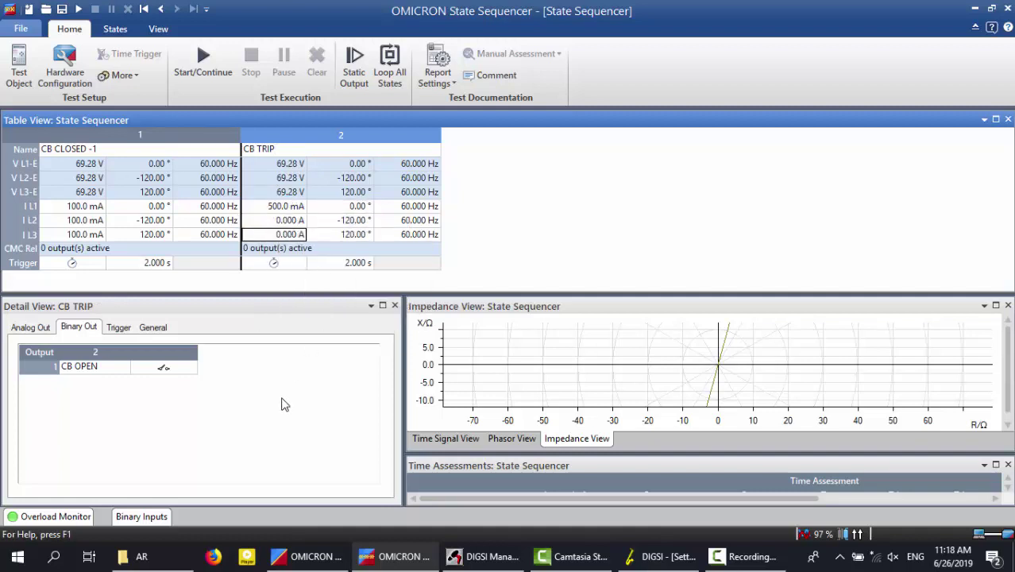
left_click(358, 263)
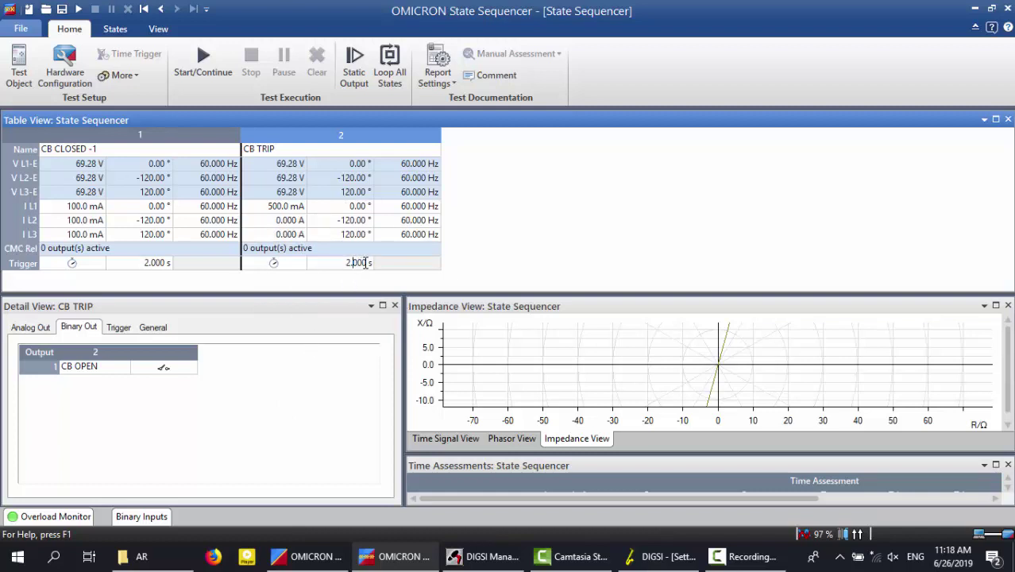
left_click(368, 263)
type("0.5")
key("Return")
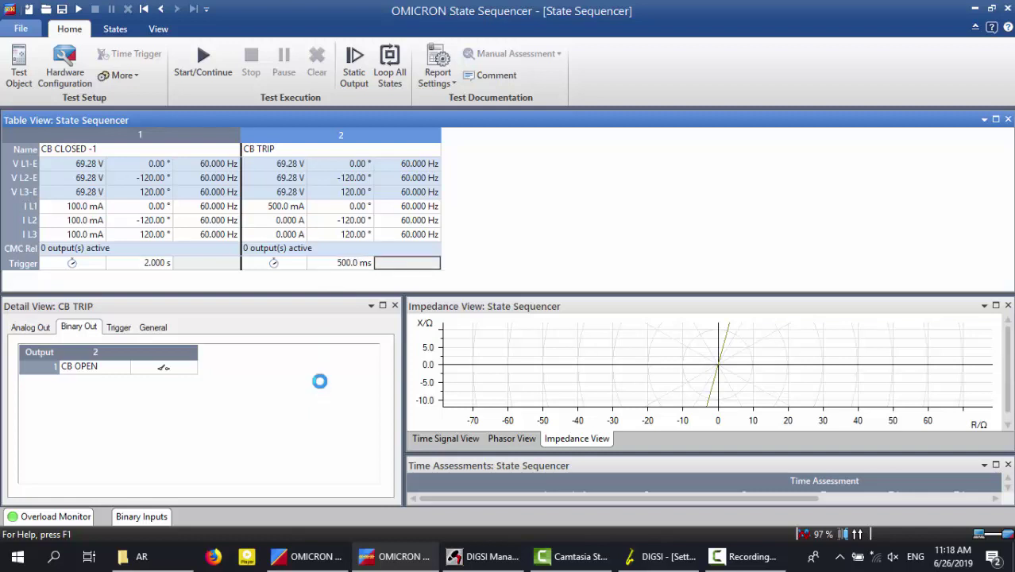
left_click(361, 264)
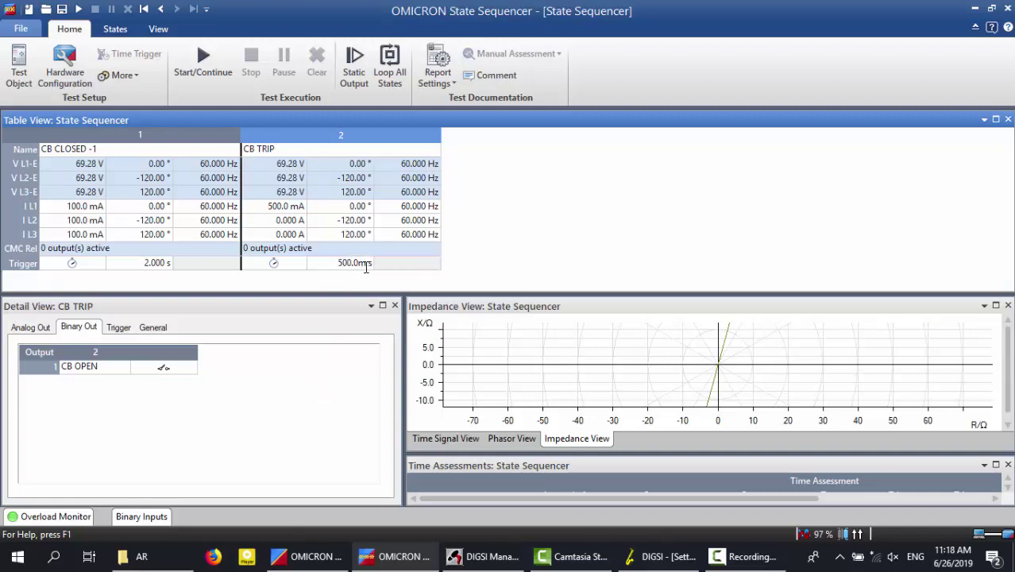
left_click_drag(367, 264, 257, 267)
type("0.")
key("Return")
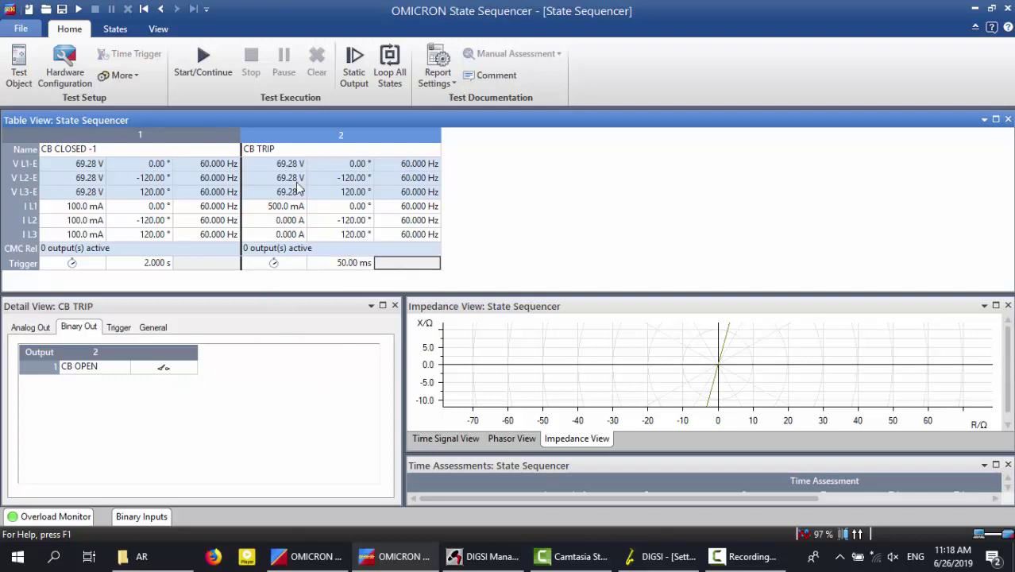
left_click(273, 262)
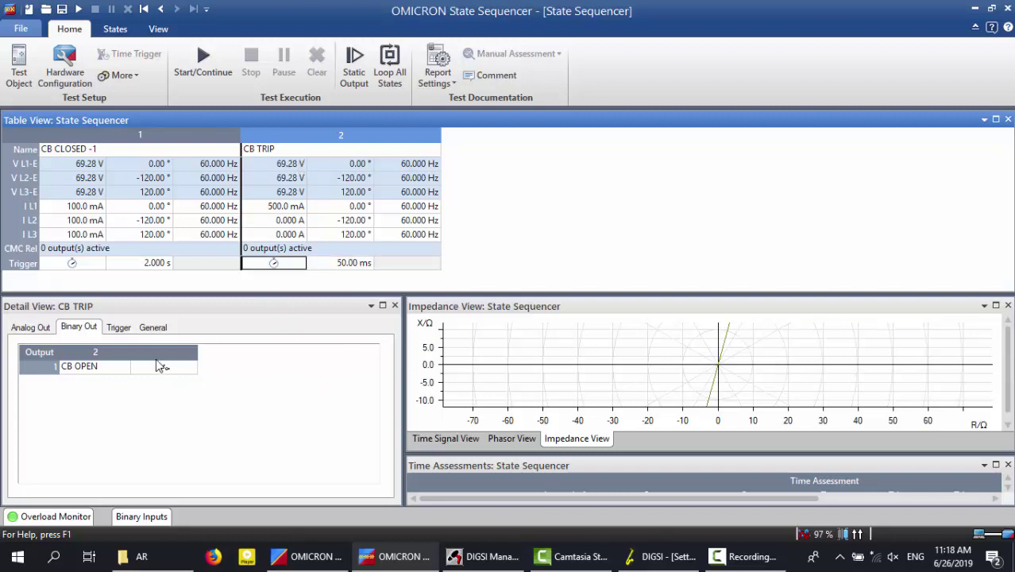
- Duplicate the CB TRIP state as a third state and rename the copy "CB DEAD"
right_click(403, 138)
left_click(421, 148)
right_click(421, 148)
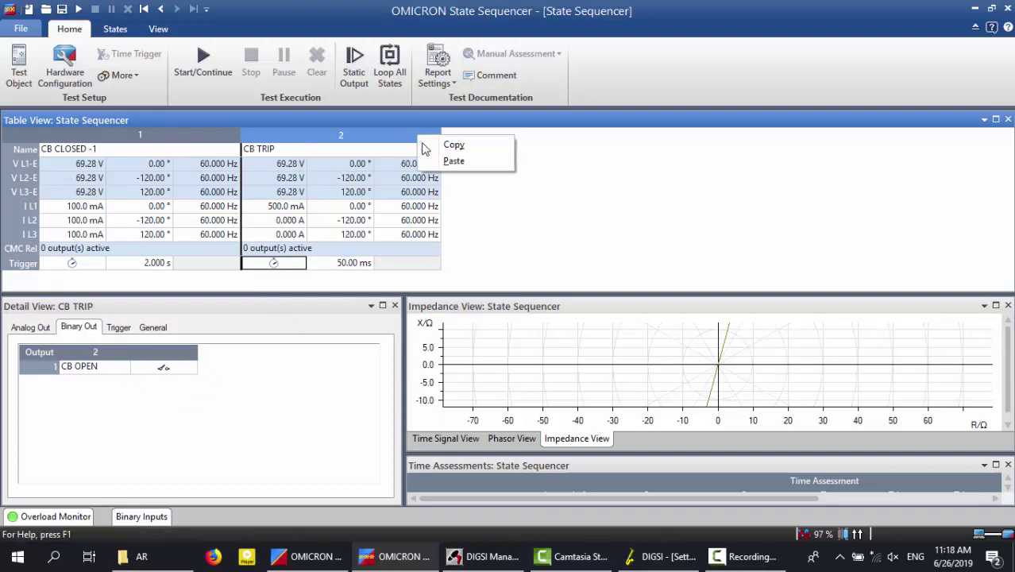
left_click(437, 163)
key("F2")
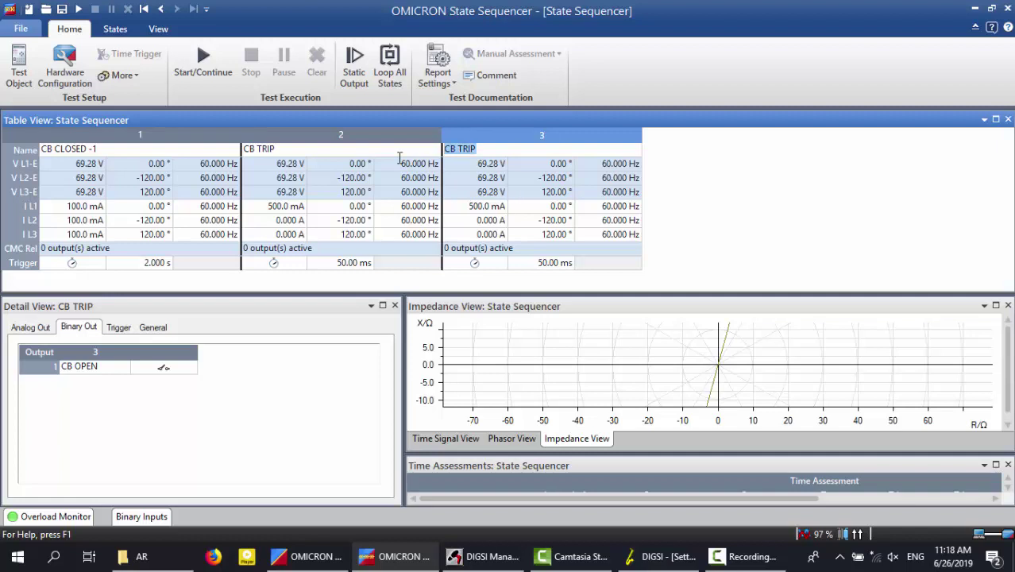
type("CB DEAD")
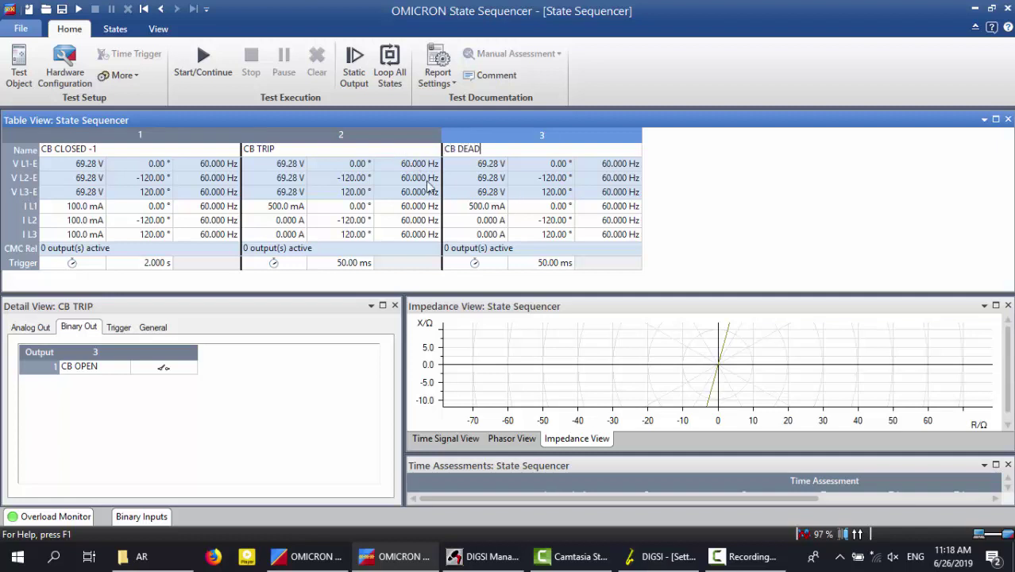
- In the CB DEAD state, set the I L1 current and all three voltages to zero and activate the CB OPEN binary output
right_click(492, 209)
left_click(511, 232)
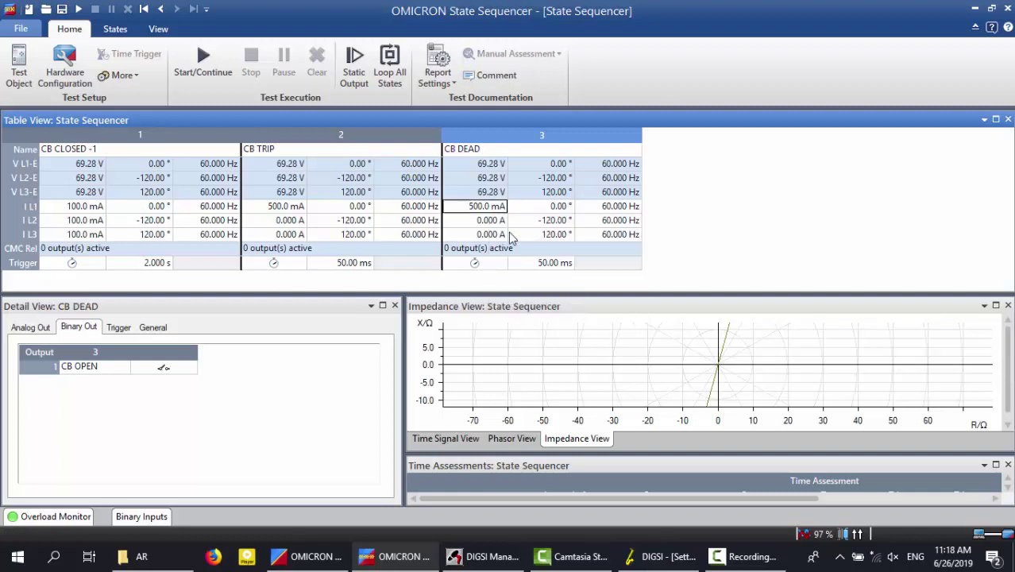
right_click(491, 165)
left_click(511, 192)
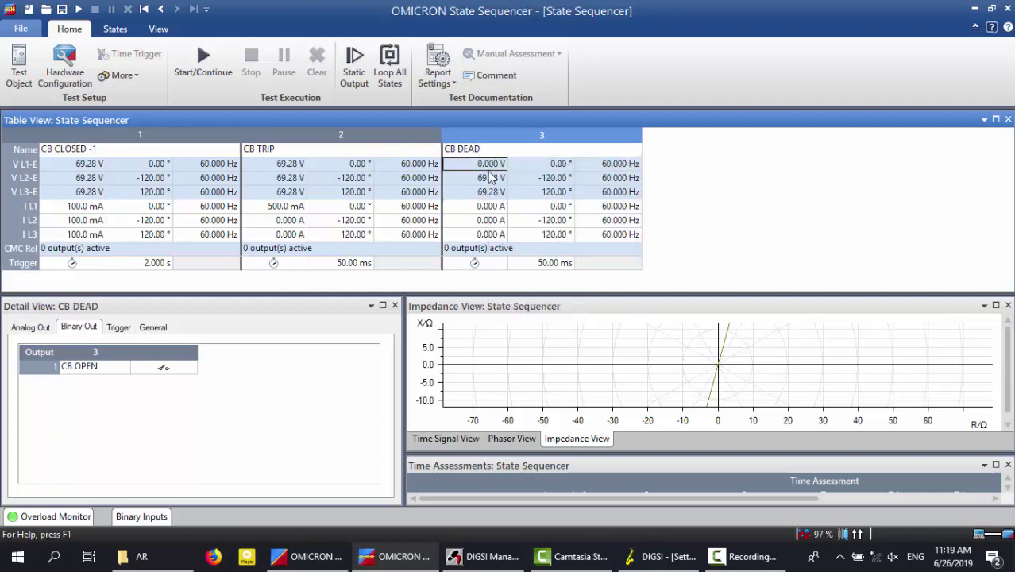
right_click(491, 166)
left_click(511, 193)
left_click(177, 365)
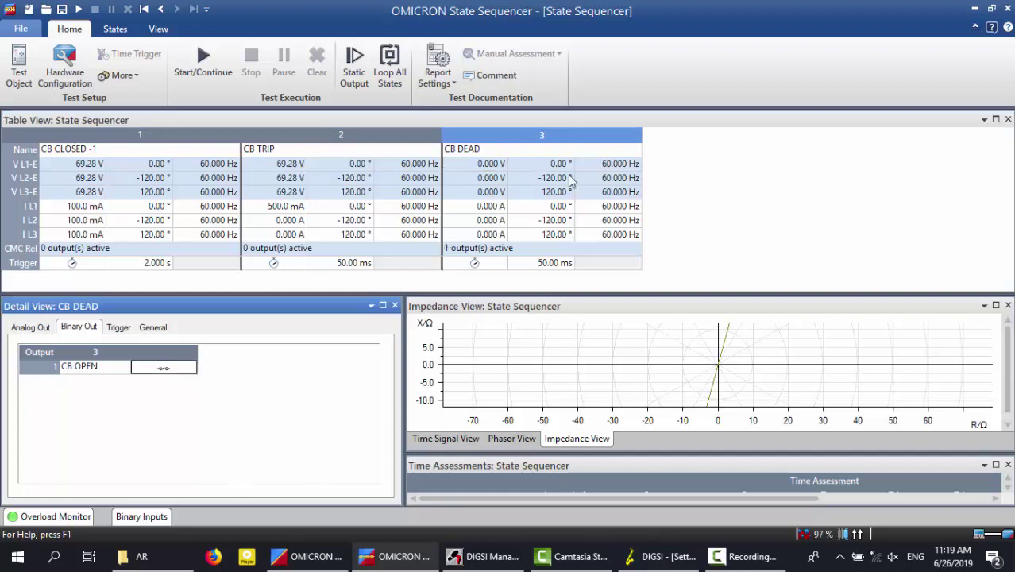
- Set the trigger time of the CB DEAD state to 2 s
left_click(557, 264)
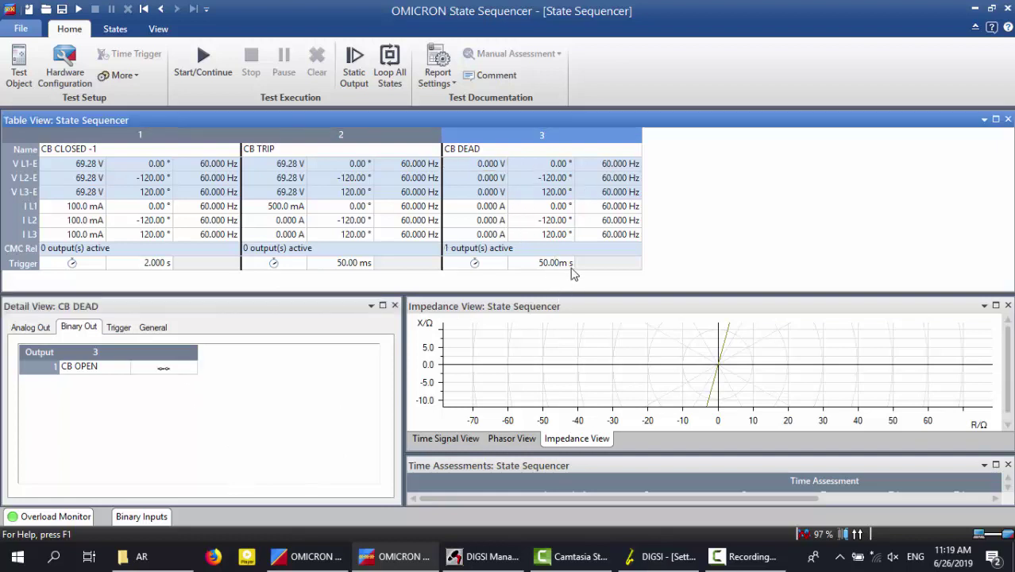
double_click(569, 263)
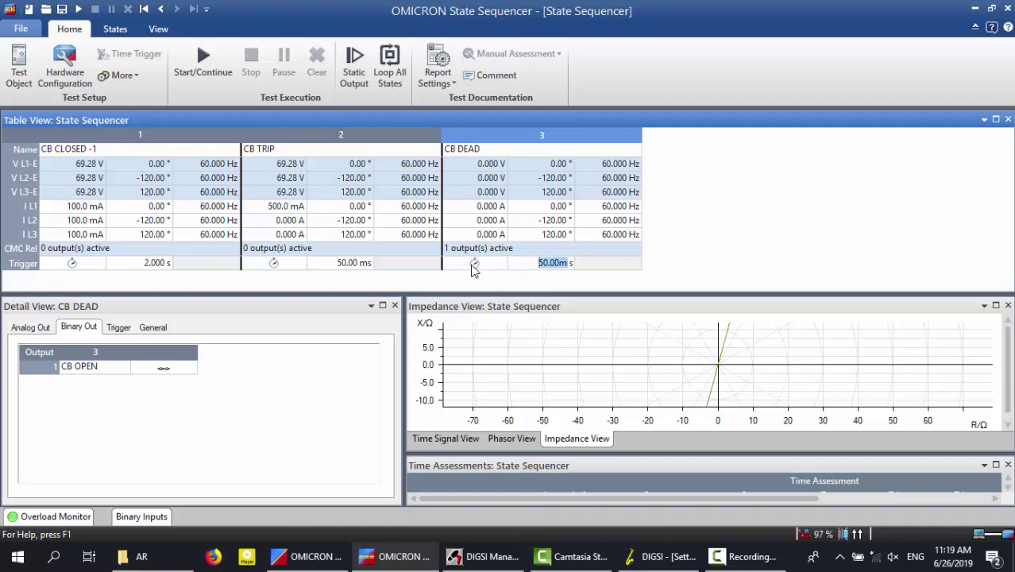
type("2")
key("Tab")
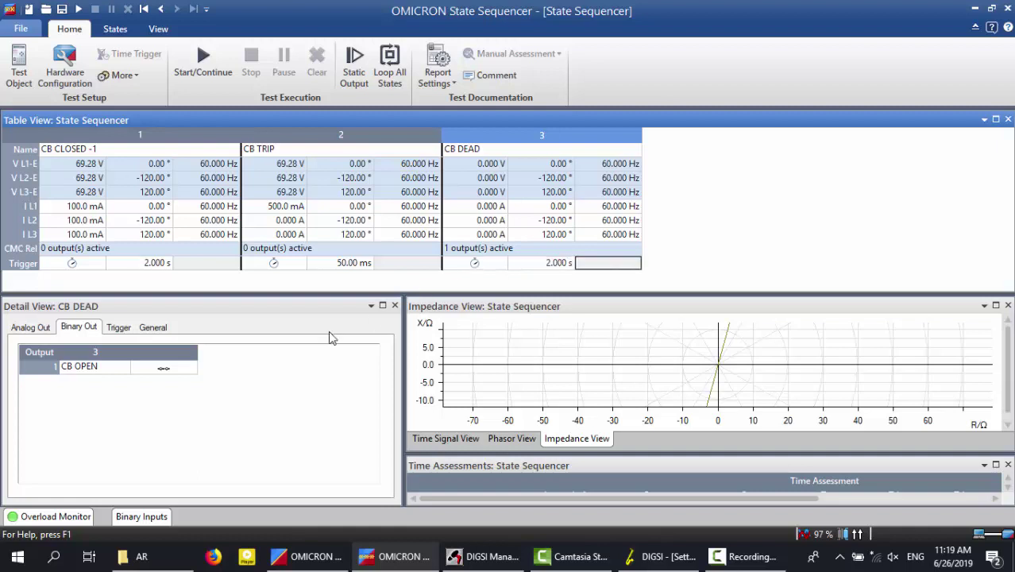
- Enable the binary trigger condition for the CB DEAD state, with AR DEAD TIME at 1 and AR REC TIME at X
left_click(119, 327)
left_click(110, 383)
scroll(263, 429, "down", 3)
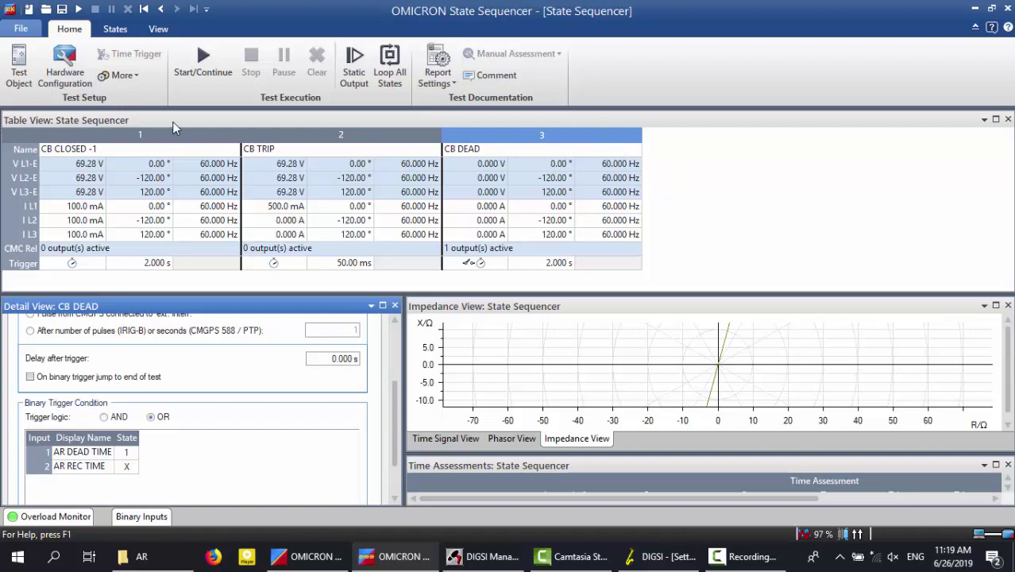
- Copy the CB CLOSED -1 state after CB DEAD as a fourth state and rename it "CB CLOSED -2"
right_click(191, 140)
left_click(226, 144)
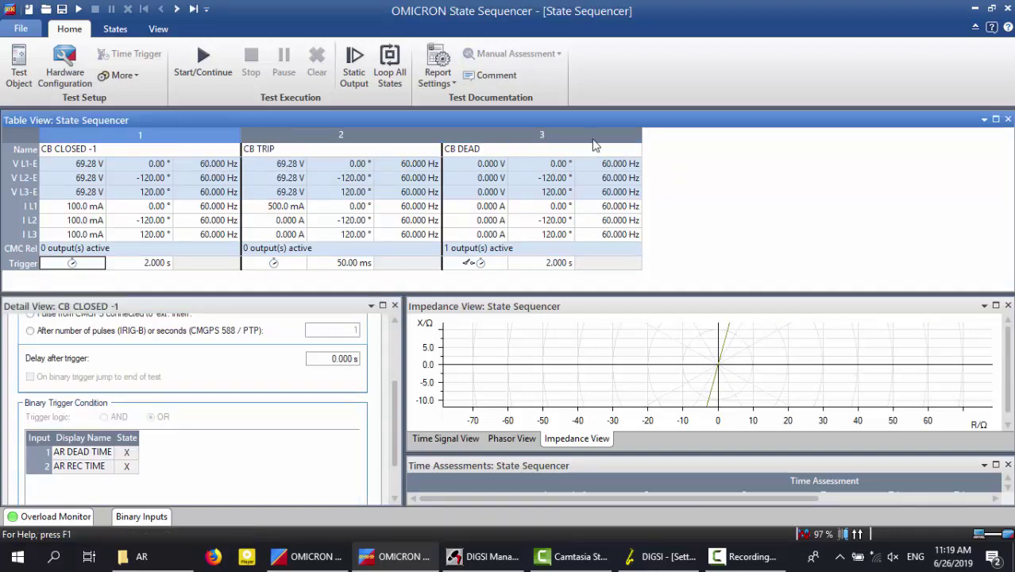
left_click(604, 138)
right_click(604, 138)
left_click(631, 156)
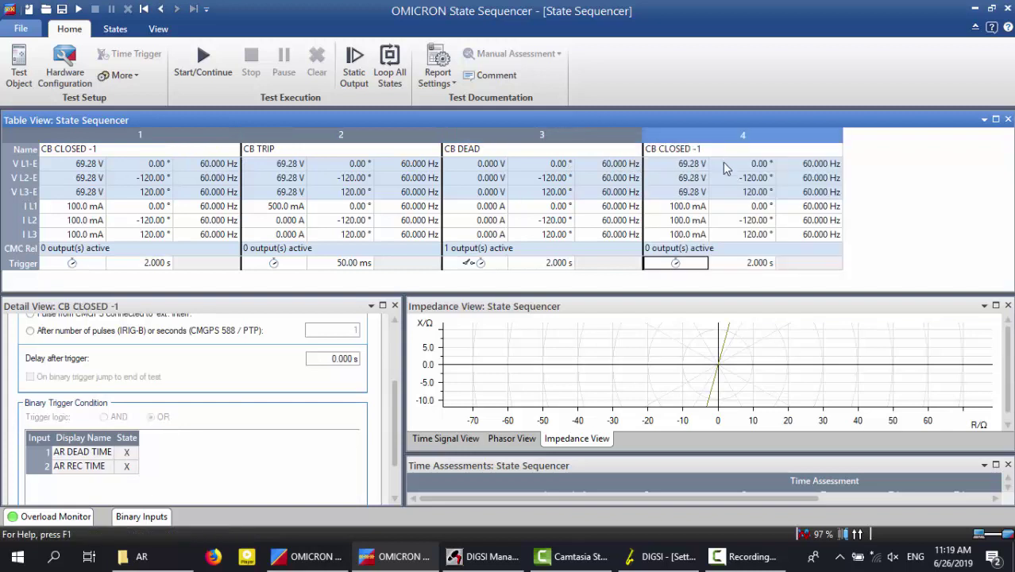
left_click(704, 150)
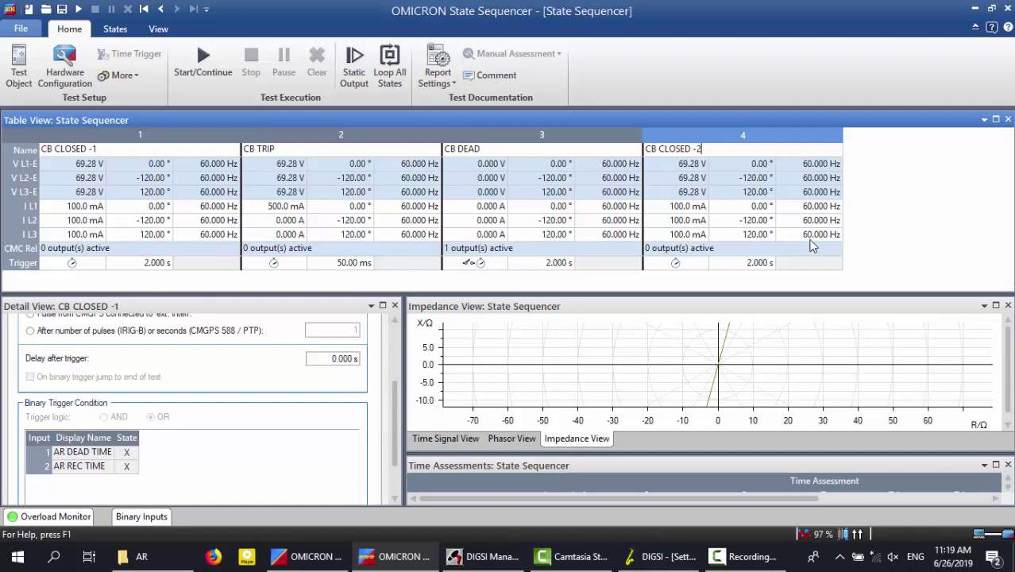
- Set the trigger time of the CB CLOSED -2 state to 3 s
double_click(760, 263)
type("3")
key("Tab")
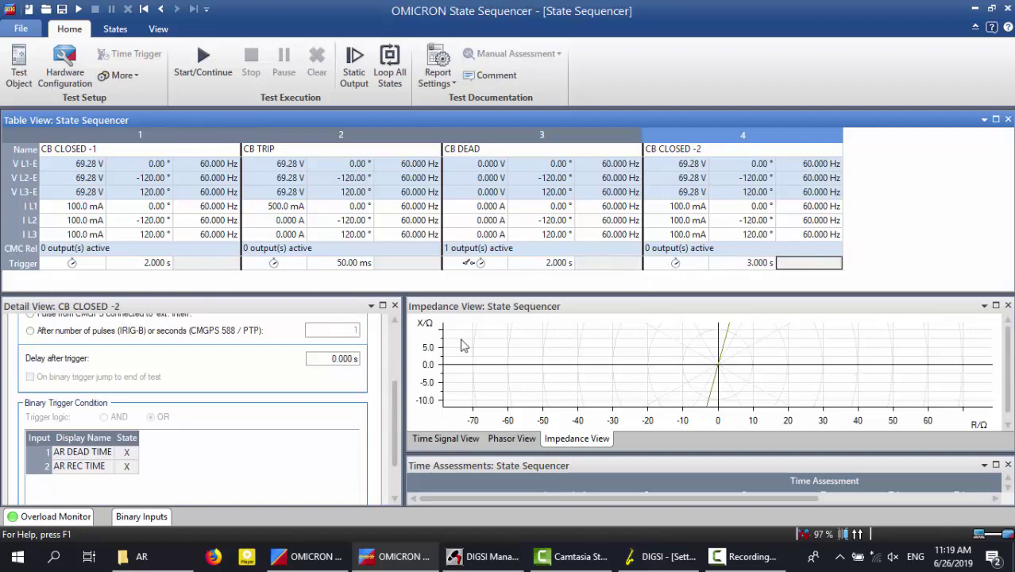
- Enable the binary trigger condition for the CB CLOSED -2 state and set the AR REC TIME input to 1
scroll(198, 417, "up", 3)
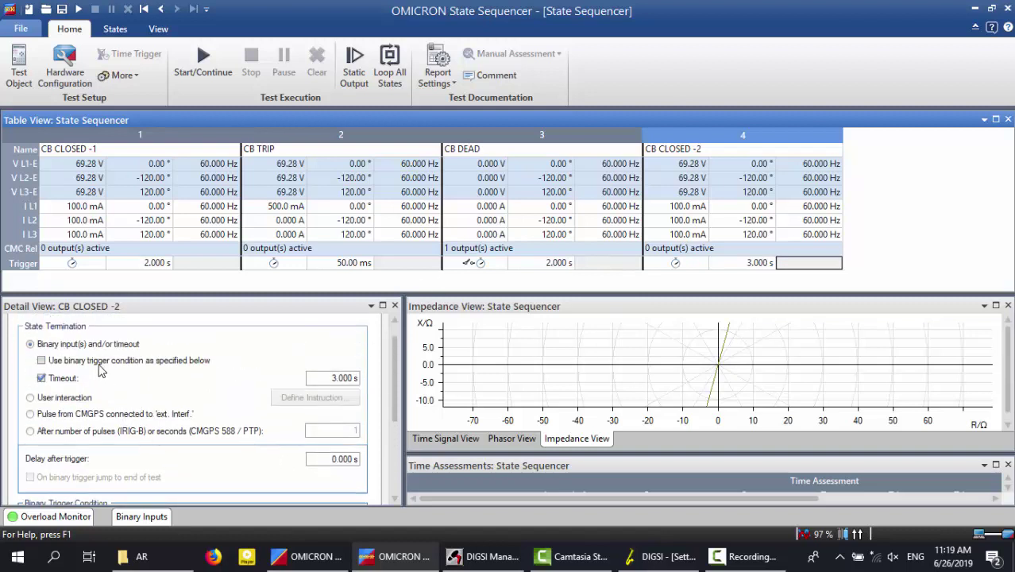
left_click(100, 364)
scroll(227, 414, "down", 3)
left_click(128, 455)
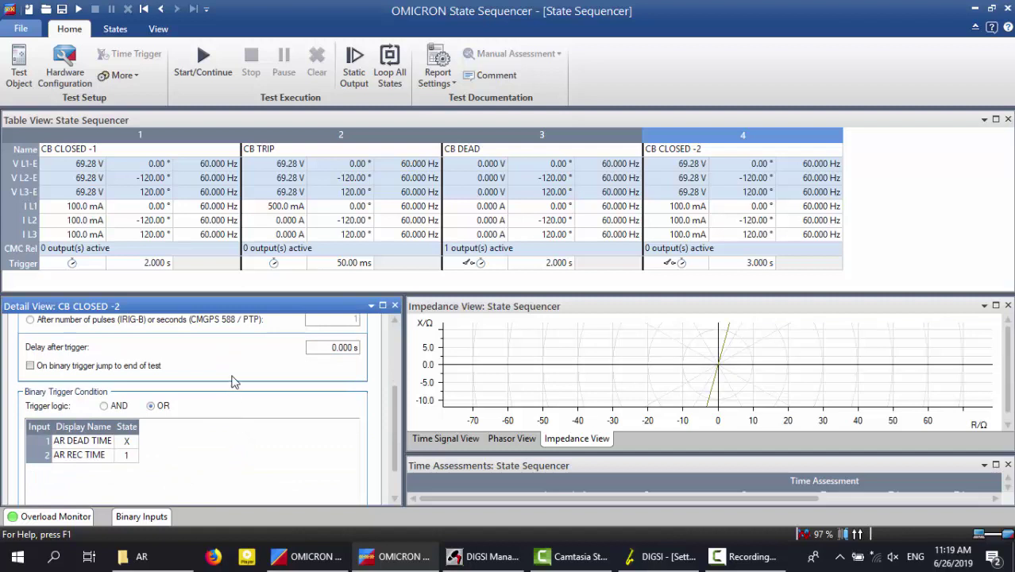
scroll(232, 380, "up", 3)
scroll(208, 407, "up", 1)
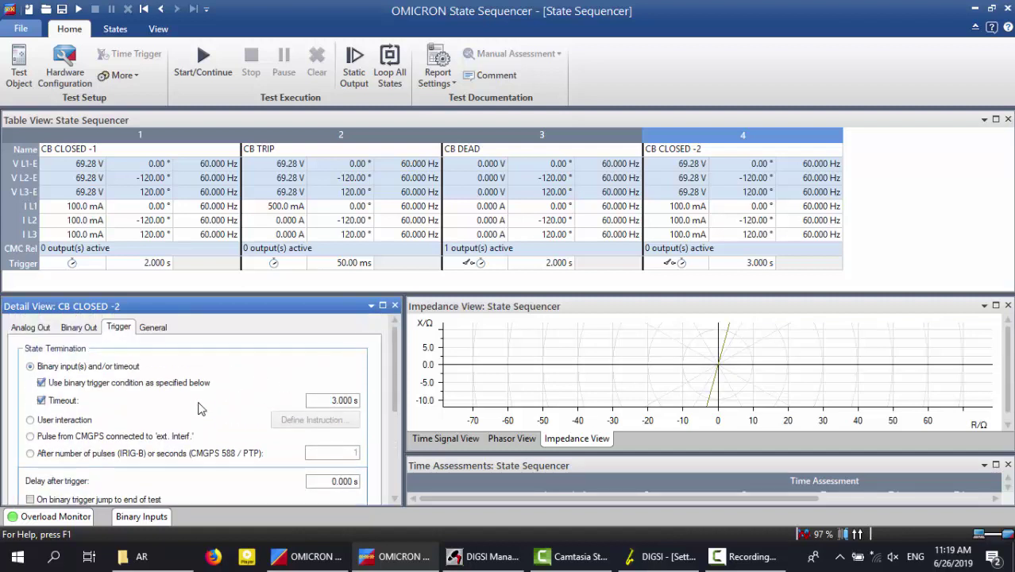
left_click(30, 327)
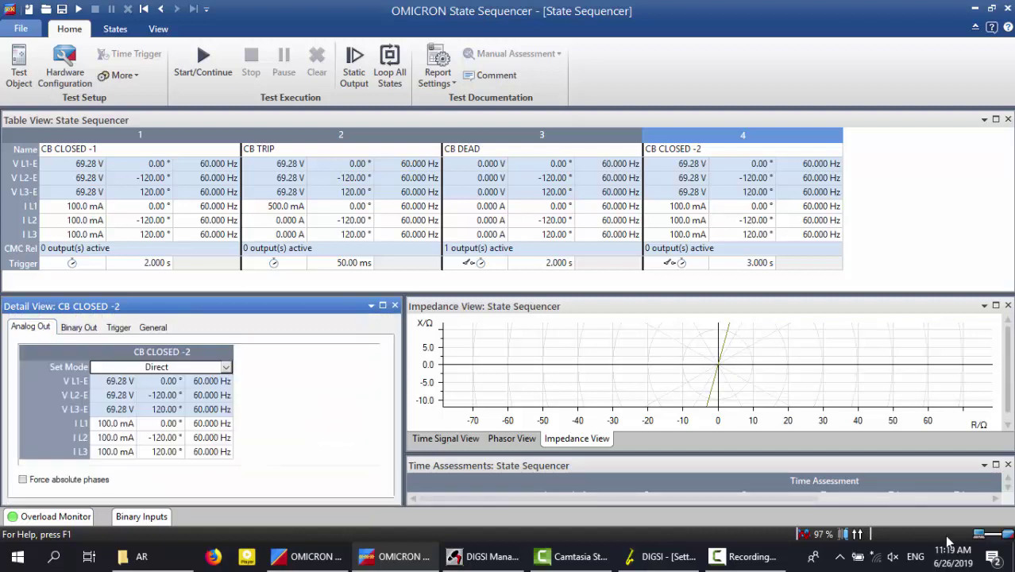
- Maximize the time assessments and add one named "AR DEAD TIME", starting at CB DEAD and stopping at AR DEAD TIME 0>1
left_click(997, 465)
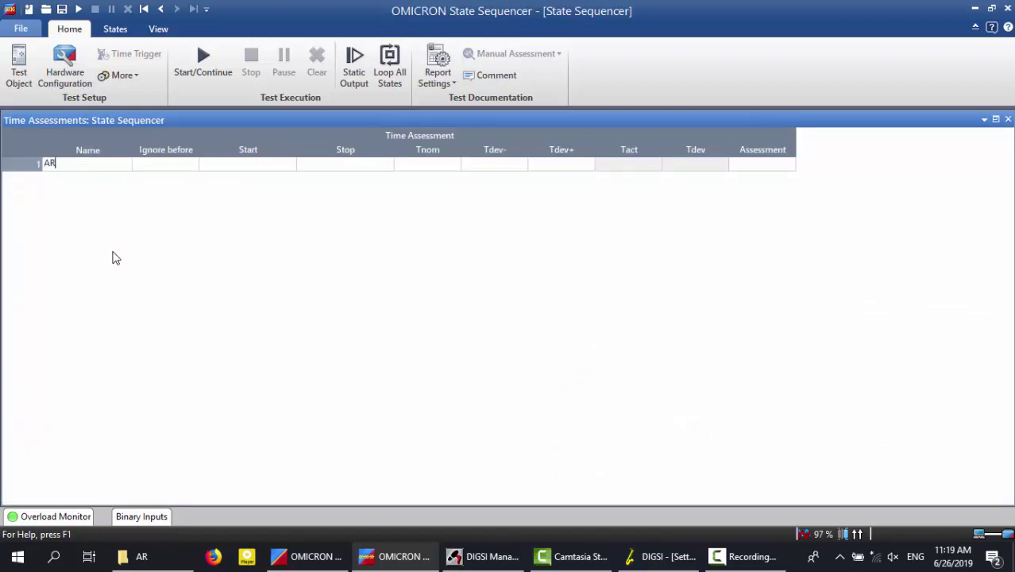
type("AD TIME")
left_click(290, 164)
left_click(289, 164)
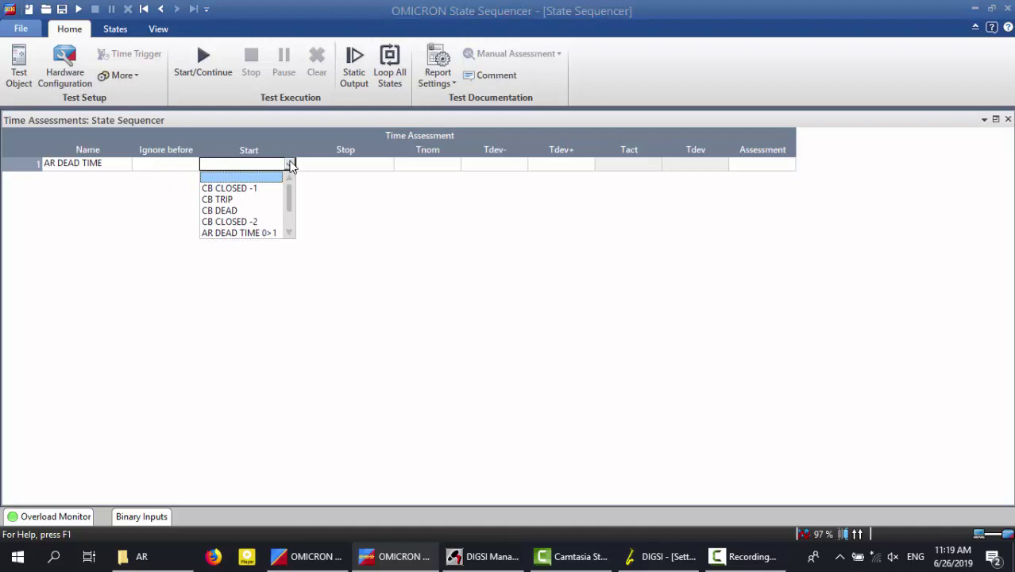
left_click(234, 210)
left_click(388, 165)
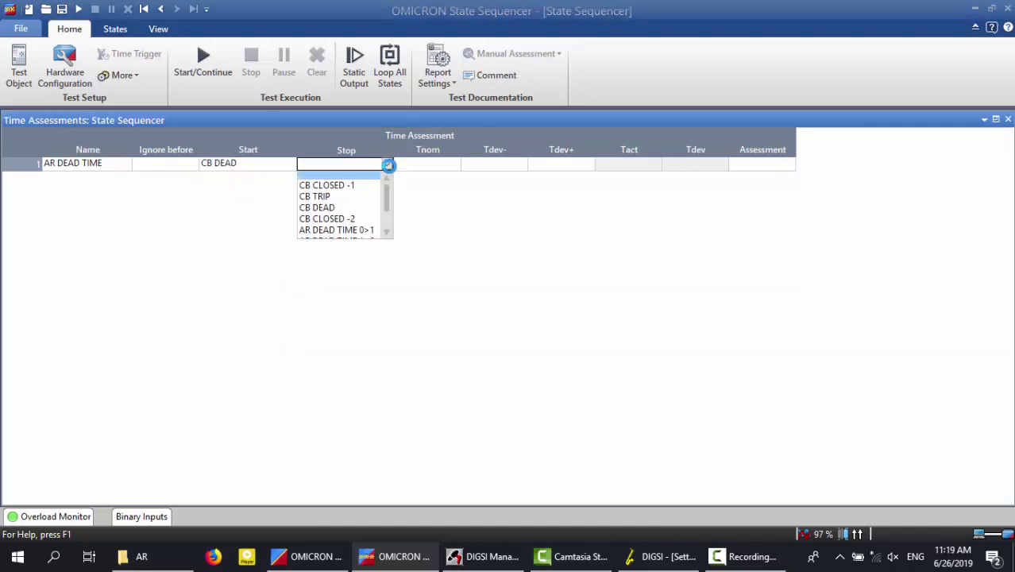
scroll(377, 201, "down", 1)
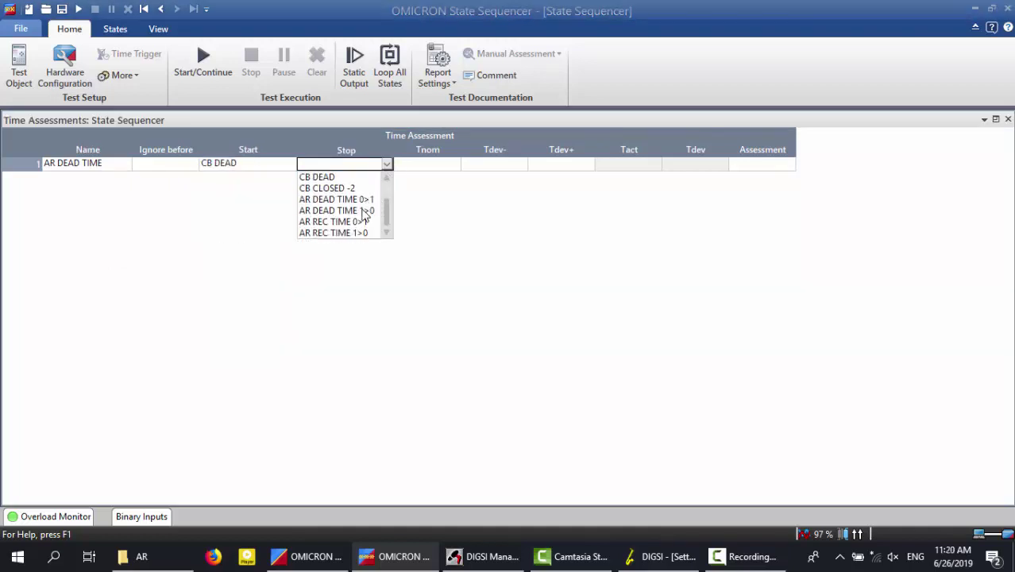
left_click(336, 201)
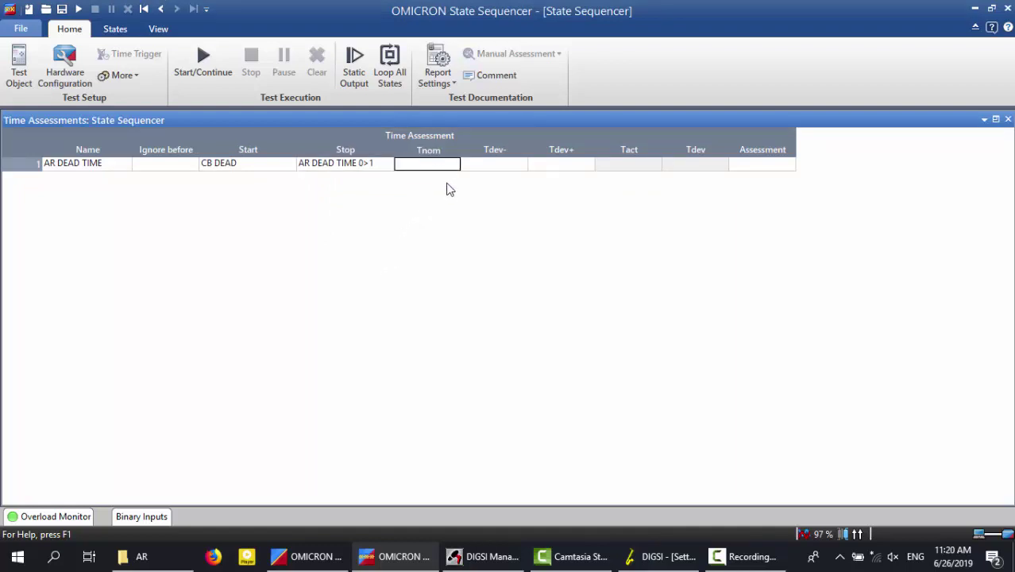
- Give the AR DEAD TIME assessment a nominal time of 1 s with minus and plus deviations of 30 ms
type("1 s")
key("Tab")
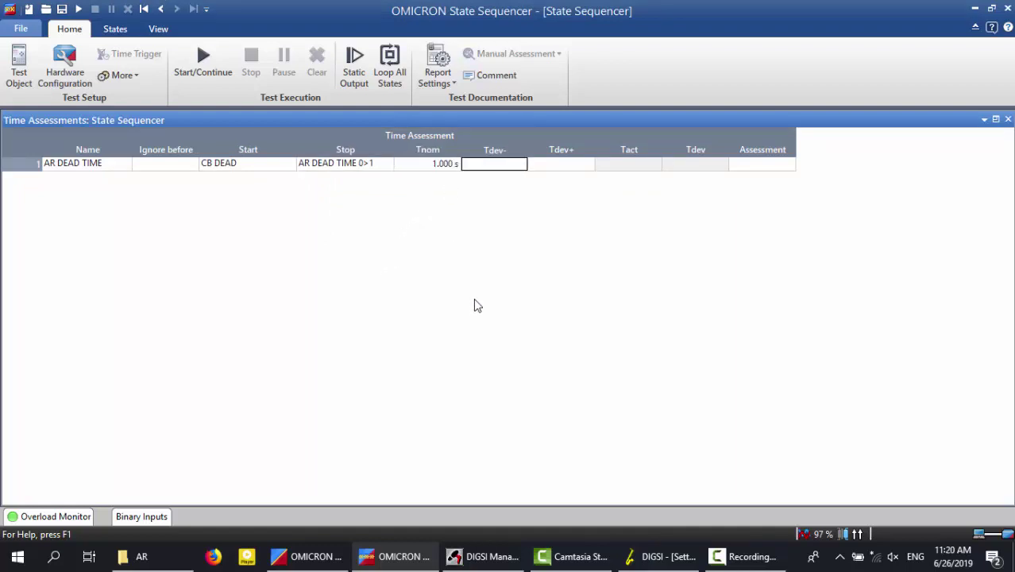
type("30.00 ")
type("ms")
key("Tab")
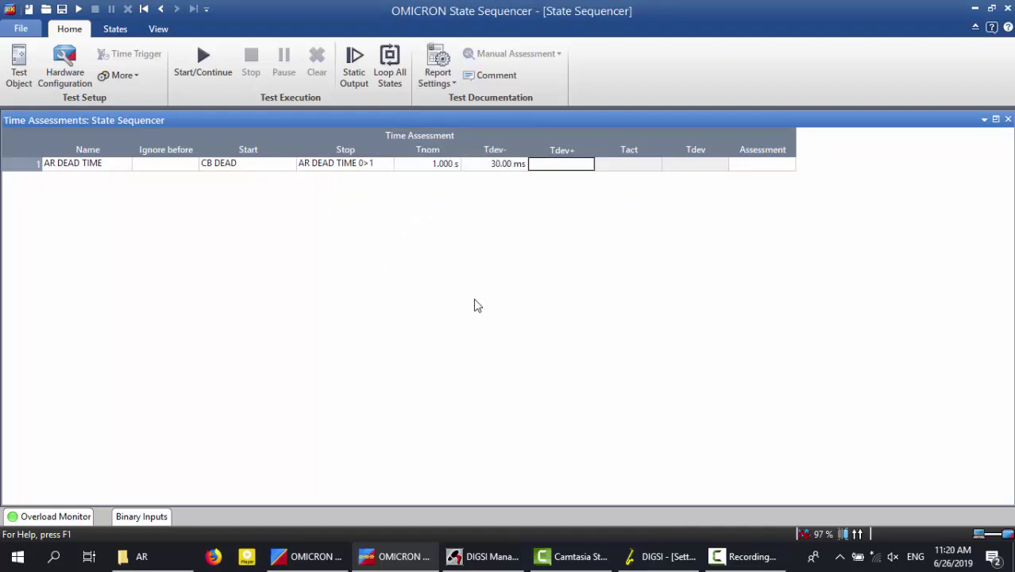
type("30m s")
key("Tab")
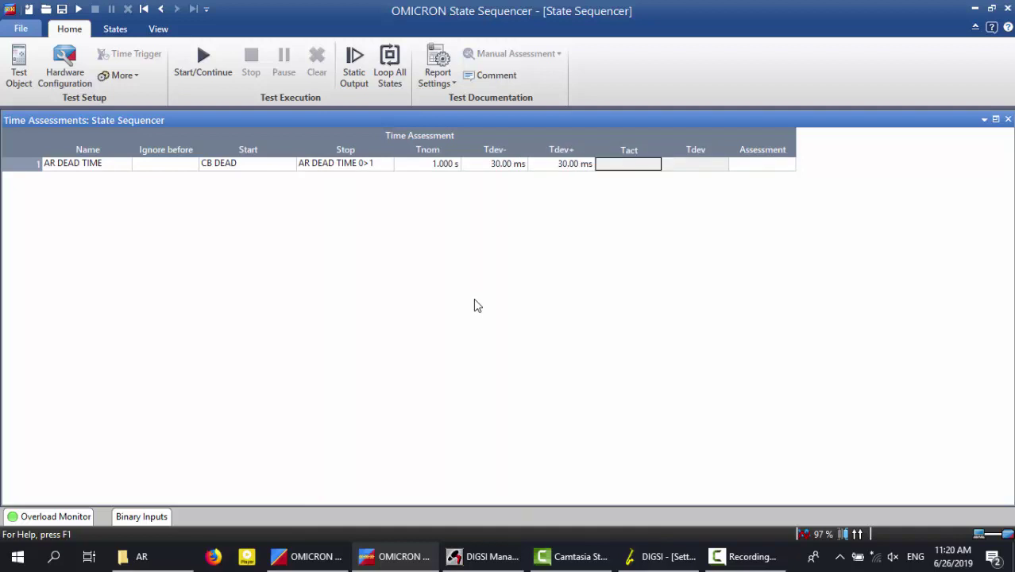
- Duplicate the AR DEAD TIME assessment by copying and pasting its row, and rename the copy "RECL. TIME"
right_click(35, 172)
left_click(64, 176)
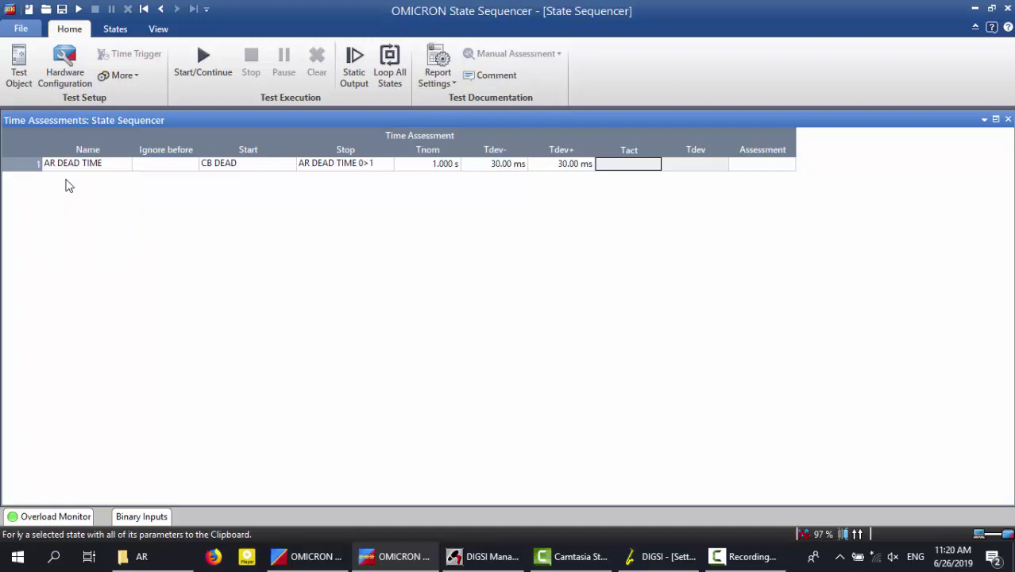
right_click(38, 171)
left_click(76, 193)
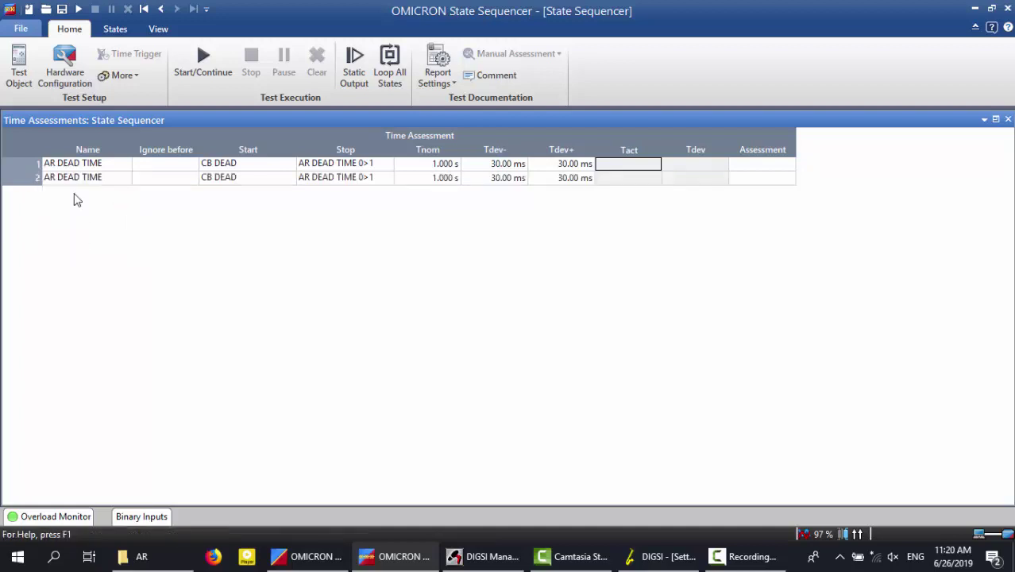
left_click(8, 176)
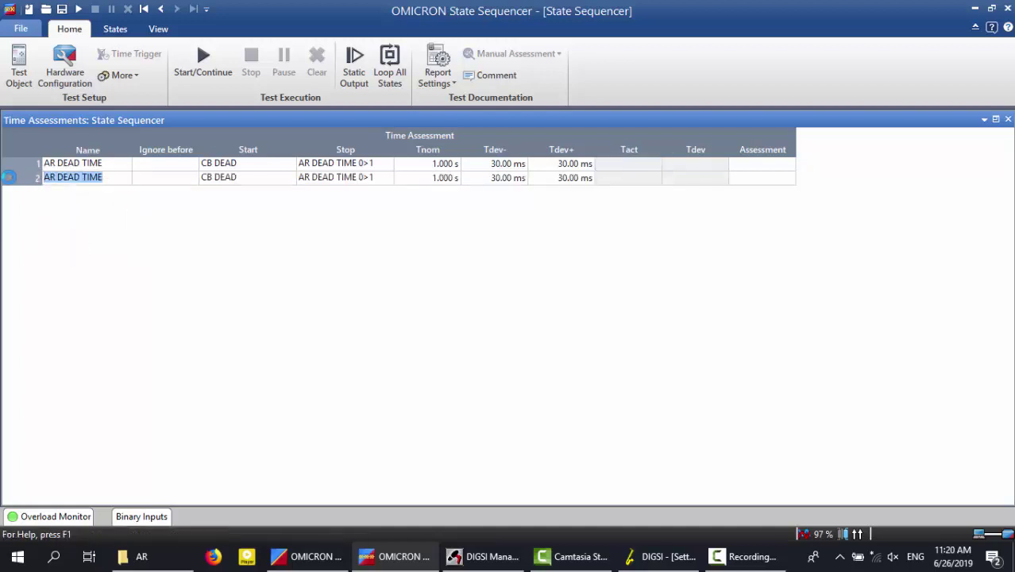
type("RECL. TI")
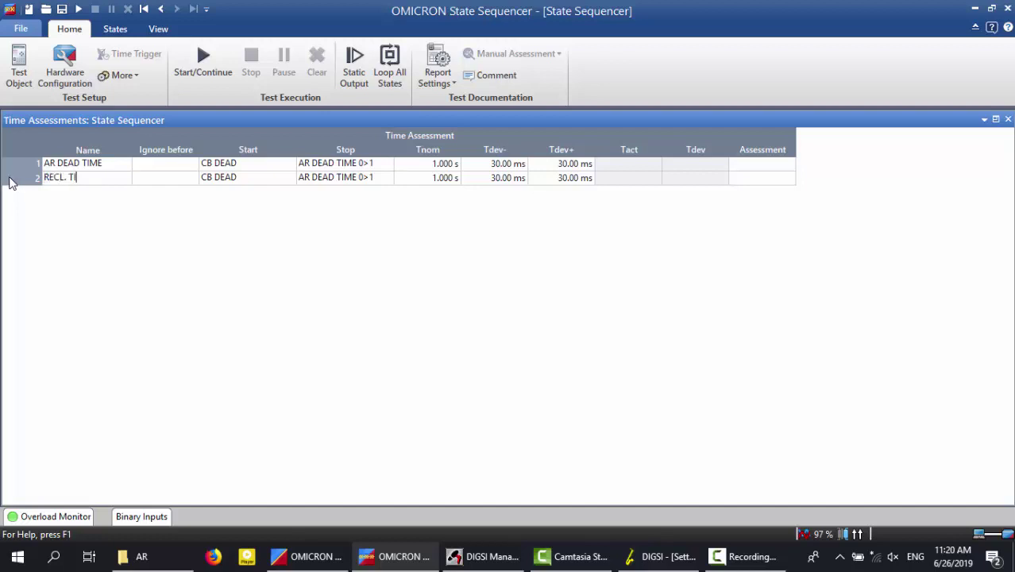
type("ME")
- Set the RECL. TIME assessment to start at CB CLOSED -2 and stop at AR REC TIME 0>1, with a nominal time of 2 s
left_click(288, 179)
left_click(289, 178)
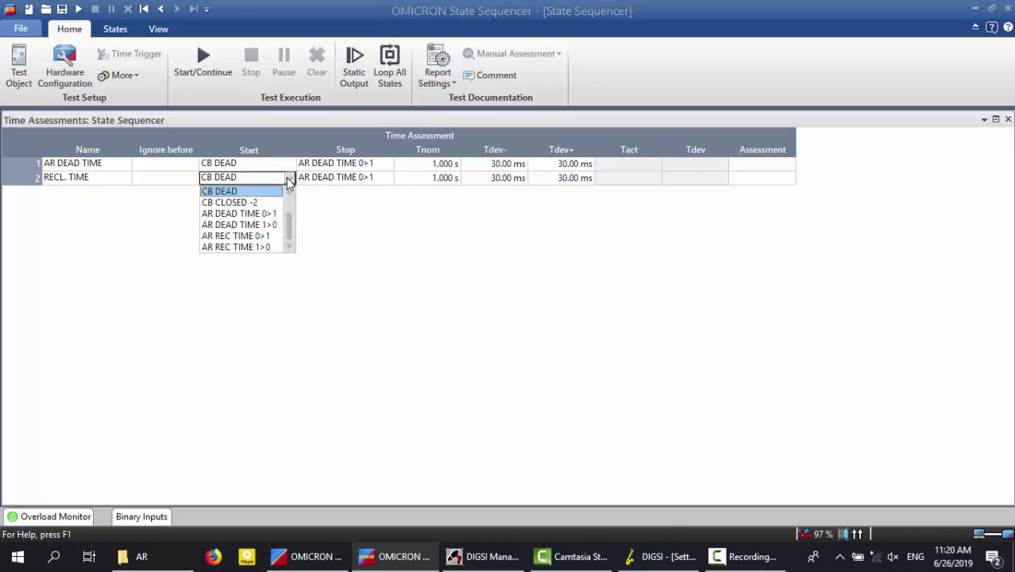
left_click(256, 203)
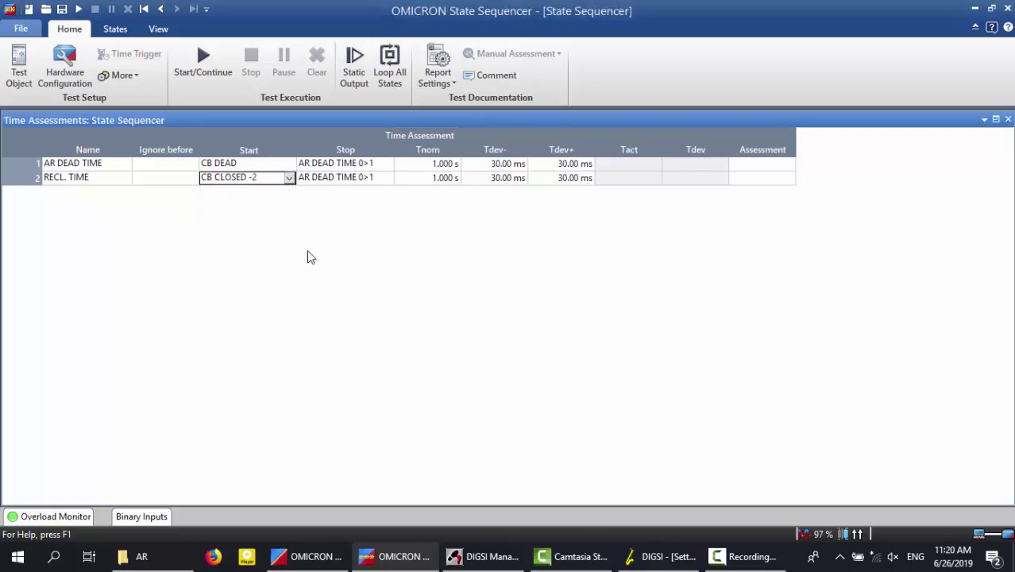
left_click(389, 179)
left_click(351, 236)
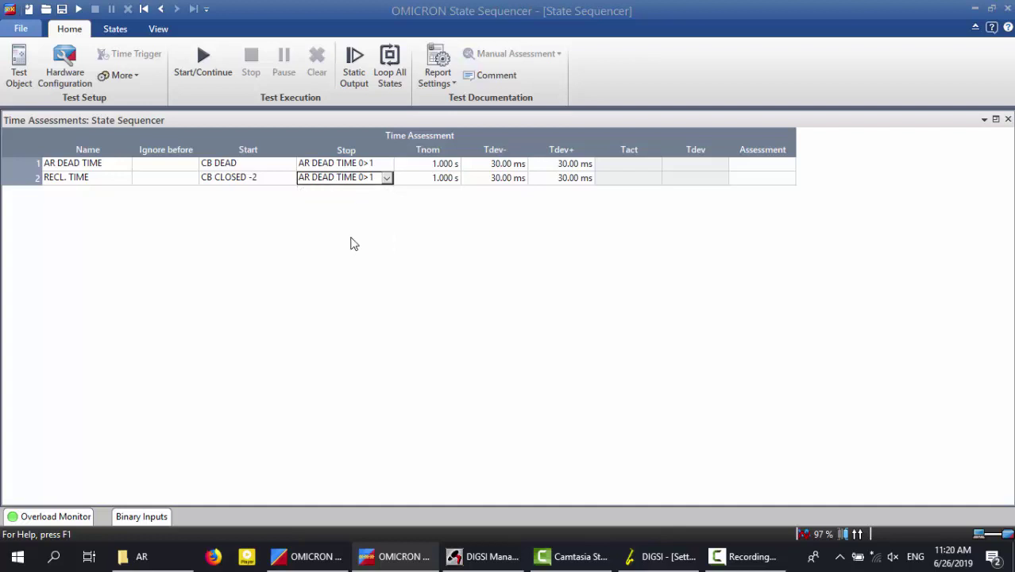
left_click(445, 178)
type("2")
key("Tab")
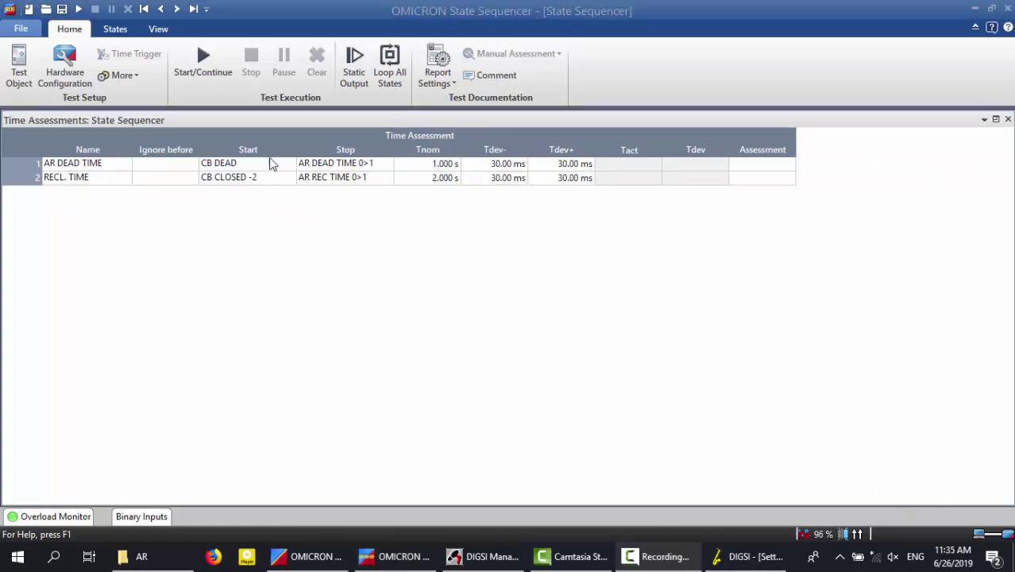
- Run the state sequence to check the dead time and reclaim time assessments, and clear the test results
left_click(204, 60)
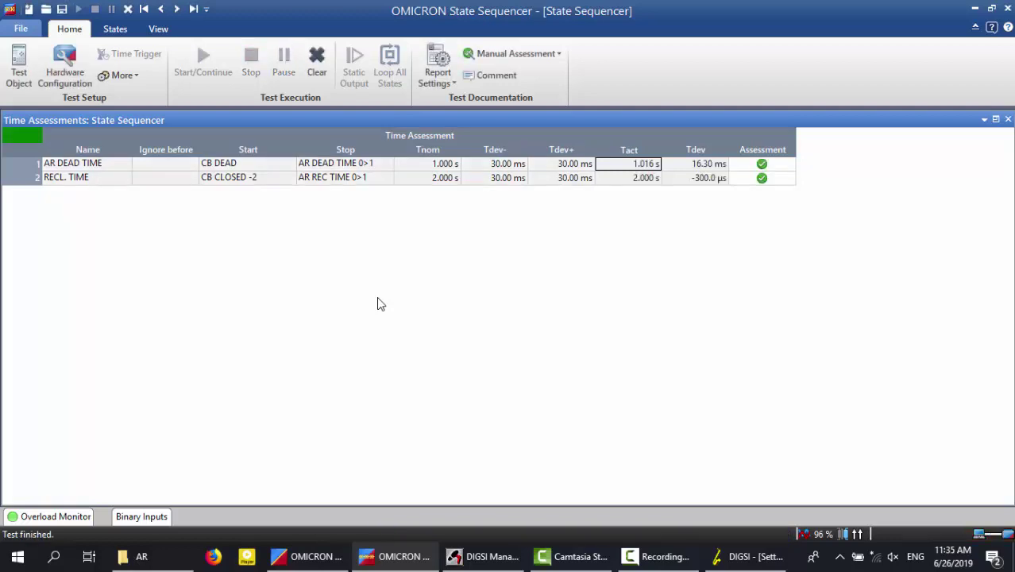
left_click(621, 180)
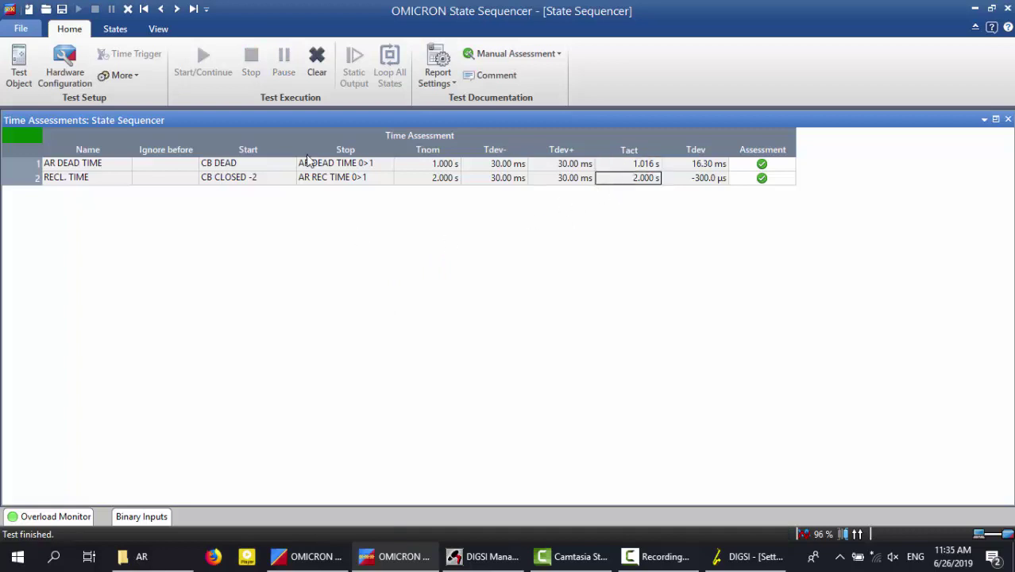
left_click(316, 59)
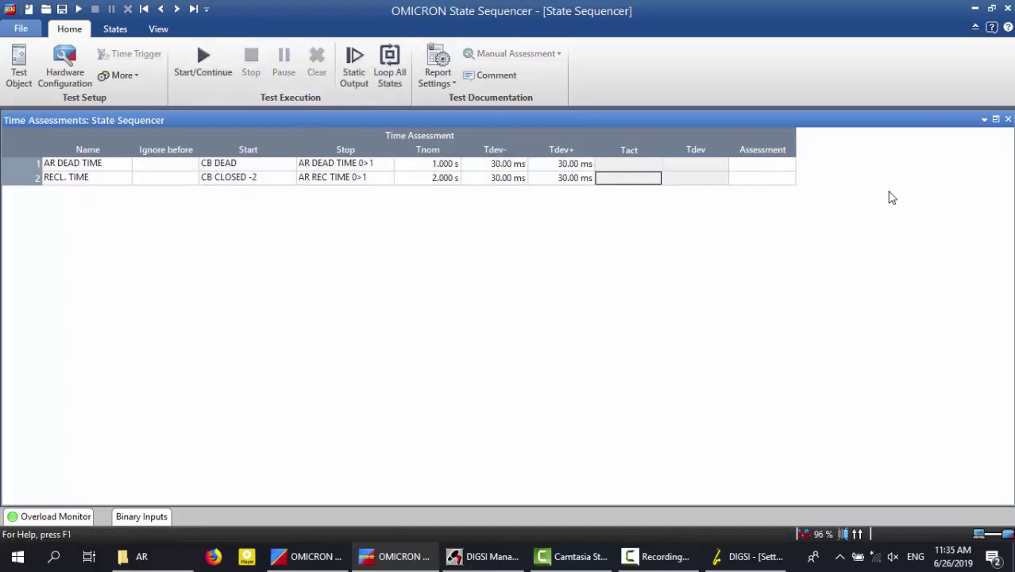
left_click(997, 119)
- Switch to DIGSI and open the first AR cycle settings of Auto Reclose in place of the earth fault overcurrent settings
left_click(755, 560)
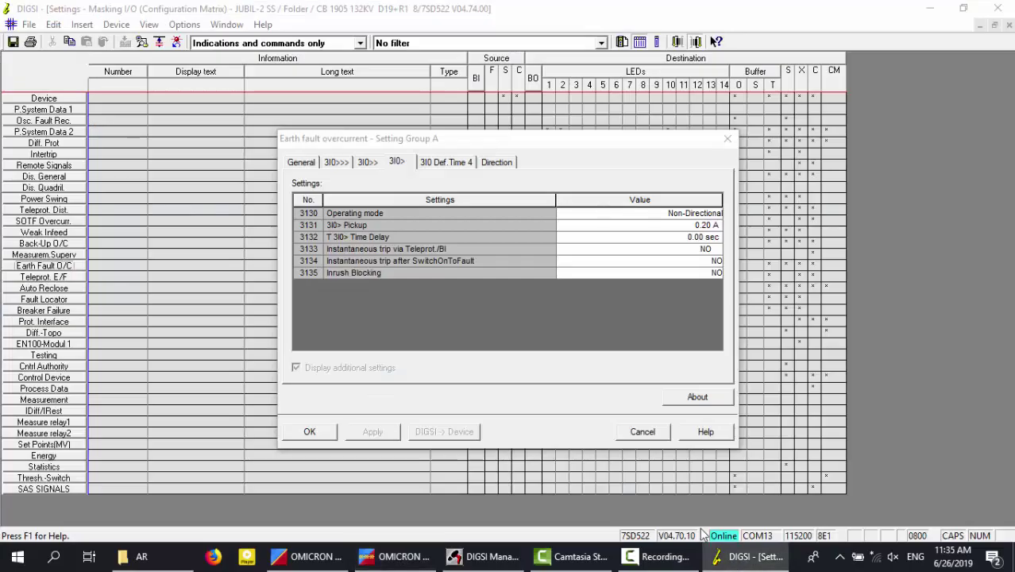
left_click(726, 142)
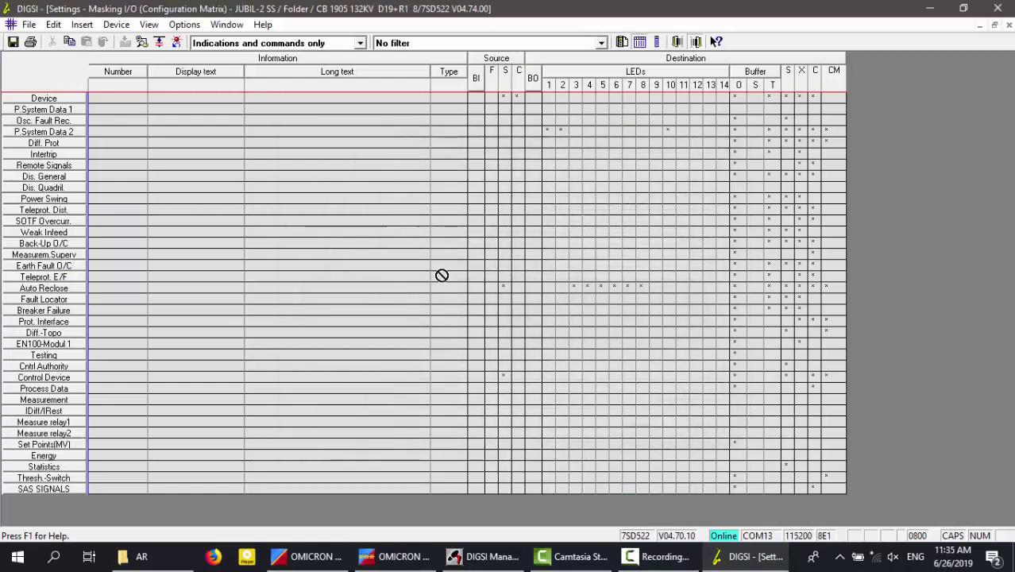
right_click(60, 294)
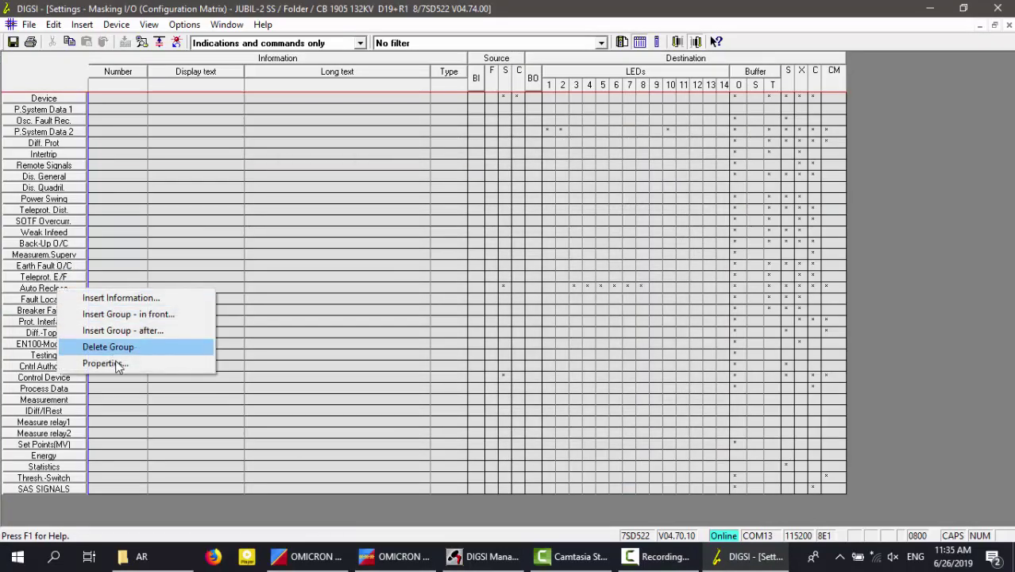
left_click(103, 363)
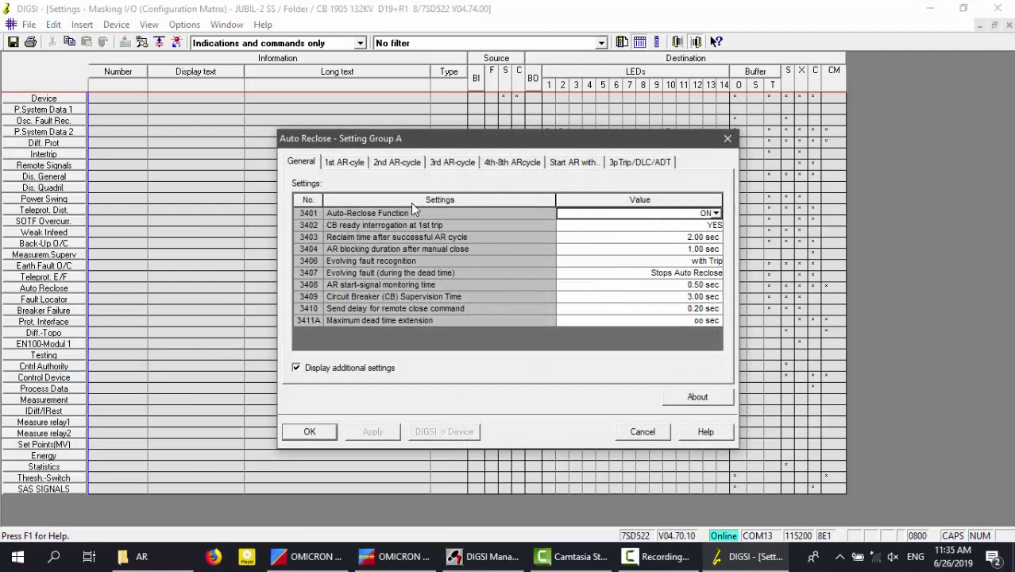
left_click(344, 163)
- Set the first AR cycle's action time to 0.2 sec and transfer it to the device, entering the single-parameter password
left_click(687, 228)
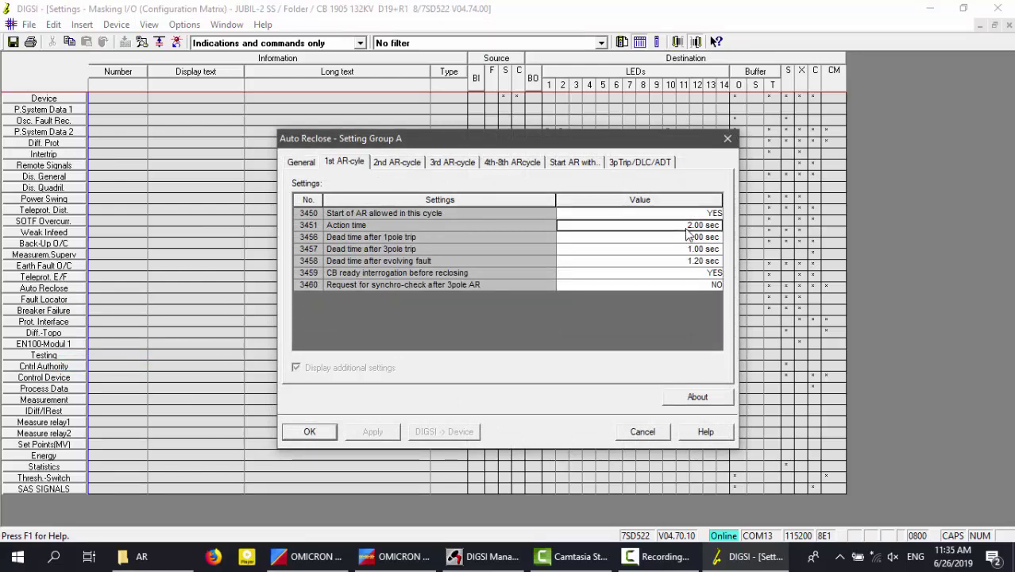
type("0.2")
key("Return")
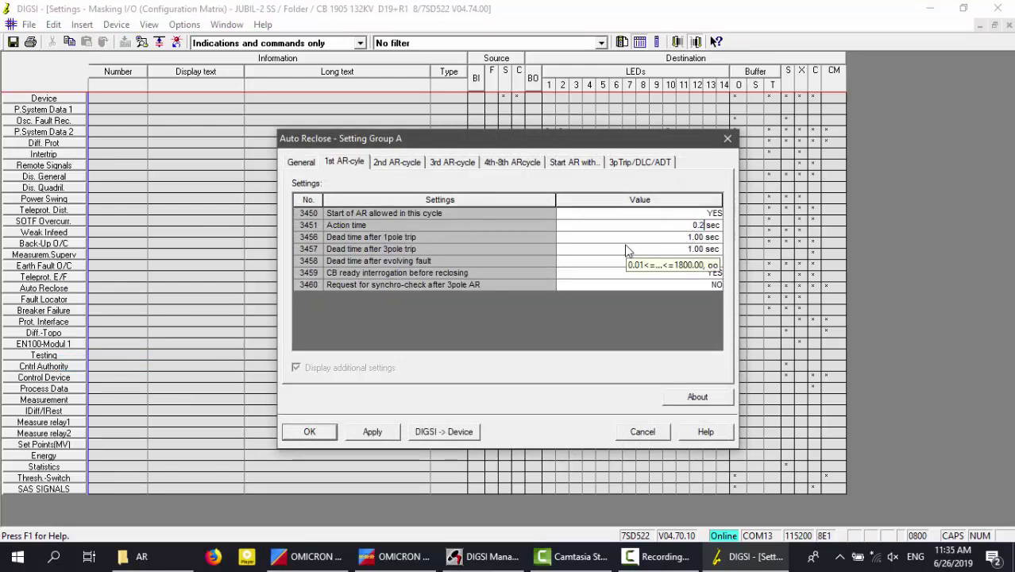
left_click(388, 431)
left_click(461, 434)
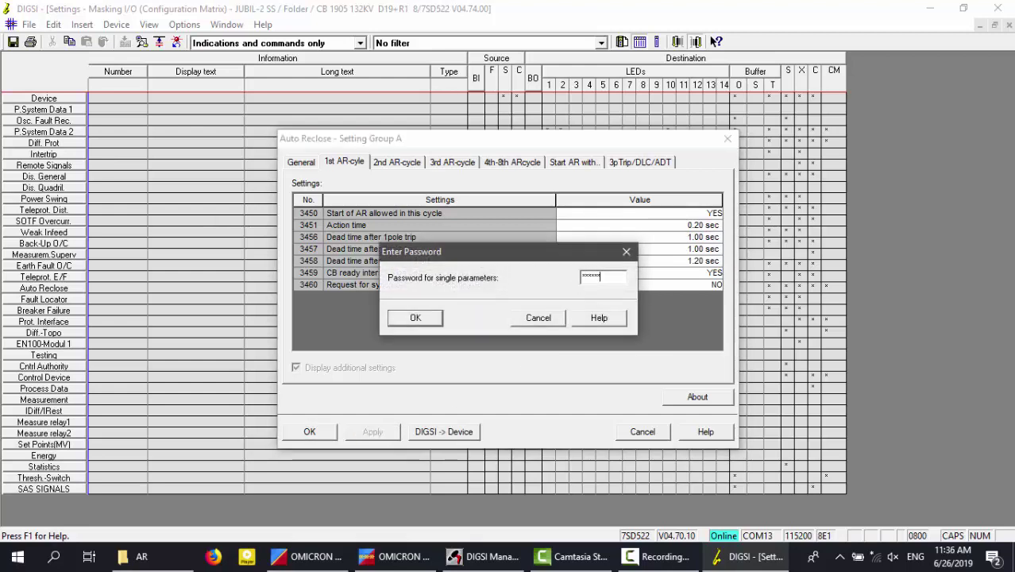
key("Return")
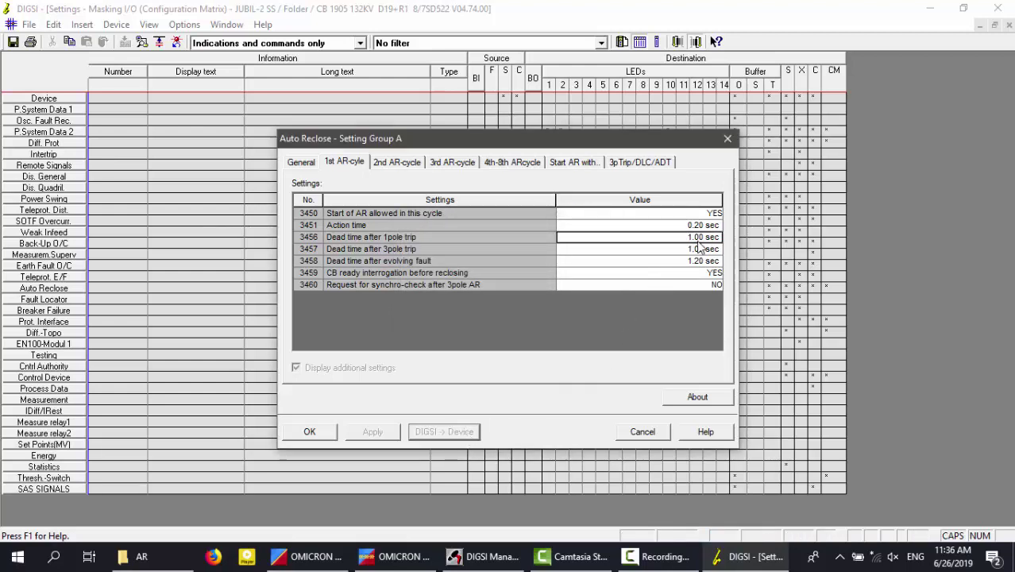
- Set the first AR cycle's action time to 0.05 sec and transfer it to the device, entering the single-parameter password
left_click(672, 226)
left_click(672, 226)
type("0.05")
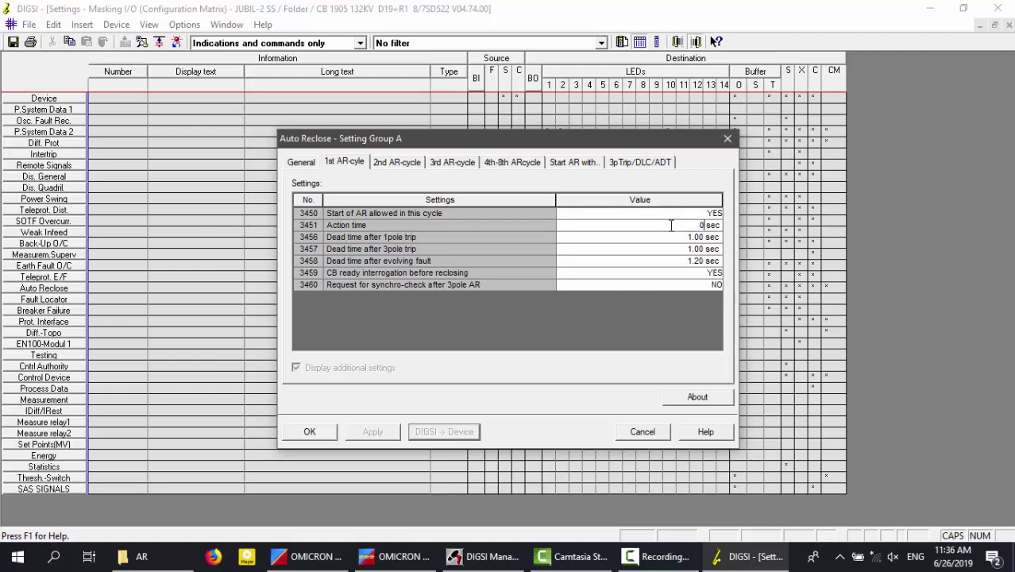
key("Return")
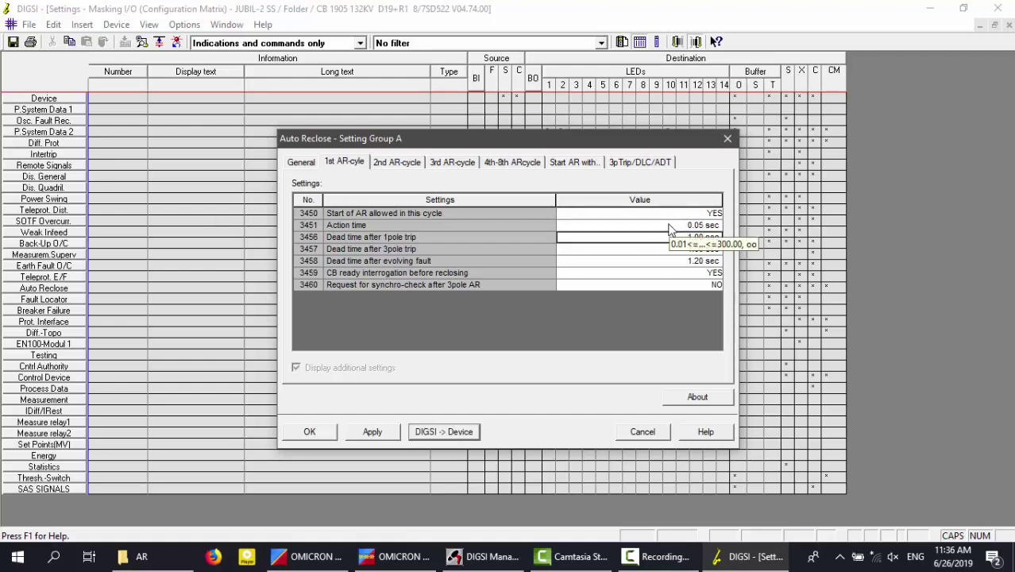
left_click(373, 431)
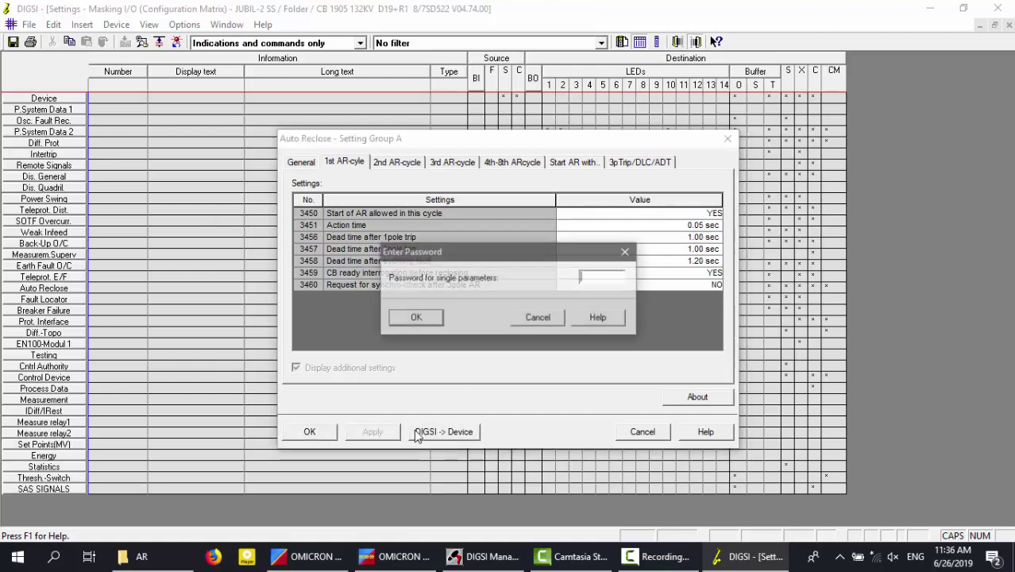
type("000000")
key("Return")
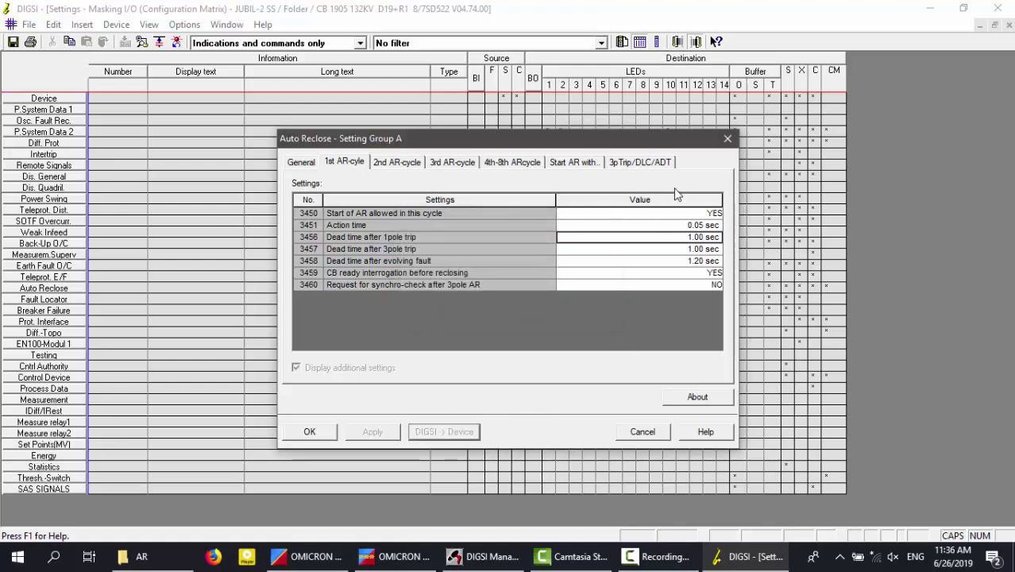
left_click(728, 139)
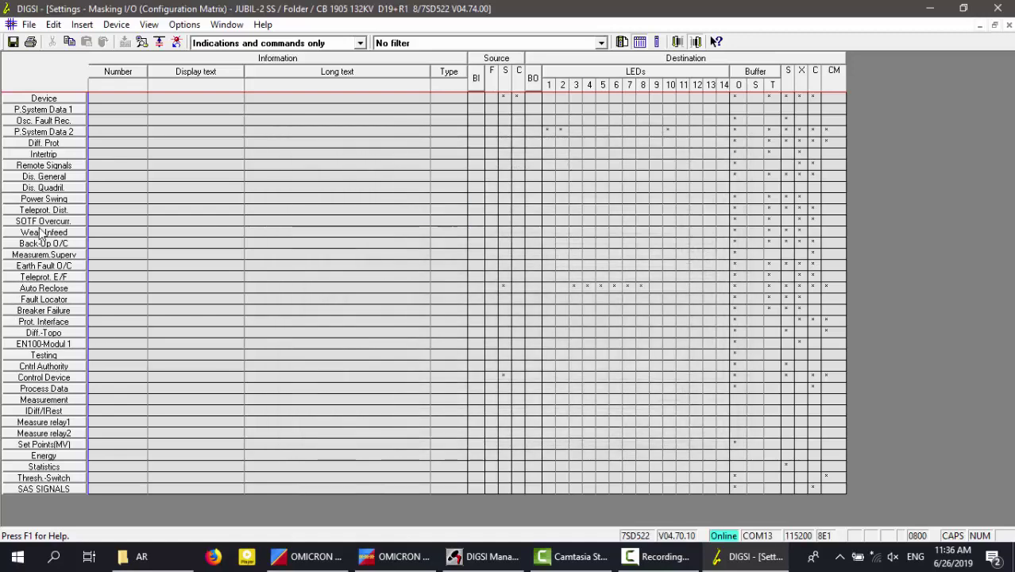
- Set the T 3I0> time delay to 0.1 sec in the 3I0> stage of the Earth Fault O/C settings
right_click(64, 269)
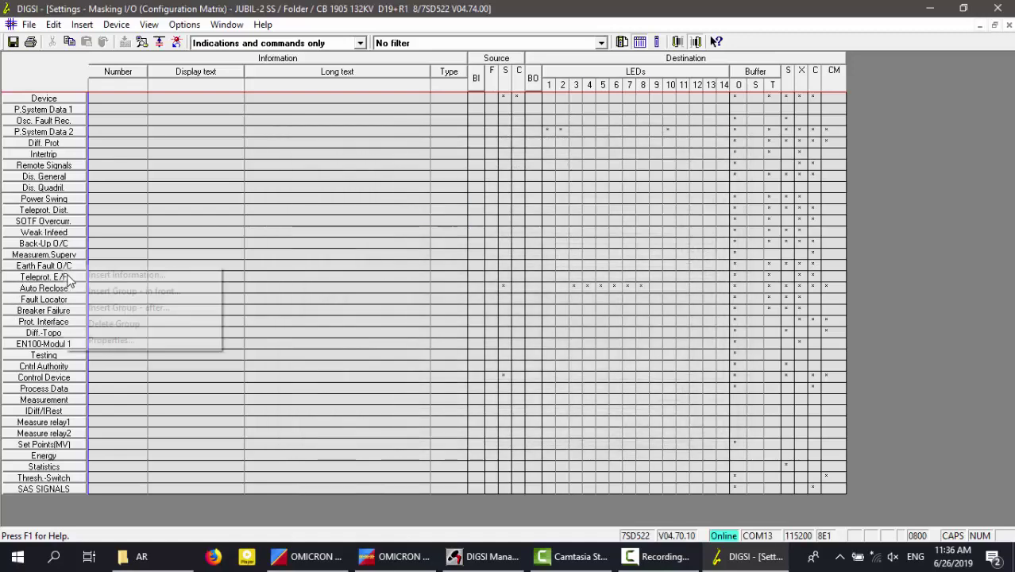
left_click(104, 340)
left_click(397, 162)
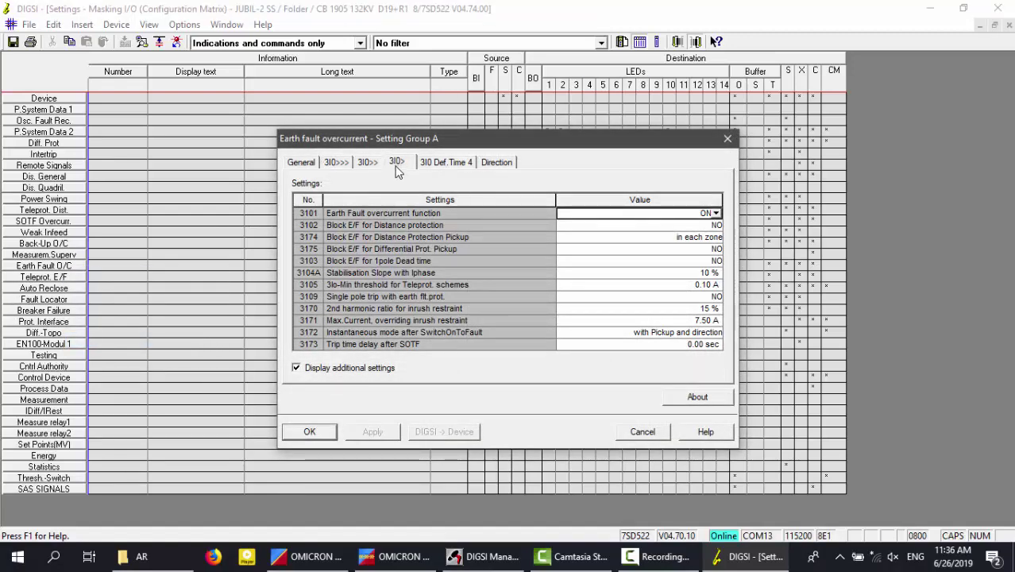
left_click(700, 237)
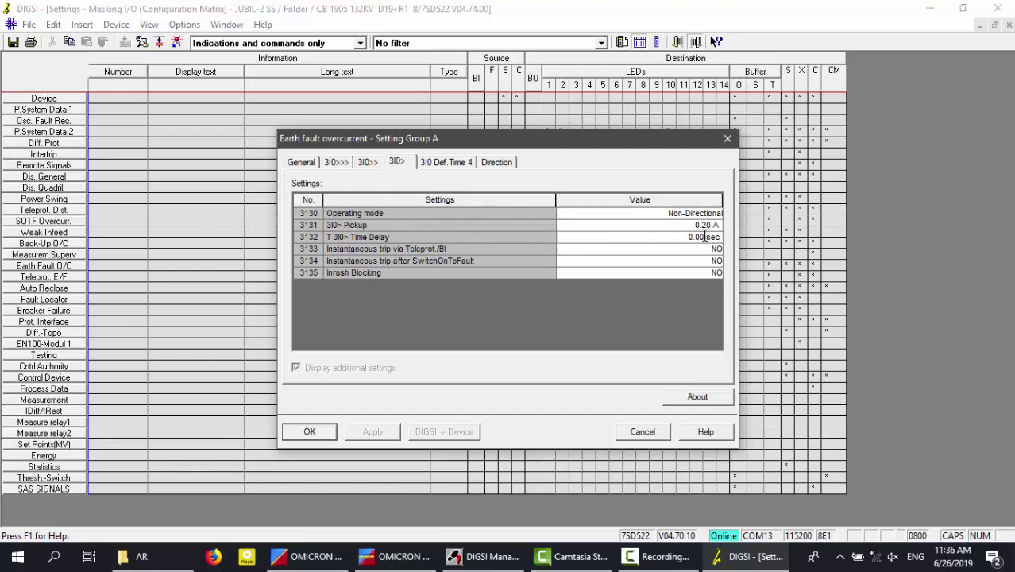
double_click(706, 237)
type("0.1")
key("Return")
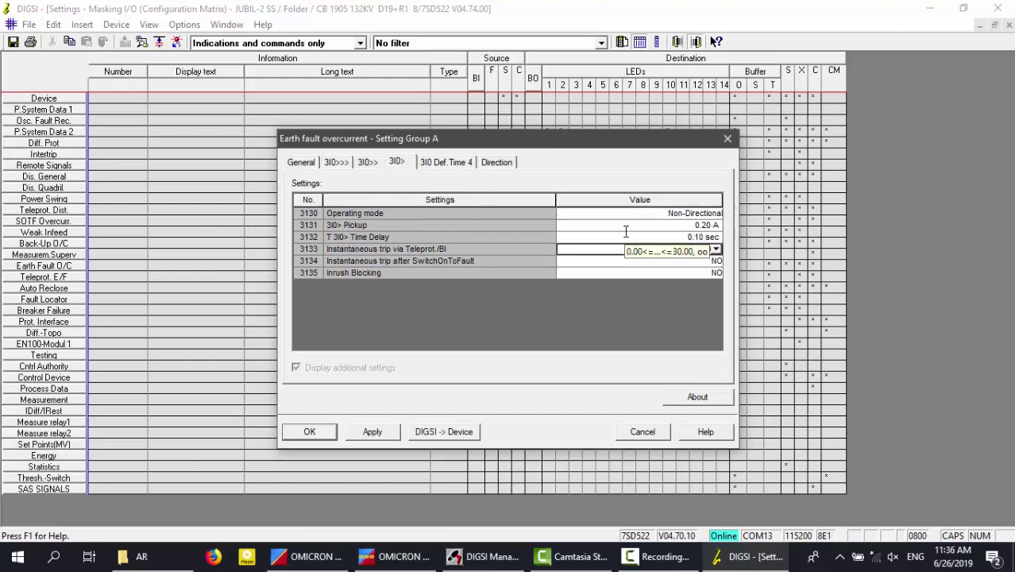
- Apply the earth fault overcurrent settings and transfer them to the device, entering the single-parameter password
left_click(385, 434)
left_click(438, 436)
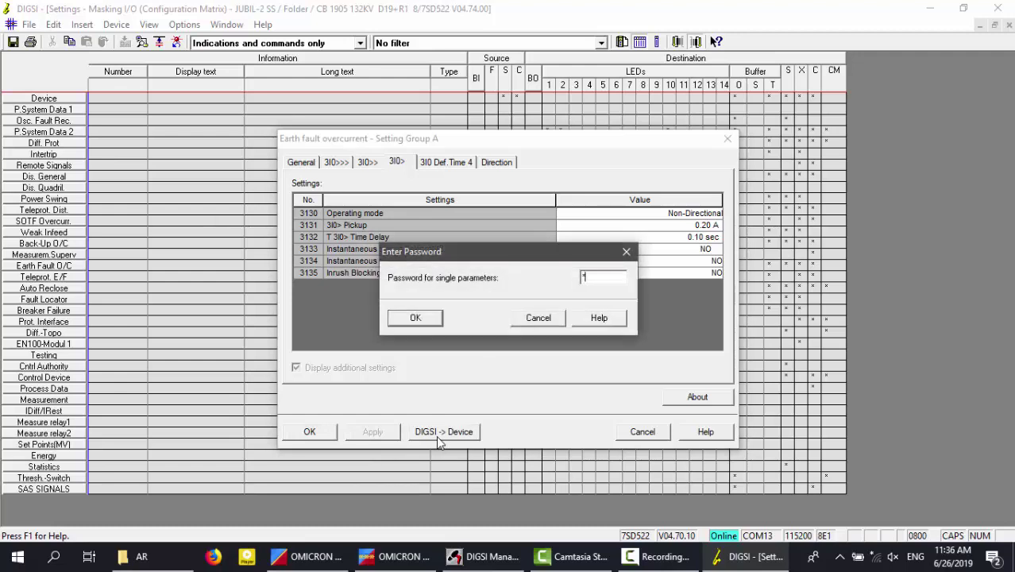
key("Return")
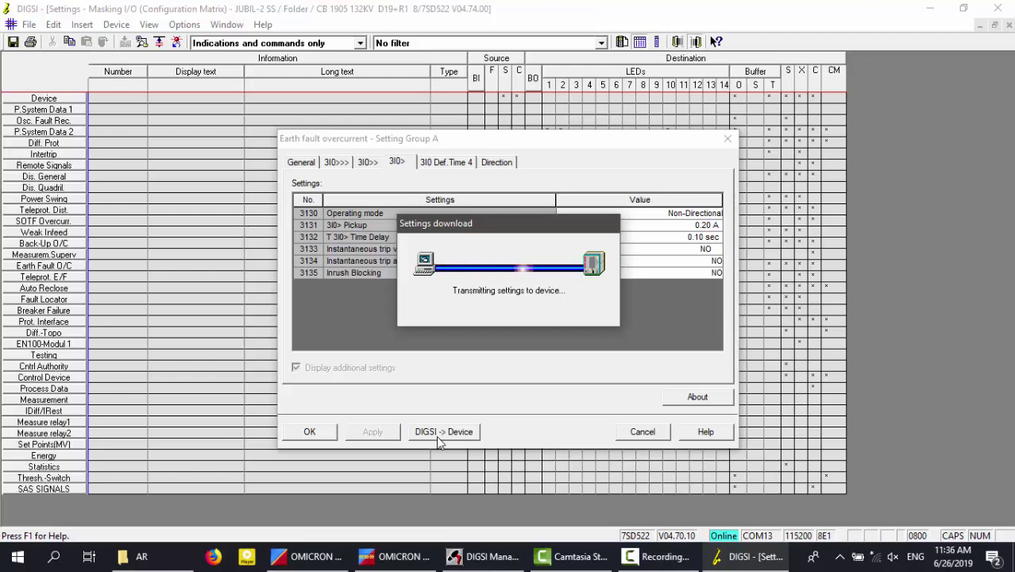
- Switch to OMICRON State Sequencer, set the CB TRIP state's trigger time to 150 ms, and run the sequence
left_click(407, 554)
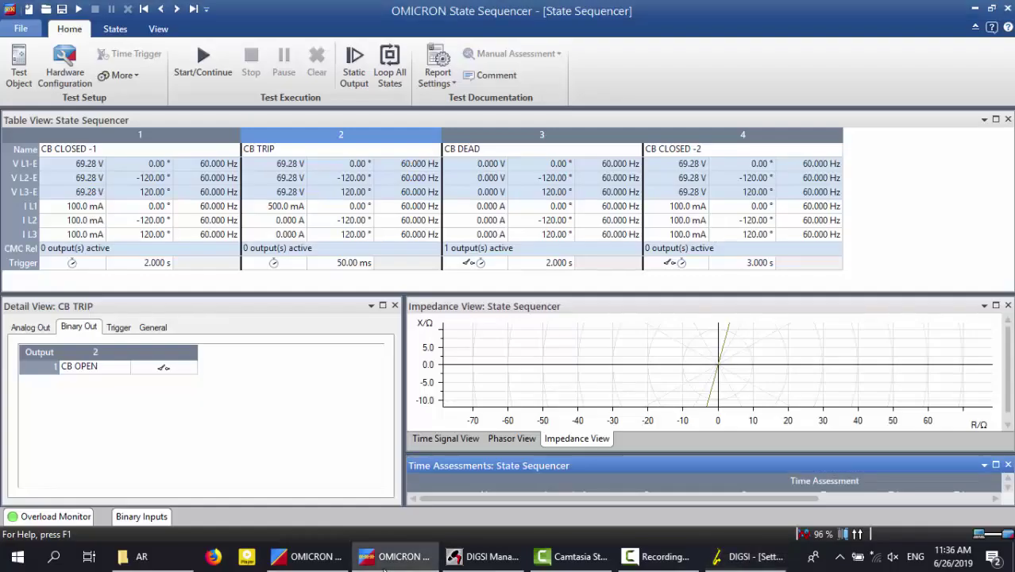
left_click(355, 265)
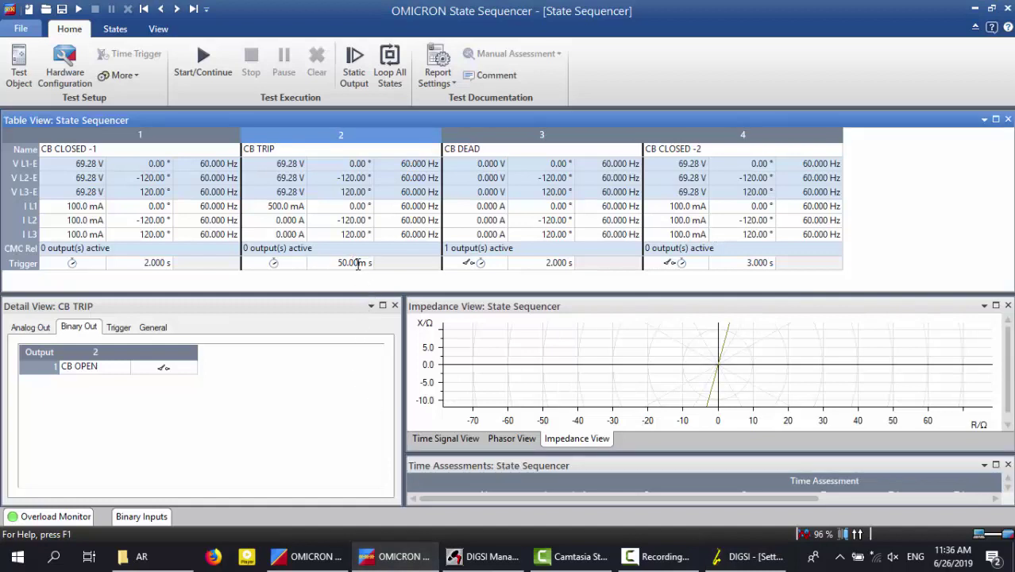
double_click(358, 265)
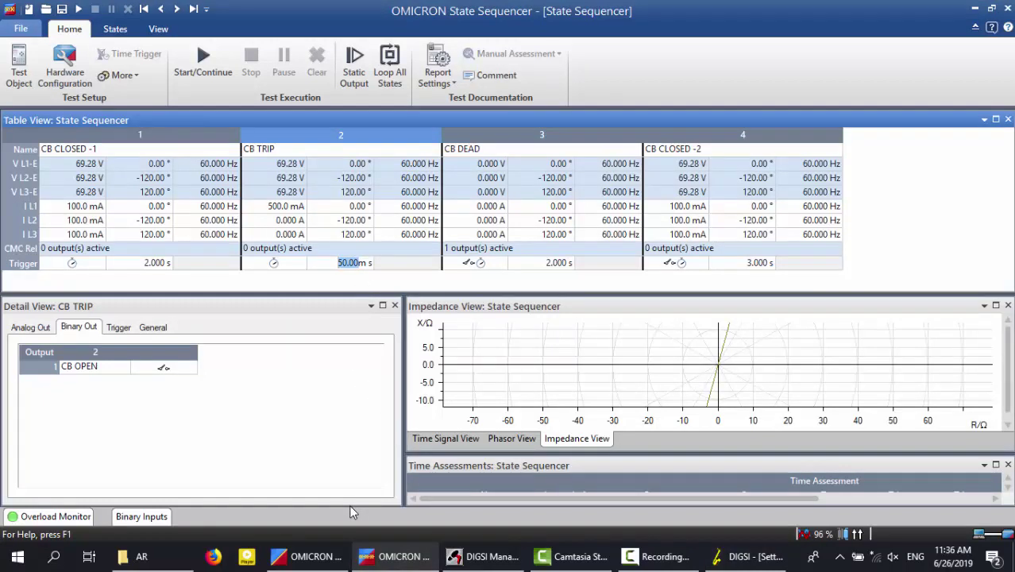
type("150")
key("Tab")
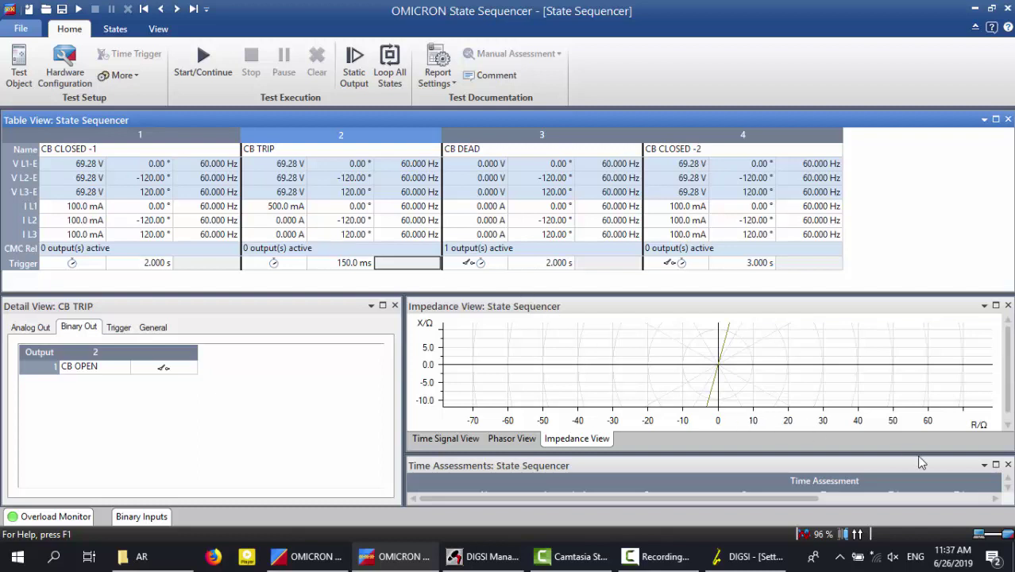
left_click(202, 67)
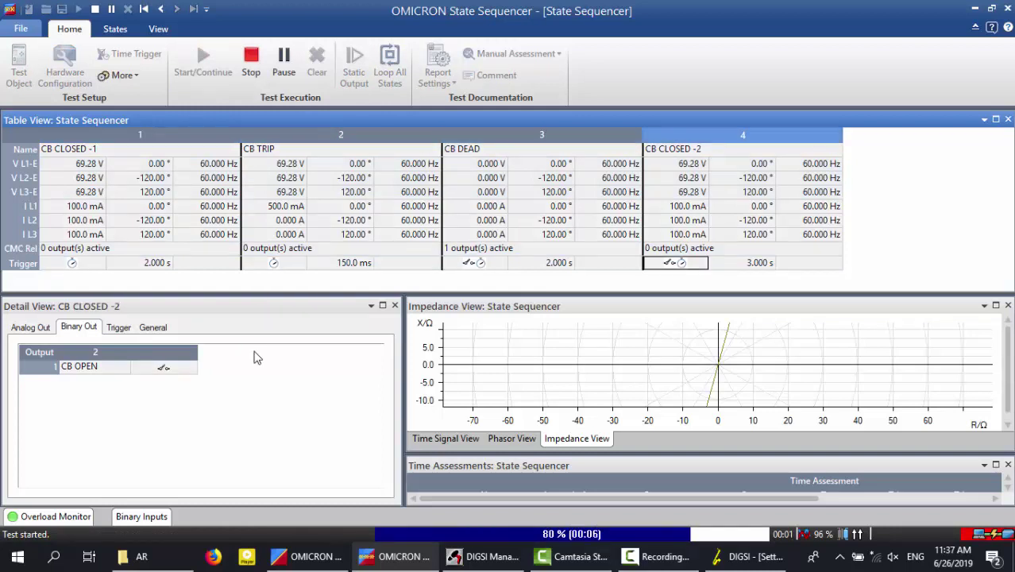
- Check the time assessments of the finished run and clear its test results
left_click(995, 465)
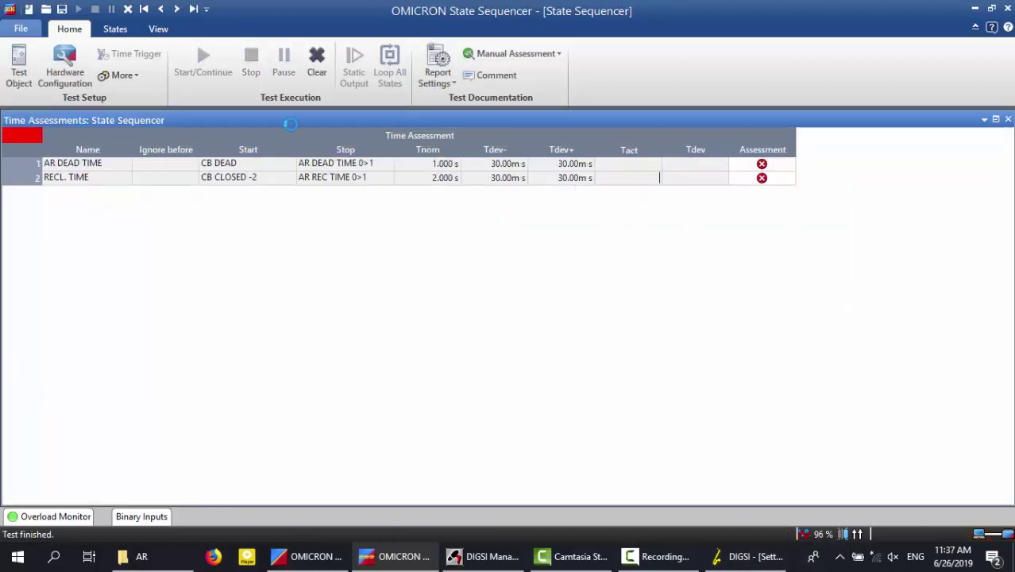
left_click(314, 73)
left_click(997, 120)
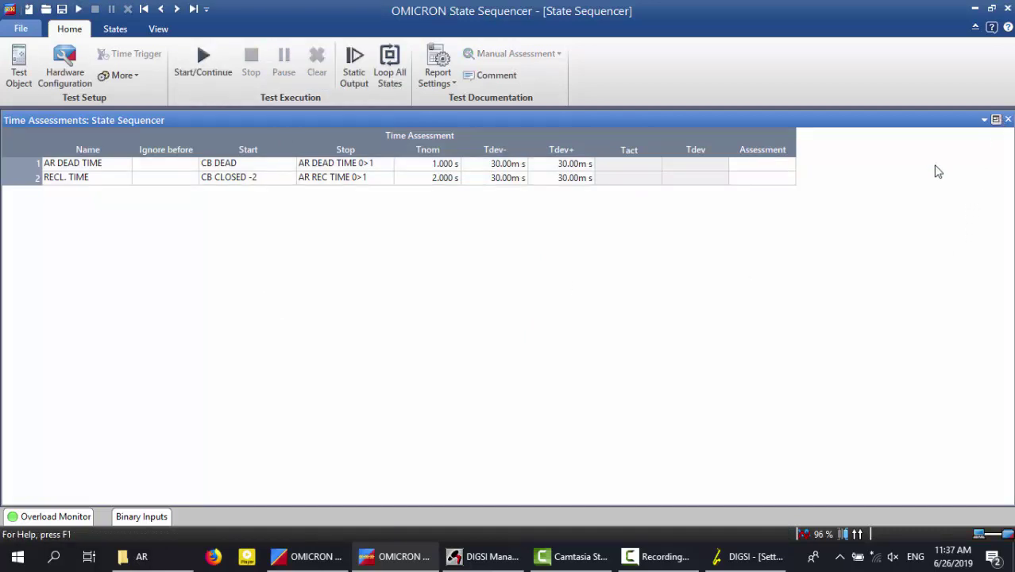
- Switch to DIGSI and set the first AR cycle's action time to 0.15 sec in the Auto Reclose settings
left_click(750, 556)
left_click(728, 140)
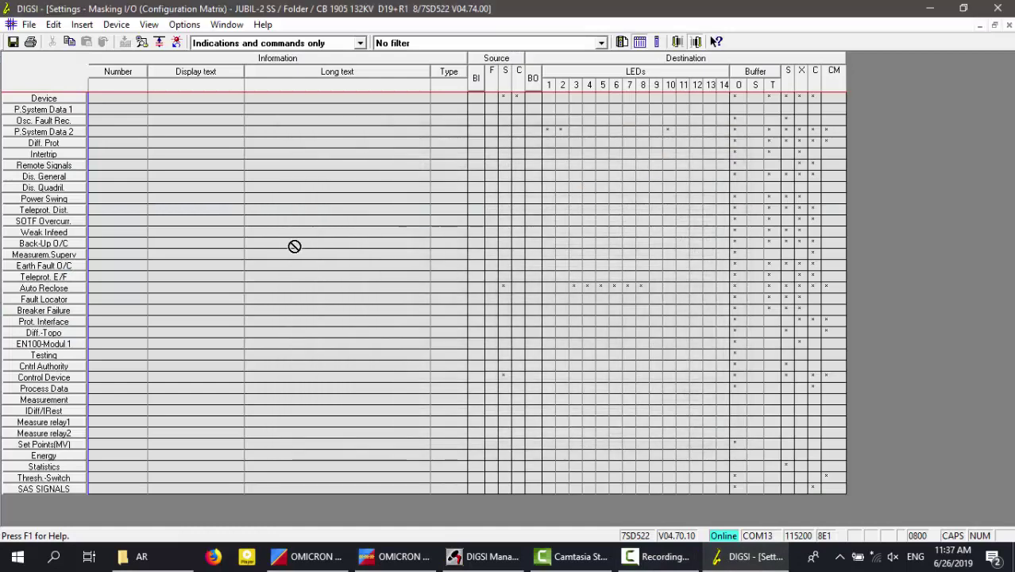
right_click(73, 291)
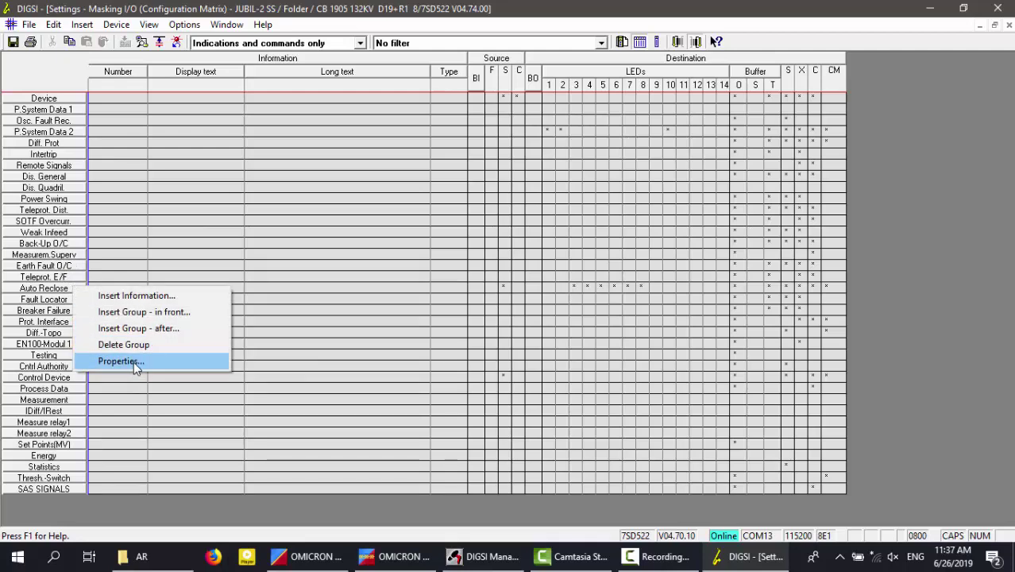
left_click(134, 362)
left_click(344, 162)
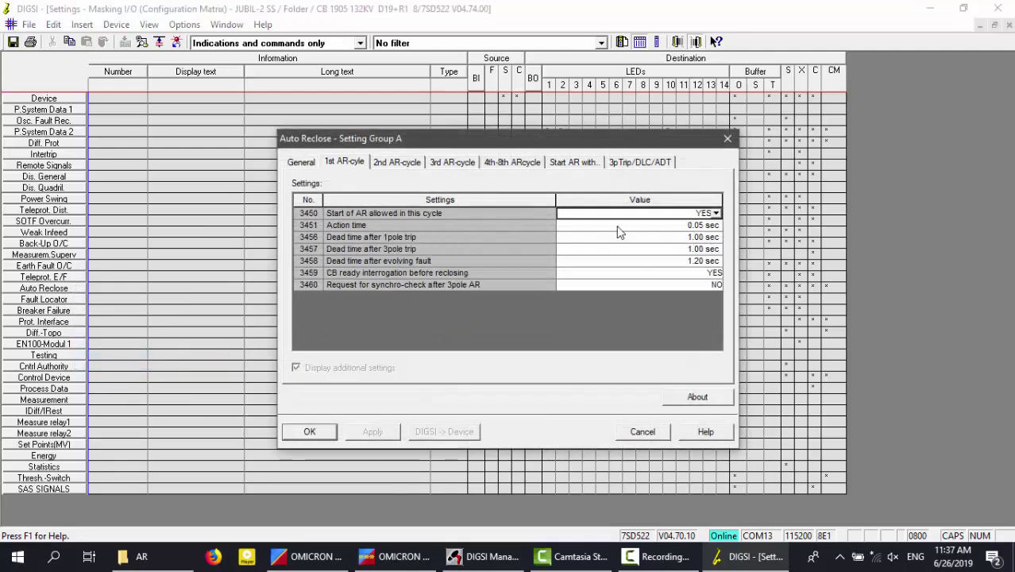
double_click(638, 225)
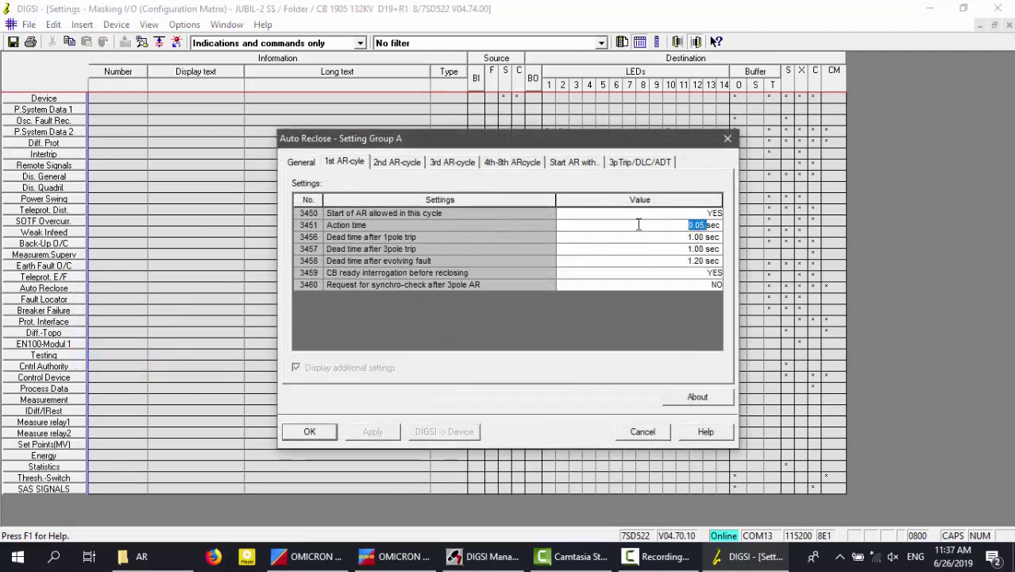
type("0.15")
key("Return")
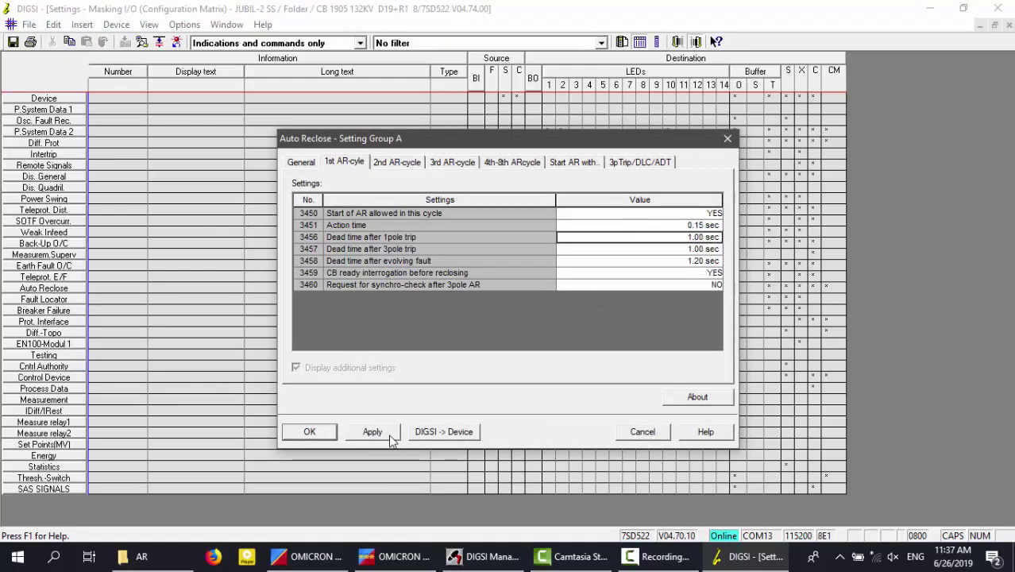
- Transfer the auto-reclose settings to the device, entering the single-parameter password
left_click(450, 430)
type("000000")
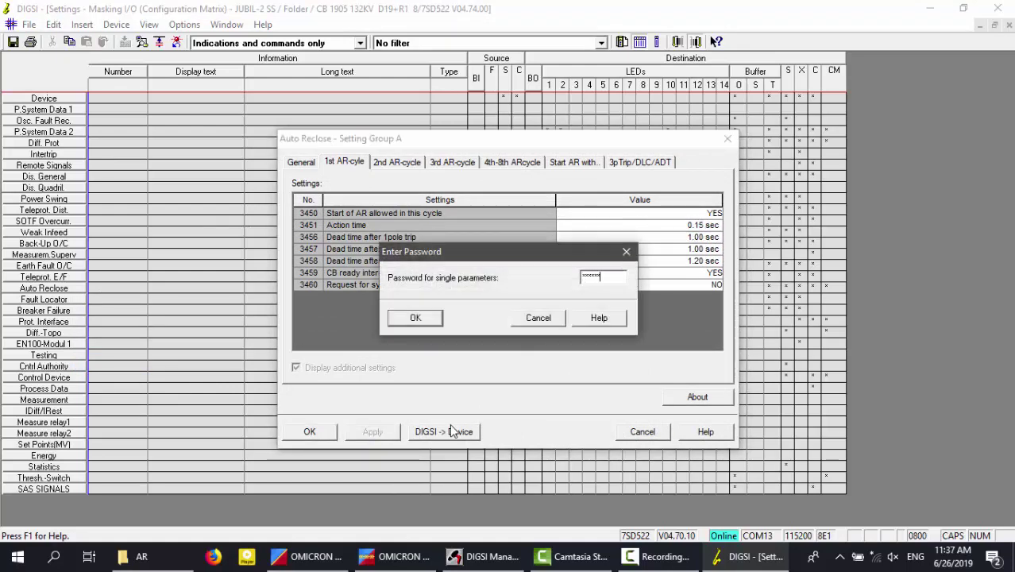
key("Return")
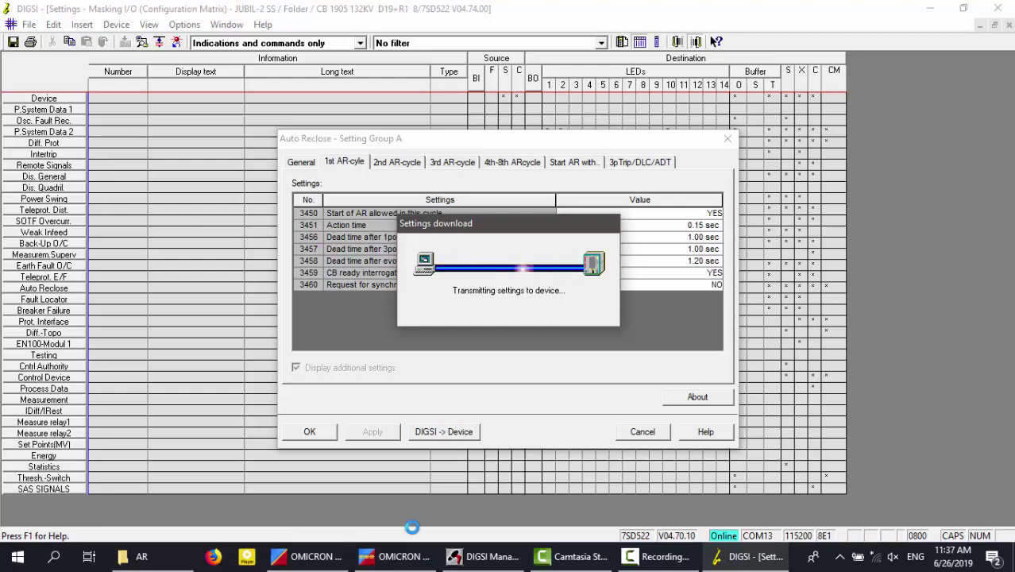
- Switch to OMICRON State Sequencer, set the CB TRIP state's trigger time to 100 ms, and run the sequence
left_click(393, 557)
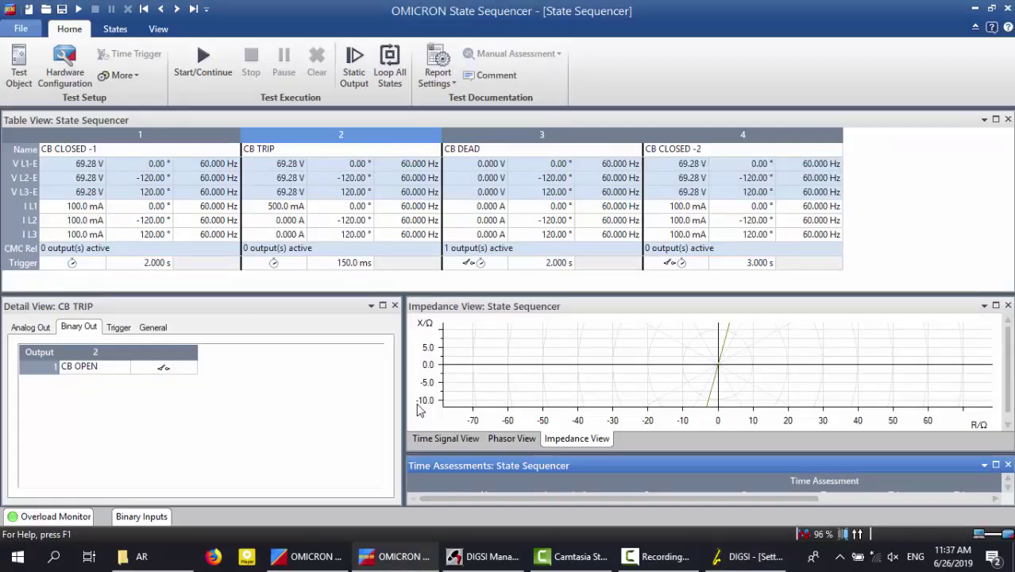
double_click(359, 263)
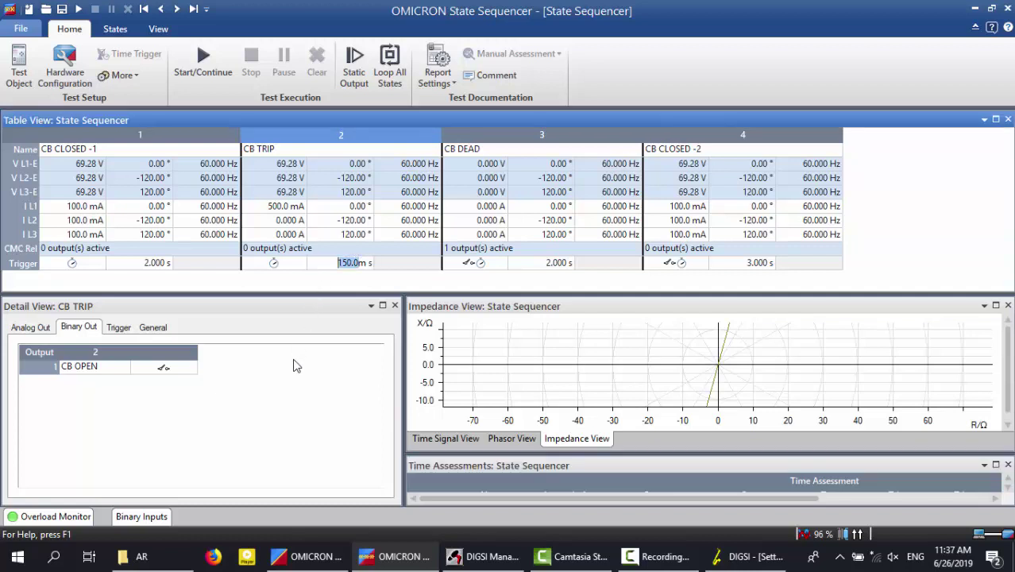
type("100m")
key("Tab")
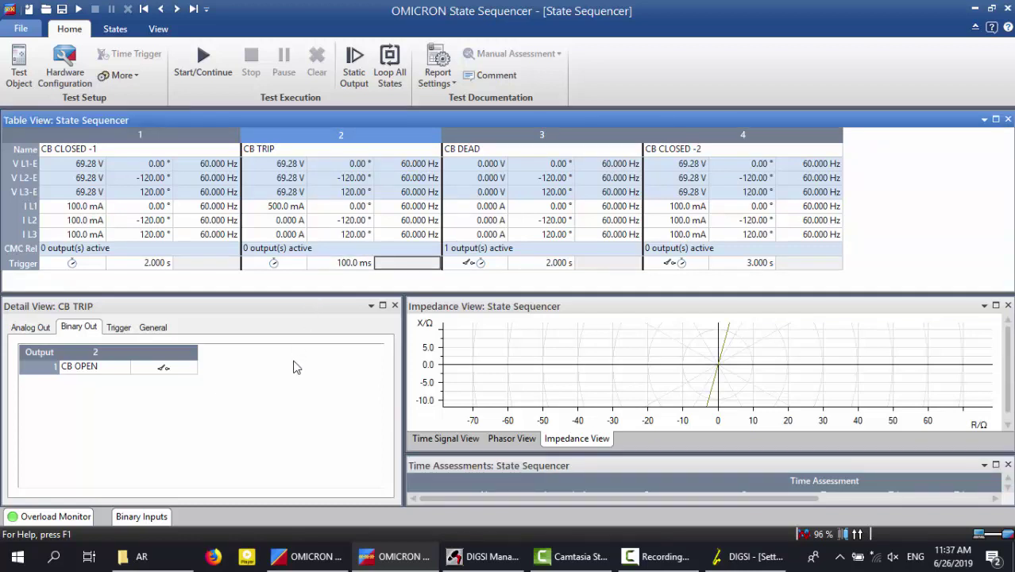
left_click(203, 63)
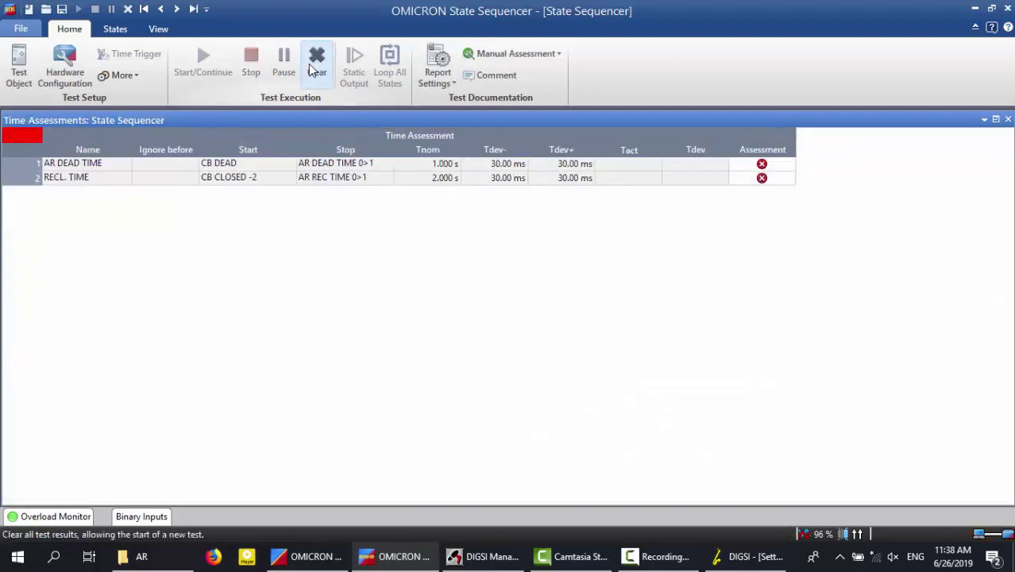
- Clear the test results and set the CB TRIP state's trigger time to 50 ms
left_click(312, 70)
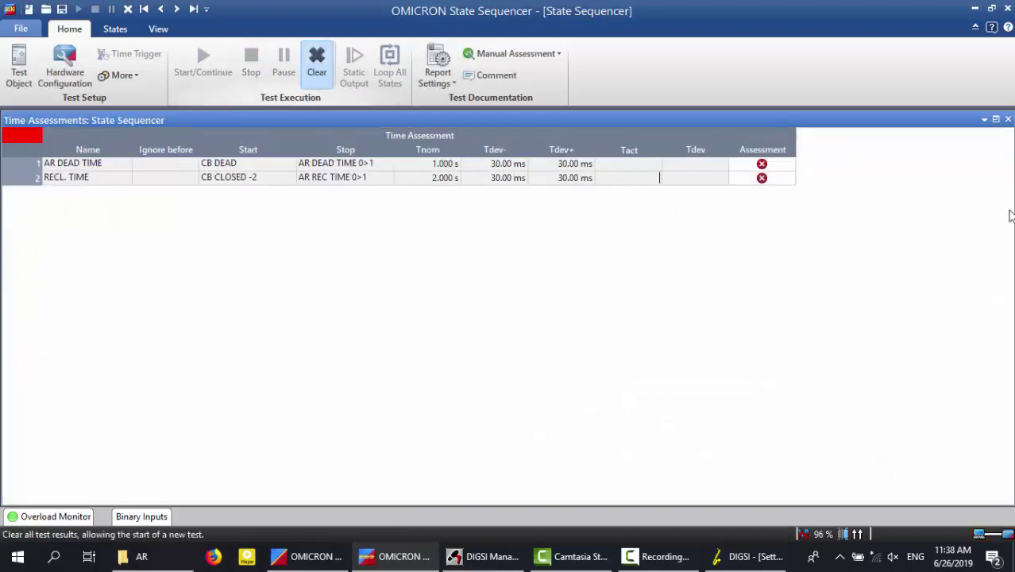
left_click(997, 119)
left_click(365, 262)
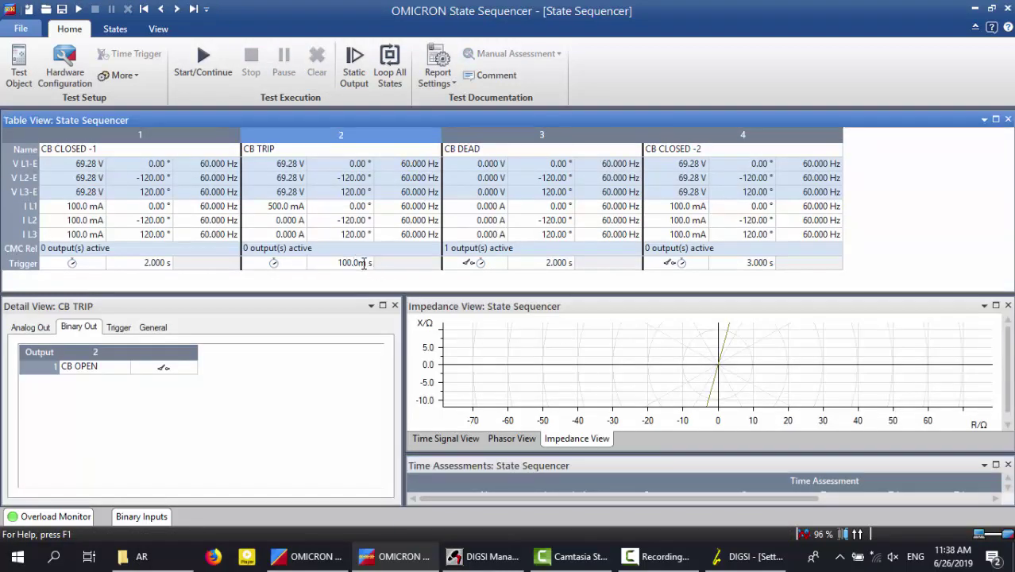
left_click_drag(357, 263, 273, 283)
type("50")
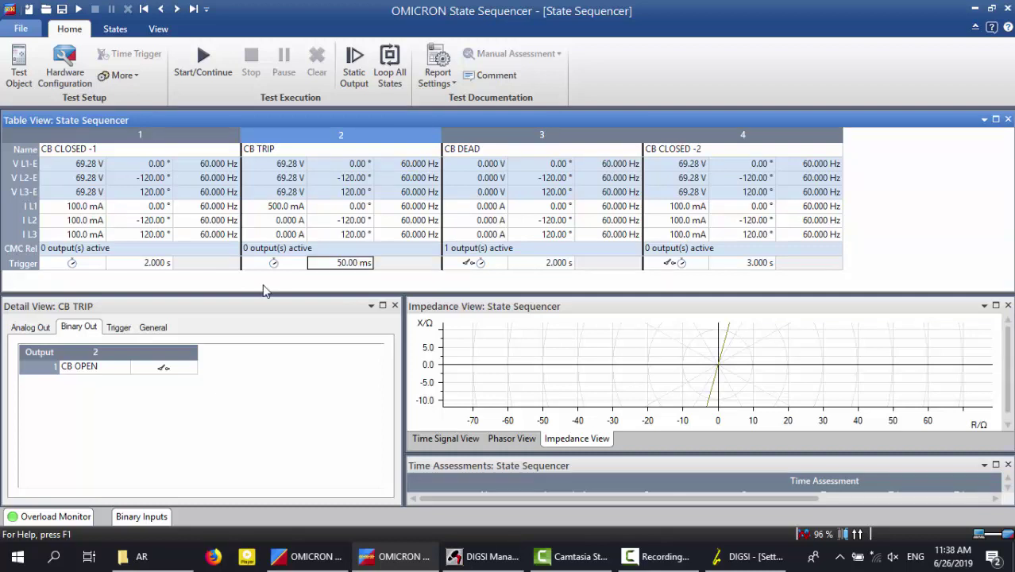
key("Tab")
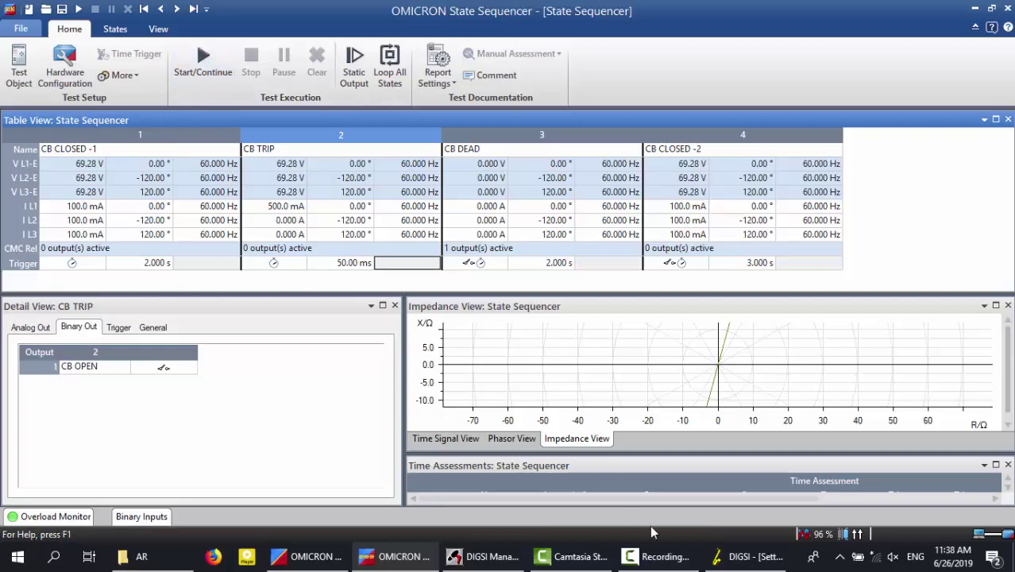
- Switch to DIGSI and set the T 3I0> time delay to 0.04 sec in the Earth Fault O/C settings
left_click(747, 556)
left_click(727, 140)
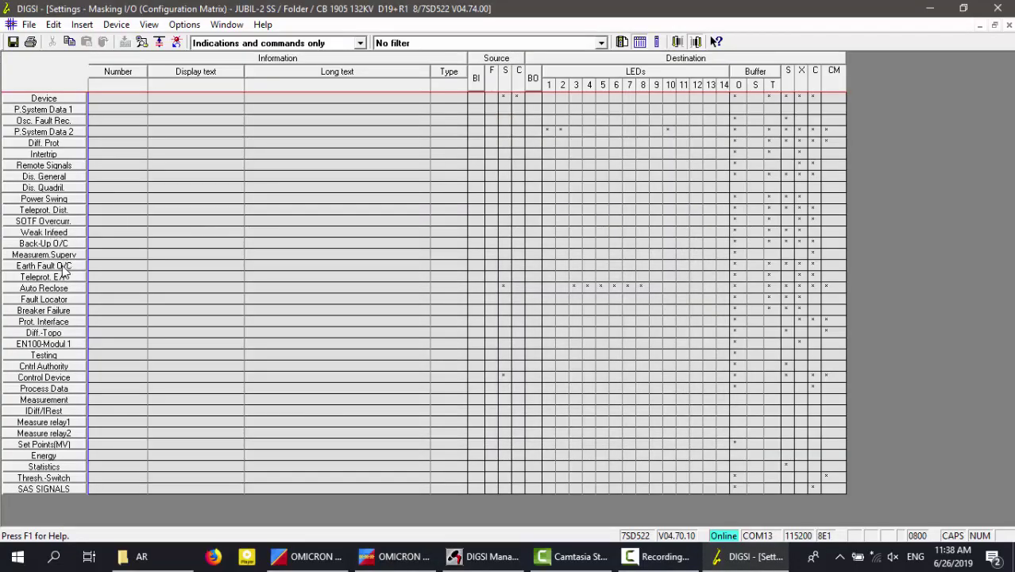
right_click(64, 270)
left_click(159, 342)
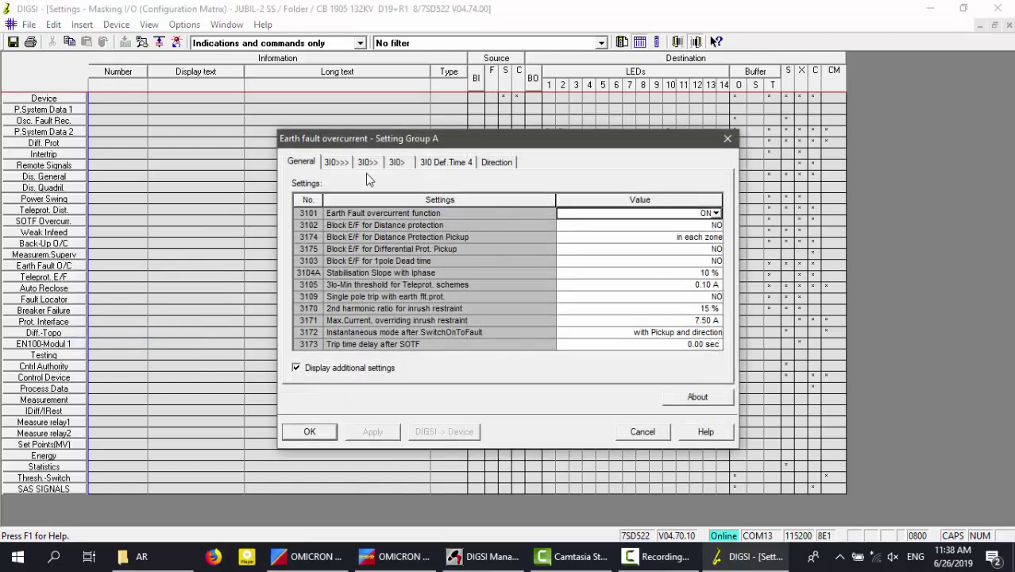
left_click(396, 162)
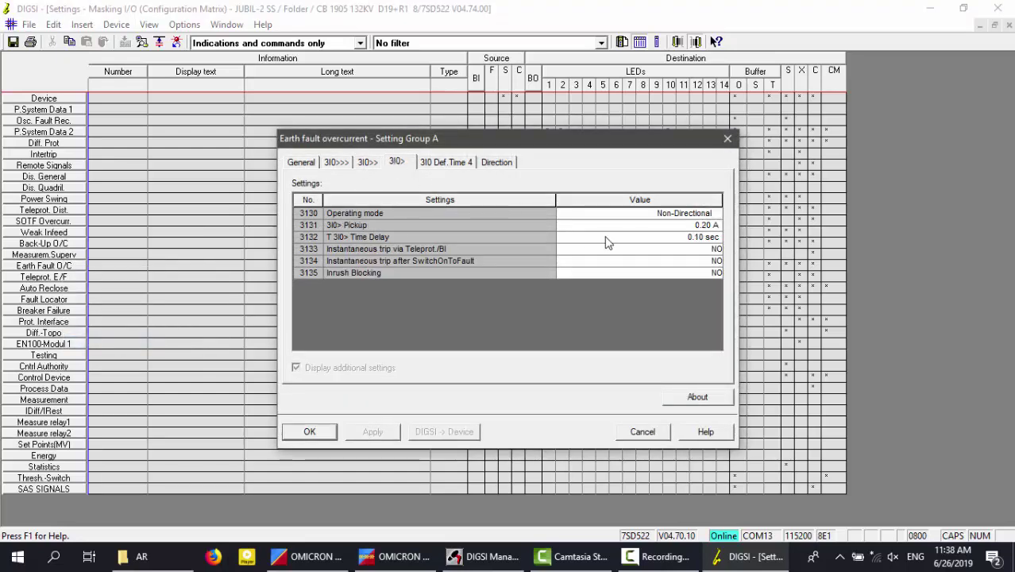
left_click(691, 236)
left_click_drag(711, 240, 577, 242)
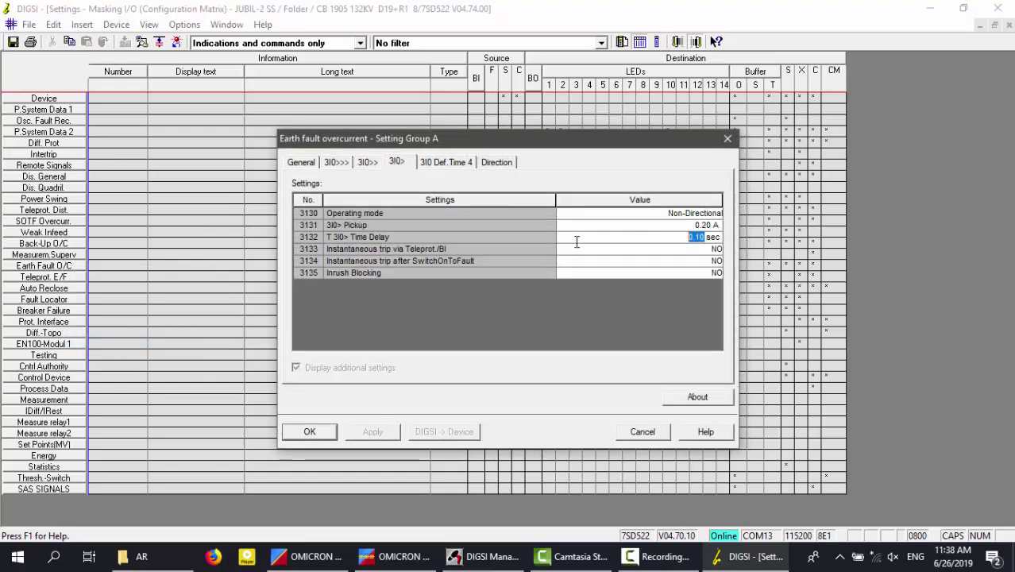
type(".04")
key("Return")
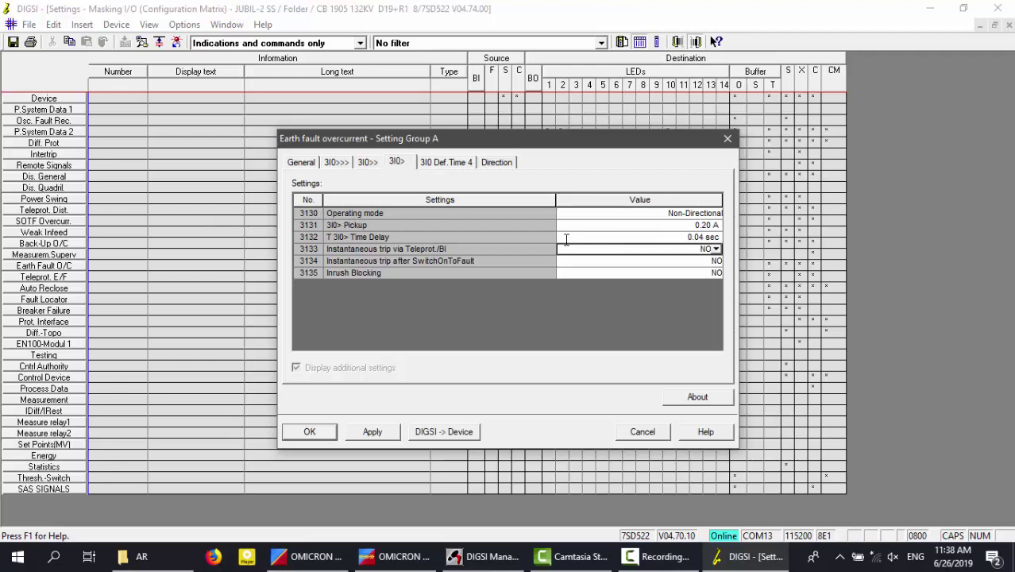
- Apply the earth fault overcurrent settings and transfer them to the device, entering the single-parameter password
left_click(373, 432)
type("00")
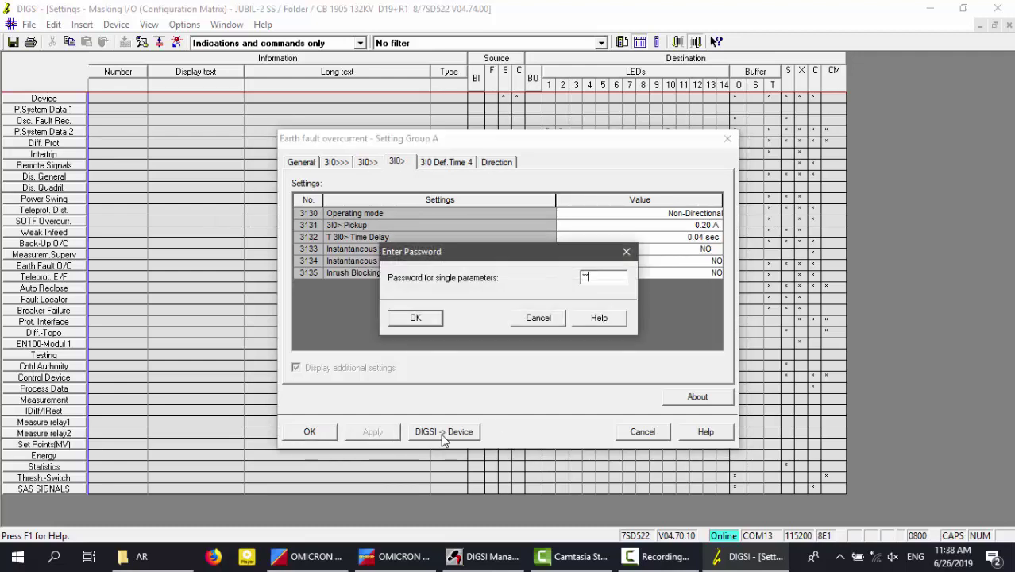
key("Return")
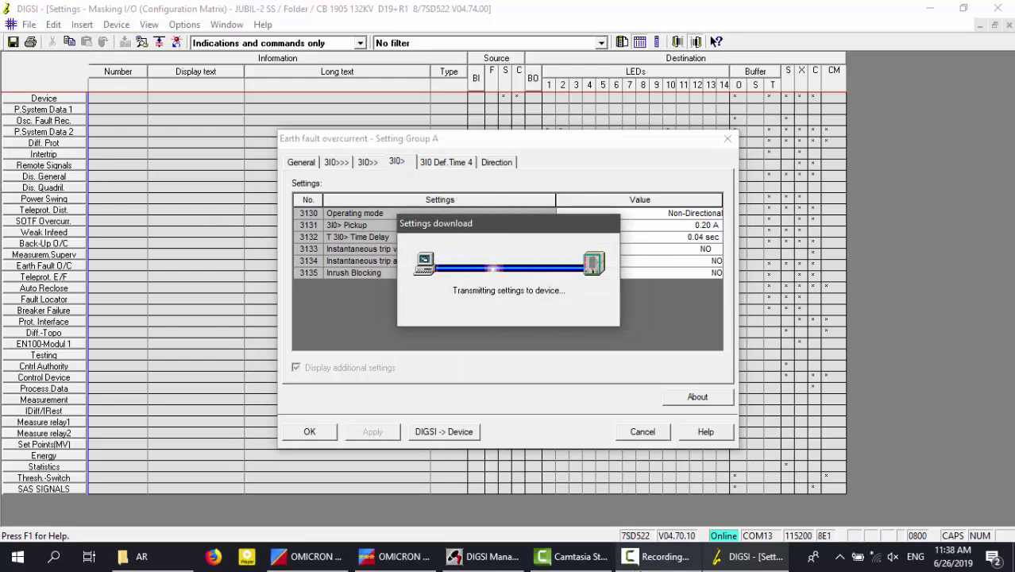
left_click(666, 556)
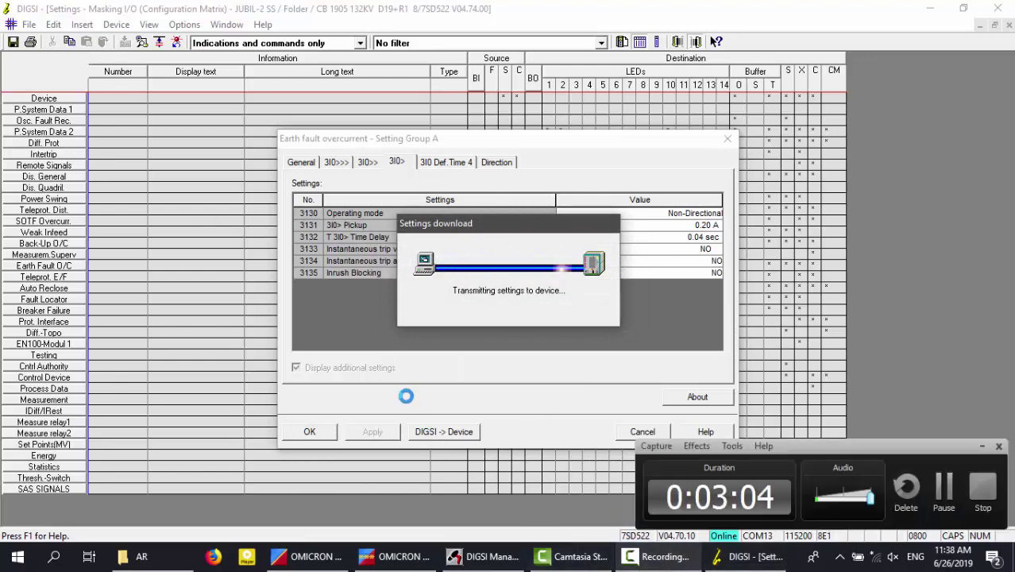
left_click(982, 446)
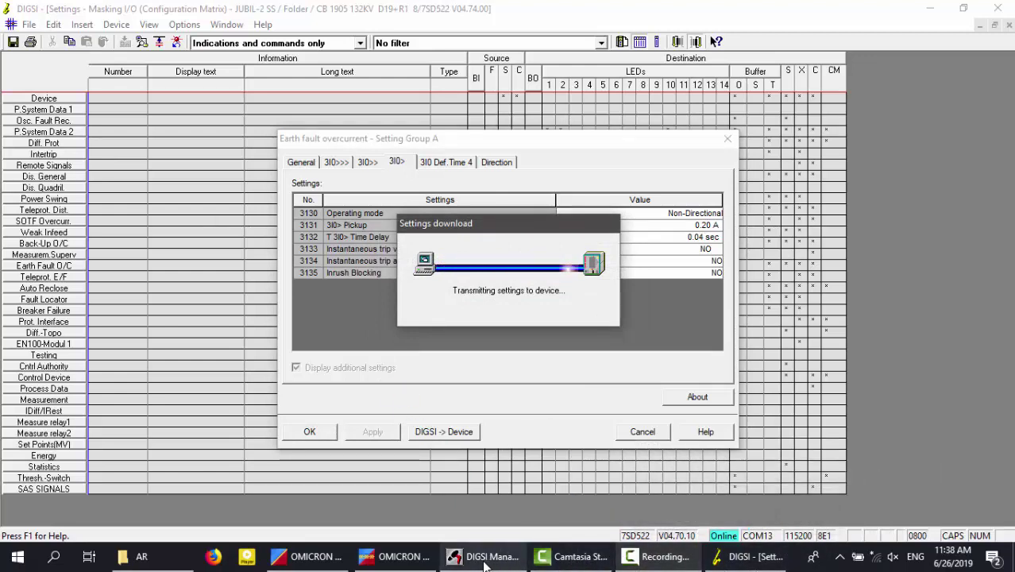
- Switch to OMICRON State Sequencer, run the sequence, and clear its test results after checking the time assessments
left_click(400, 557)
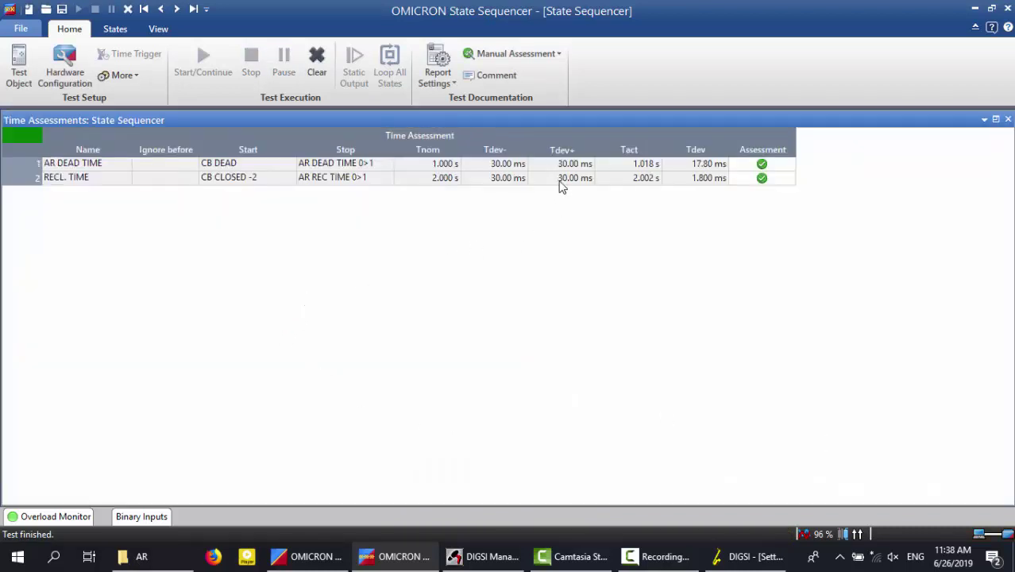
left_click(322, 76)
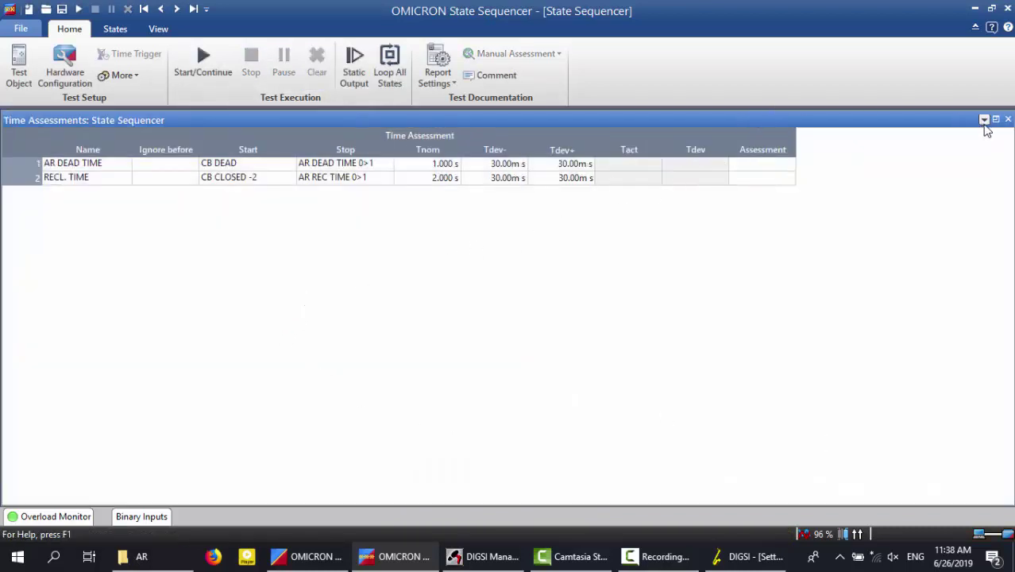
left_click(996, 120)
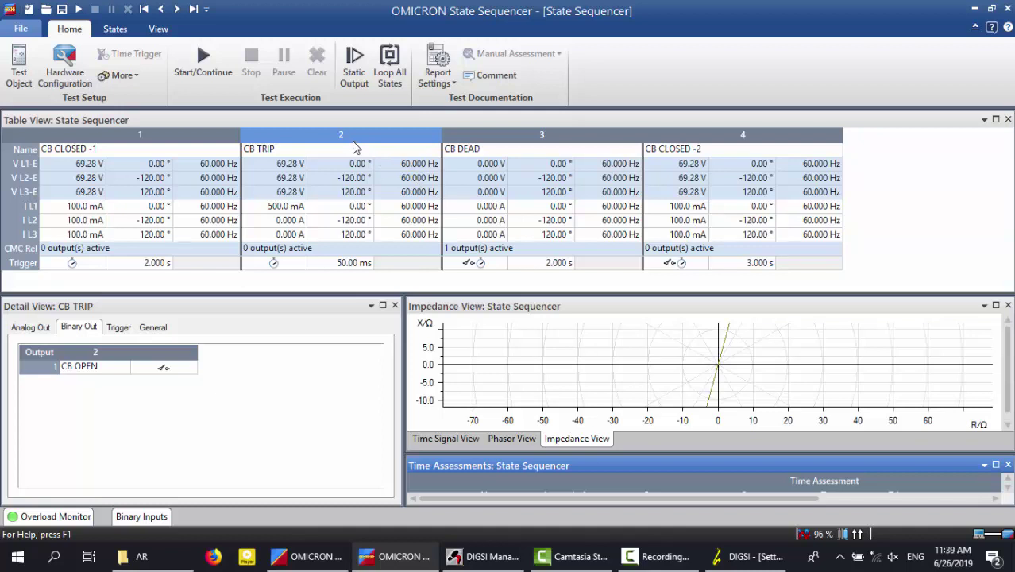
- Switch to DIGSI, check the T 3I0> time delay, and close the earth fault overcurrent settings
left_click(743, 556)
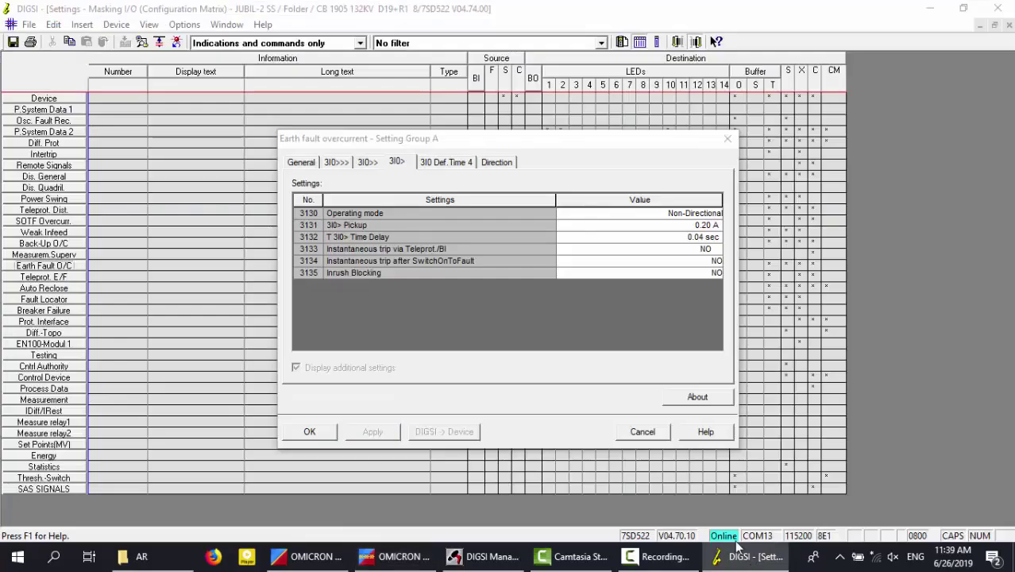
left_click(699, 237)
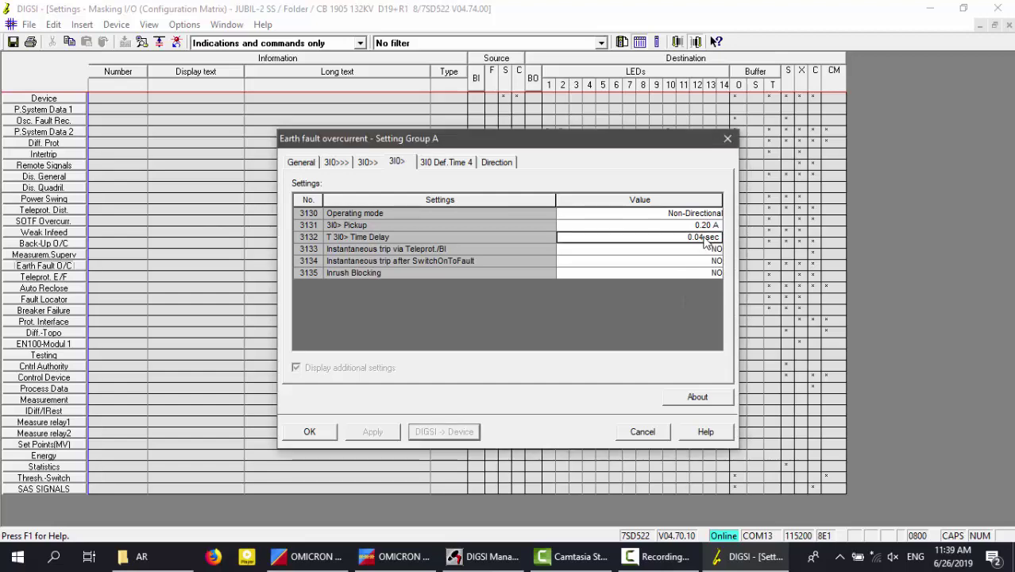
left_click(727, 142)
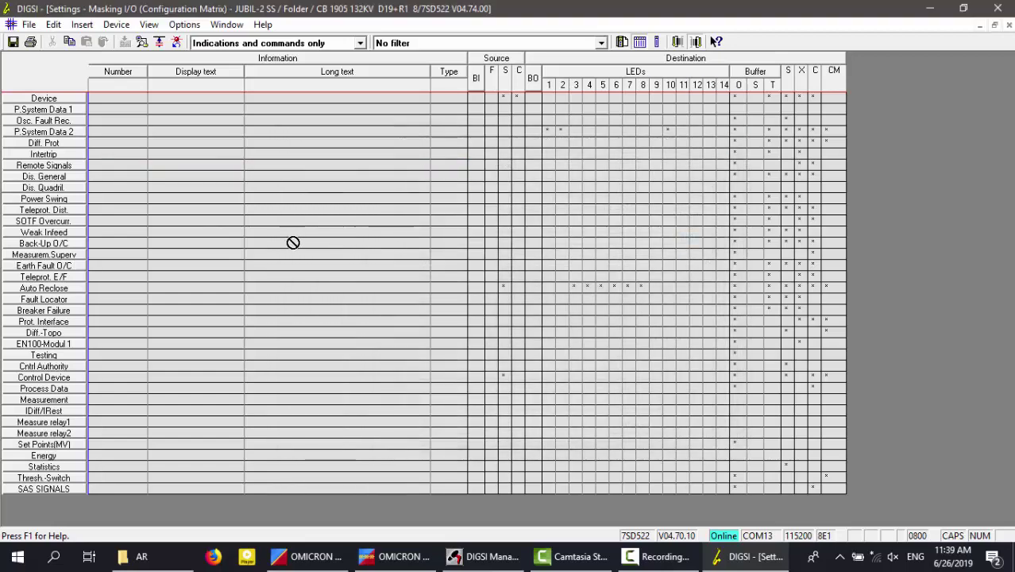
- Open the Auto Reclose settings and check the first AR cycle's action time
right_click(71, 286)
left_click(117, 356)
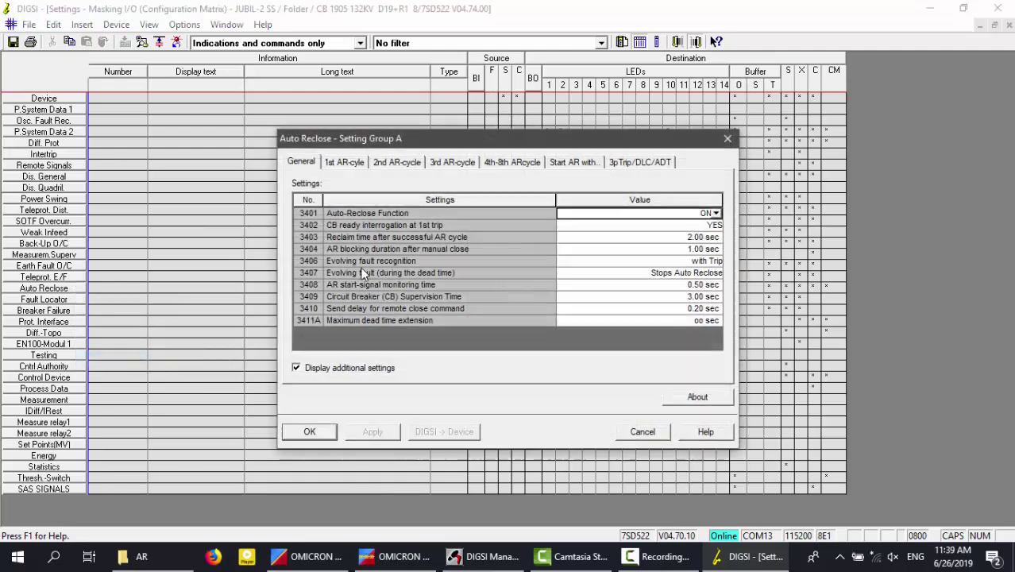
left_click(345, 162)
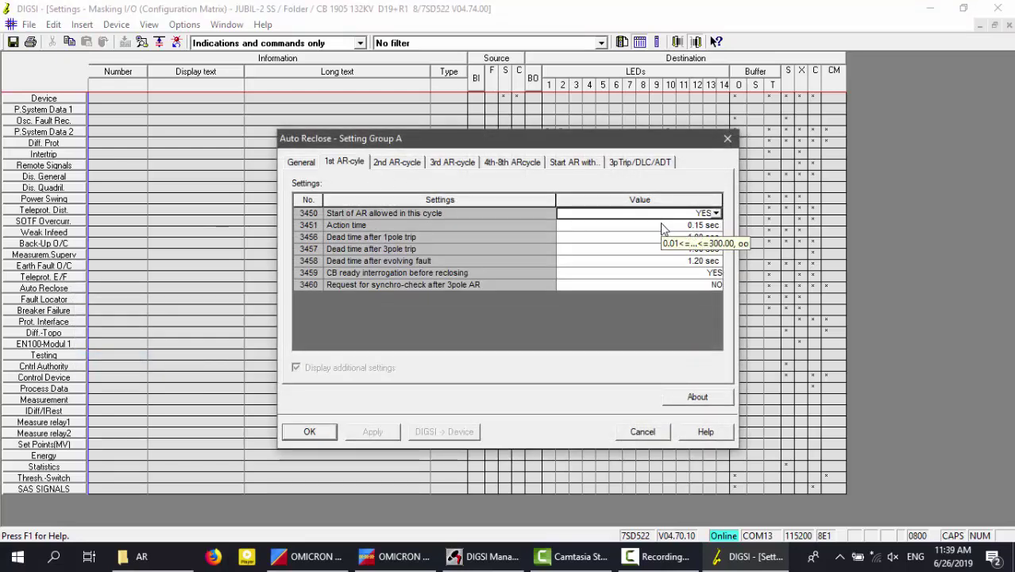
left_click(688, 226)
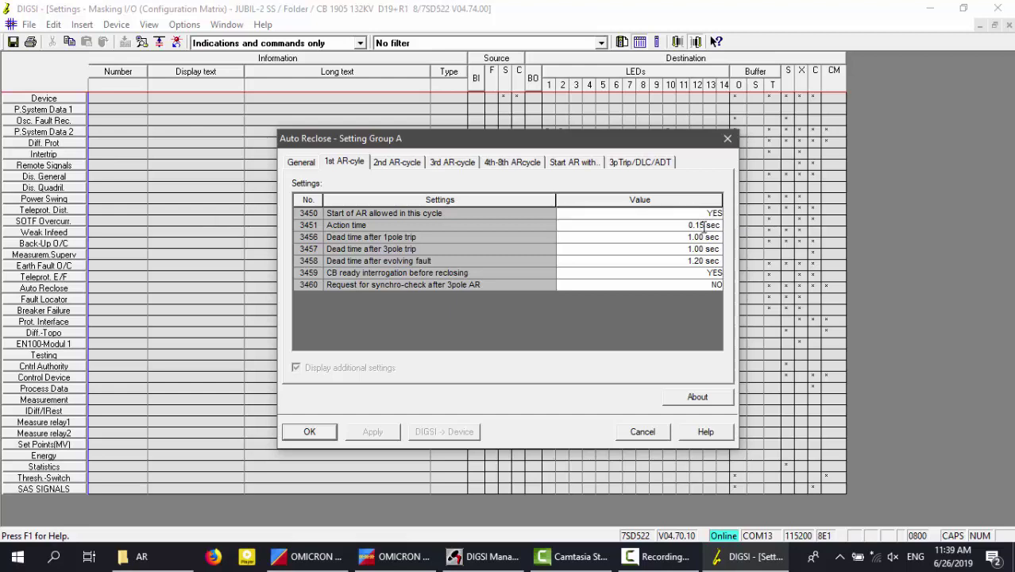
- Set the first AR cycle's action time to 0.02 sec
left_click_drag(703, 228, 642, 232)
type("0")
key("Return")
left_click(635, 235)
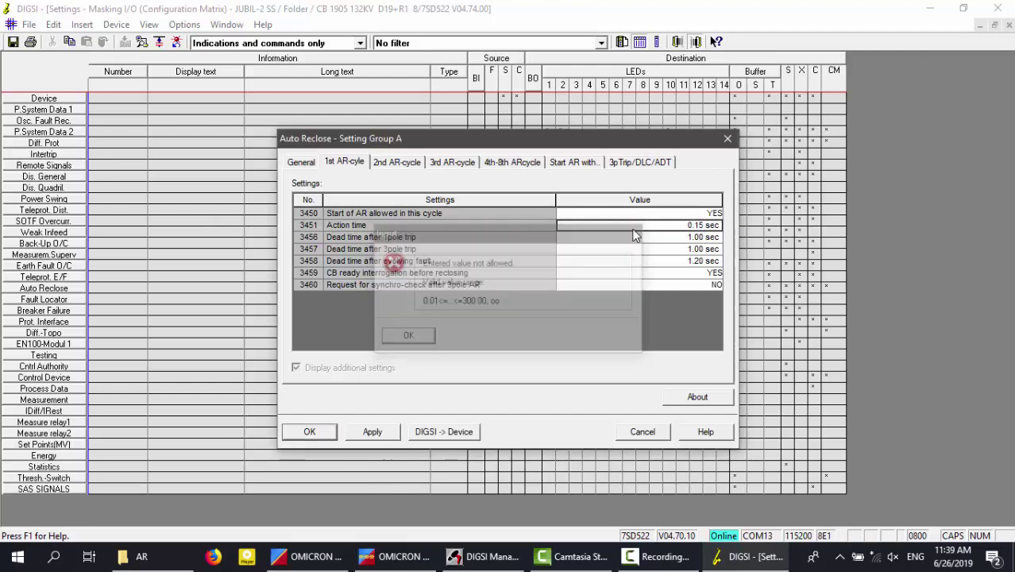
double_click(693, 225)
type("0.02")
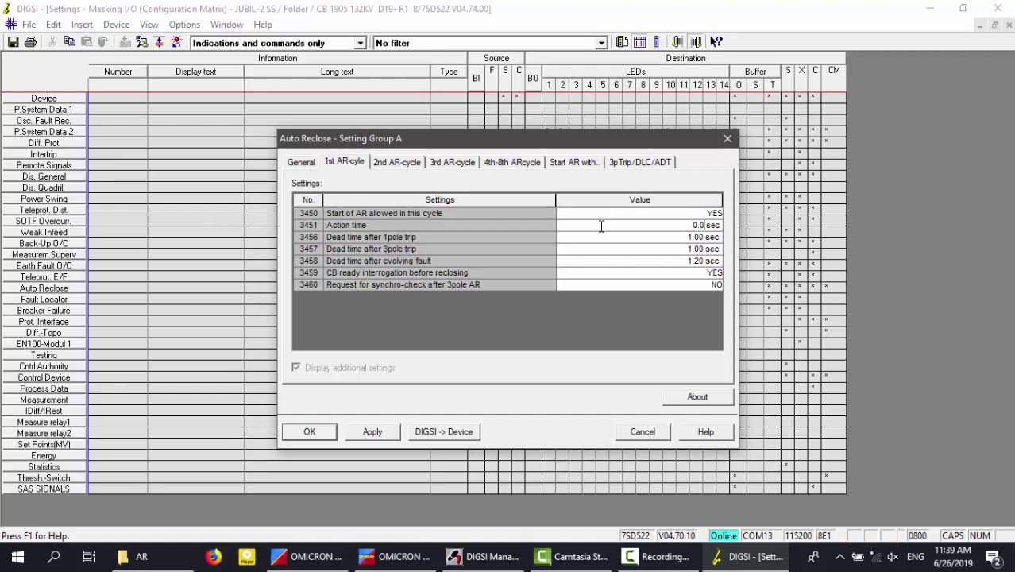
key("Return")
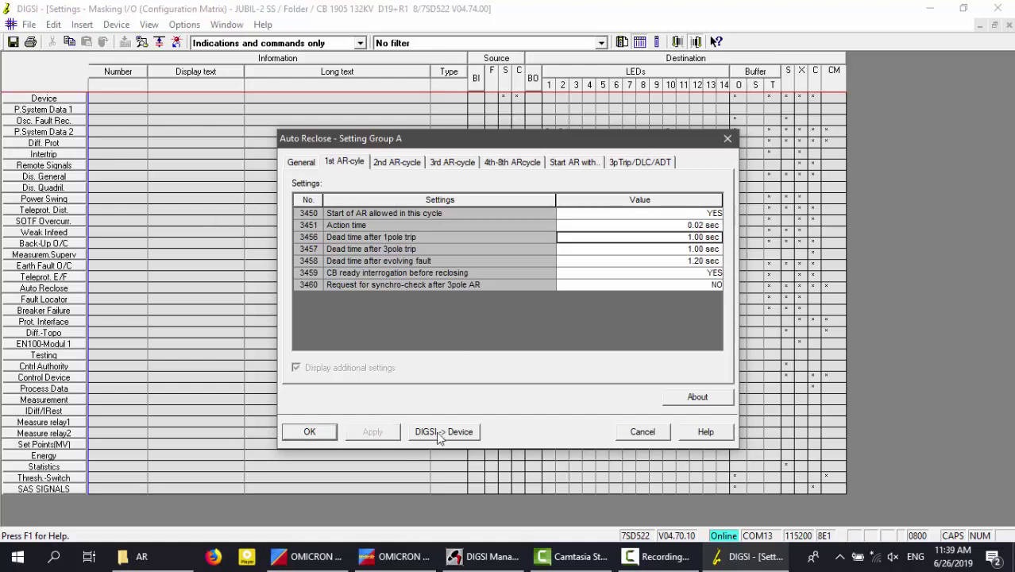
- Transfer the changed Auto Reclose settings to the device, entering the single-parameter password
left_click(446, 431)
type("*****")
key("Return")
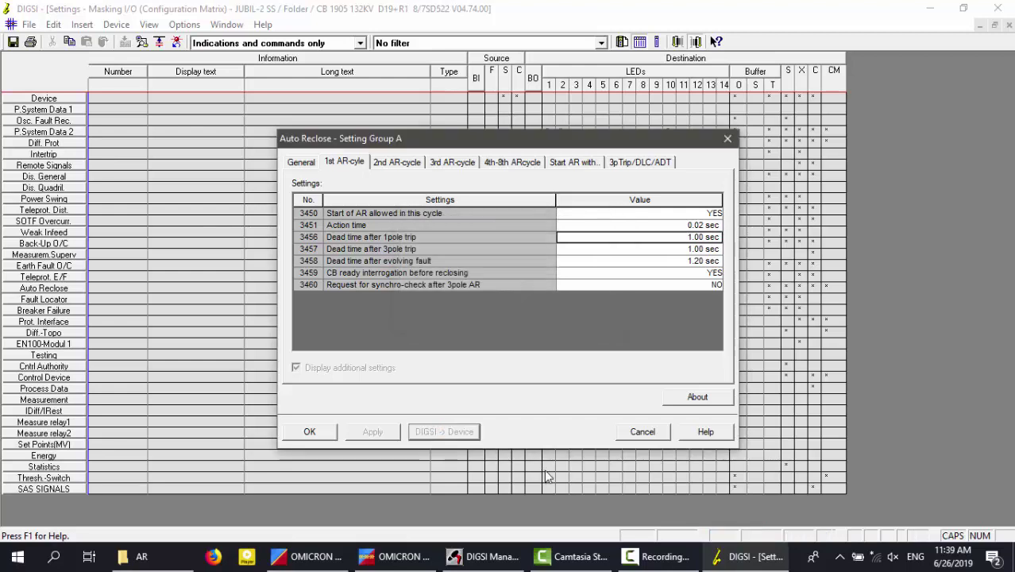
- Switch to OMICRON State Sequencer, run the sequence, and clear its results after checking the time assessments
left_click(395, 556)
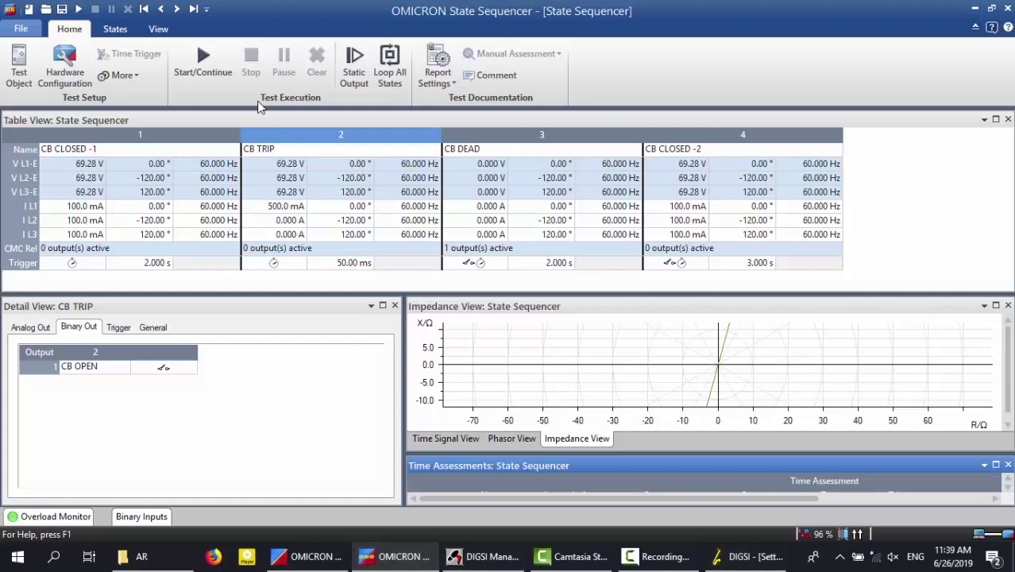
key("F5")
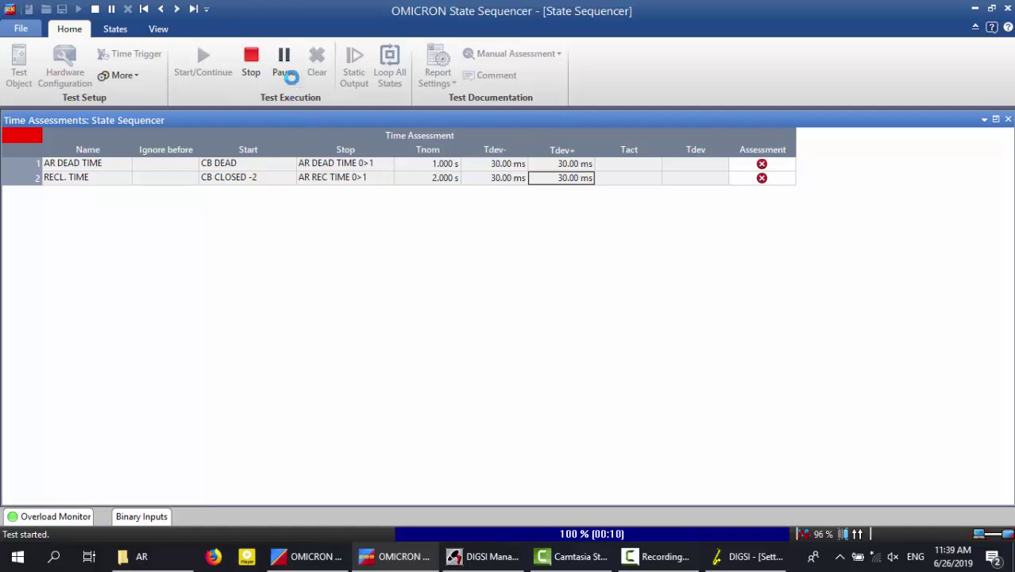
left_click(316, 72)
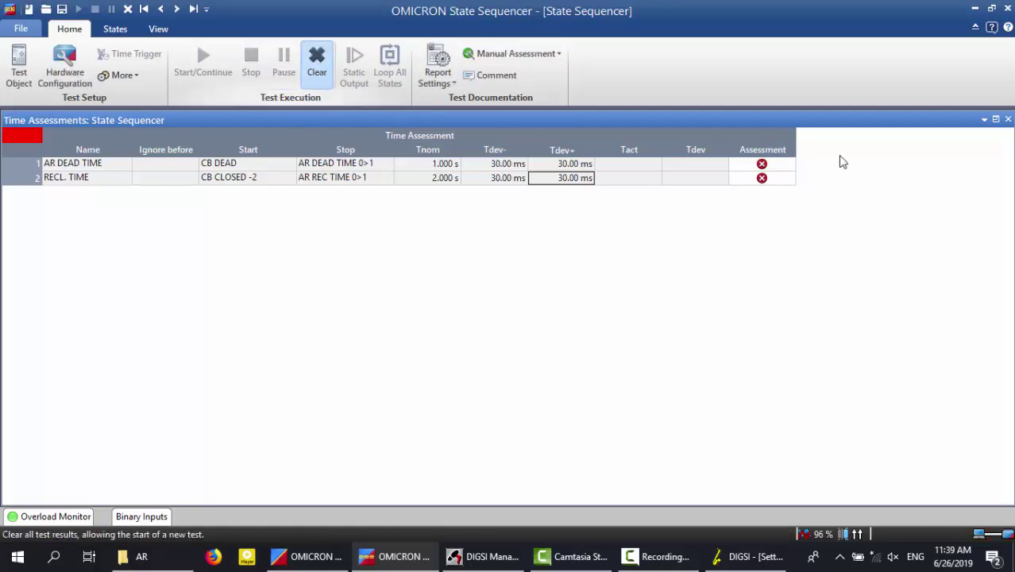
left_click(997, 120)
- Switch to DIGSI, set the first AR cycle's action time to 0.07 sec, and transfer it to the device with the single-parameter password
left_click(755, 556)
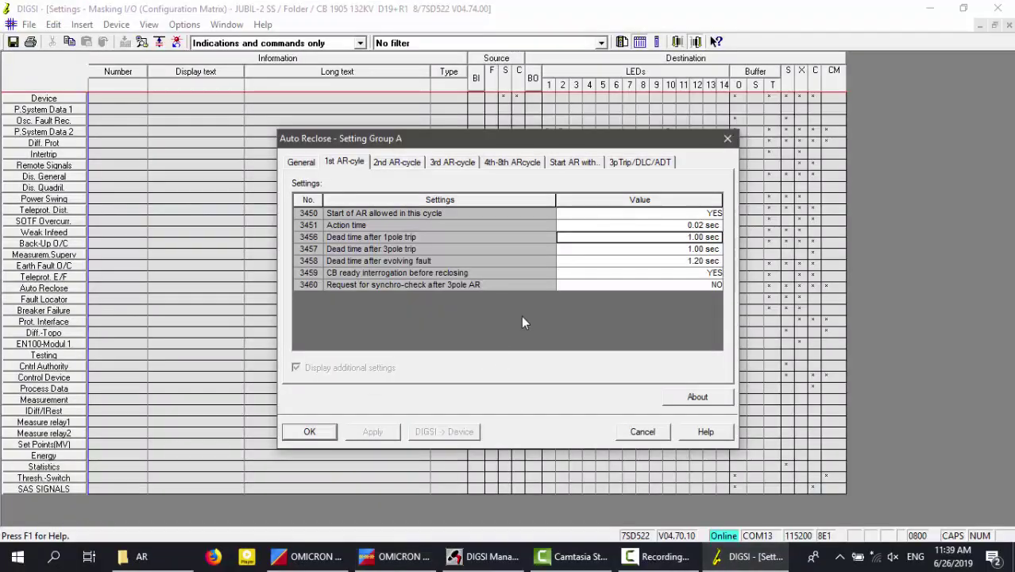
left_click(647, 227)
left_click(646, 227)
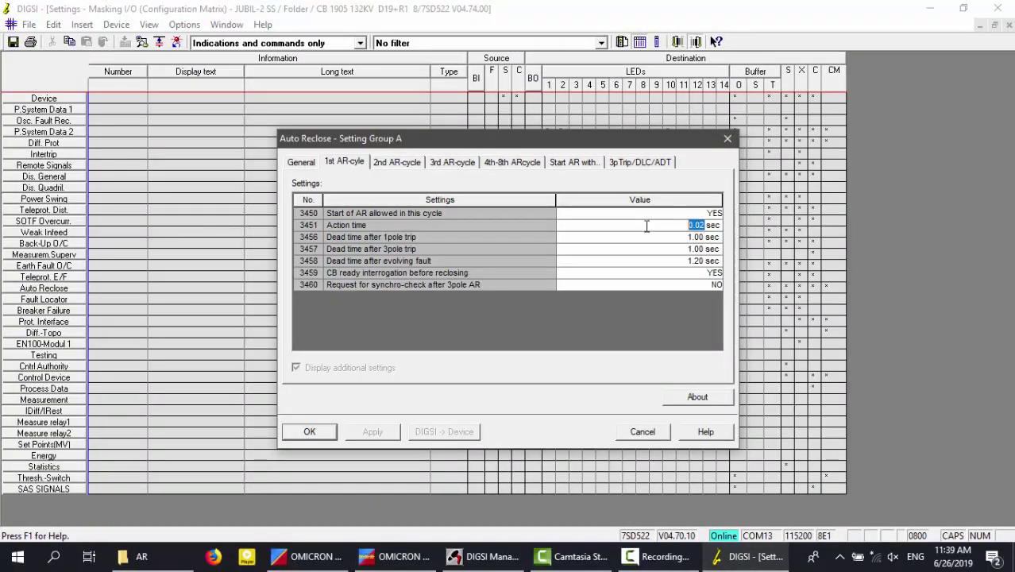
type("0.")
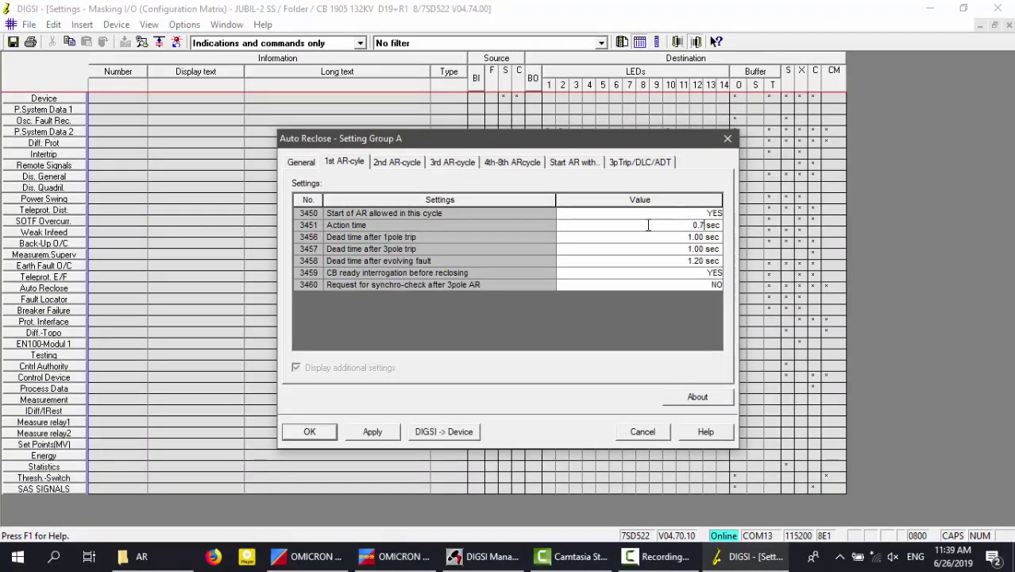
key("Return")
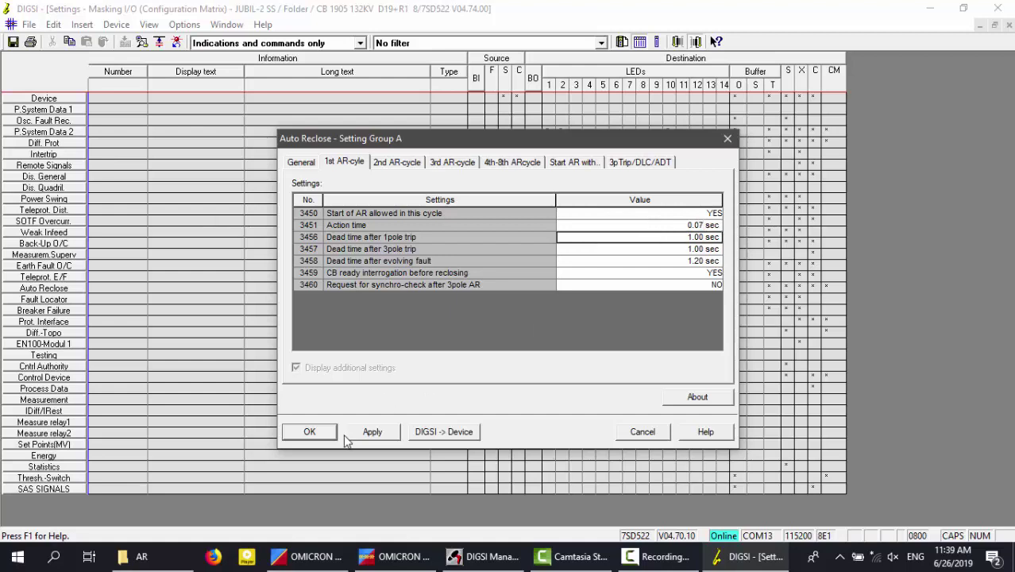
left_click(429, 434)
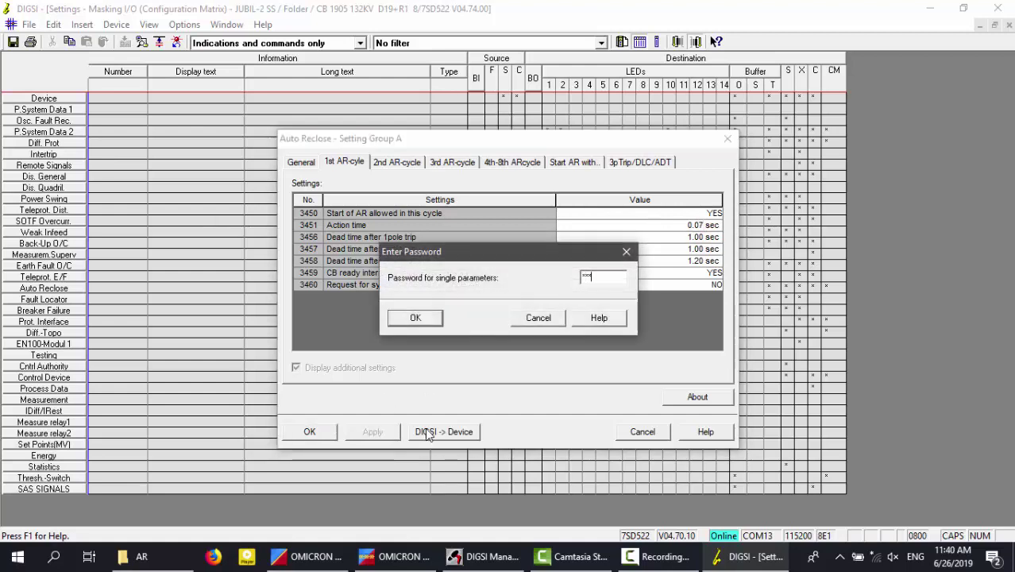
key("Return")
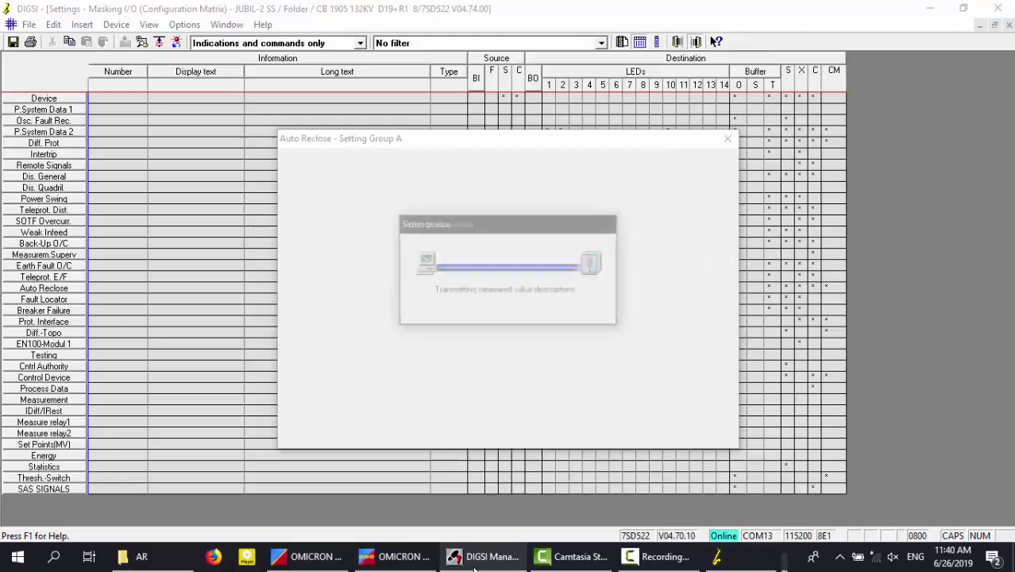
- Switch to OMICRON State Sequencer, rerun the sequence, check the dead and reclaim time assessments, and clear the results
left_click(394, 556)
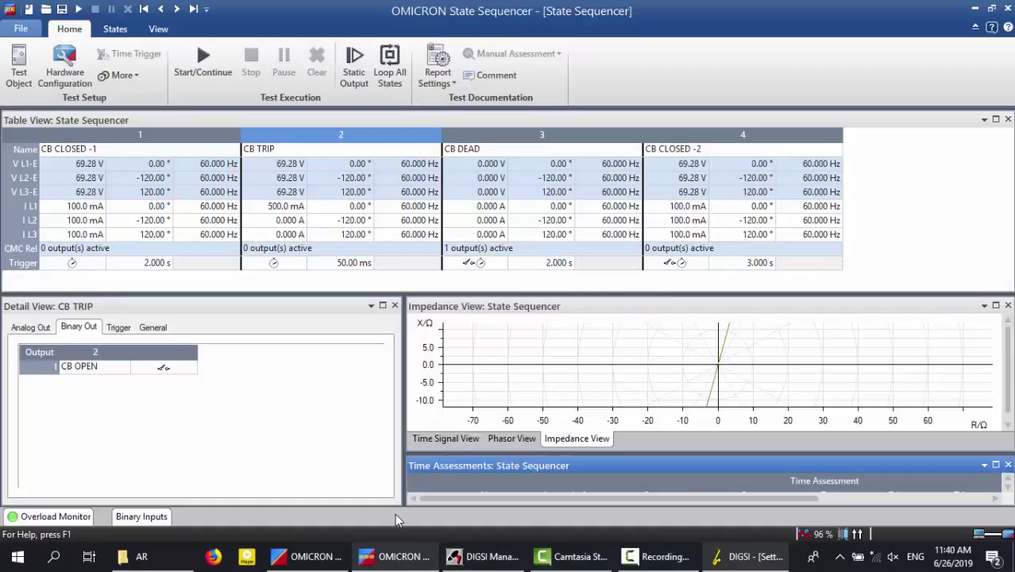
left_click(223, 74)
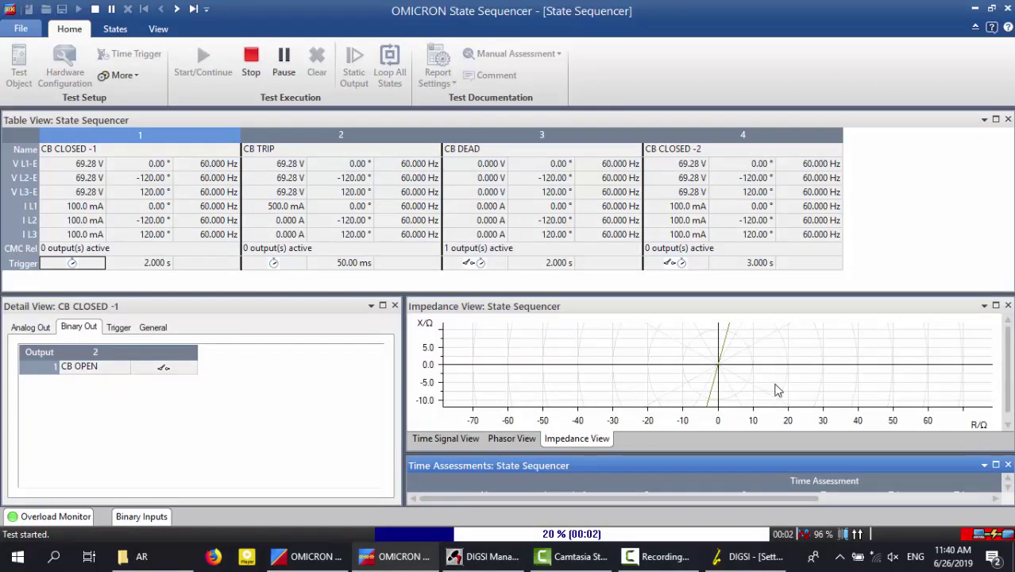
left_click(996, 465)
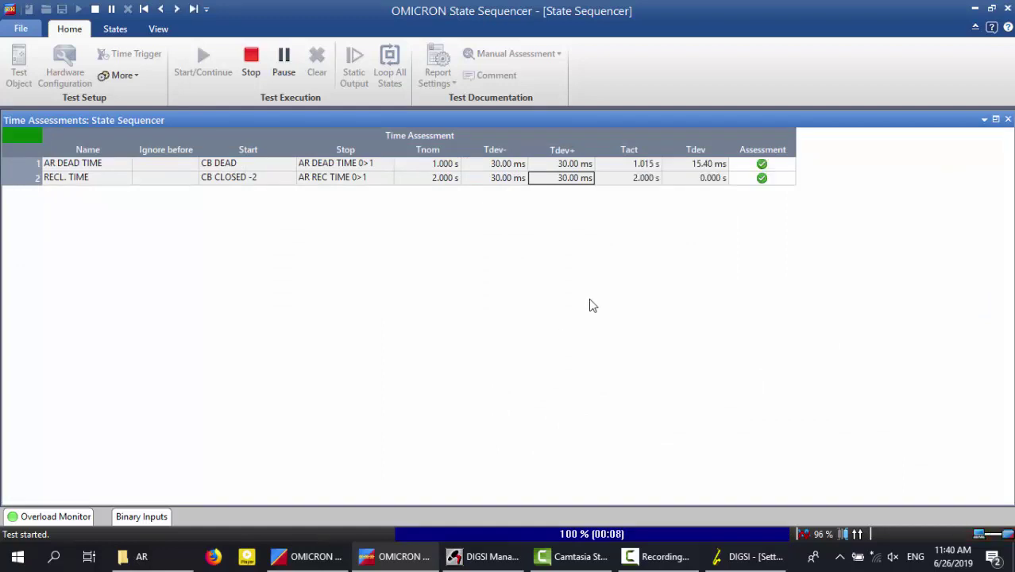
left_click(317, 63)
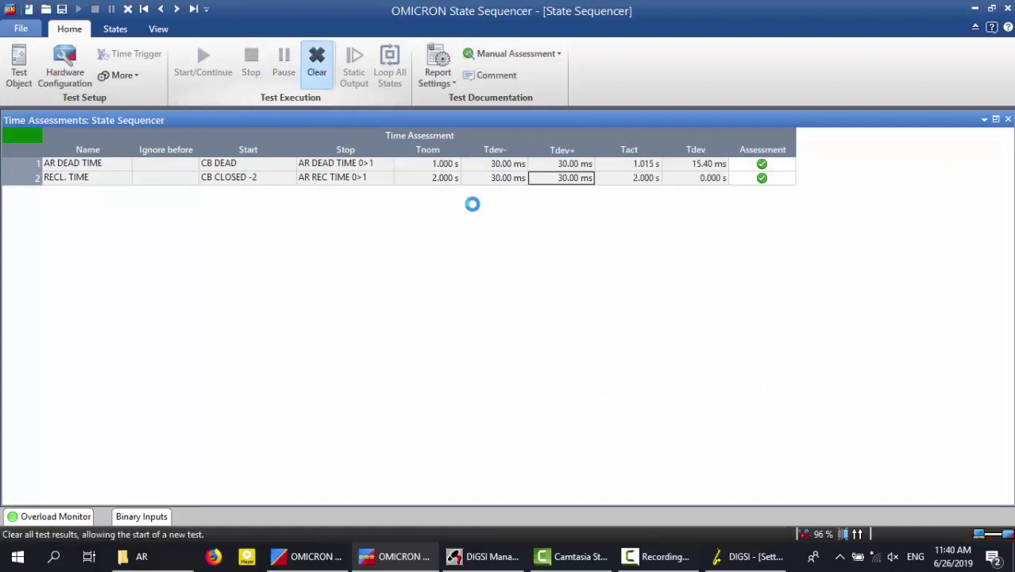
left_click(996, 119)
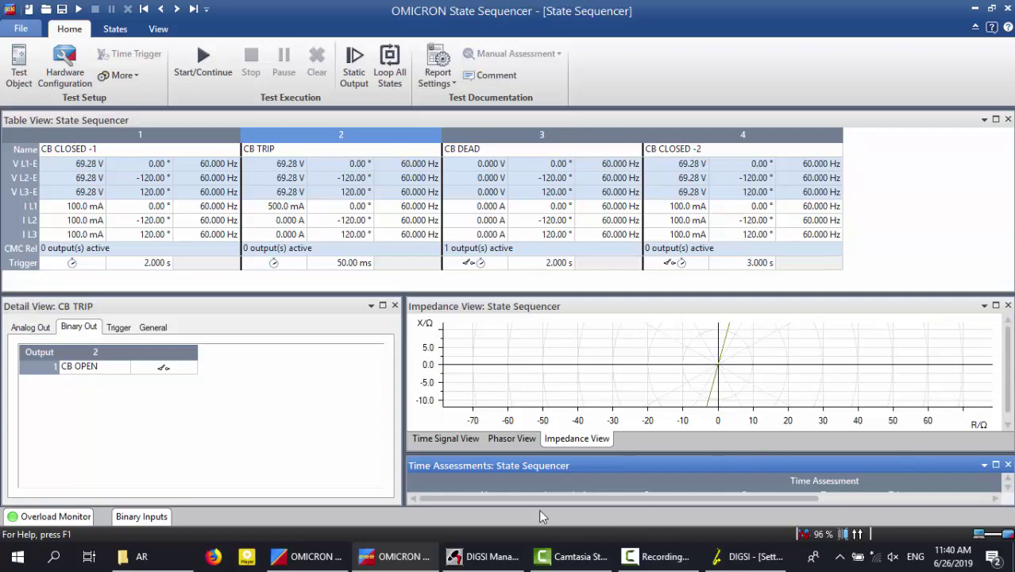
- Switch to DIGSI and close the Auto Reclose settings and the configuration matrix
left_click(749, 556)
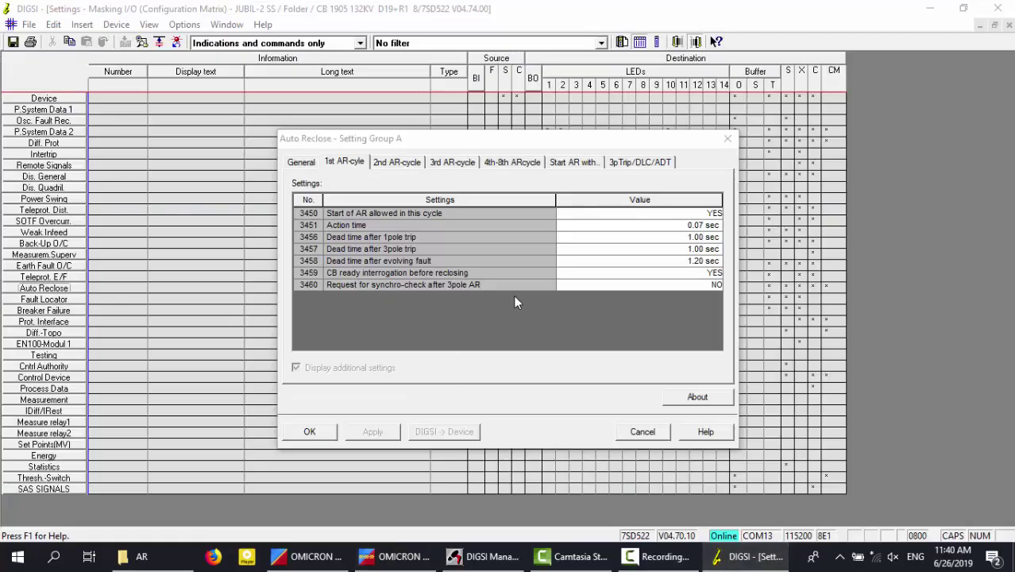
left_click(725, 136)
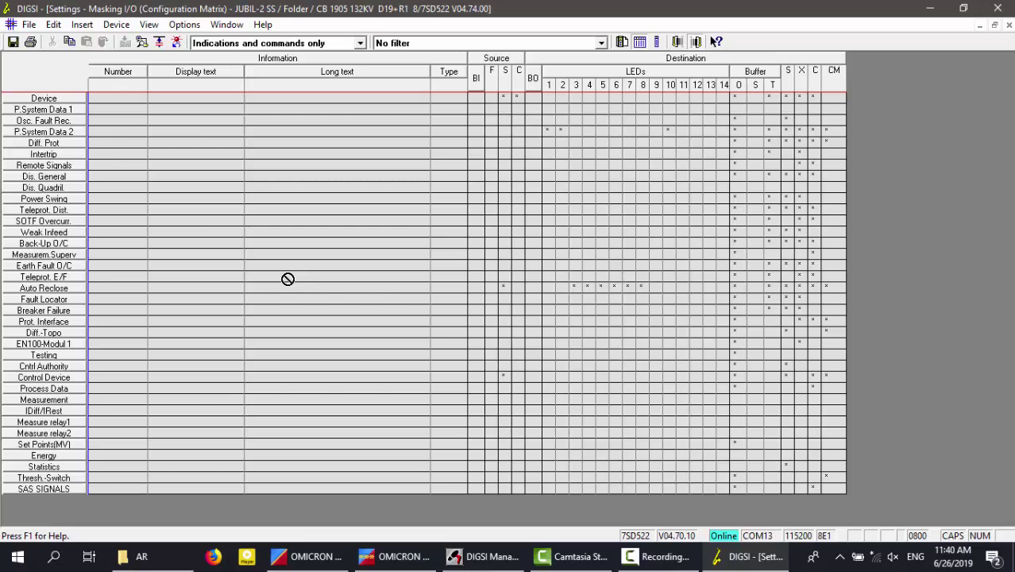
left_click(1010, 26)
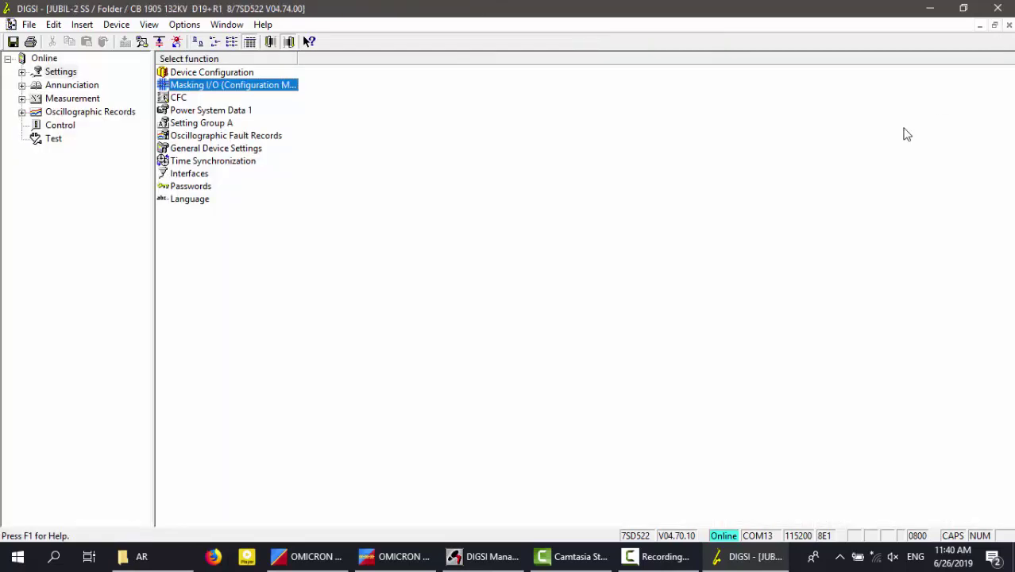
- Reopen the Masking I/O configuration matrix at the Auto Reclose signals, with the LED columns collapsed and the binary input columns expanded
left_click(239, 77)
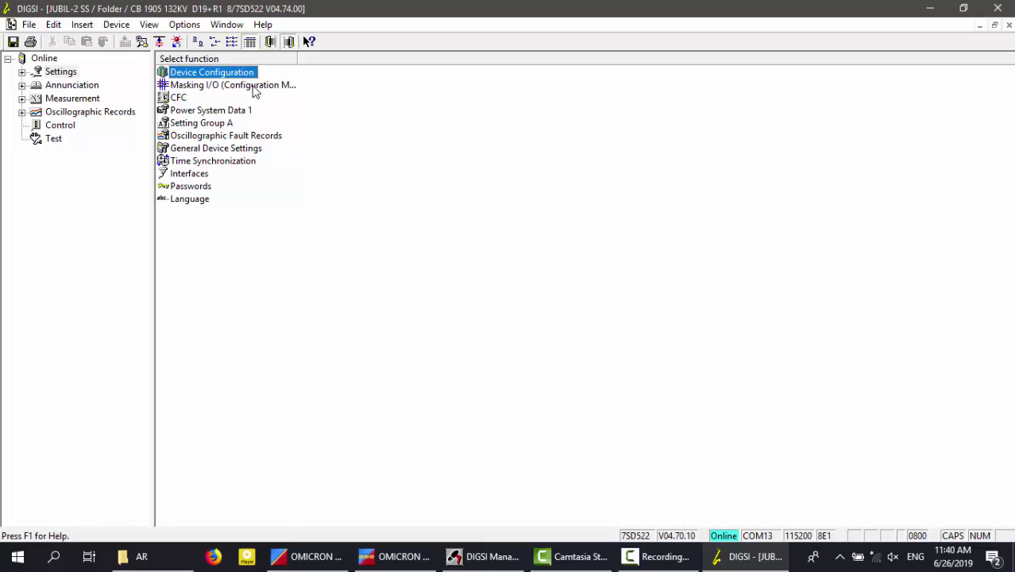
double_click(252, 86)
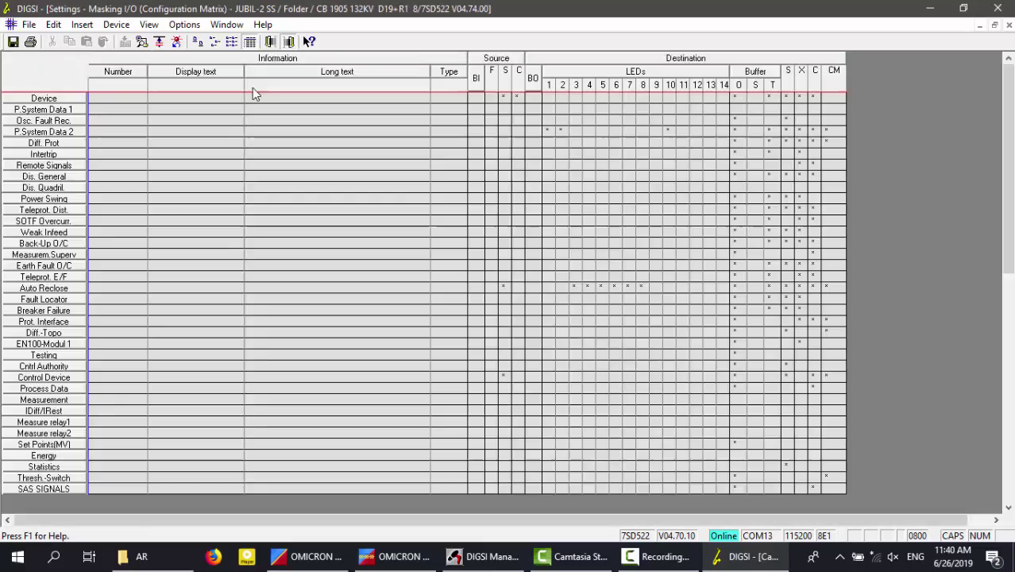
left_click(58, 288)
scroll(657, 283, "down", 3)
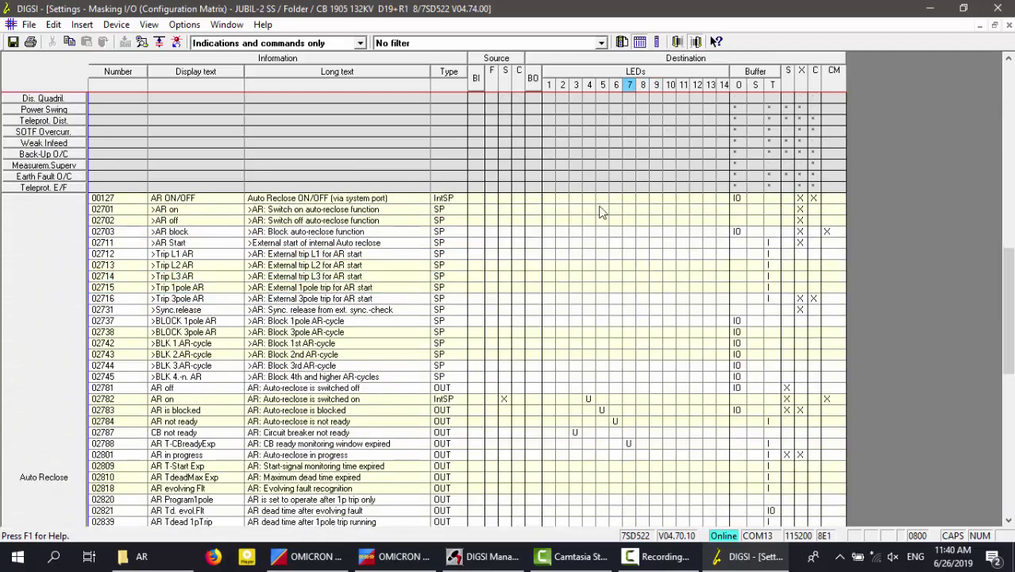
left_click(635, 70)
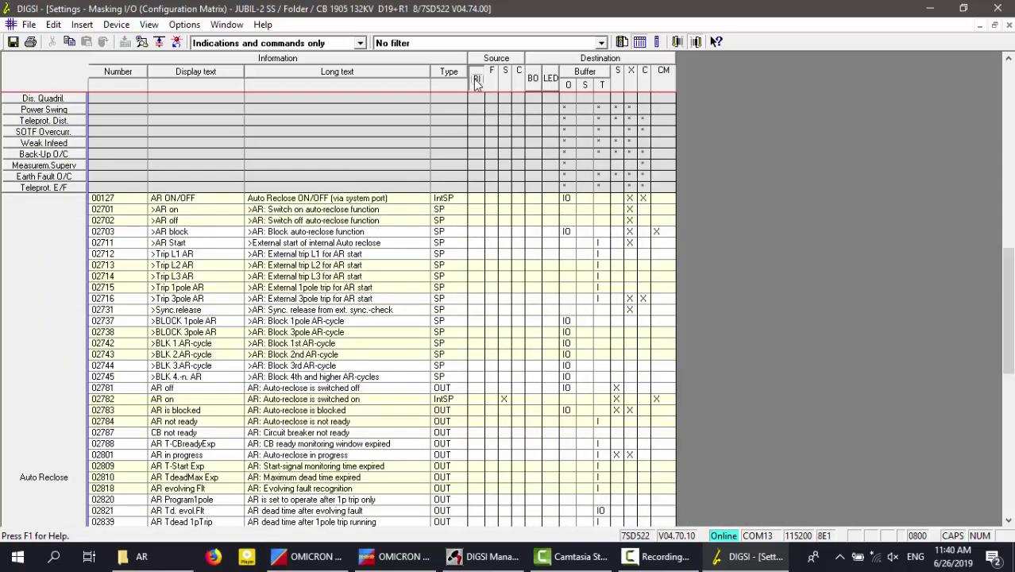
left_click(477, 83)
- Examine the binary input routing of the external AR start signal and the external L1, L2, L3, 1-pole and 3-pole trip signals
left_click(558, 299)
left_click(933, 477)
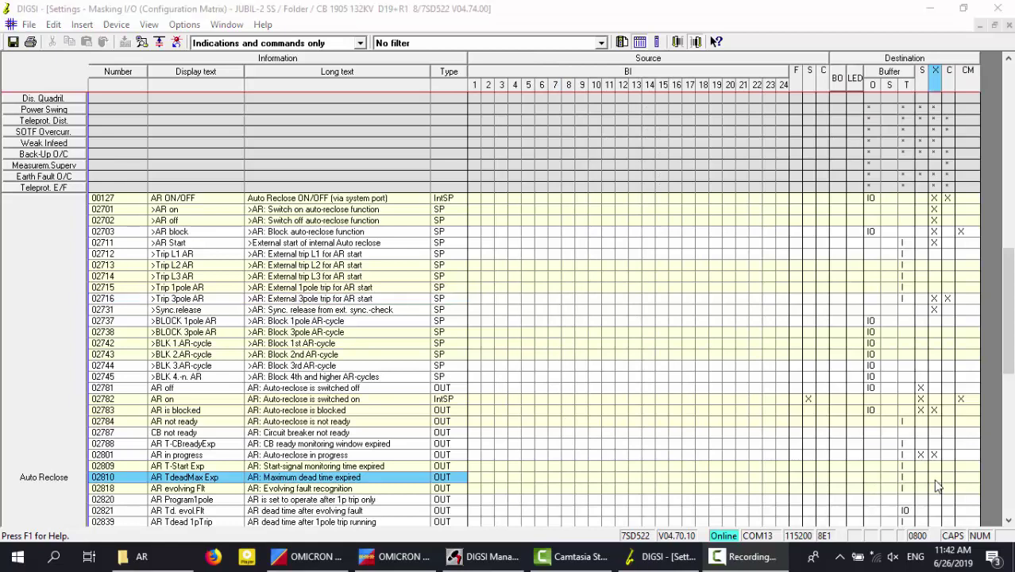
left_click(922, 466)
left_click(561, 310)
left_click(513, 299)
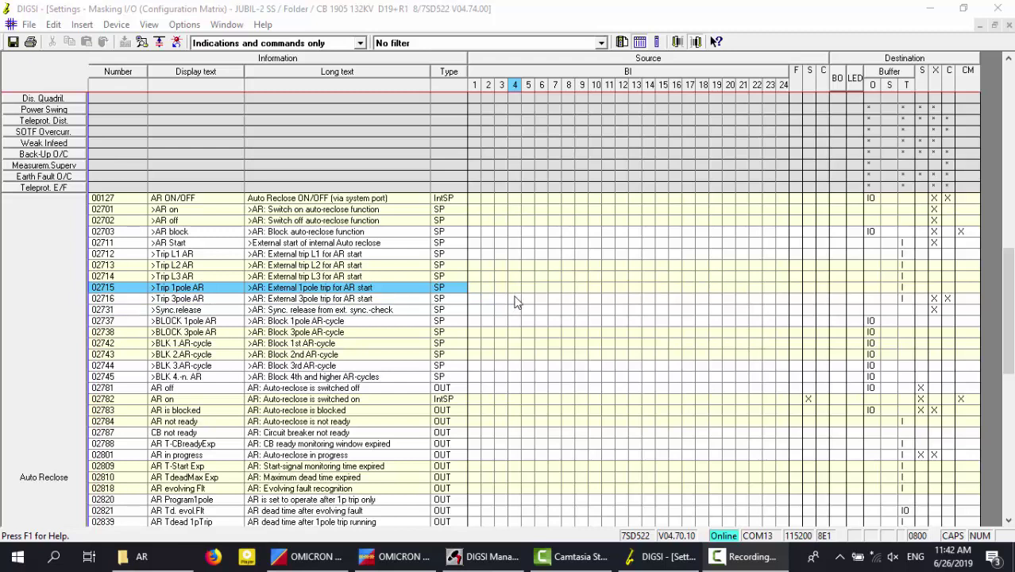
left_click(513, 291)
left_click(516, 299)
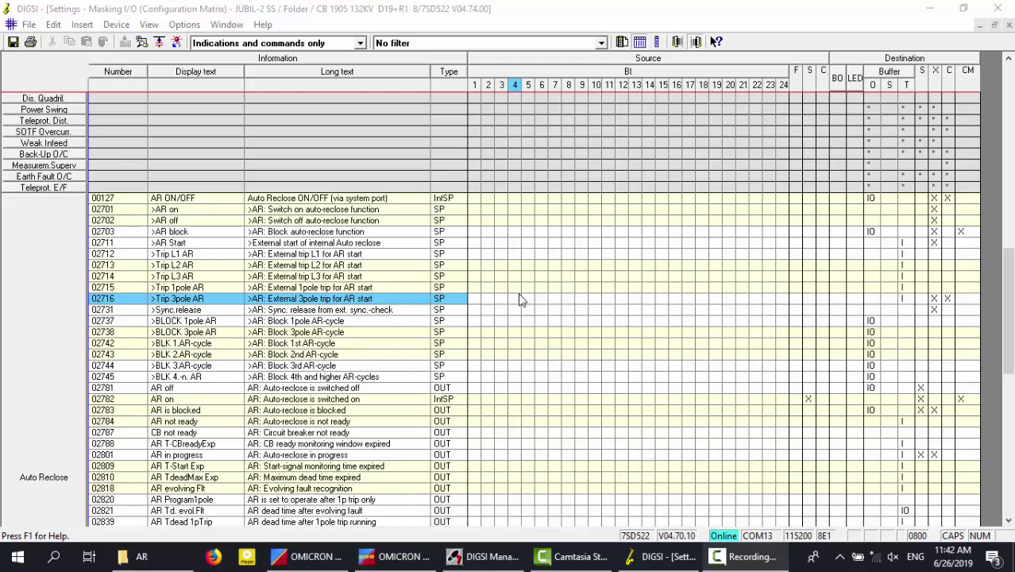
left_click_drag(521, 301, 502, 249)
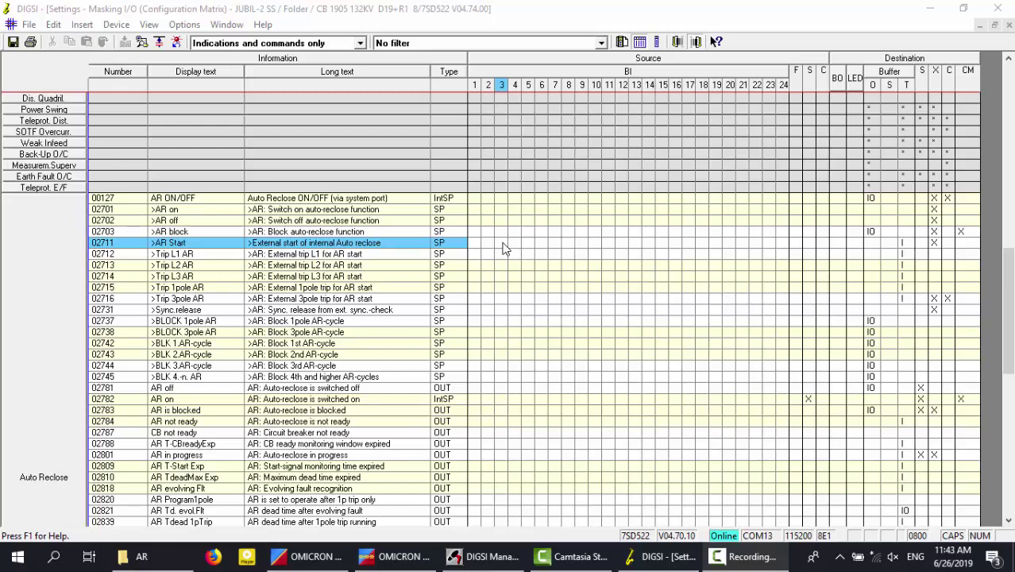
left_click(508, 266)
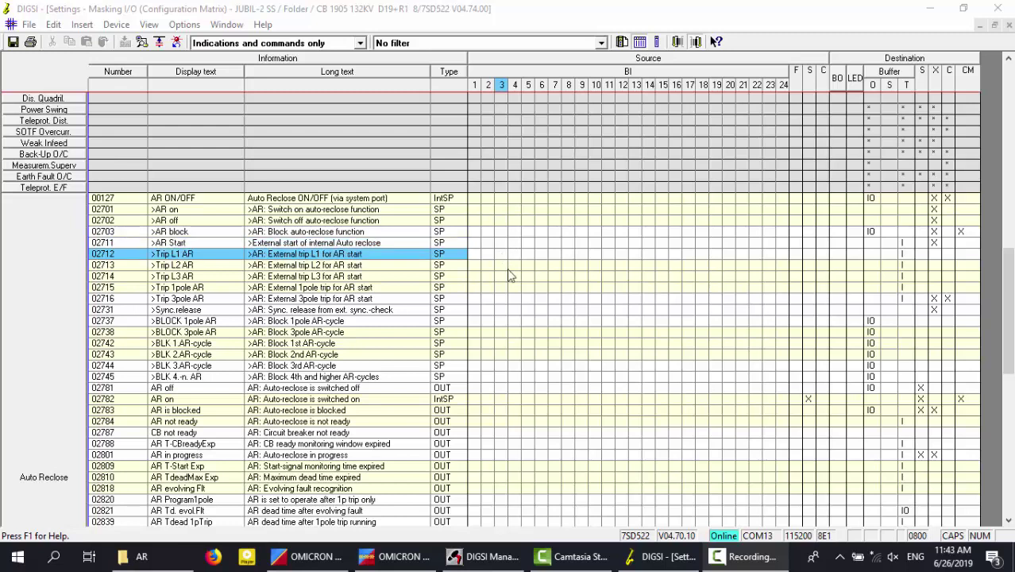
left_click(515, 298)
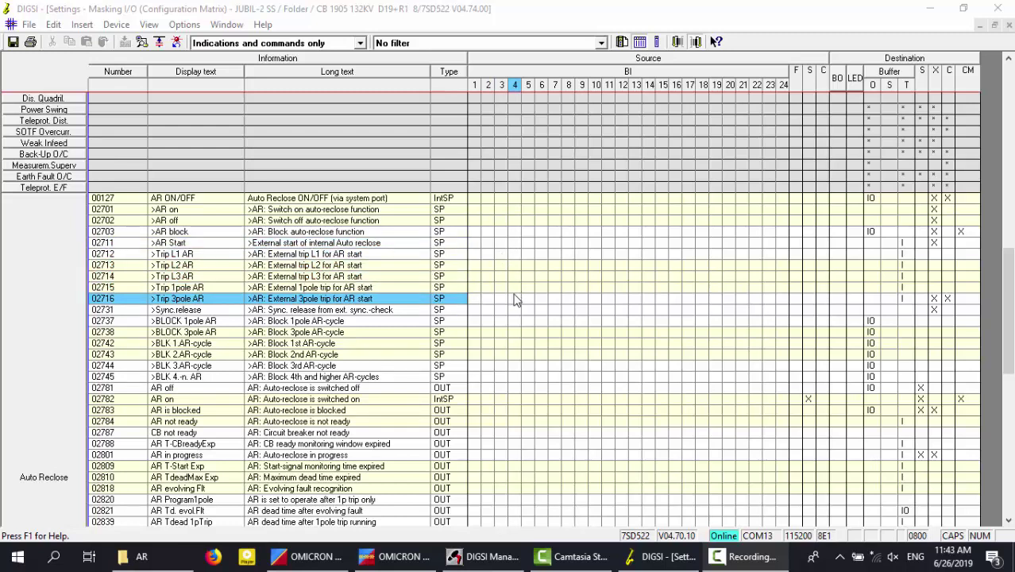
left_click(556, 287)
left_click(714, 290)
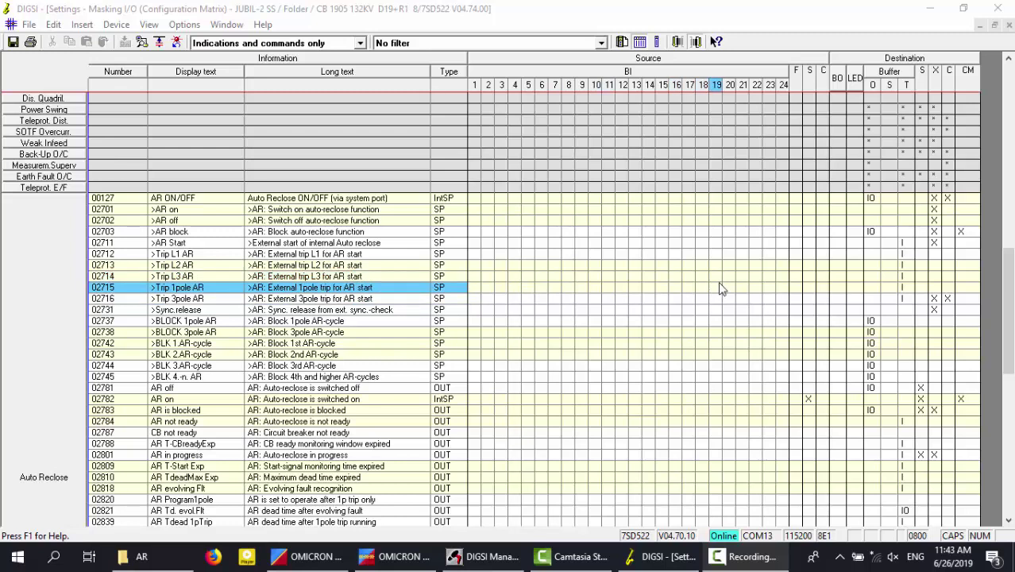
left_click(727, 278)
left_click(730, 269)
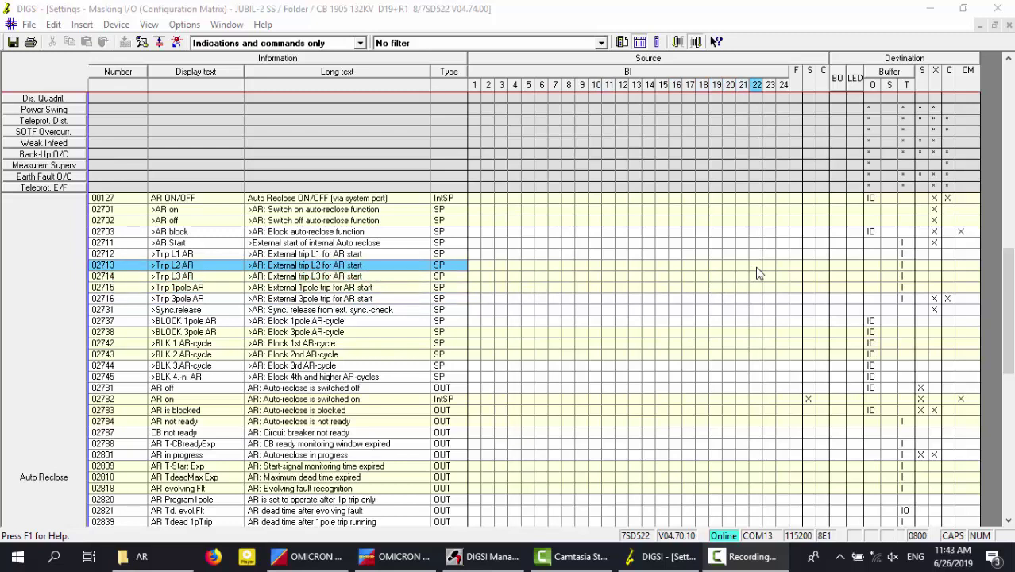
left_click(762, 254)
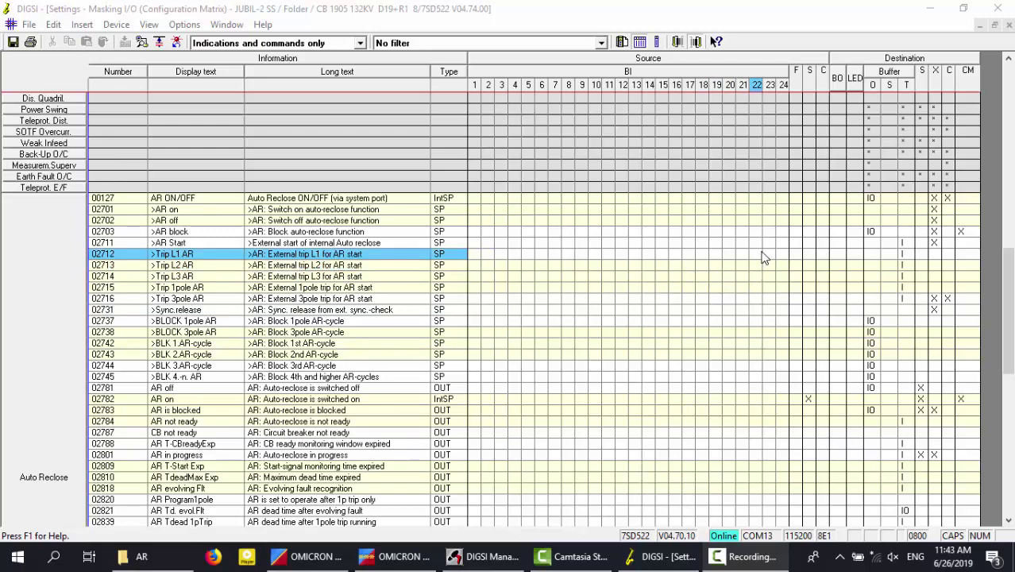
left_click(765, 246)
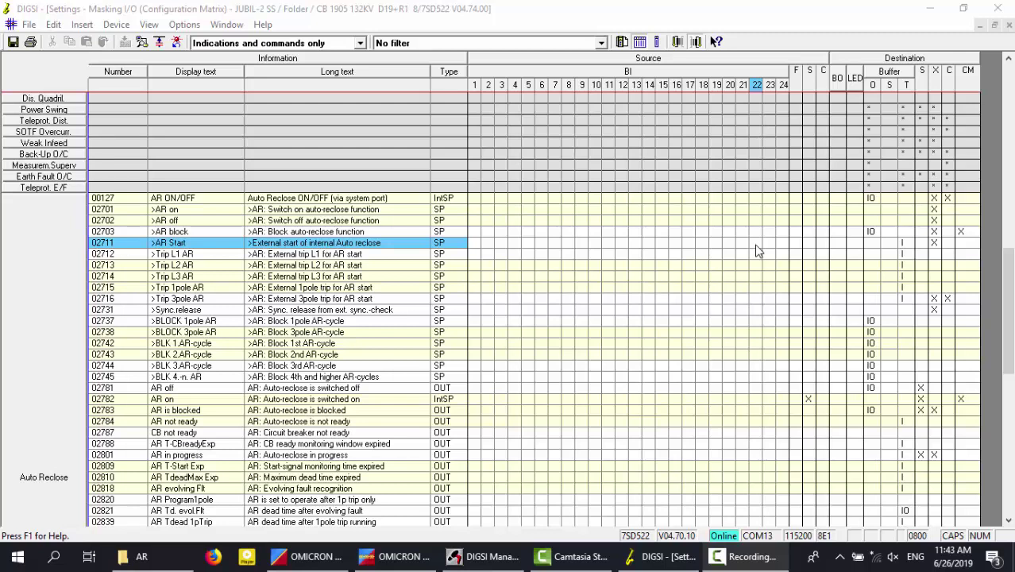
- Route the external AR start, 1-pole trip and 3-pole trip signals to BI 22 as active with voltage, and download using the parameter set password
right_click(756, 250)
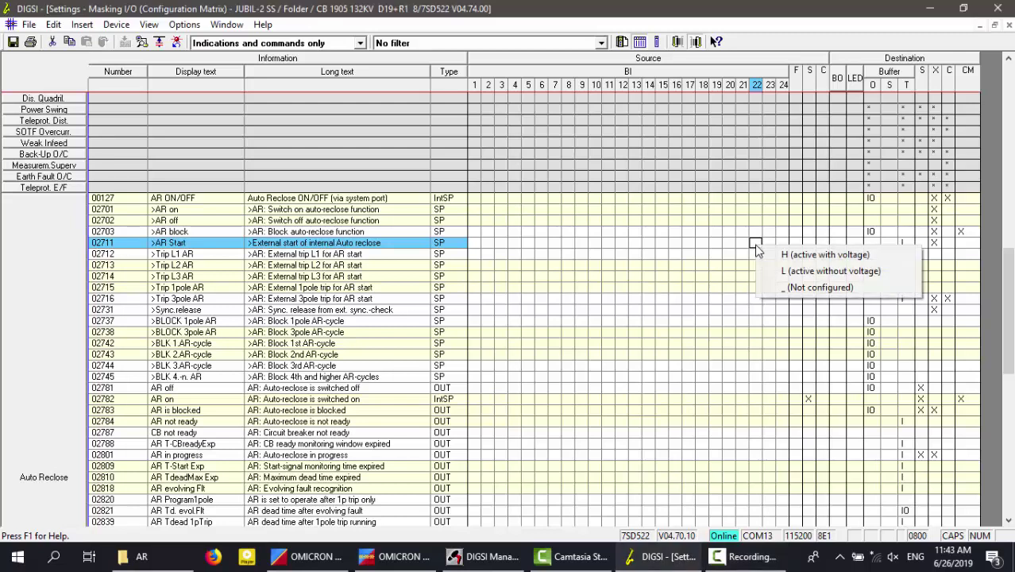
left_click(759, 254)
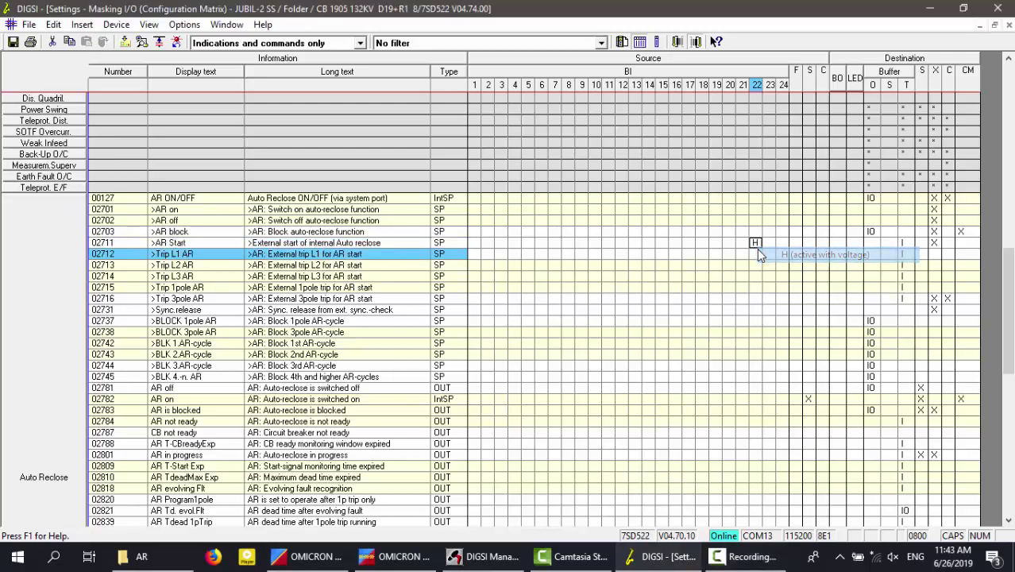
right_click(755, 294)
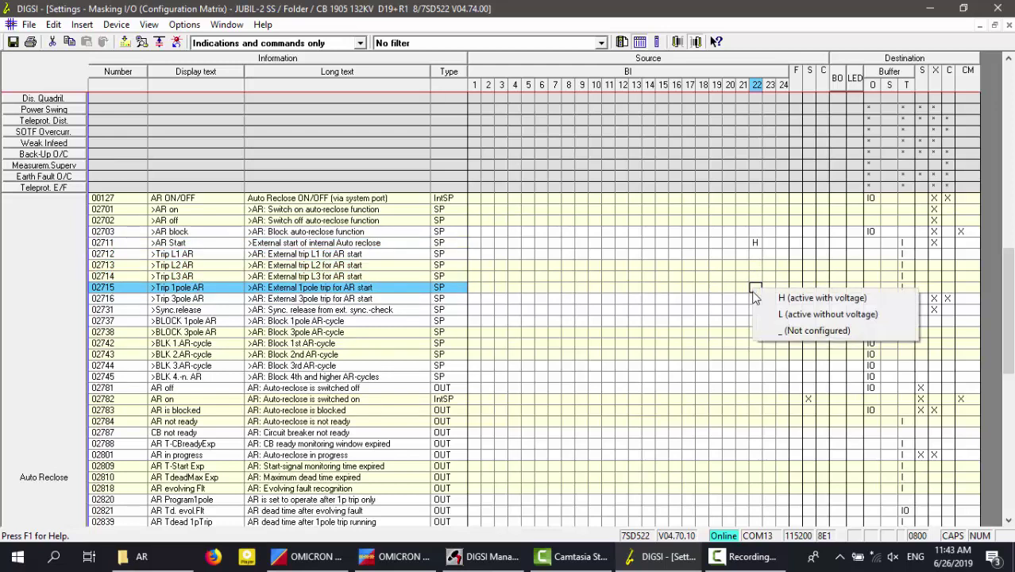
left_click(757, 295)
right_click(756, 297)
left_click(766, 308)
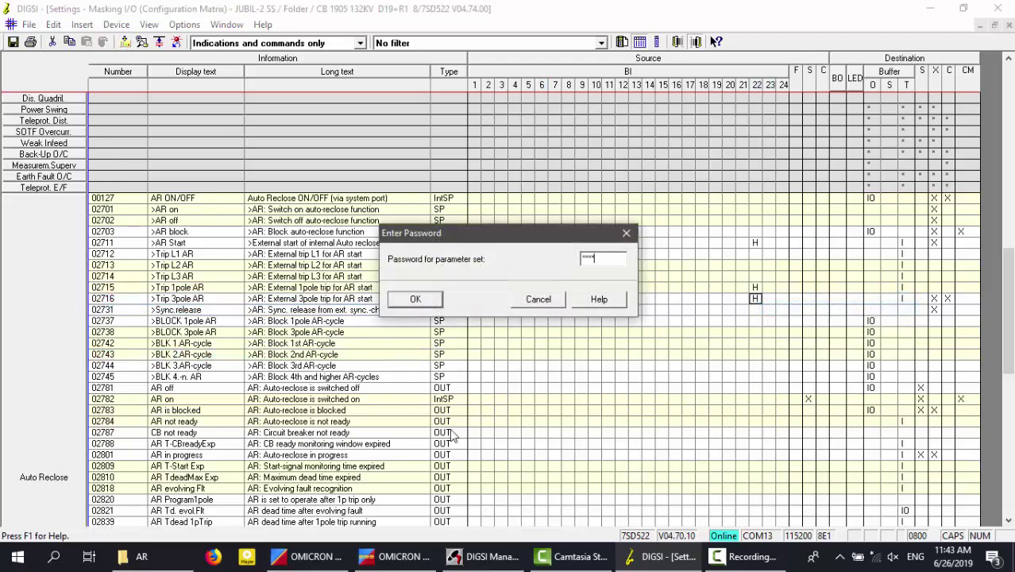
key("Return")
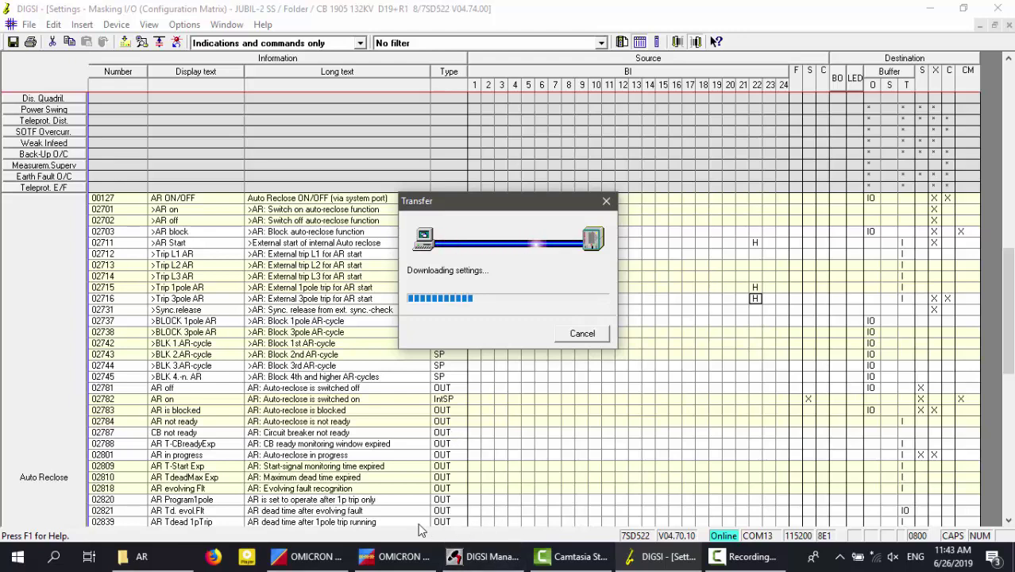
- Switch to OMICRON State Sequencer and assign Bin. out 2 to the second binary output in the hardware configuration
left_click(393, 556)
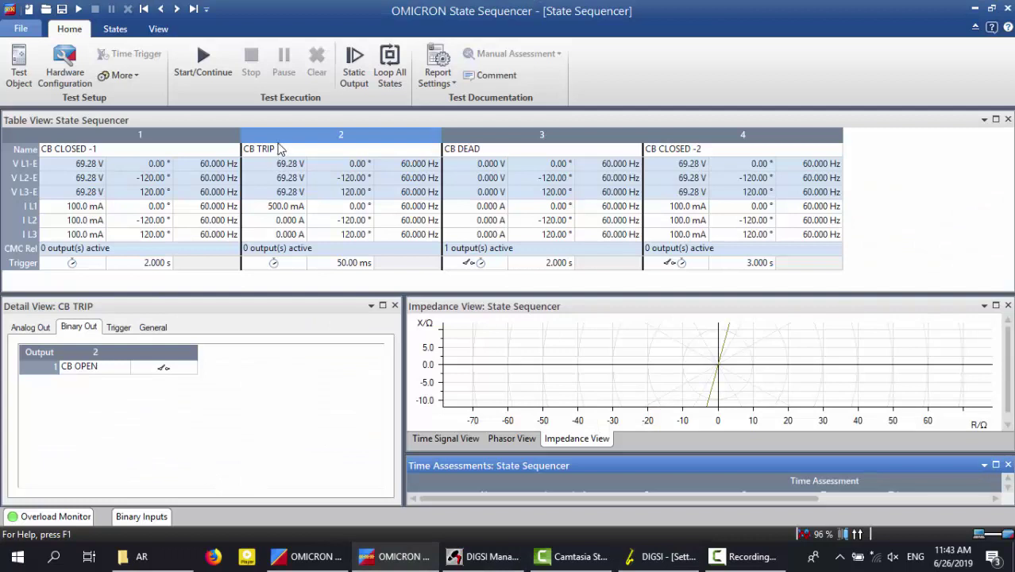
left_click(64, 69)
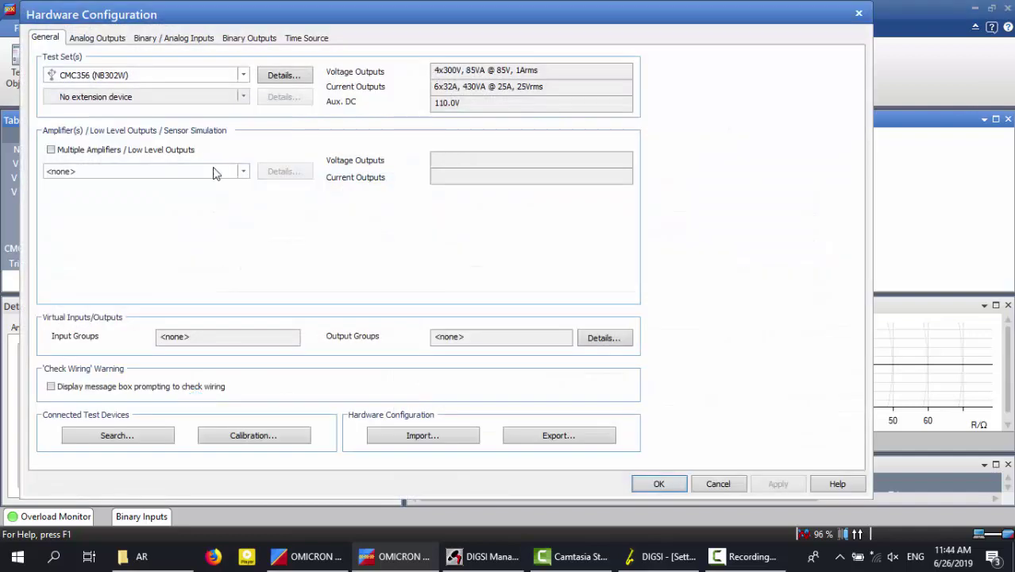
left_click(247, 40)
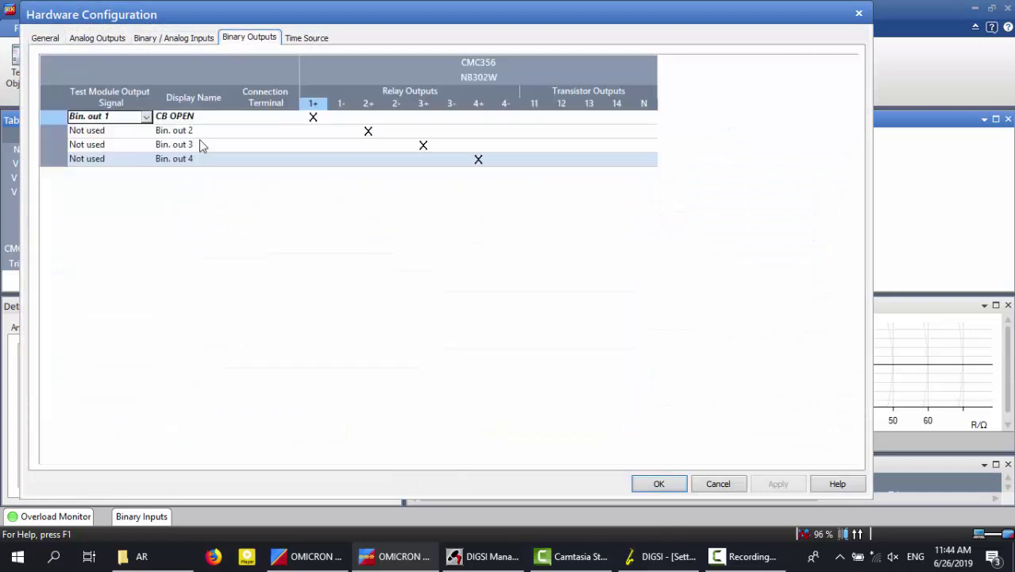
left_click(143, 132)
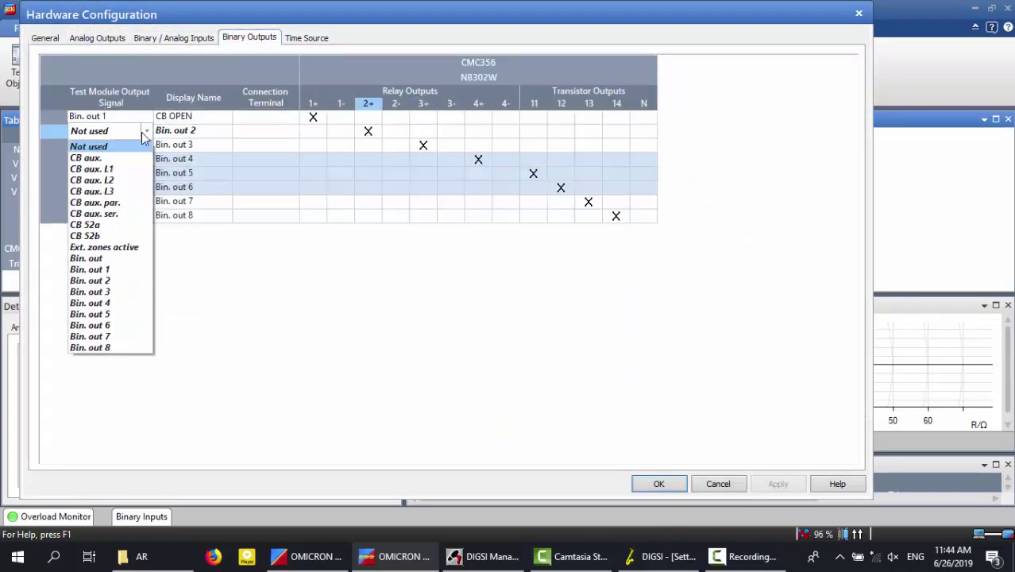
left_click(102, 281)
- Name the second binary output EXT INIT and apply the hardware configuration
left_click(186, 118)
left_click(199, 132)
left_click(205, 135)
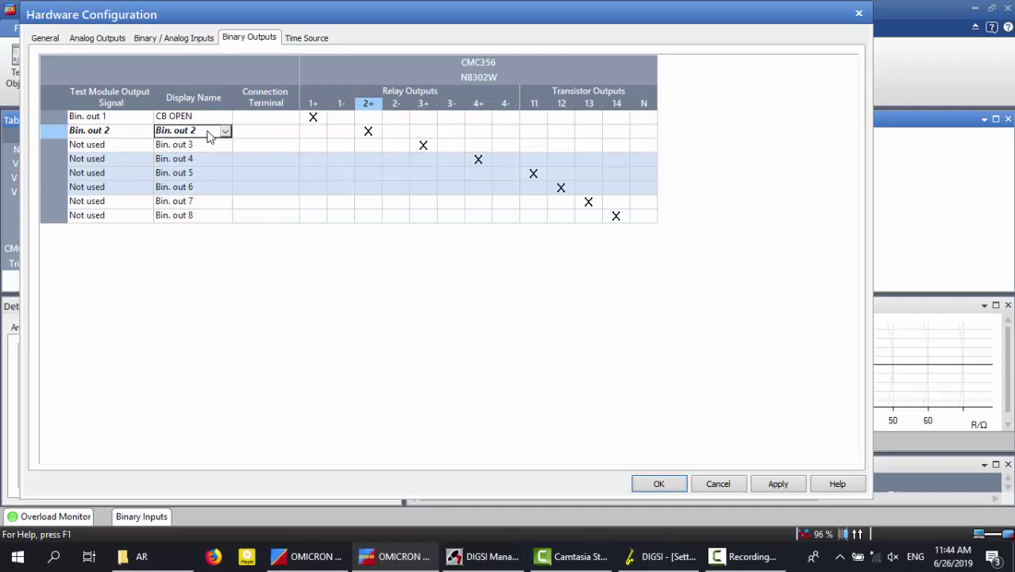
left_click_drag(194, 133, 105, 139)
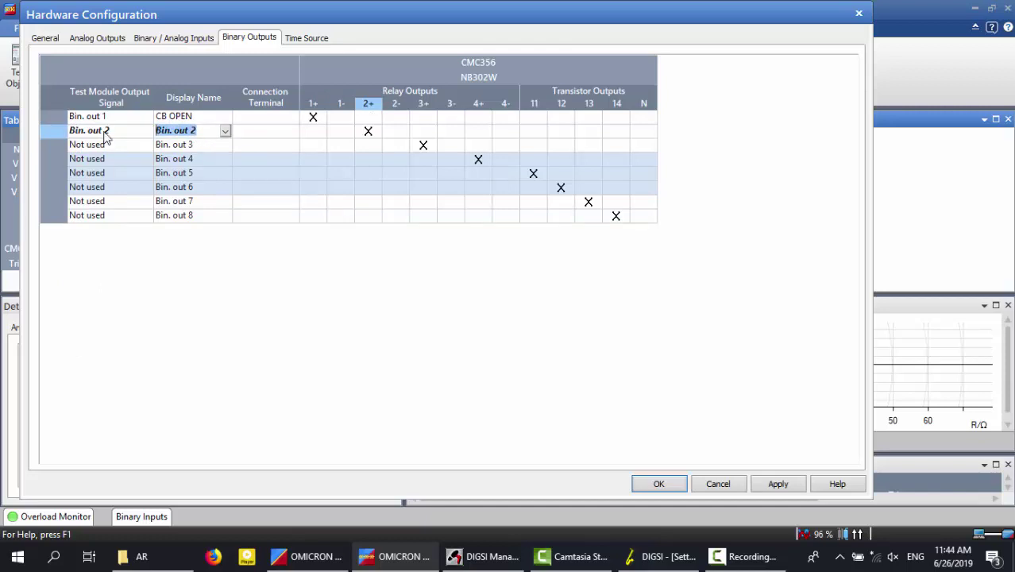
type("EXT INIT")
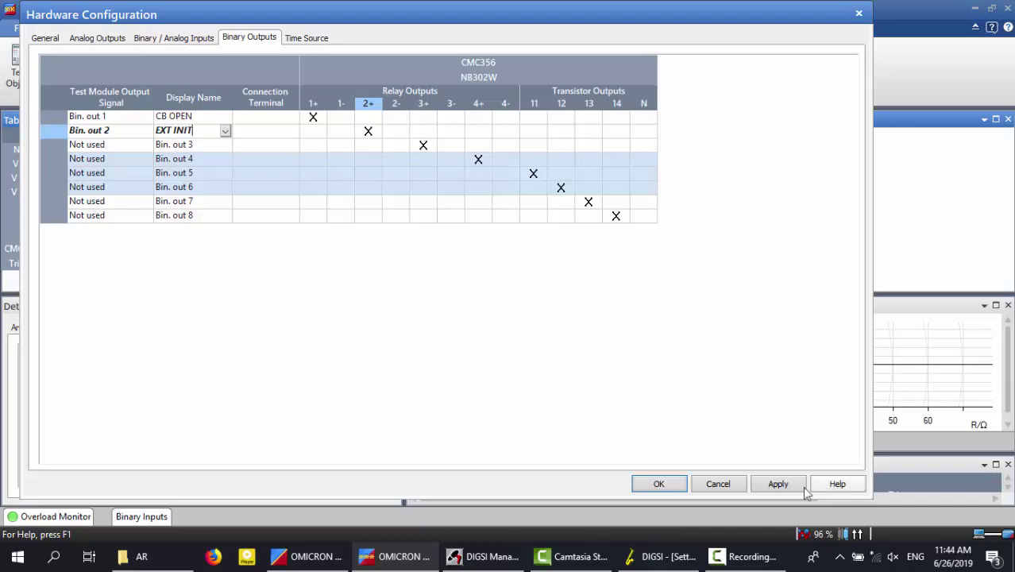
left_click(778, 484)
left_click(662, 485)
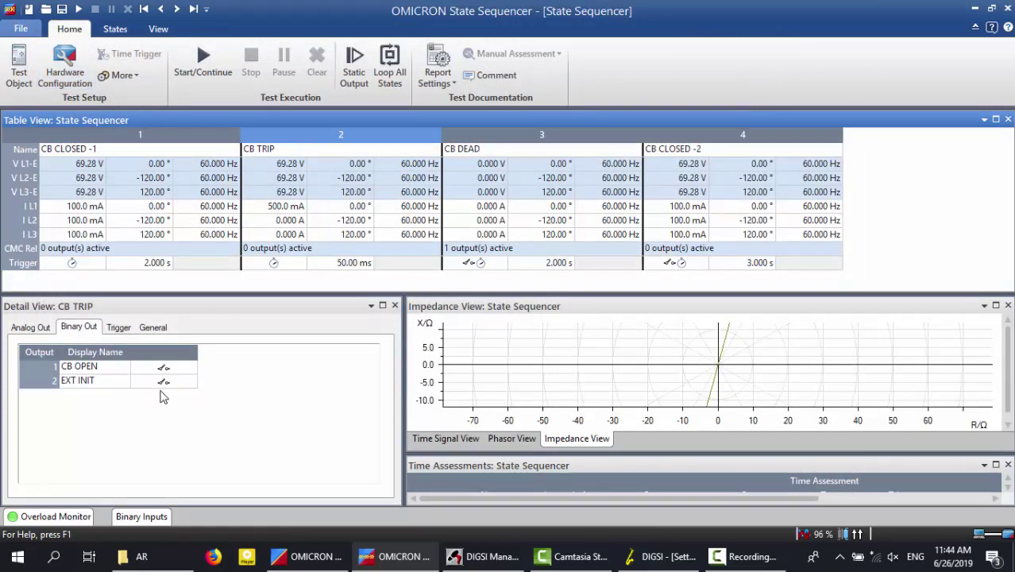
- Set the EXT INIT binary output to closed in the CB TRIP state
left_click(281, 153)
left_click(282, 153)
left_click(163, 384)
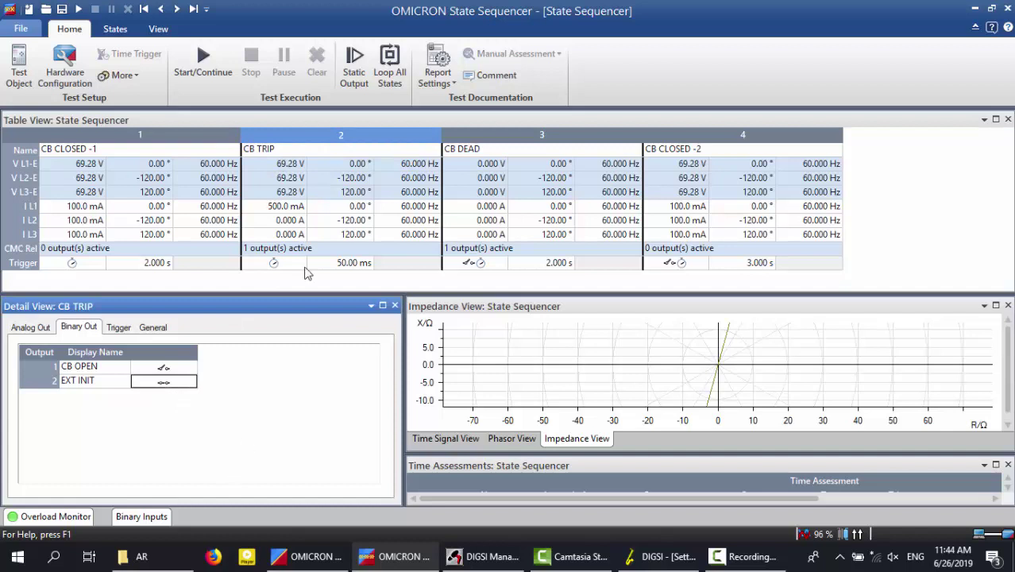
- Set the L1 current of the CB TRIP state to 100 mA
double_click(290, 206)
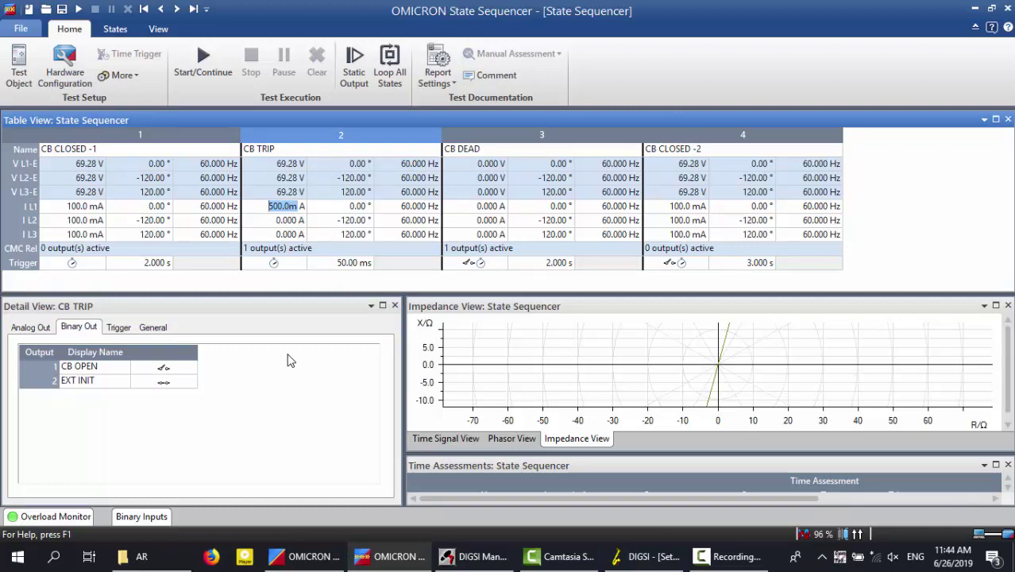
type("100m")
key("Tab")
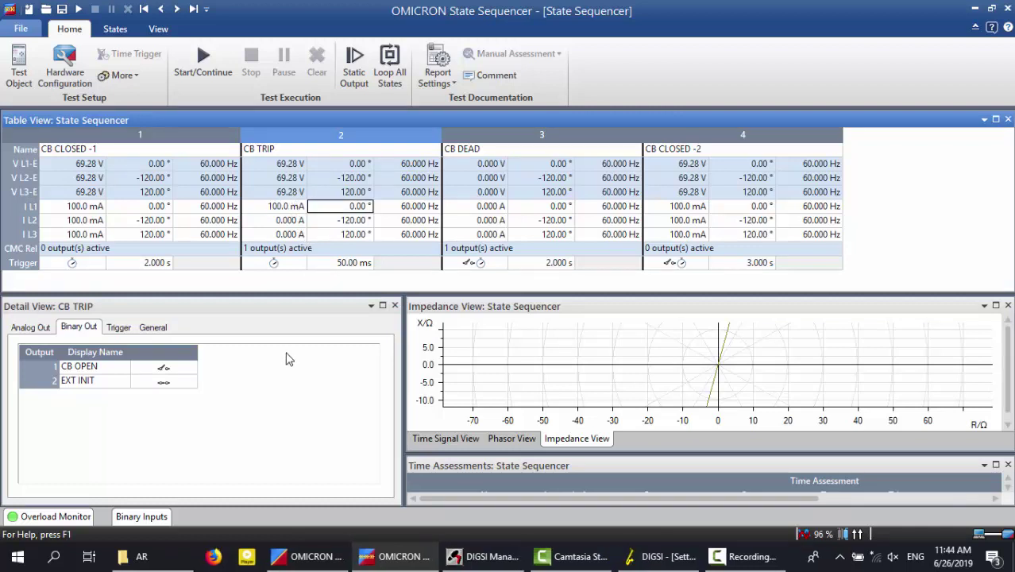
left_click(292, 208)
right_click(292, 208)
left_click(326, 218)
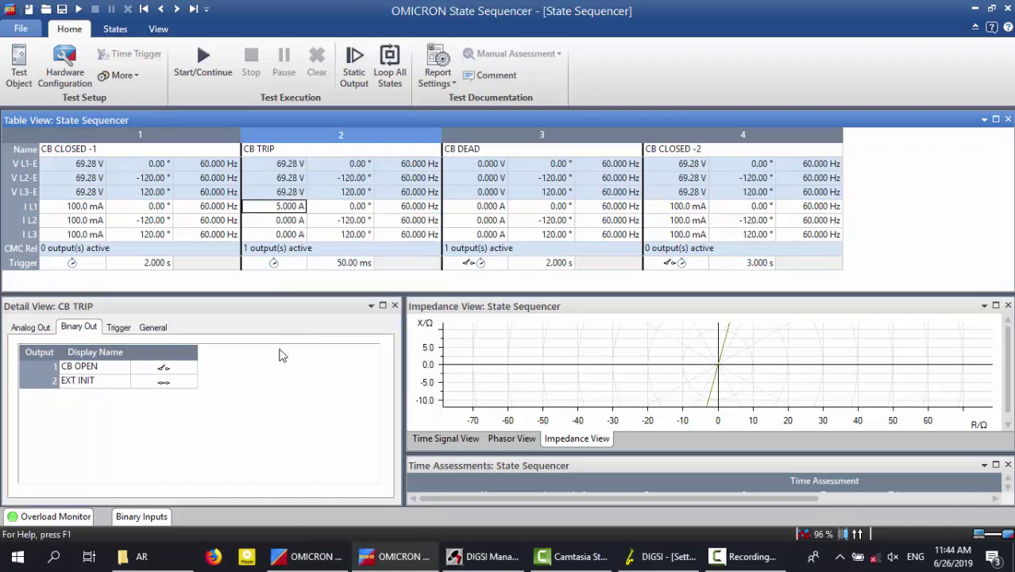
right_click(275, 209)
key("Escape")
key("ctrl+z")
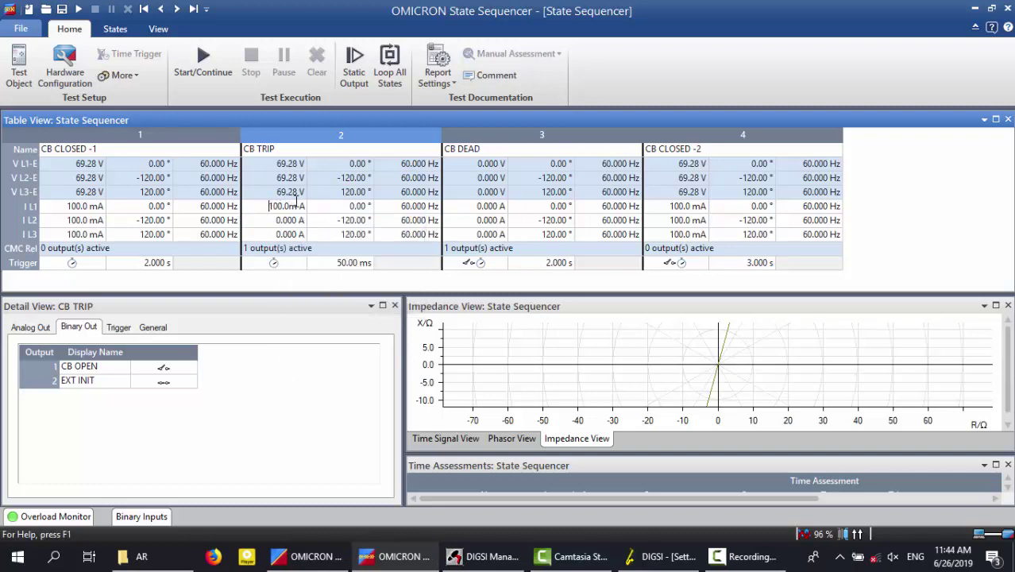
- Equalize the three phase current magnitudes of the CB TRIP state to 100 mA
left_click(274, 209)
key("Tab")
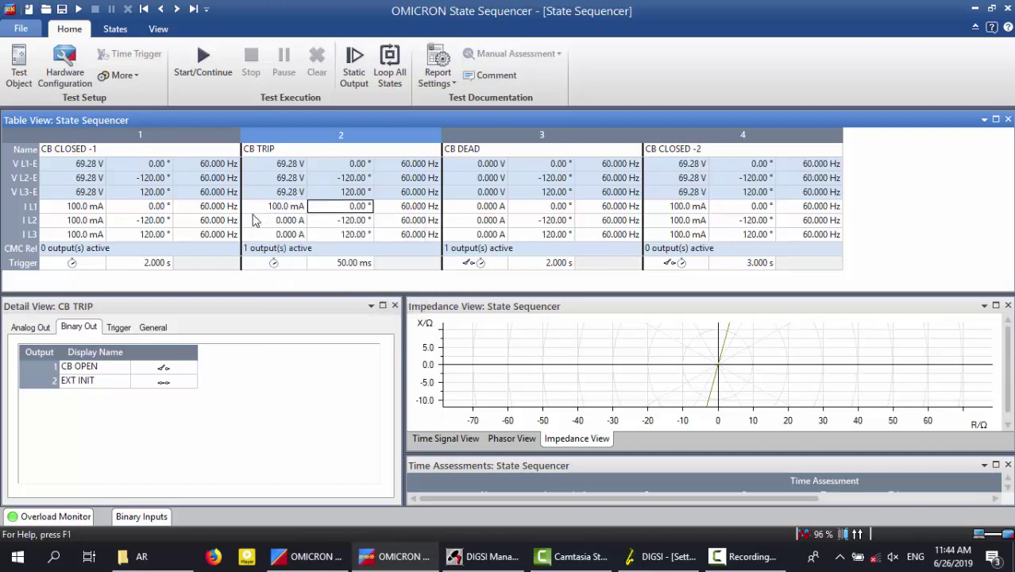
right_click(273, 206)
left_click(322, 249)
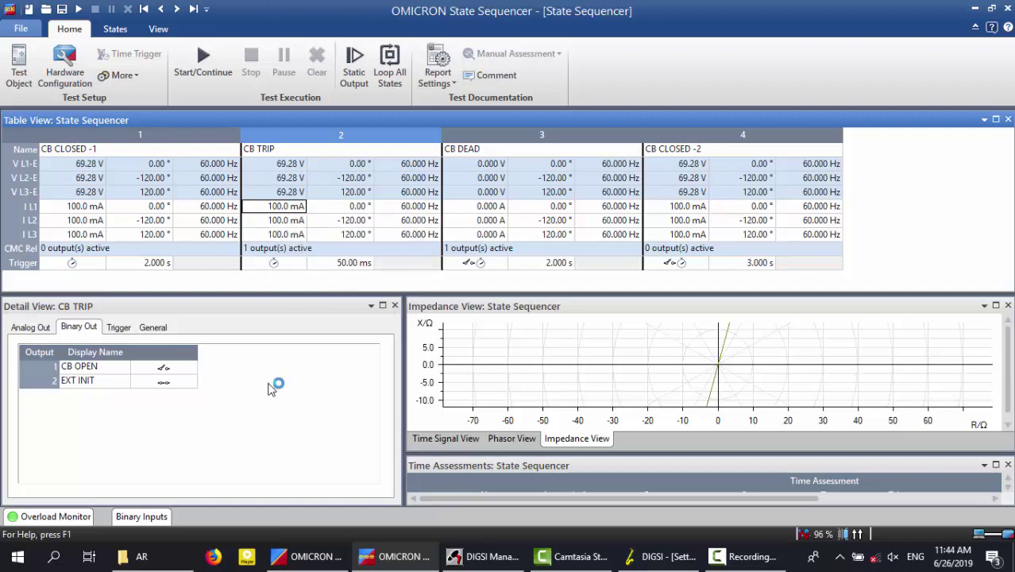
left_click(344, 267)
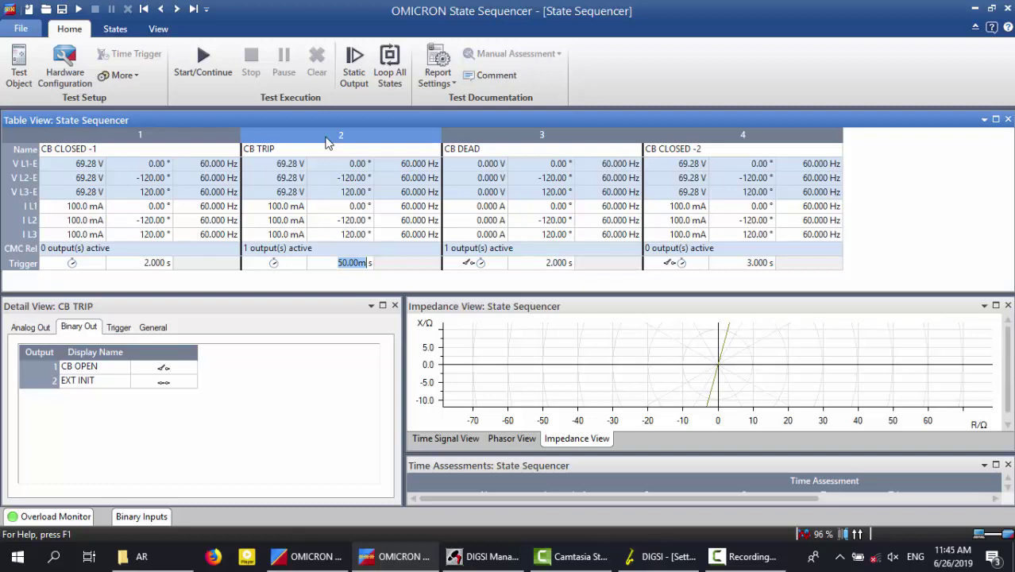
- Switch to DIGSI and set auto-reclose start with earth fault overcurrent protection (3427) to NO in the Auto Reclose settings
left_click(659, 556)
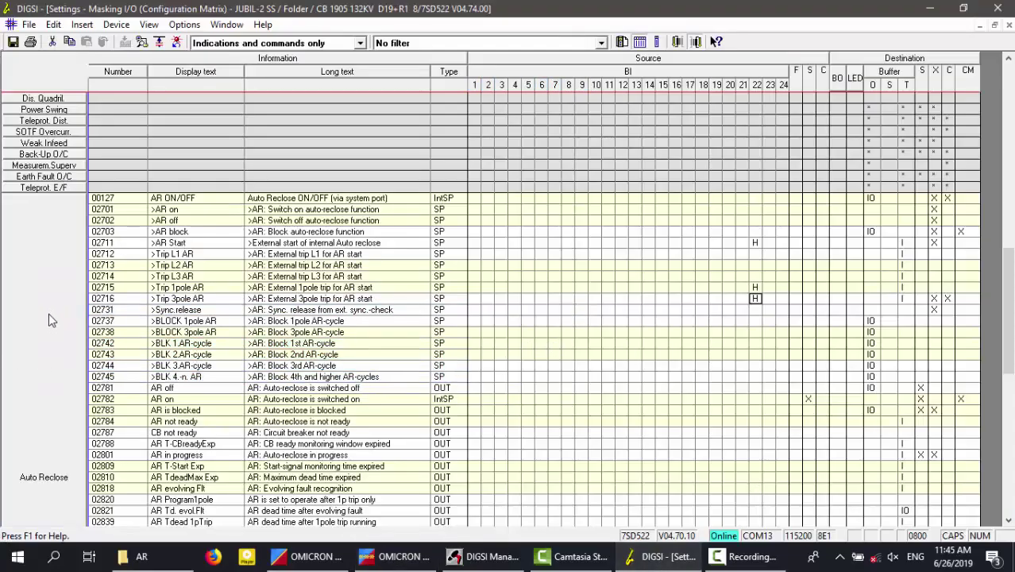
left_click(929, 7)
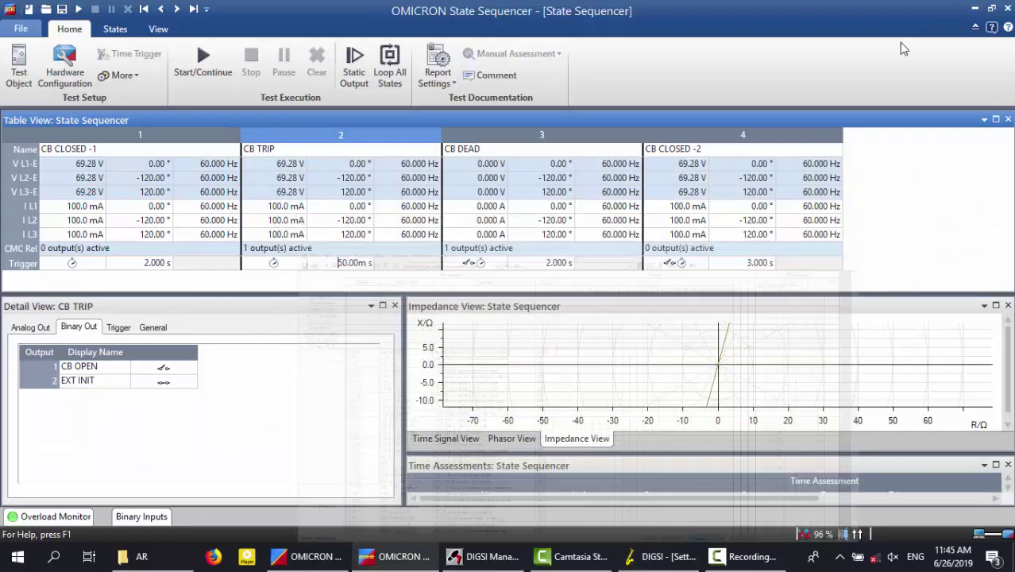
left_click(660, 556)
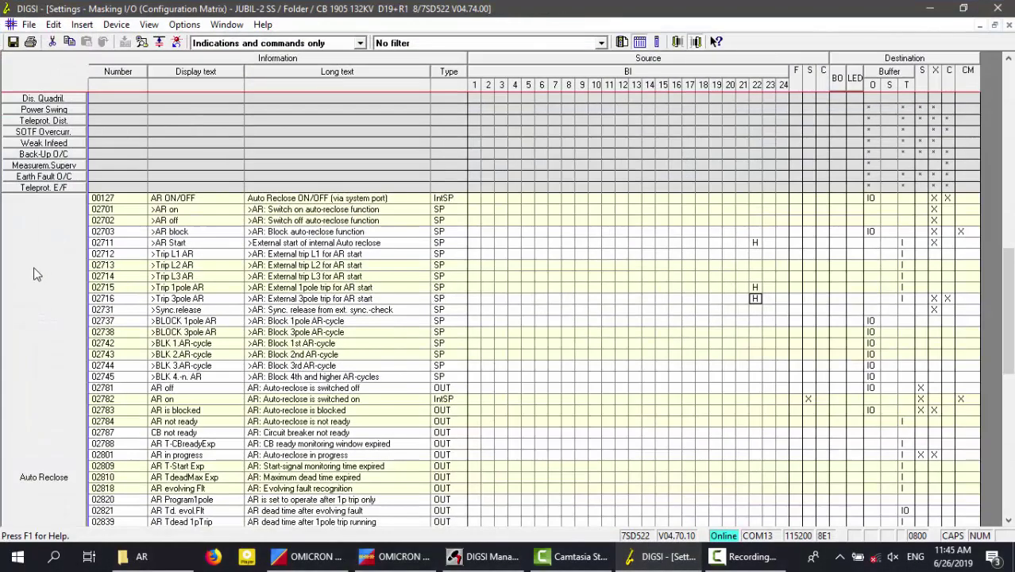
right_click(34, 275)
left_click(72, 347)
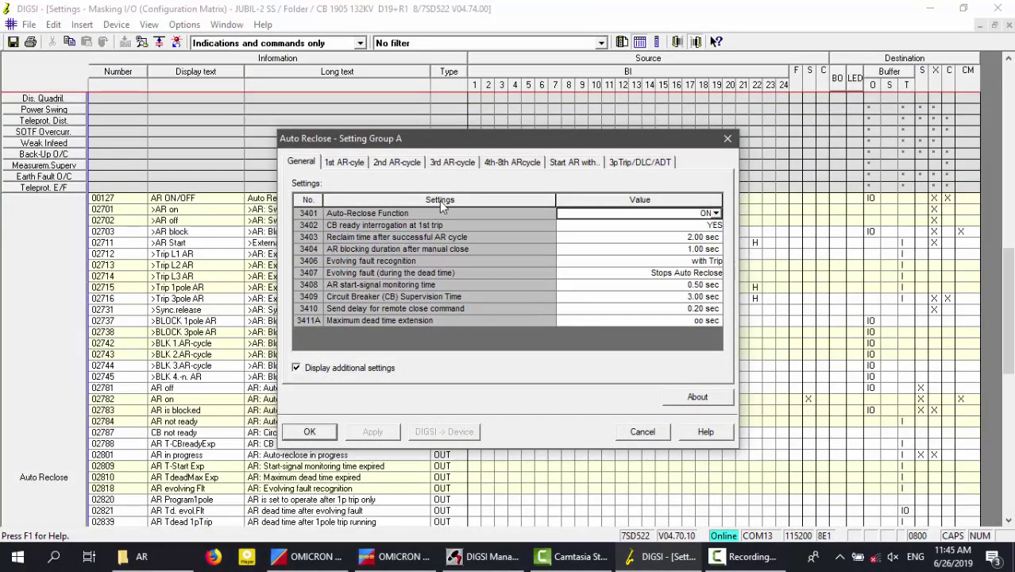
left_click(594, 164)
left_click(709, 286)
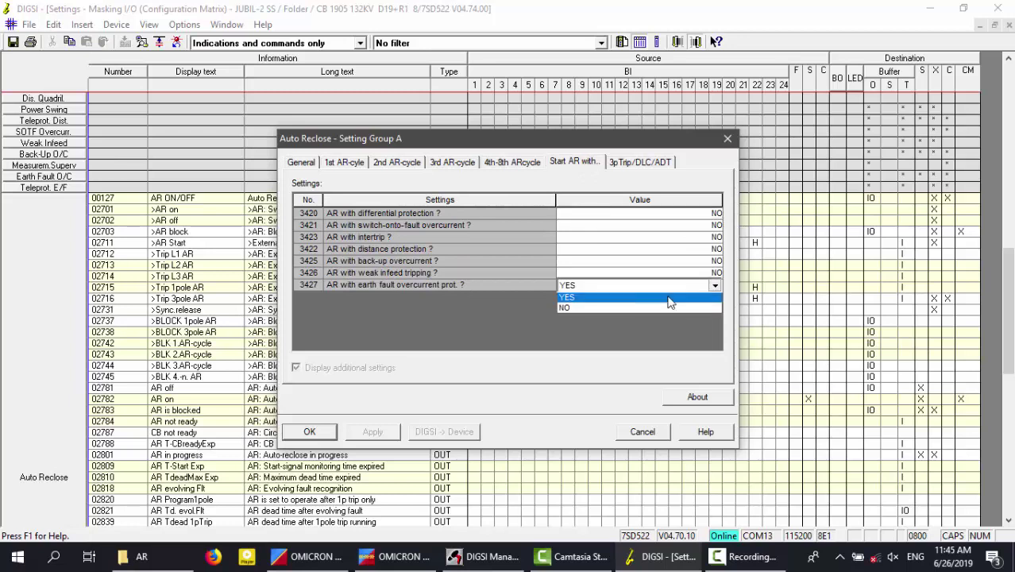
left_click(601, 299)
- Send the changed Auto Reclose setting to the device, entering the single parameters password, and close the settings
left_click(438, 434)
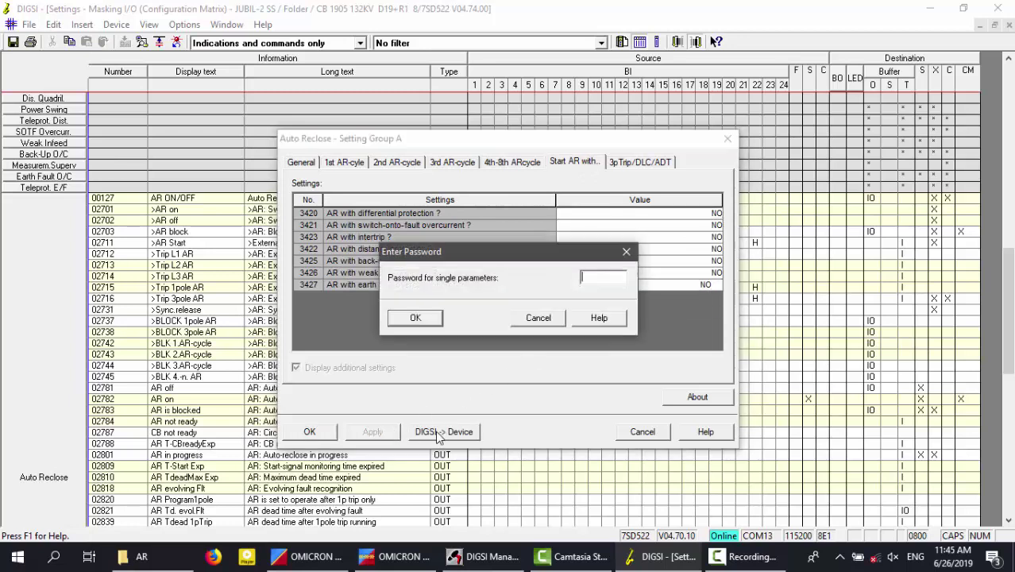
type("00000")
key("Return")
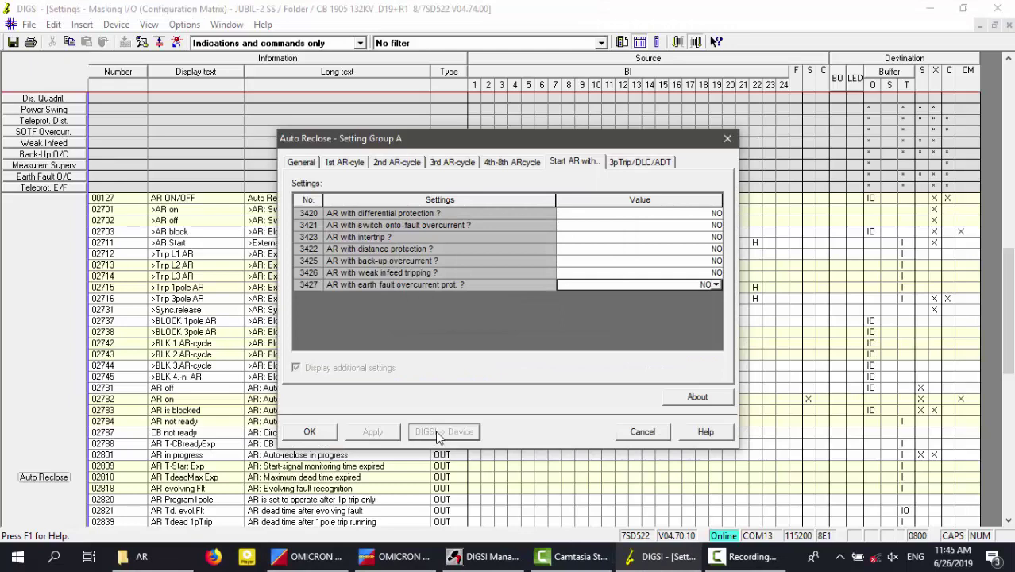
left_click(335, 436)
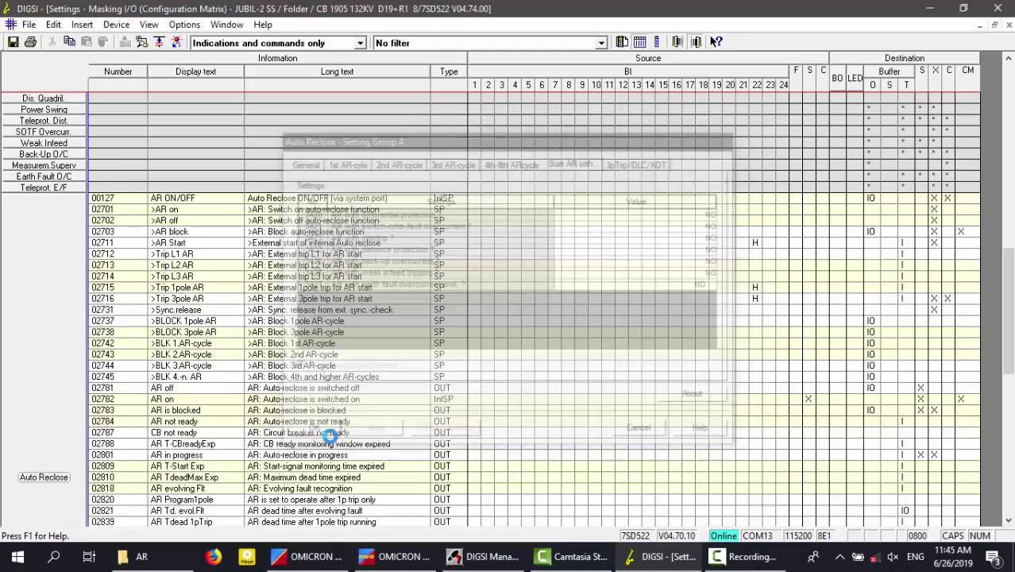
- Switch to OMICRON State Sequencer, run the externally initiated sequence to assess the dead and reclaim times, and clear the results
left_click(393, 556)
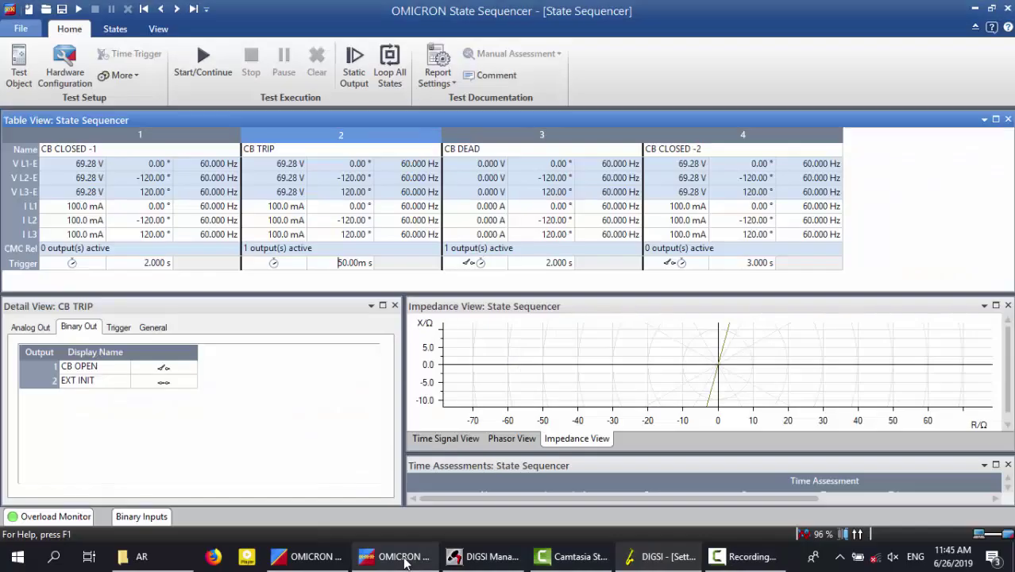
key("F5")
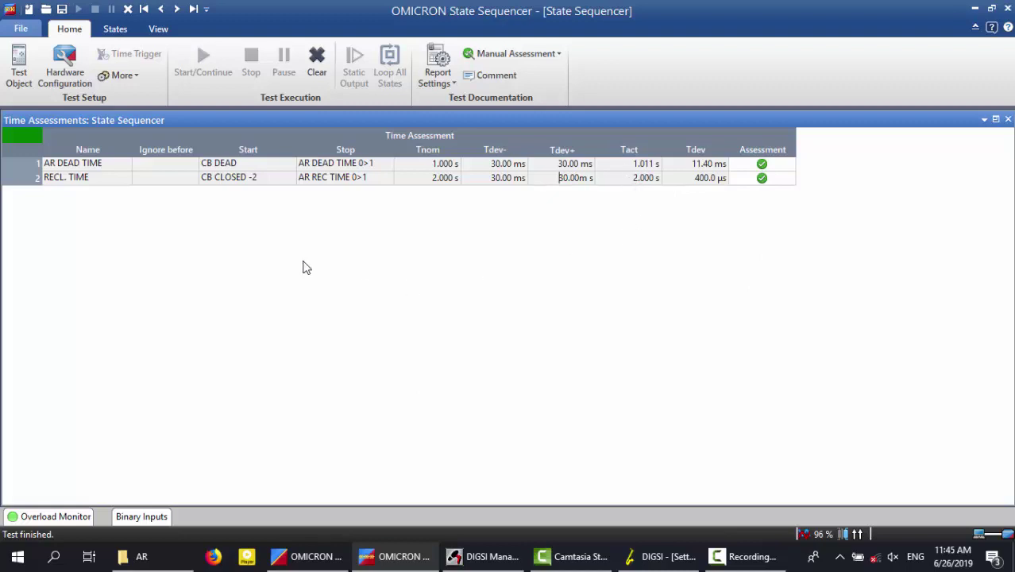
left_click(312, 75)
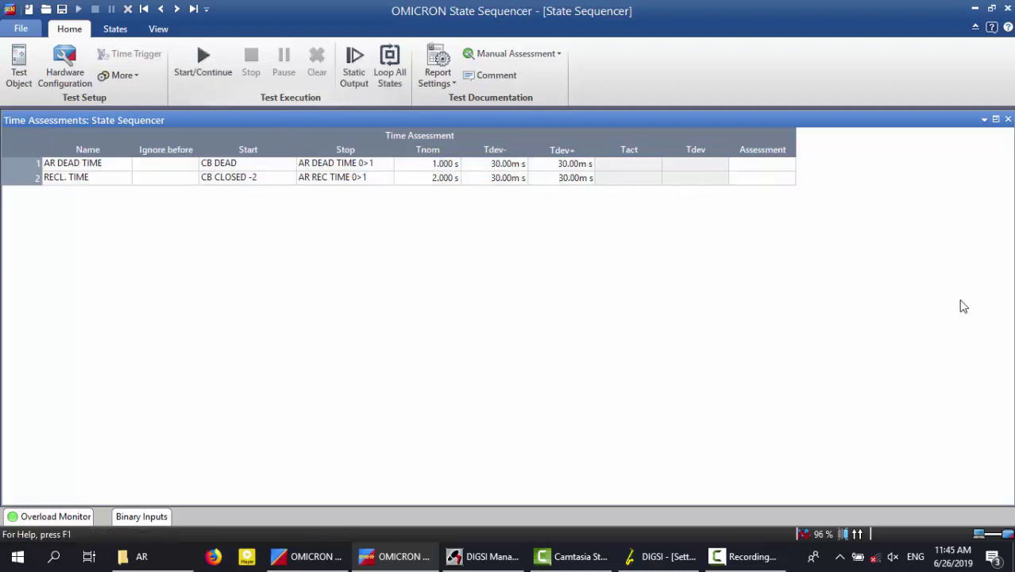
left_click(997, 119)
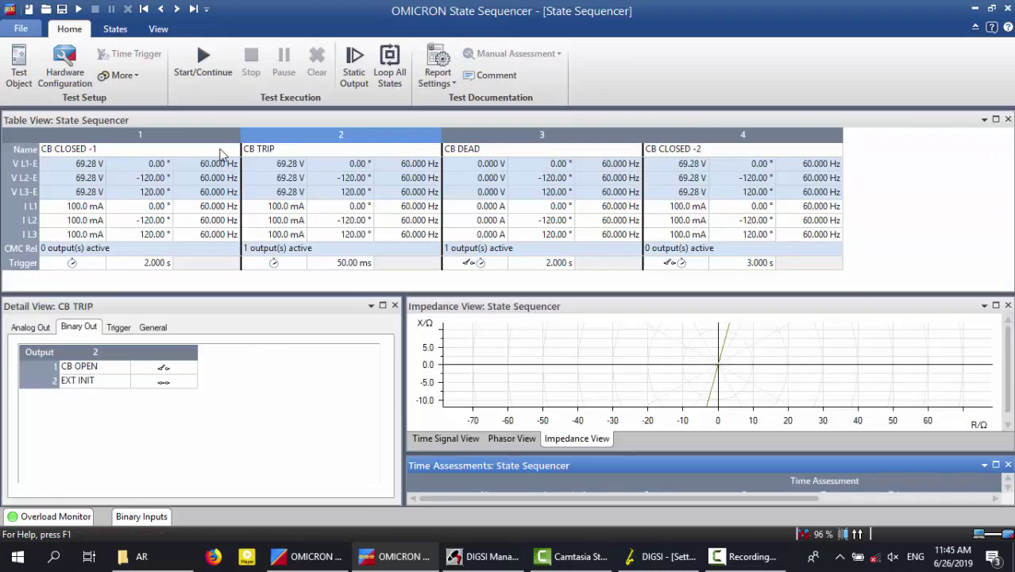
- Switch to DIGSI and examine the 1-pole and 3-pole trip dead times of the first auto-reclose cycle, closing the settings without changes
left_click(666, 560)
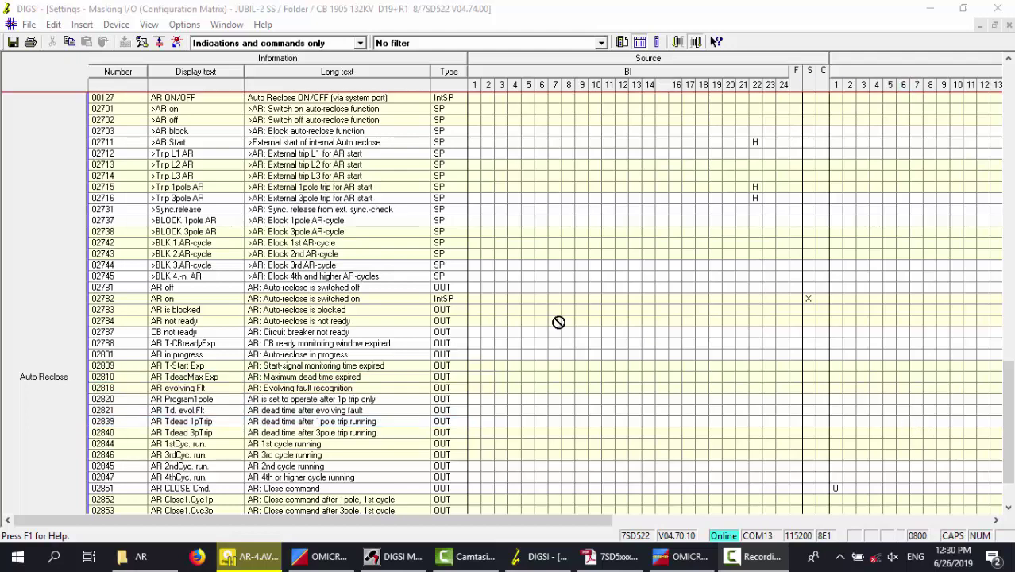
scroll(665, 351, "up", 2)
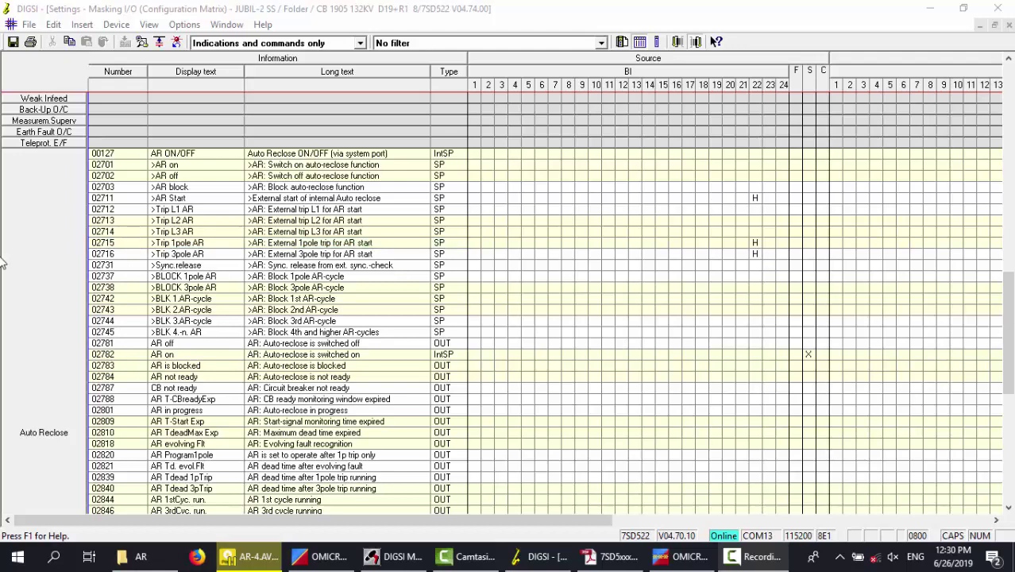
right_click(43, 251)
left_click(95, 325)
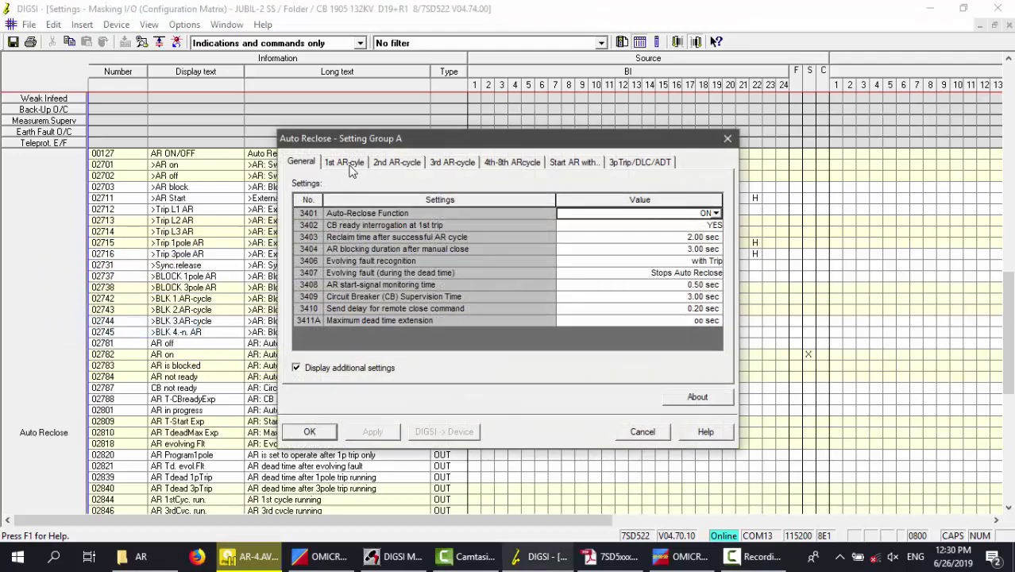
left_click(344, 162)
double_click(685, 238)
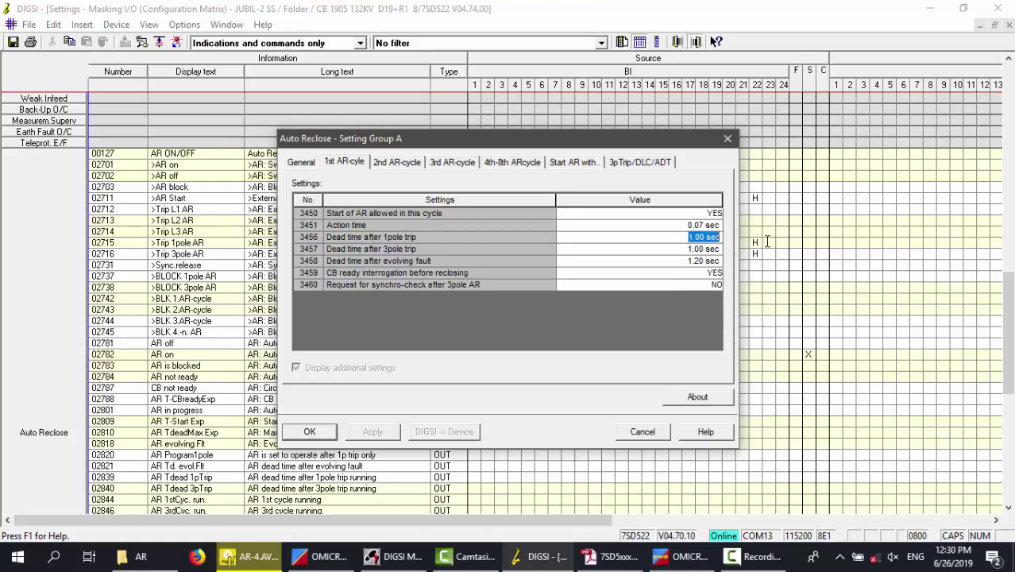
left_click(708, 250)
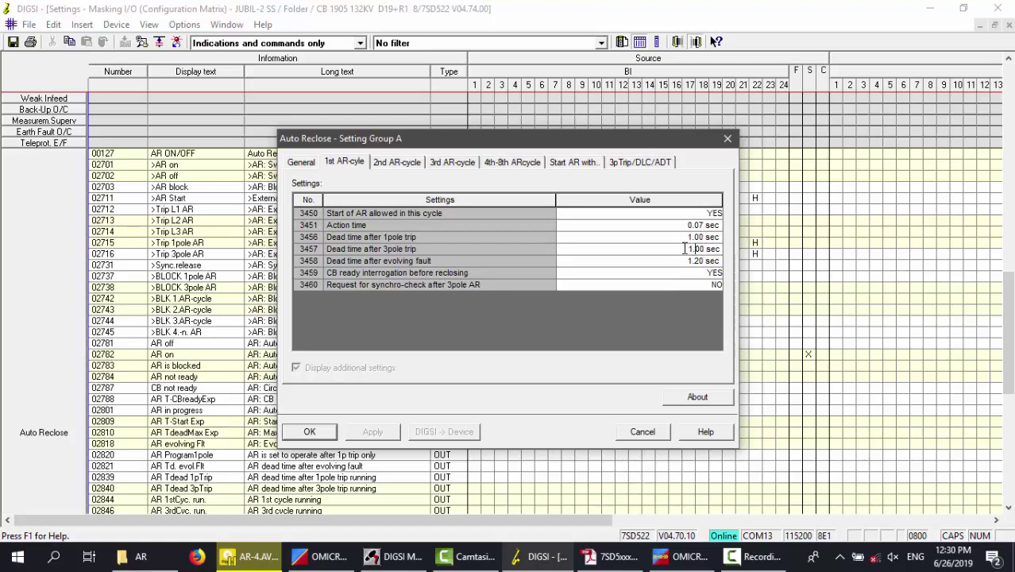
double_click(689, 249)
left_click(728, 139)
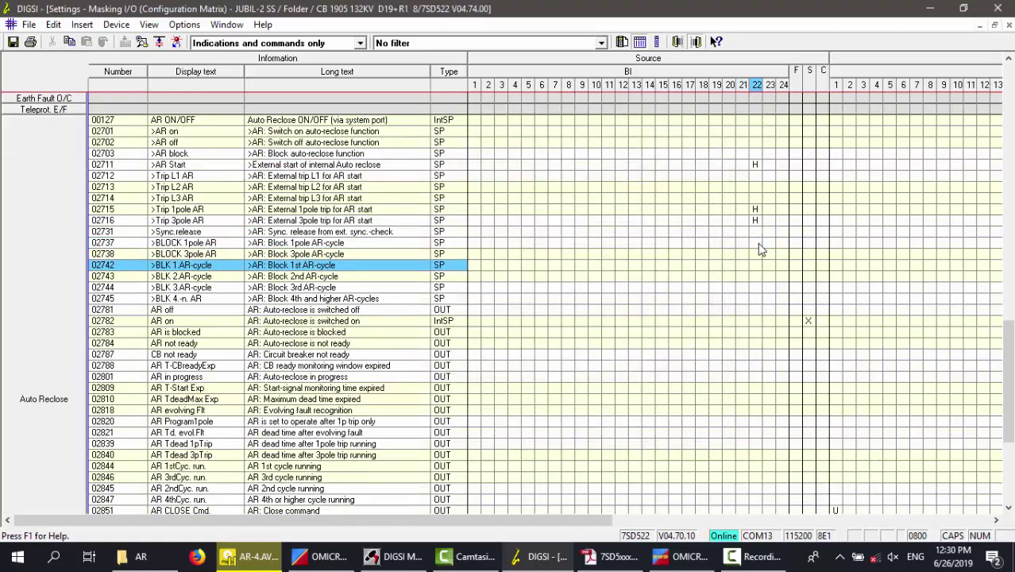
- Examine the binary input 22 masking of the external 1-pole and 3-pole trip signals for AR start (02715 and 02716)
left_click(757, 253)
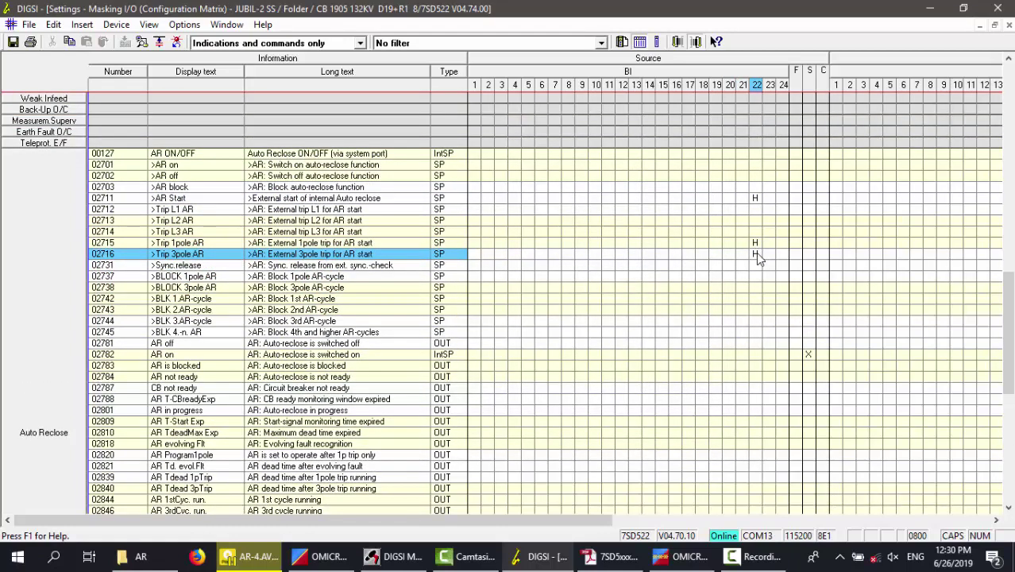
left_click(755, 247)
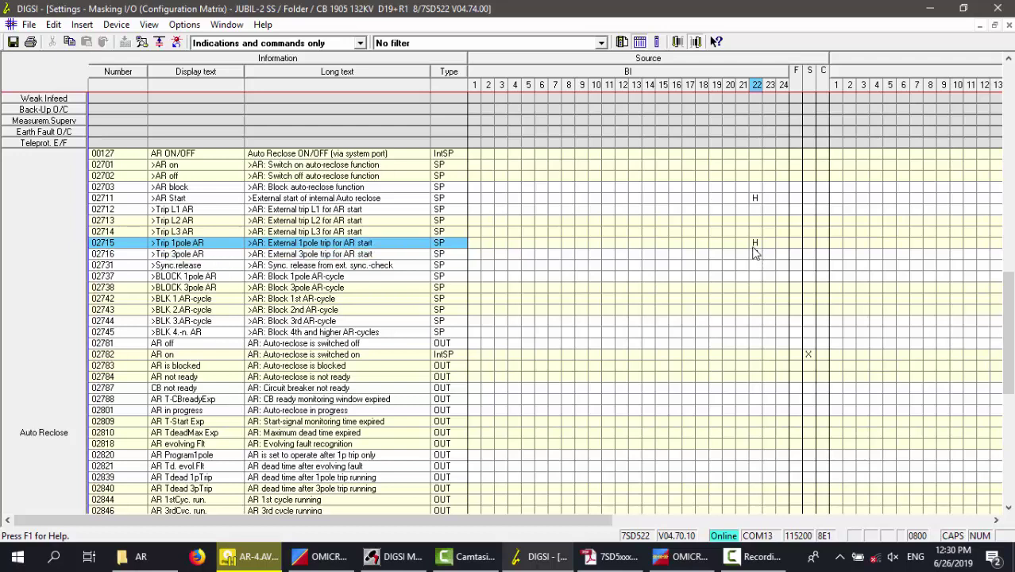
left_click(757, 252)
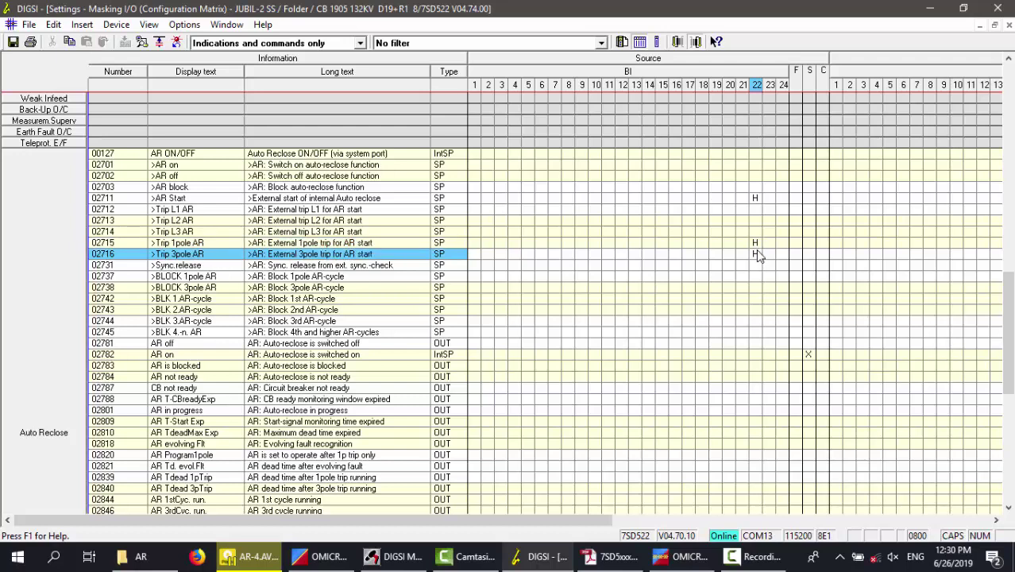
left_click_drag(757, 255, 592, 311)
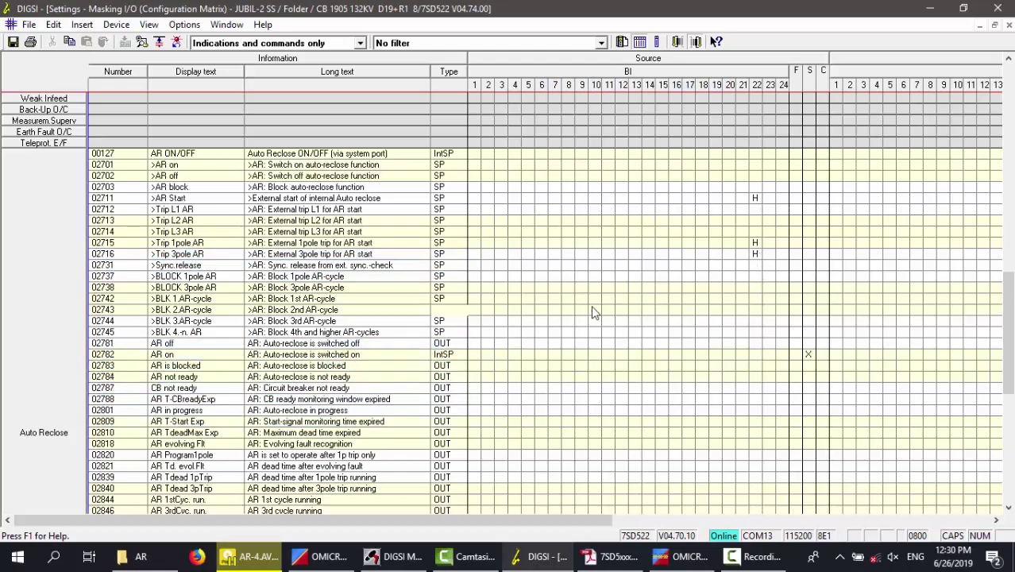
- Set the dead time after 1pole trip (3456) to 3.00 sec in the first AR cycle of the Auto Reclose settings
right_click(62, 253)
left_click(103, 329)
left_click(349, 163)
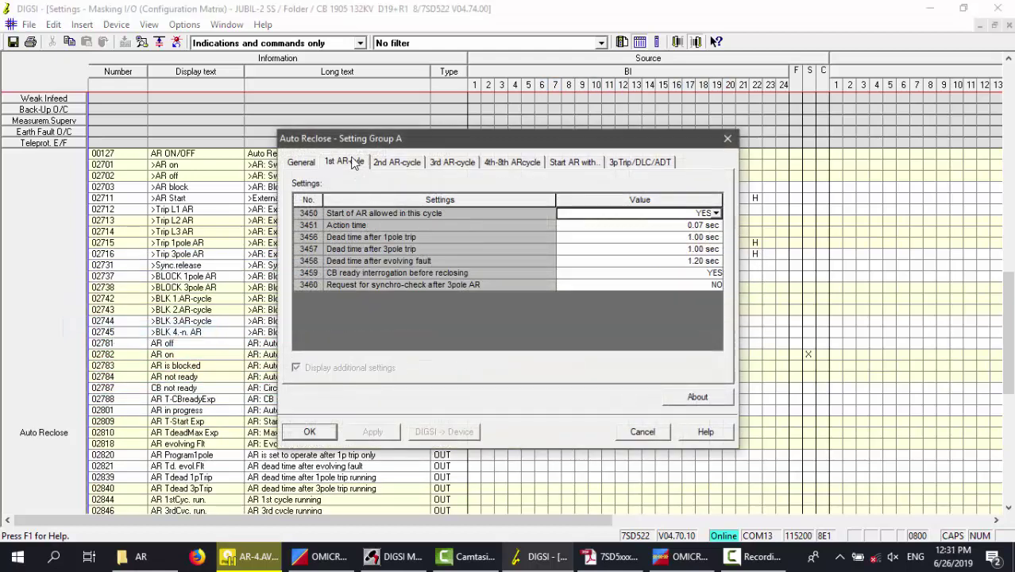
left_click(644, 237)
double_click(658, 237)
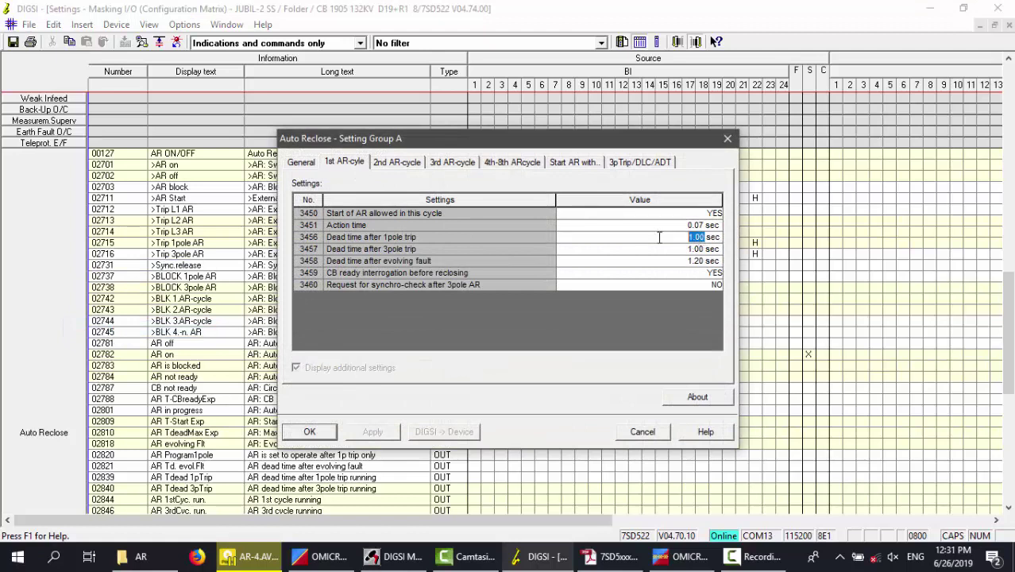
type("3")
key("Return")
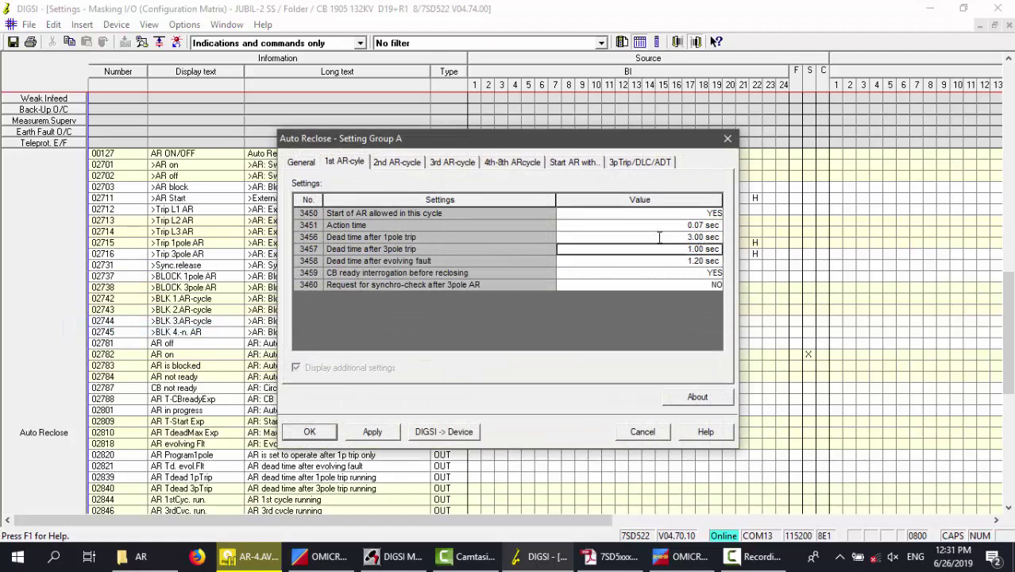
- Apply the changed dead time and send it to the device, entering the single parameters password
left_click(374, 436)
left_click(449, 440)
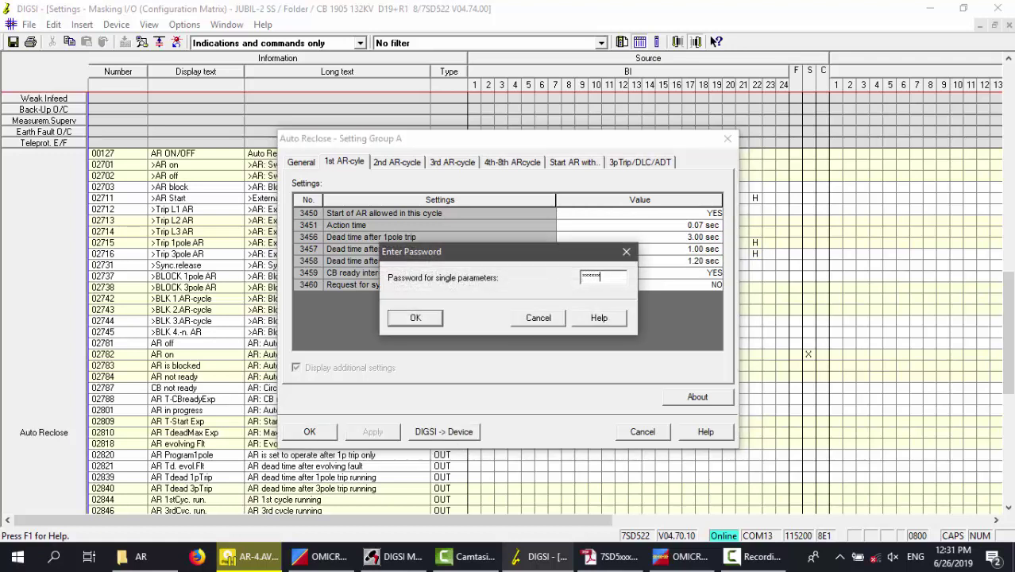
key("Return")
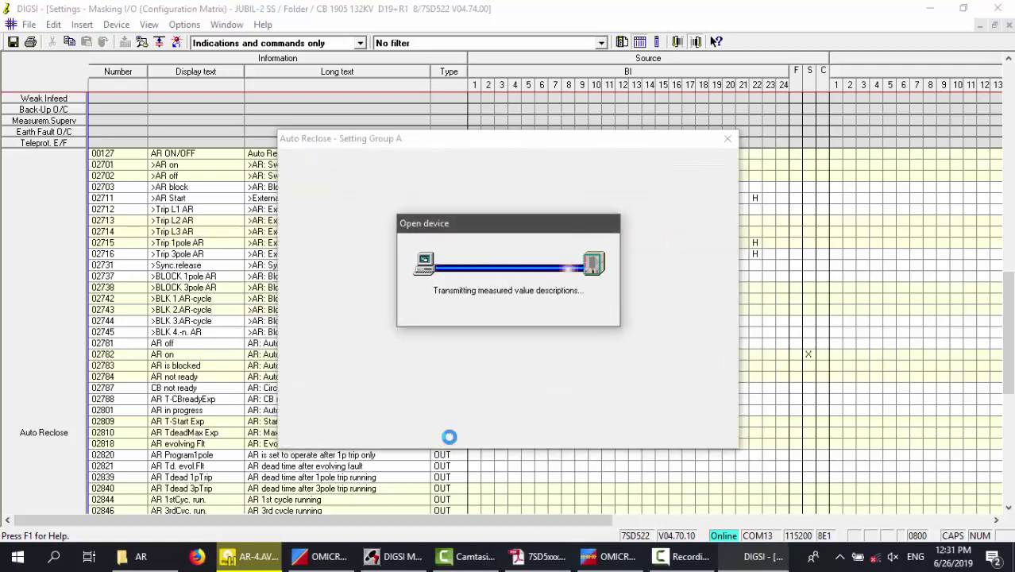
- Switch to OMICRON State Sequencer and set the CB OPEN binary output to open in the CB CLOSED -1 state
left_click(610, 556)
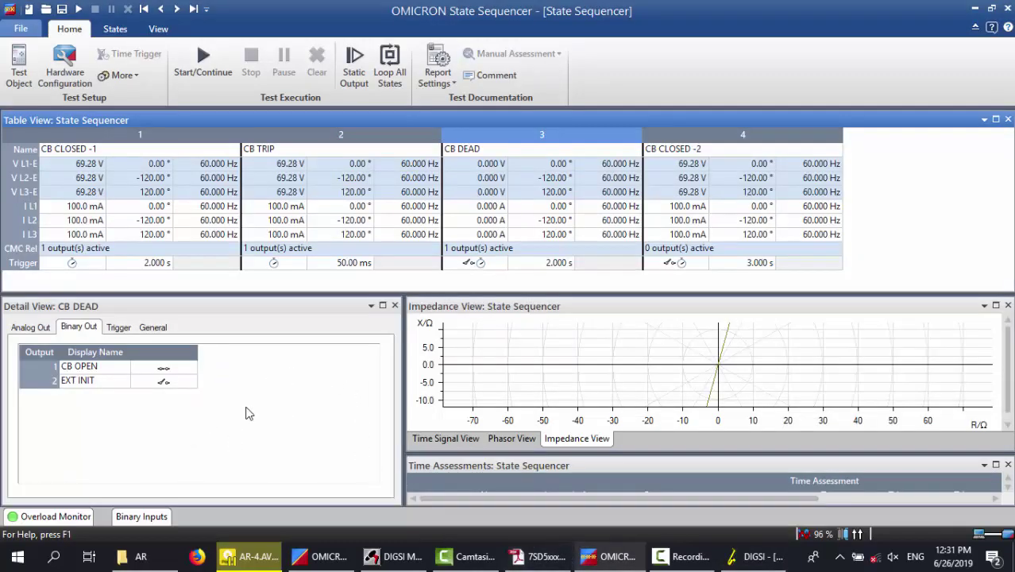
left_click(284, 159)
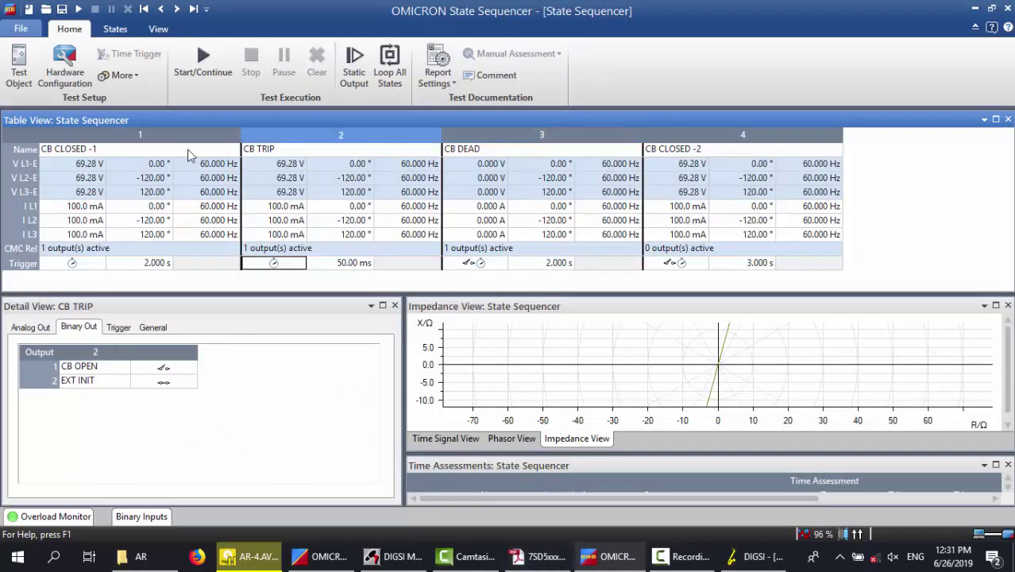
left_click(135, 145)
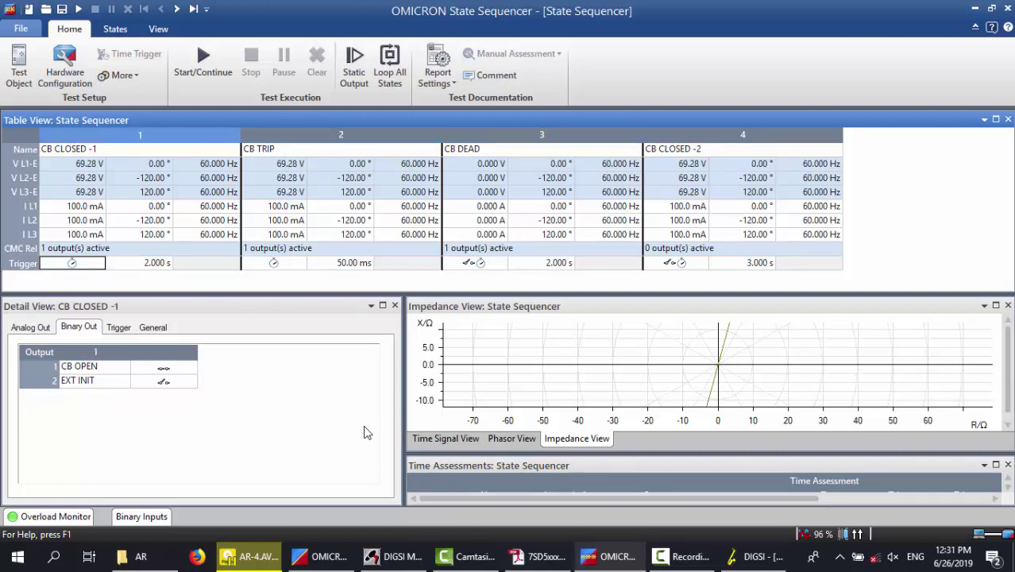
left_click(164, 367)
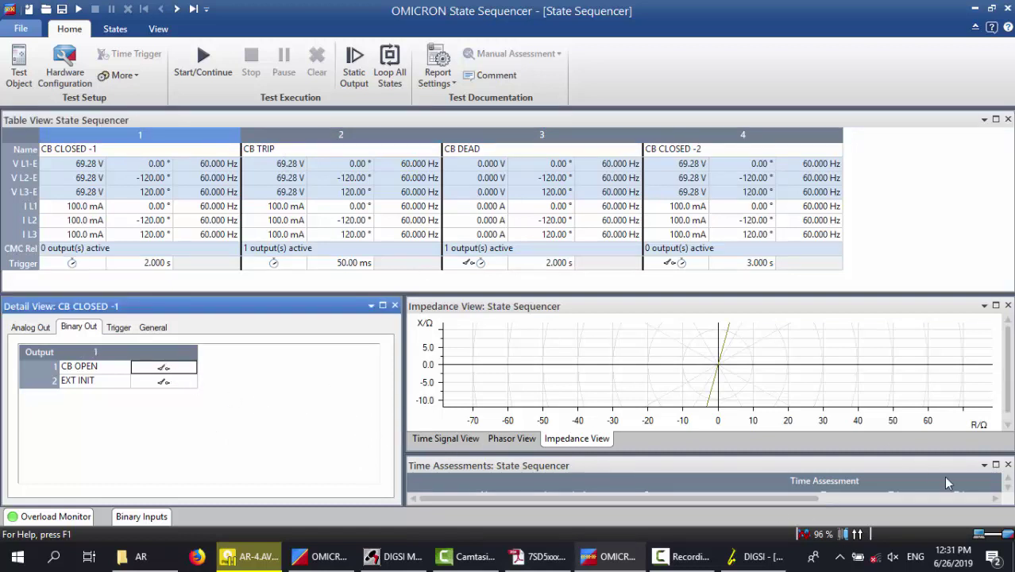
- Set the RECL. TIME assessment to start at CB CLOSED -2 and stop at AR REC TIME 0>1
left_click(997, 465)
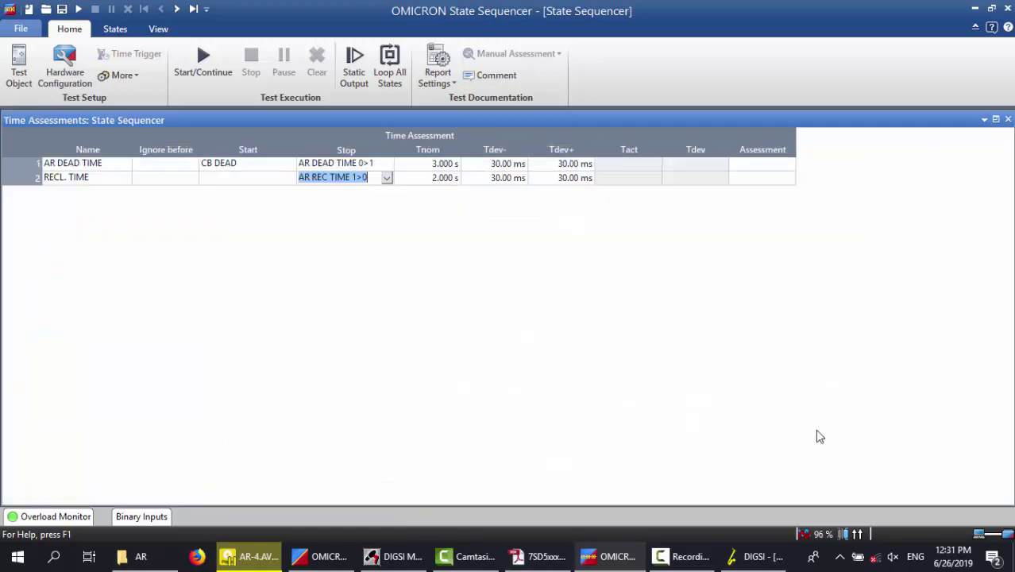
left_click(288, 179)
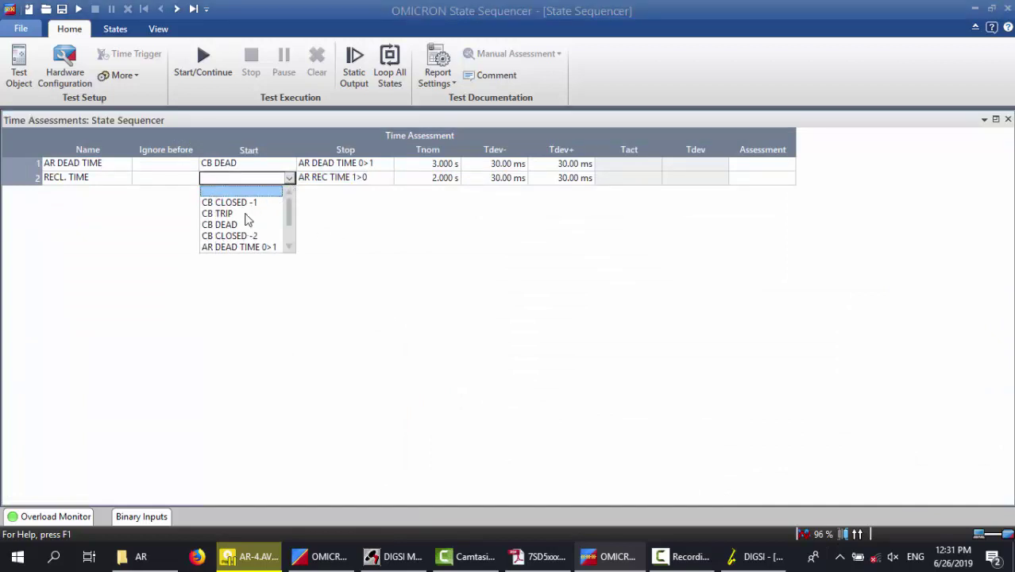
left_click(997, 119)
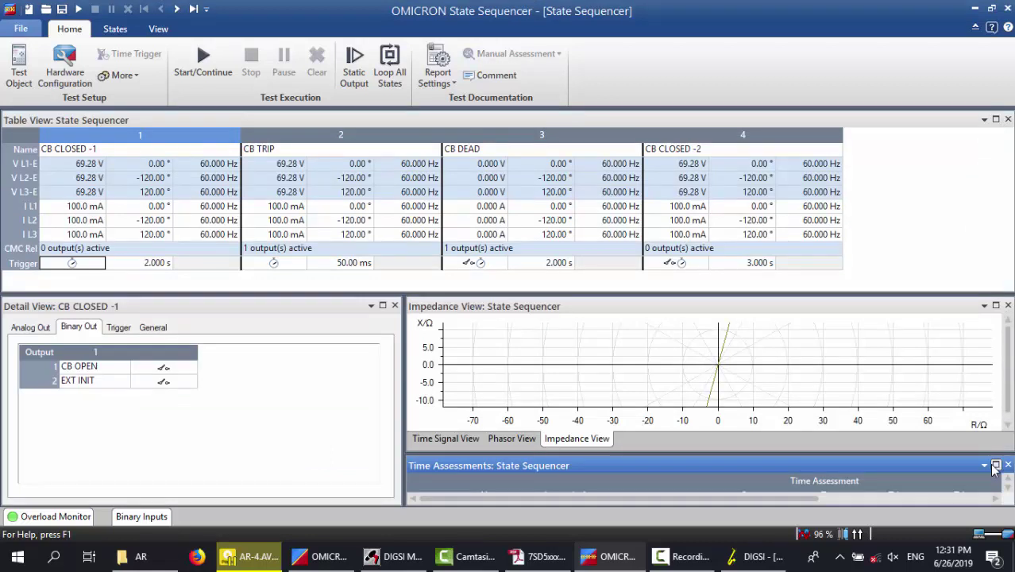
left_click(996, 465)
left_click(291, 179)
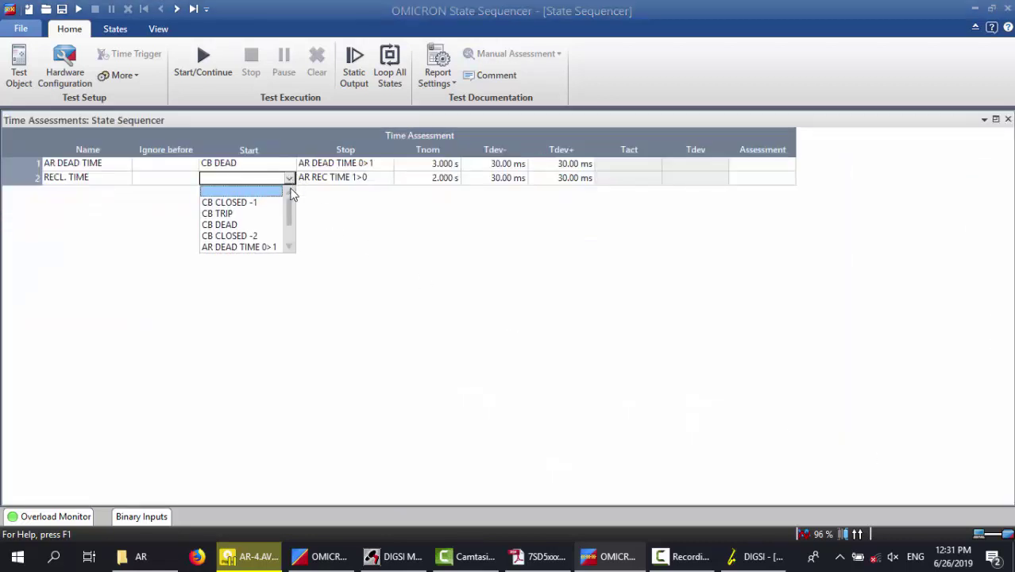
left_click(253, 236)
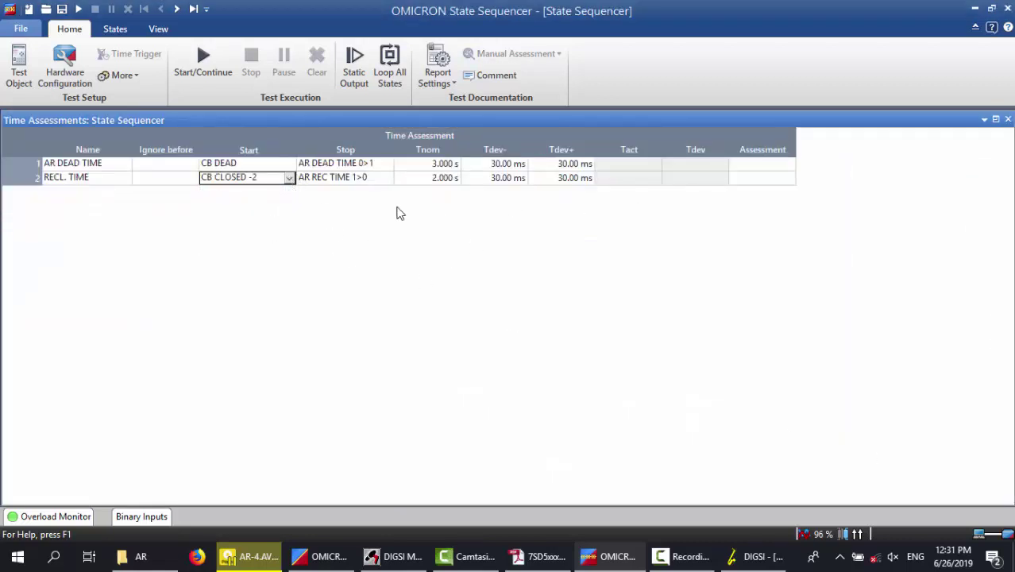
left_click(387, 178)
left_click(386, 179)
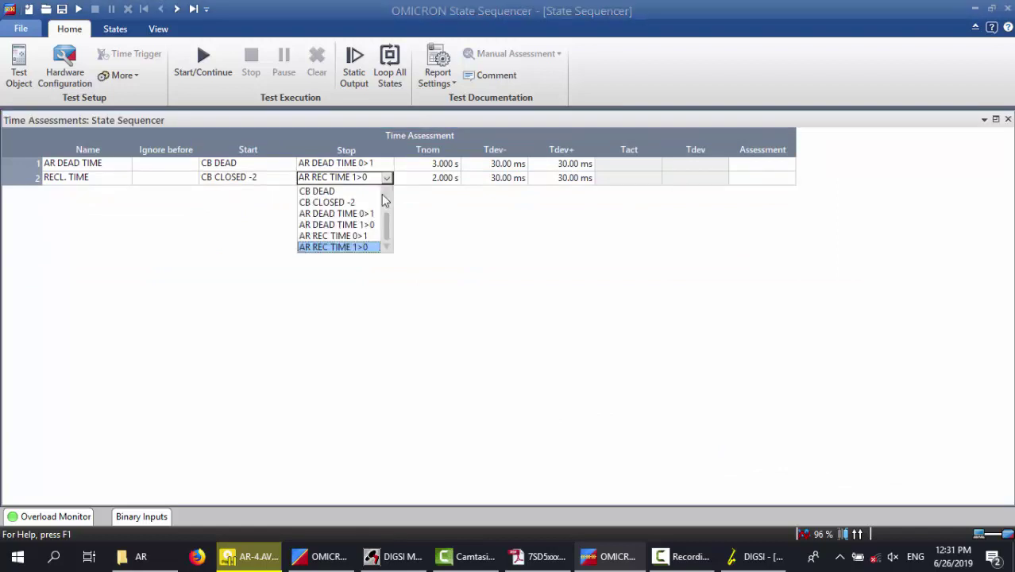
left_click(350, 236)
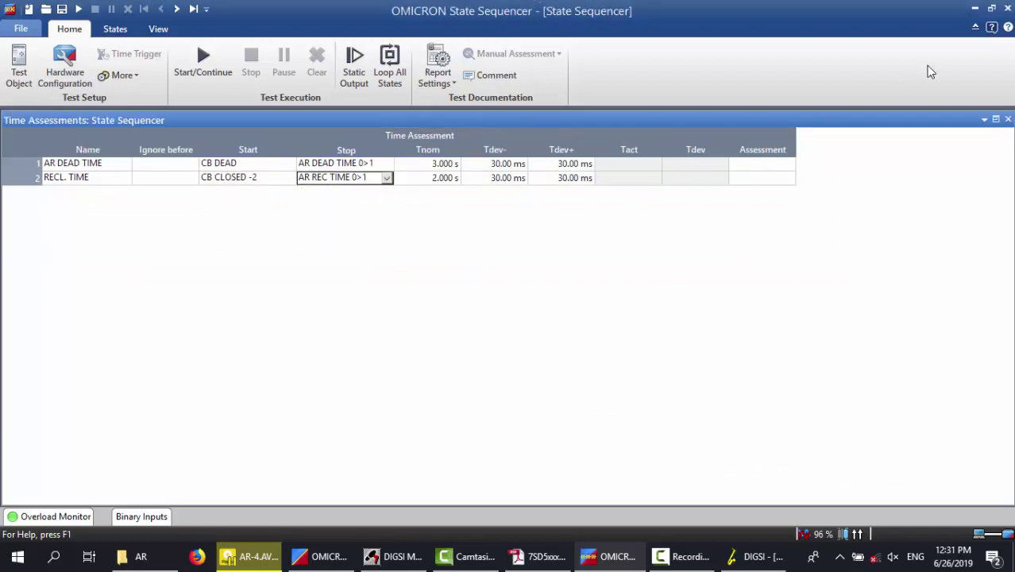
left_click(996, 119)
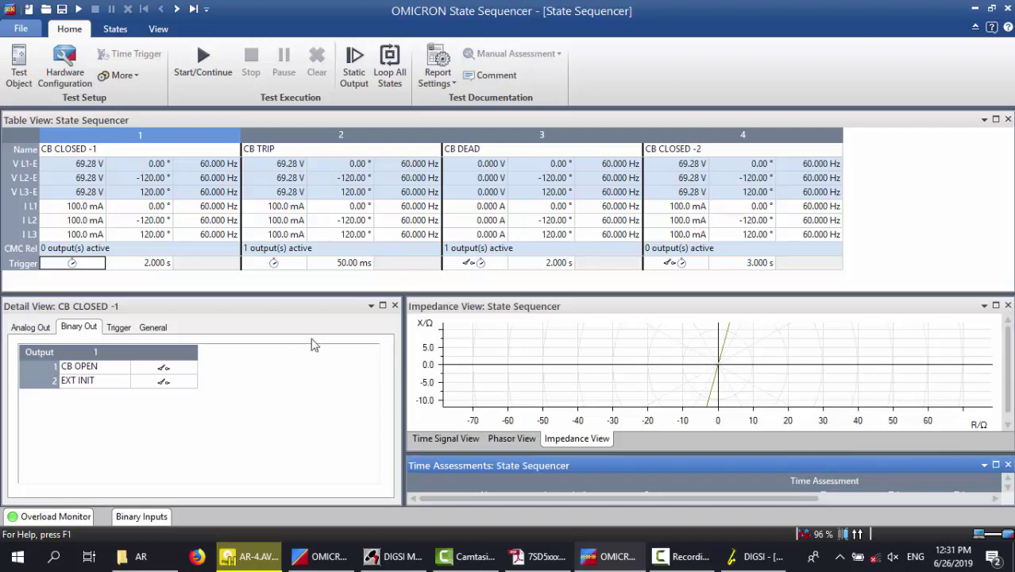
- Check the binary outputs of the remaining states and set the CB DEAD state's trigger time to 4 s
left_click(340, 145)
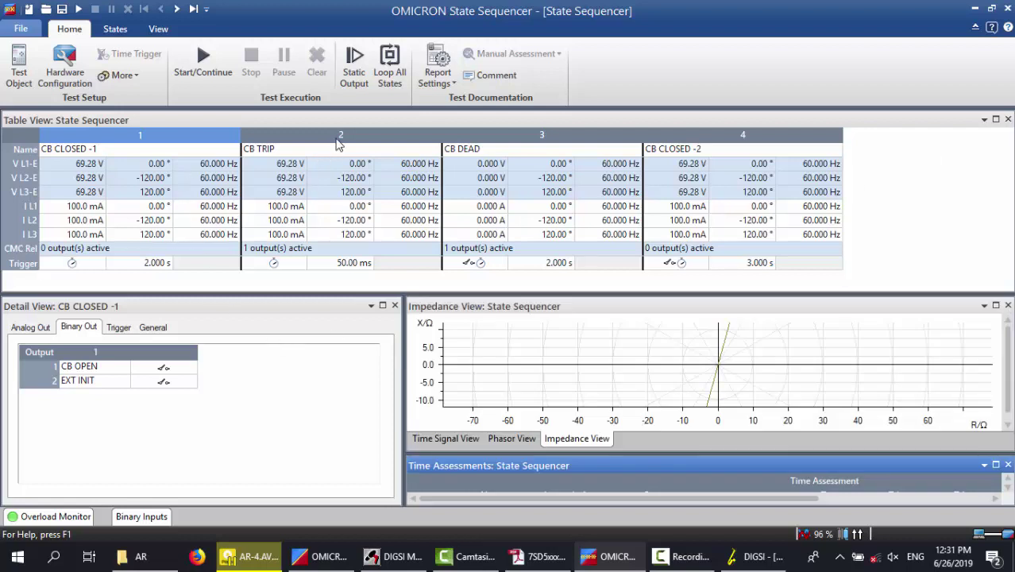
left_click(536, 143)
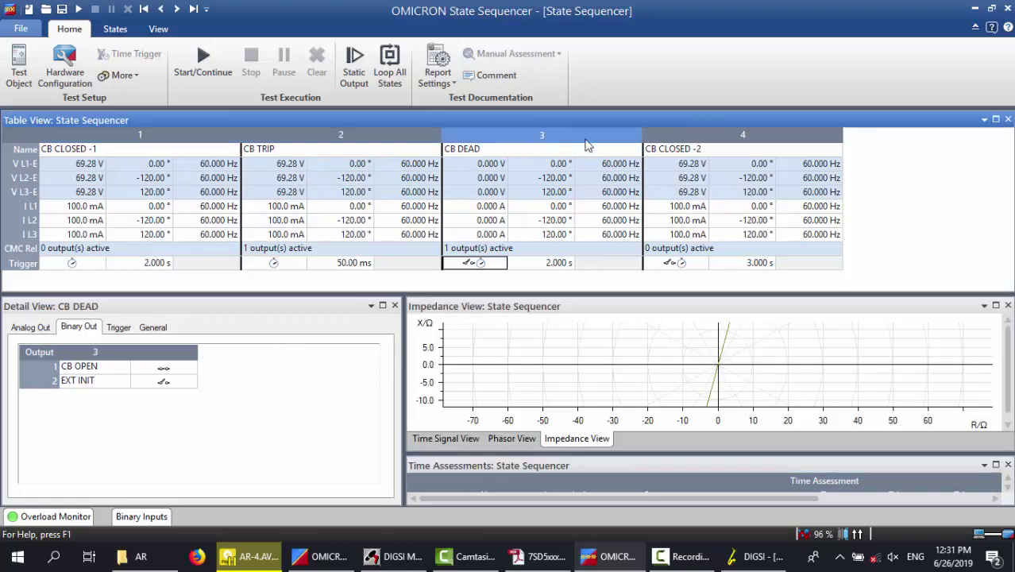
left_click(710, 133)
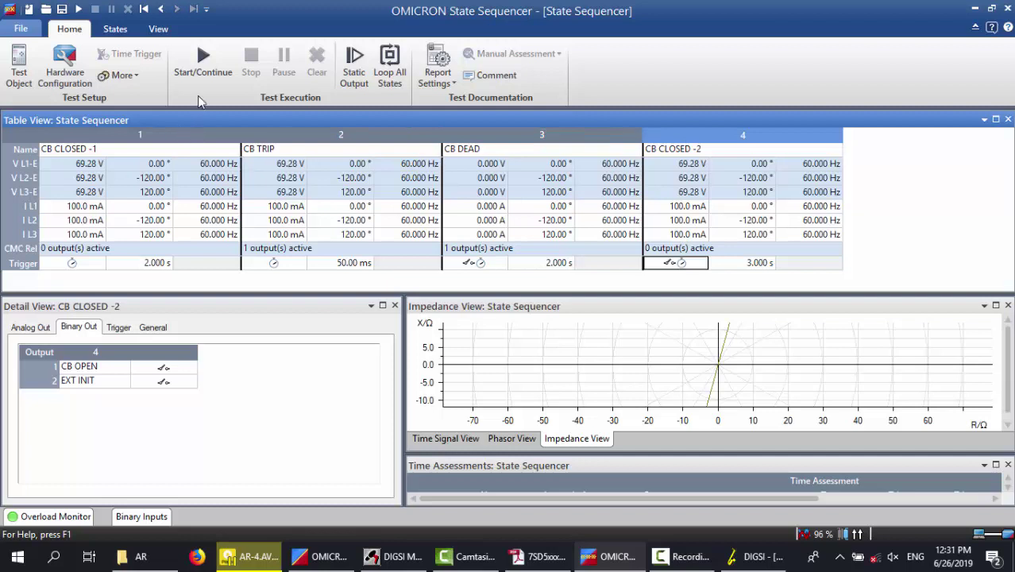
left_click(551, 263)
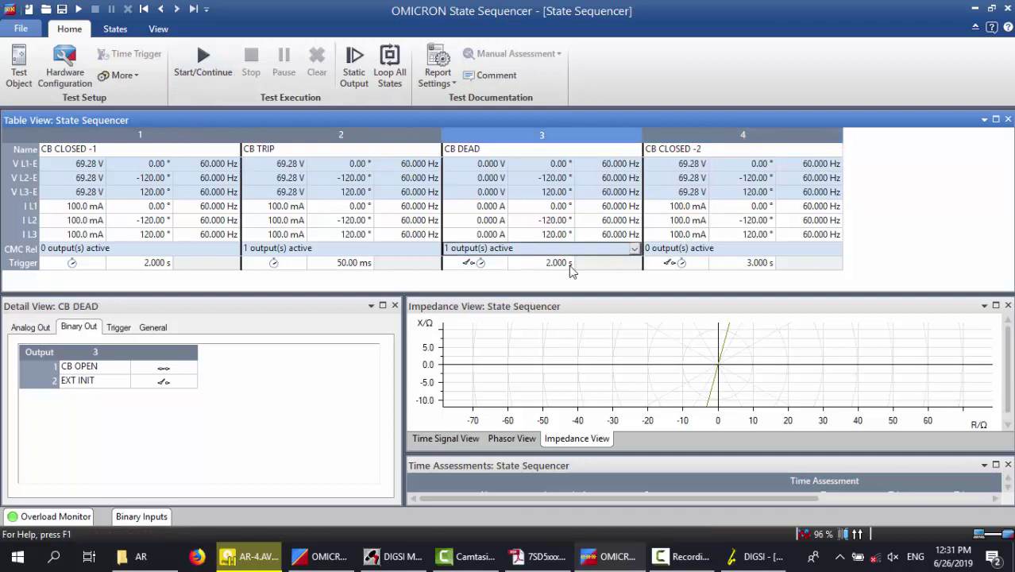
left_click(518, 266)
type("4")
key("Tab")
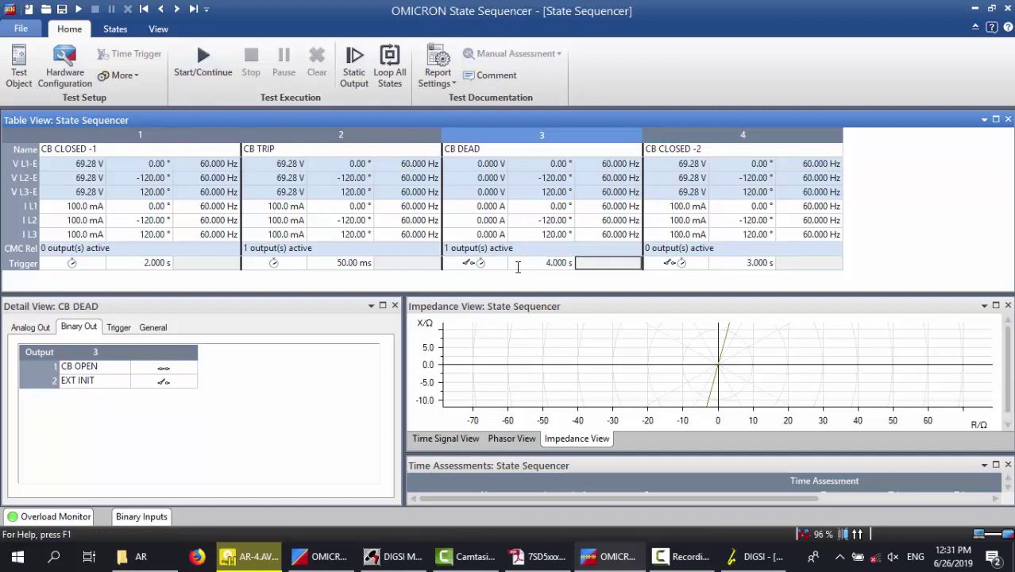
- Run the sequence to assess the dead and reclaim times, and switch back to the Auto Reclose settings in DIGSI
left_click(216, 73)
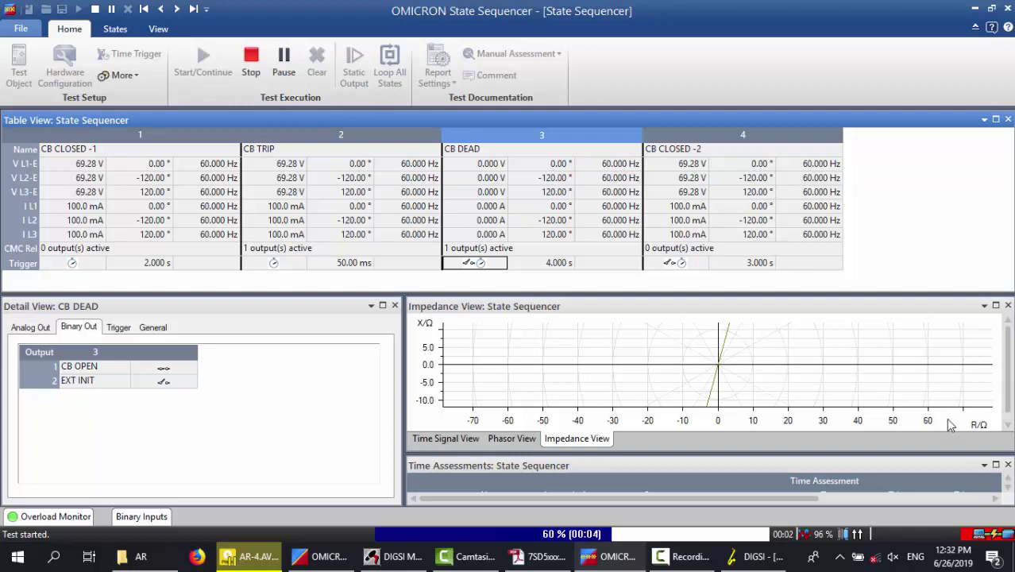
left_click(996, 465)
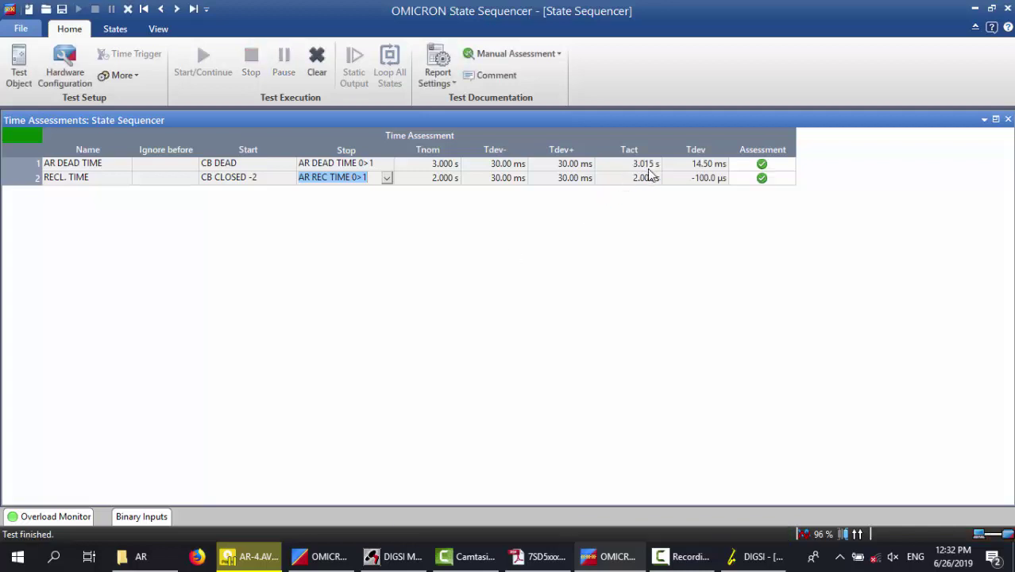
left_click(755, 557)
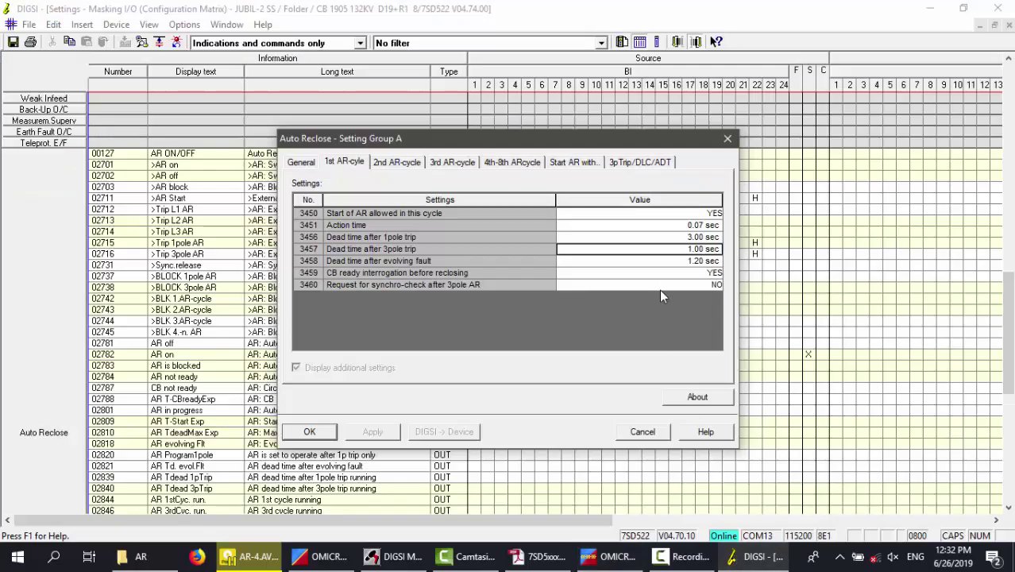
- Set the dead time after 1pole trip to 1.00 sec and after 3pole trip to 3.00 sec, and download the settings to the device
left_click(699, 237)
left_click_drag(712, 236, 652, 243)
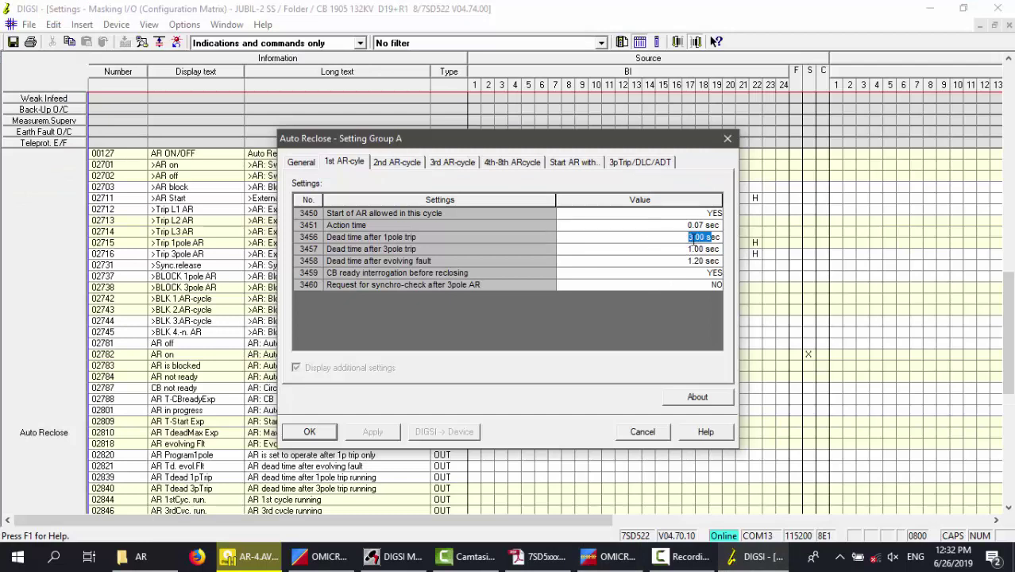
type("1")
left_click(670, 249)
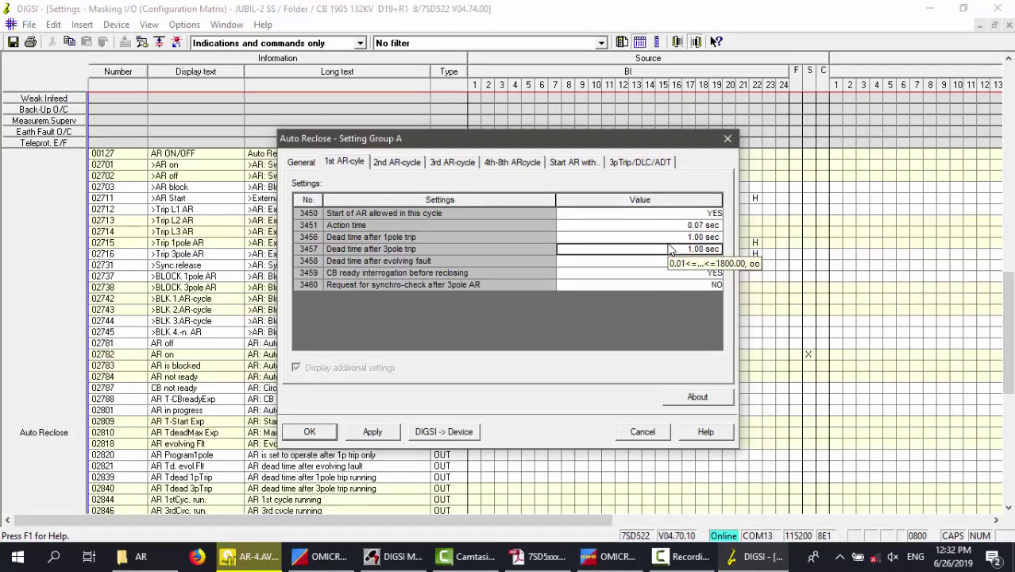
double_click(681, 250)
type("3")
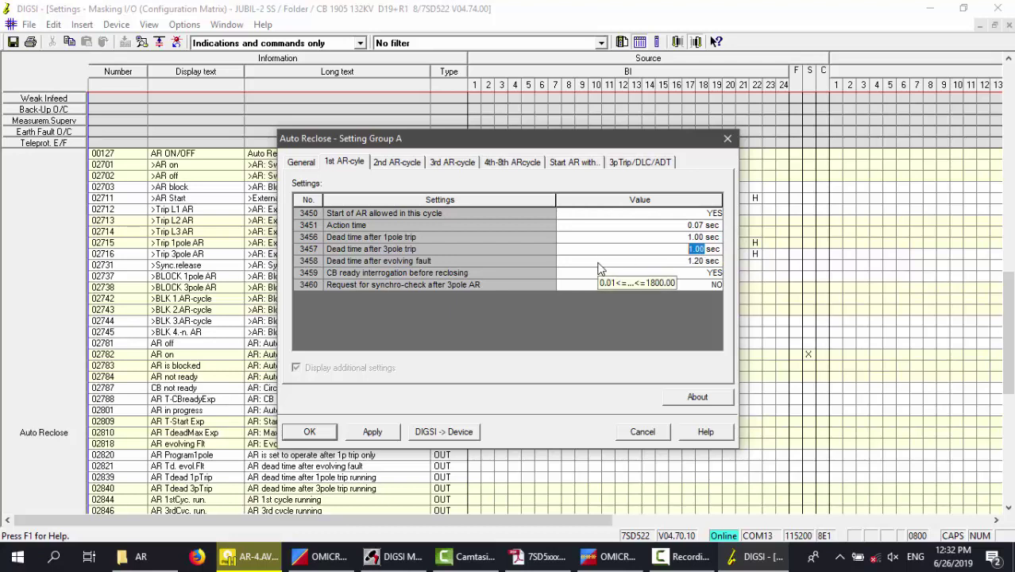
left_click(600, 266)
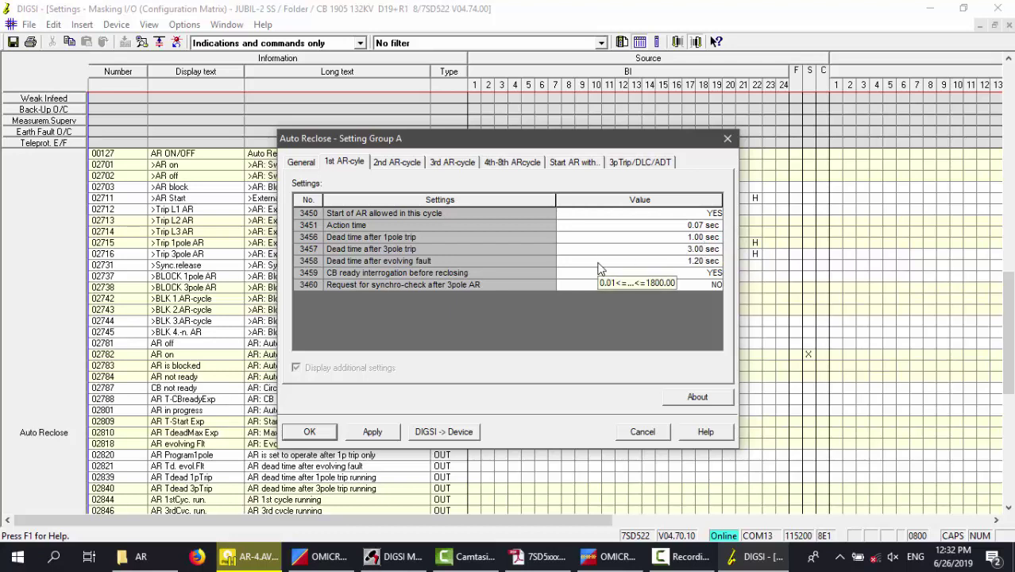
left_click(422, 432)
key("Return")
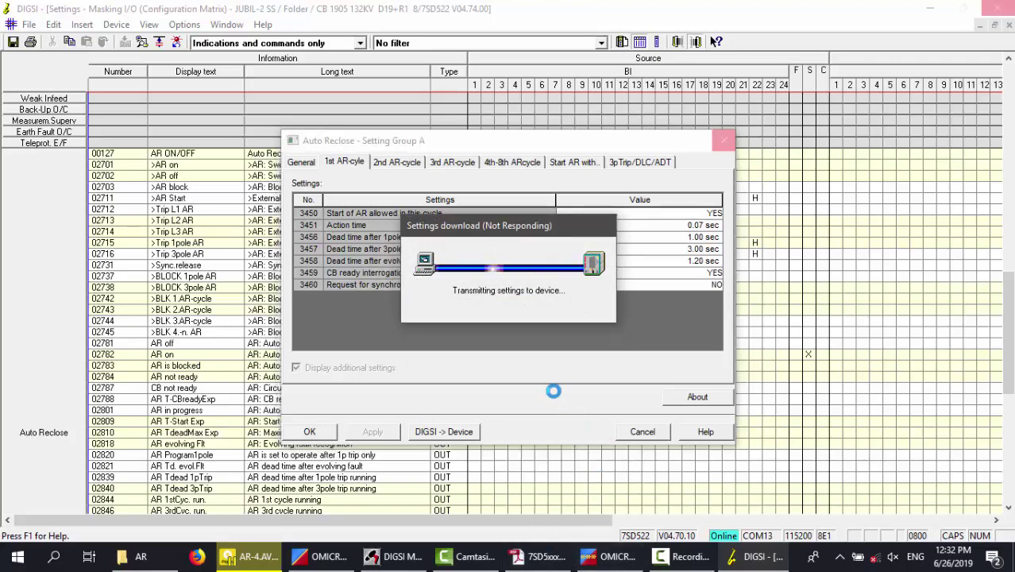
- Run the sequence in OMICRON State Sequencer with both 1-pole and 3-pole initiation assigned, and clear the results
left_click(612, 556)
left_click(316, 59)
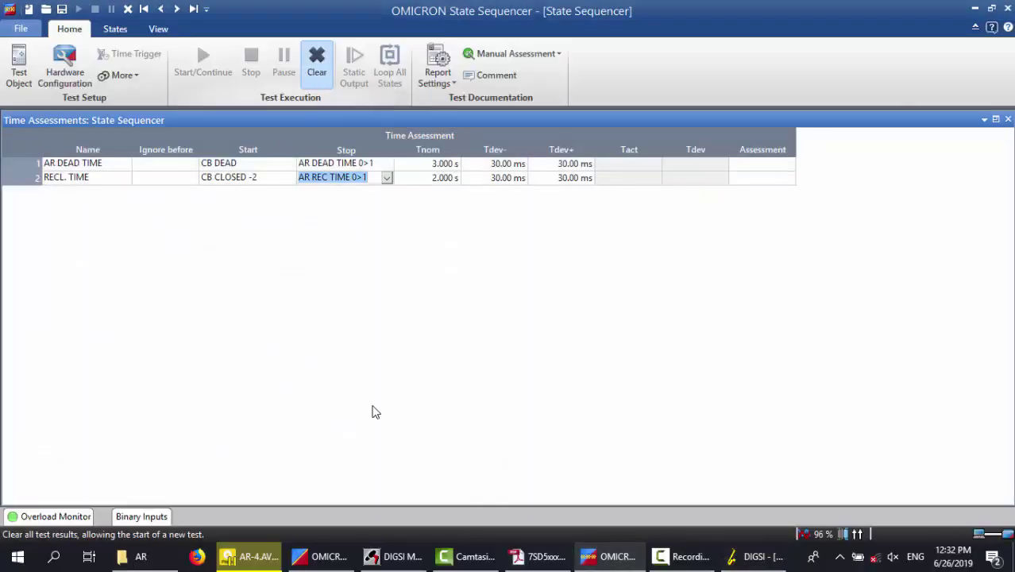
left_click(731, 558)
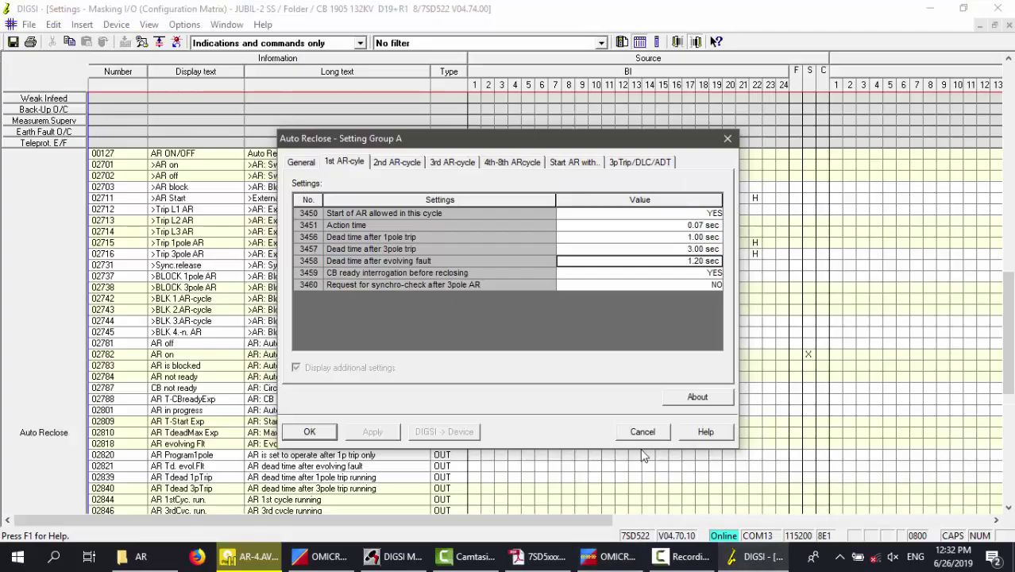
left_click(612, 556)
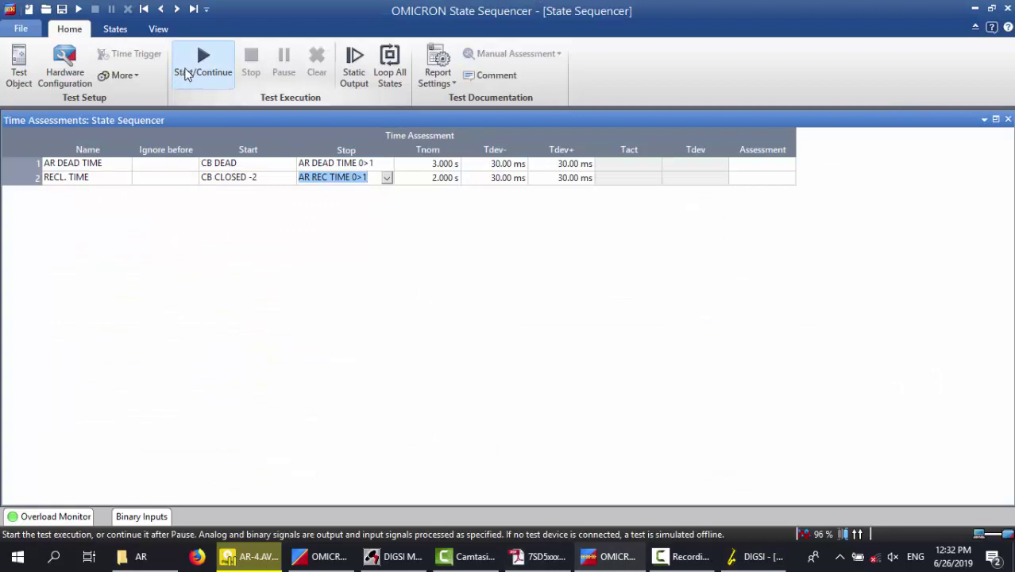
left_click(187, 74)
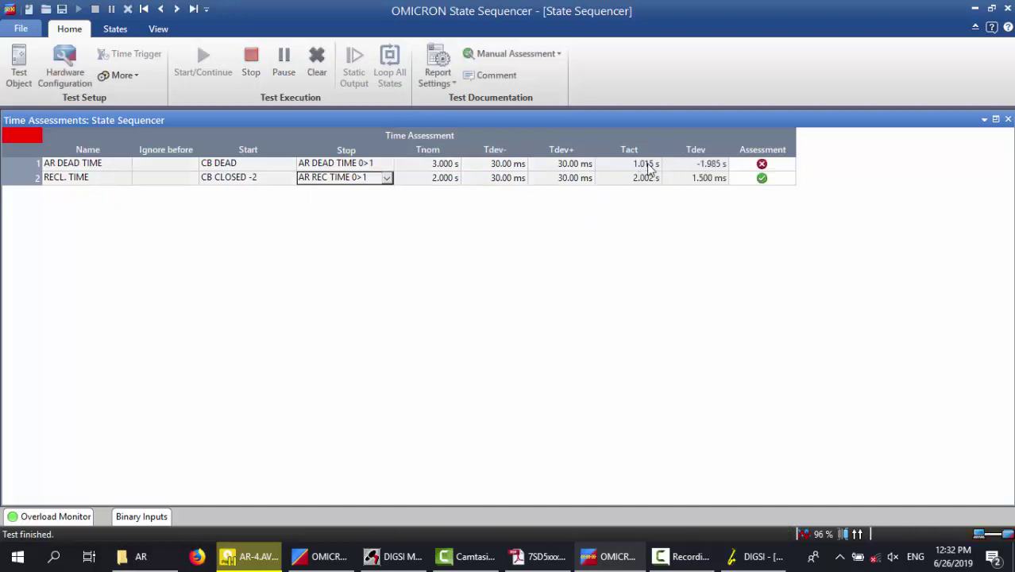
left_click(332, 73)
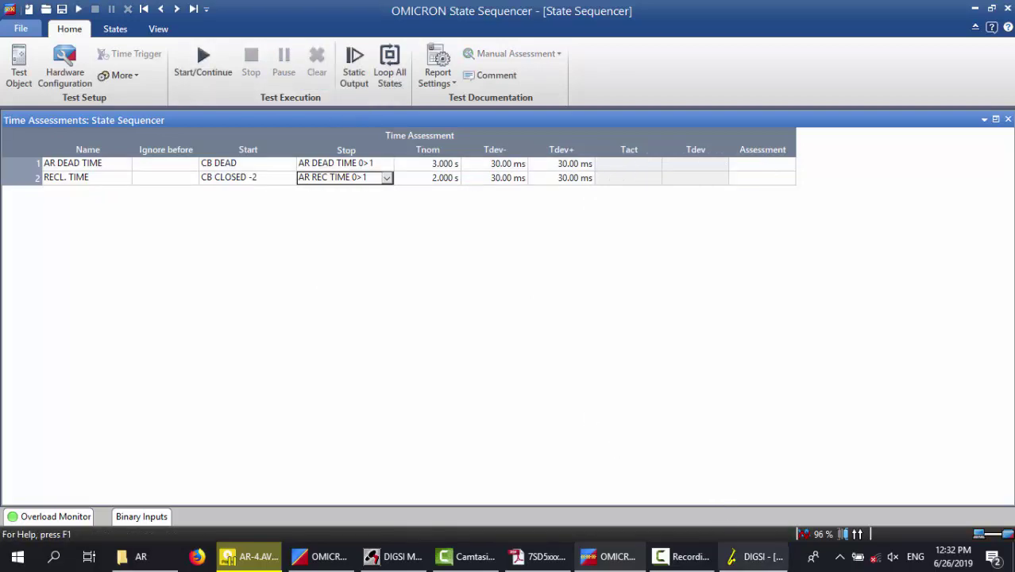
- In DIGSI, remove the >Trip 1pole AR assignment from binary input 22 and download the parameter set, entering the parameter set password
left_click(755, 556)
left_click(731, 140)
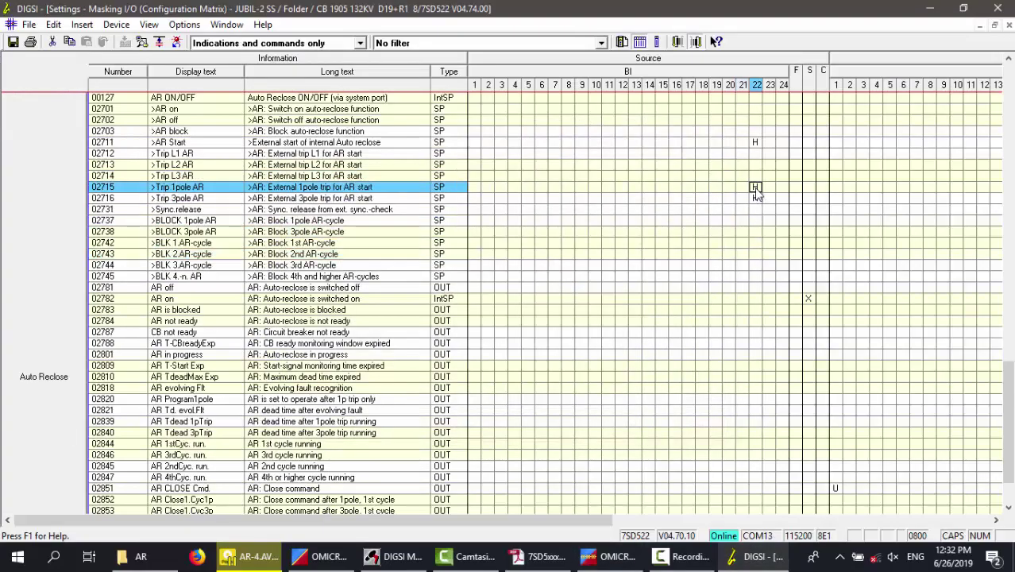
left_click(756, 186)
left_click(783, 233)
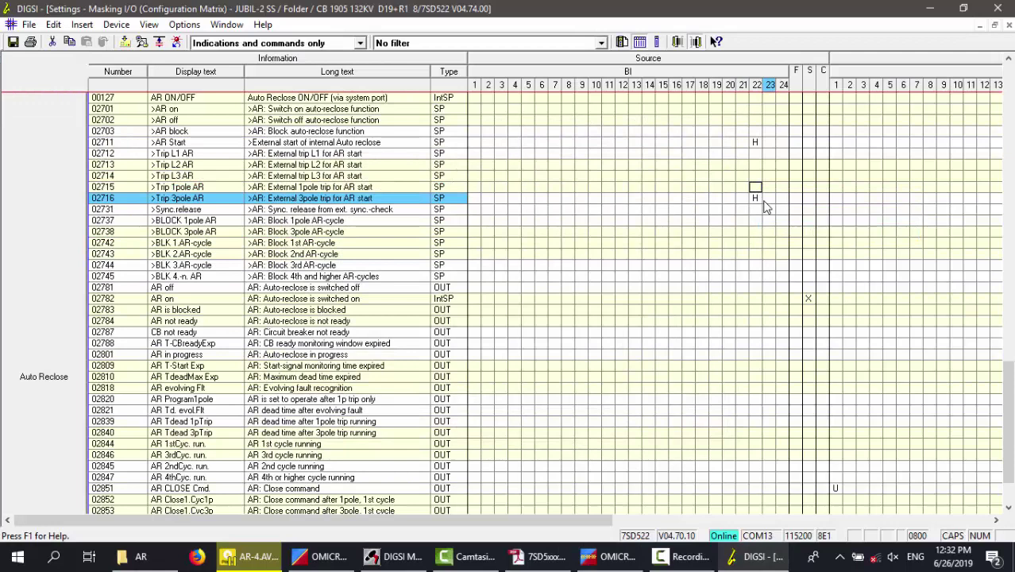
left_click(125, 44)
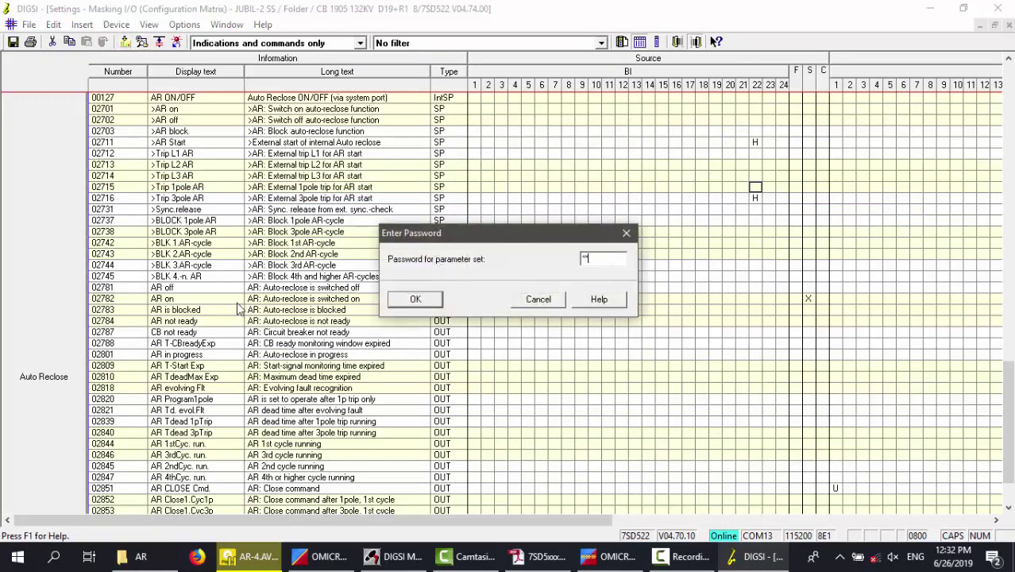
key("Return")
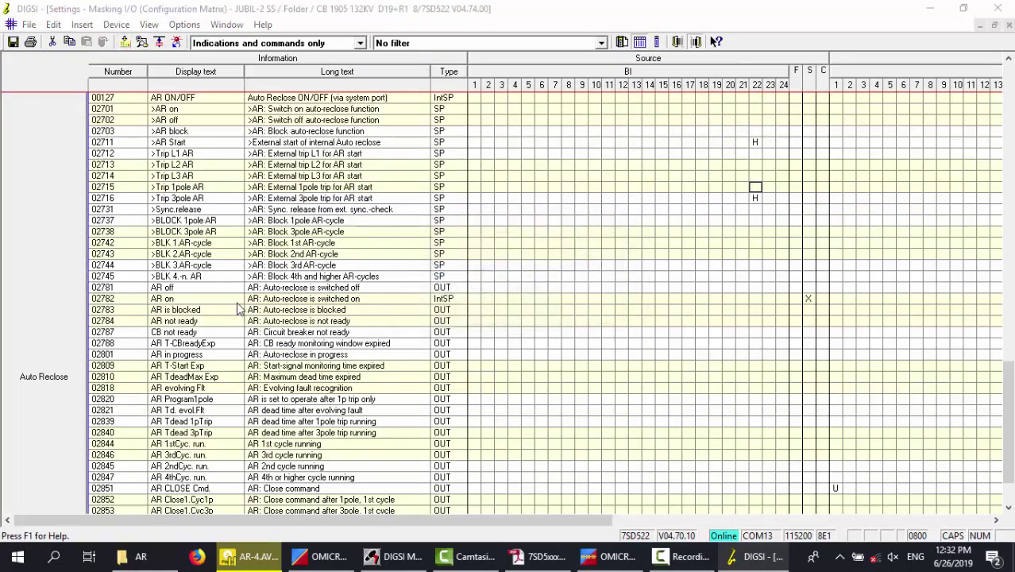
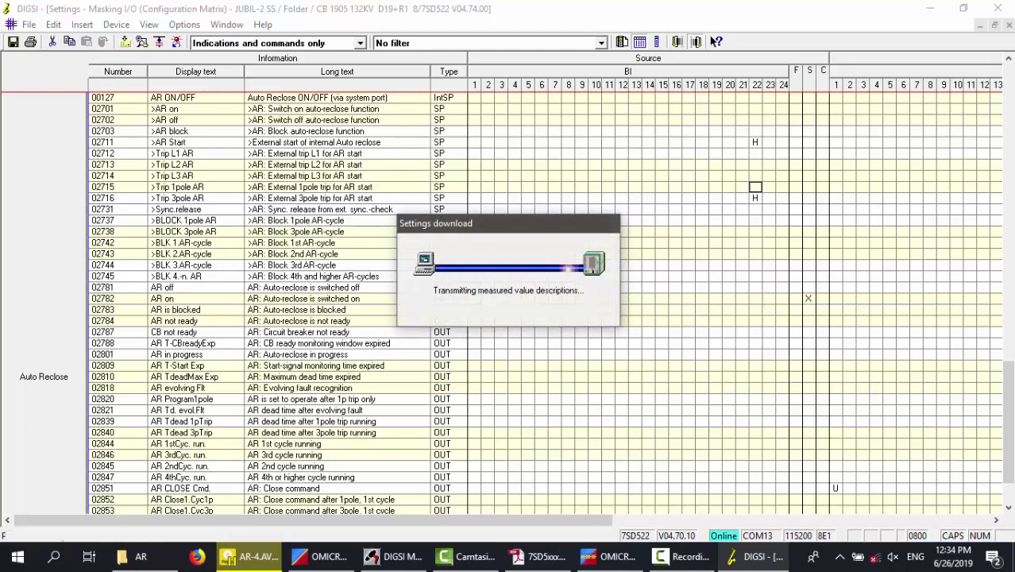
- Run the sequence in OMICRON State Sequencer with 3-pole initiation only, and switch back to DIGSI
left_click(612, 557)
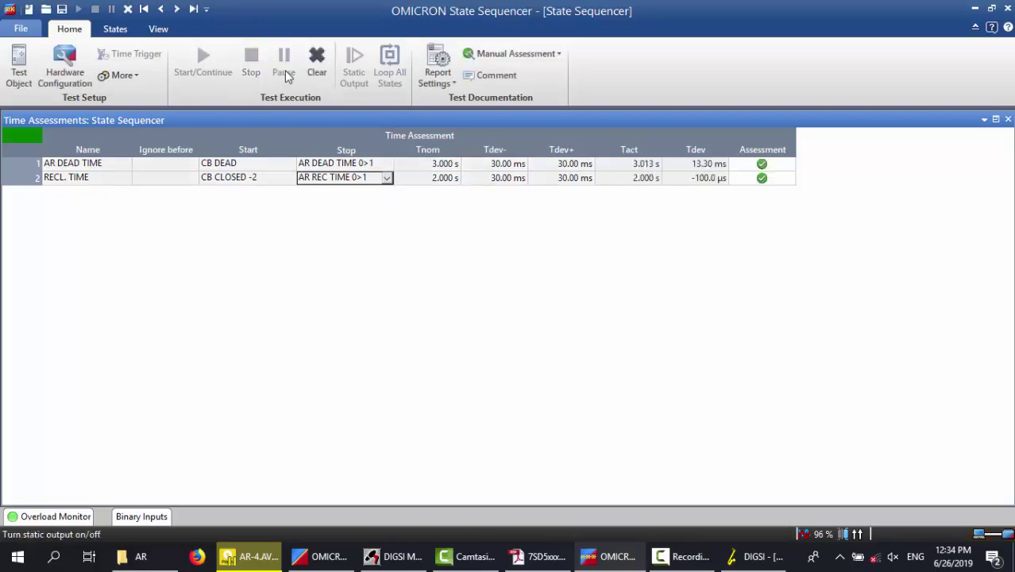
left_click(755, 556)
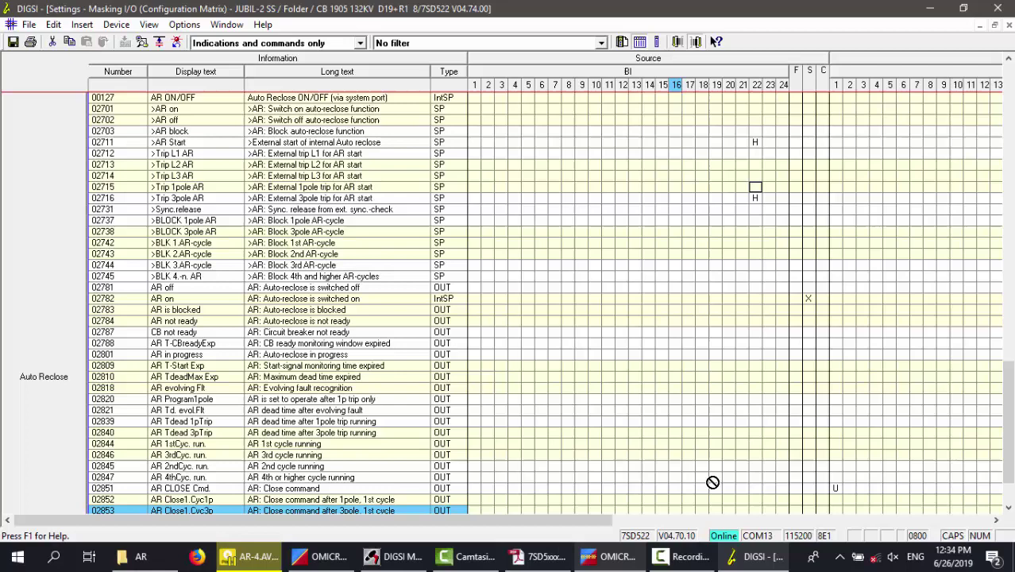
- Remove the >Trip 3pole AR assignment from binary input 22 and assign >Trip 1pole AR to it as H
right_click(755, 200)
left_click(794, 238)
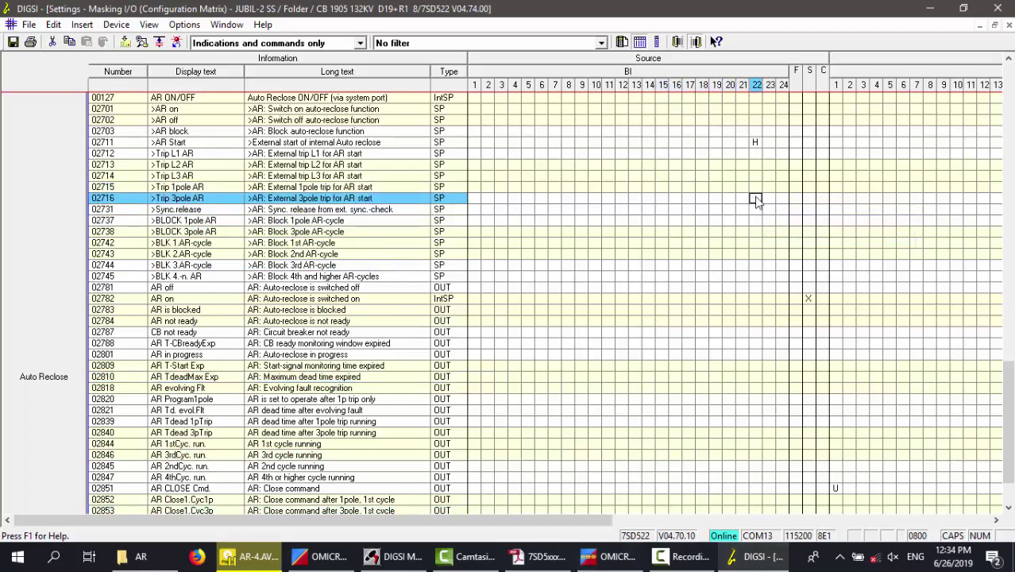
left_click(755, 191)
right_click(756, 192)
left_click(763, 200)
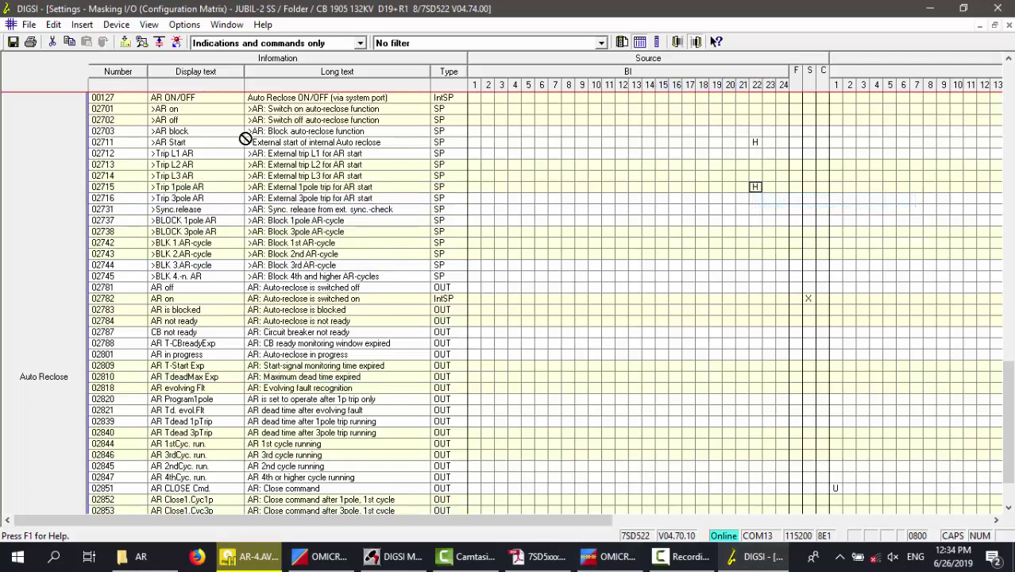
- Download the changed masking to the relay, entering the parameter set password
left_click(125, 46)
type("000")
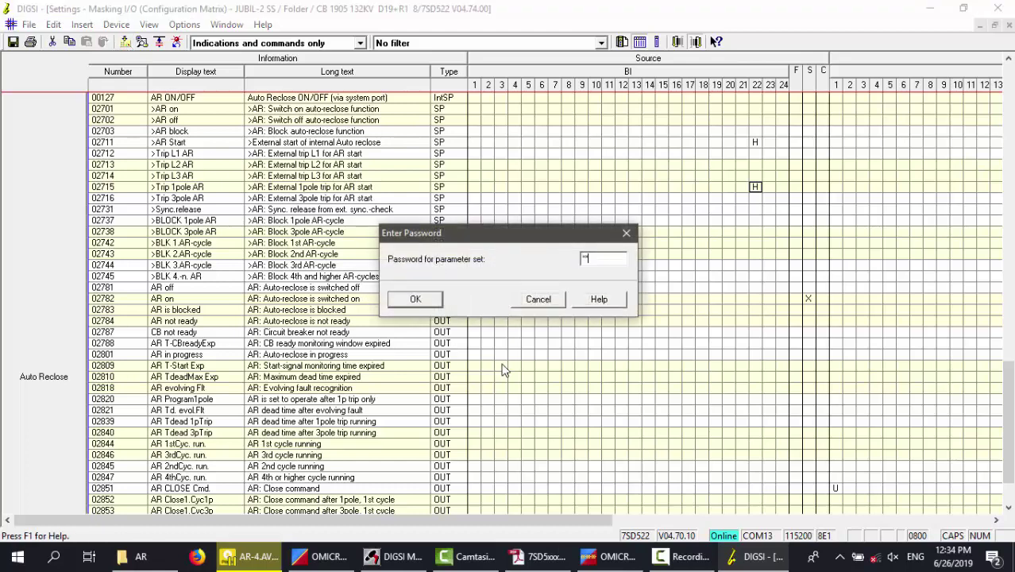
key("Return")
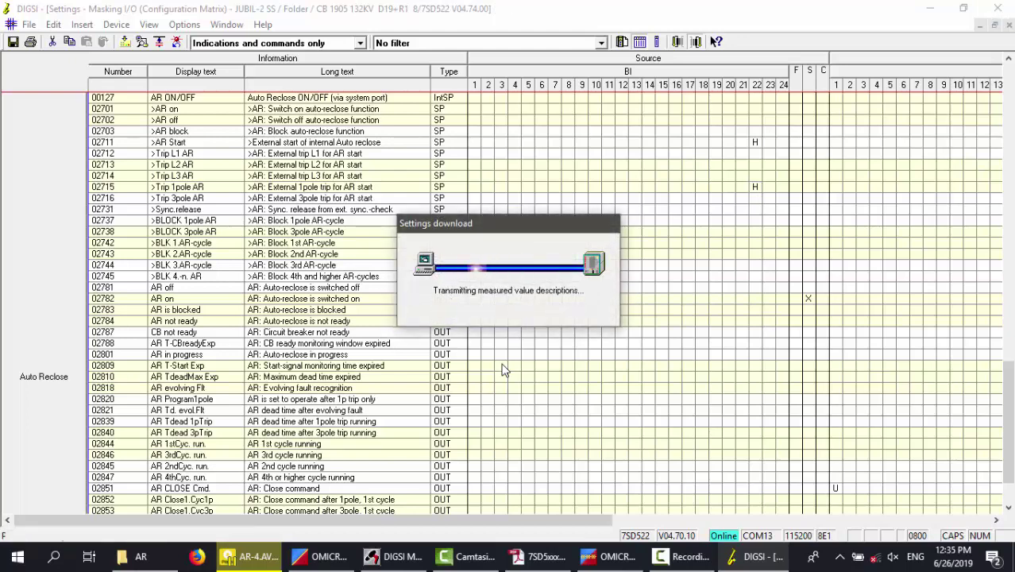
left_click(502, 369)
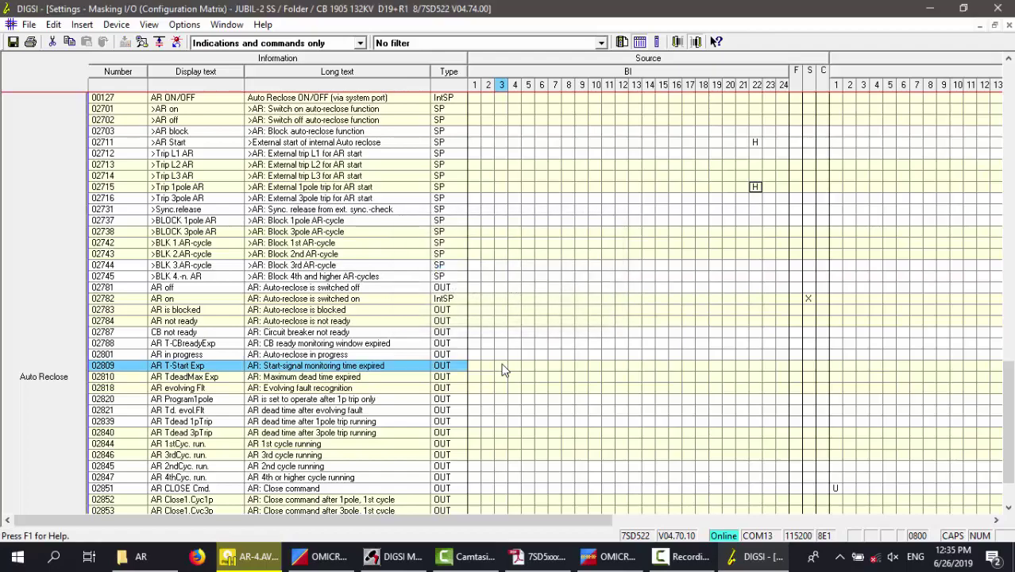
- Run the sequence in OMICRON State Sequencer with 1-pole initiation only, and return to the DIGSI matrix
left_click(612, 556)
left_click(203, 62)
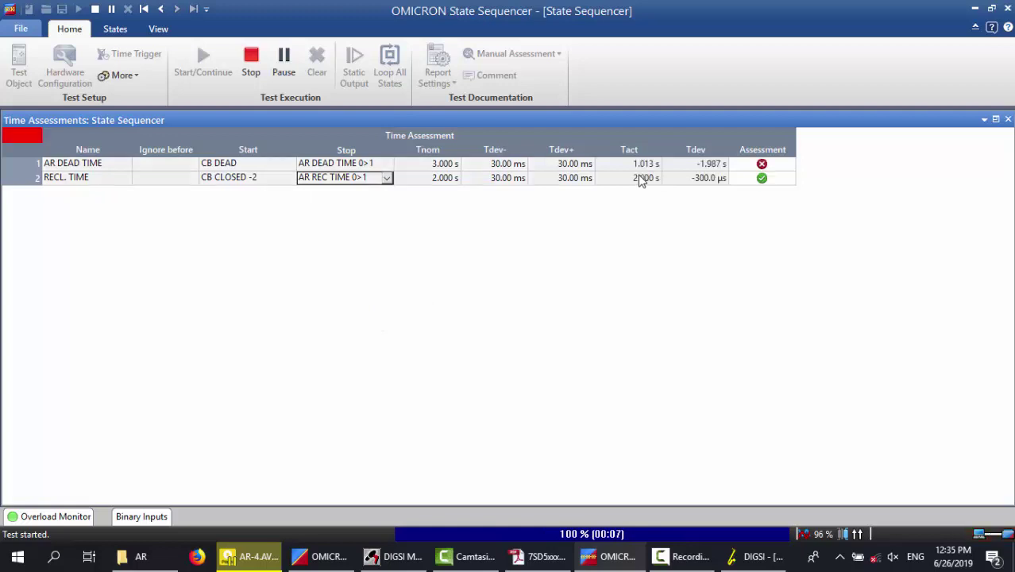
left_click(761, 550)
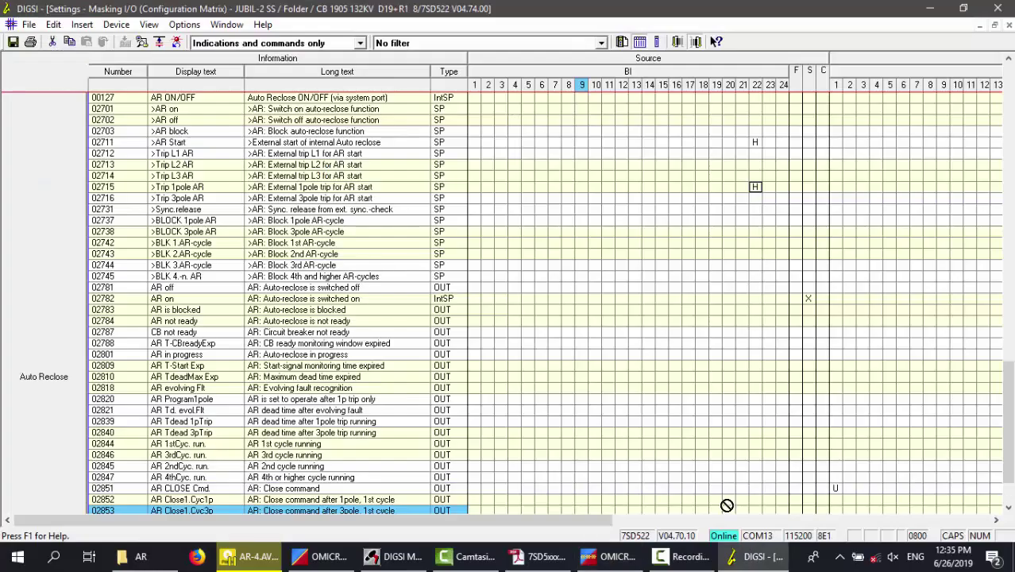
- Examine the 1-pole and 3-pole dead times in the 1st AR-cycle settings, and close the Auto Reclose settings
right_click(32, 242)
left_click(79, 312)
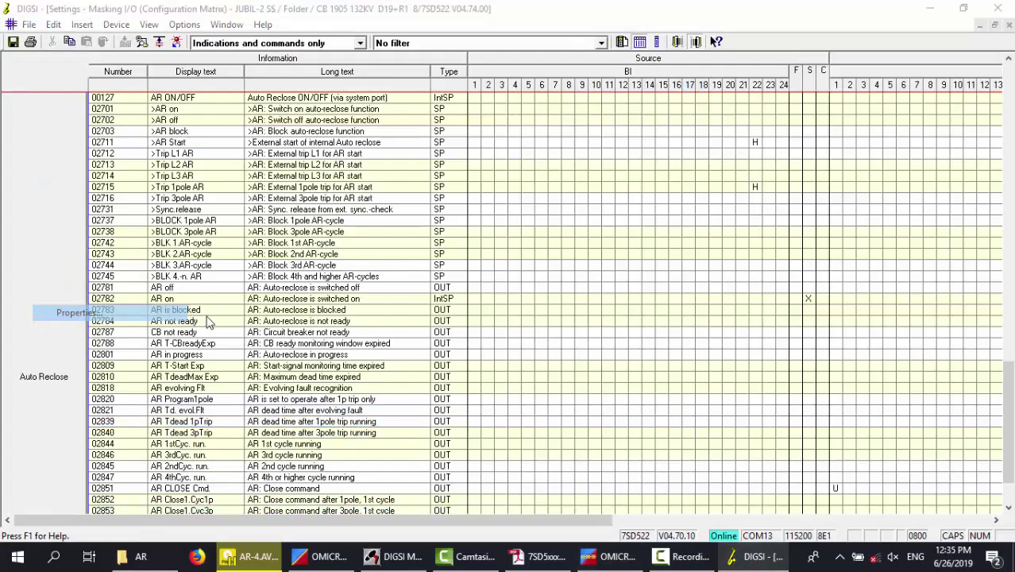
left_click(345, 162)
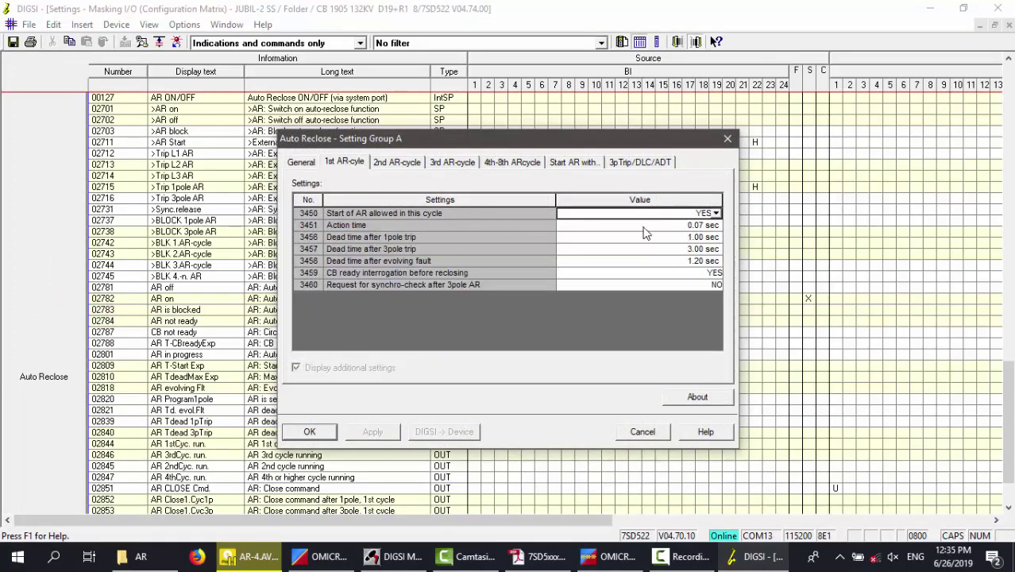
left_click(674, 237)
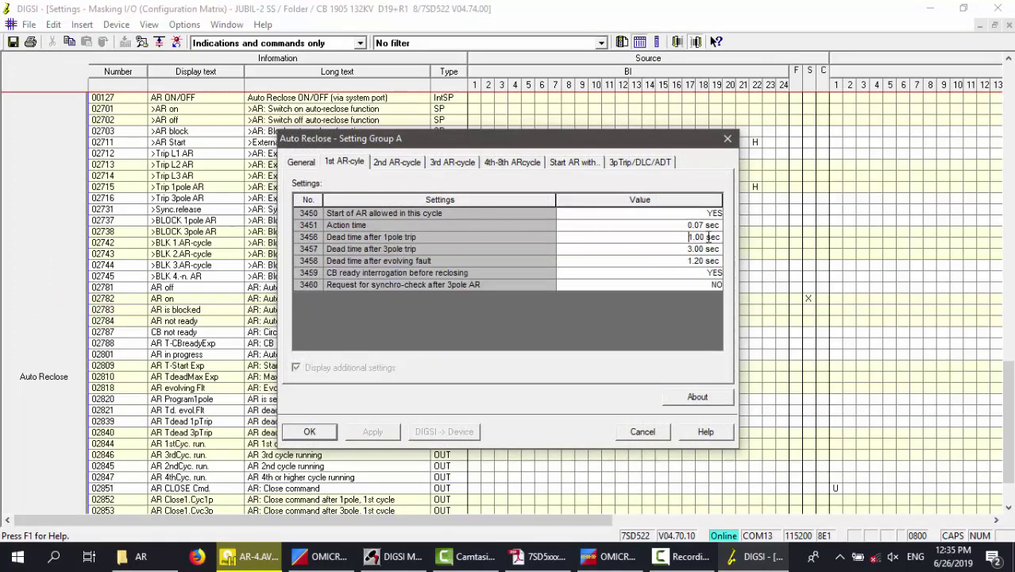
double_click(699, 238)
left_click(724, 139)
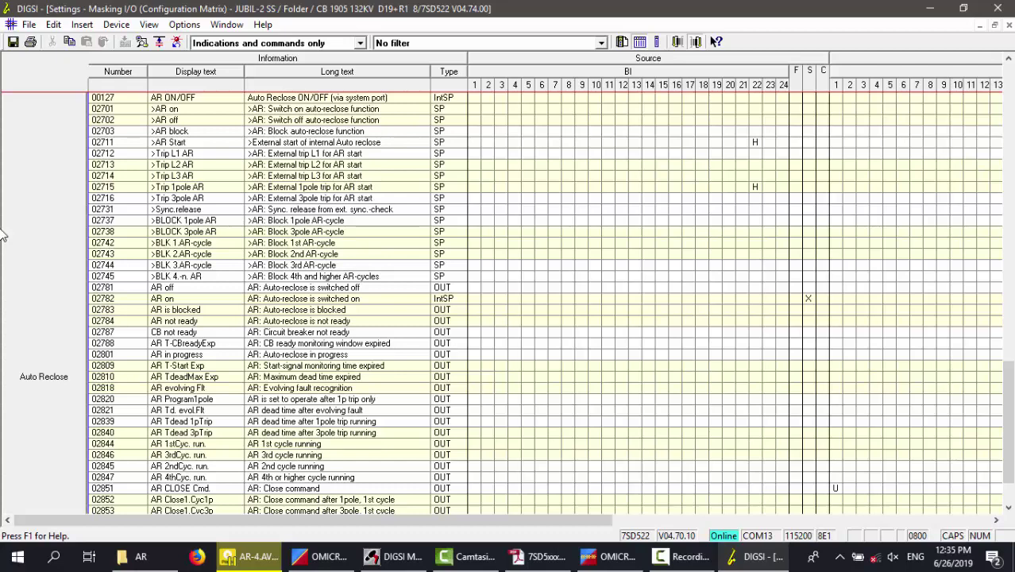
- Expand the P.System Data 2 group to examine its manual close and circuit breaker binary input assignments, and collapse it
double_click(37, 199)
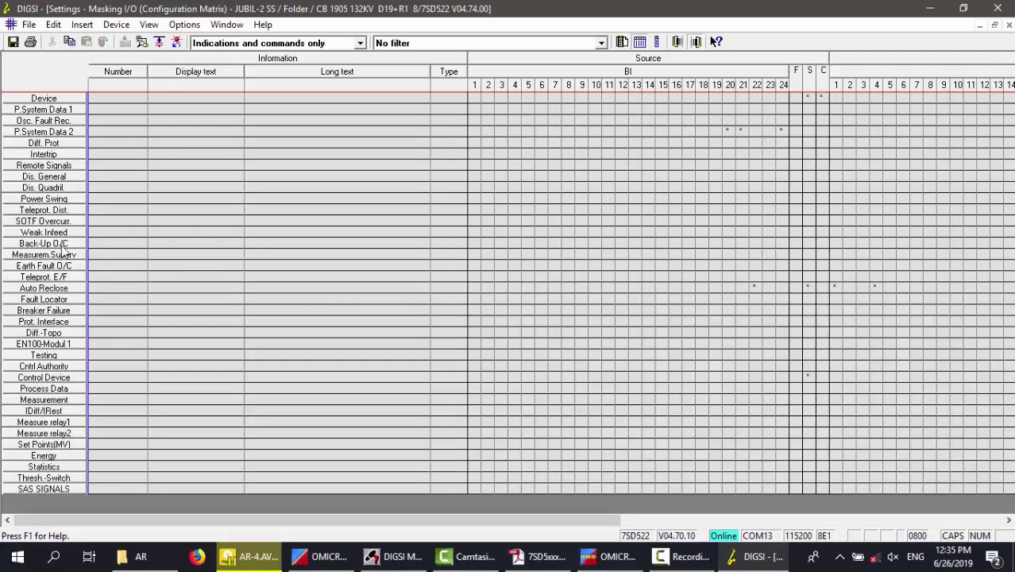
double_click(74, 131)
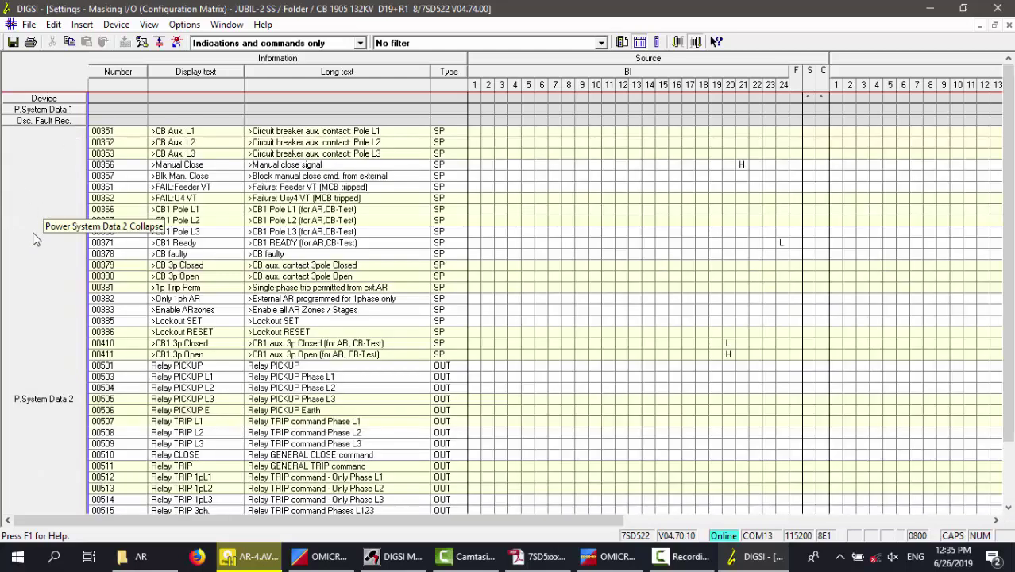
scroll(25, 261, "down", 1)
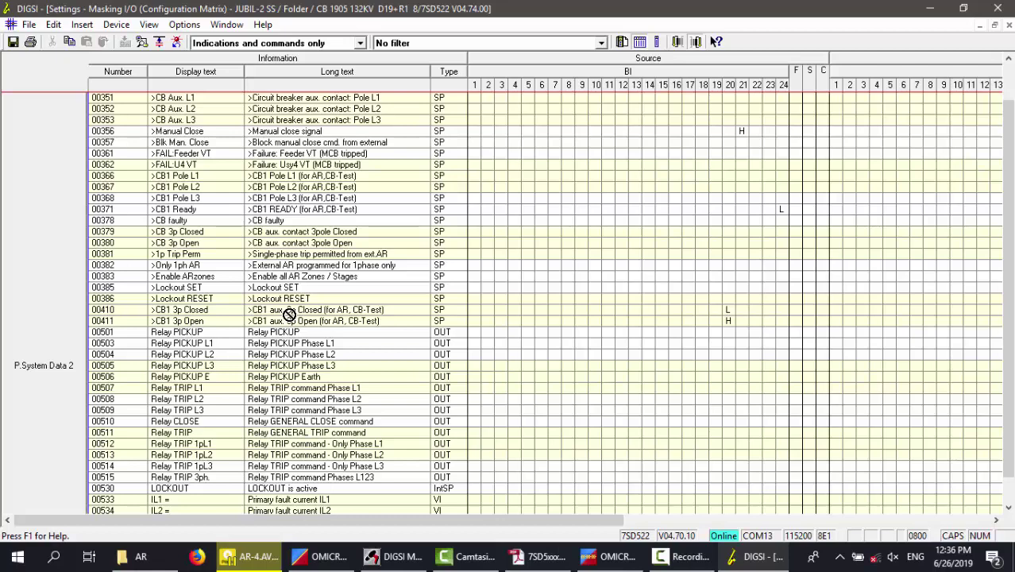
double_click(55, 220)
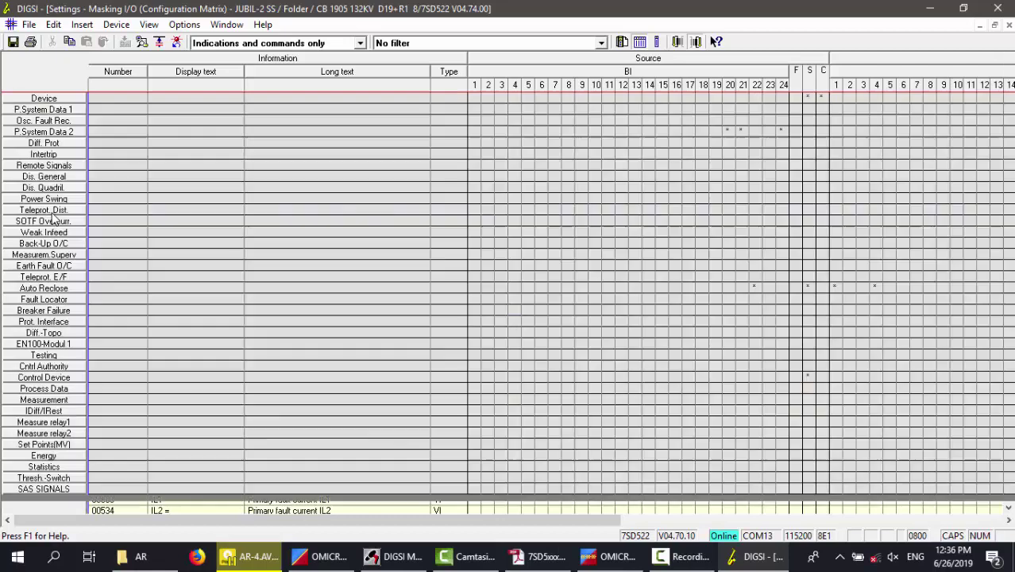
- Expand the Auto Reclose group and open its general settings at the AR blocking duration after manual close
double_click(74, 288)
scroll(50, 288, "down", 5)
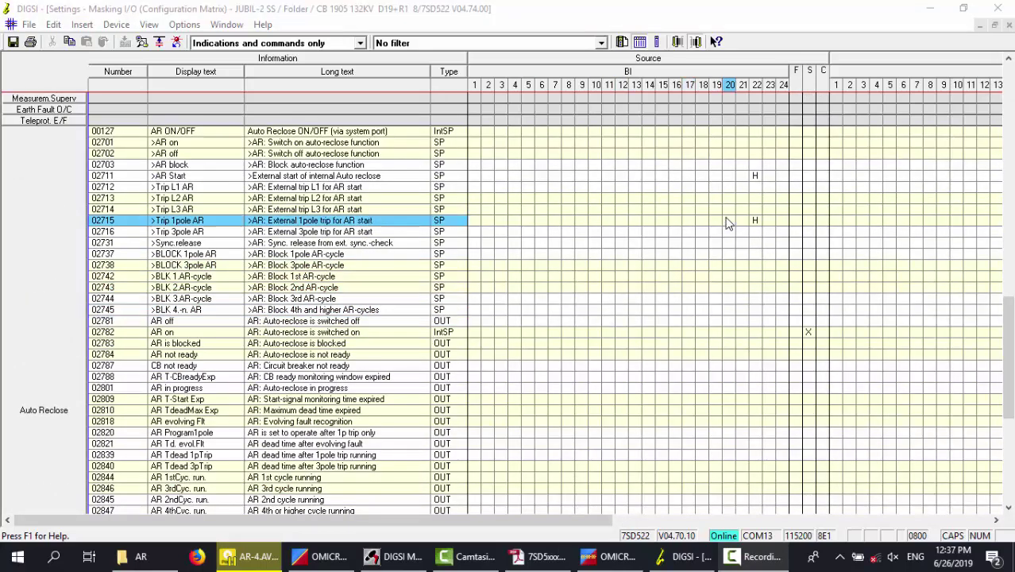
right_click(46, 169)
left_click(63, 240)
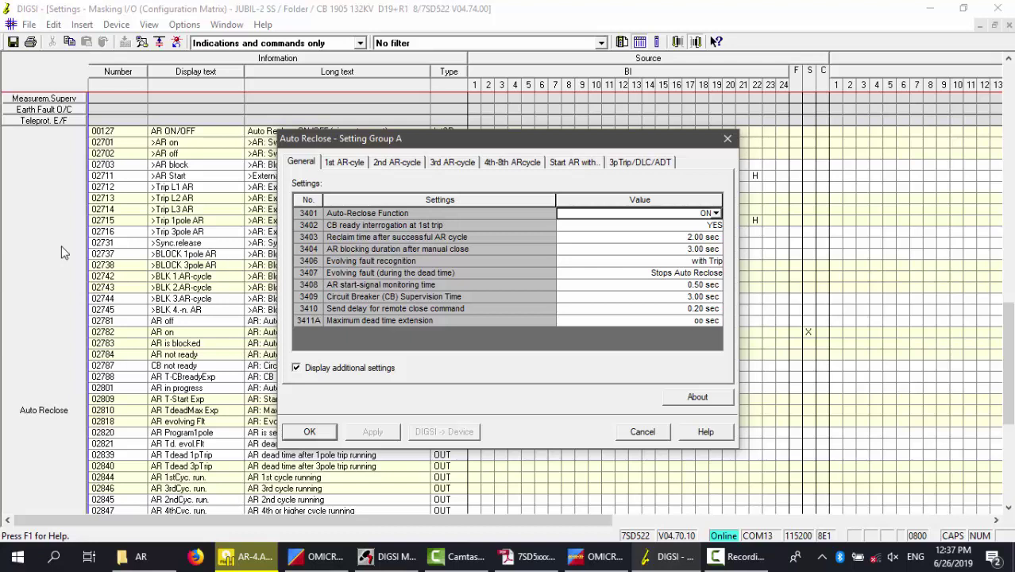
key("Down")
key("Down")
key("Down")
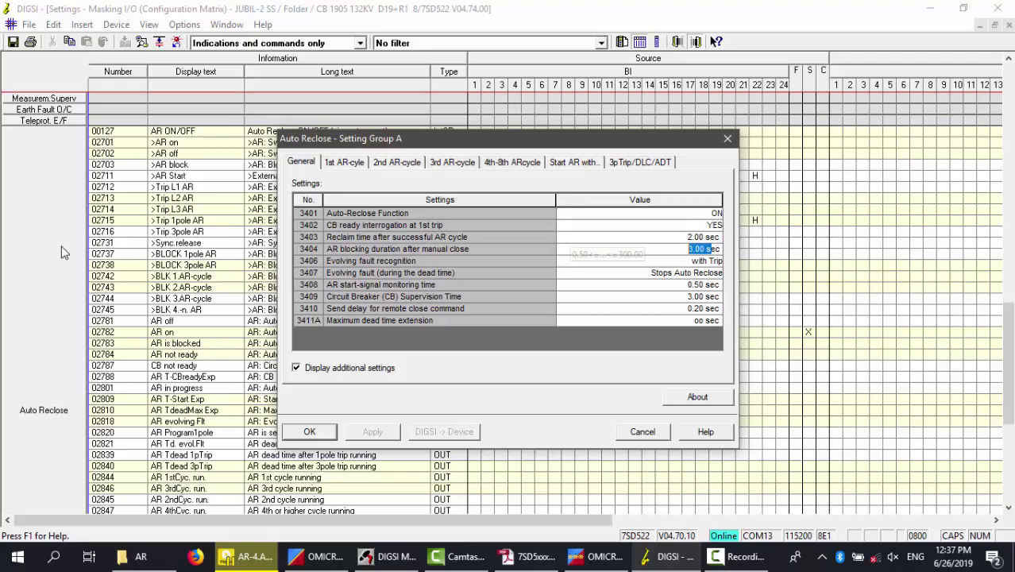
- Close the Auto Reclose settings and open the Line Status settings of the P.System Data 2 group
key("Return")
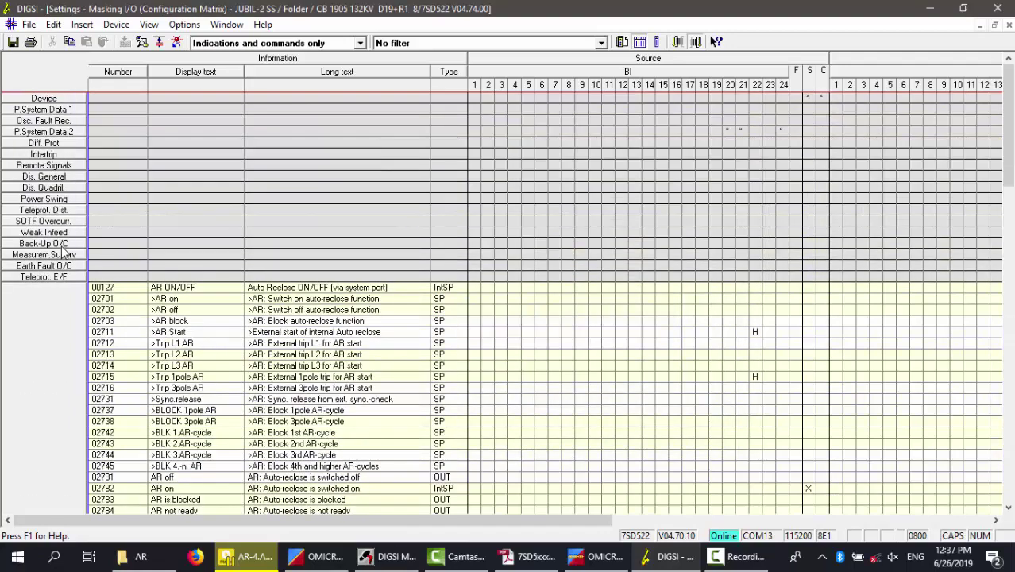
key("shift+F10")
key("Down")
key("Down")
key("Down")
key("Down")
key("Down")
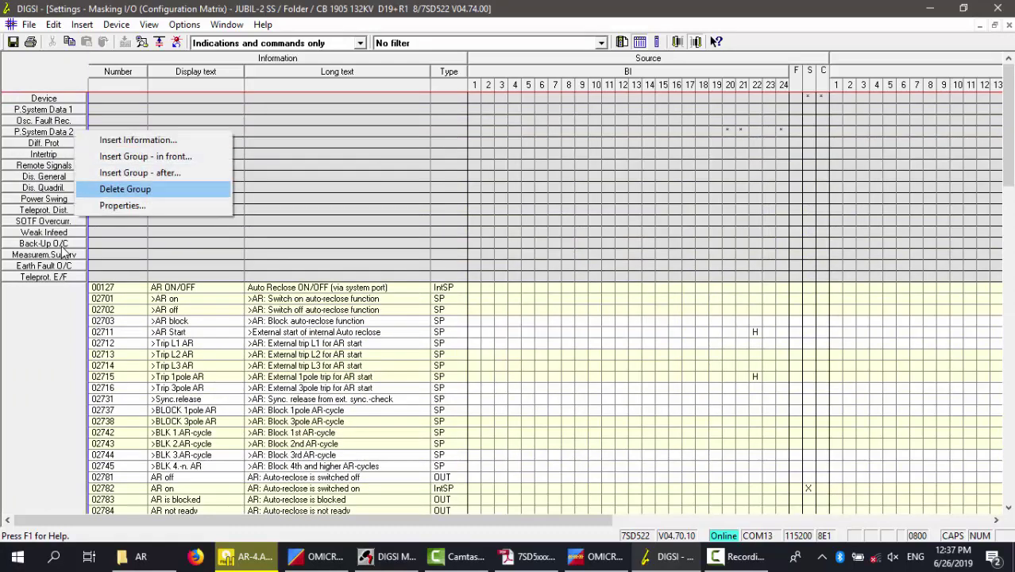
key("Return")
key("ctrl+Tab")
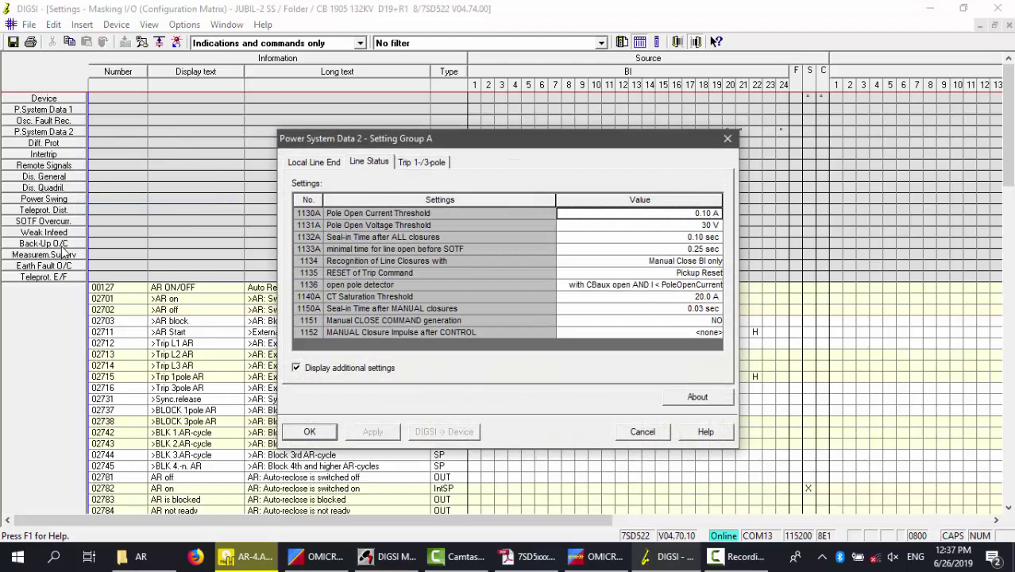
- Examine the line closure recognition setting and the seal-in time after manual closures, and close the Power System Data 2 settings
key("Down")
key("Down")
key("Down")
key("Down")
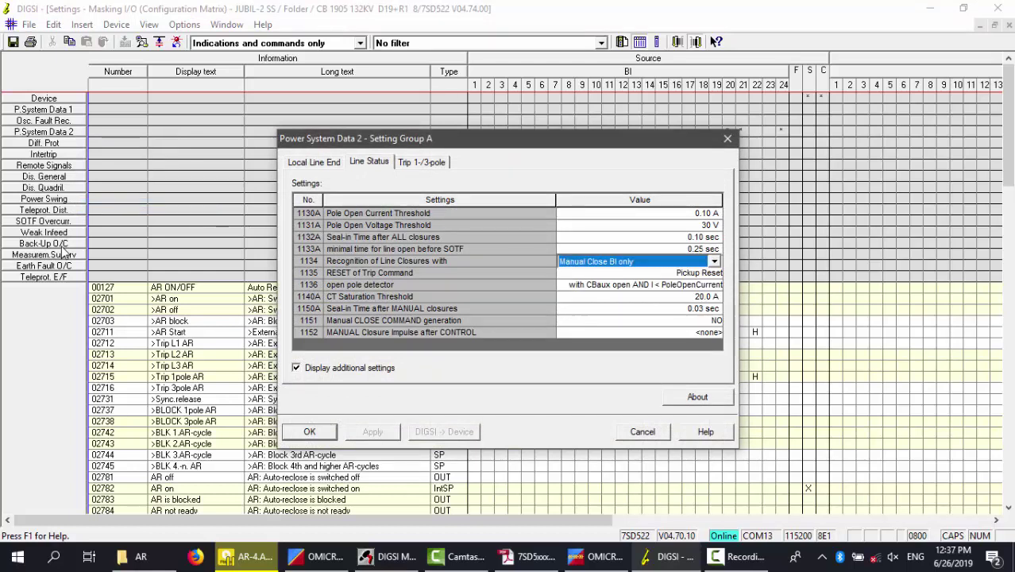
key("Down")
key("Down")
key("Down")
key("Down")
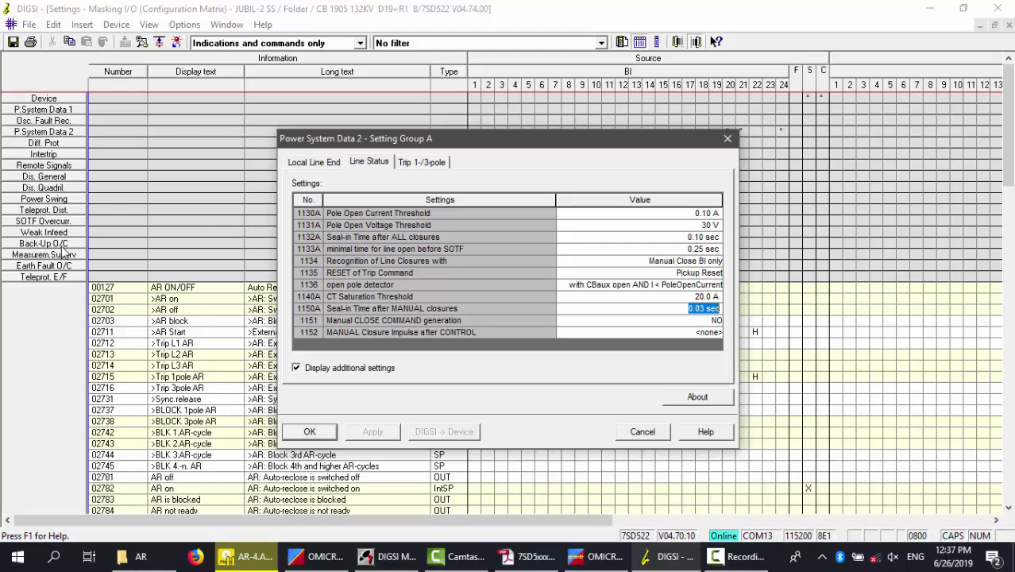
key("Escape")
- Expand the P.System Data 2 group to check the binary input assigned to >Manual Close, and collapse it
scroll(64, 251, "down", 1)
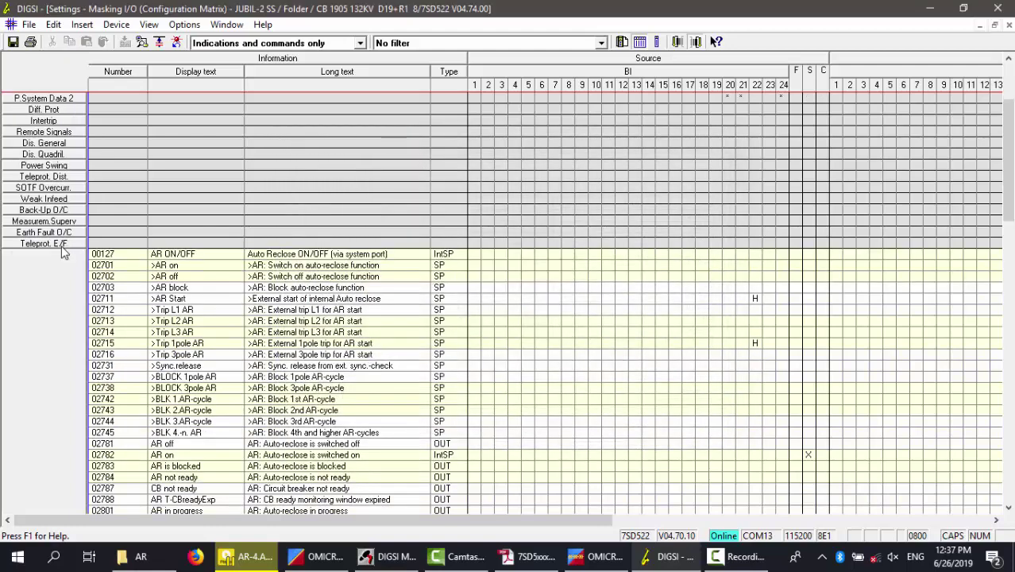
scroll(64, 251, "up", 1)
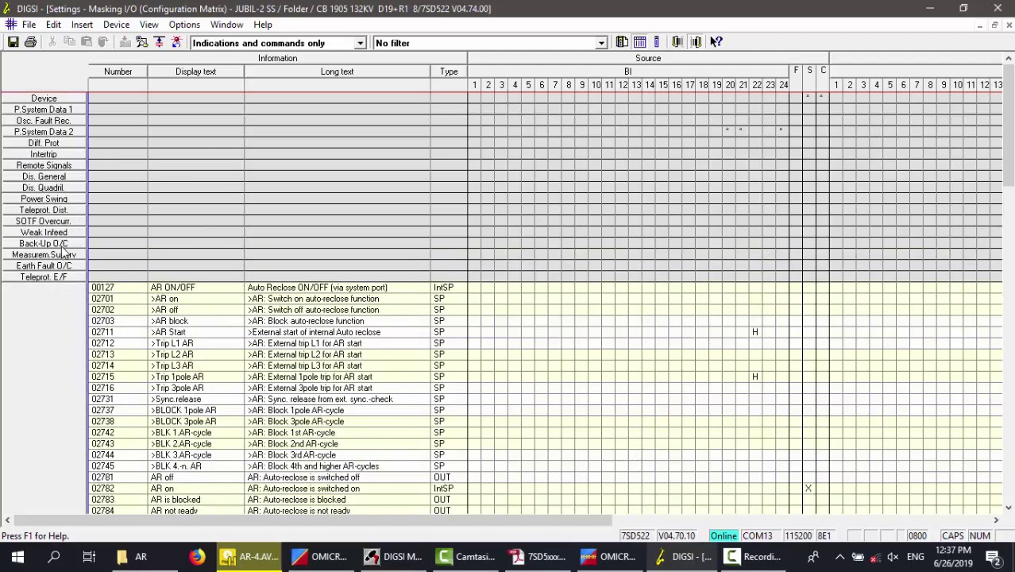
left_click(44, 131)
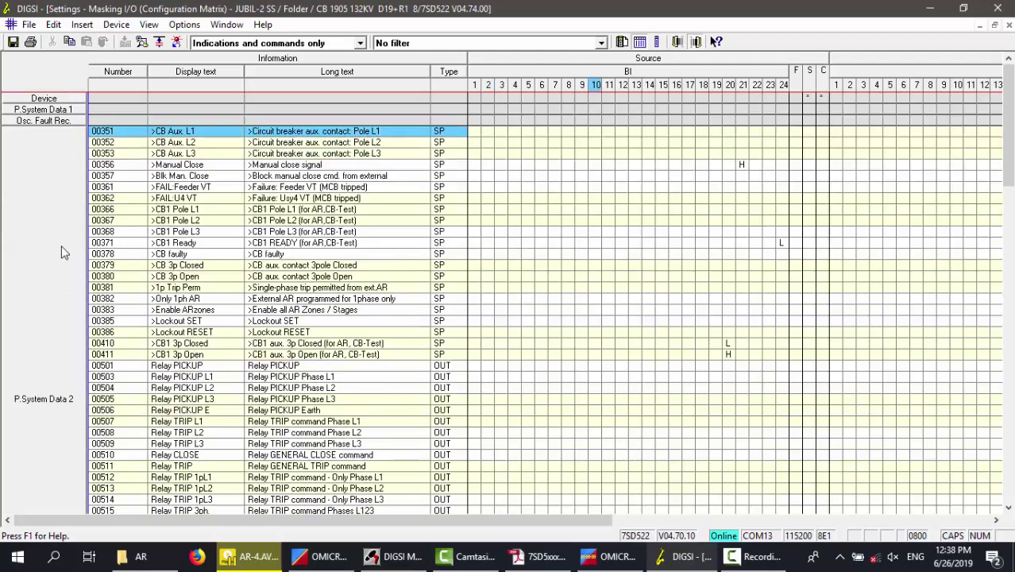
left_click(514, 165)
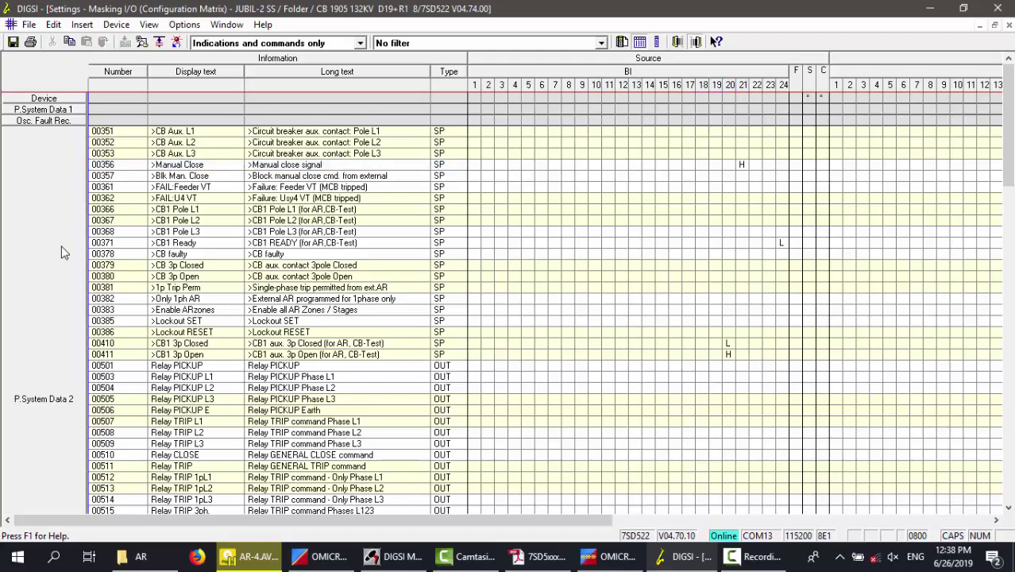
double_click(64, 252)
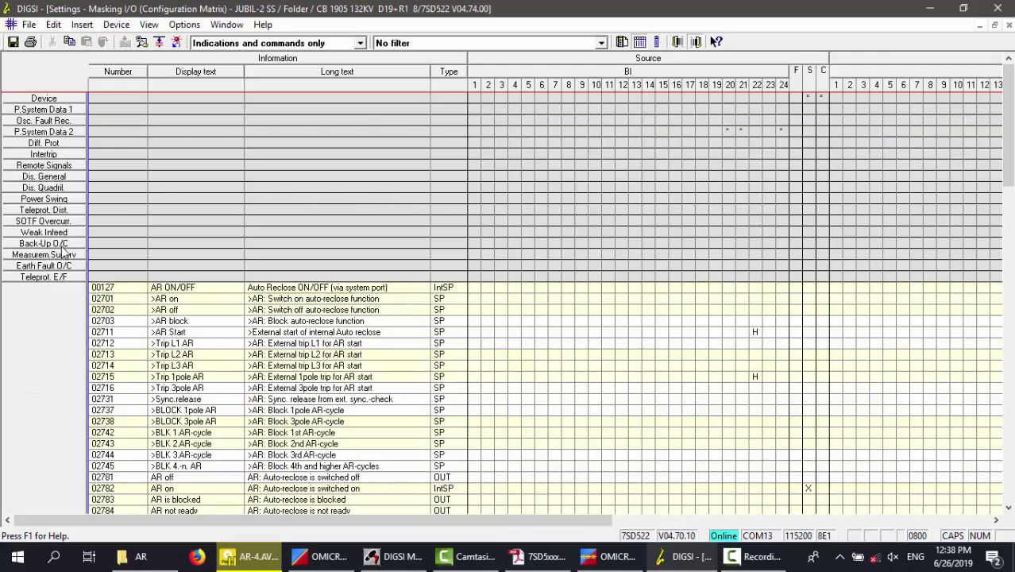
- In the Auto Reclose group, clear AR successful from binary output 4 and assign AR is blocked to it as unlatched
scroll(64, 253, "down", 3)
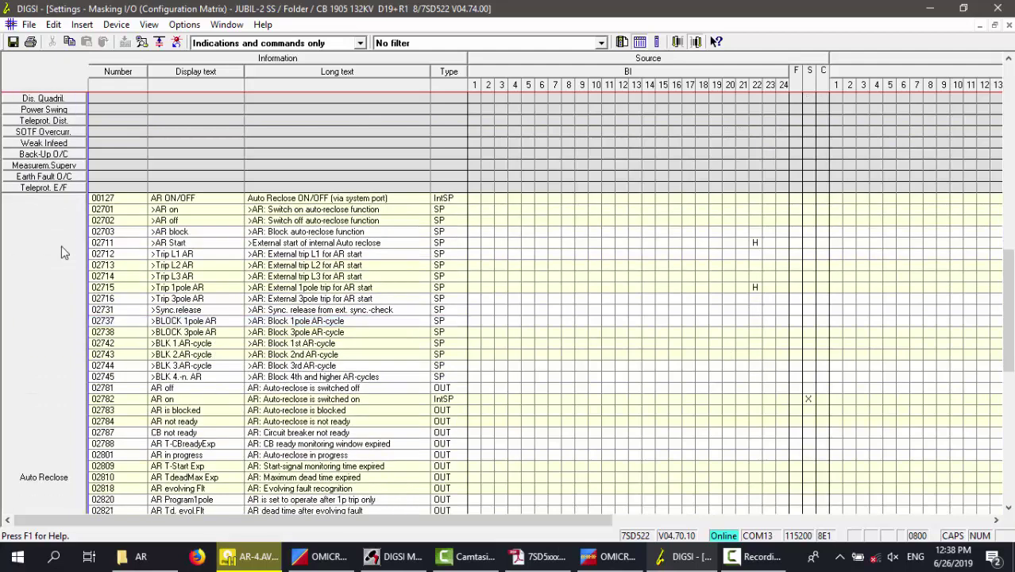
scroll(64, 253, "down", 2)
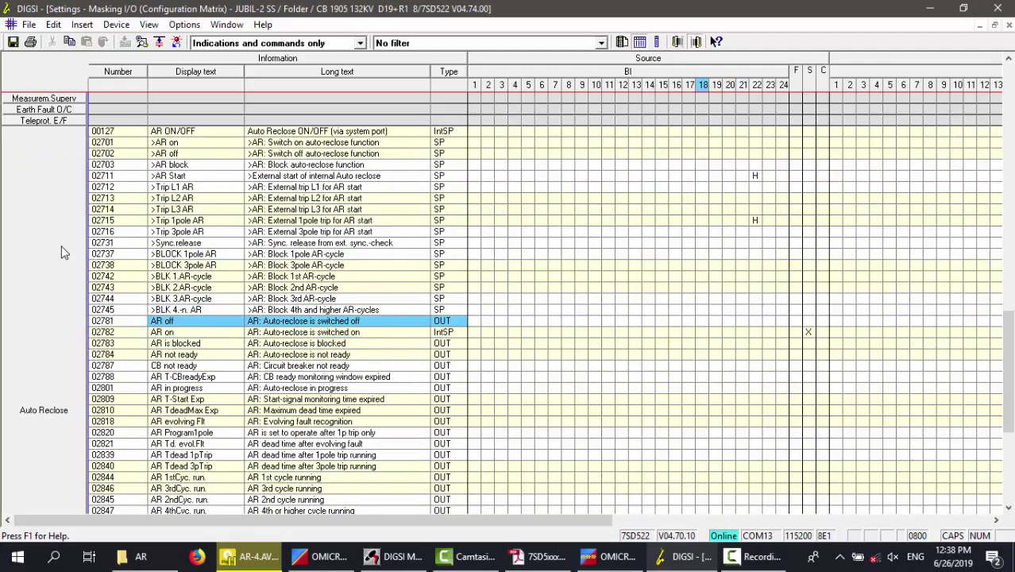
scroll(64, 253, "down", 9)
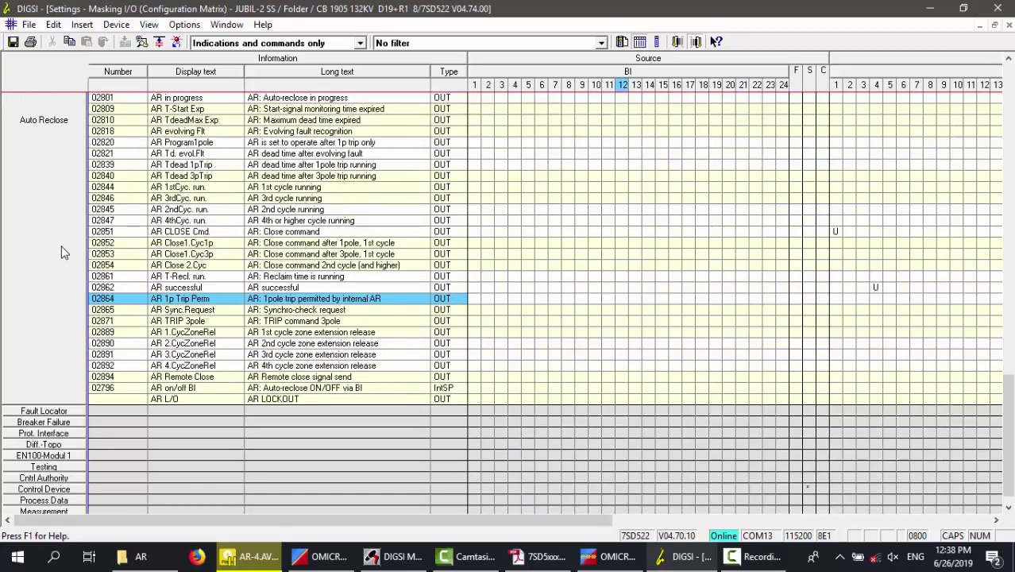
scroll(64, 252, "up", 3)
scroll(64, 253, "right", 3)
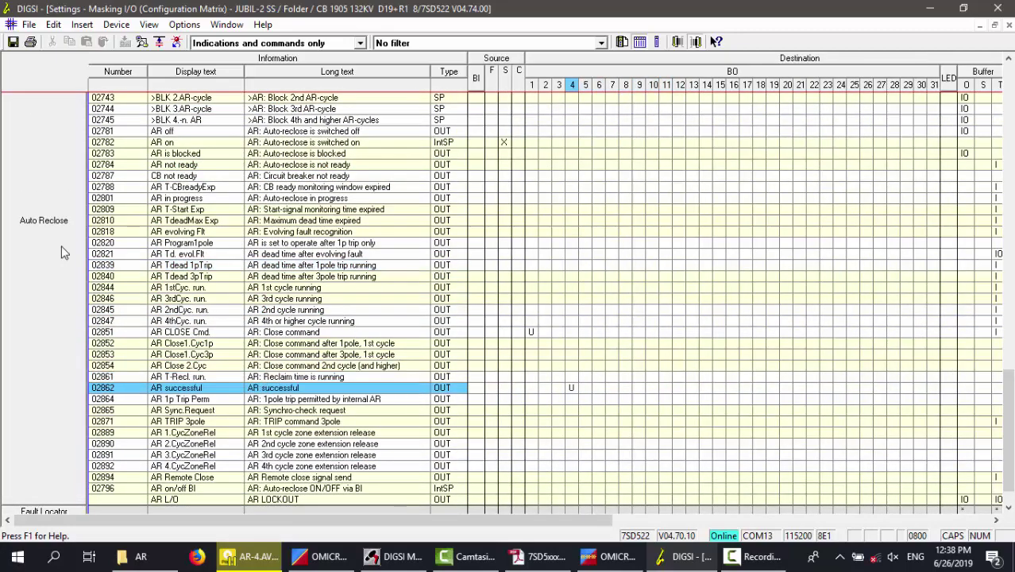
key("shift+F10")
key("Up")
key("Return")
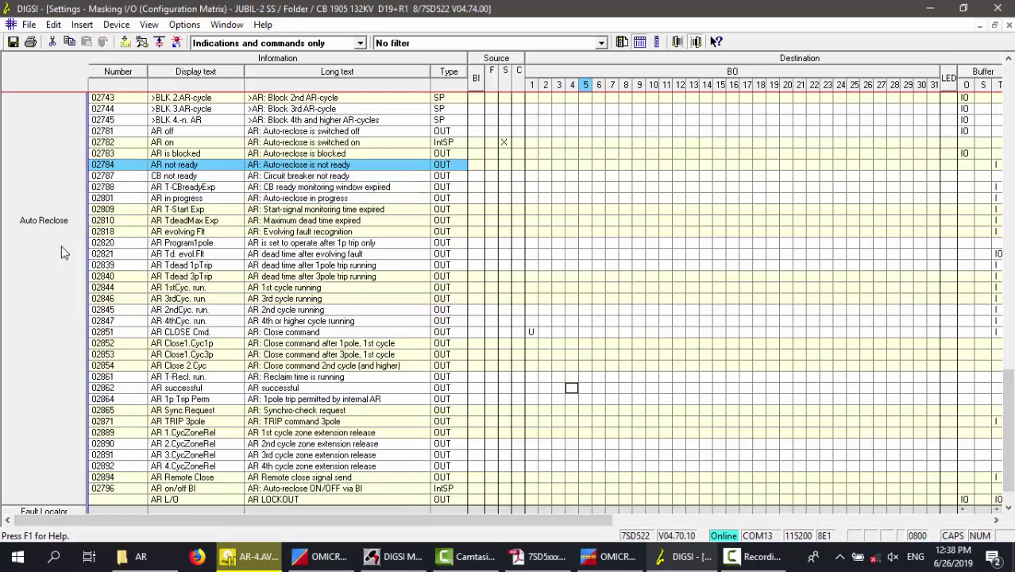
right_click(572, 153)
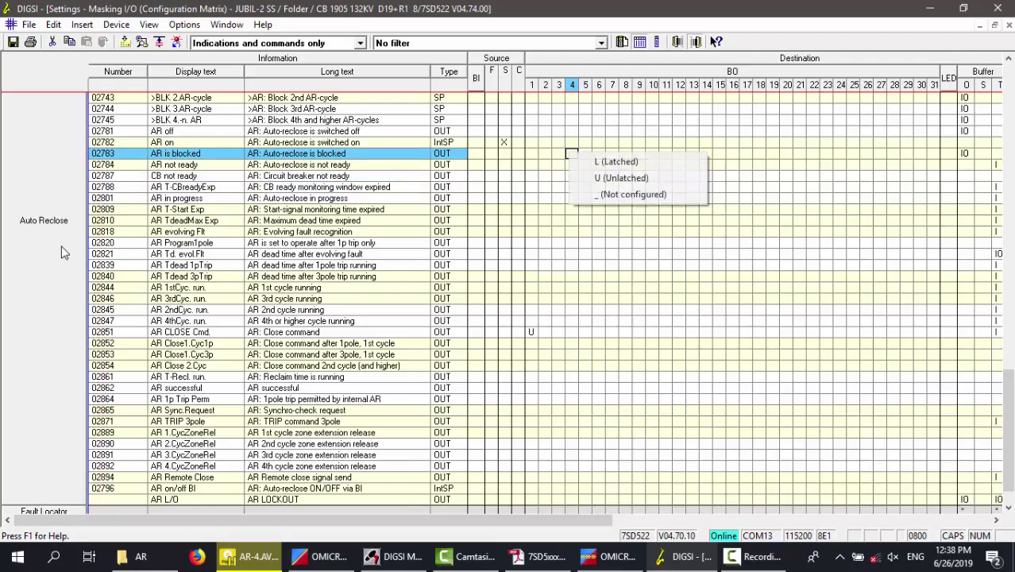
left_click(628, 180)
- Download the changed settings to the device, entering the parameter set password
key("ctrl+s")
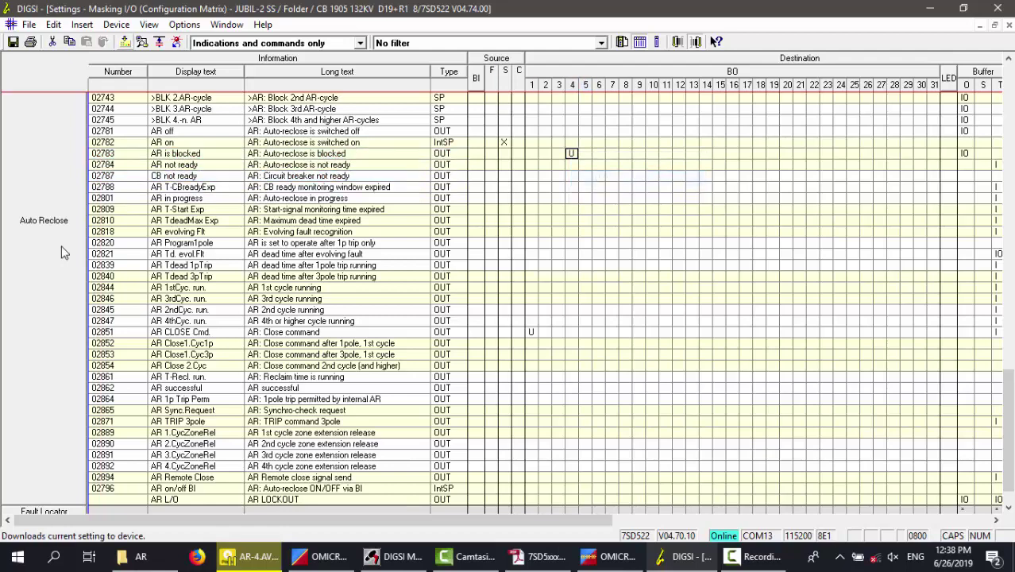
type("000000")
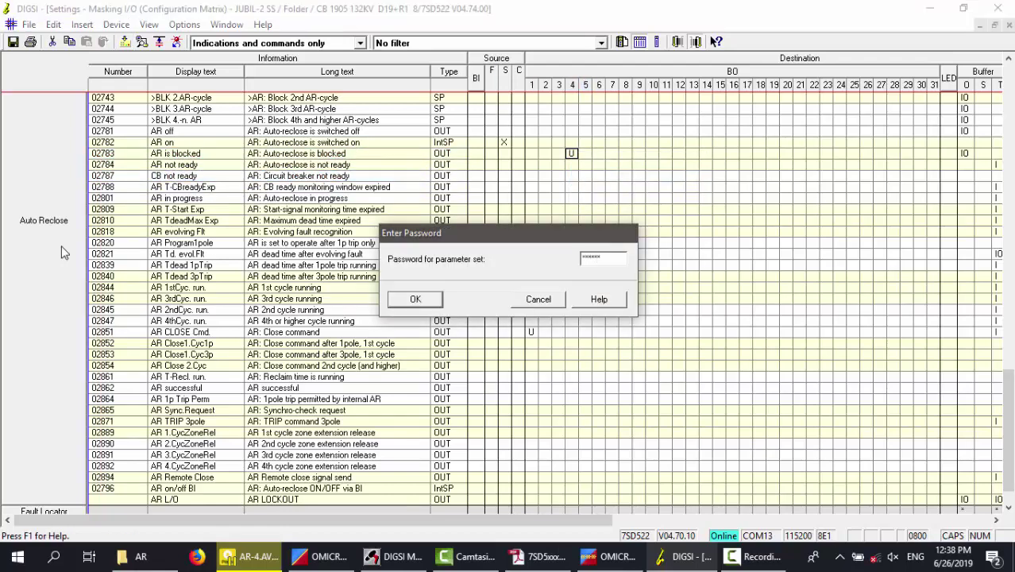
key("Return")
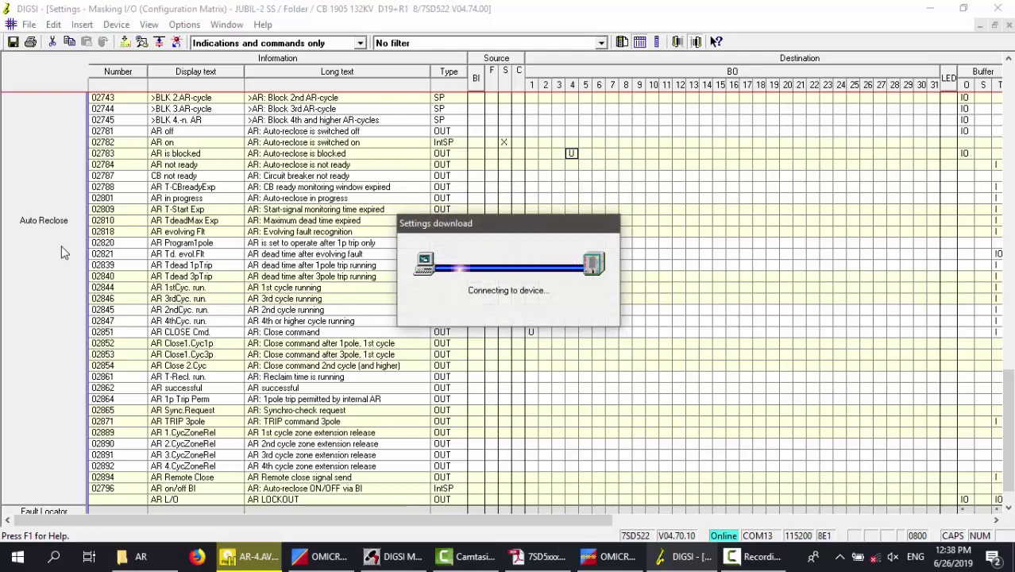
- Switch to OMICRON State Sequencer and open the binary outputs in the hardware configuration
key("alt+Tab")
key("ctrl+shift+c")
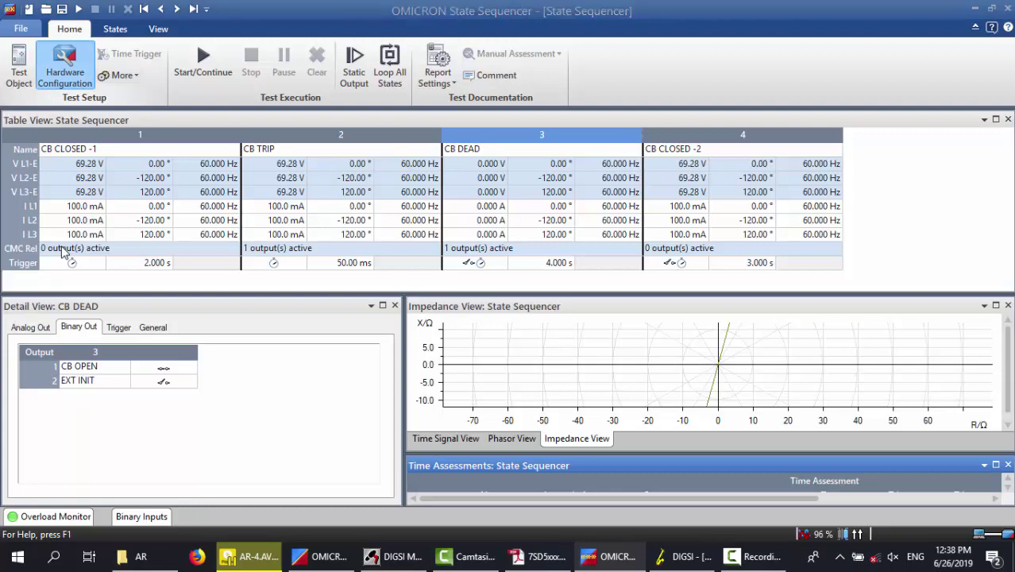
key("ctrl+Tab")
key("ctrl+Tab")
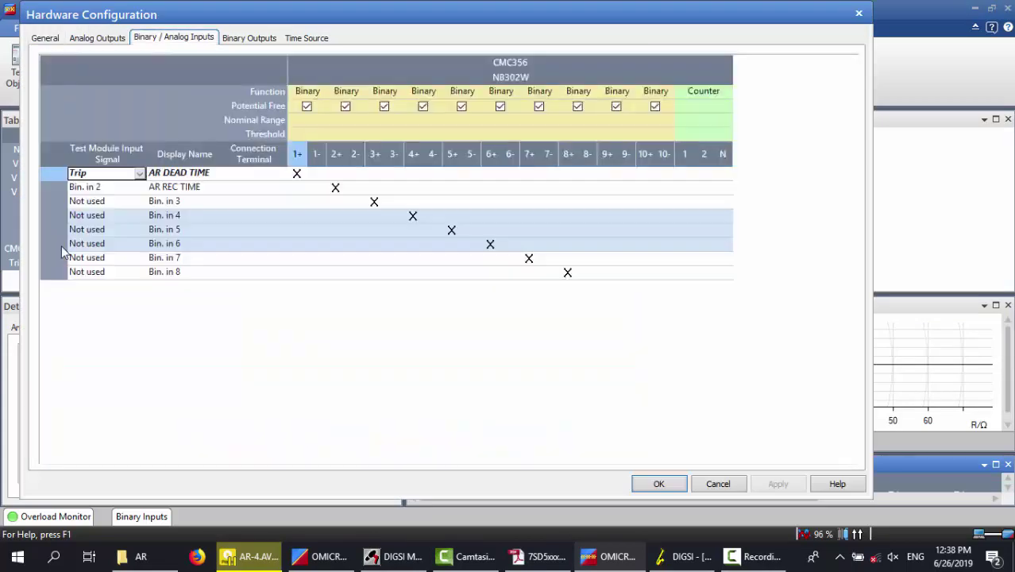
key("ctrl+Tab")
key("Down")
key("Down")
key("Down")
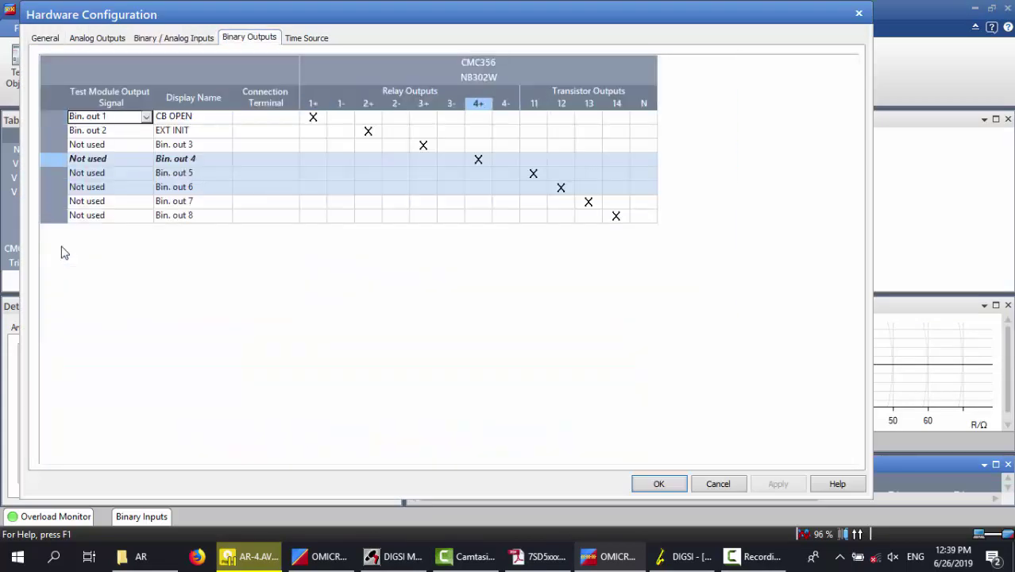
- Set the third binary output's signal to Bin. out 3, name it MC CMD, and apply the change
key("Up")
key("alt+Down")
key("Down")
key("Down")
key("Down")
key("Down")
key("Down")
key("Down")
key("Down")
key("Down")
key("Down")
key("Down")
key("Down")
key("Down")
key("Down")
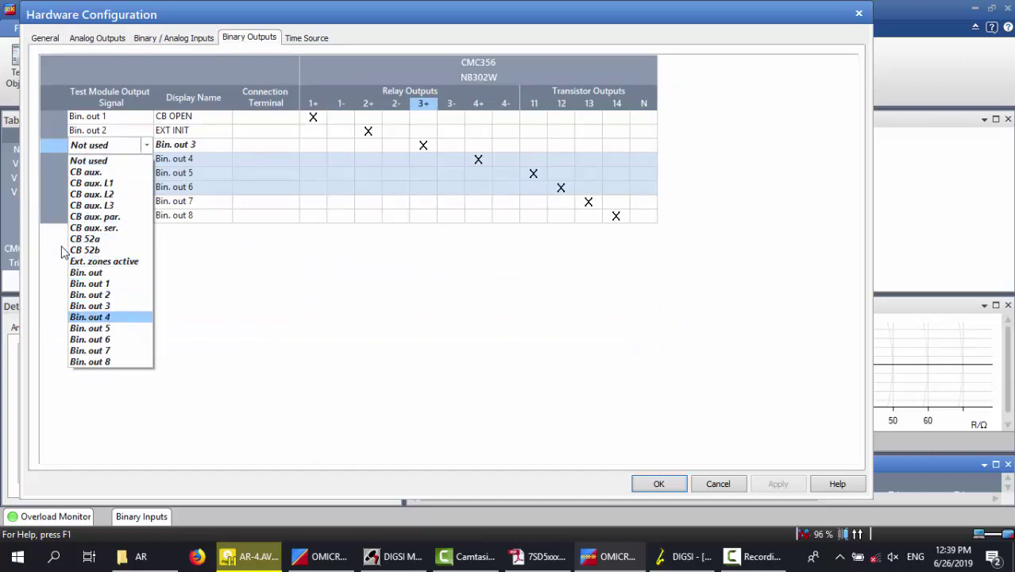
key("Up")
key("Return")
key("Tab")
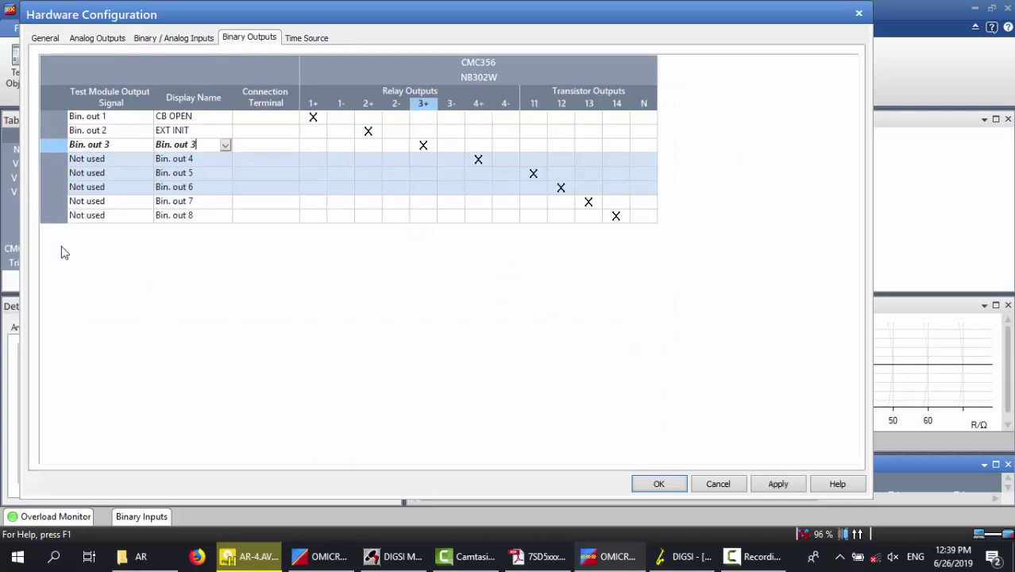
type("MC CMD")
key("Return")
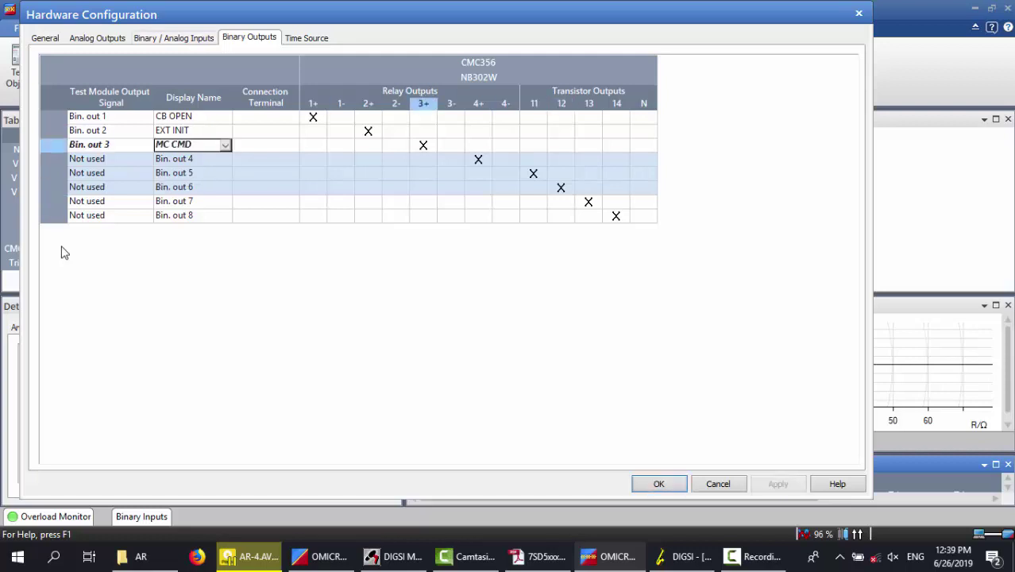
- Rename the second binary input, Bin. in 2, as BLOCKING TIME and close the hardware configuration
key("ctrl+shift+Tab")
key("Down")
key("Tab")
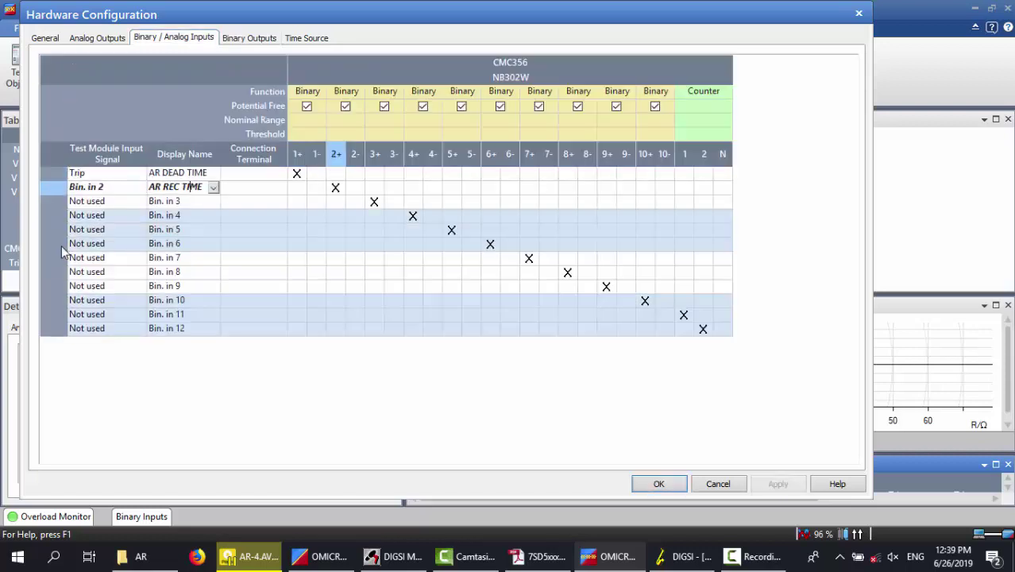
key("F2")
type("BLOC")
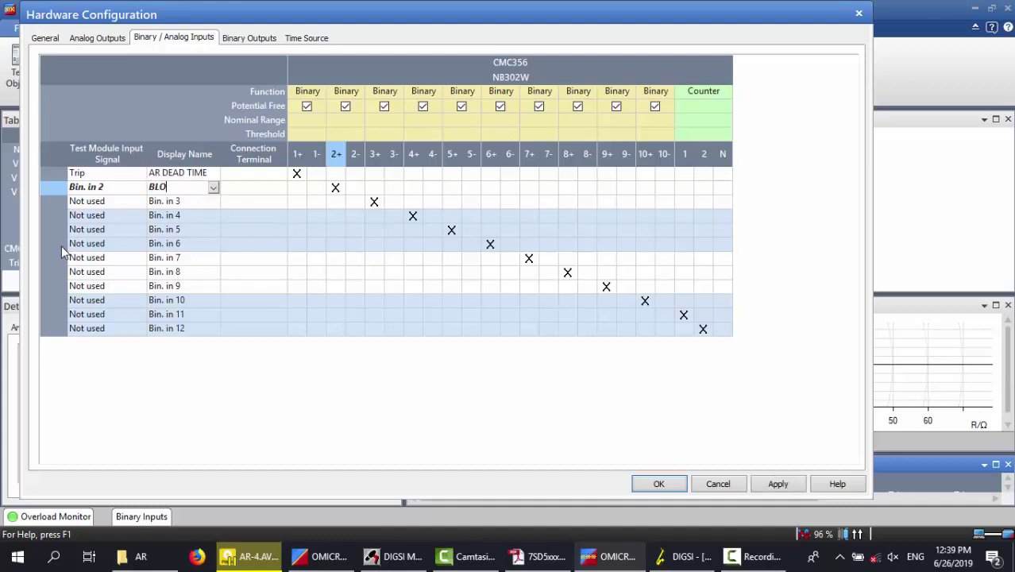
type("KING TIME")
key("Return")
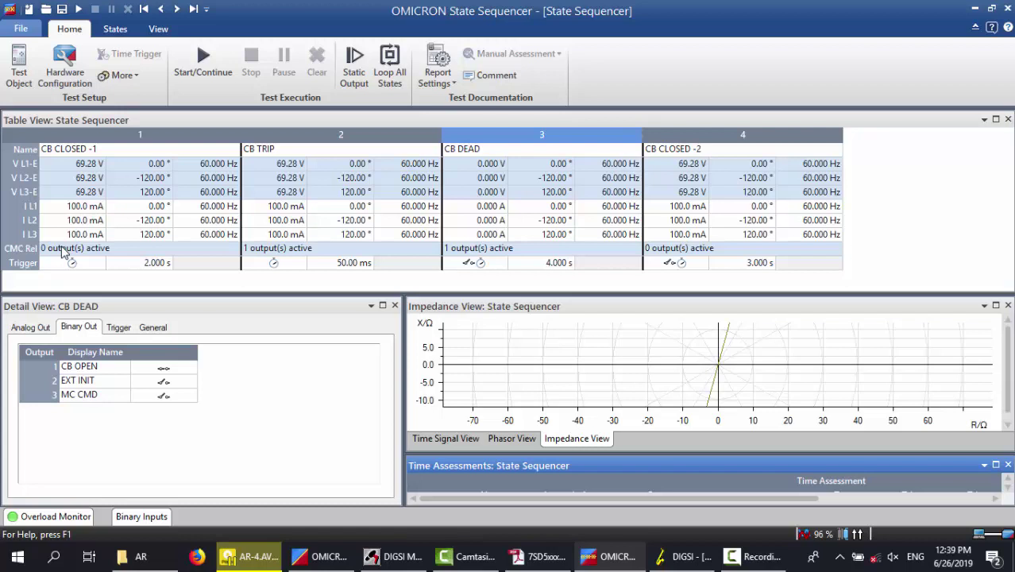
- Rename the first state of the sequence as CBB DEAD-1
left_click(64, 252)
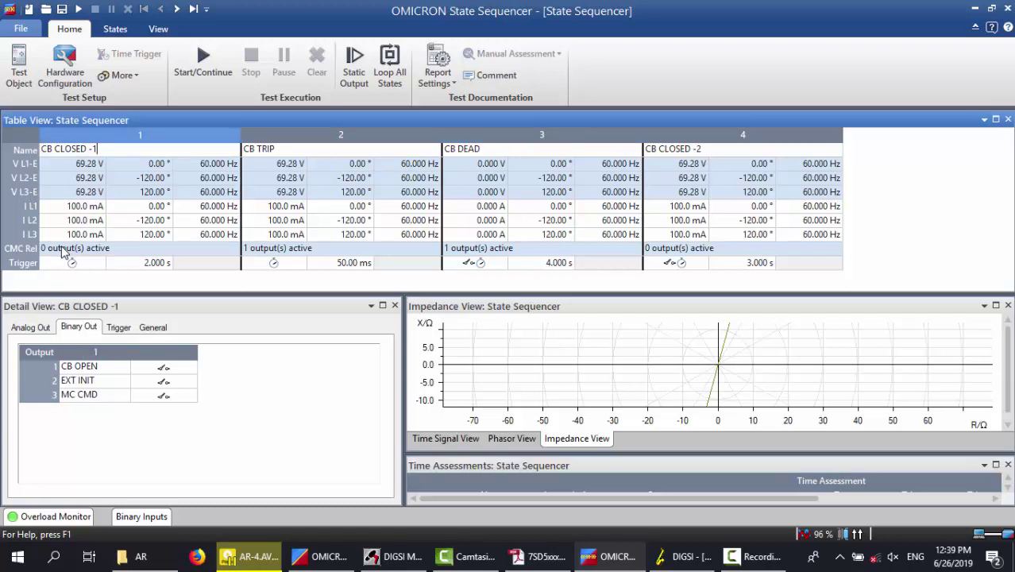
type("CBB DEAD-1")
key("Return")
- Set all three phase voltages of the first state to zero with equal magnitudes
key("Menu")
key("Down")
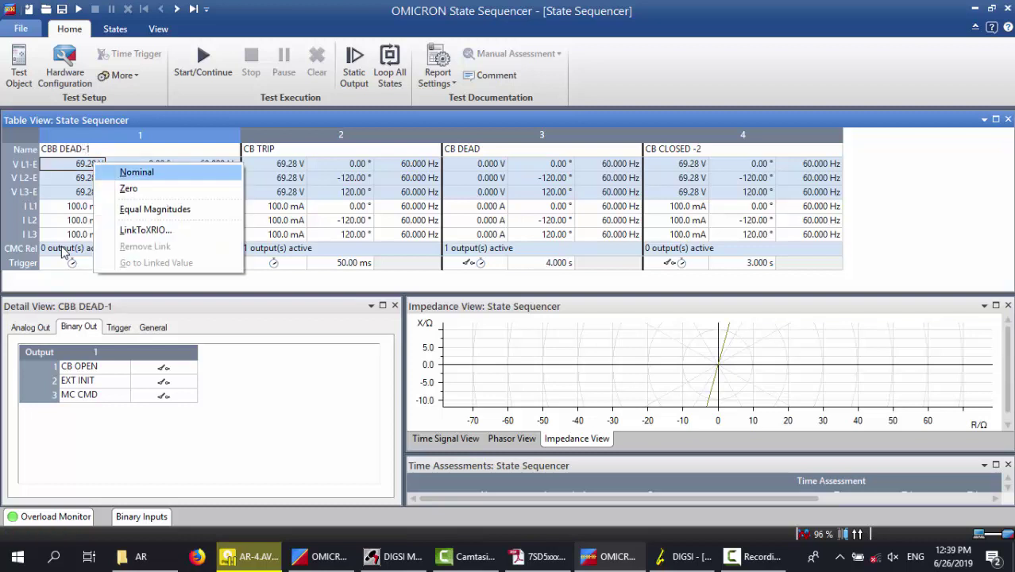
key("Down")
key("Return")
key("Menu")
key("Down")
key("Down")
key("Down")
key("Up")
key("Up")
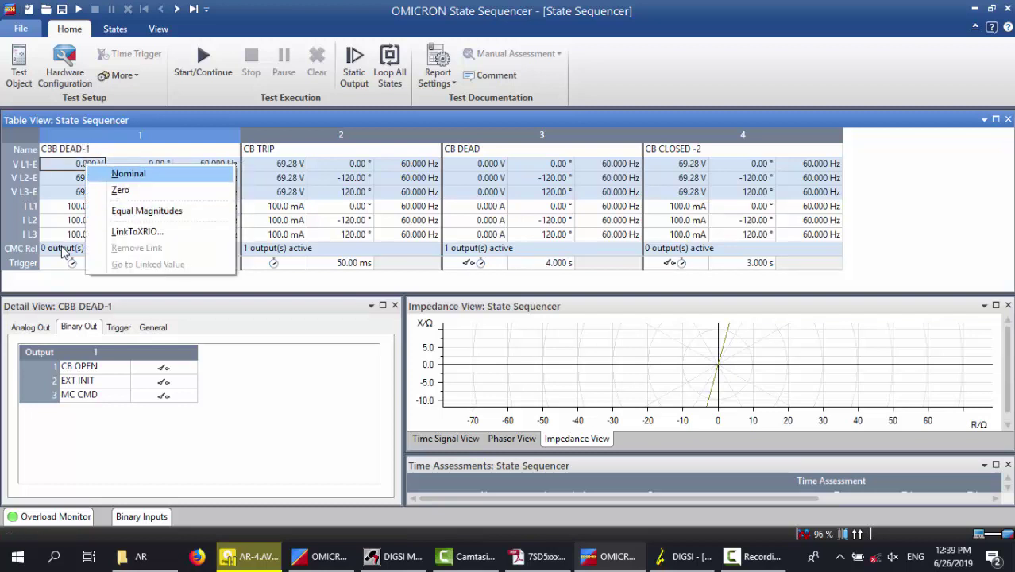
key("Down")
key("Down")
key("Return")
- Set all three phase currents of the first state to zero with equal magnitudes
key("Down")
key("Down")
key("Down")
key("Menu")
key("Down")
key("Down")
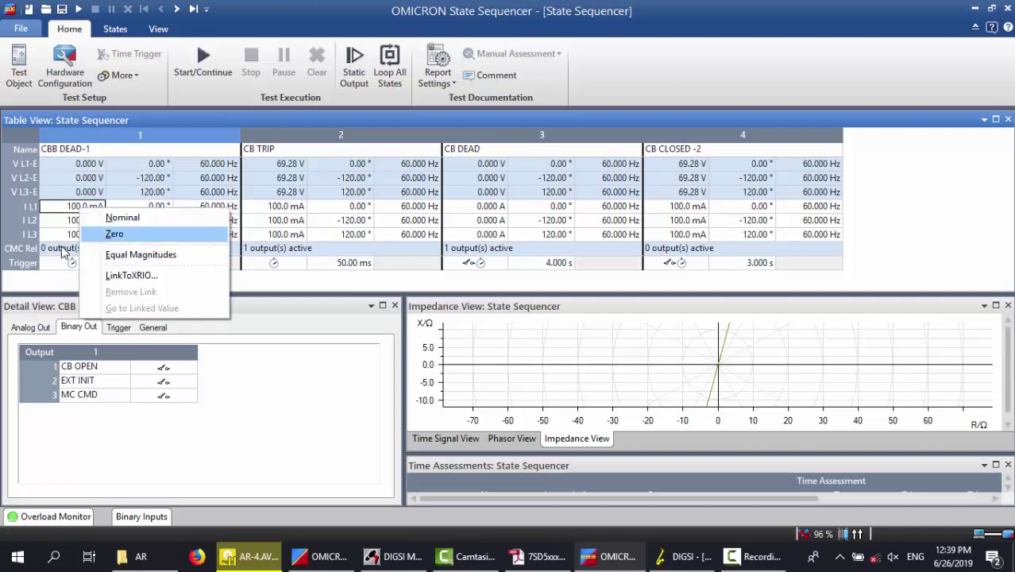
key("Return")
key("Menu")
key("Down")
key("Down")
key("Down")
key("Return")
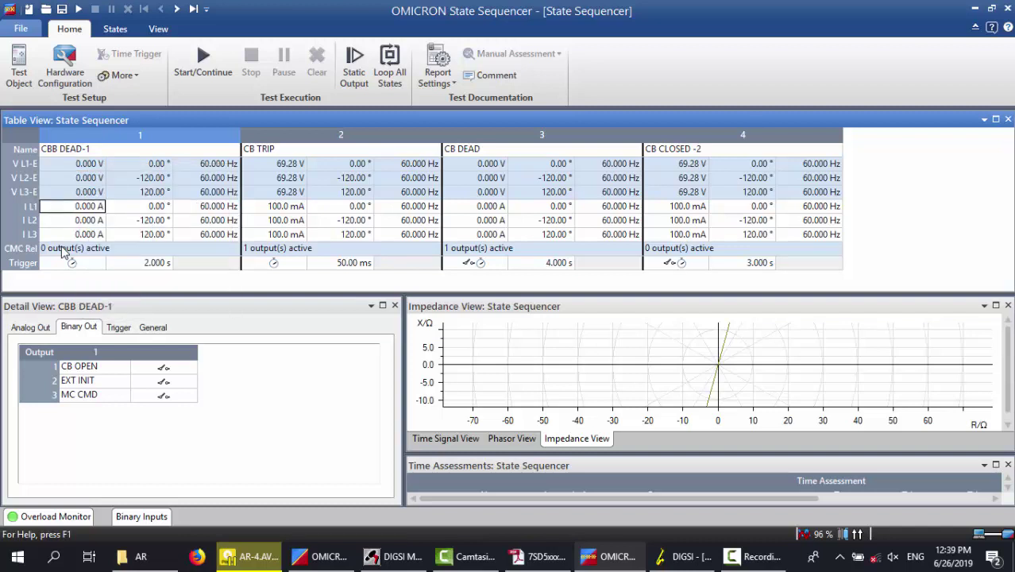
- Activate the MC CMD and CB OPEN binary outputs in the first state
key("ctrl+Tab")
key("space")
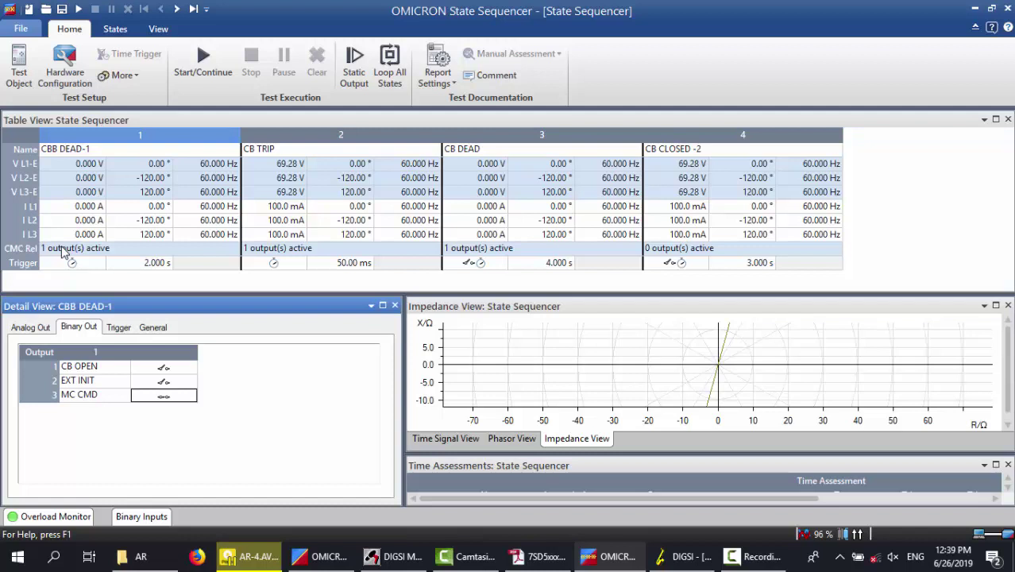
key("Up")
key("Up")
key("space")
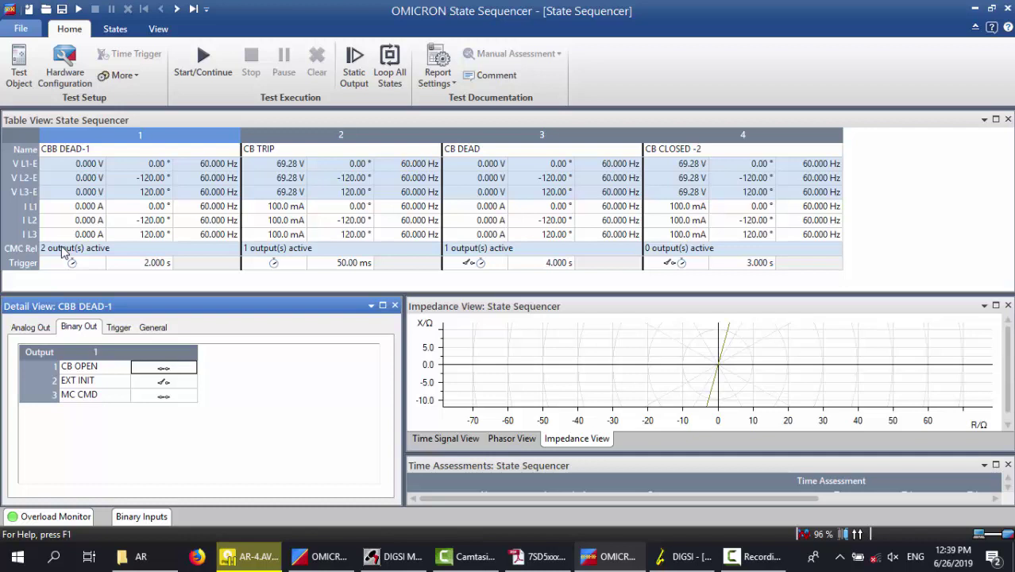
- Set the trigger time of the first state, CBB DEAD-1, to 30 ms
key("ctrl+Tab")
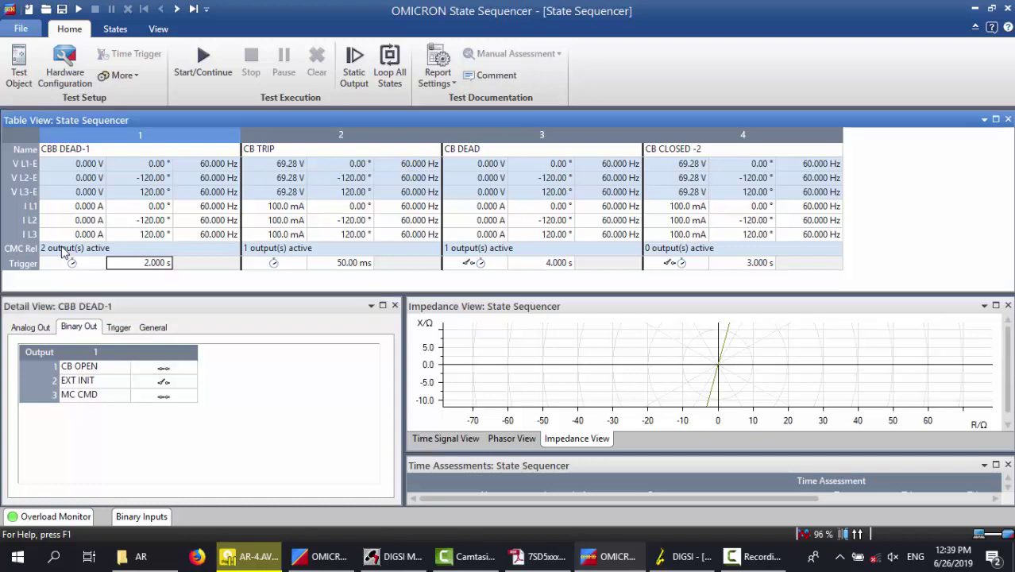
key("F2")
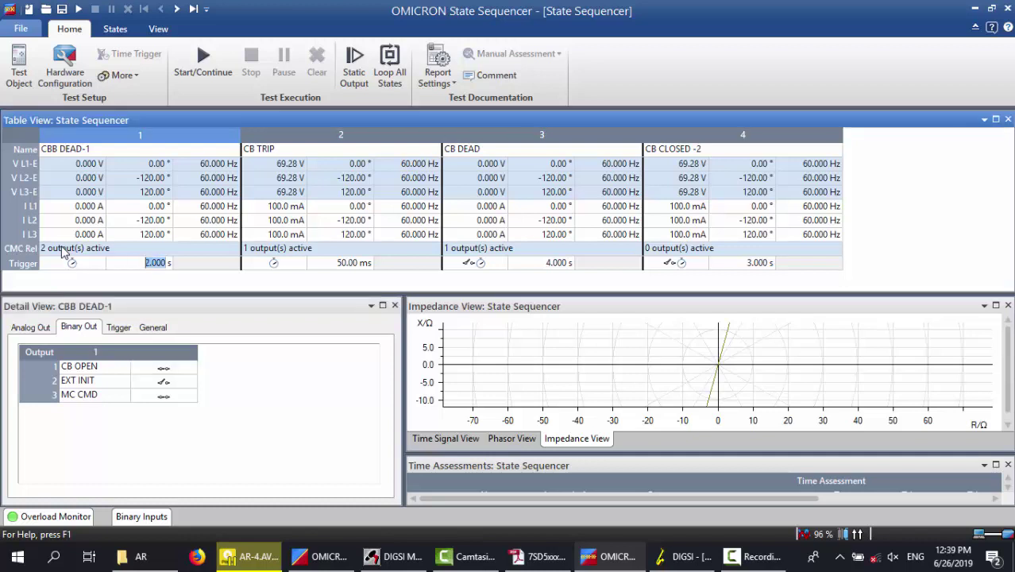
type("30ms")
key("Tab")
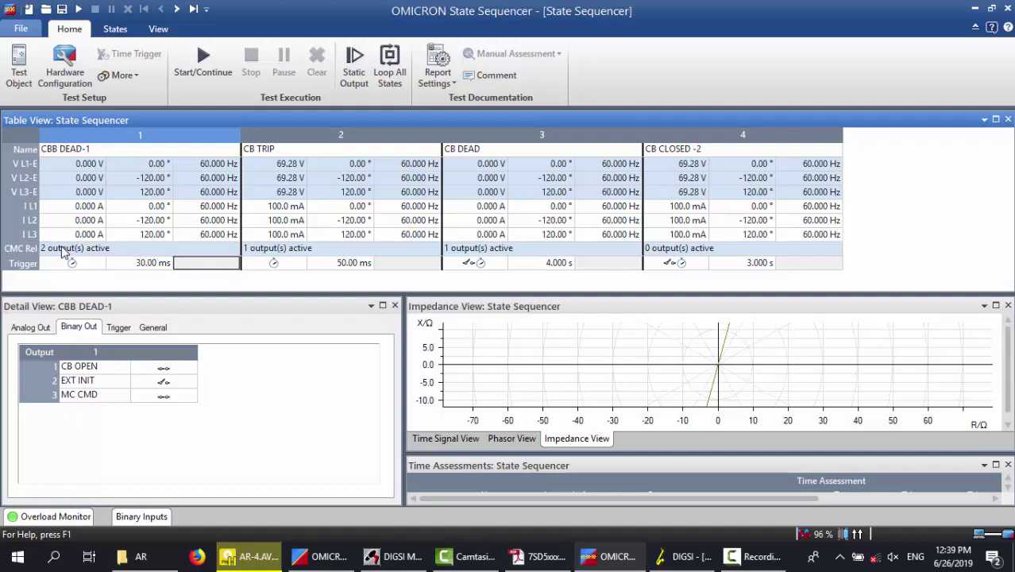
- Copy the last state, CB CLOSED -2, and paste it directly after the first state
key("Tab")
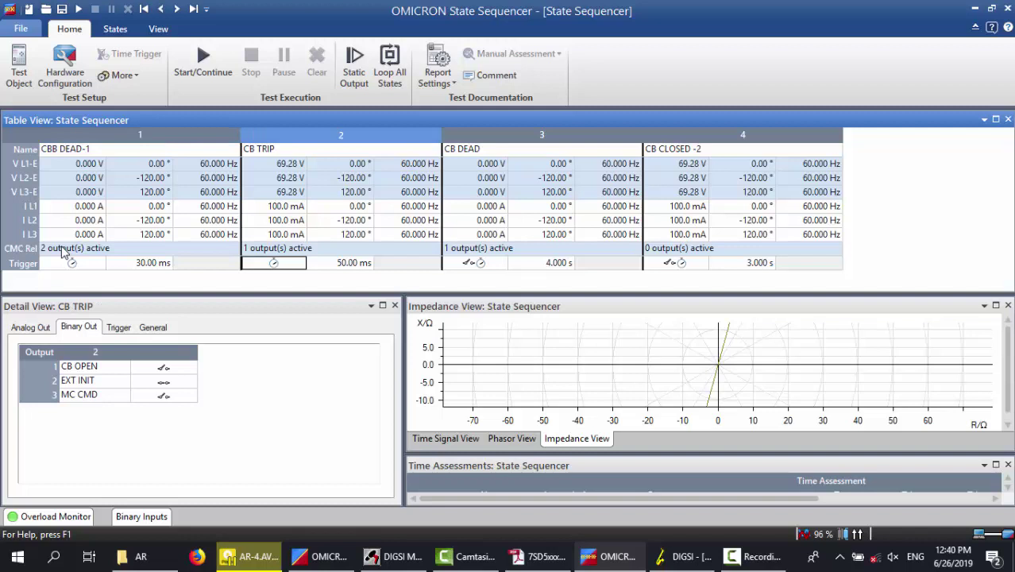
key("Tab")
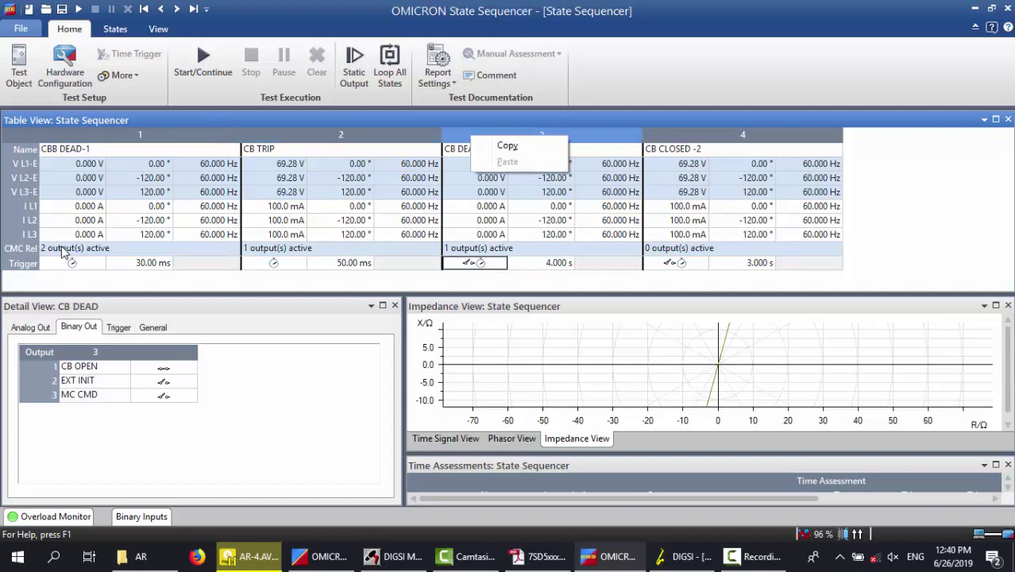
key("shift+F10")
key("Escape")
key("Tab")
key("shift+F10")
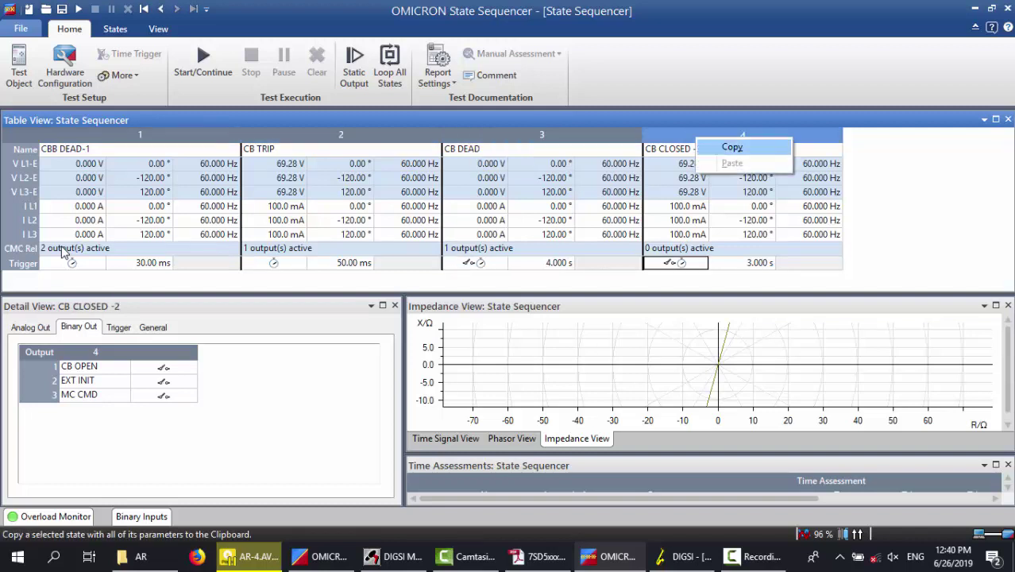
key("Return")
key("Home")
key("shift+F10")
key("Down")
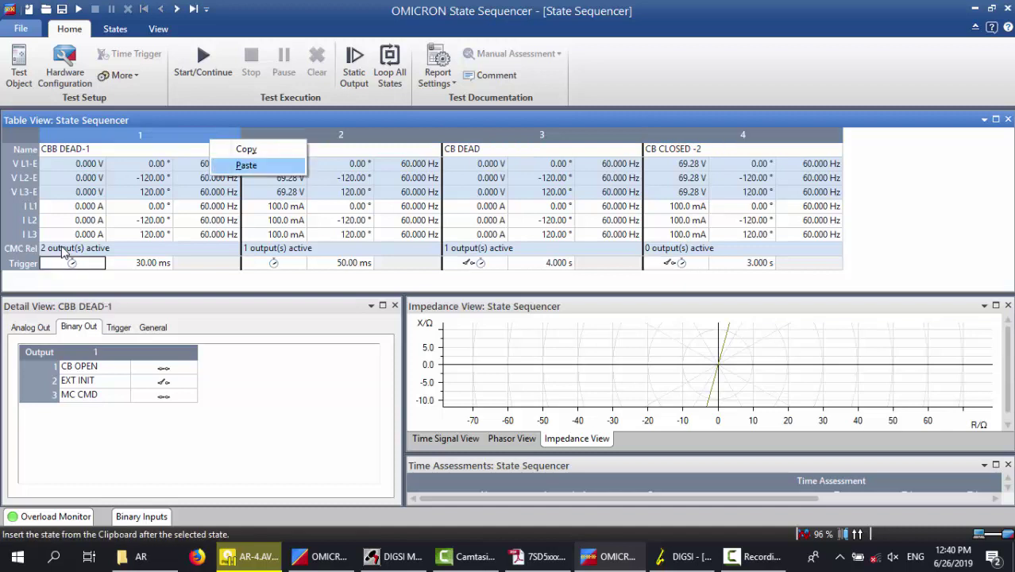
key("Return")
- Rename the pasted second state as CB CLOSED -1
key("F2")
key("BackSpace")
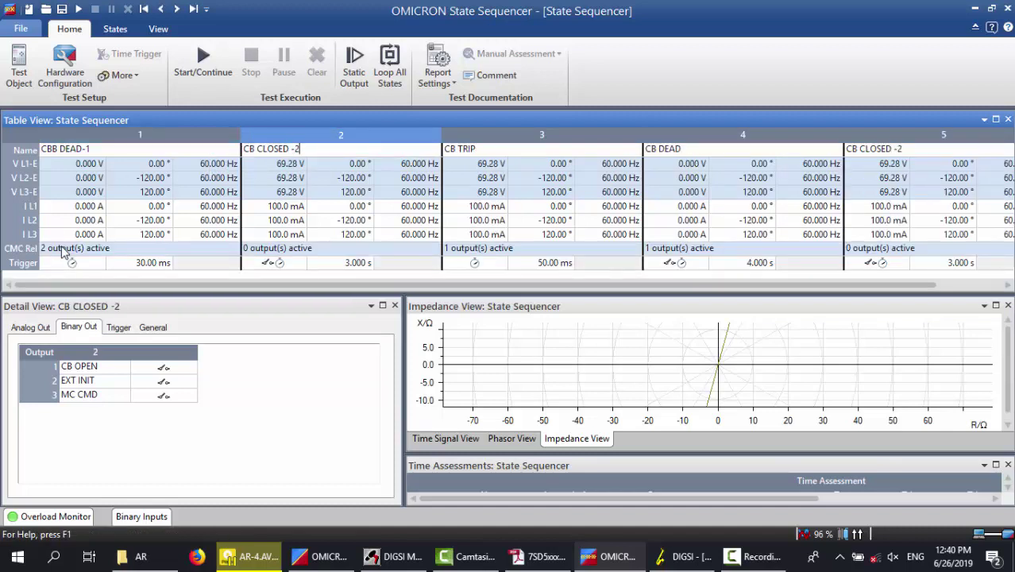
type("1")
key("Tab")
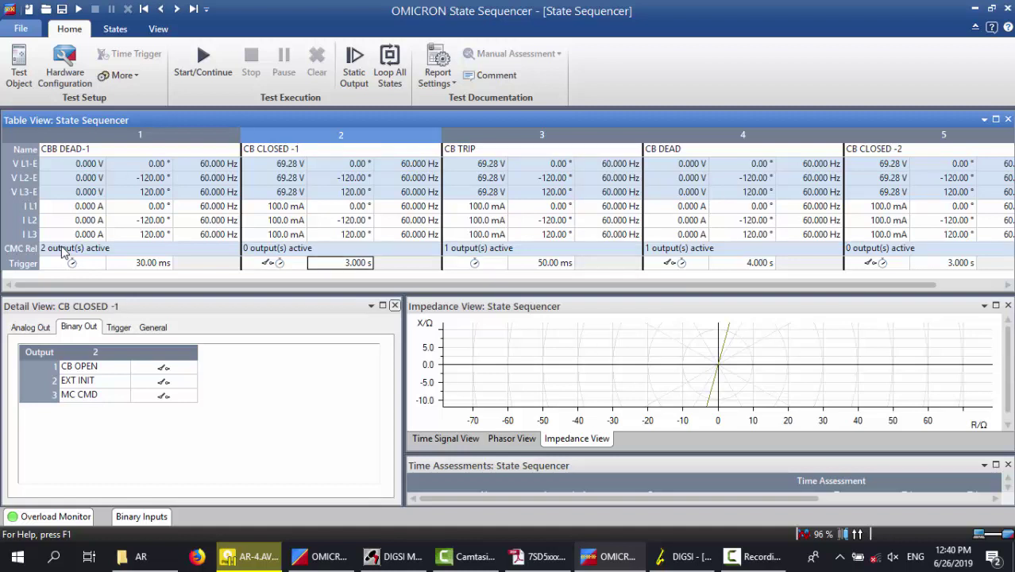
- Set the trigger time of the CB CLOSED -1 state to 4 s
key("F2")
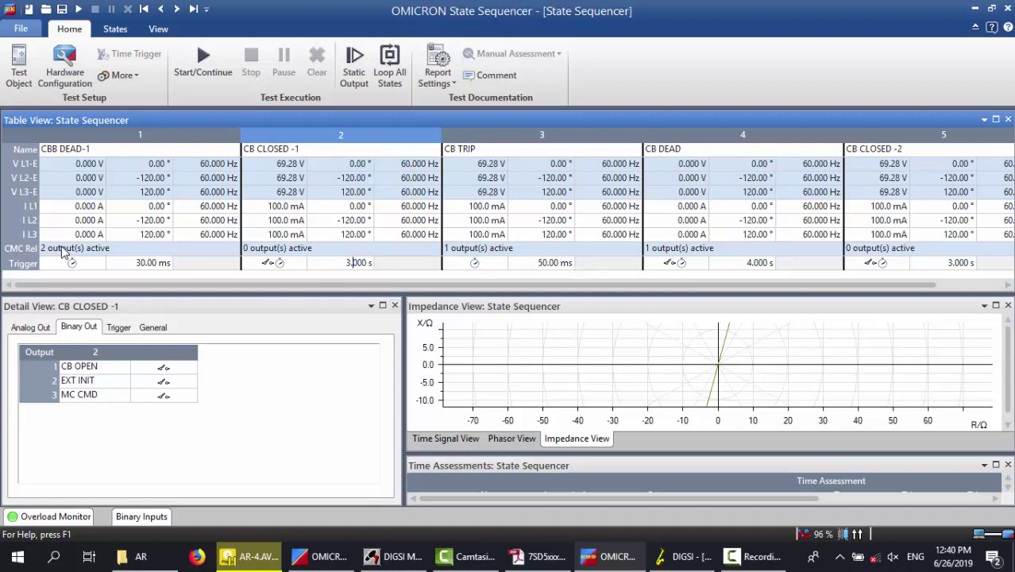
key("ctrl+a")
type("4")
key("Tab")
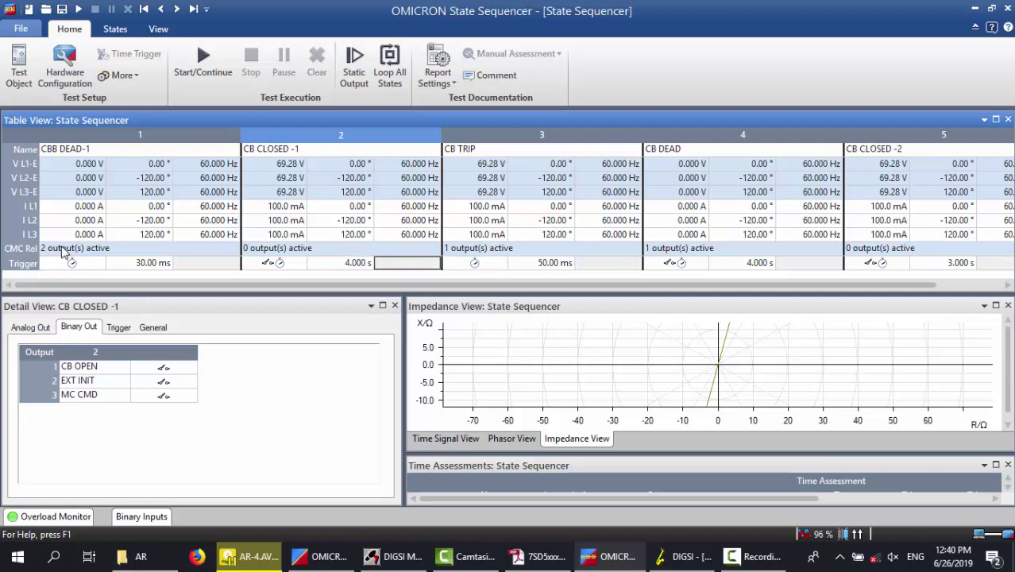
- Rename the fourth state, CB DEAD, as CB DEAD-2
key("Tab")
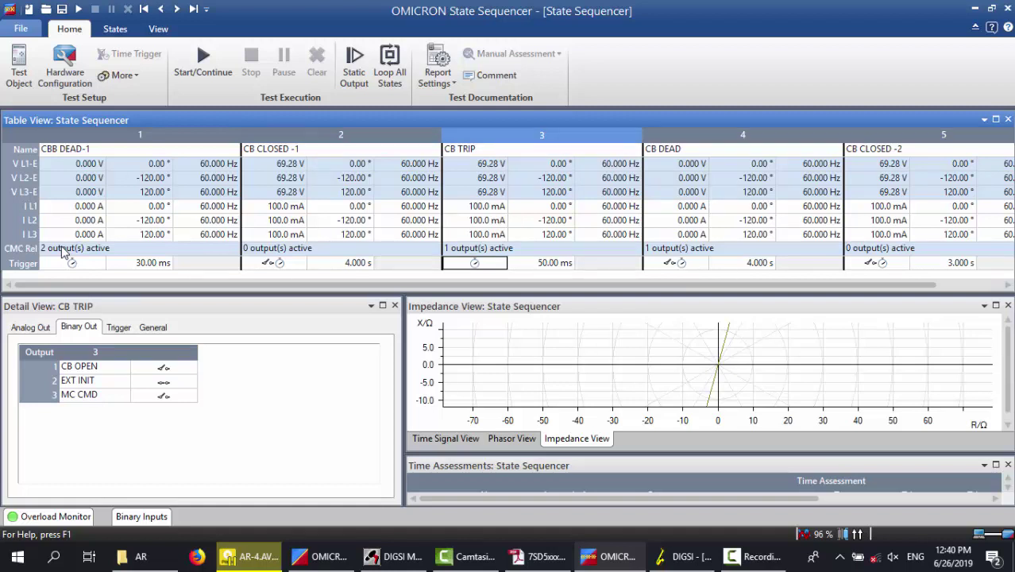
key("shift+Tab")
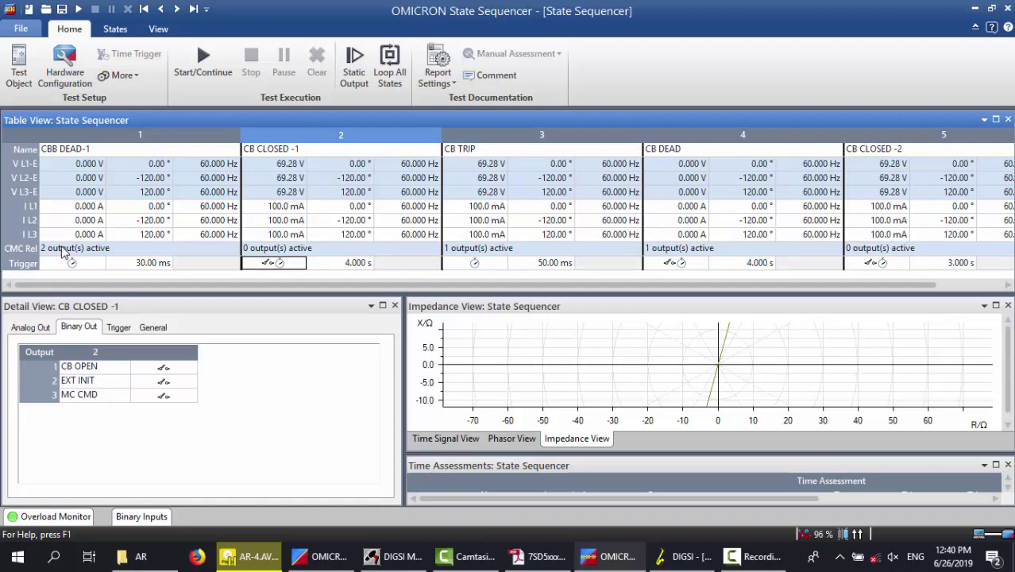
key("Tab")
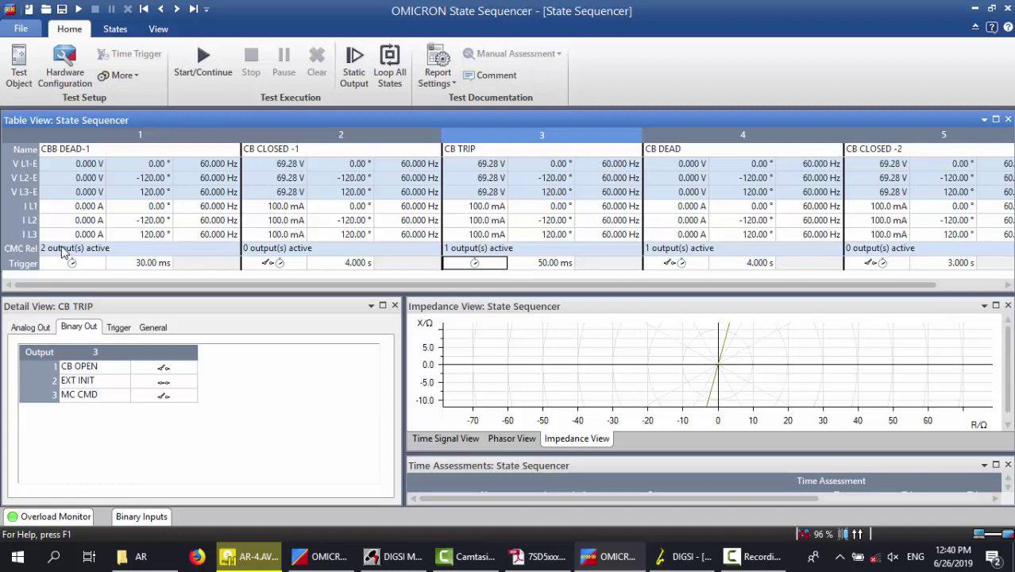
key("Tab")
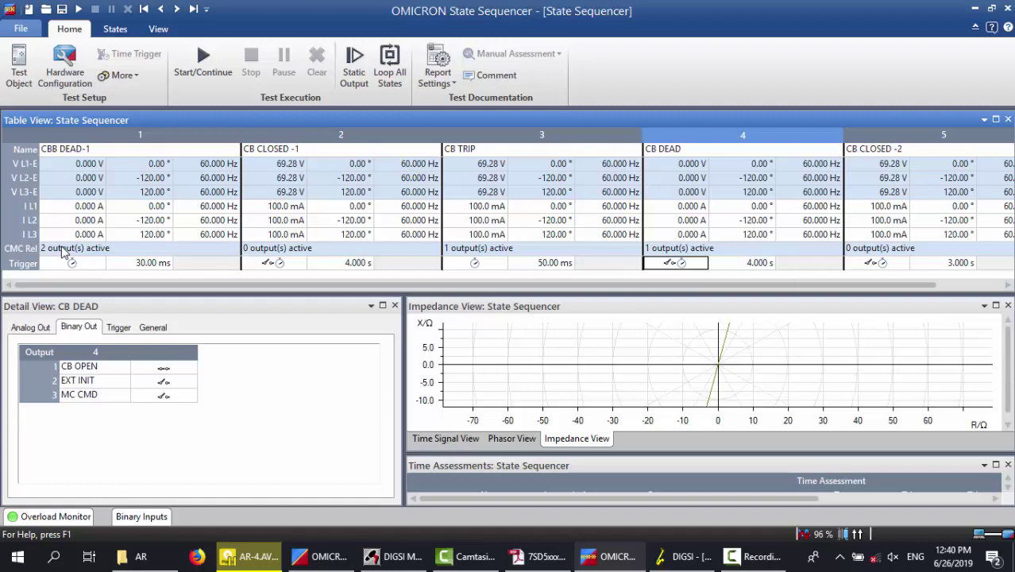
key("F2")
type("-2")
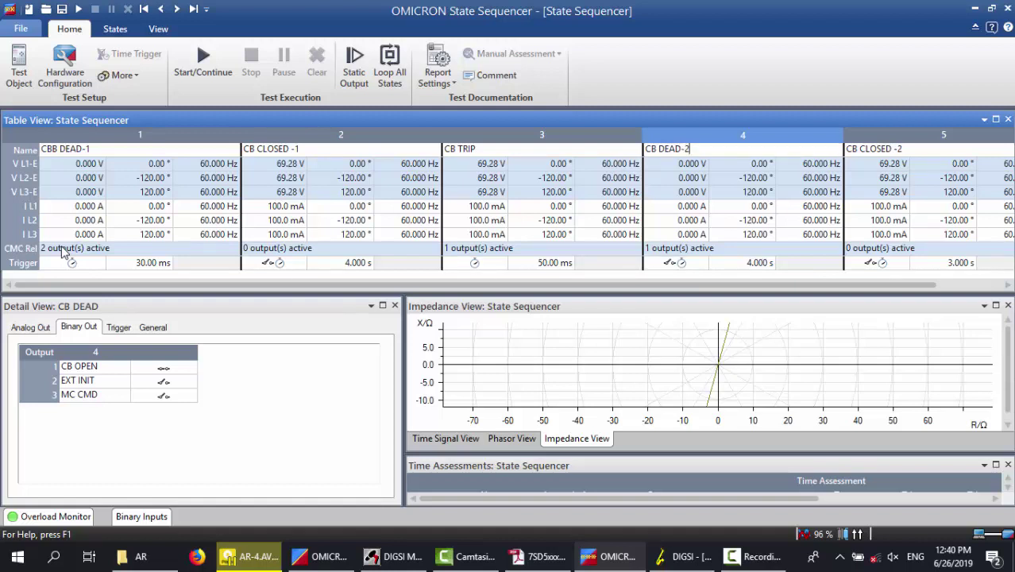
key("Return")
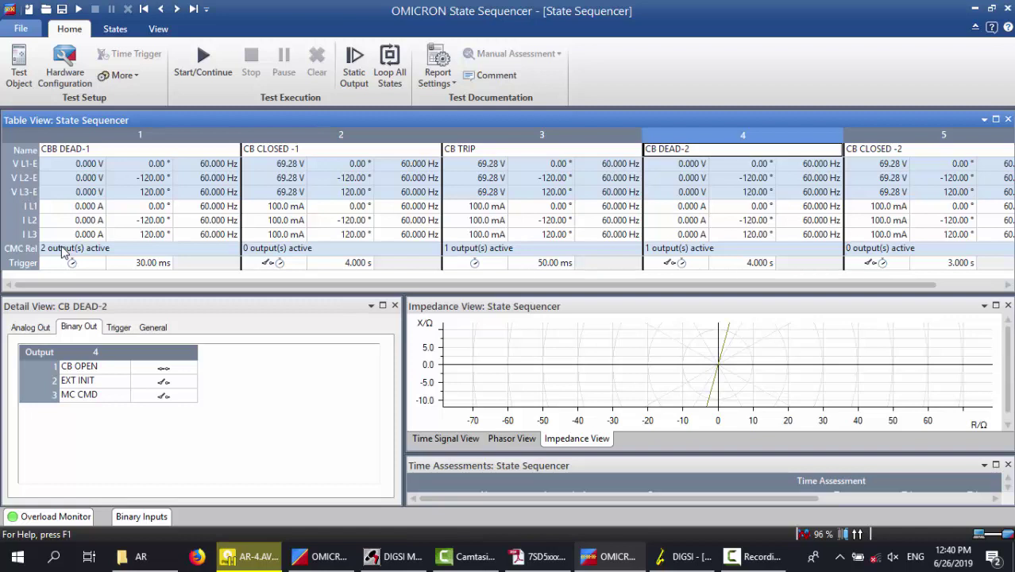
- Delete the fifth state, CB CLOSED -2, from the end of the sequence
scroll(64, 251, "right", 1)
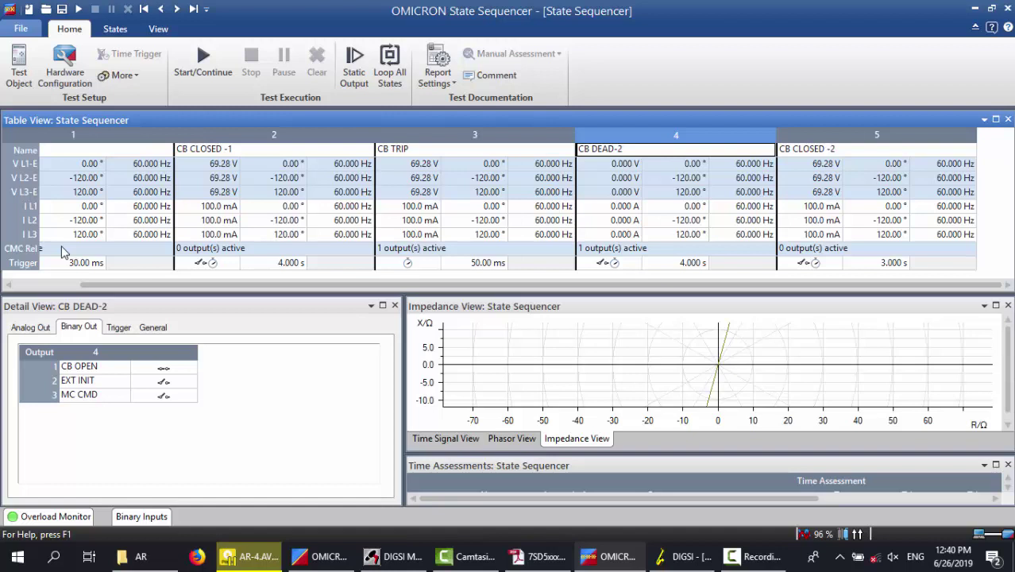
key("Right")
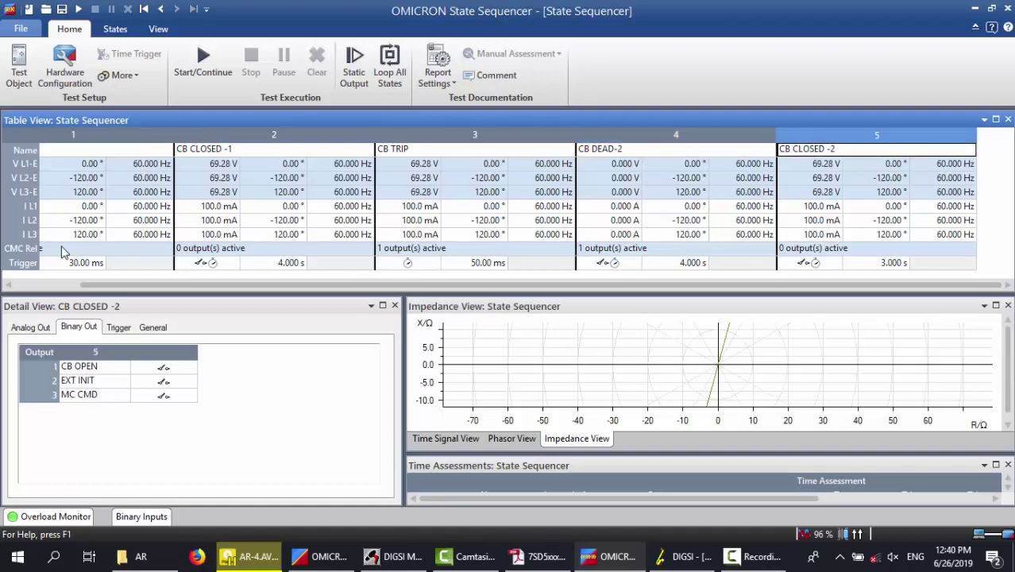
key("alt")
key("s")
key("d")
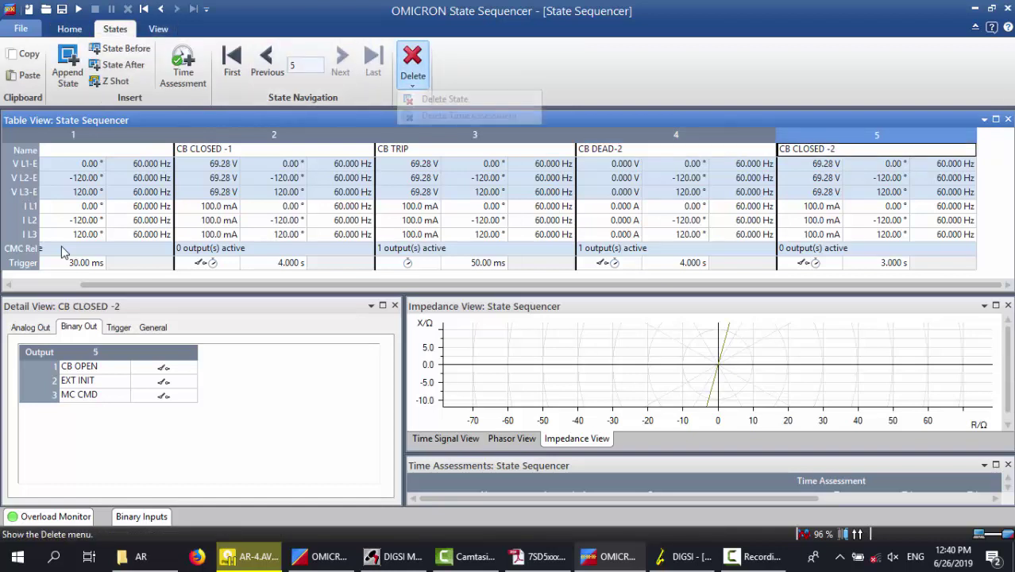
key("Return")
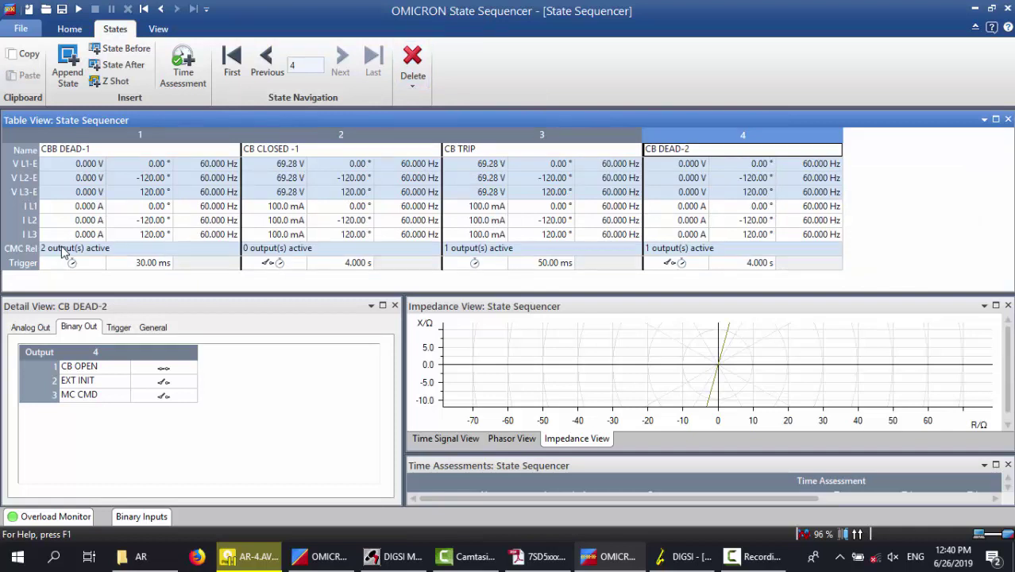
- Open the name of the first state for editing
key("Home")
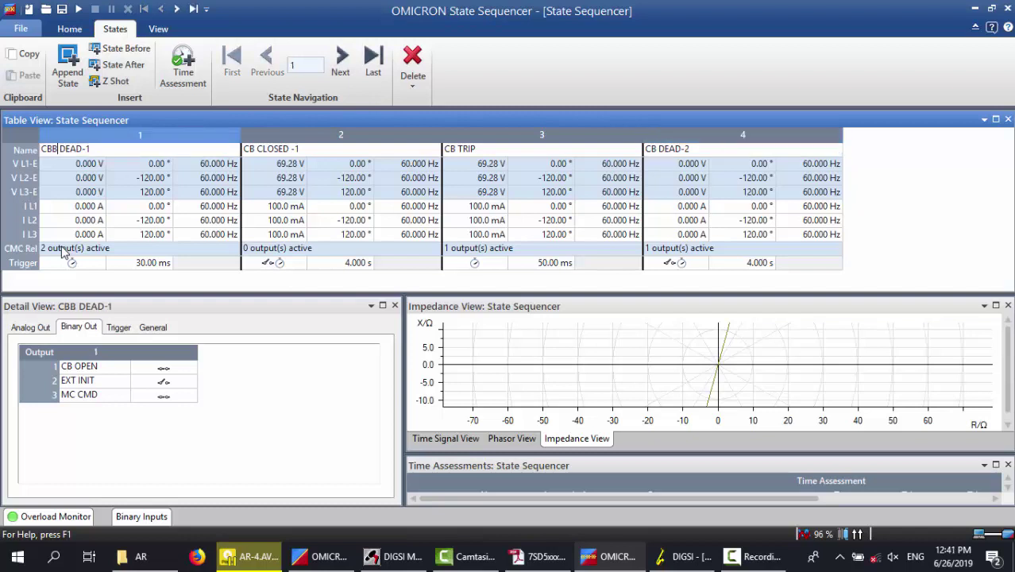
- Correct the first state's name to CB DEAD-1 and make CB CLOSED -1 use its binary trigger condition with BLOCKING TIME at 0
key("BackSpace")
key("Tab")
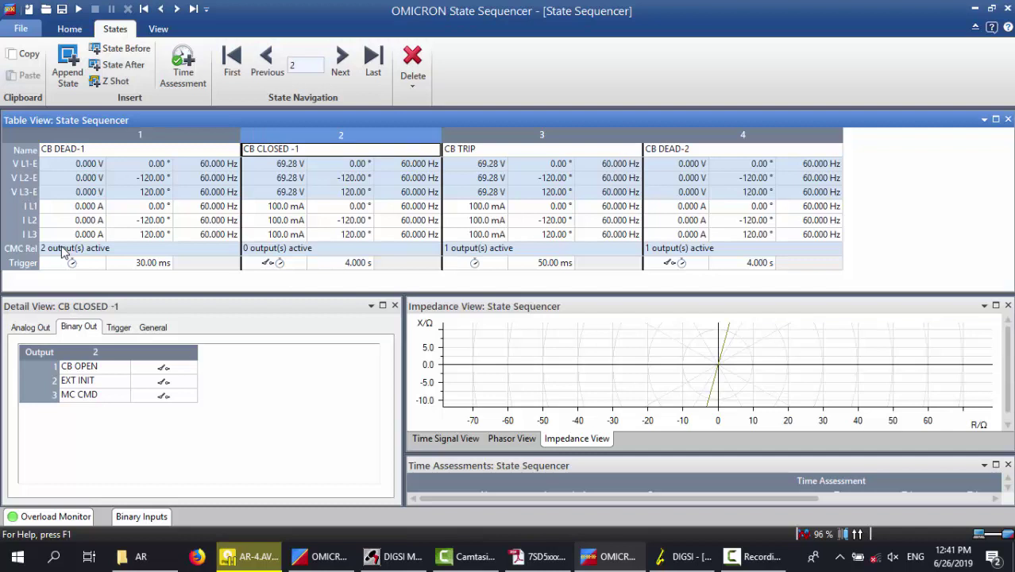
key("Tab")
key("space")
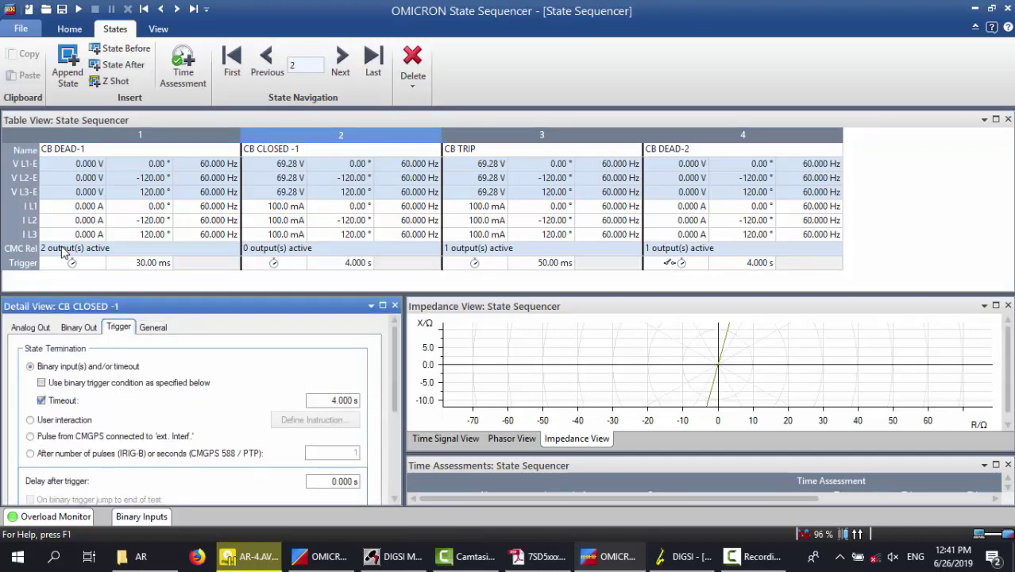
key("space")
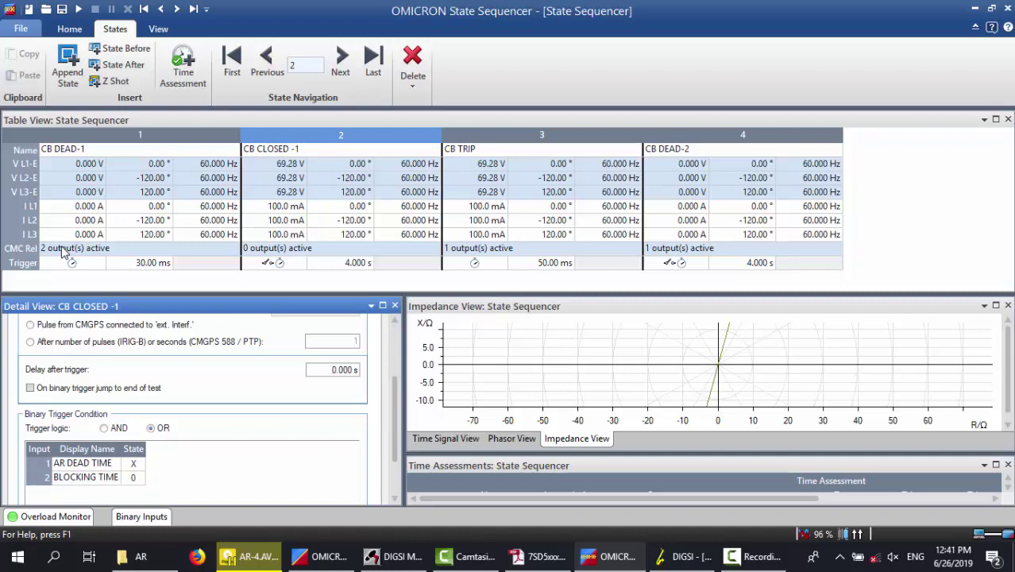
- Rename the second time assessment, RECL. TIME, as BLOCKING TIME
key("Right")
key("Right")
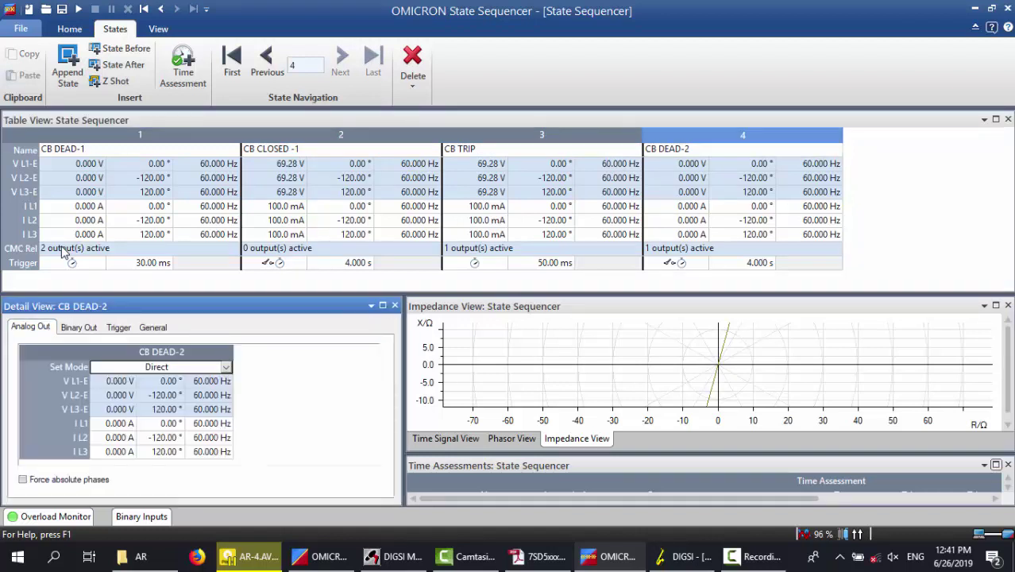
left_click(996, 464)
key("shift+Tab")
key("shift+Tab")
key("shift+Tab")
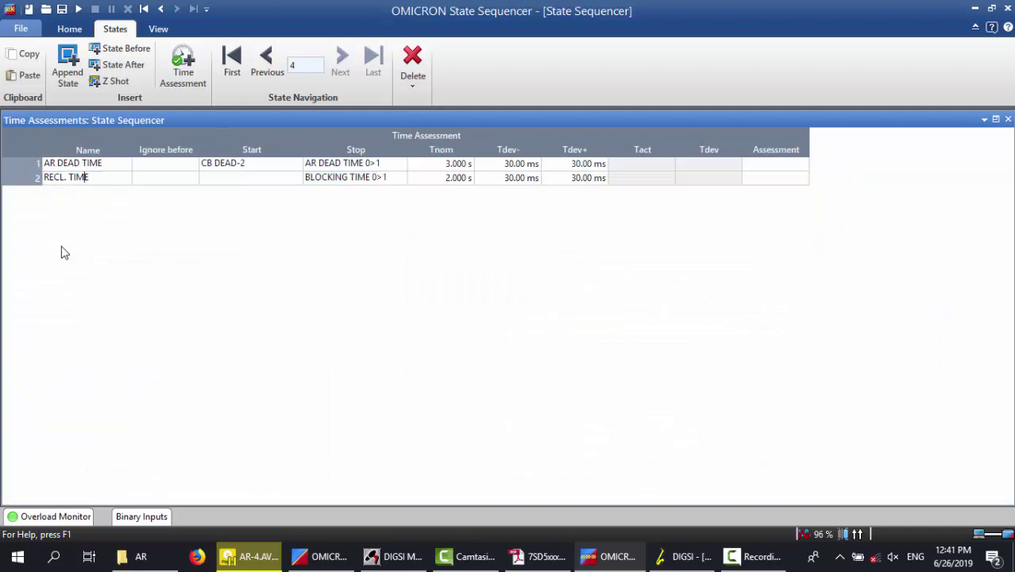
key("ctrl+shift+Right")
type("BLOCKING")
key("Tab")
key("Tab")
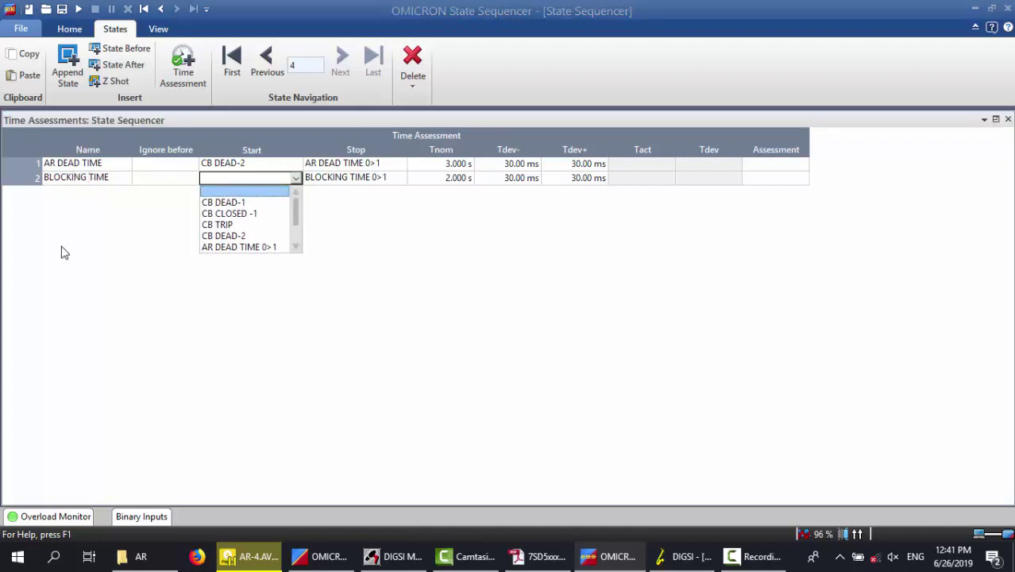
- Set the start event of the BLOCKING TIME assessment to the CB CLOSED -1 state
key("Escape")
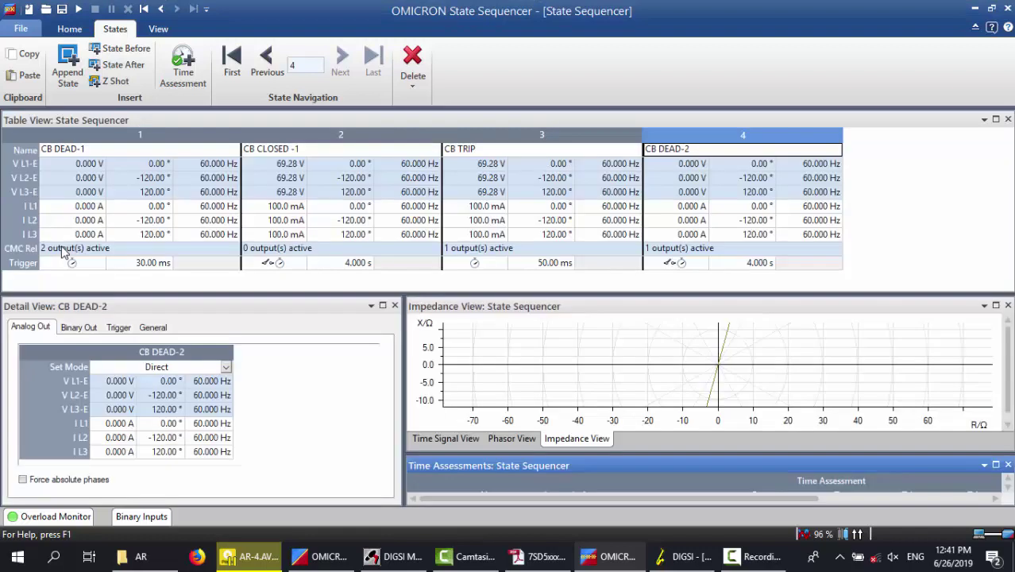
key("Left")
key("Left")
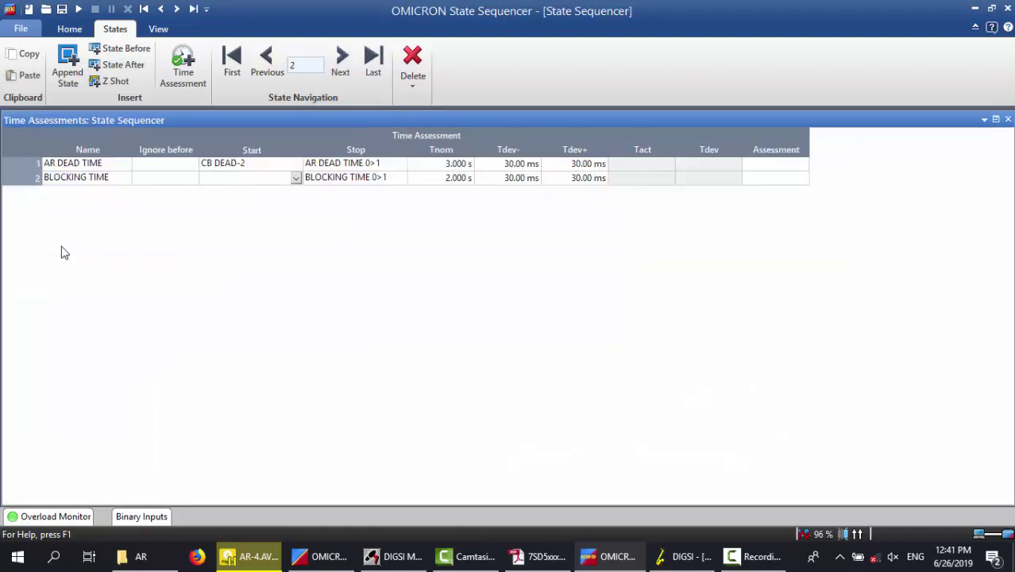
key("alt+Down")
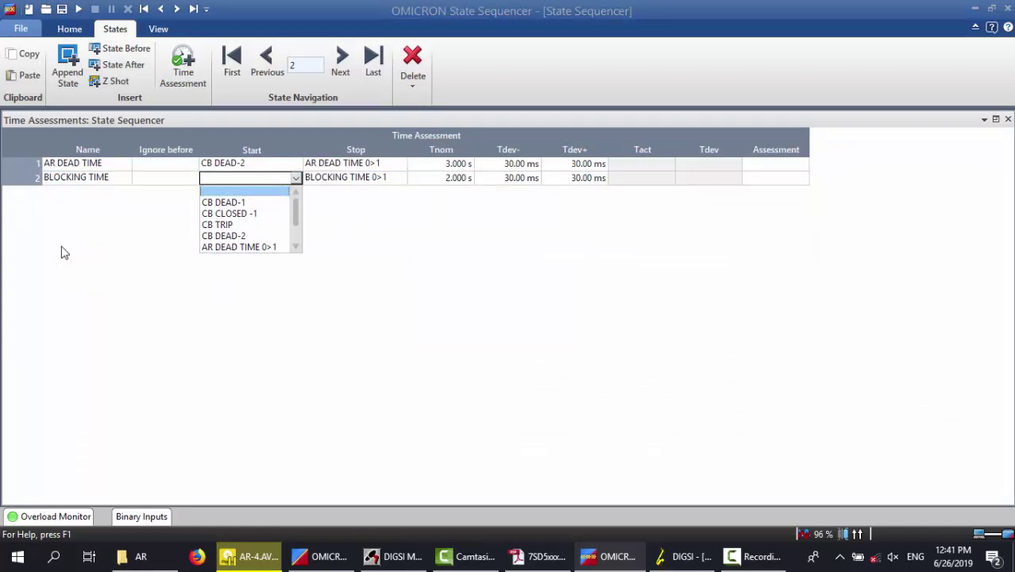
key("Down")
key("Down")
key("Return")
key("Tab")
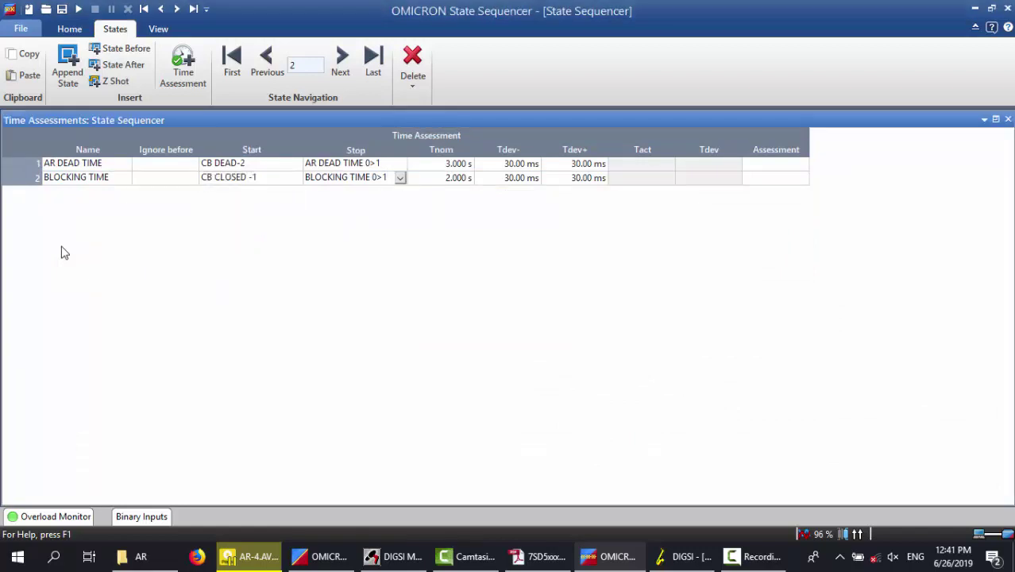
- Set the BLOCKING TIME assessment's stop event to BLOCKING TIME 1>0 and its nominal time to 3 s
key("alt+Down")
key("Down")
key("Return")
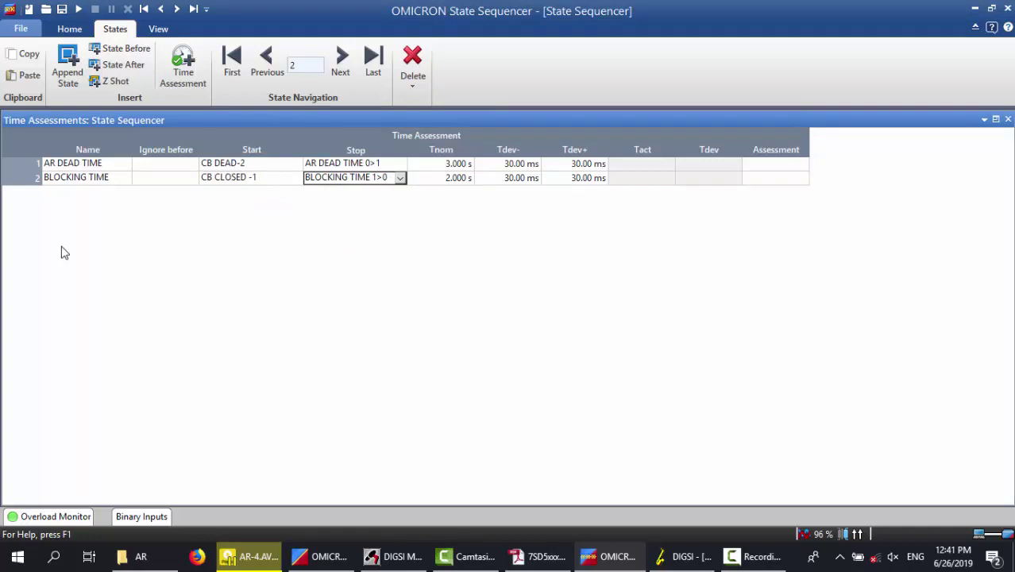
key("Tab")
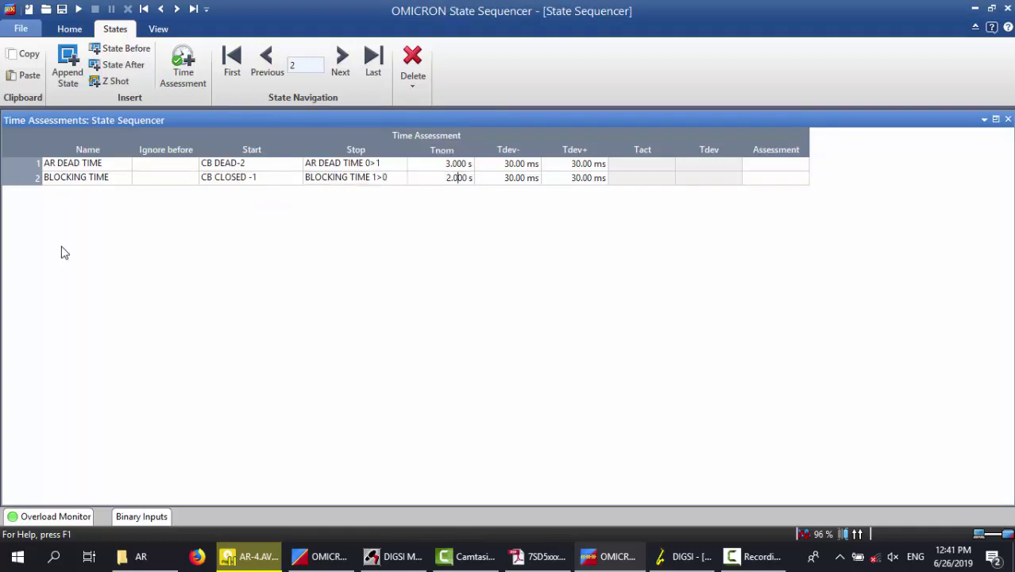
type("3")
key("Tab")
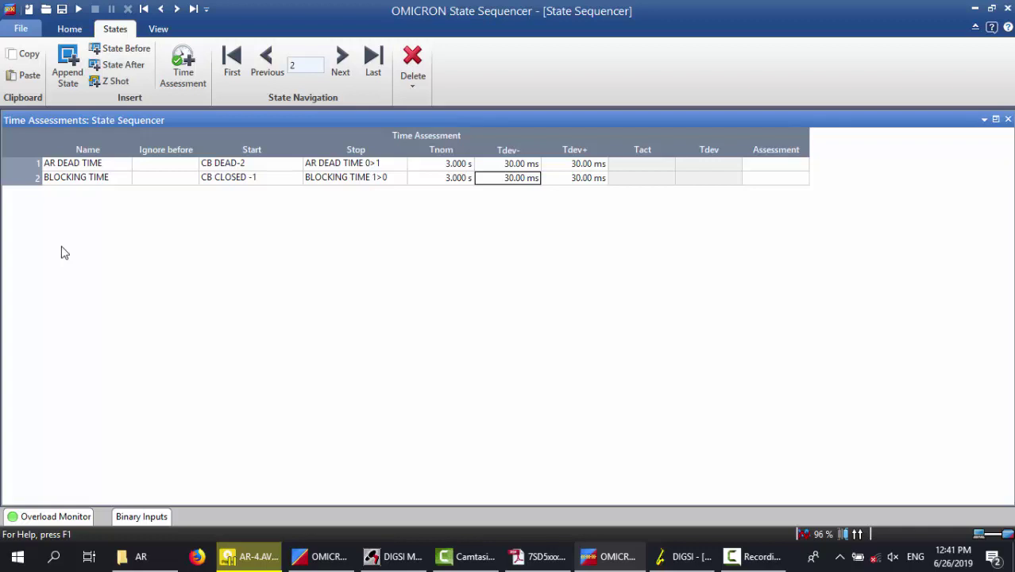
- Switch to DIGSI and open the 1st AR-cycle settings of the Auto Reclose function
key("alt+h")
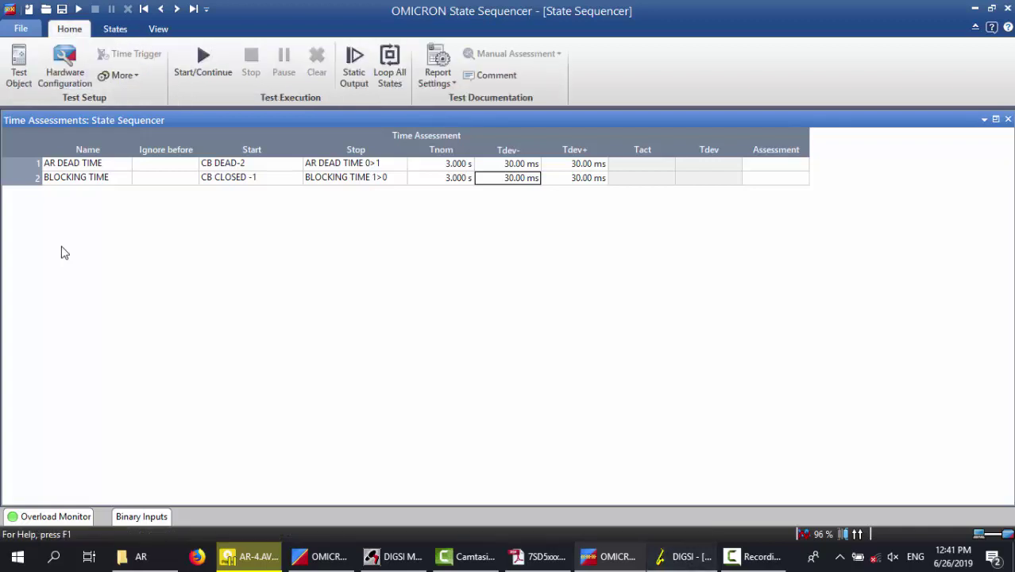
key("alt+Tab")
right_click(65, 253)
key("Up")
key("Up")
key("Return")
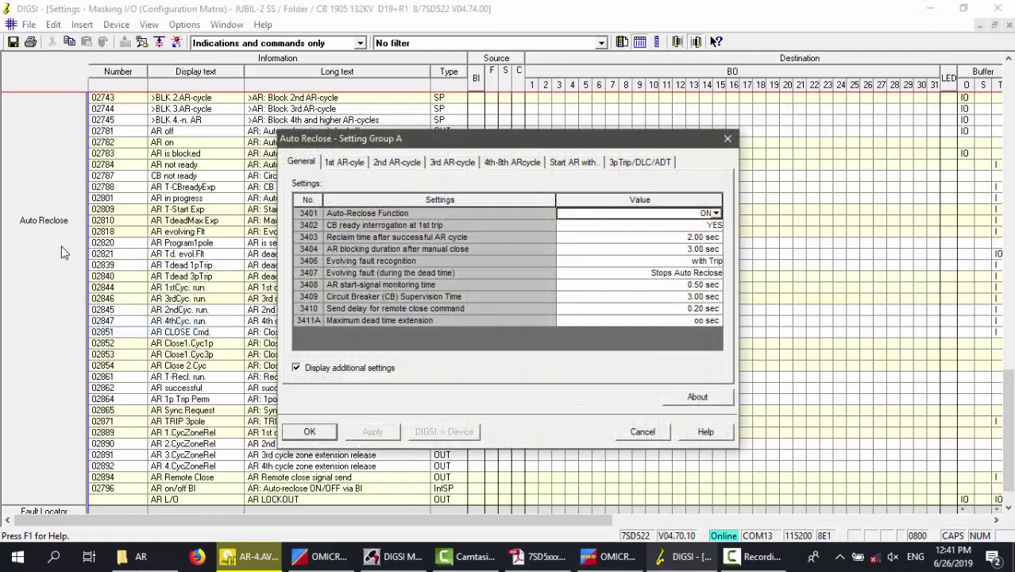
key("ctrl+Tab")
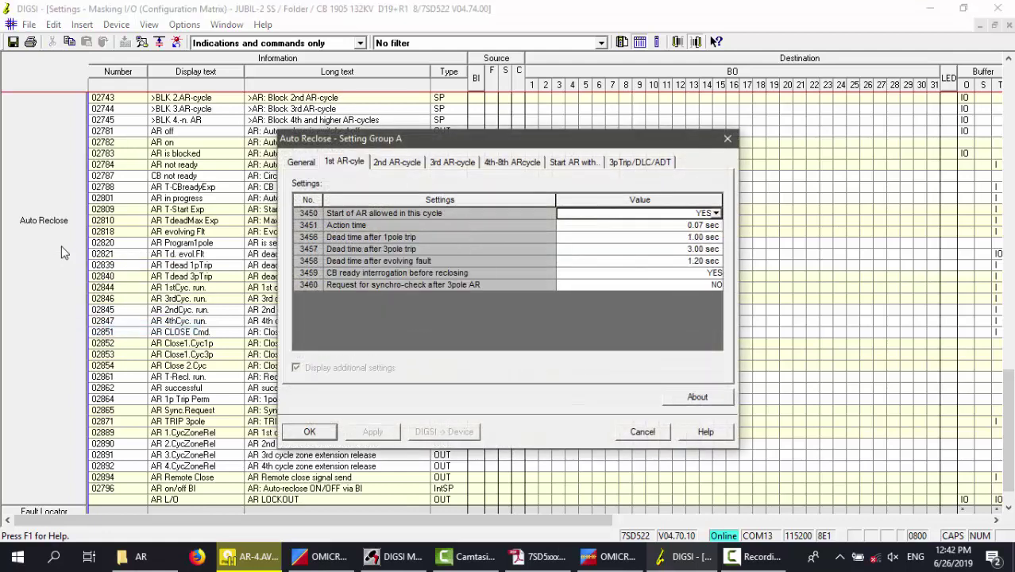
- Set the dead time after 3pole trip to 1.00 sec for the first auto-reclose cycle
key("Down")
key("Down")
key("Down")
key("F2")
type("1")
key("Down")
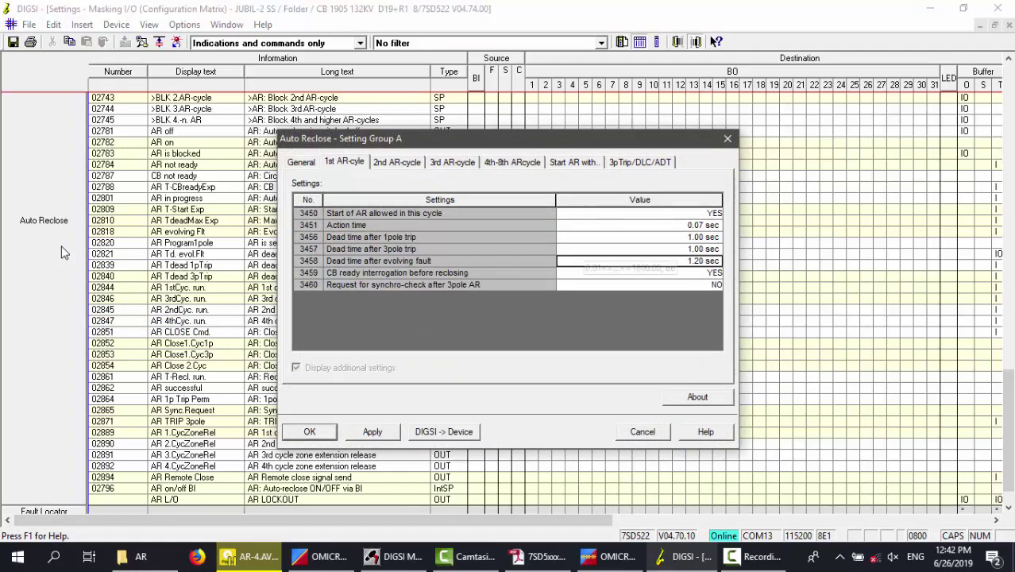
- Transmit the changed auto-reclose settings to the device, entering the password for single parameters
key("Tab")
key("Tab")
key("Return")
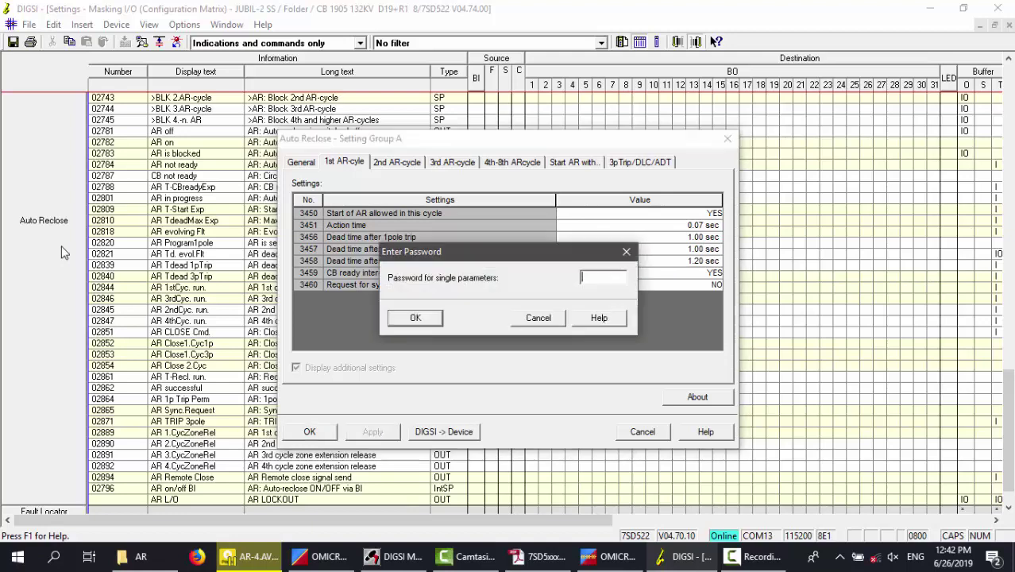
type("000000")
key("Return")
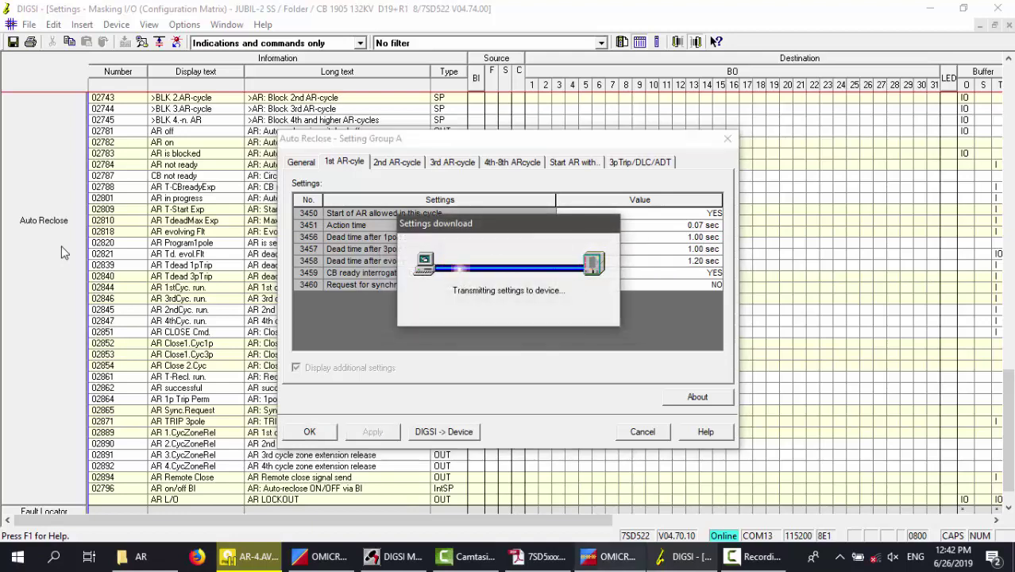
- Switch back to OMICRON State Sequencer and set the trigger timeout of the CB DEAD-2 state to 2 s
key("alt+Tab")
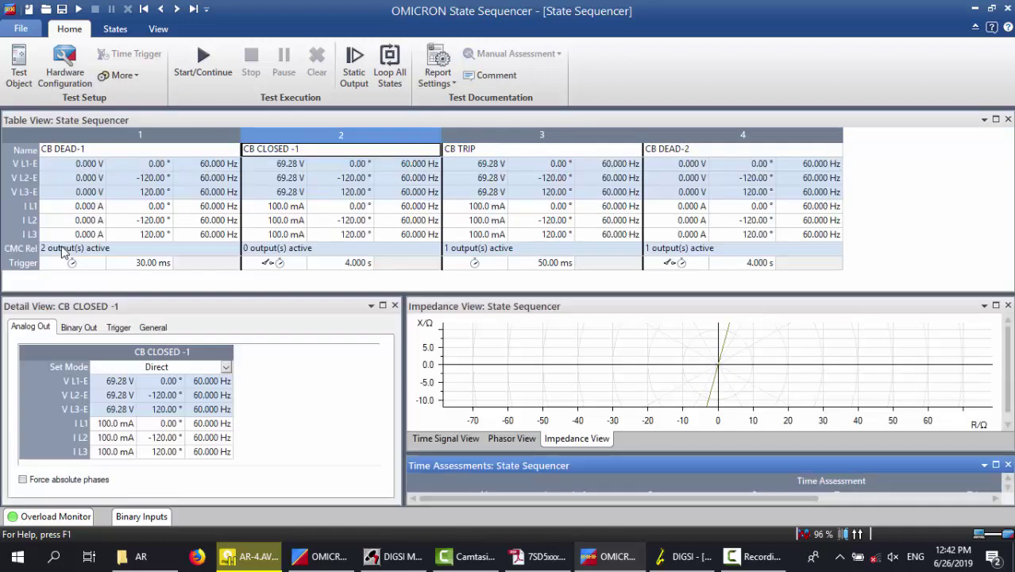
key("Right")
key("Right")
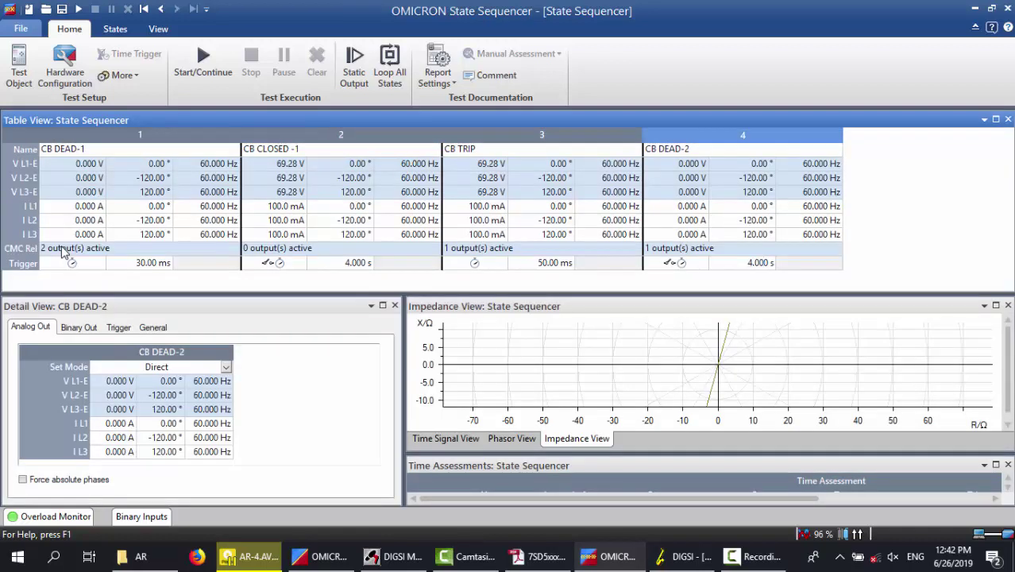
key("shift+Home")
type("2")
key("Return")
key("Right")
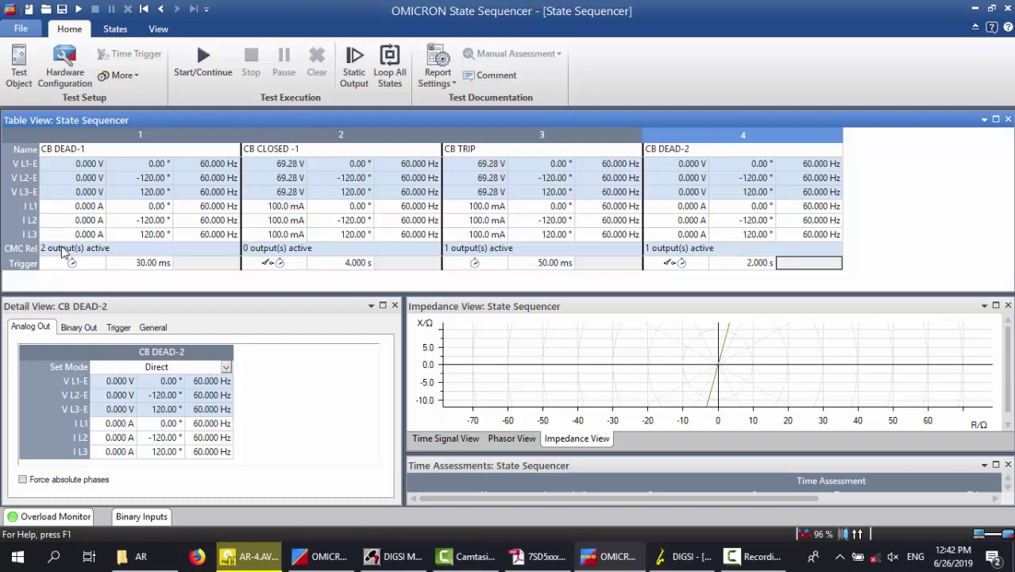
- Maximize the time assessments and run the test sequence
key("Left")
key("Left")
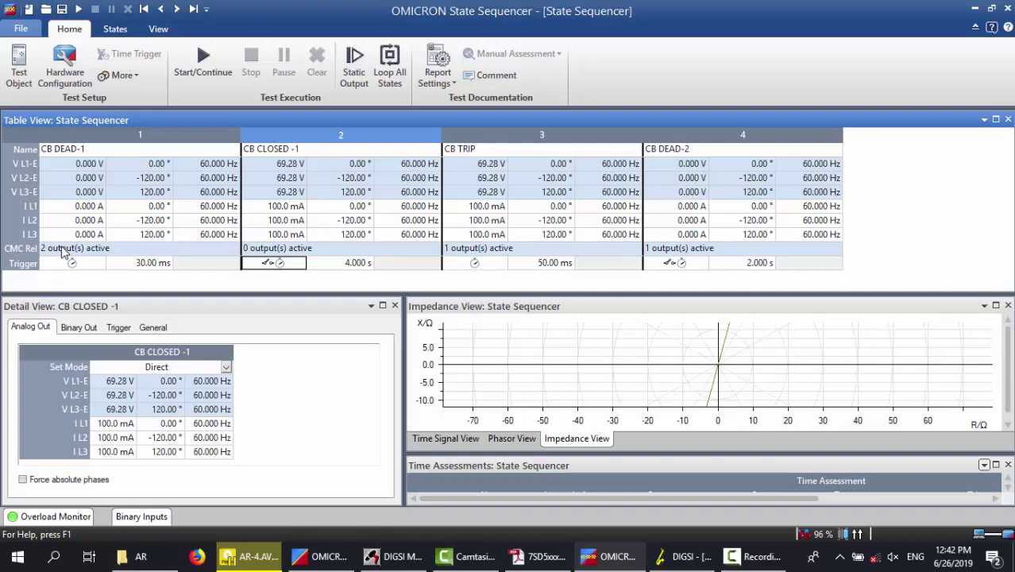
left_click(996, 465)
left_click(198, 48)
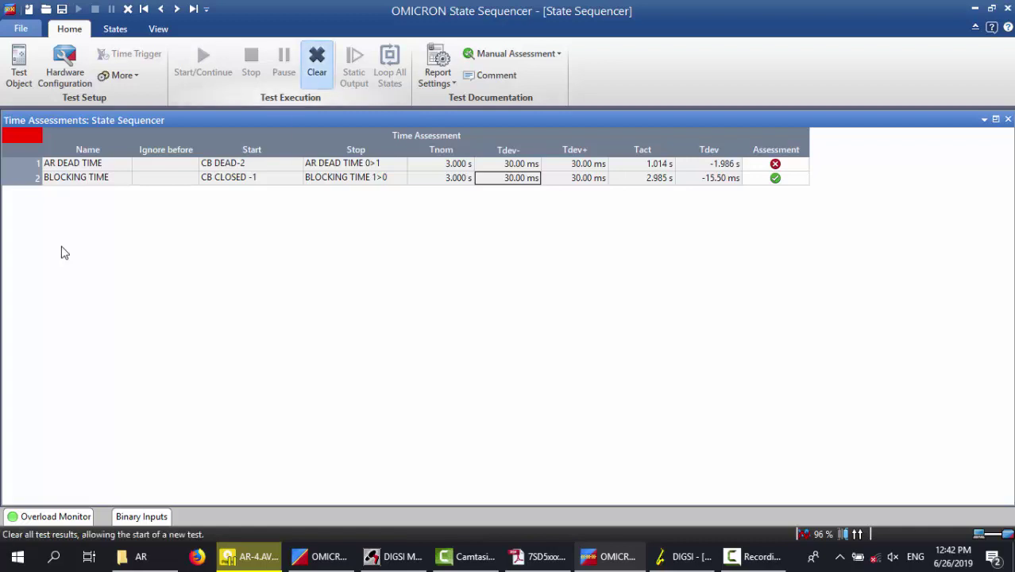
- Clear the test results and rerun the sequence with the CB CLOSED -1 timeout set to 2.9 s
left_click(316, 64)
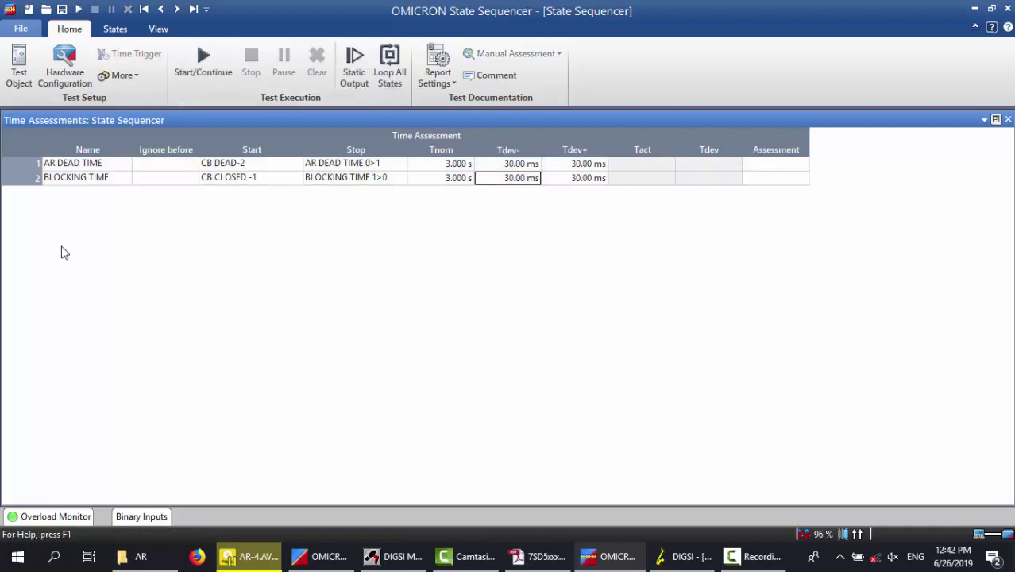
left_click(997, 120)
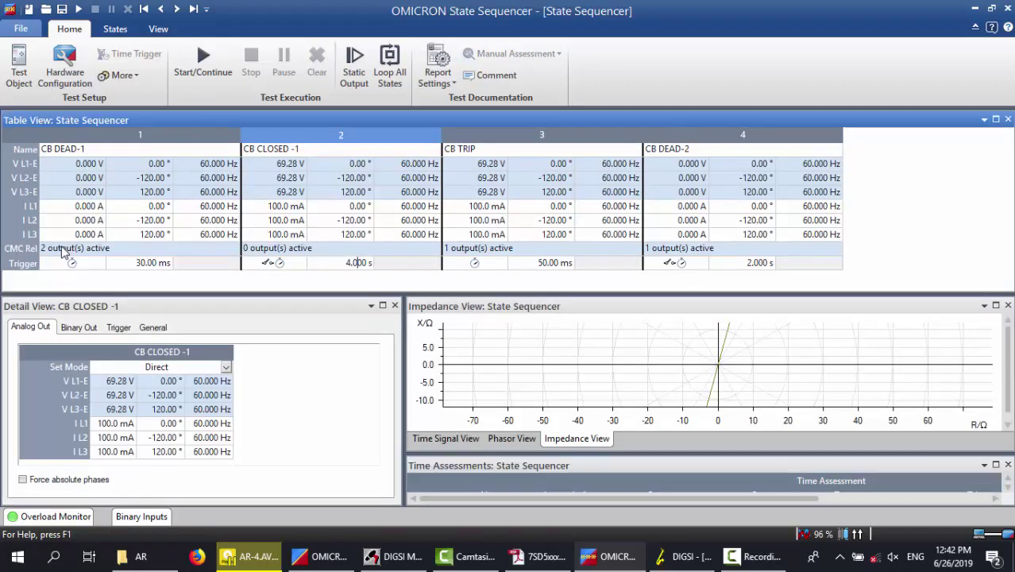
key("ctrl+a")
type("2.9")
key("Tab")
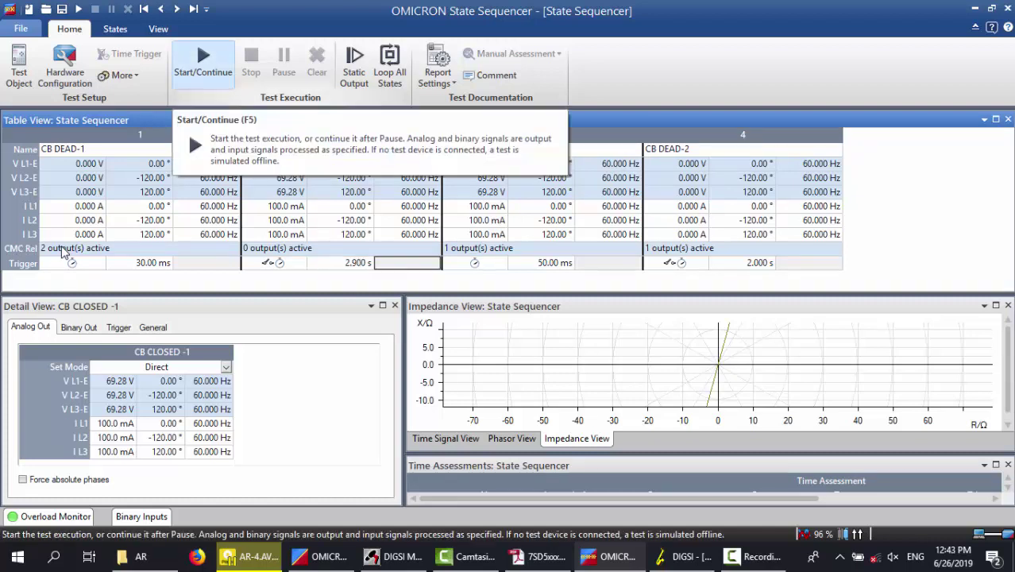
key("F5")
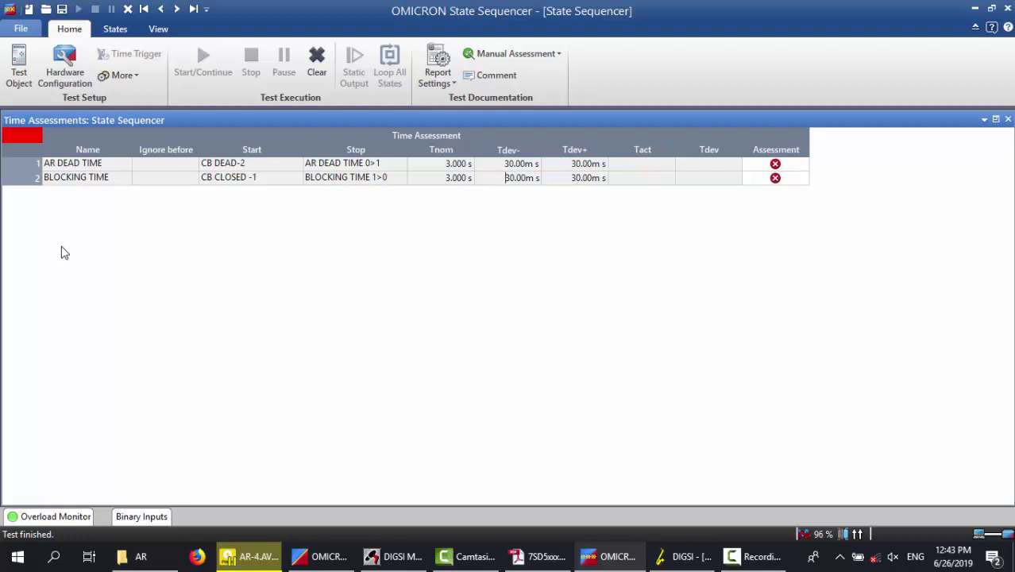
- Clear the test results and rerun the sequence with the CB CLOSED -1 timeout set to 3.1 s
key("ctrl+Delete")
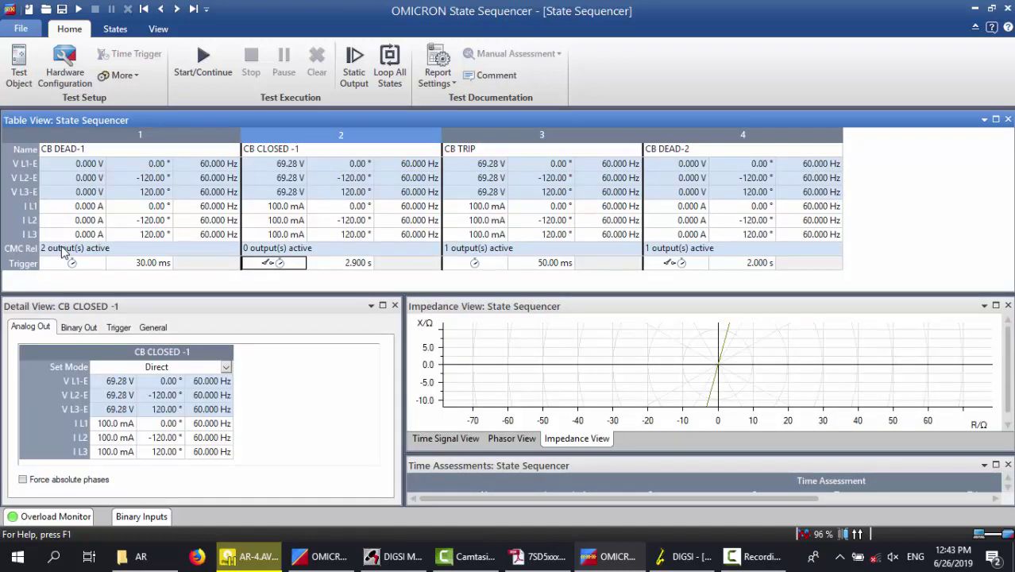
key("Right")
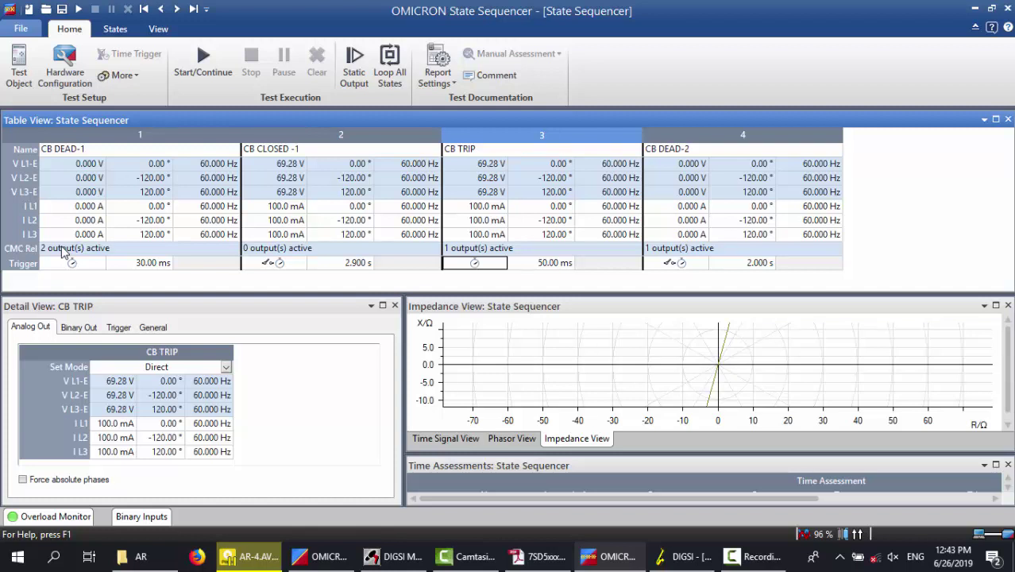
key("Left")
key("Tab")
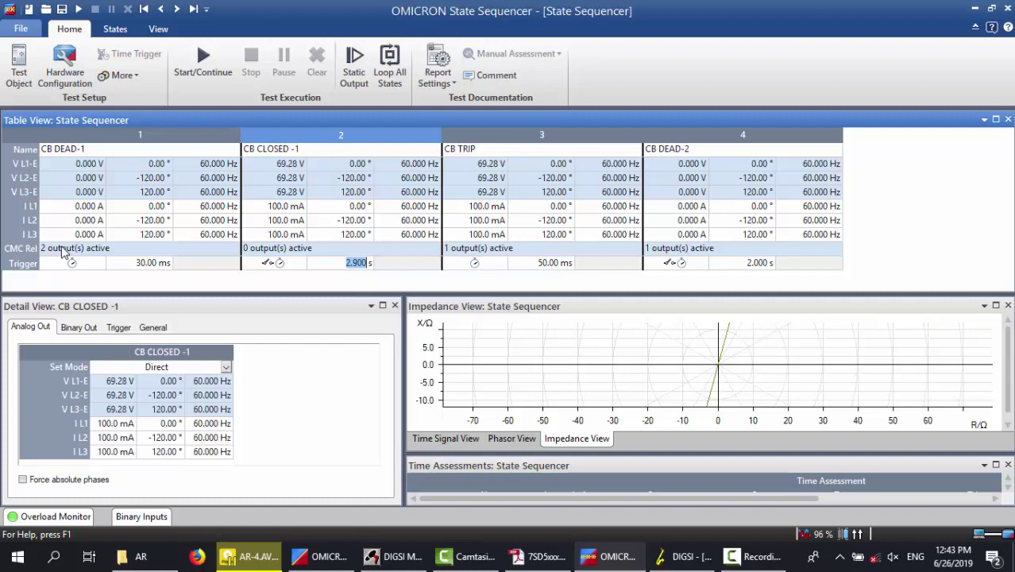
type("3.1")
key("Tab")
key("F5")
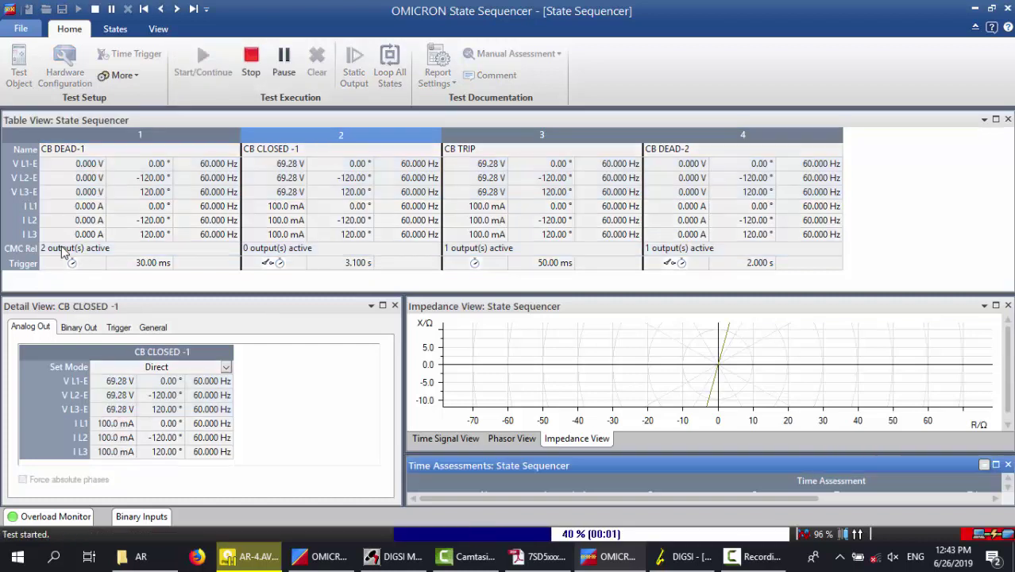
- Review the time assessments of the running test and clear its results once it ends
left_click(984, 465)
left_click(846, 332)
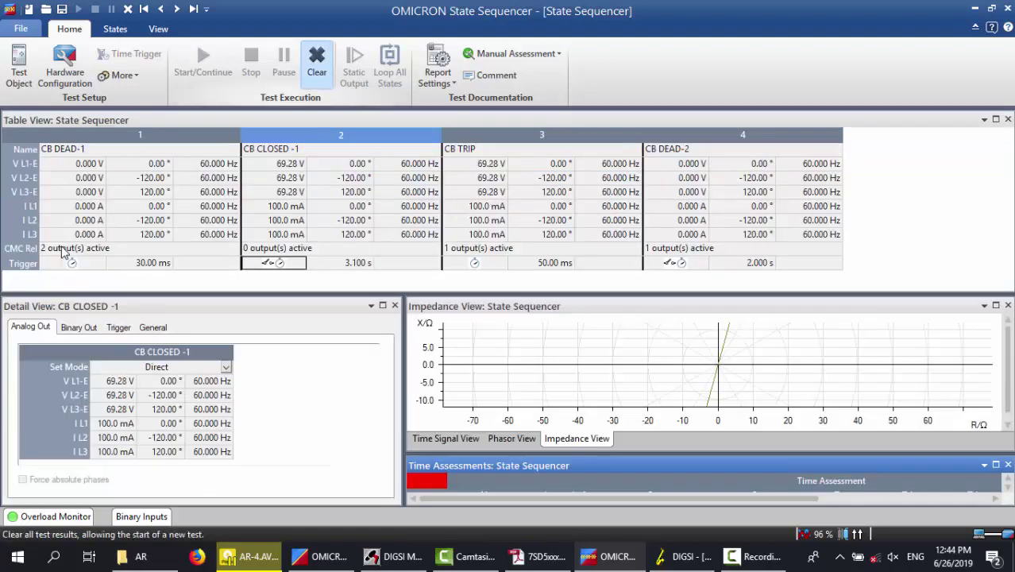
left_click(317, 62)
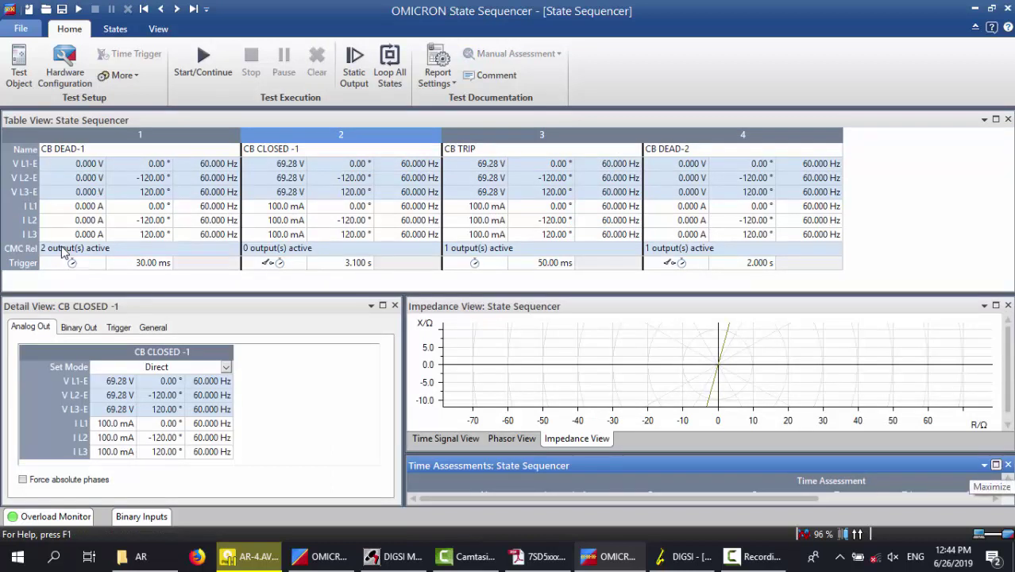
left_click(996, 465)
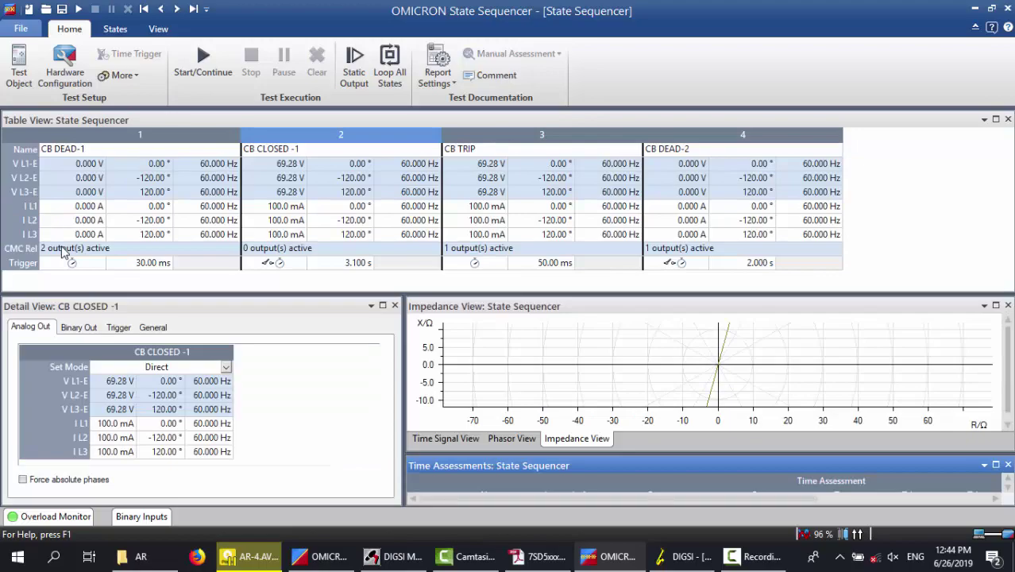
- Switch to DIGSI and review the Auto Reclose settings of the 1st, 2nd, 3rd and 4th-8th AR cycles, then close the dialog
key("alt+Tab")
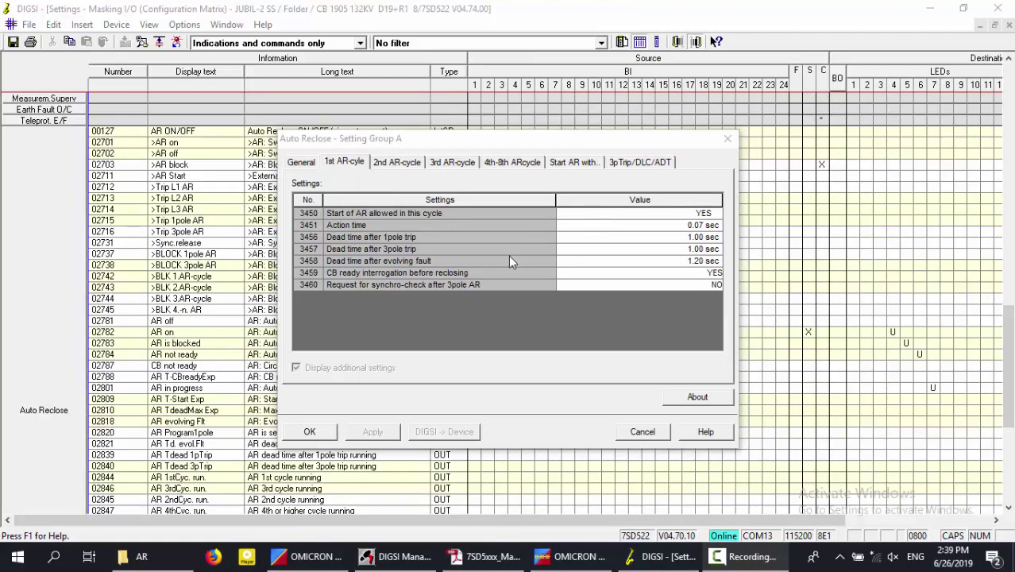
left_click_drag(423, 147, 408, 147)
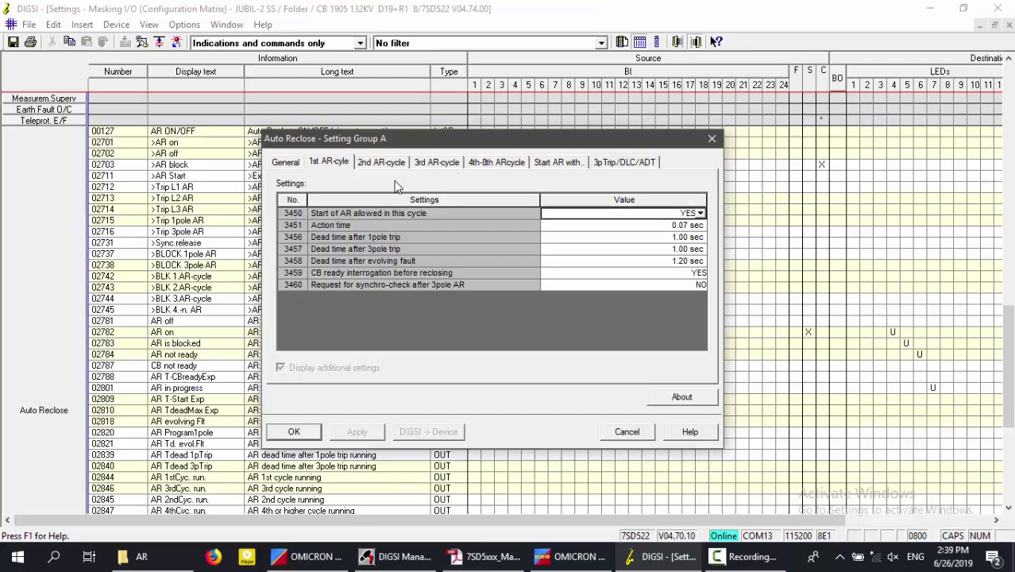
left_click(398, 167)
left_click(439, 167)
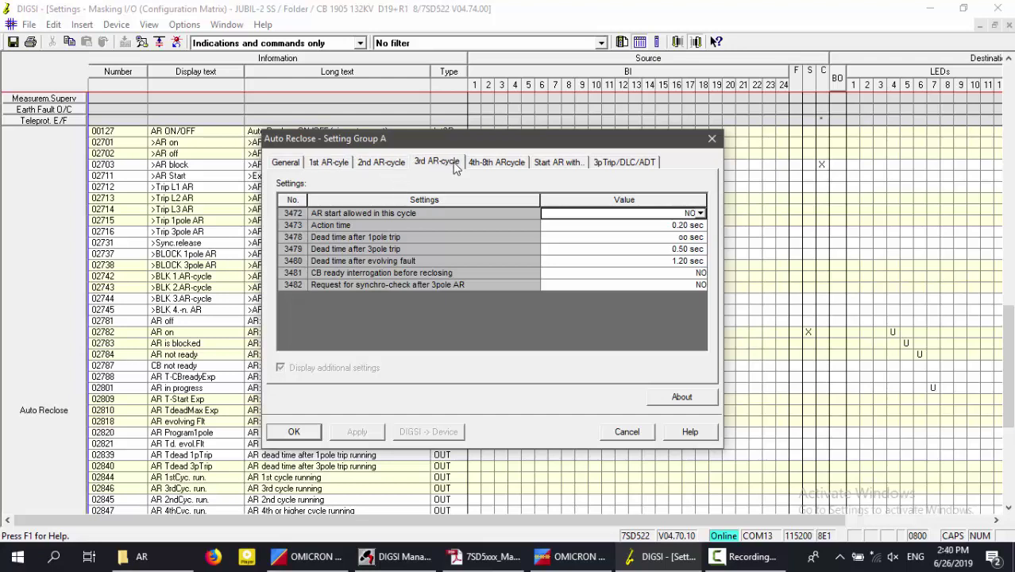
left_click(488, 167)
left_click(340, 165)
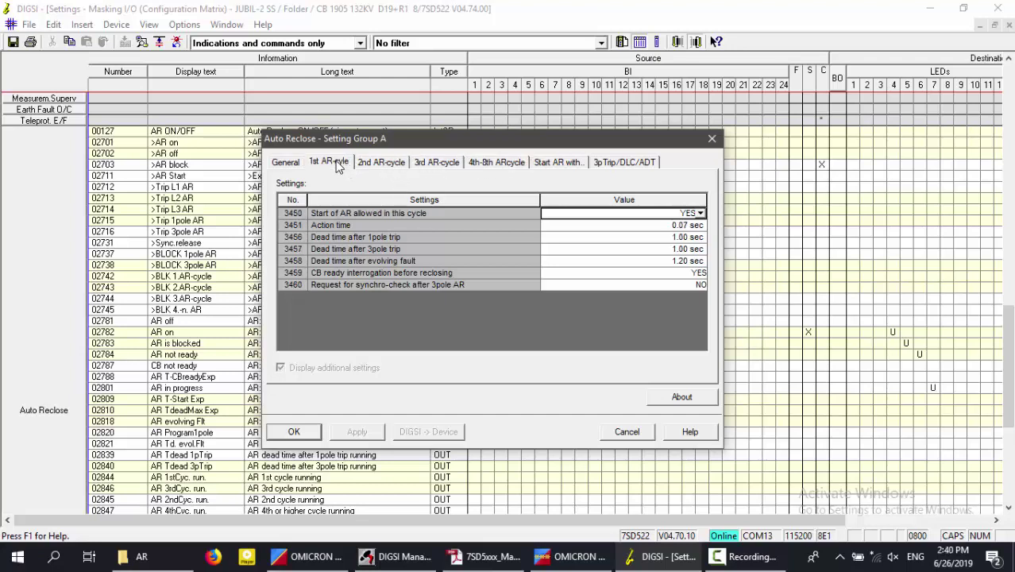
left_click(375, 165)
left_click(422, 166)
left_click(500, 167)
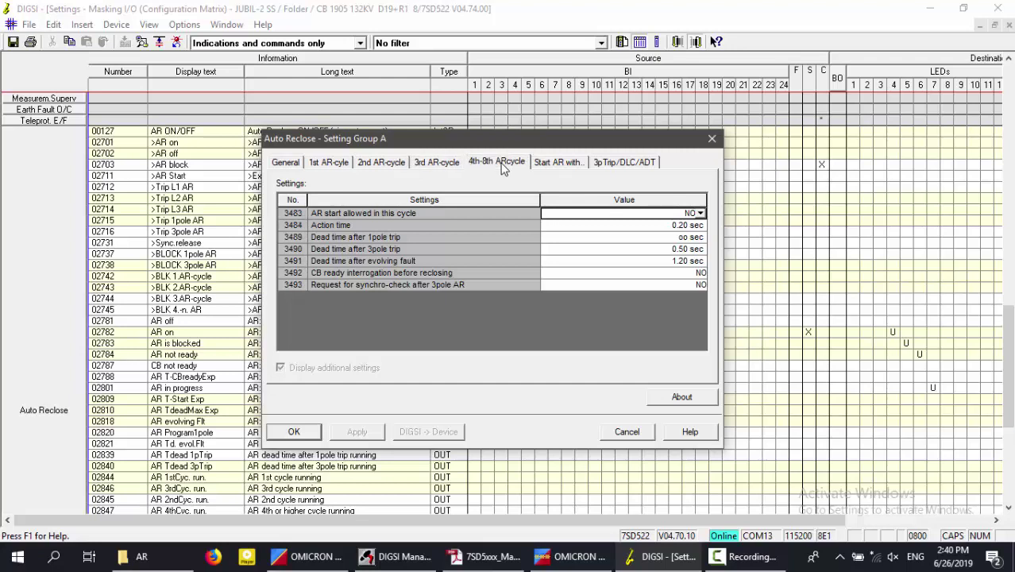
left_click(334, 169)
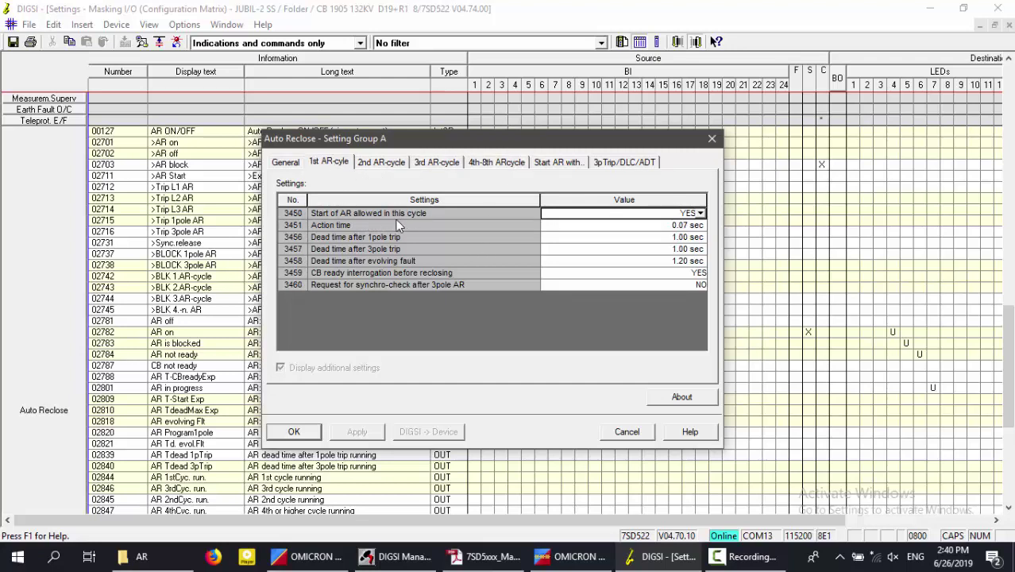
left_click(393, 163)
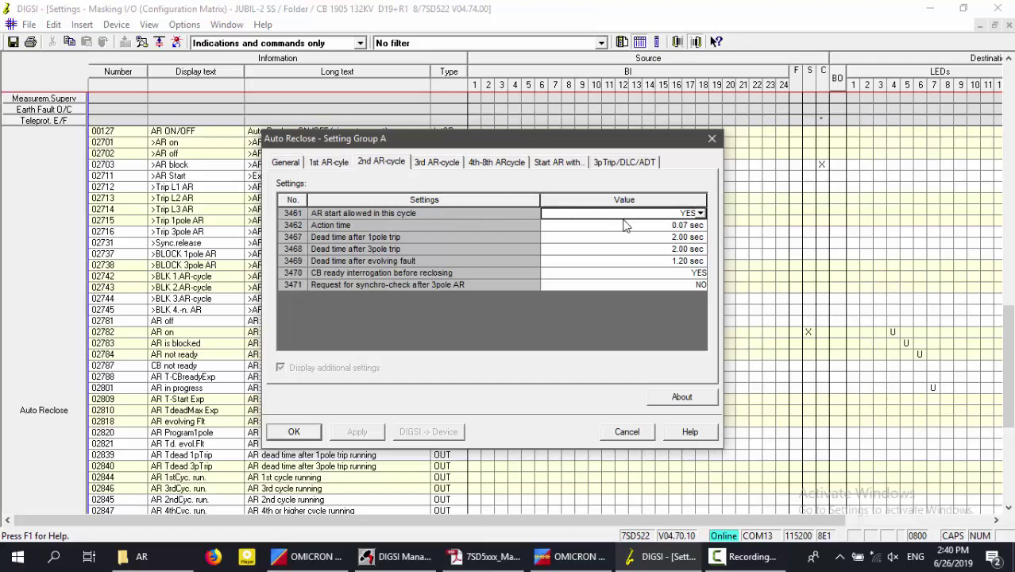
left_click(429, 164)
left_click(496, 164)
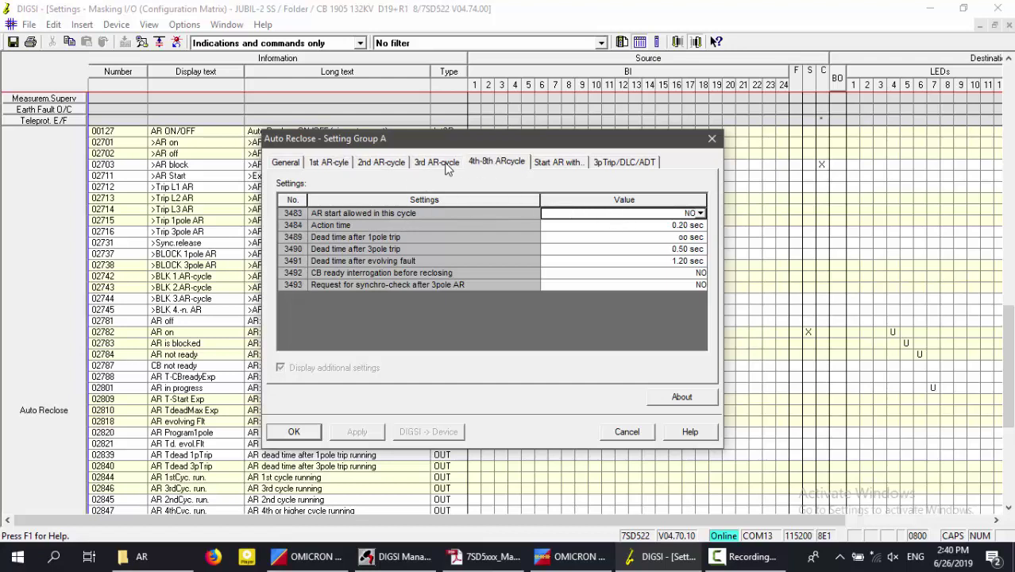
left_click(348, 163)
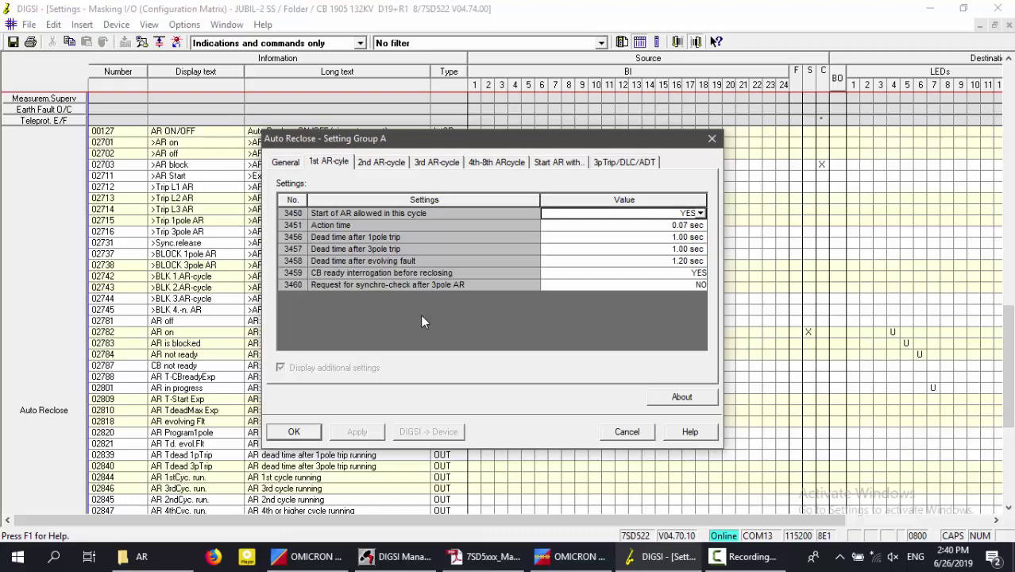
left_click(712, 142)
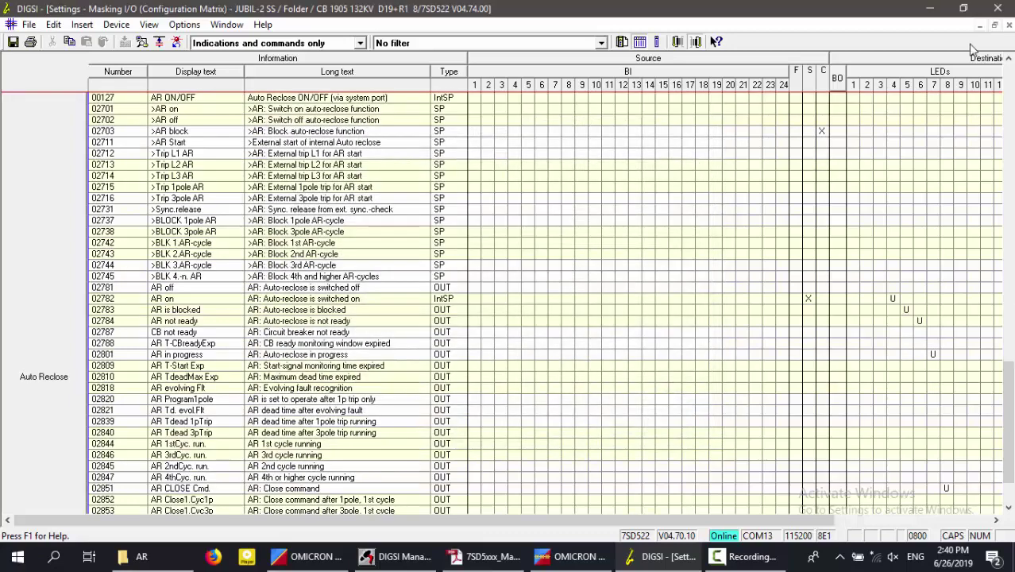
- Leave the configuration matrix and check the auto-reclose function and control mode in the Device Configuration's functional scope
left_click(1009, 25)
left_click(228, 75)
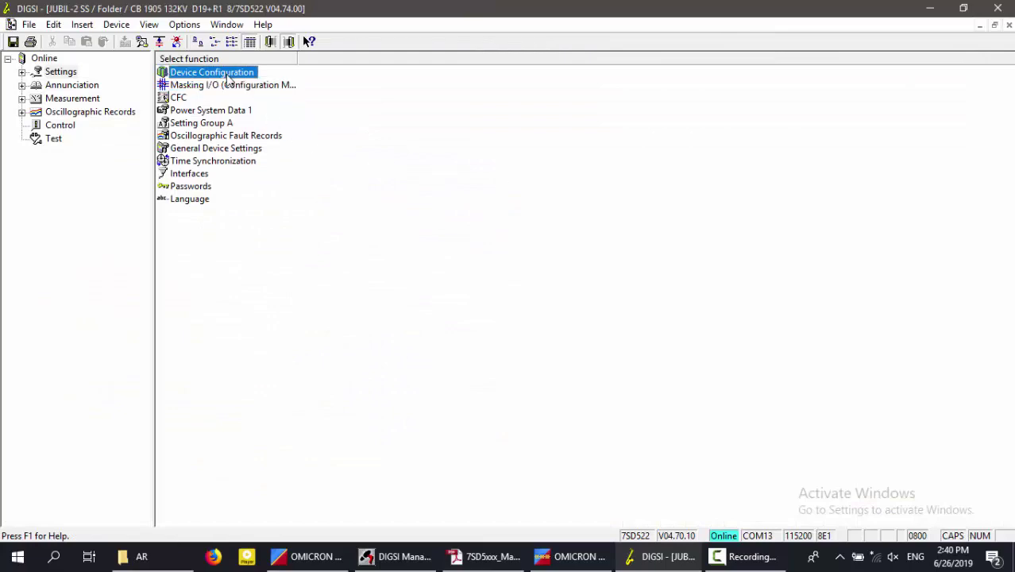
double_click(228, 77)
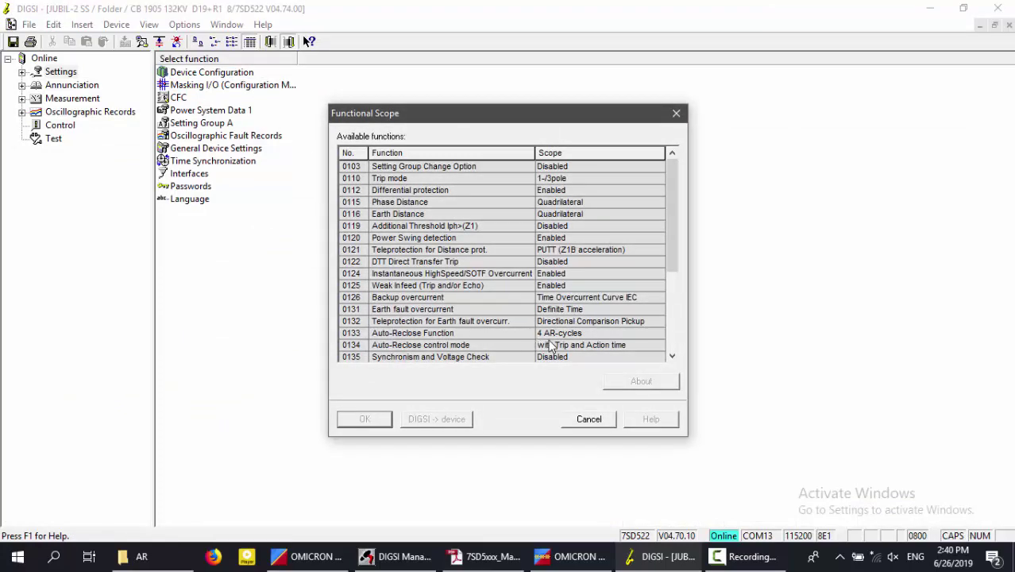
left_click(676, 112)
- Reopen the Masking I/O matrix and open the properties of the Auto Reclose group
left_click(221, 88)
double_click(221, 89)
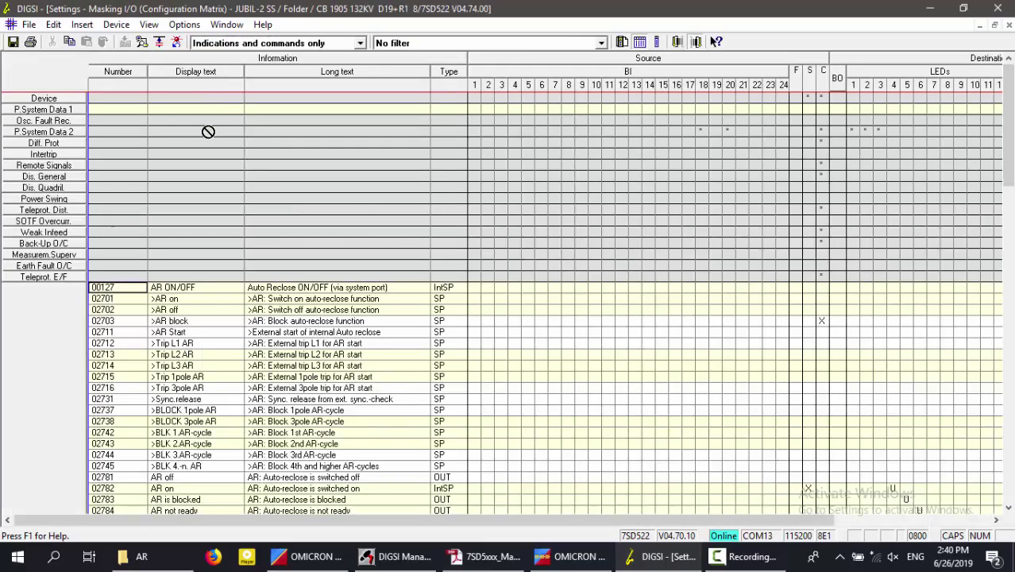
scroll(47, 329, "down", 3)
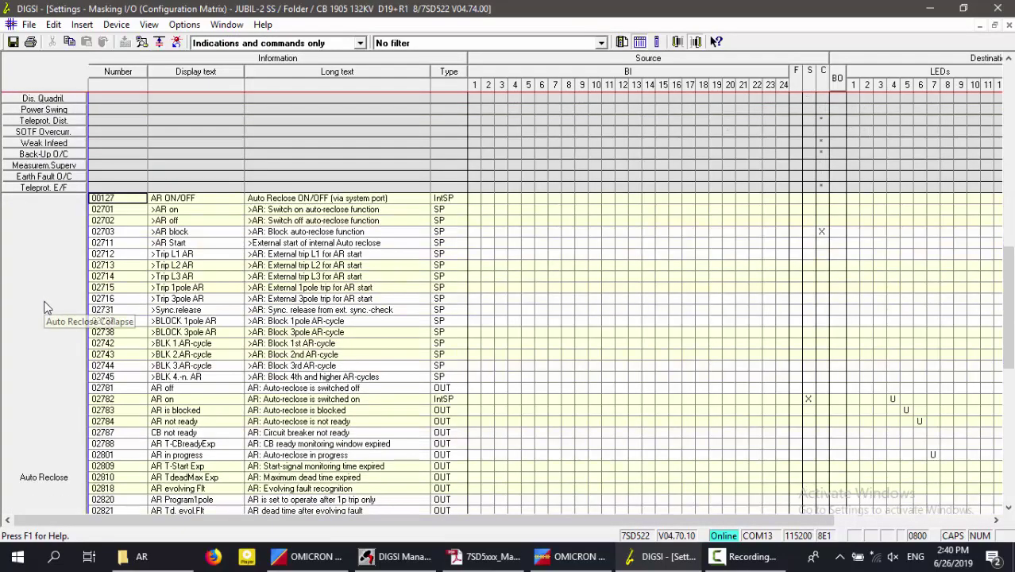
right_click(46, 314)
left_click(95, 377)
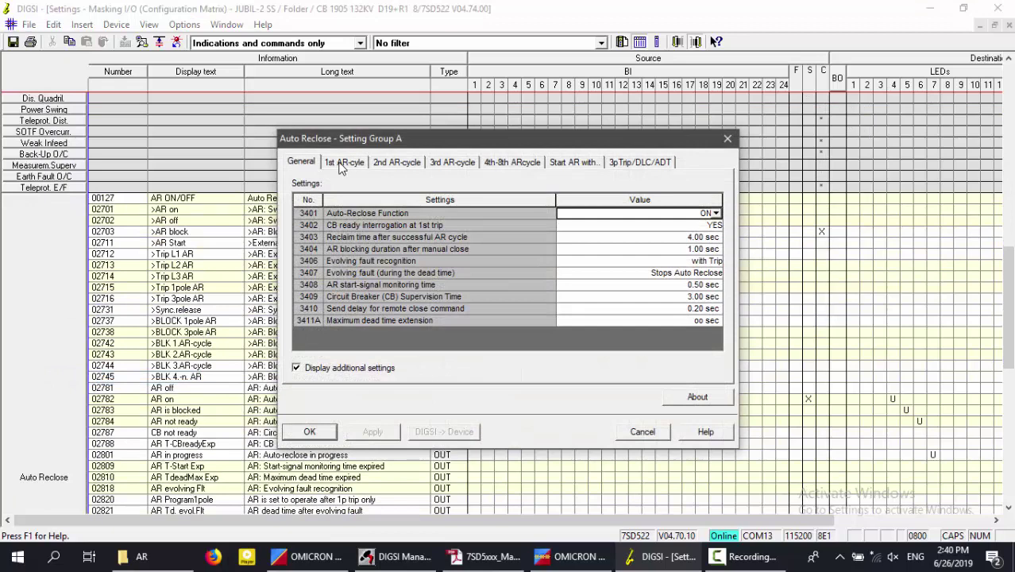
- Compare the action time and dead times of the 1st and 2nd AR cycles, and close the Auto Reclose settings
left_click(342, 163)
left_click(398, 162)
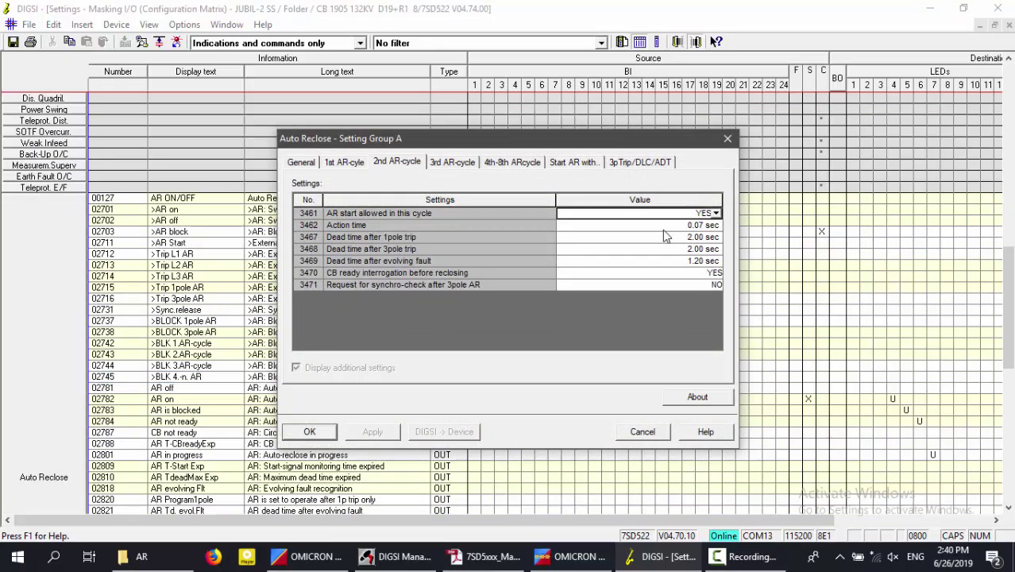
left_click(346, 165)
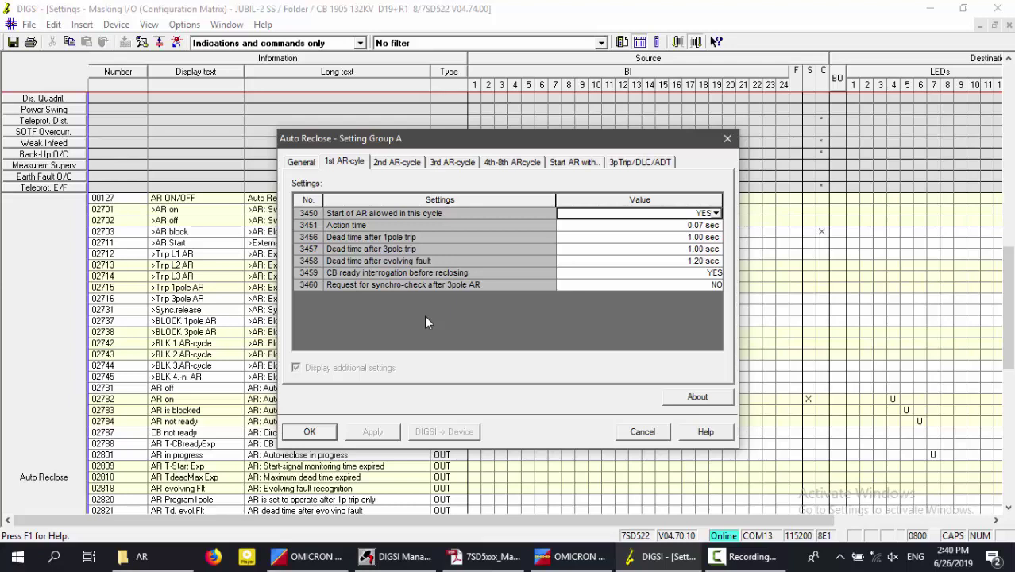
left_click(387, 164)
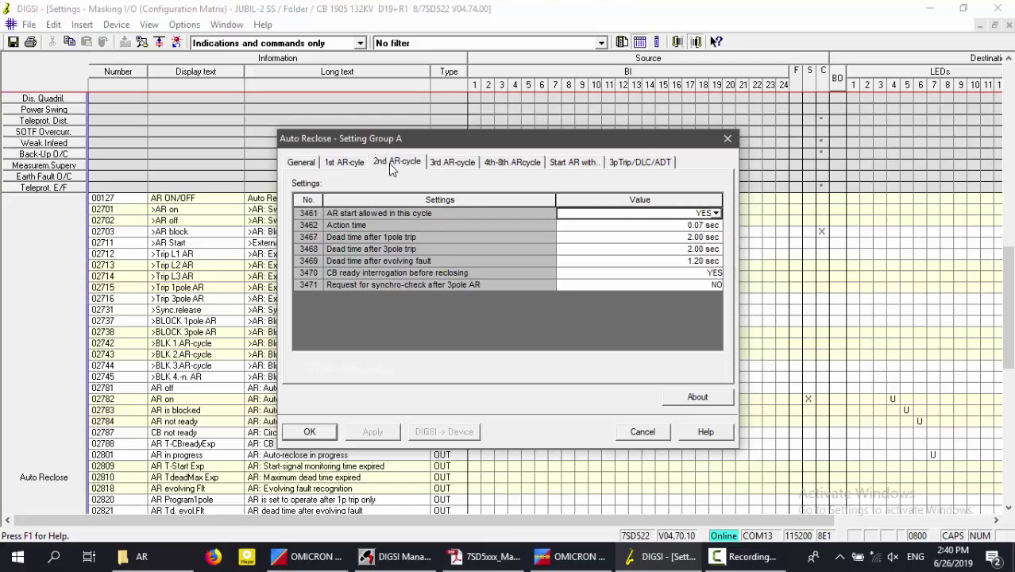
left_click(362, 164)
left_click(685, 241)
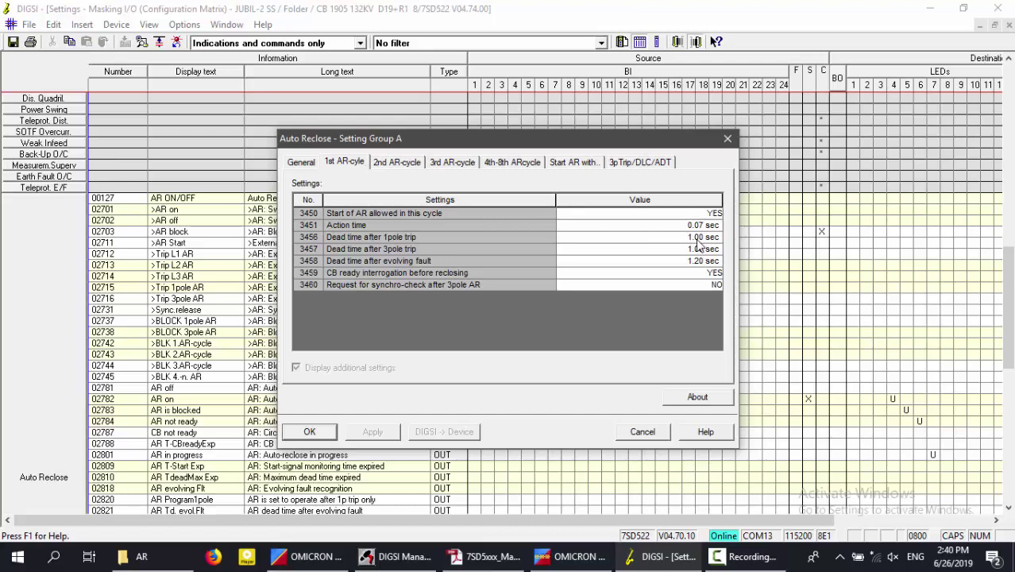
left_click(680, 249)
left_click_drag(680, 250, 725, 253)
left_click(688, 225)
left_click_drag(688, 226, 736, 234)
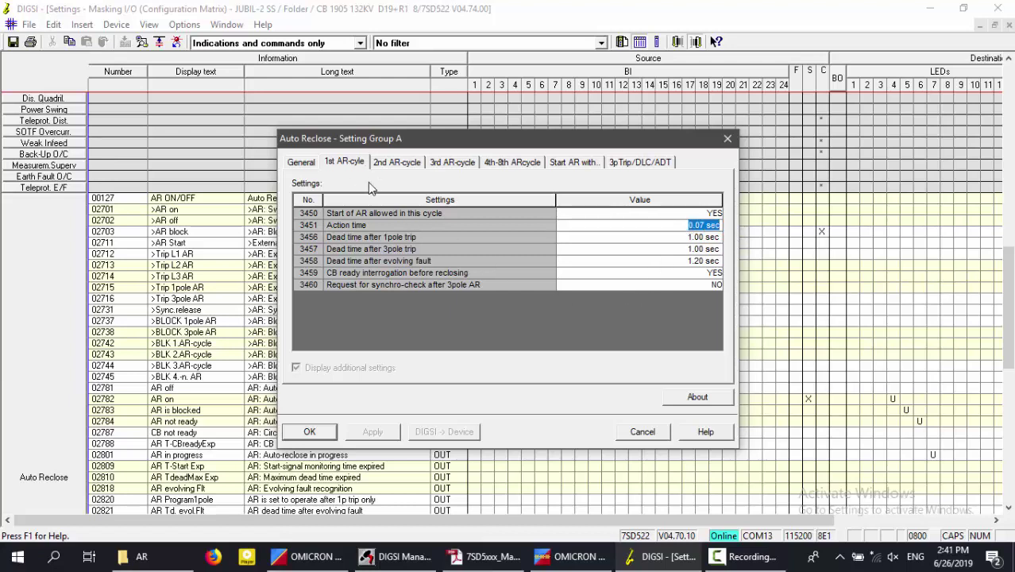
left_click(401, 161)
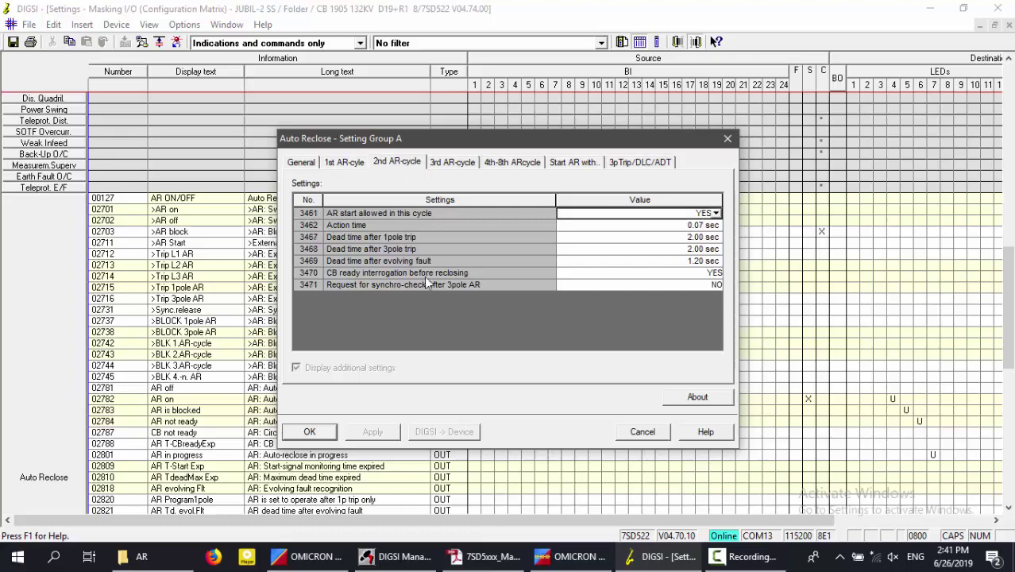
left_click(345, 161)
left_click(728, 138)
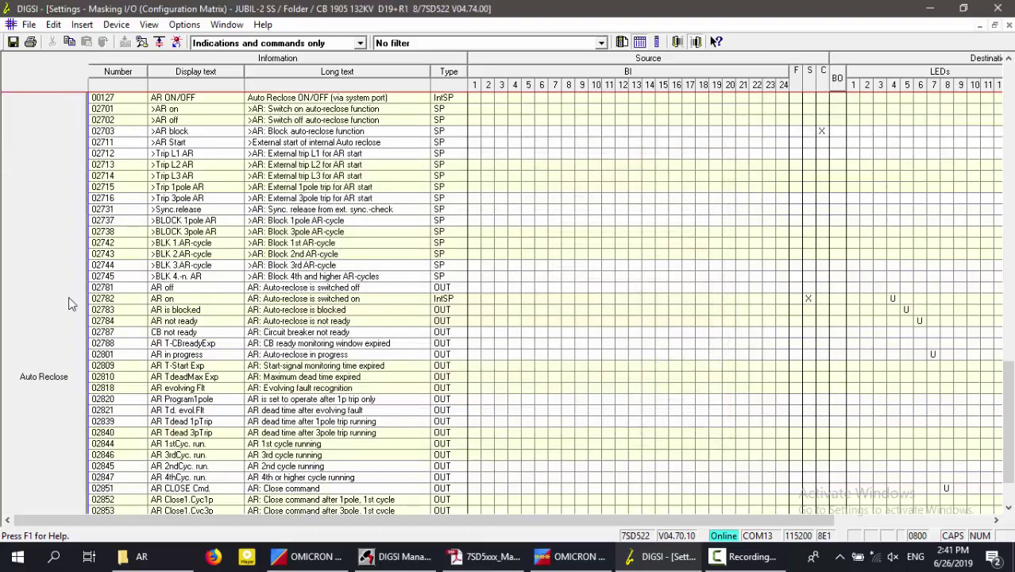
- Collapse the Auto Reclose group and check the 3I0> time delay in the Earth Fault O/C settings
double_click(38, 226)
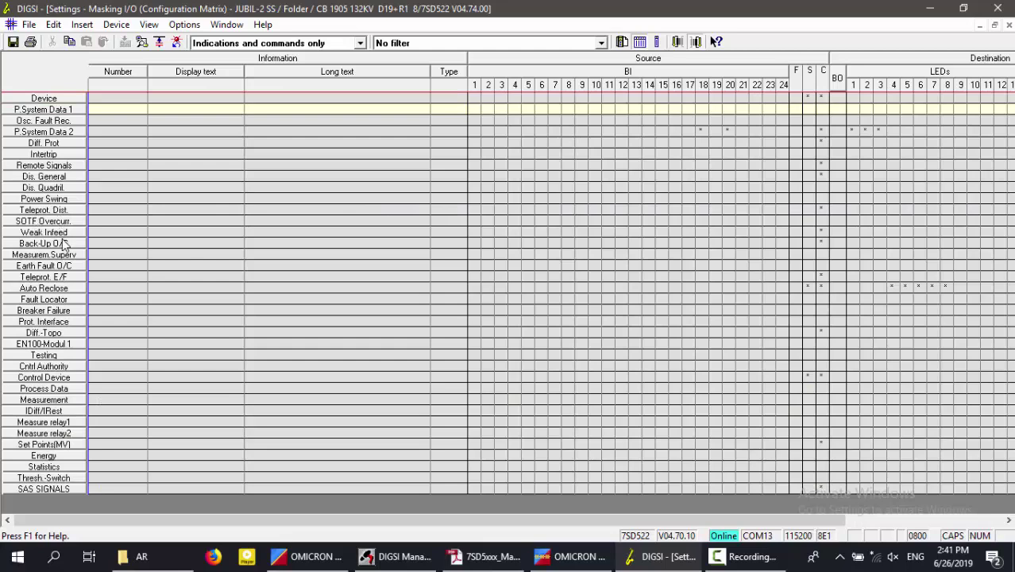
right_click(67, 271)
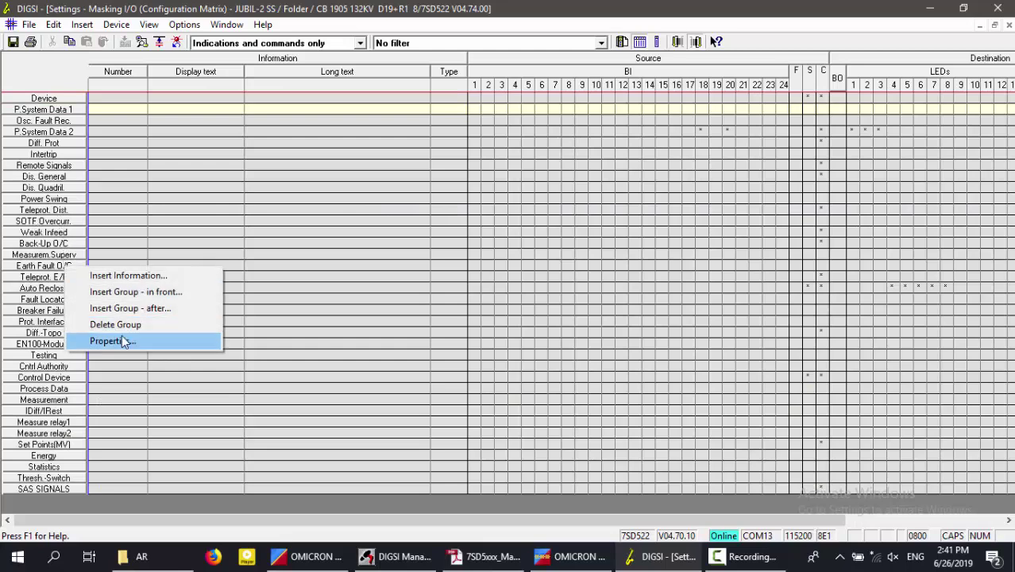
left_click(123, 339)
left_click(397, 163)
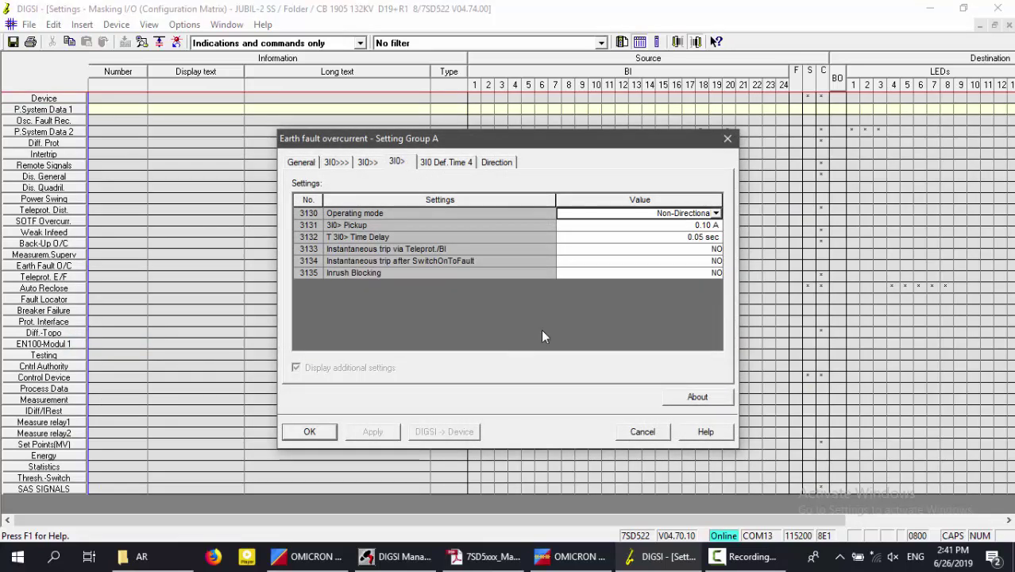
left_click(700, 237)
left_click(667, 235)
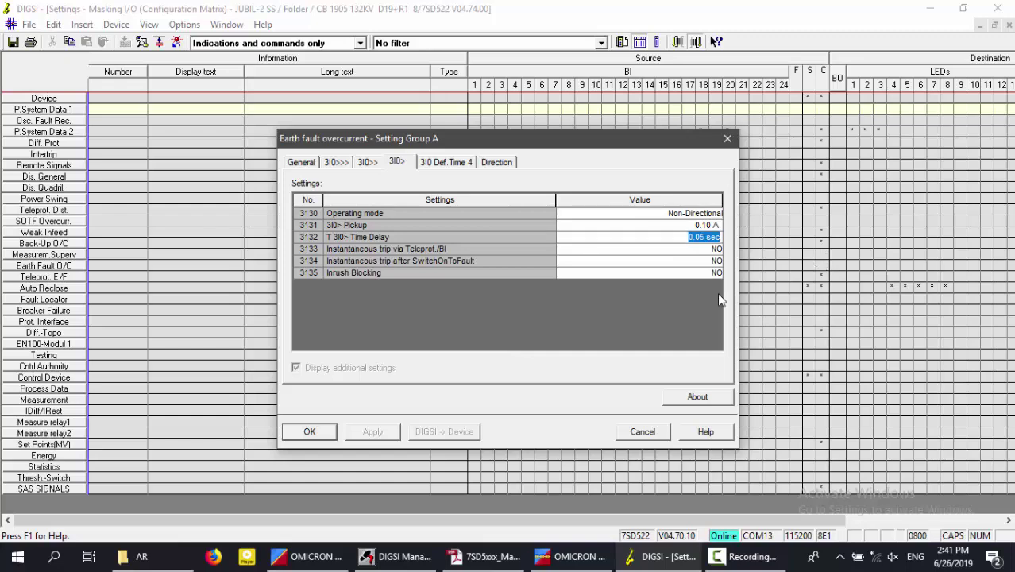
left_click(309, 431)
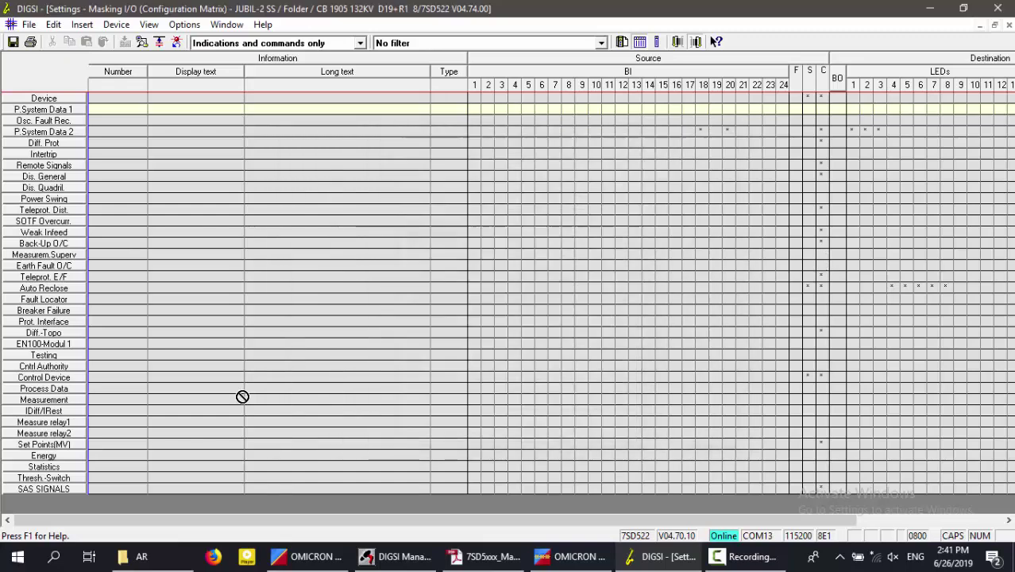
- Open the Auto Reclose group's properties and check which protection functions are allowed to start auto-reclose
right_click(68, 289)
left_click(127, 363)
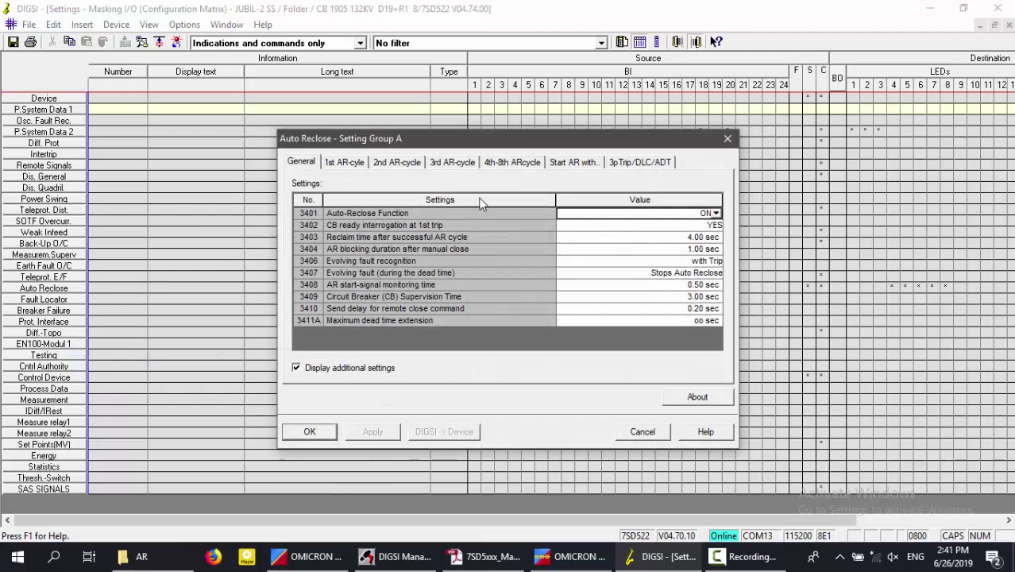
left_click(624, 162)
left_click(577, 165)
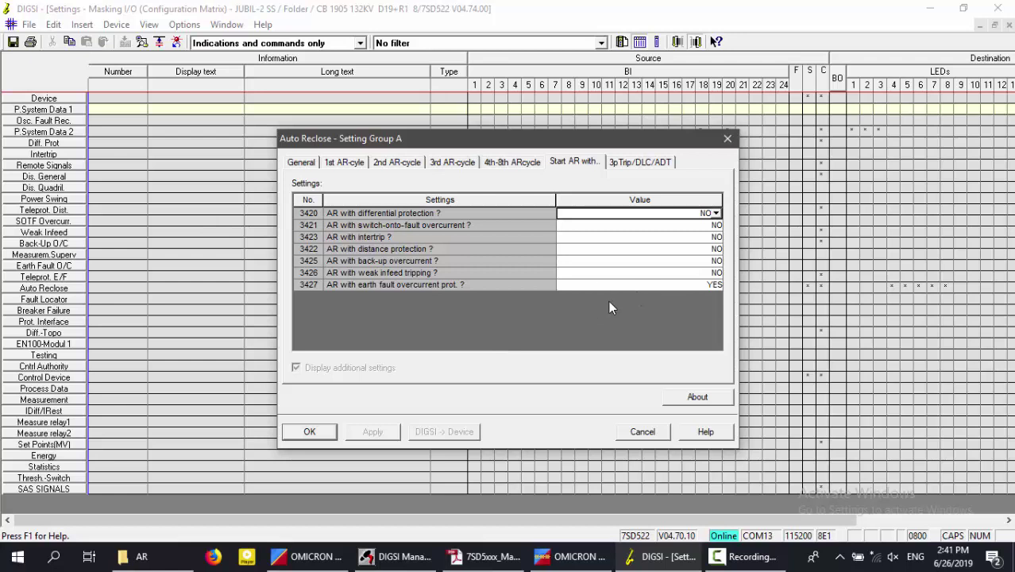
- Set the action time of the 1st AR cycle to 0.03 sec
left_click(345, 162)
left_click(711, 230)
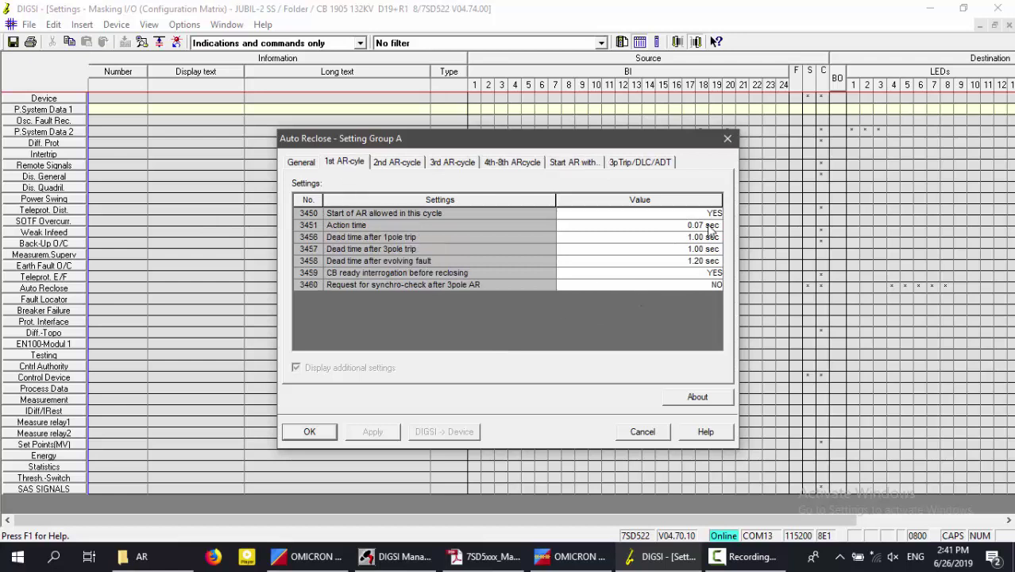
type("0.03")
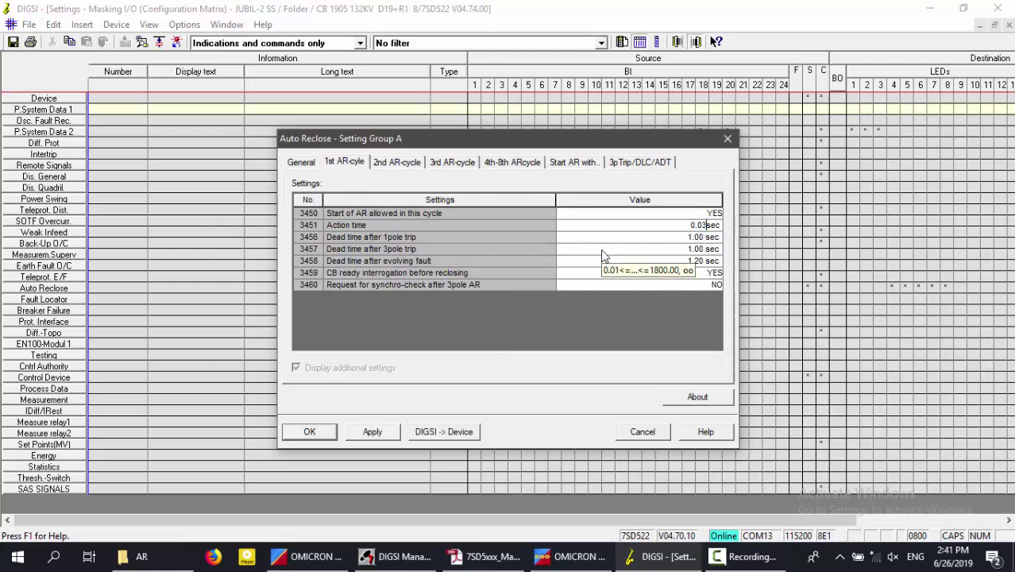
key("Return")
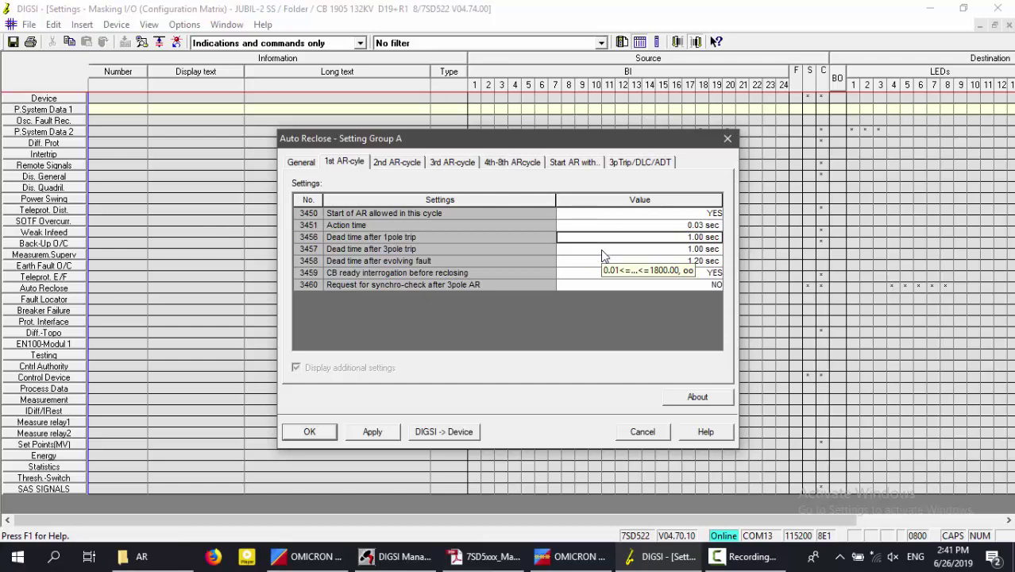
- Check the action time and dead times of the 2nd AR cycle against those of the 1st AR cycle
left_click(410, 164)
left_click(697, 225)
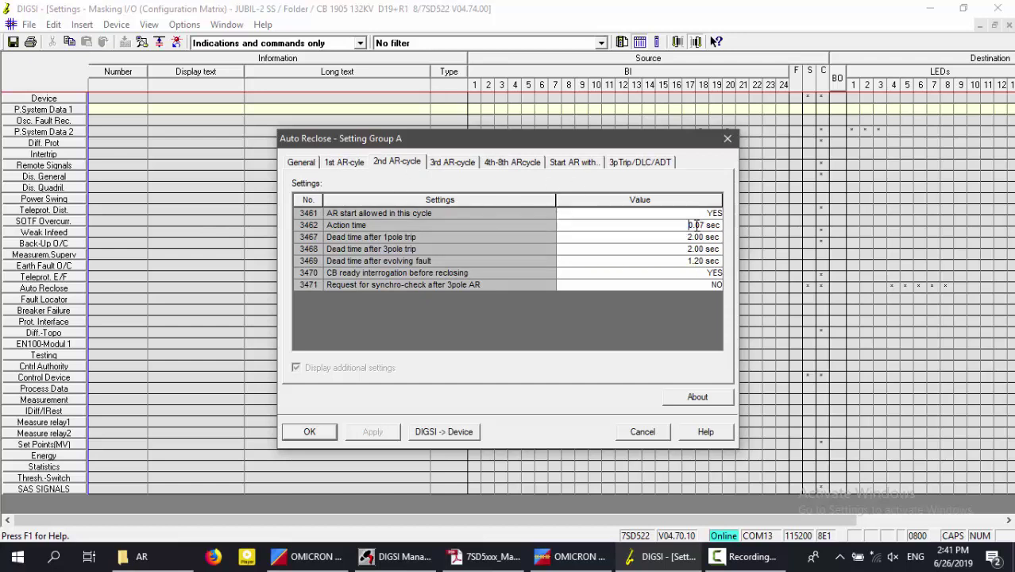
left_click_drag(706, 228, 622, 237)
left_click(697, 237)
left_click_drag(705, 238, 620, 246)
left_click(691, 248)
left_click(352, 163)
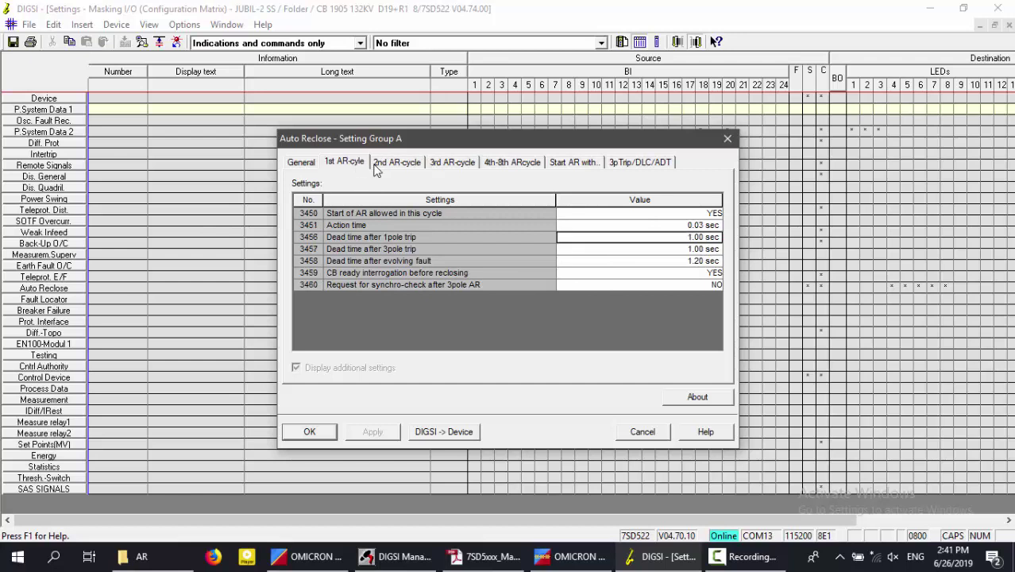
- Check the 3rd and 4th-8th AR cycle settings, and confirm the Auto Reclose settings
left_click(447, 165)
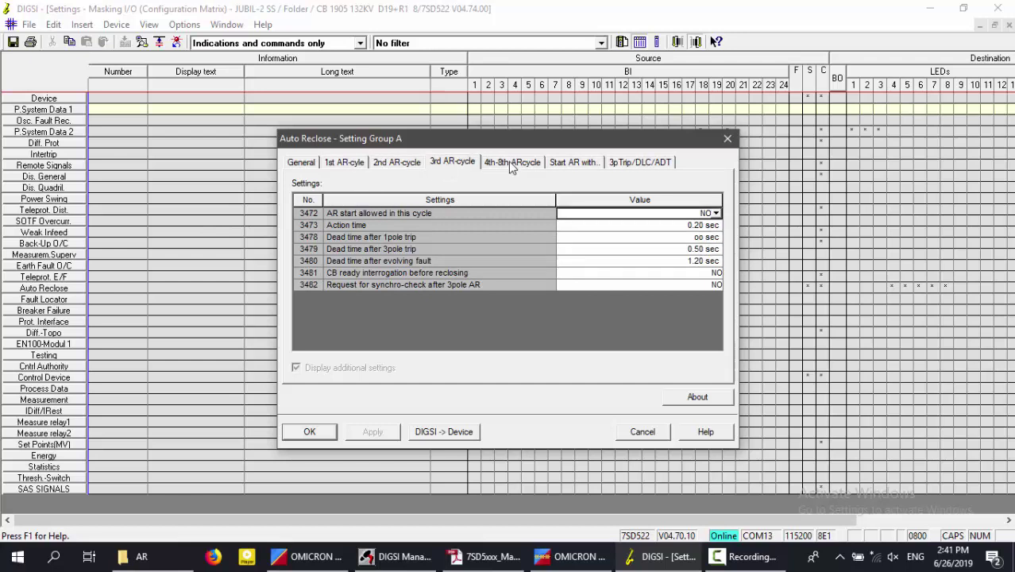
left_click(508, 161)
left_click(461, 162)
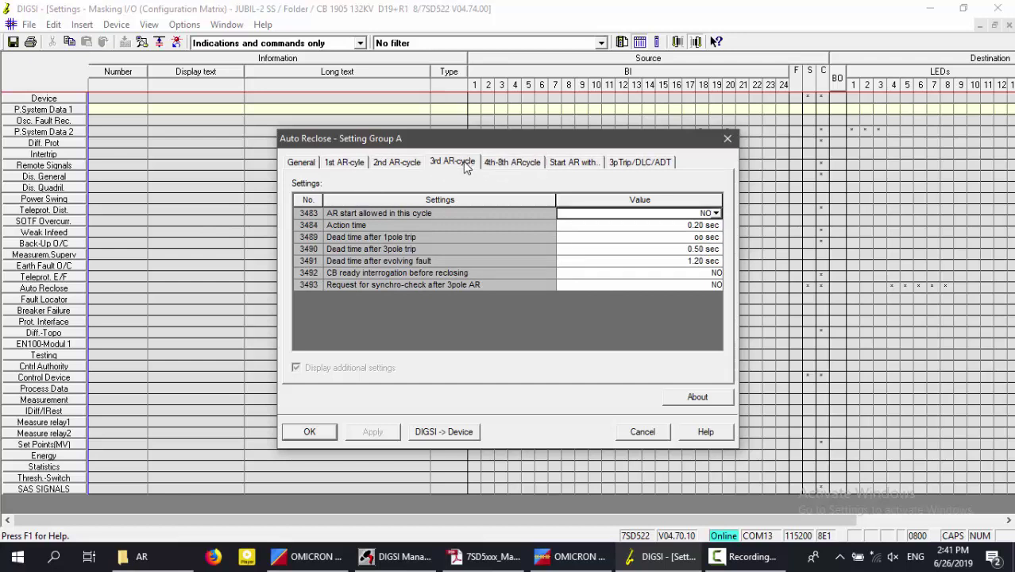
left_click(350, 163)
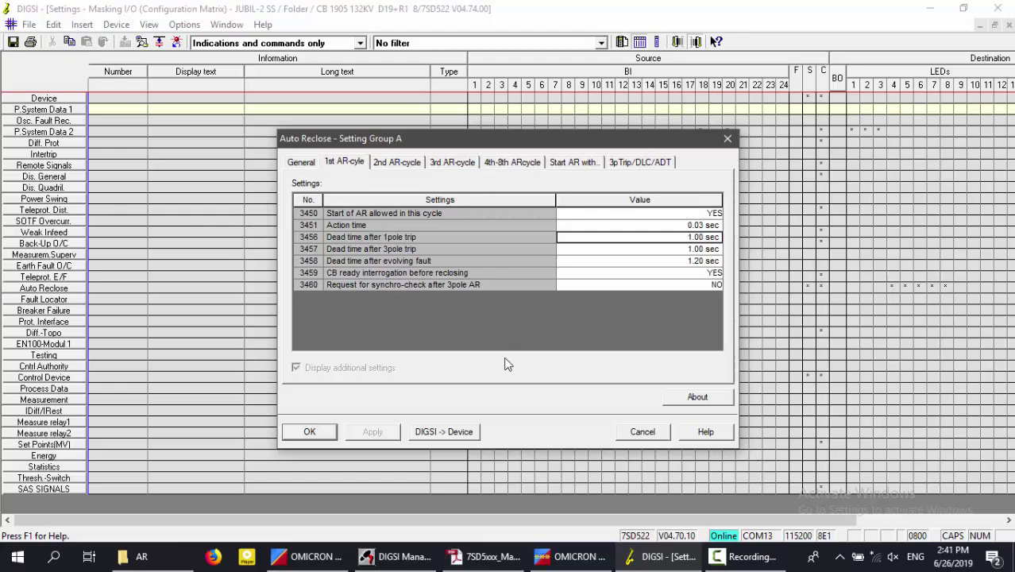
left_click(321, 431)
- Switch to State Sequencer and examine the CB CLOSED-1, CB TRIP and CB DEAD states and their binary outputs
left_click(573, 556)
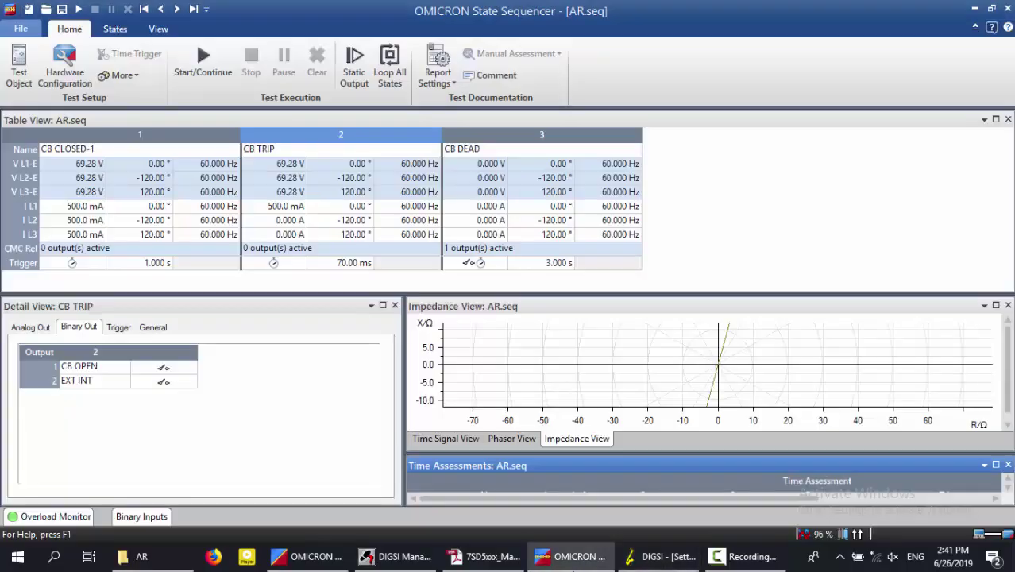
left_click(205, 136)
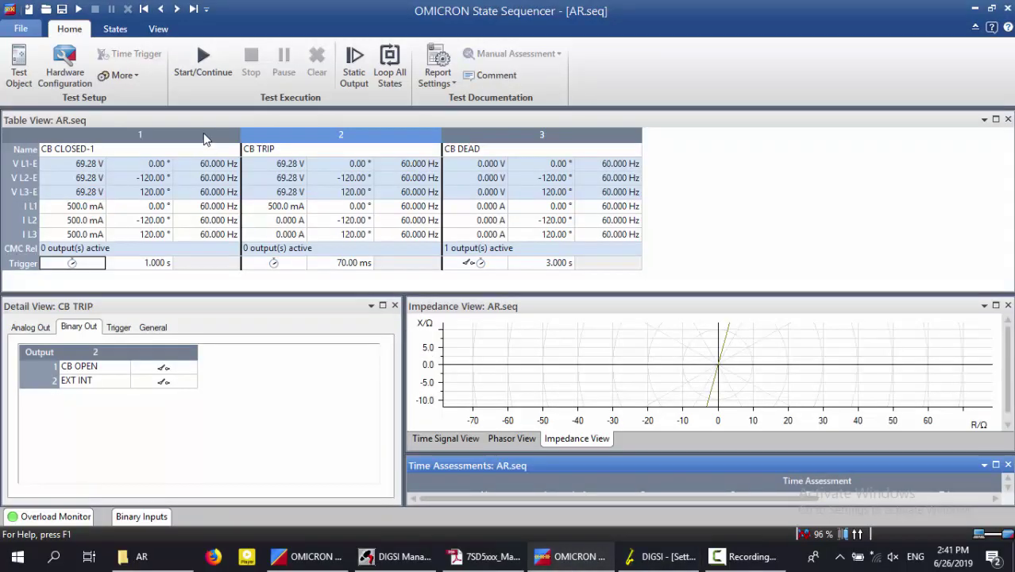
left_click(341, 137)
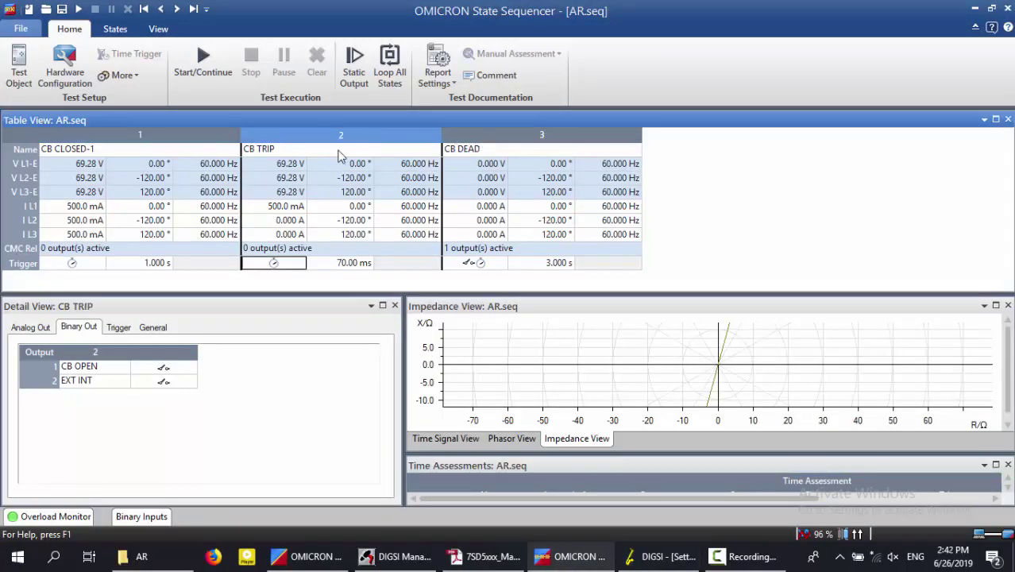
left_click(140, 136)
left_click(340, 137)
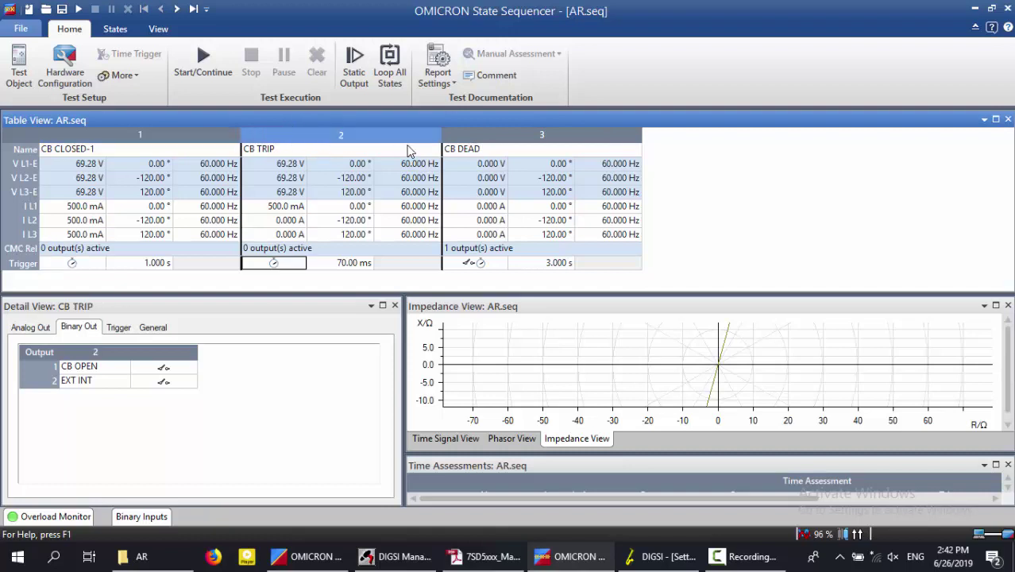
left_click(493, 139)
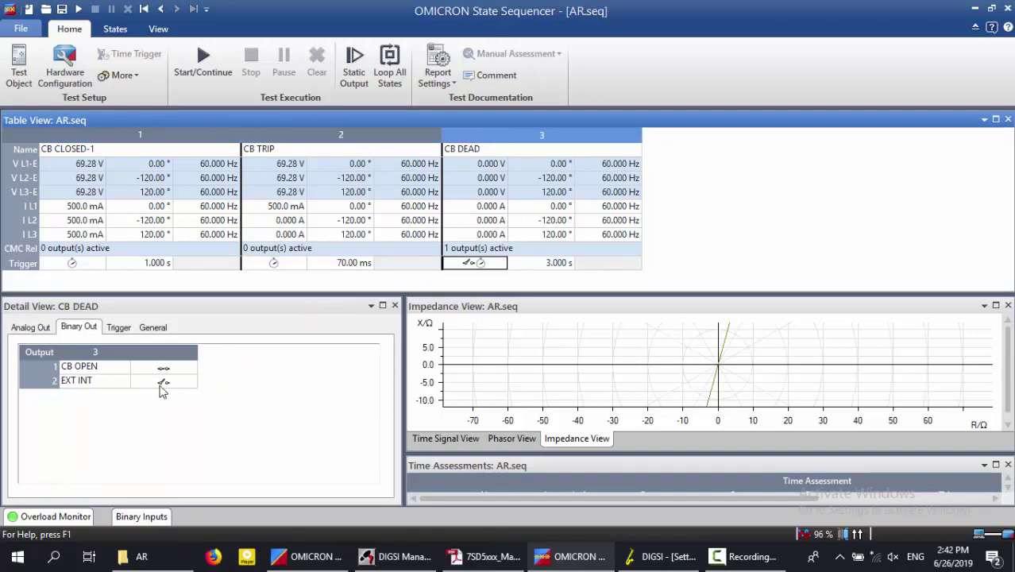
left_click(304, 145)
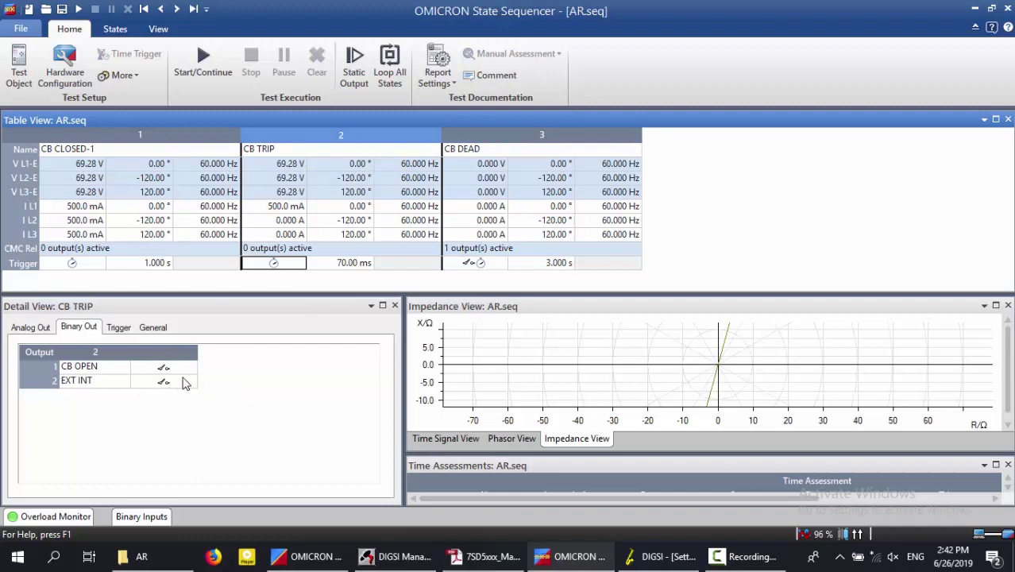
- Run the sequence with the Time Assessments view maximized, and clear the DEAD TIME result before restoring the view
left_click(997, 465)
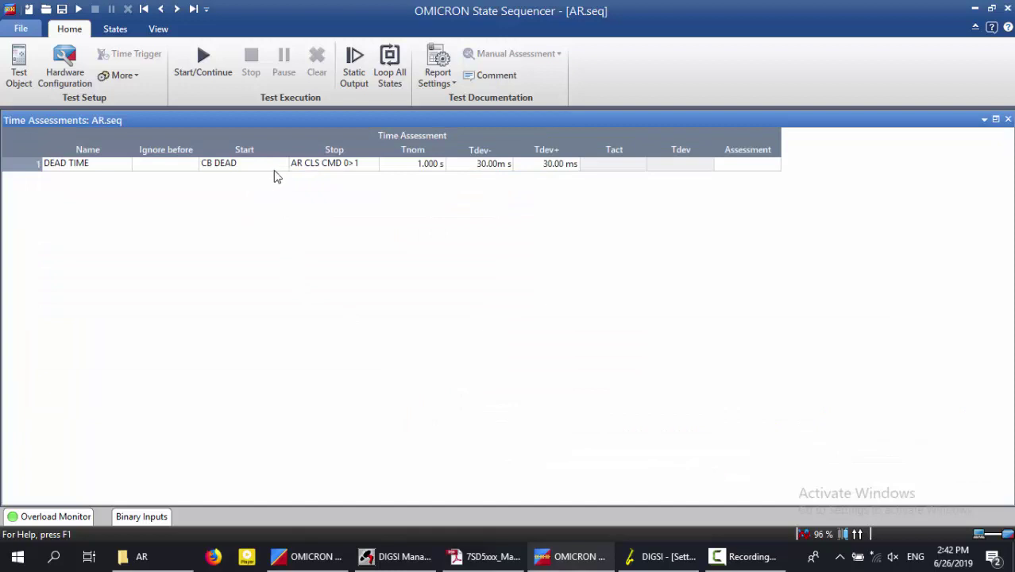
left_click(206, 70)
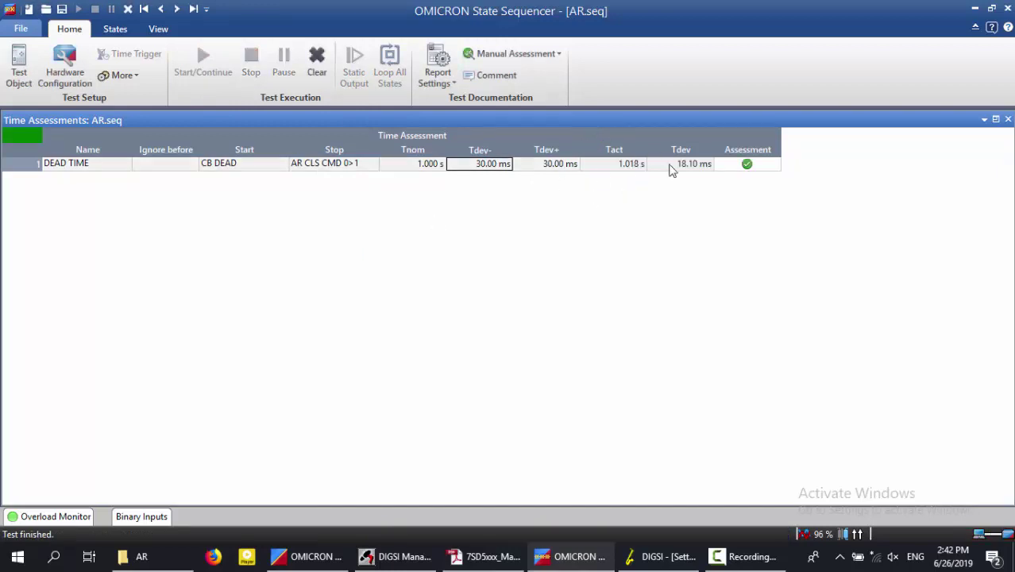
left_click(322, 76)
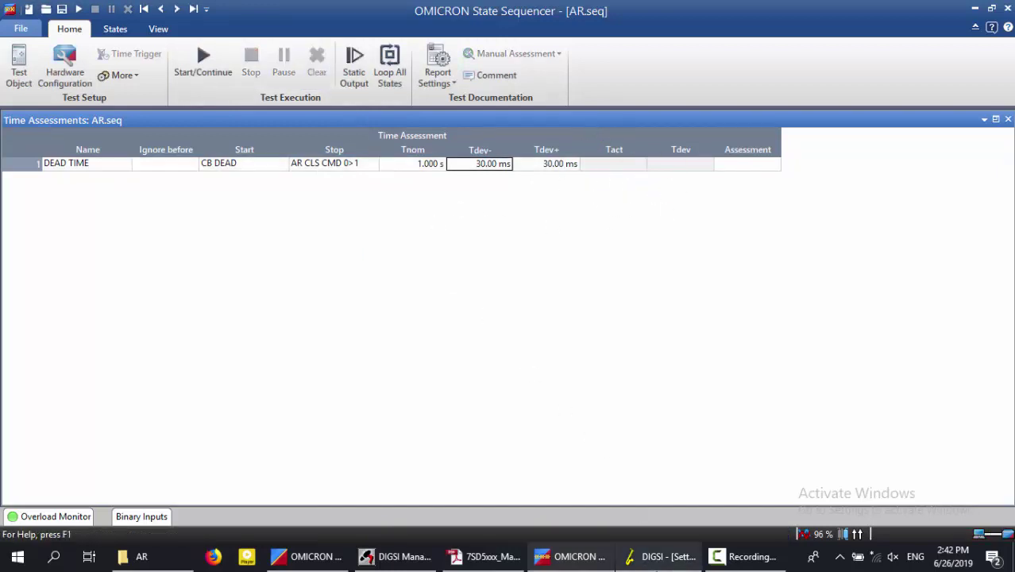
left_click(996, 120)
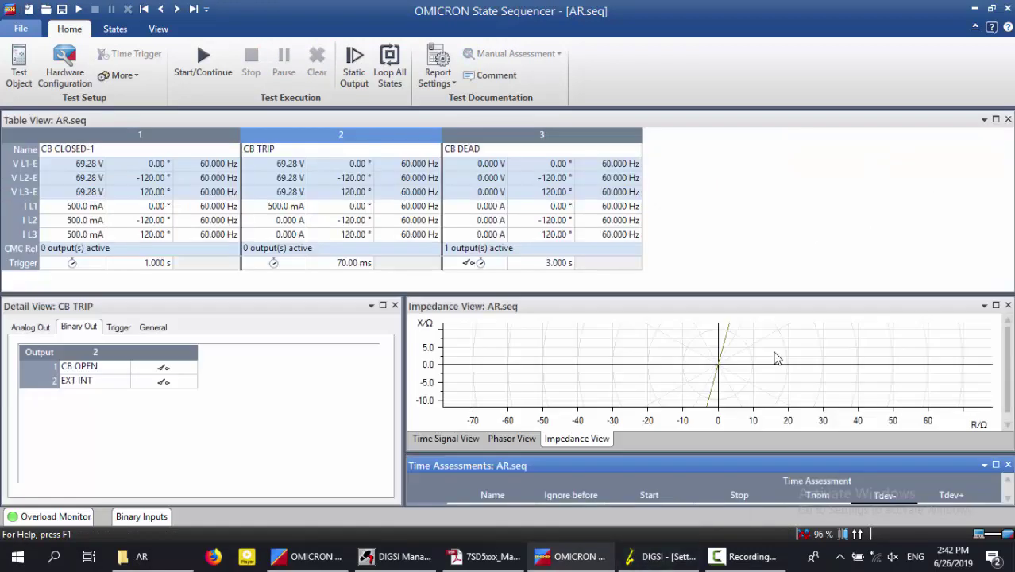
- Switch to DIGSI and open the 1st AR cycle settings in the Auto Reclose group's properties
left_click(664, 556)
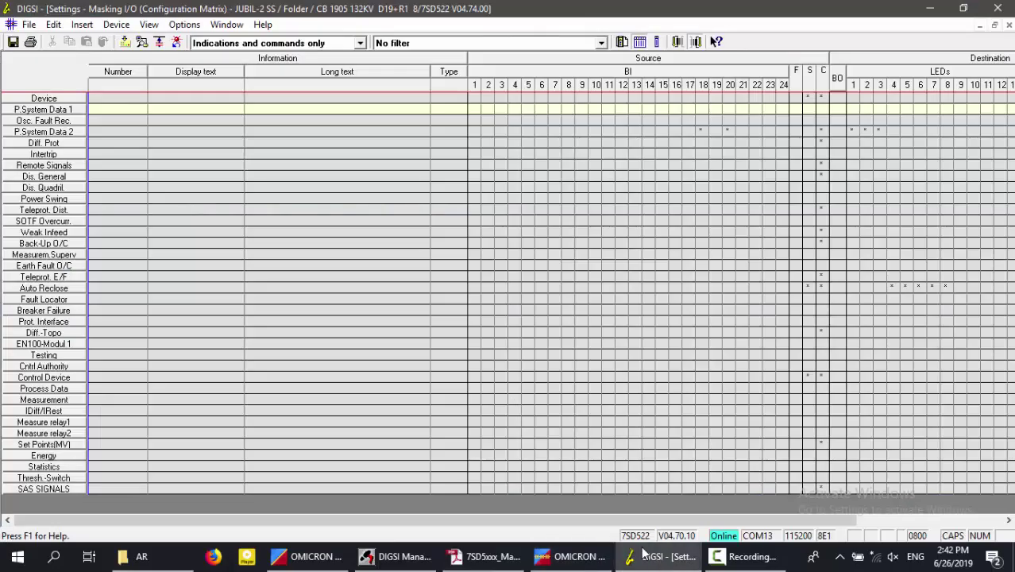
right_click(67, 291)
left_click(114, 361)
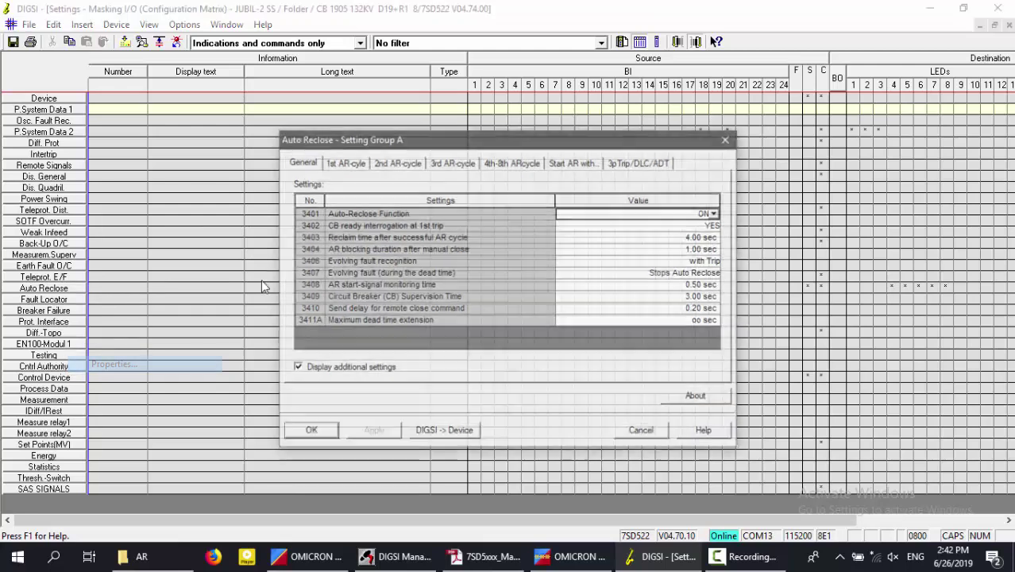
left_click(357, 162)
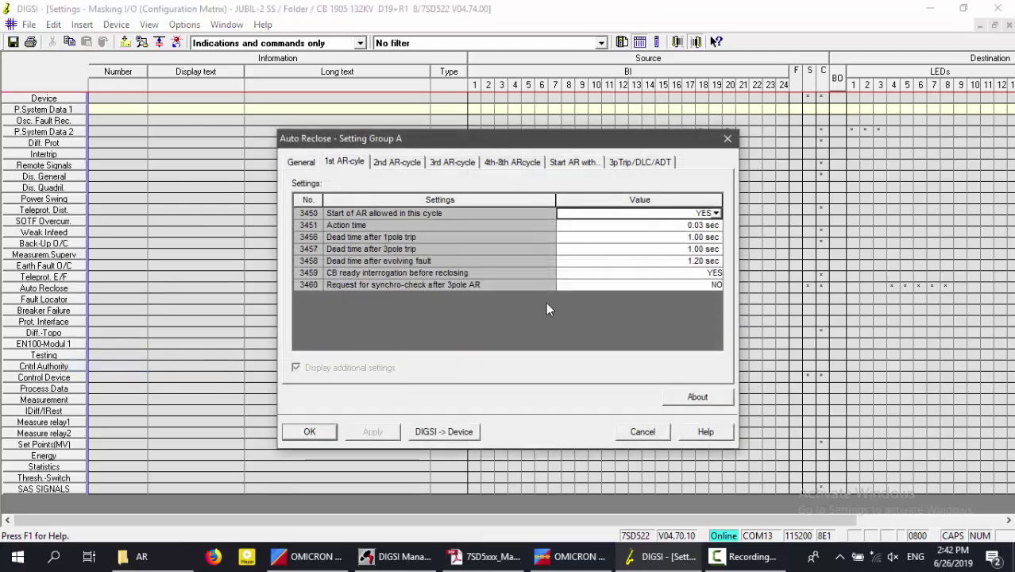
left_click(685, 240)
left_click(671, 247)
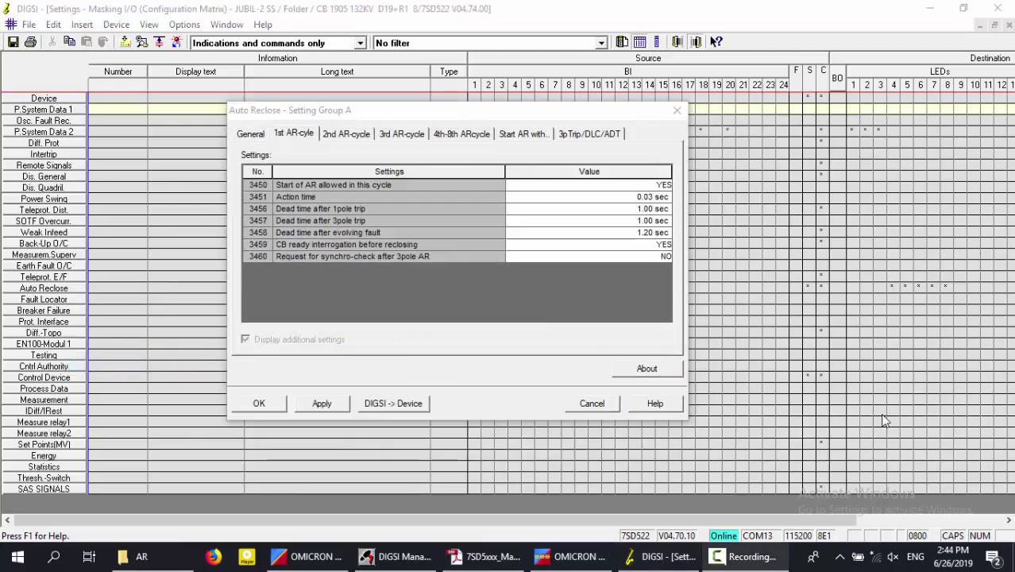
- Transfer the 1st AR cycle's 0.03 sec action time to the device, entering the password for single parameters
left_click(636, 199)
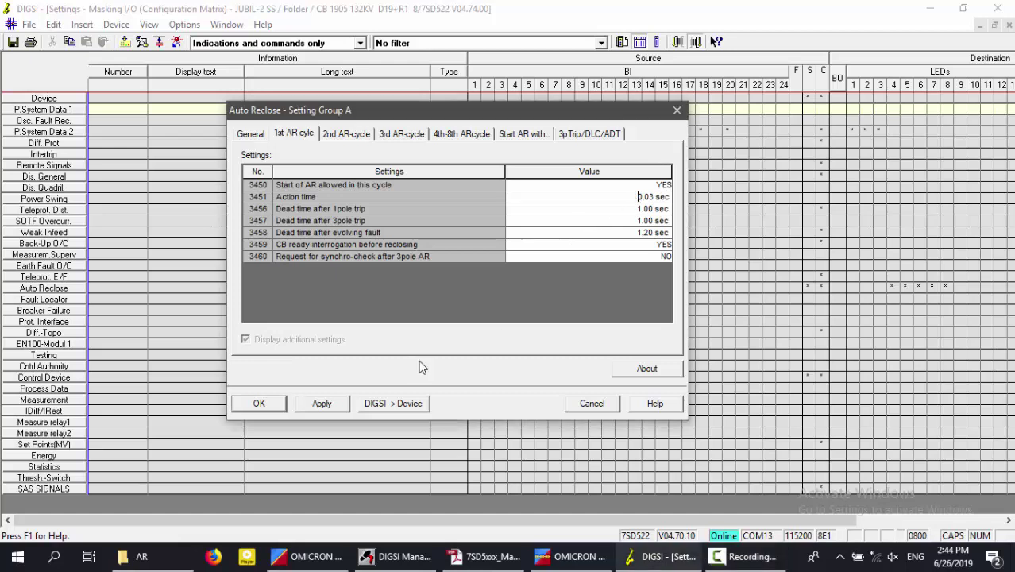
left_click(391, 404)
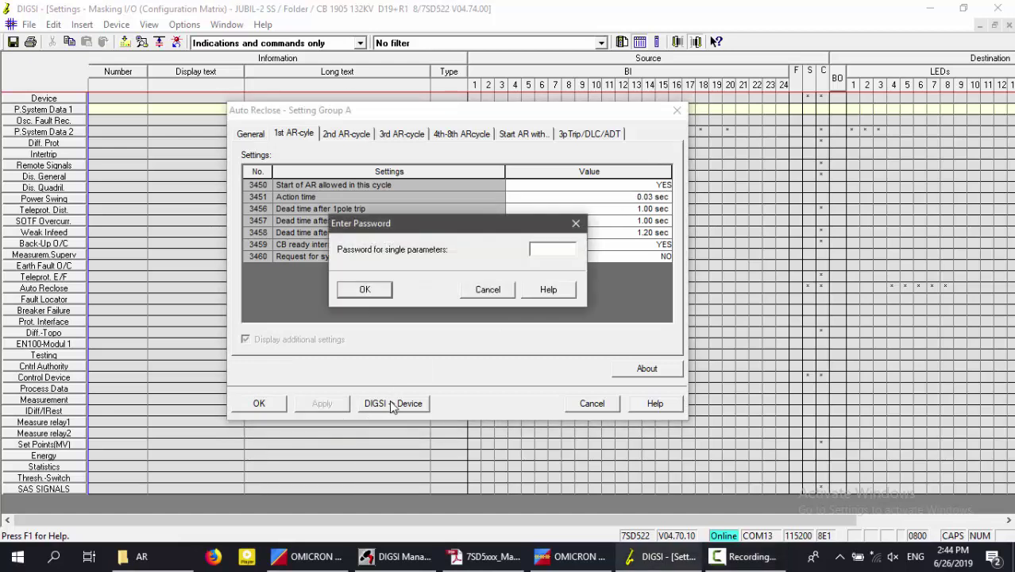
key("Return")
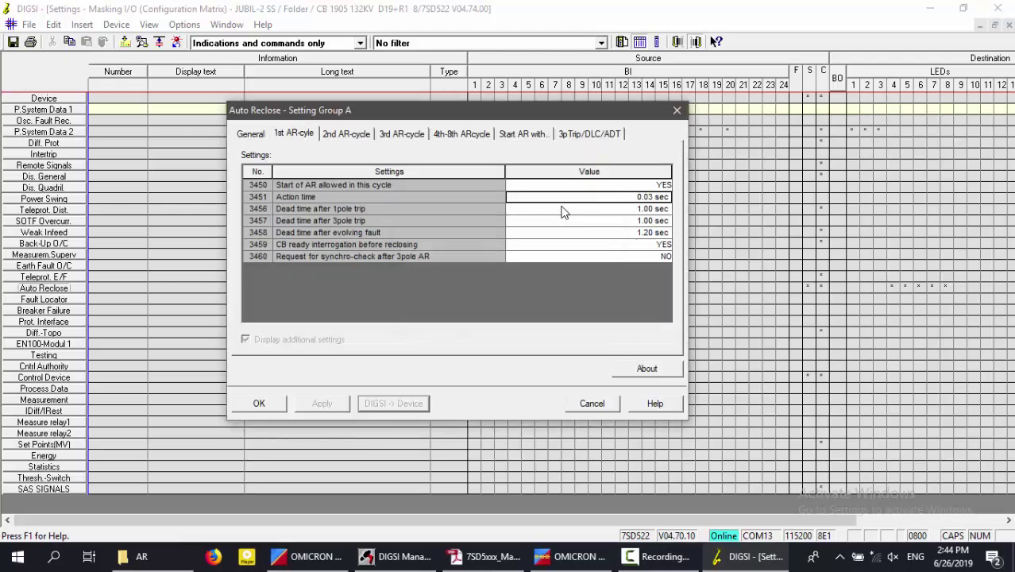
- Switch to State Sequencer, run the sequence, and check the actual DEAD TIME in the maximized Time Assessments view
left_click(570, 557)
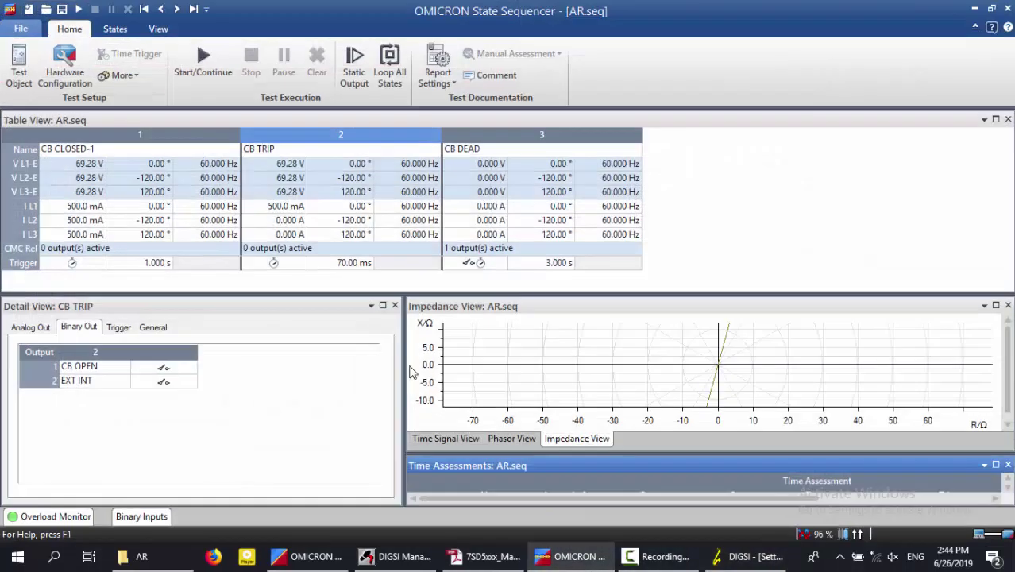
left_click(216, 76)
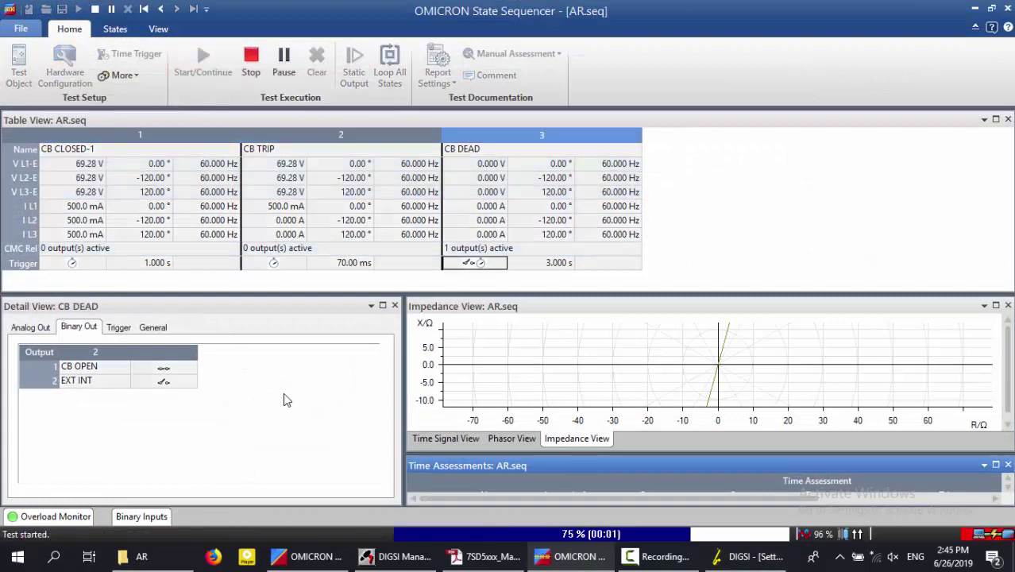
left_click(996, 464)
double_click(623, 163)
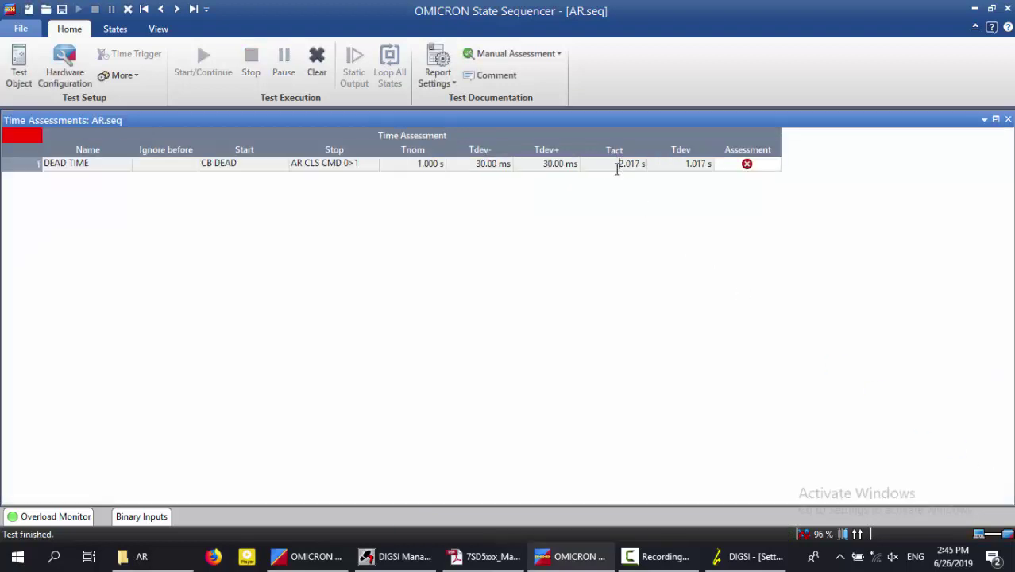
- Switch to DIGSI, set the 1st AR cycle's action time to 0.07 sec, and transfer it to the device with the single-parameters password
left_click(717, 556)
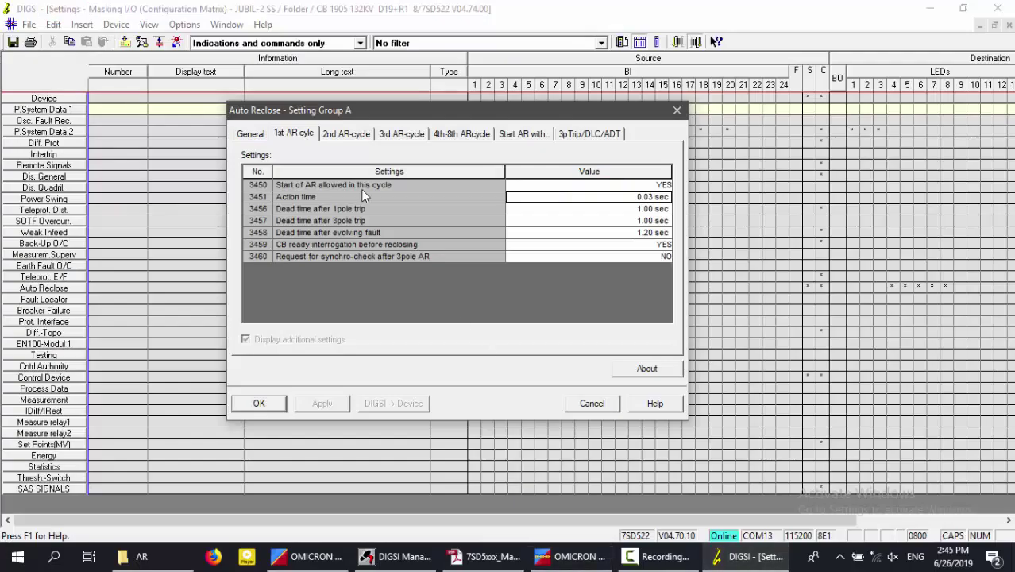
left_click(343, 134)
left_click(294, 133)
left_click(646, 199)
double_click(647, 198)
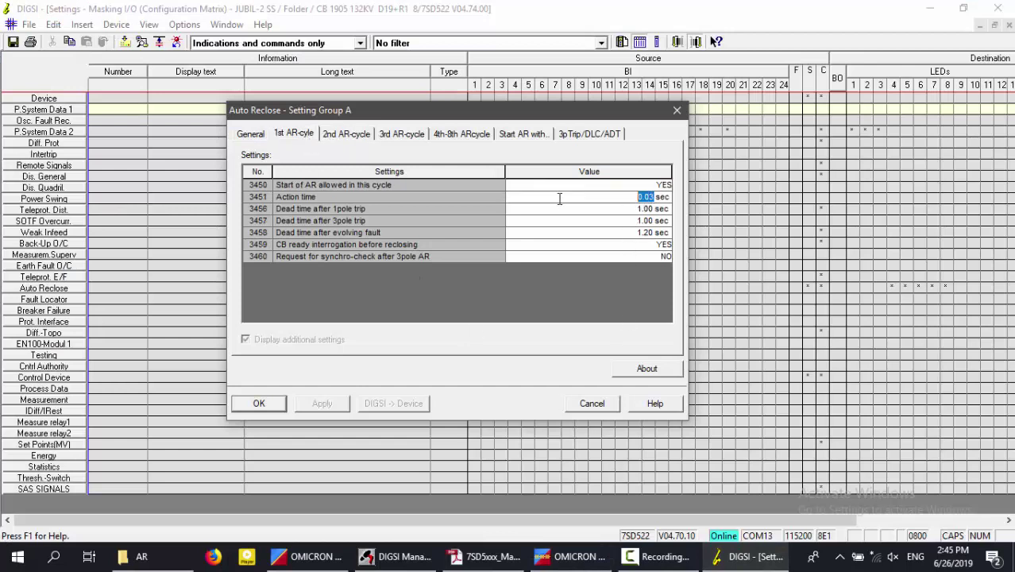
type("0.07")
key("Return")
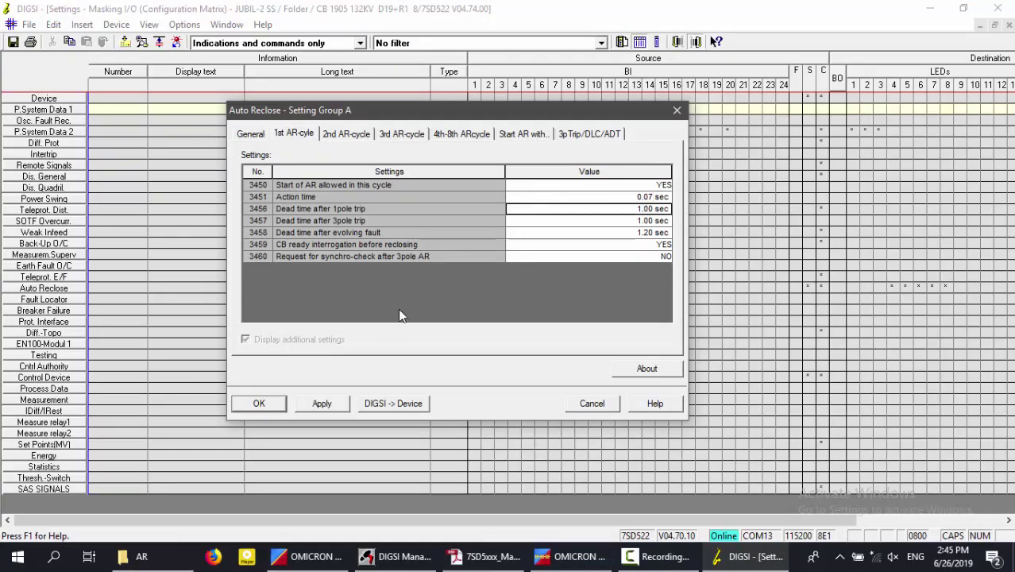
left_click(322, 403)
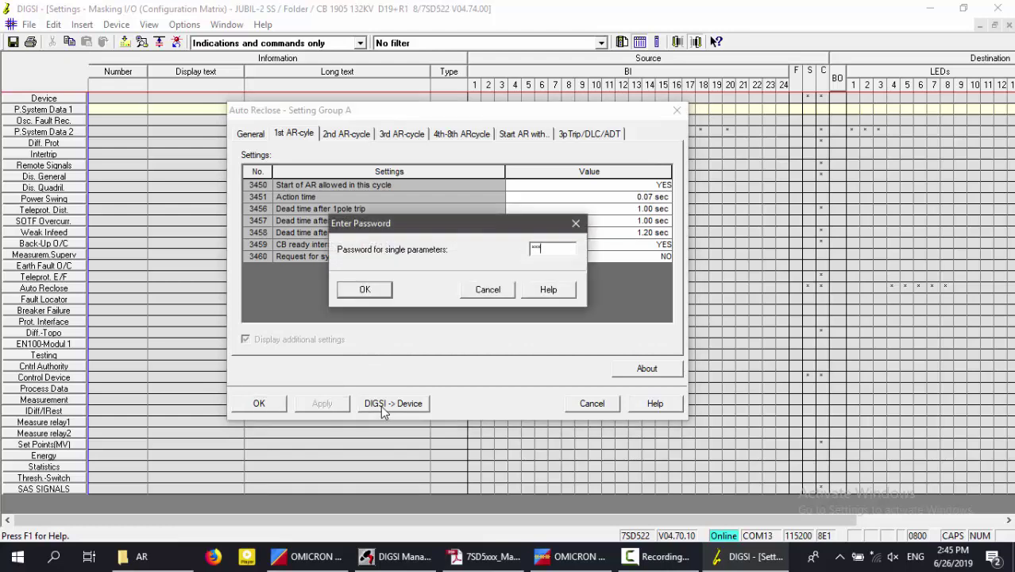
key("Return")
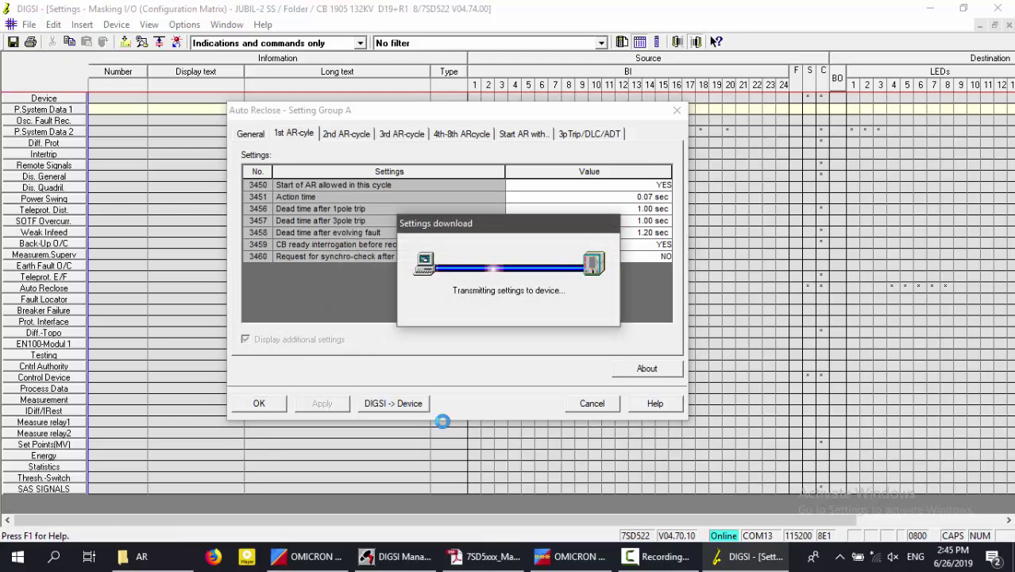
- Switch to State Sequencer, clear the previous DEAD TIME result, and rerun the sequence, clearing its result too
left_click(571, 556)
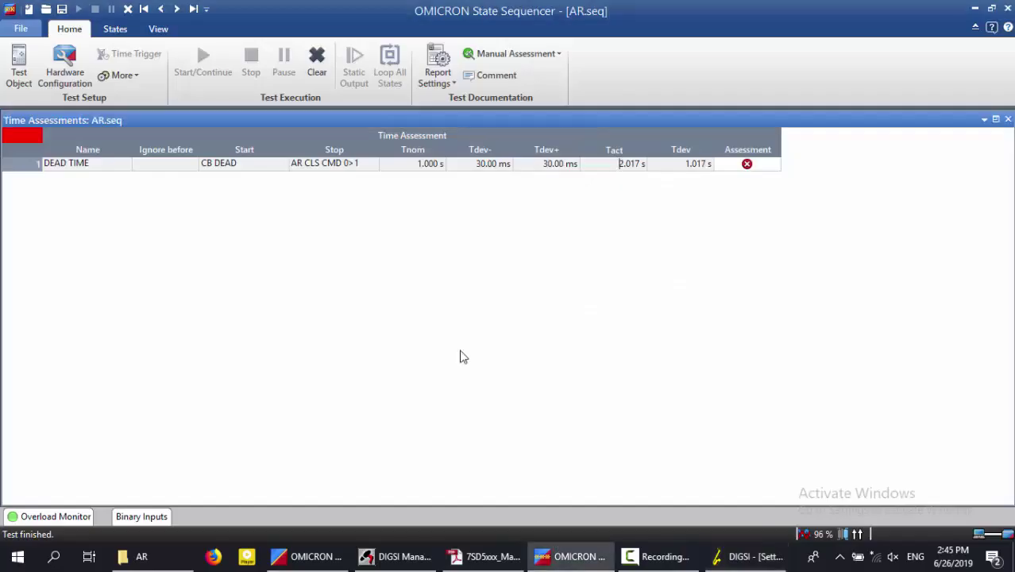
left_click(331, 68)
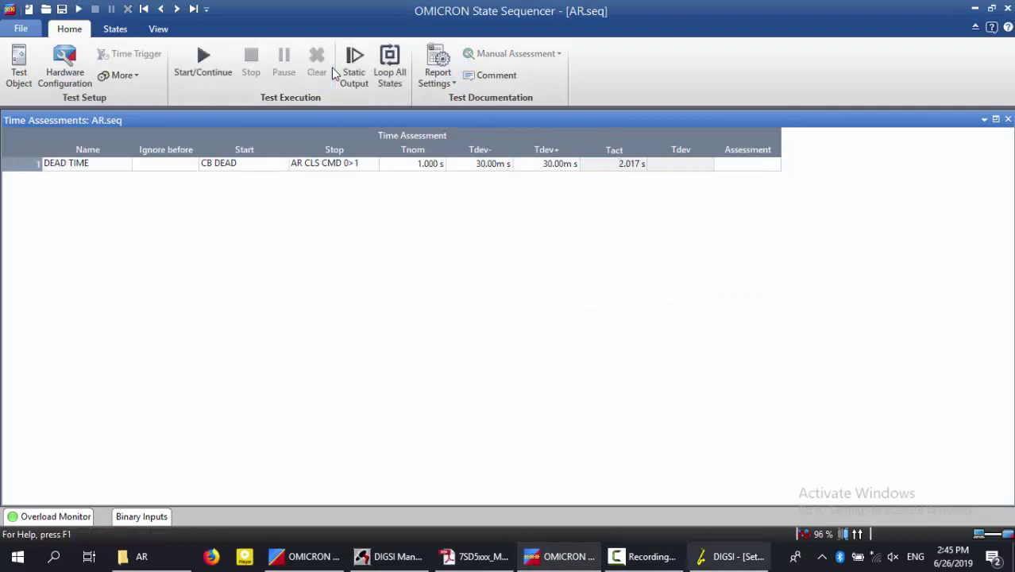
left_click(755, 565)
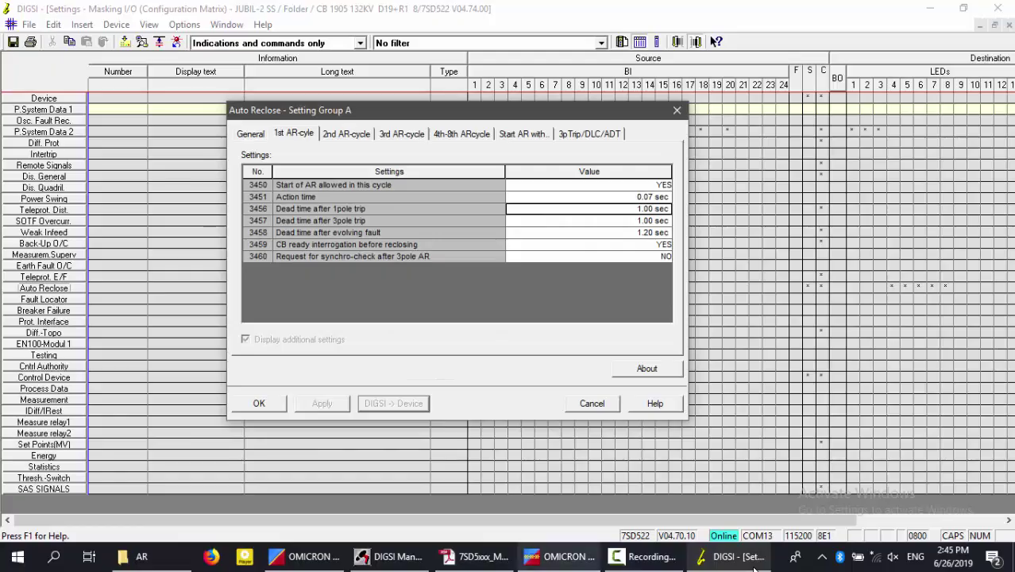
left_click(755, 564)
key("F5")
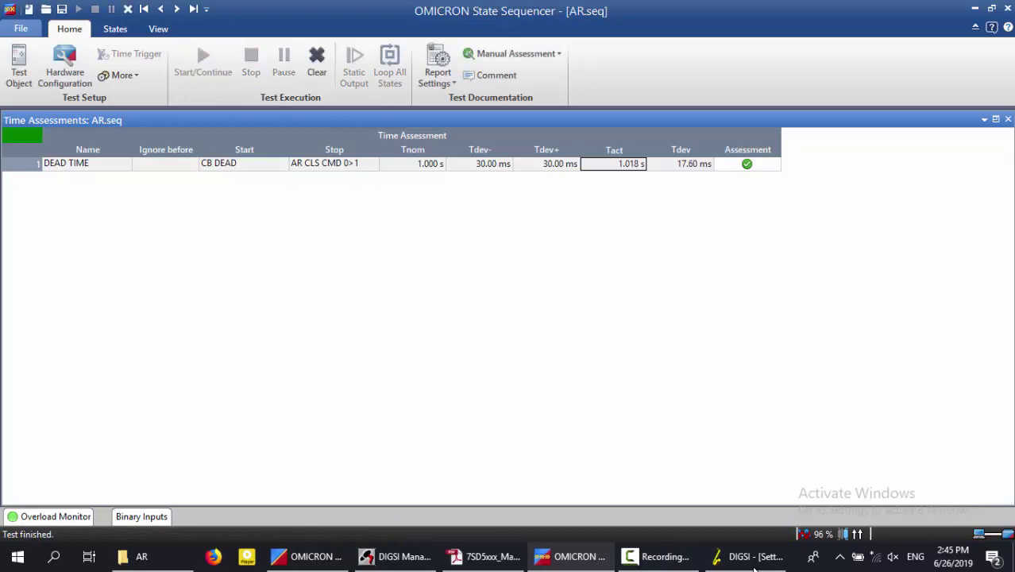
key("ctrl+F5")
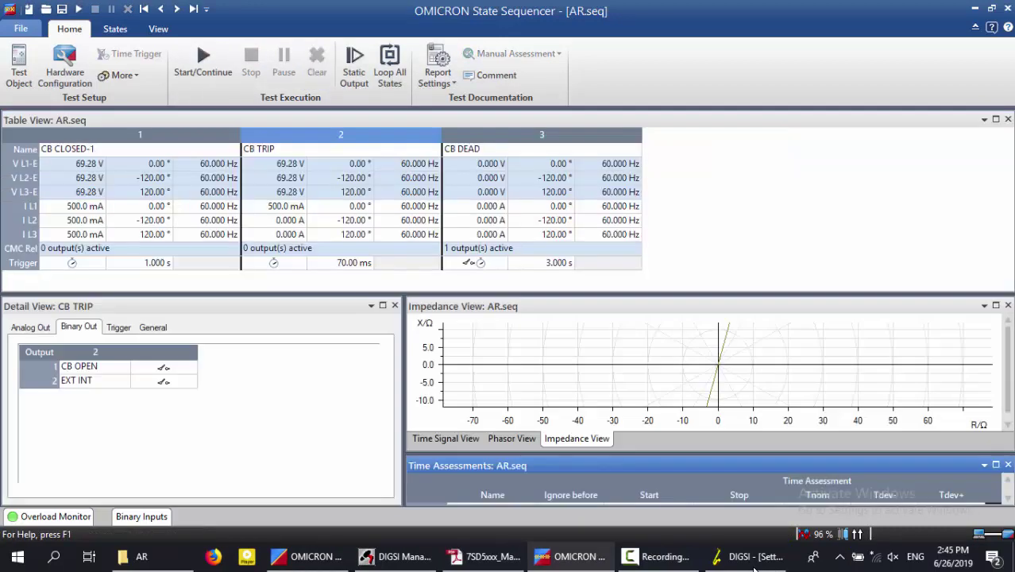
- Switch to DIGSI, look through the Auto Reclose cycle settings of Setting Group A, and close them along with the configuration matrix
left_click(755, 569)
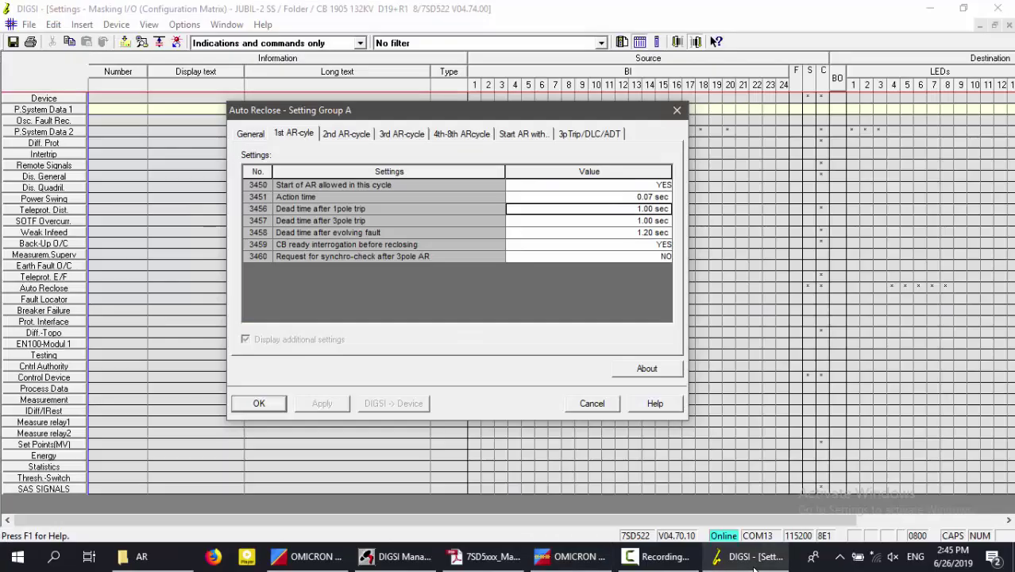
key("ctrl+Tab")
key("ctrl+Tab")
key("ctrl+Tab")
key("ctrl+shift+Tab")
key("ctrl+shift+Tab")
key("ctrl+shift+Tab")
key("Escape")
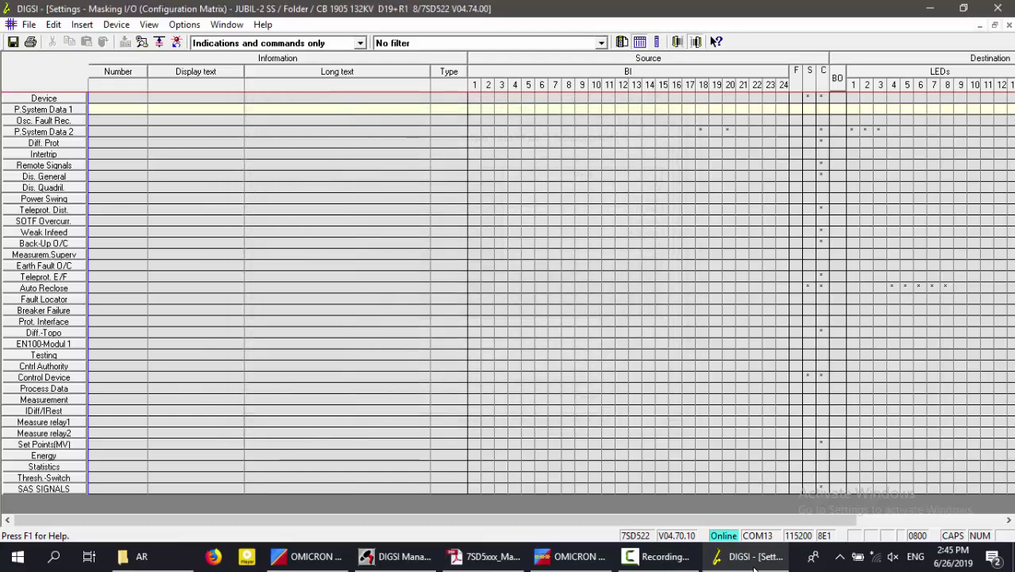
key("ctrl+F4")
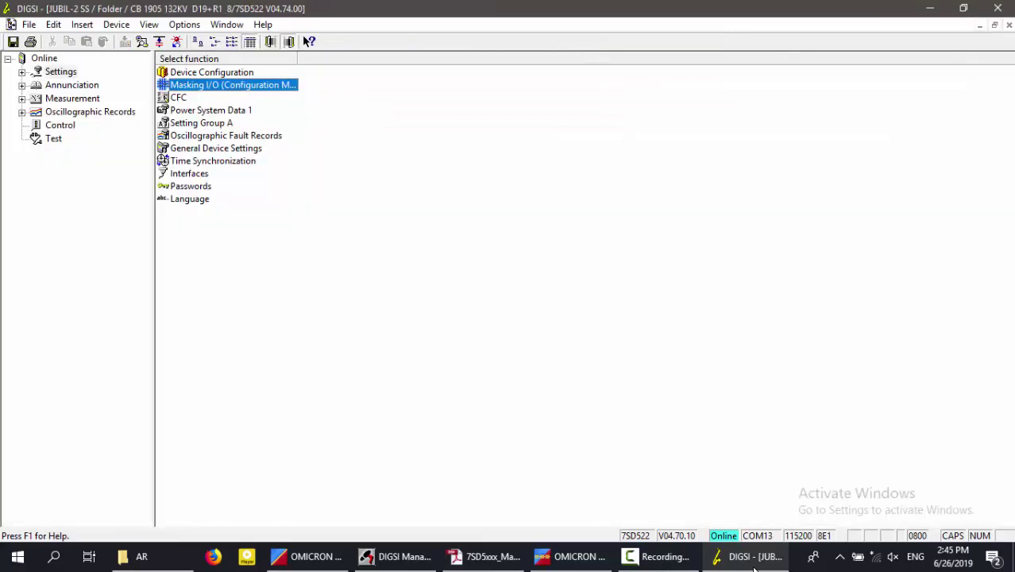
- Check the auto-reclose function and control mode in the Device Configuration's functional scope, then close it
key("Up")
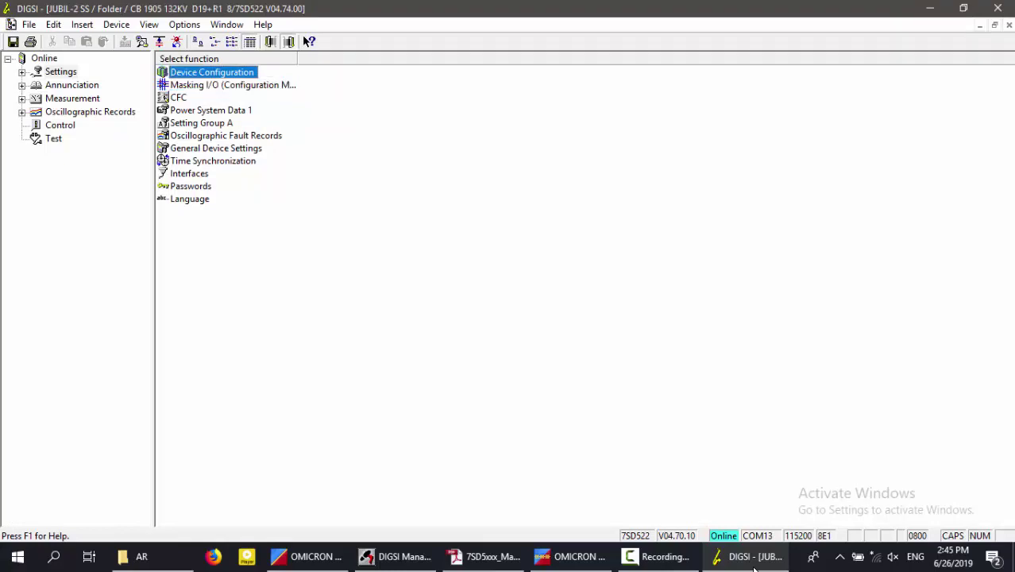
key("Return")
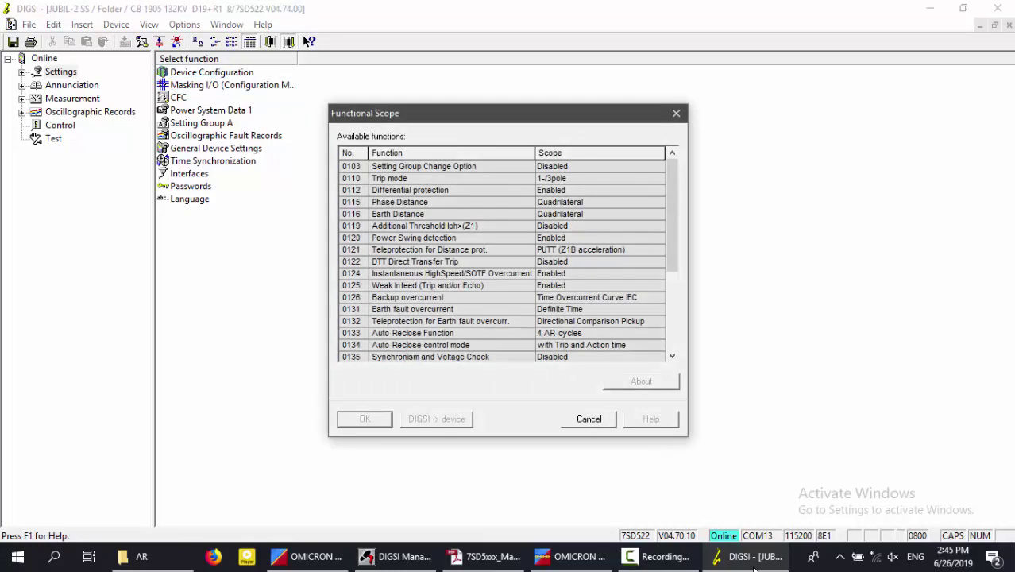
key("Escape")
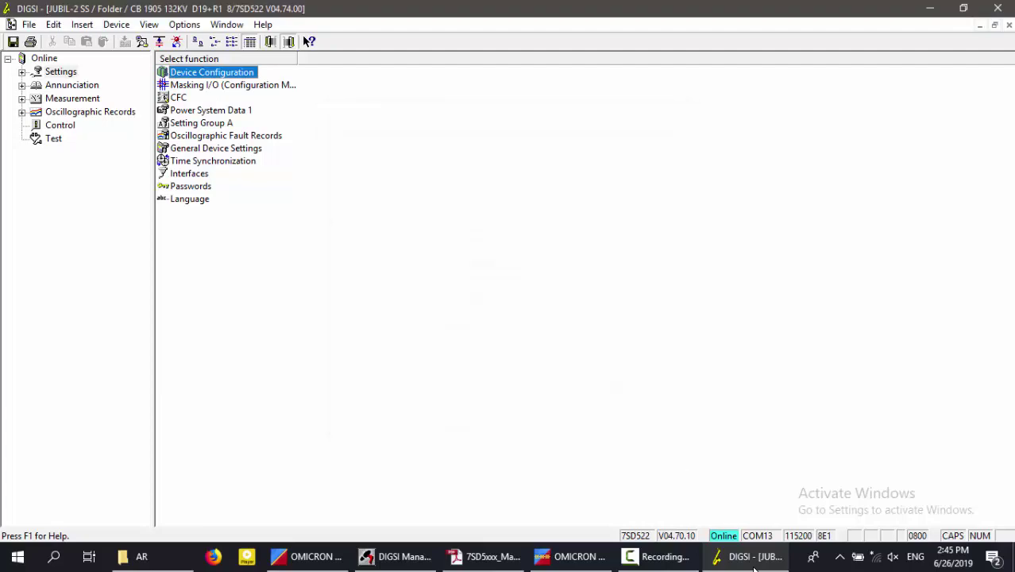
key("alt+Tab")
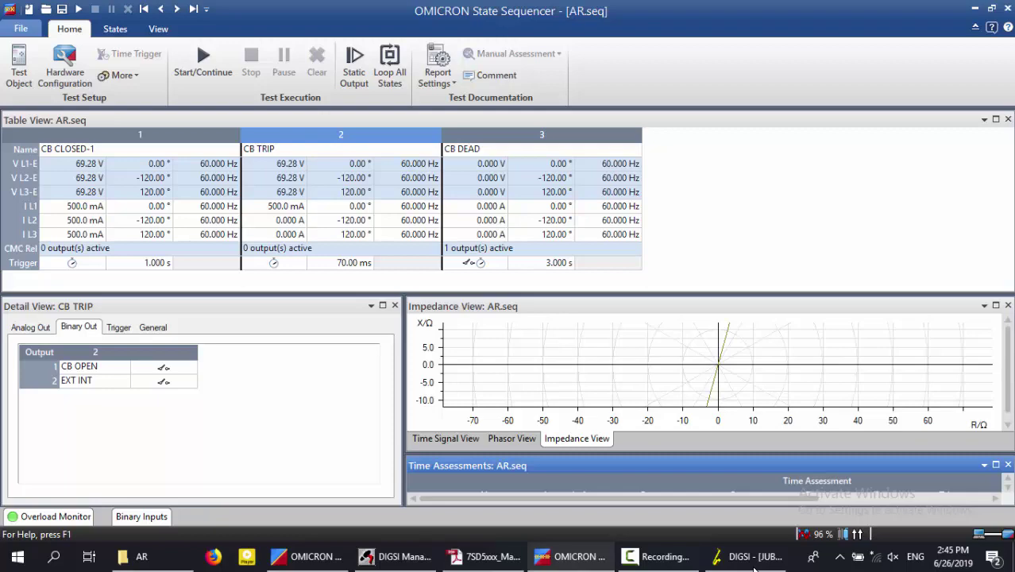
left_click(754, 566)
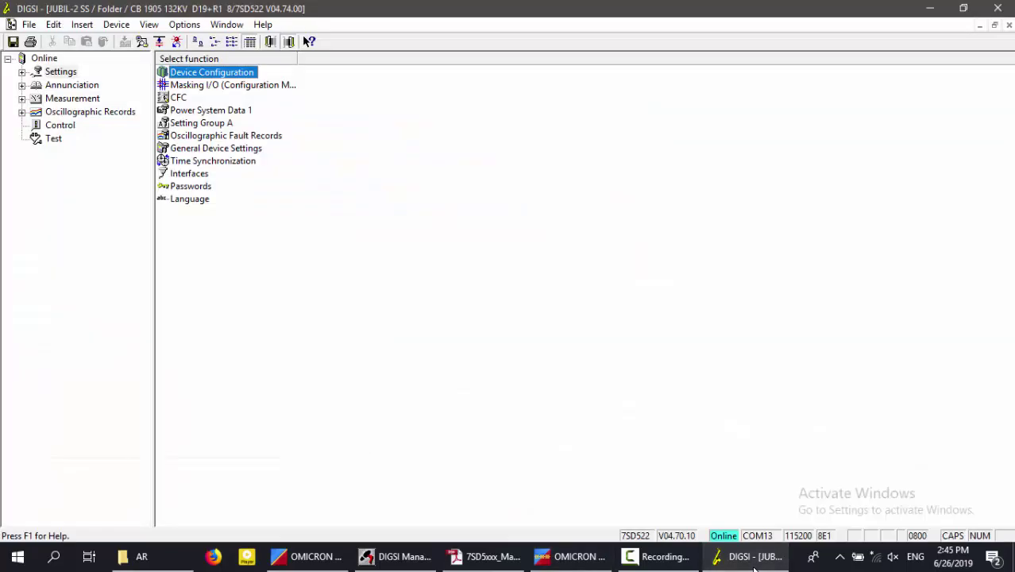
- Open the Auto Reclose function of Setting Group A and display the 2nd AR-cycle settings
key("Down")
key("Down")
key("Down")
key("Down")
key("Return")
key("End")
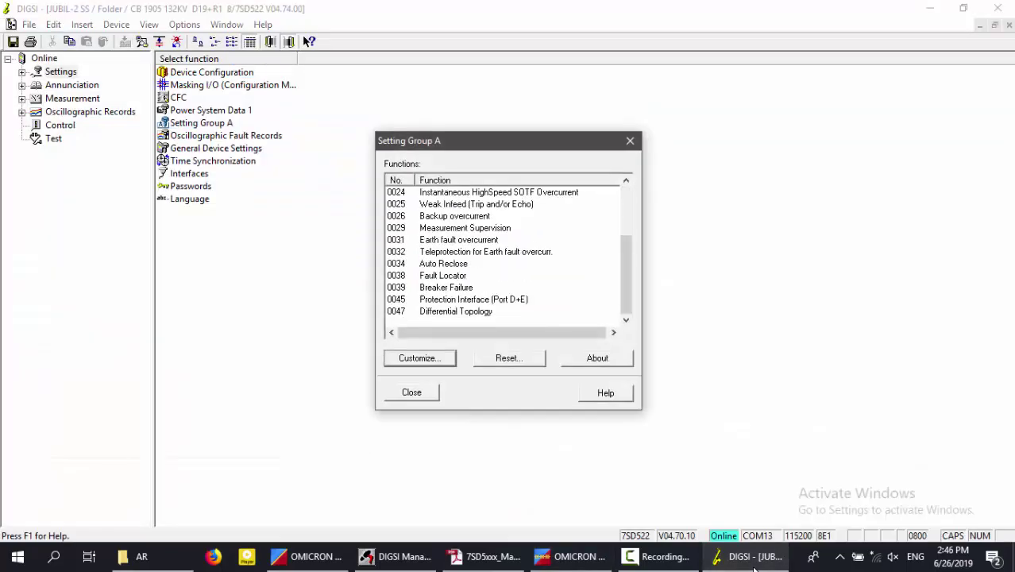
key("Up")
key("Up")
key("Up")
key("Up")
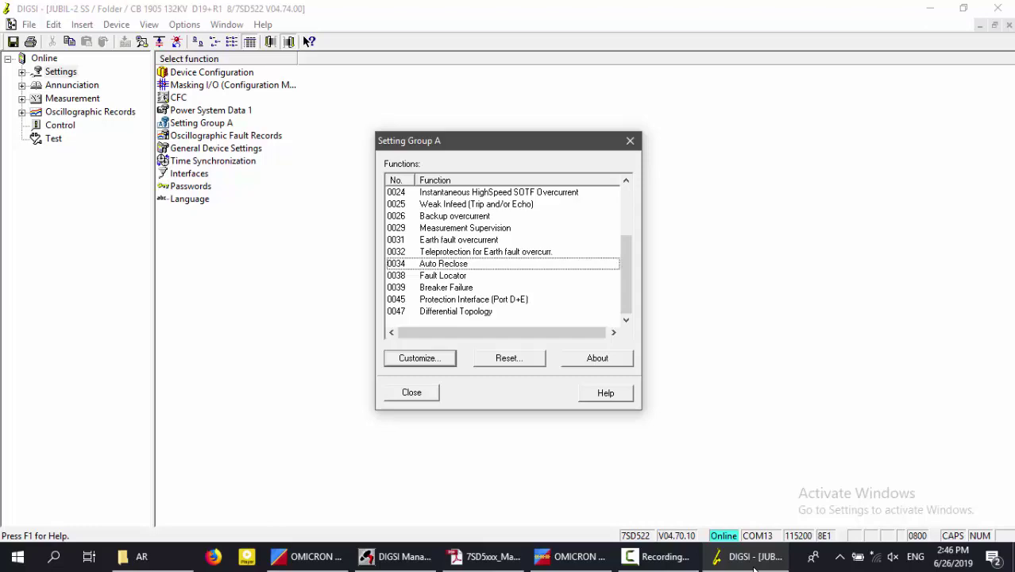
key("Return")
key("ctrl+Tab")
key("ctrl+Tab")
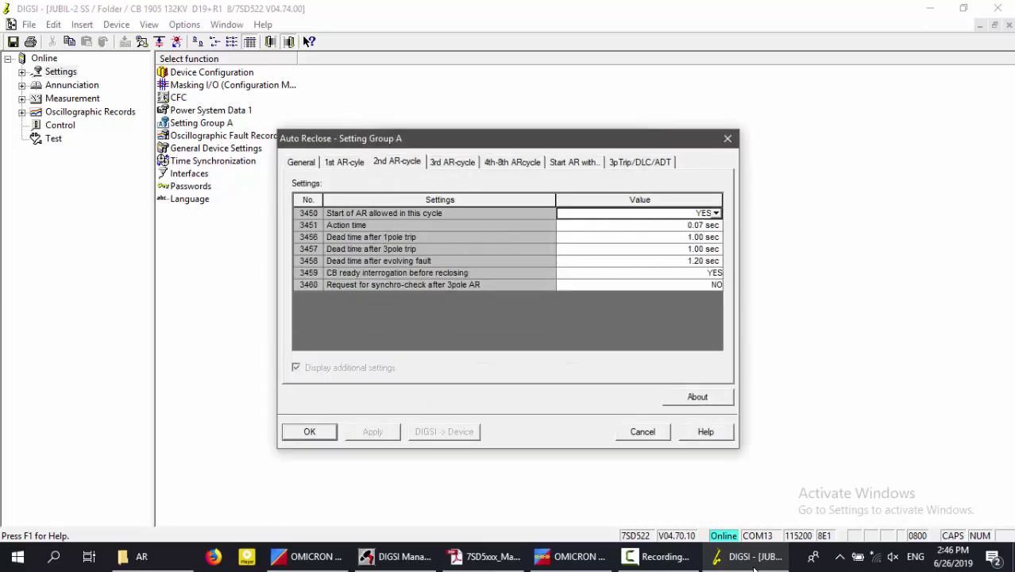
- Switch to State Sequencer and open the file AR-2r.seq from the 7SD TEST folder
key("alt+Tab")
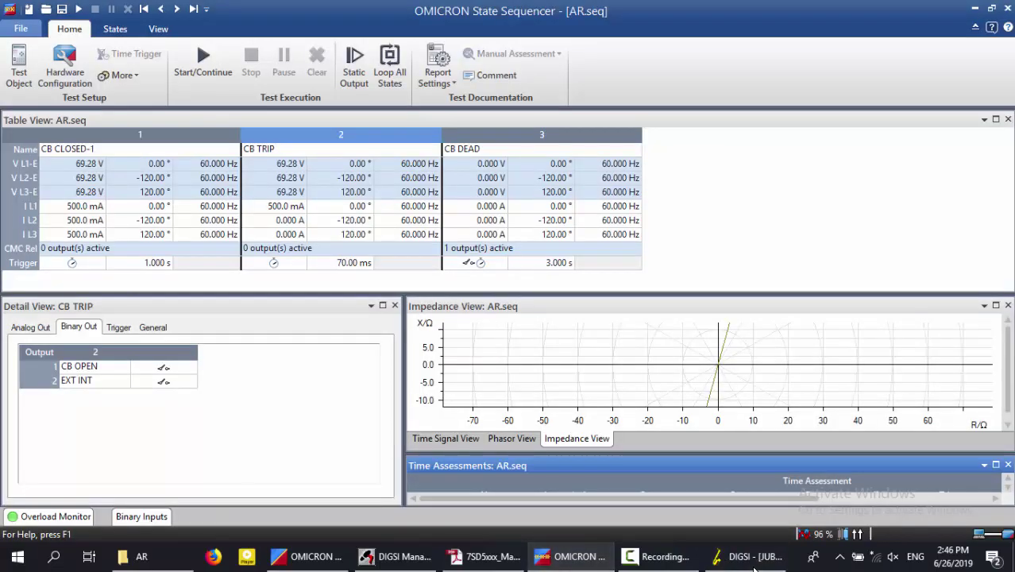
key("ctrl+o")
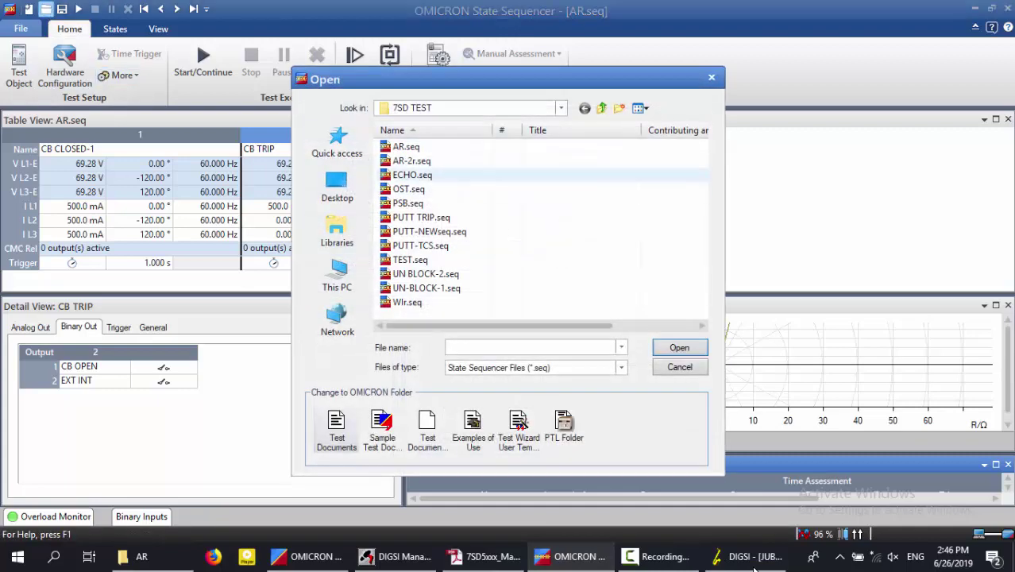
key("Down")
key("Return")
key("Tab")
key("Return")
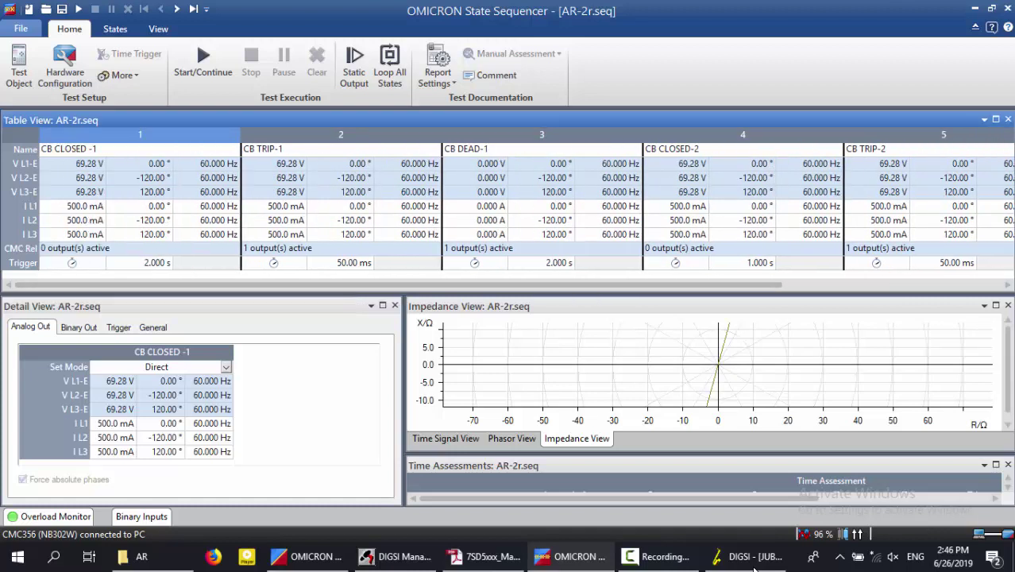
- Examine the states of the two-shot sequence from CB CLOSED -1 through CB TRIP-2
key("Right")
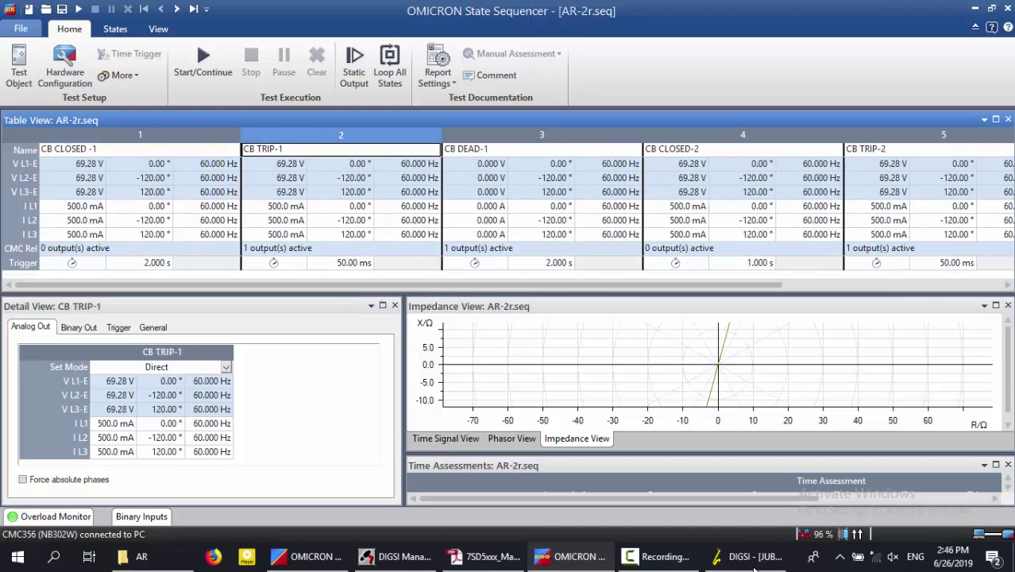
key("Right")
key("Home")
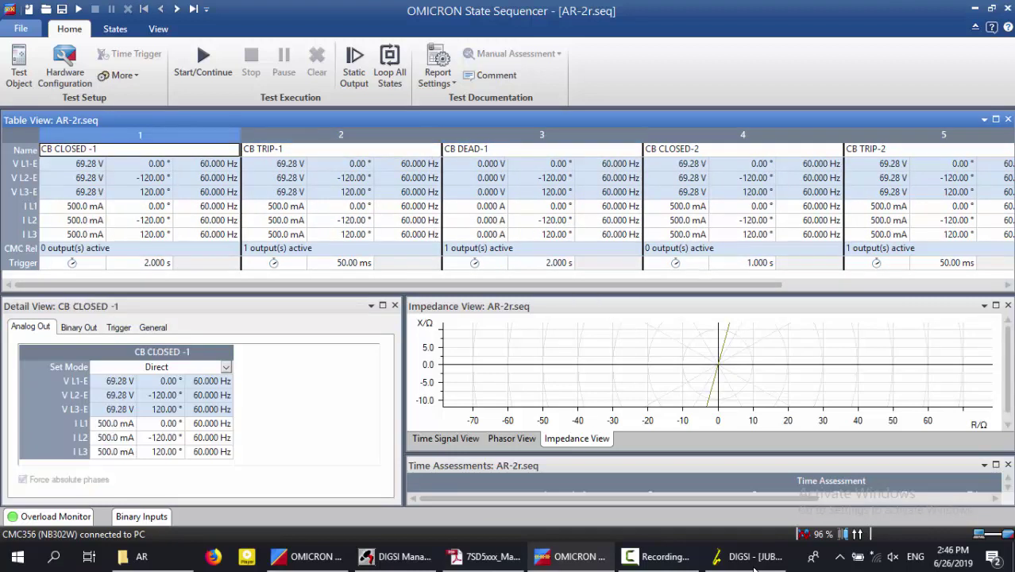
key("Right")
key("Right")
key("Right")
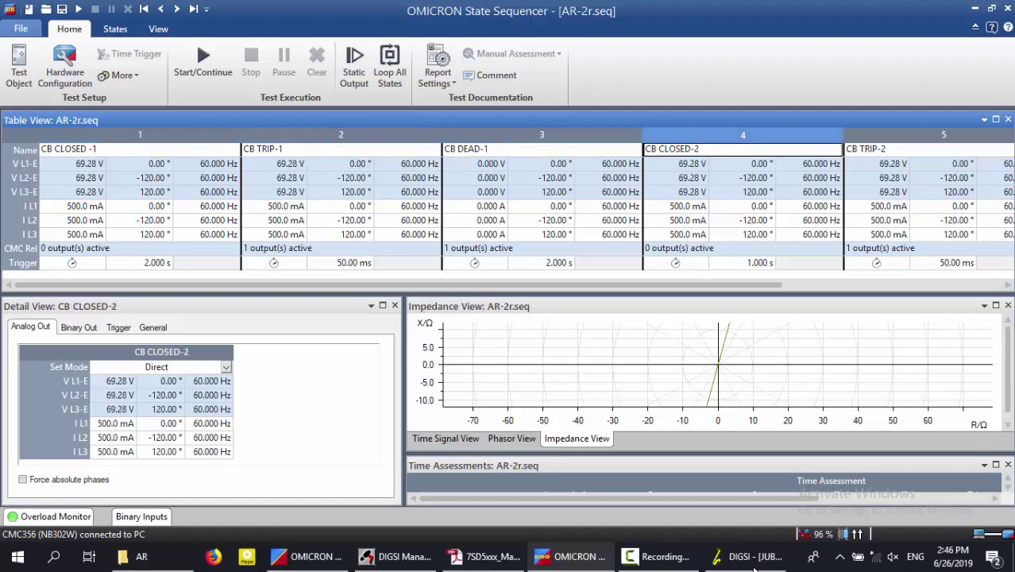
key("Right")
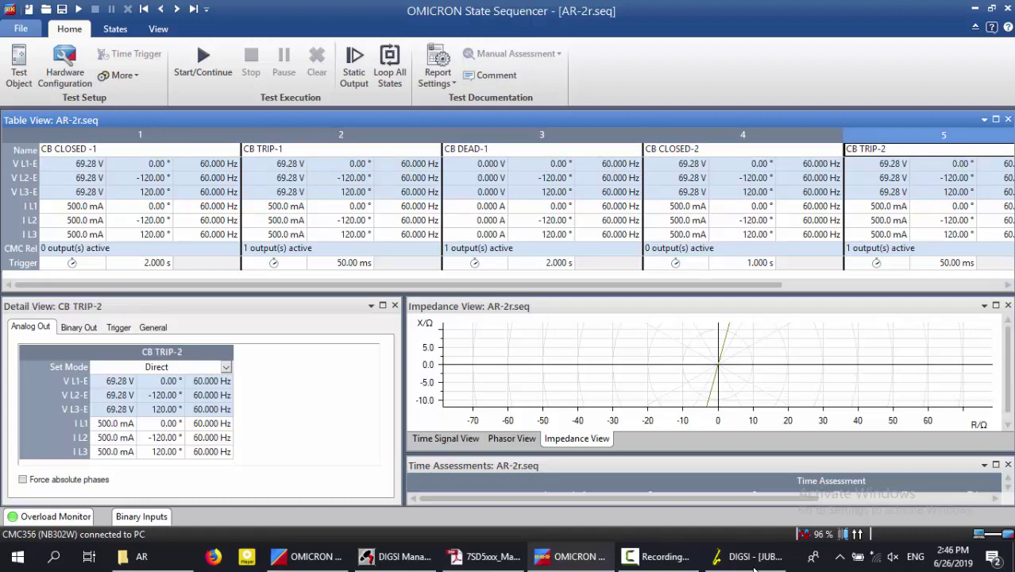
key("Home")
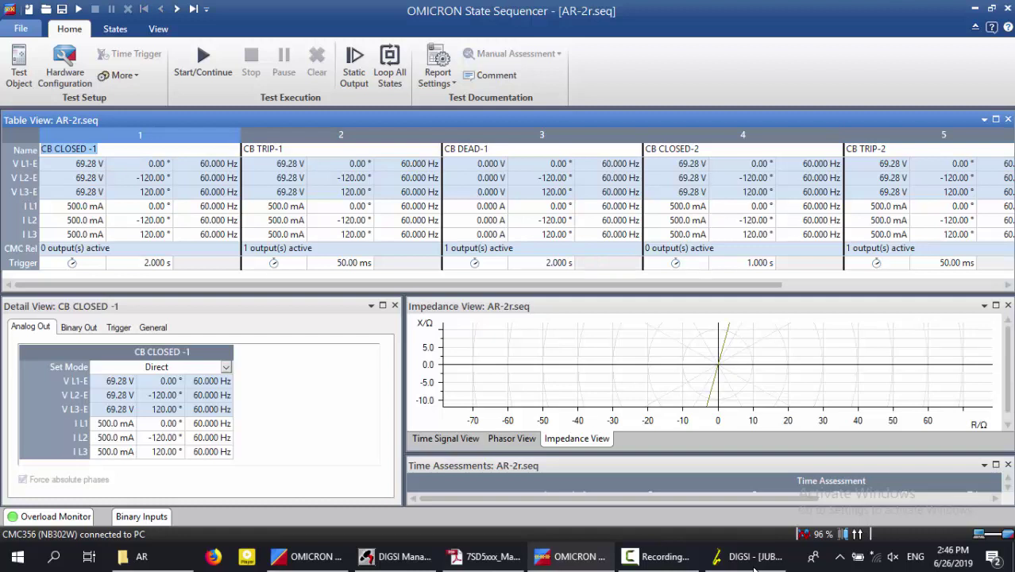
- Check the CB OPEN and EXT INIT binary outputs in each state from CB CLOSED -1 to CB DEAD-2
key("ctrl+Tab")
key("ctrl+Tab")
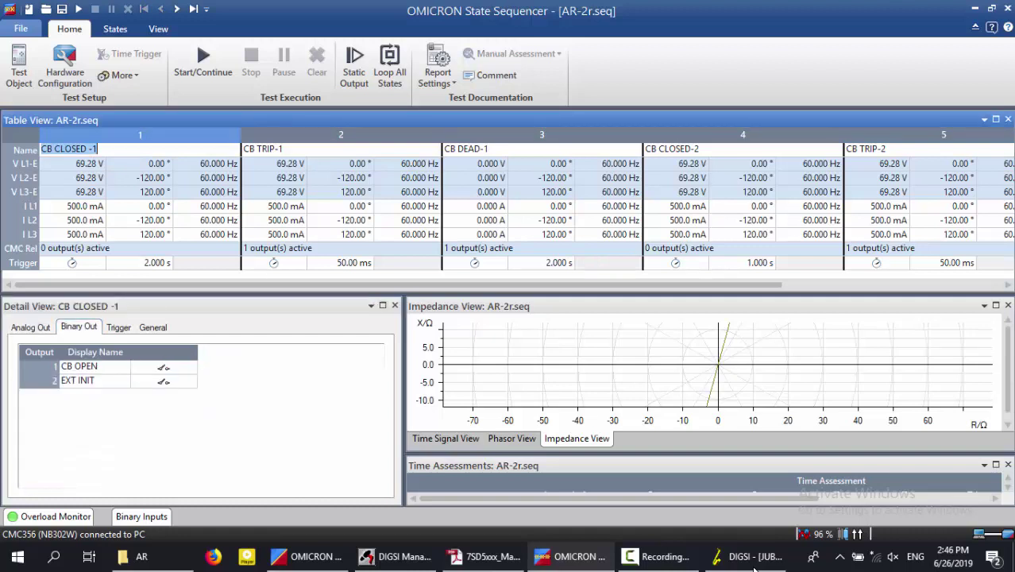
key("shift+Home")
key("Tab")
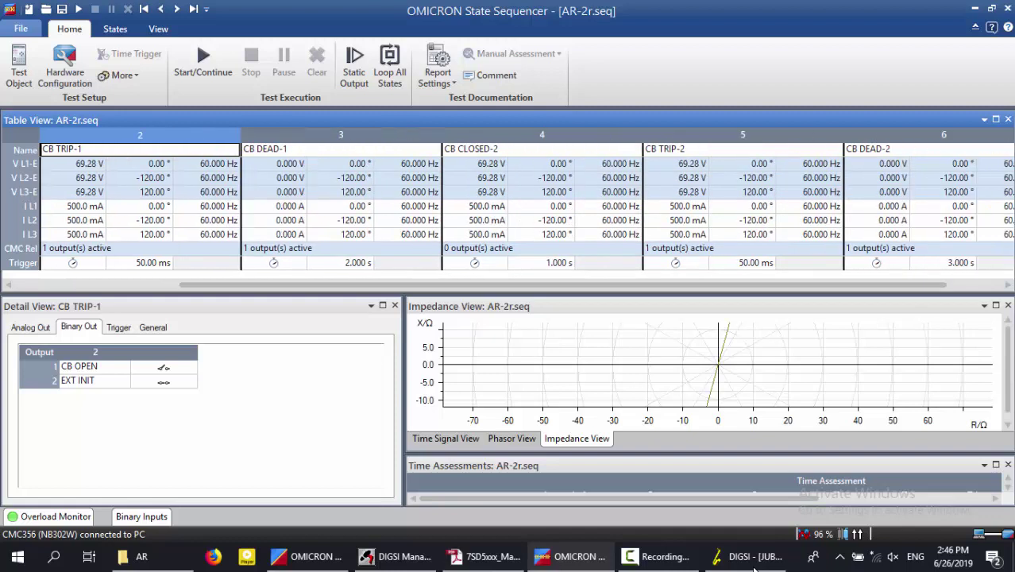
key("Tab")
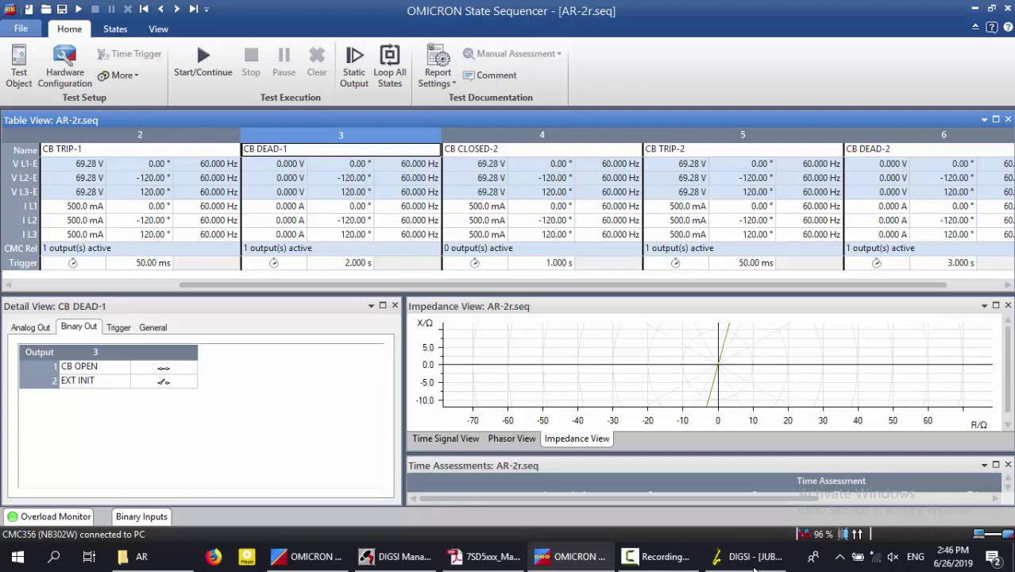
key("Tab")
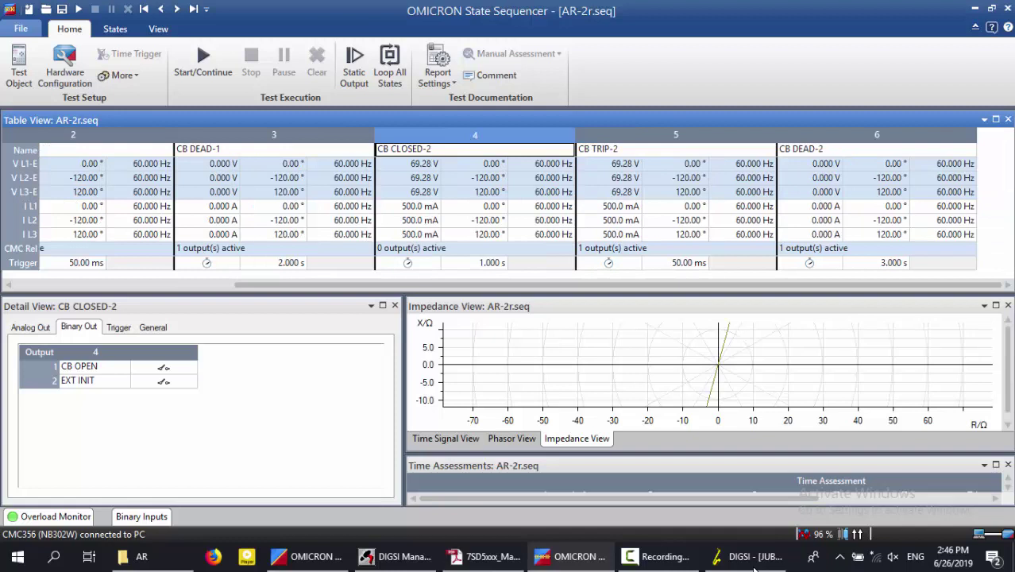
key("Tab")
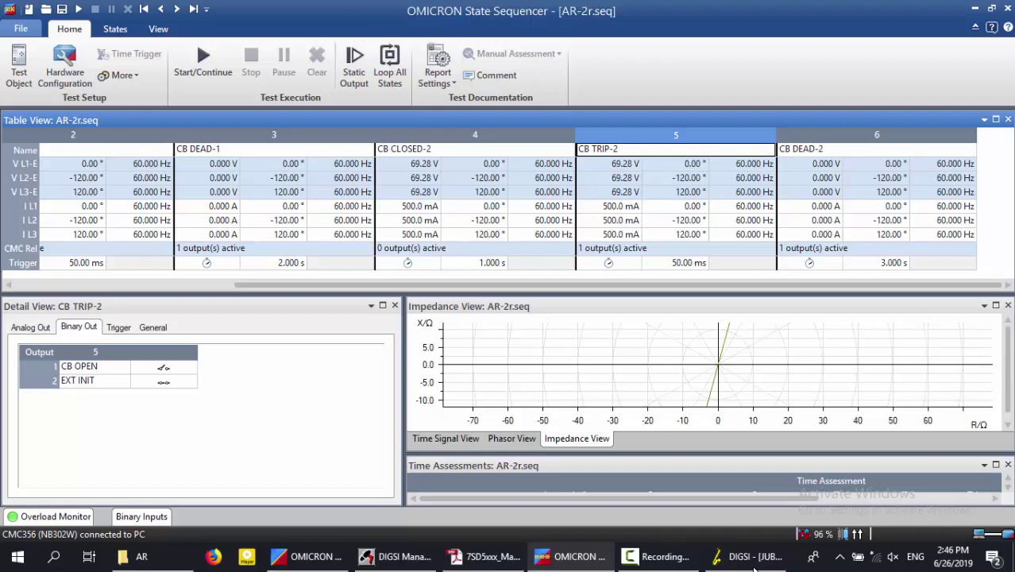
key("Tab")
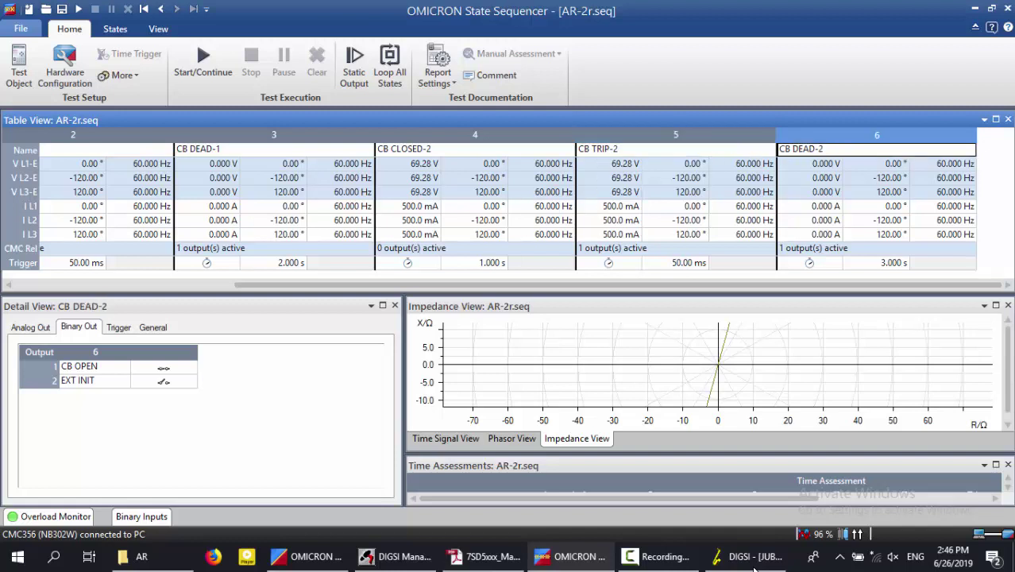
- Switch to DIGSI, close the Auto Reclose and Setting Group A windows, and open the Masking I/O configuration matrix
left_click(754, 560)
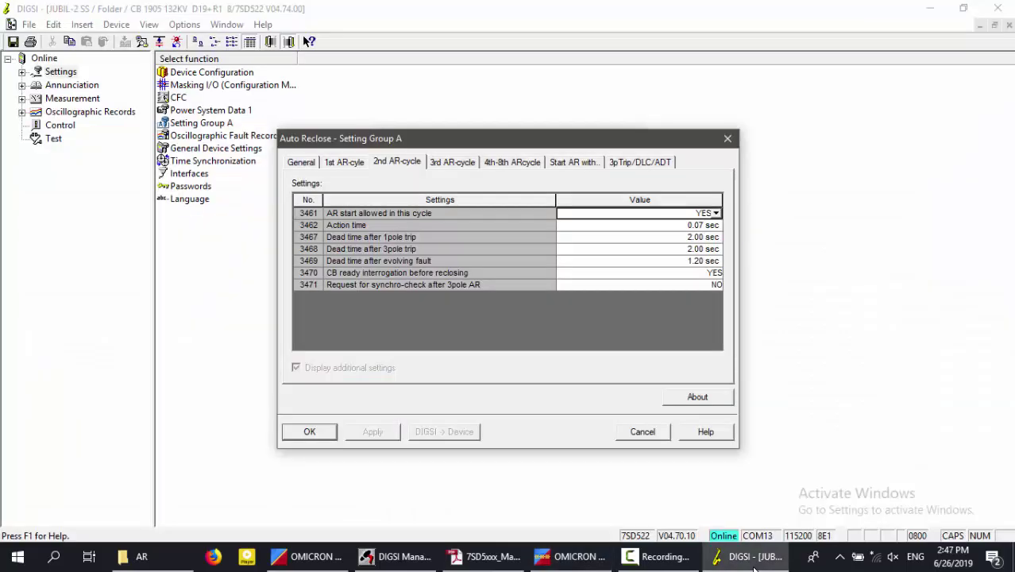
key("Escape")
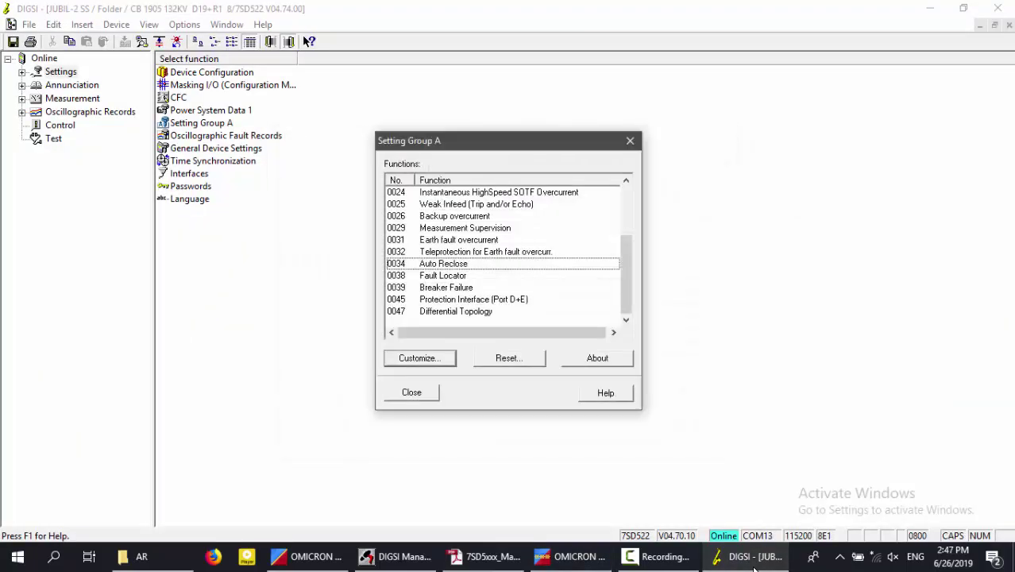
key("Escape")
key("Up")
key("Up")
key("Up")
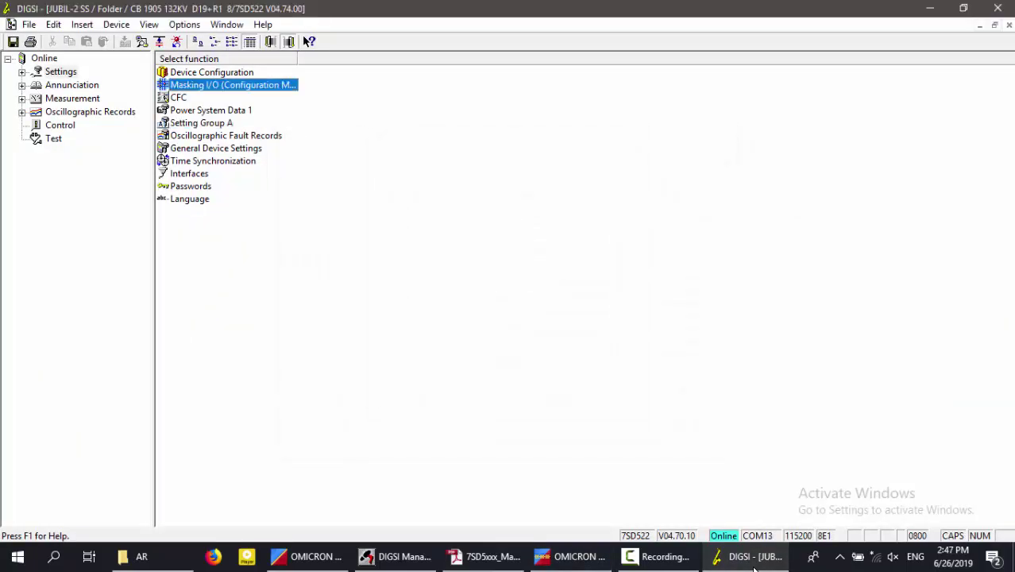
key("Return")
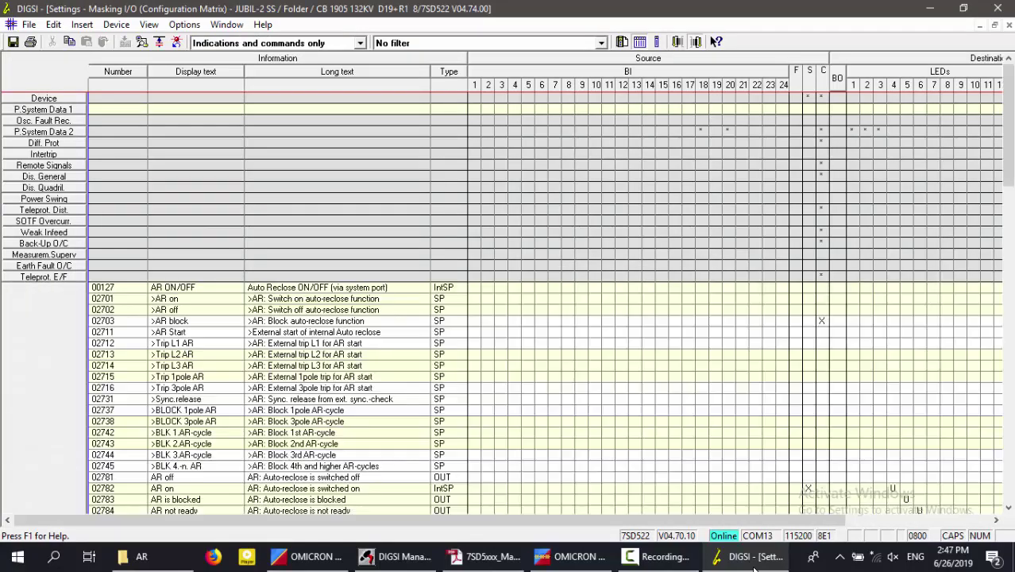
- Assign the >AR Start signal (02711) to binary input 22 as H (active with voltage)
scroll(548, 302, "down", 3)
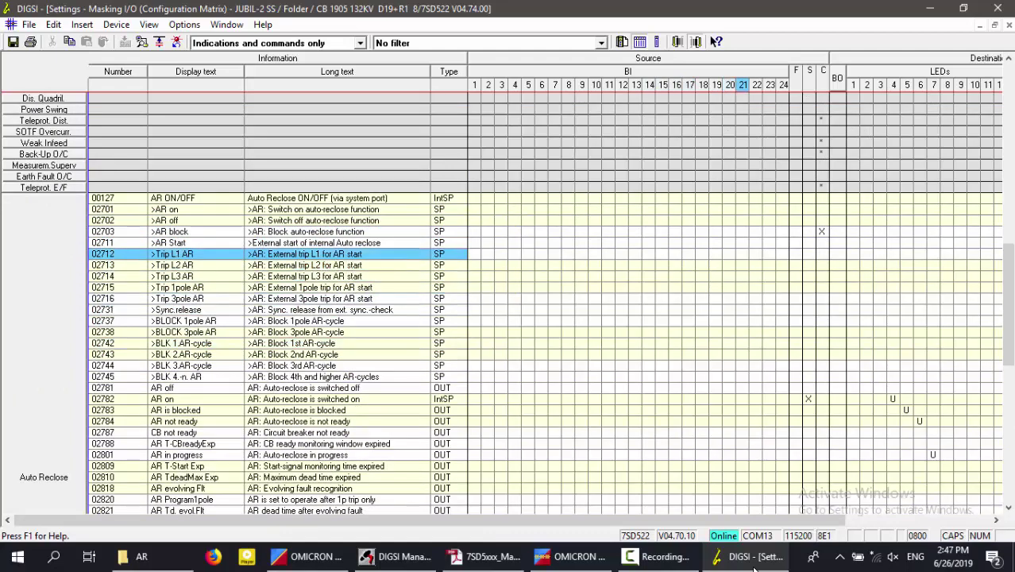
key("Up")
key("Right")
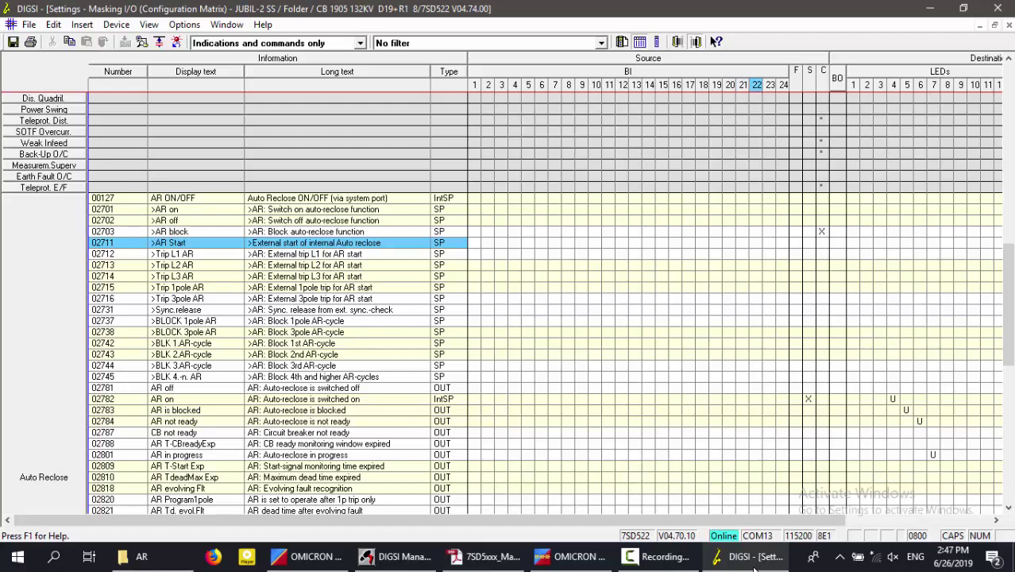
key("Return")
key("Down")
key("Up")
key("Return")
- Assign >Trip 1pole AR (02715) and >Trip 3pole AR (02716) to binary input 22 as H (active with voltage)
key("Down")
key("Down")
key("Down")
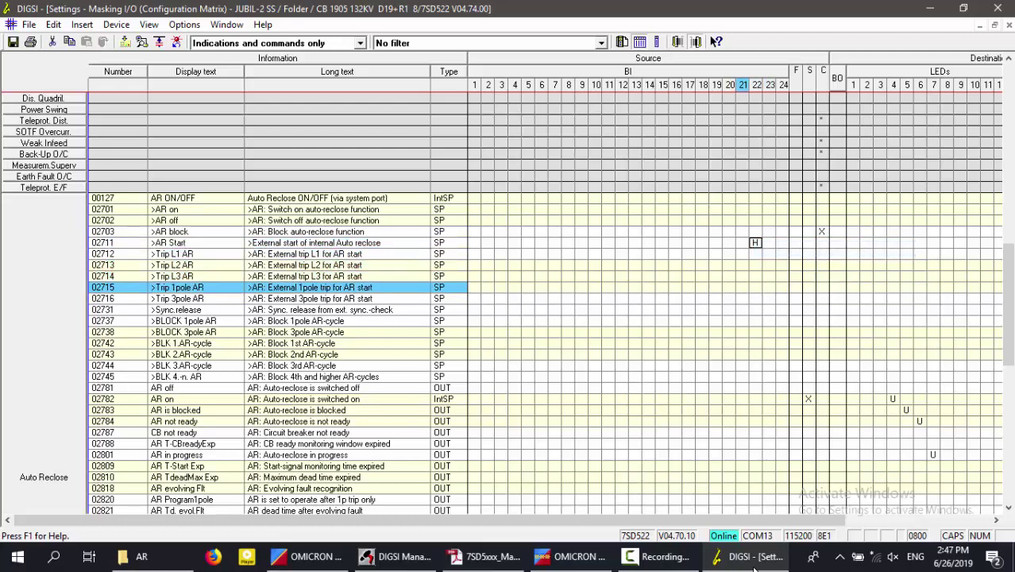
key("Return")
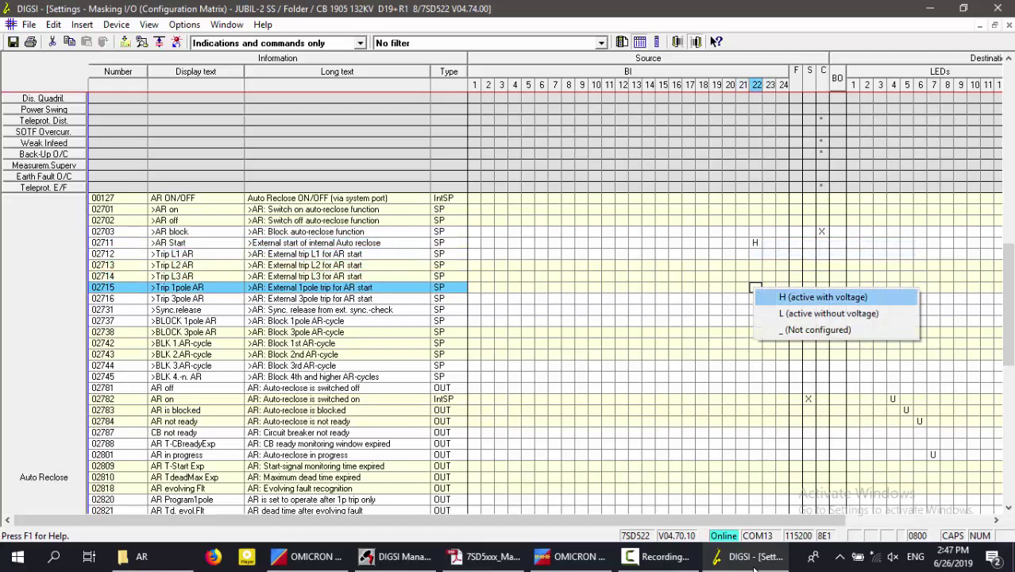
key("Return")
key("Return")
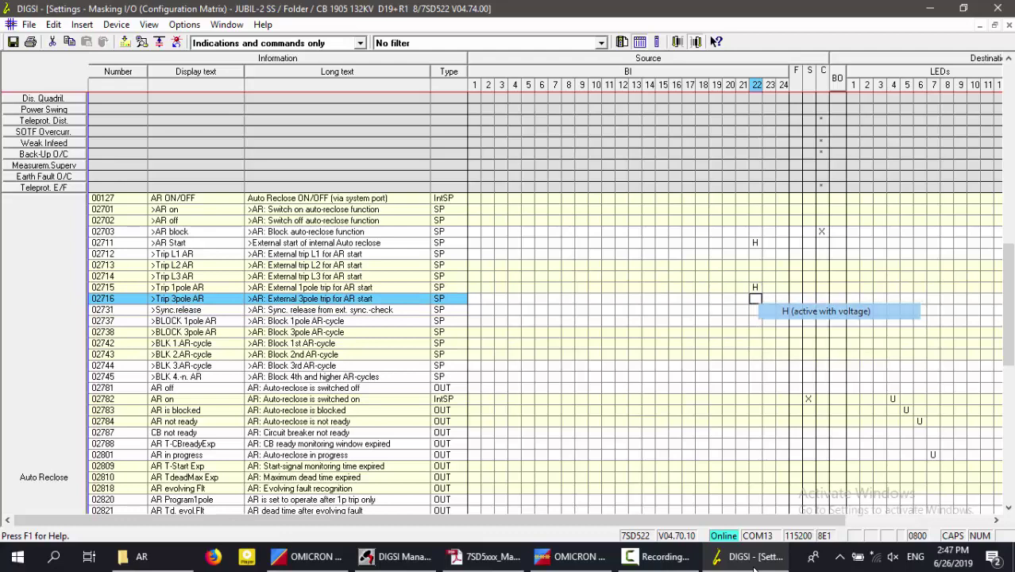
key("Return")
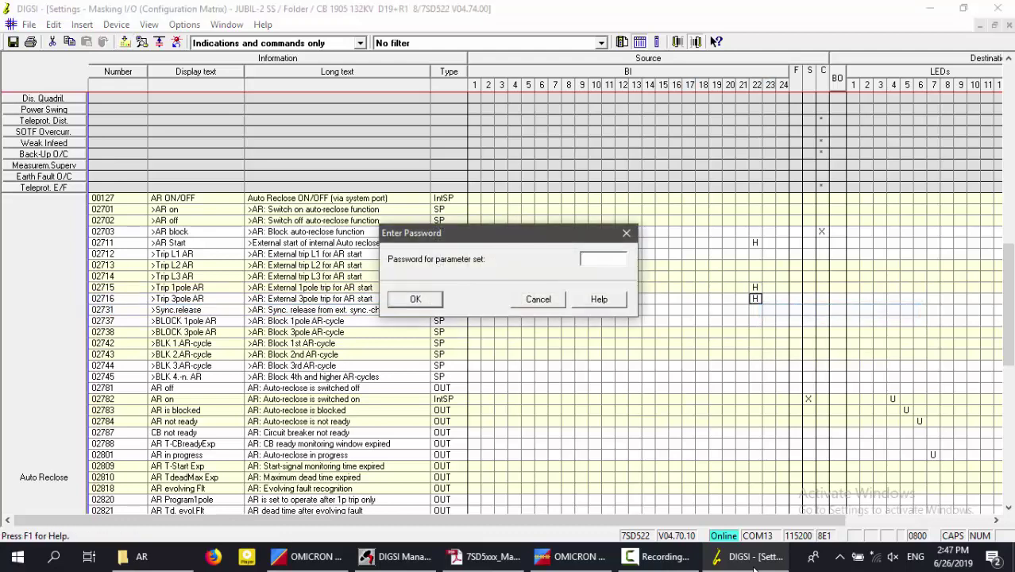
- Enter the parameter-set password to download the masking settings to the relay, and switch to State Sequencer
type("00000")
key("Return")
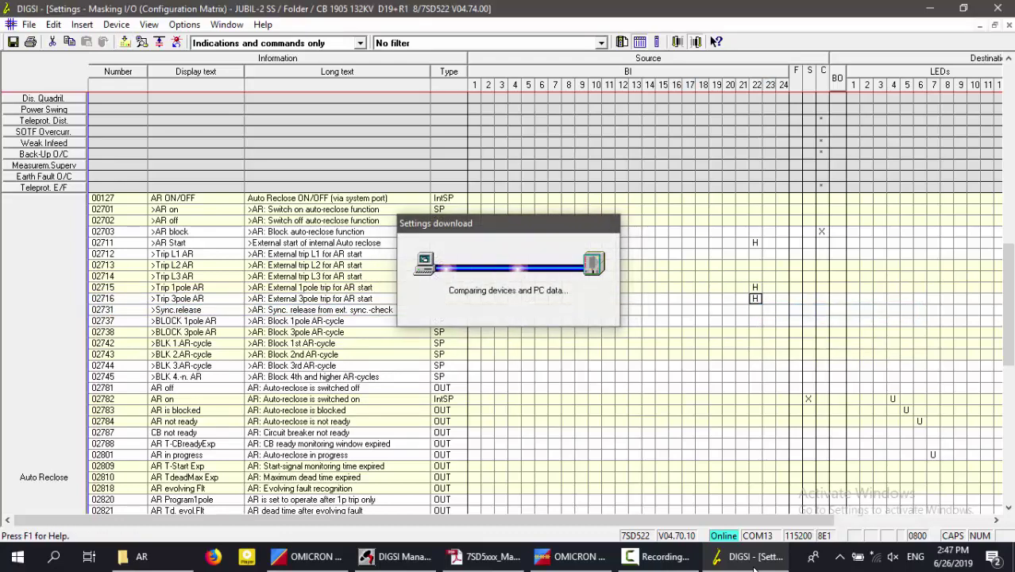
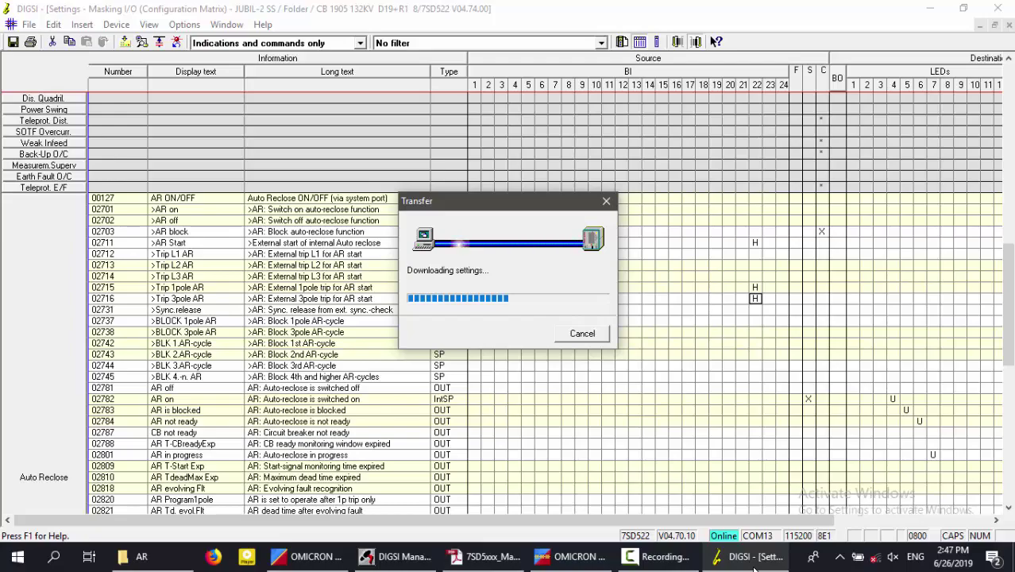
left_click(755, 566)
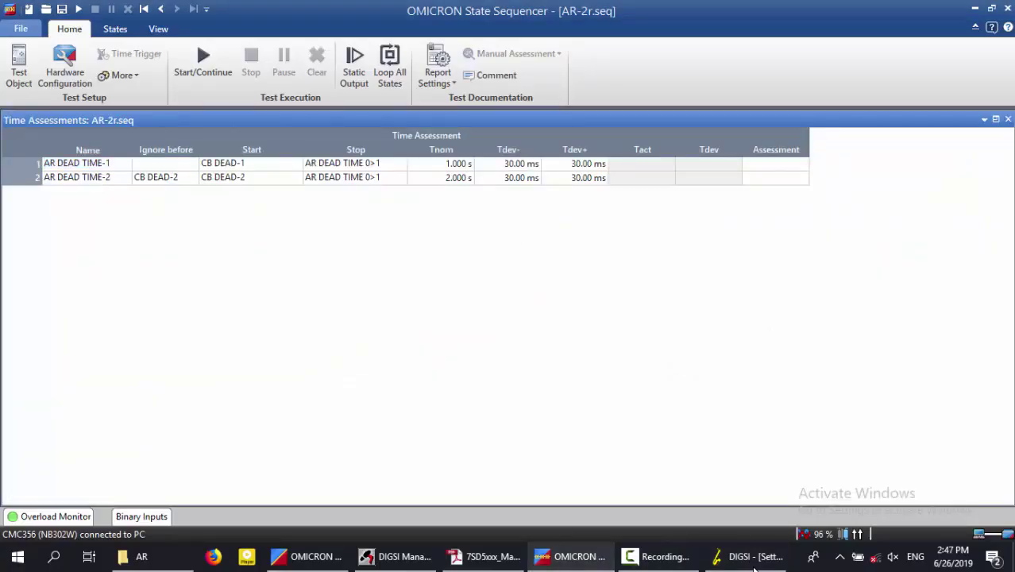
- Check the AR DEAD TIME-1 and AR DEAD TIME-2 assessment conditions against the trigger timeouts of states CB DEAD-2 and CB DEAD-1
key("Down")
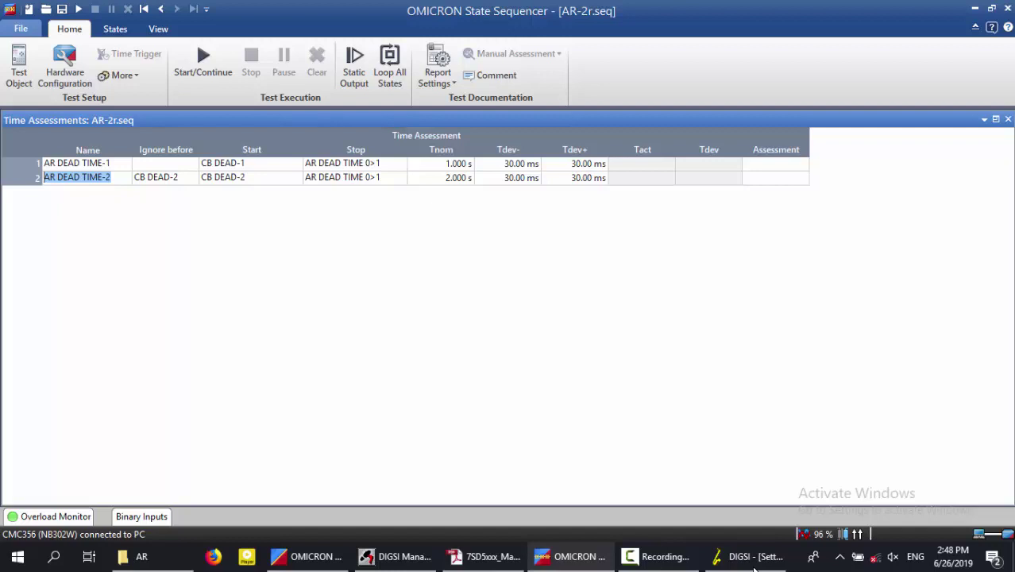
left_click(996, 119)
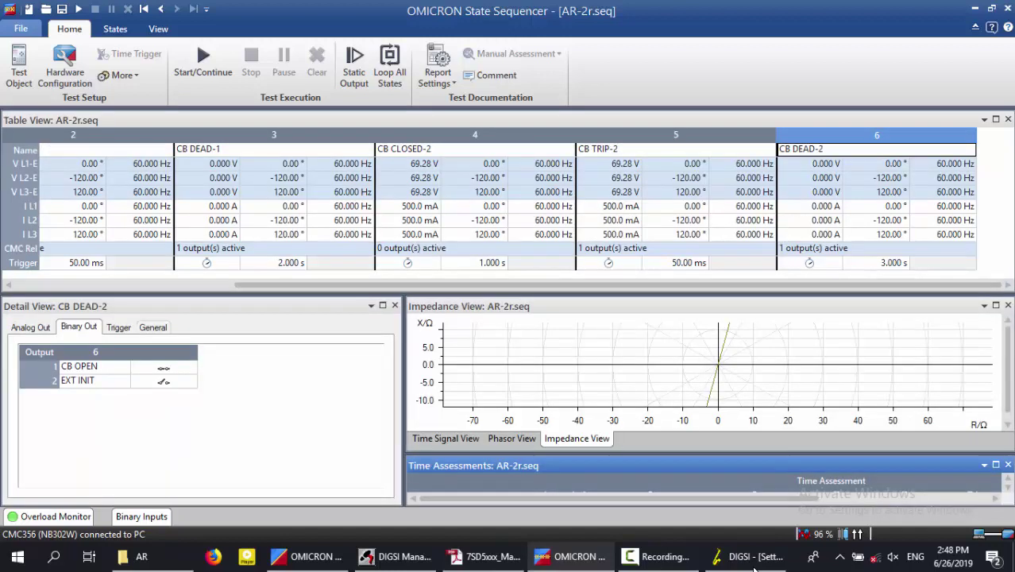
left_click(118, 327)
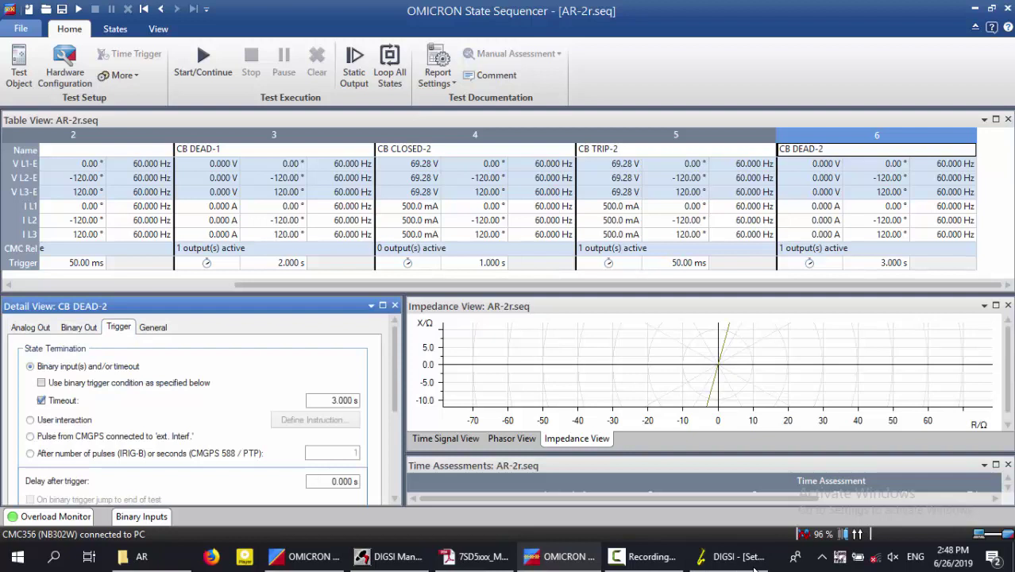
left_click(274, 135)
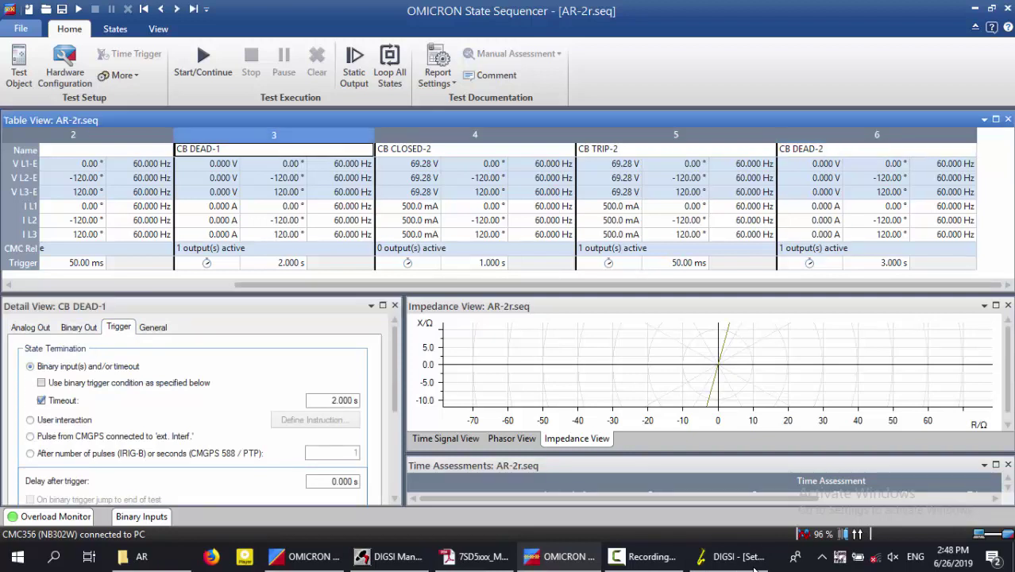
left_click(996, 465)
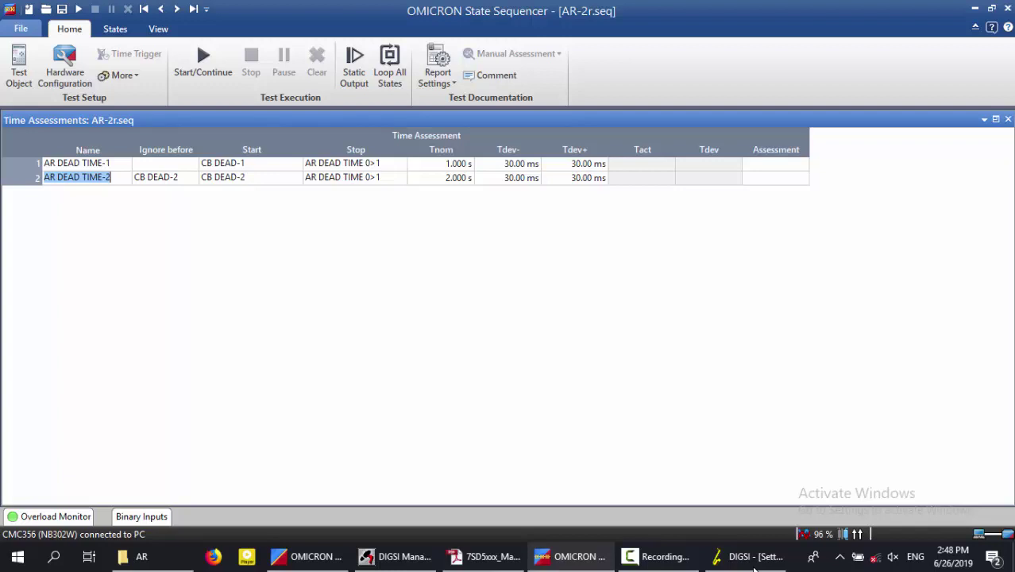
left_click(996, 120)
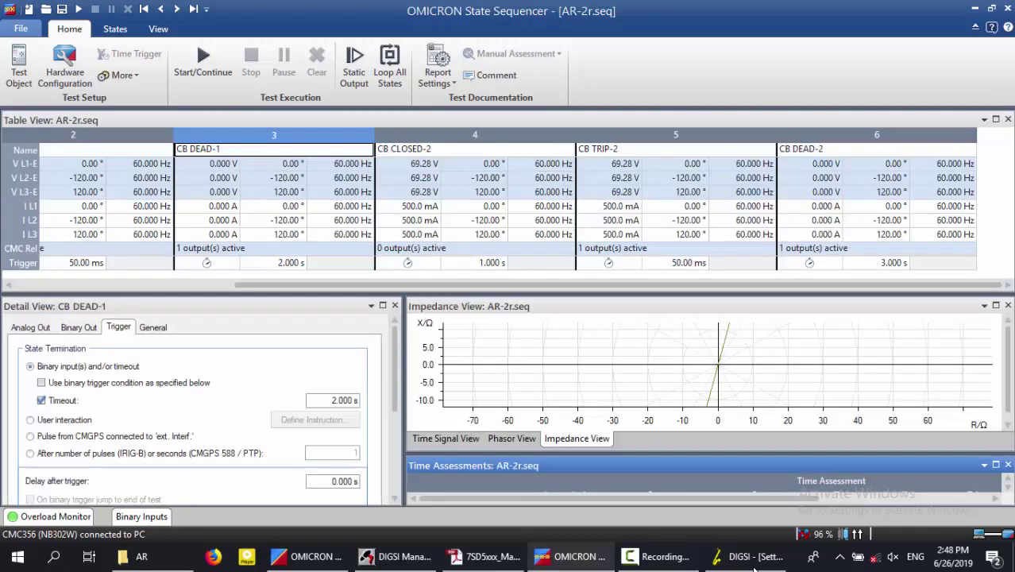
- Check the masking matrix in DIGSI, and run the two-cycle AR-2r sequence in State Sequencer
left_click(755, 569)
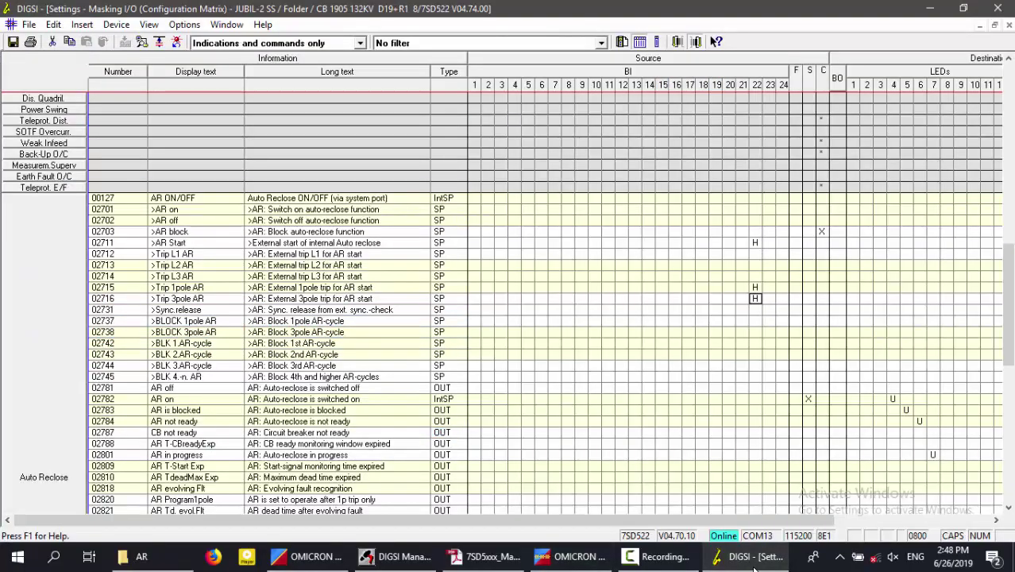
left_click(755, 561)
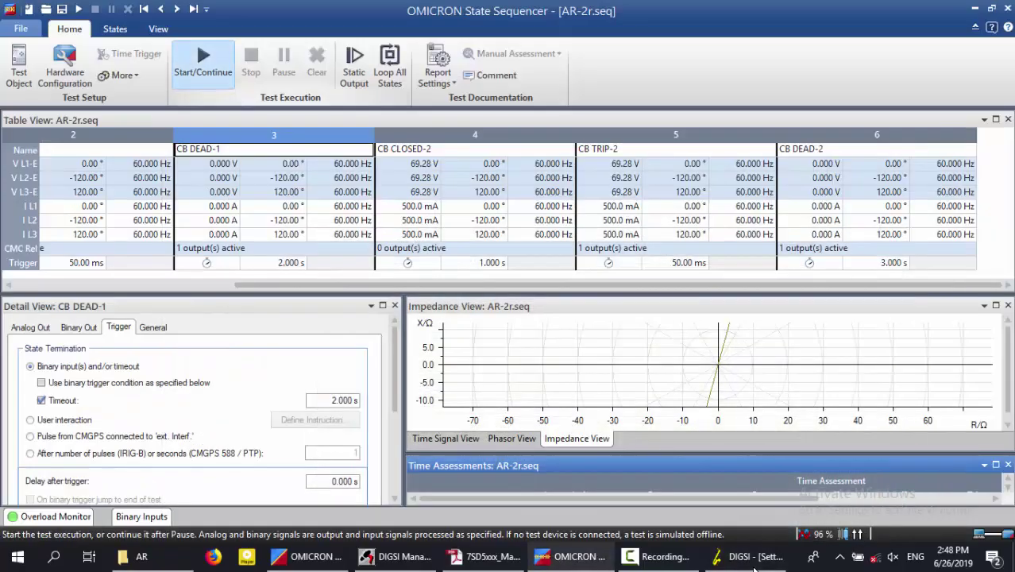
key("F5")
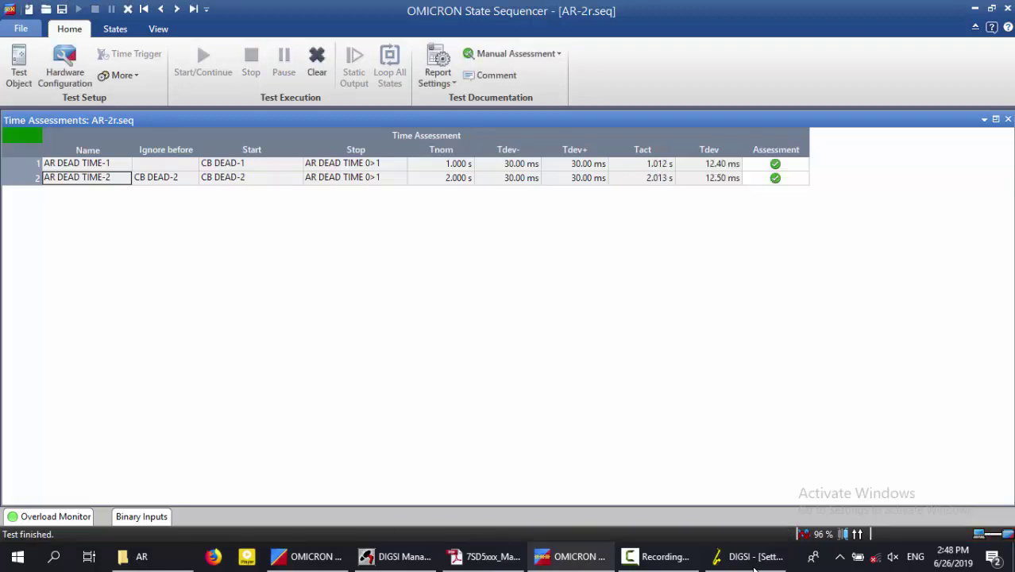
- Examine the actual times of the AR DEAD TIME-1 and AR DEAD TIME-2 assessments, and clear the test results
key("Up")
key("Right")
key("Right")
key("Right")
key("Right")
key("Right")
key("Right")
key("Right")
key("F2")
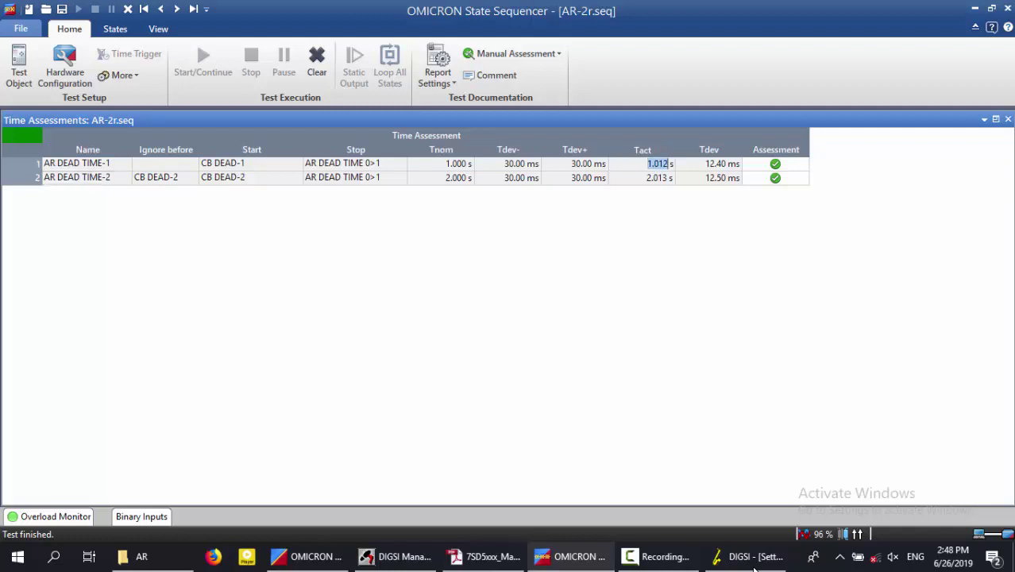
key("Down")
key("F2")
key("ctrl+Delete")
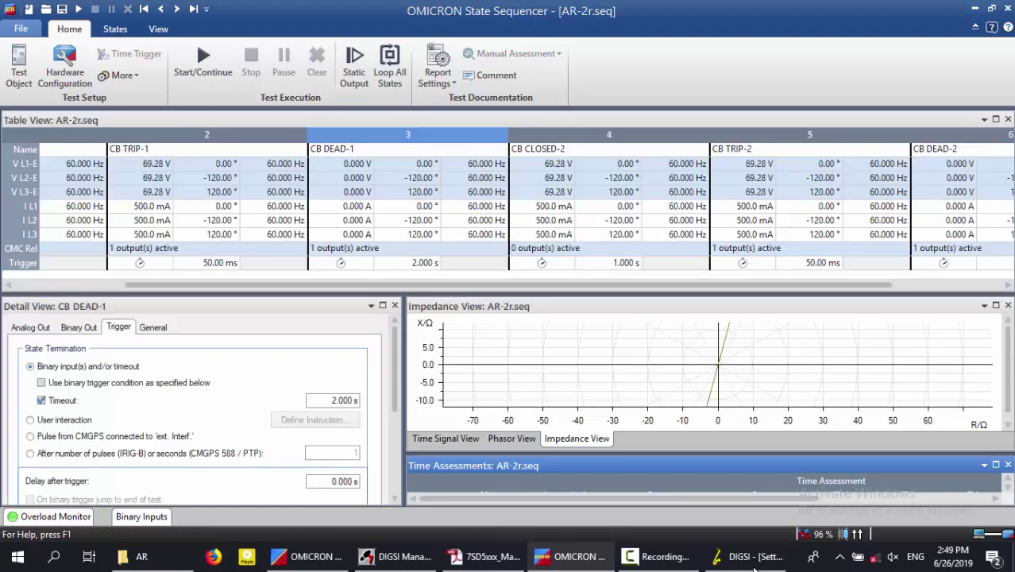
- Select the CB CLOSED-2 timeout, and look up the reclaim time after a successful AR cycle in DIGSI's Auto Reclose settings
key("Right")
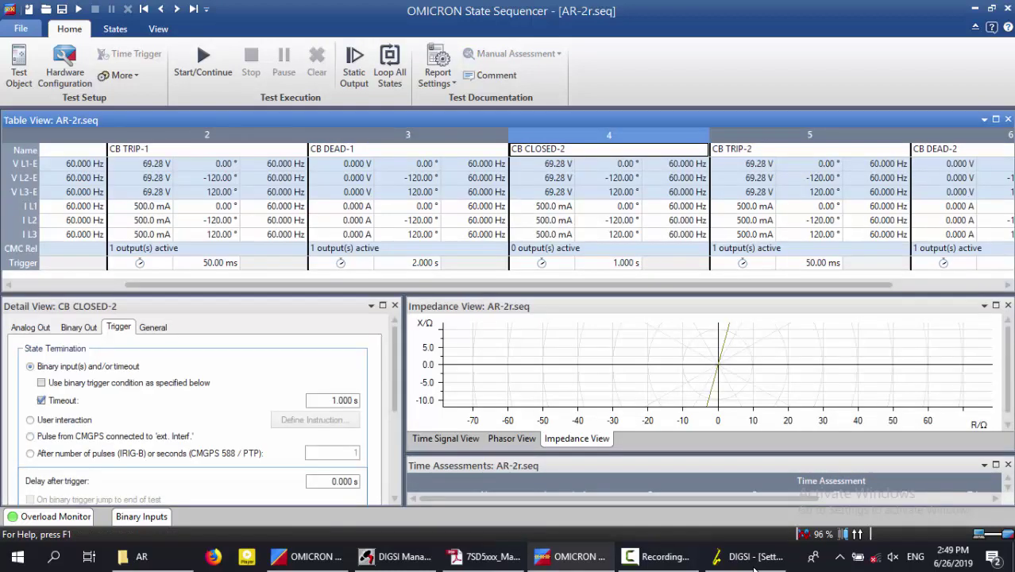
key("Tab")
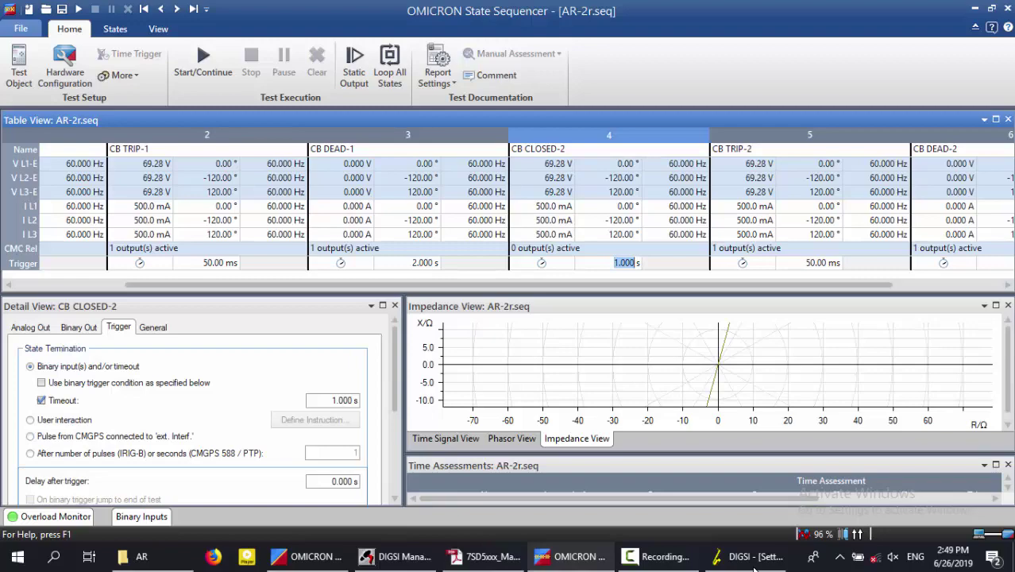
left_click(754, 558)
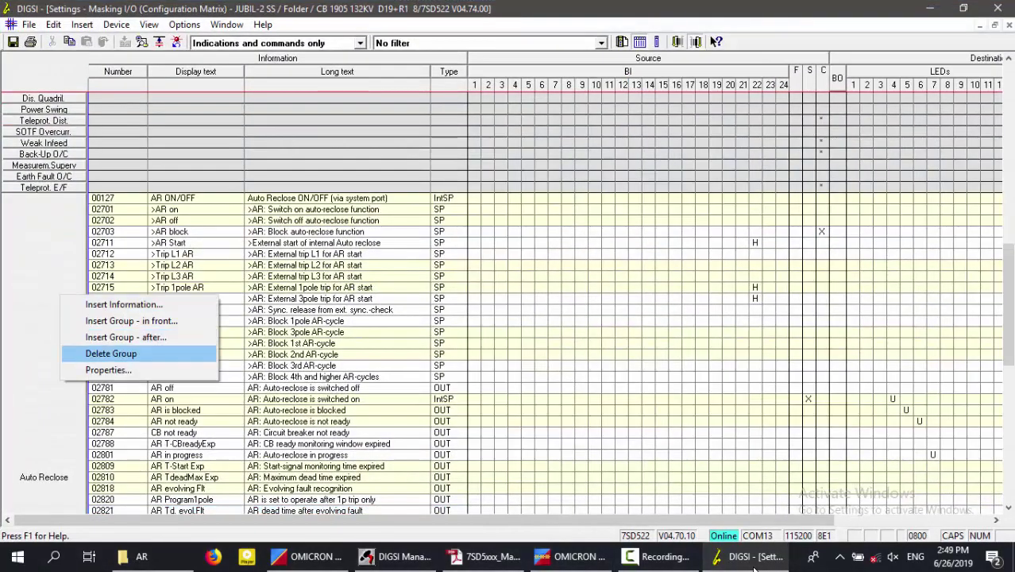
key("Down")
key("Return")
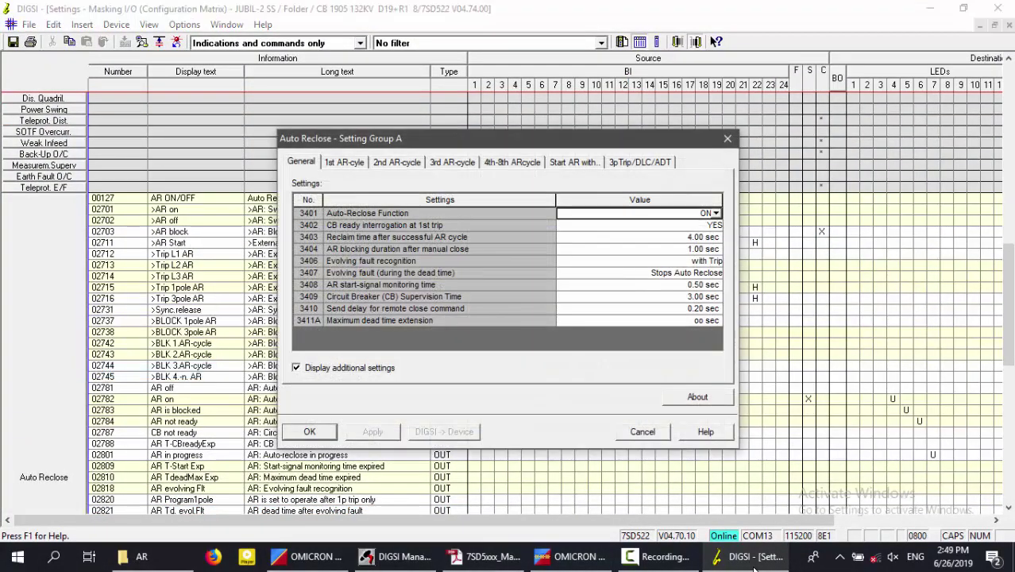
key("Down")
key("Down")
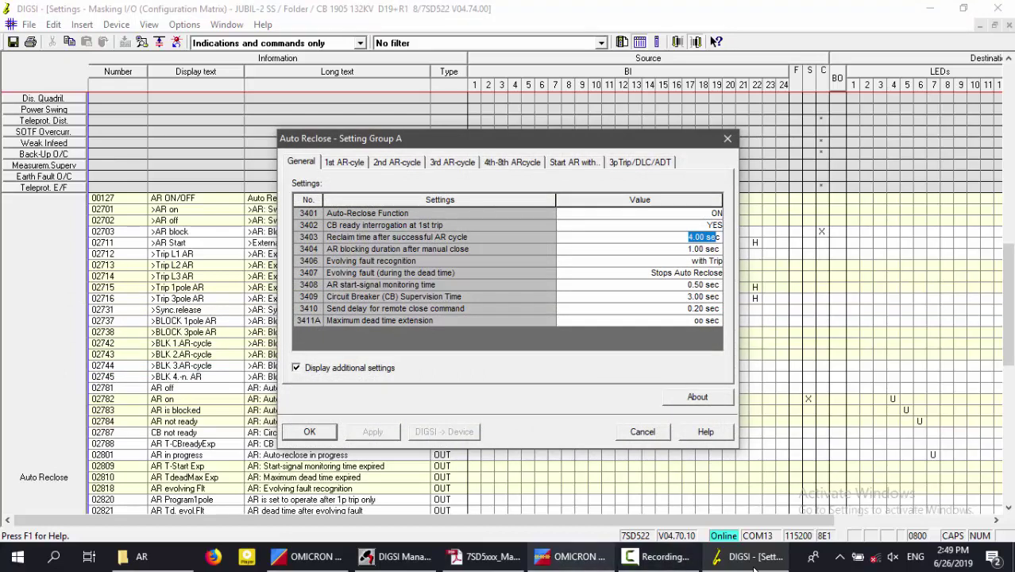
- Switch to State Sequencer and set the trigger timeout of state CB CLOSED-2 to 5 s
key("alt+Tab")
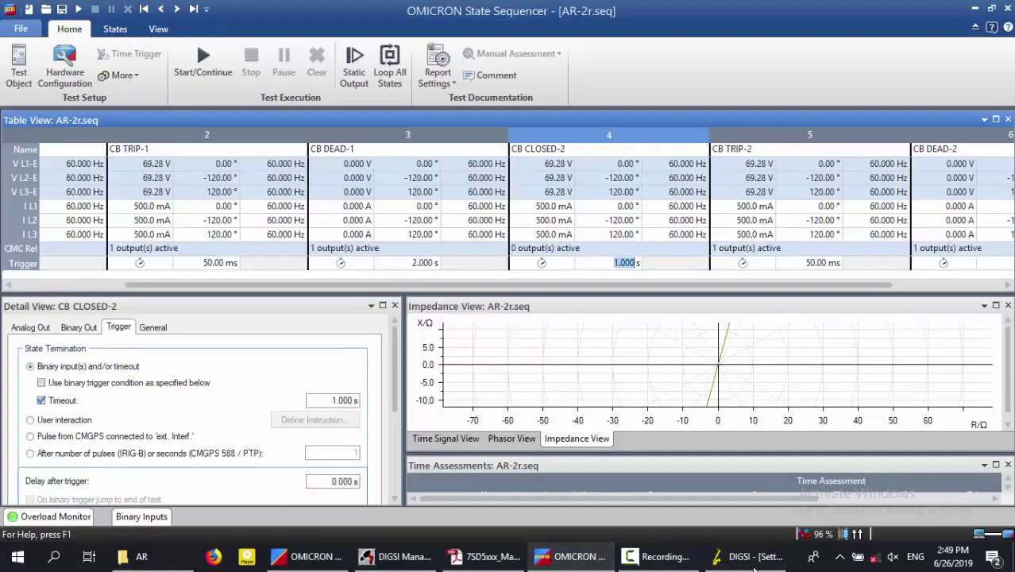
type("5")
key("Tab")
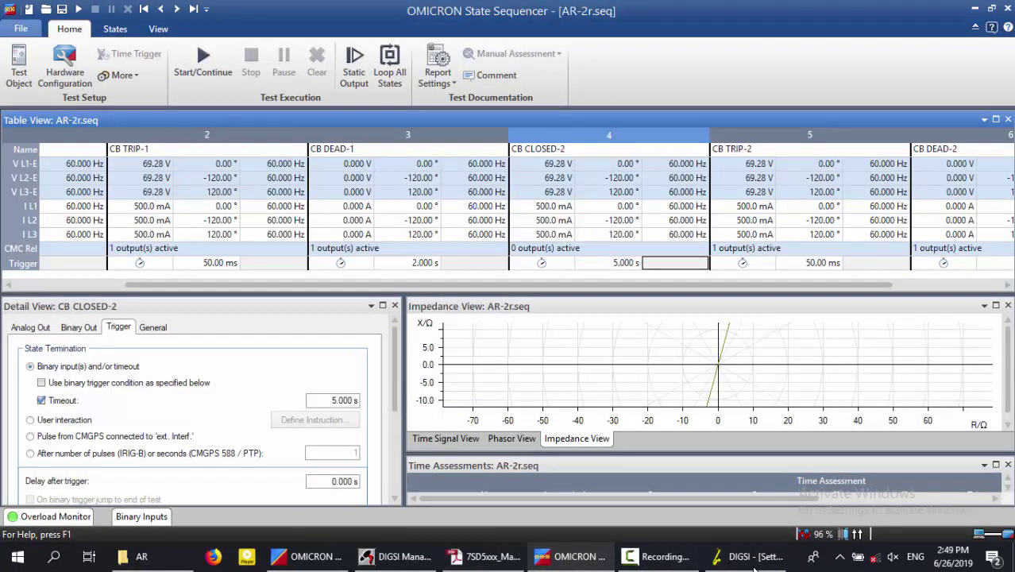
- Run the sequence with the changed CB CLOSED-2 timeout, and clear the results after reviewing the time assessments
key("F5")
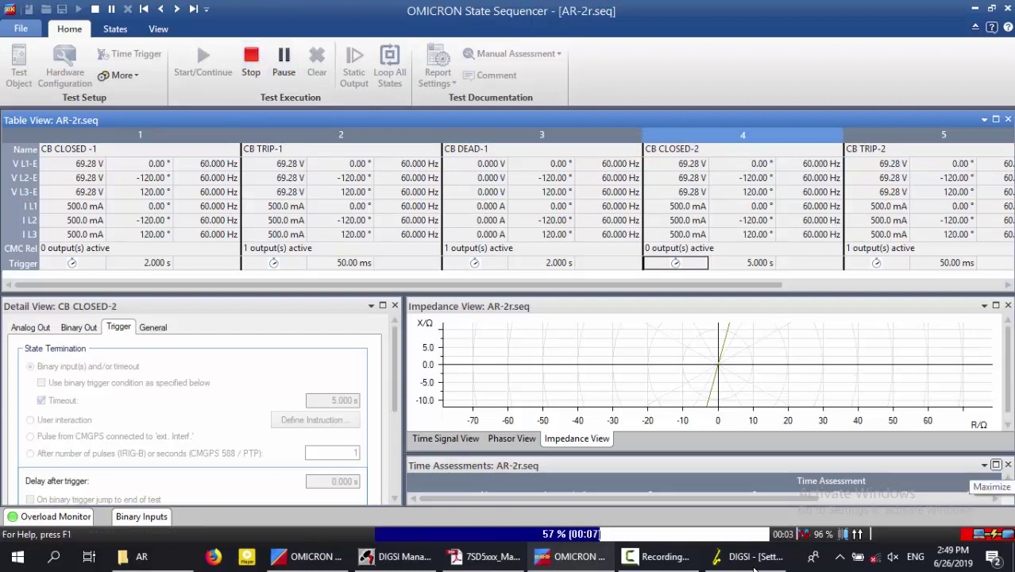
left_click(995, 465)
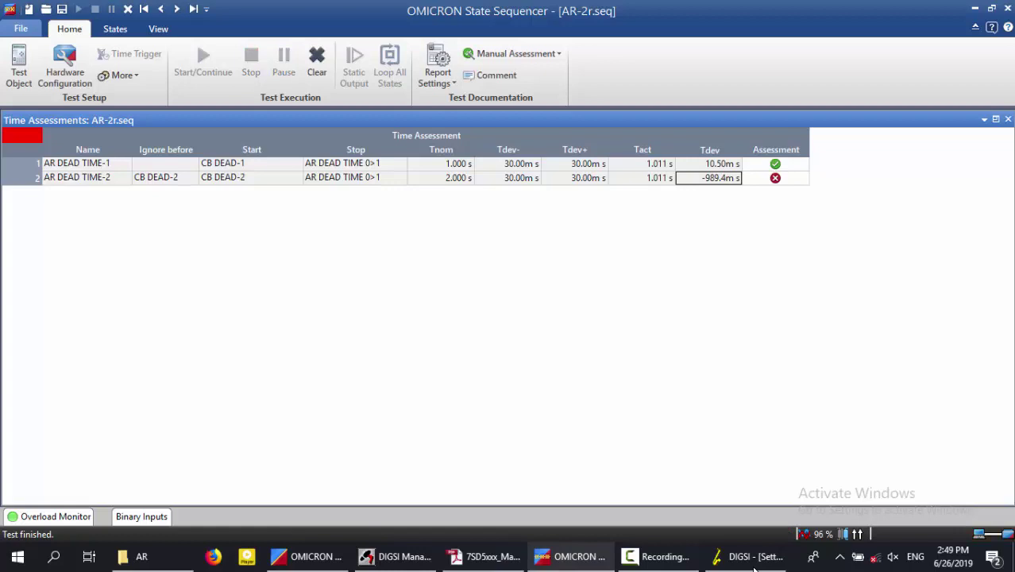
key("ctrl+shift+c")
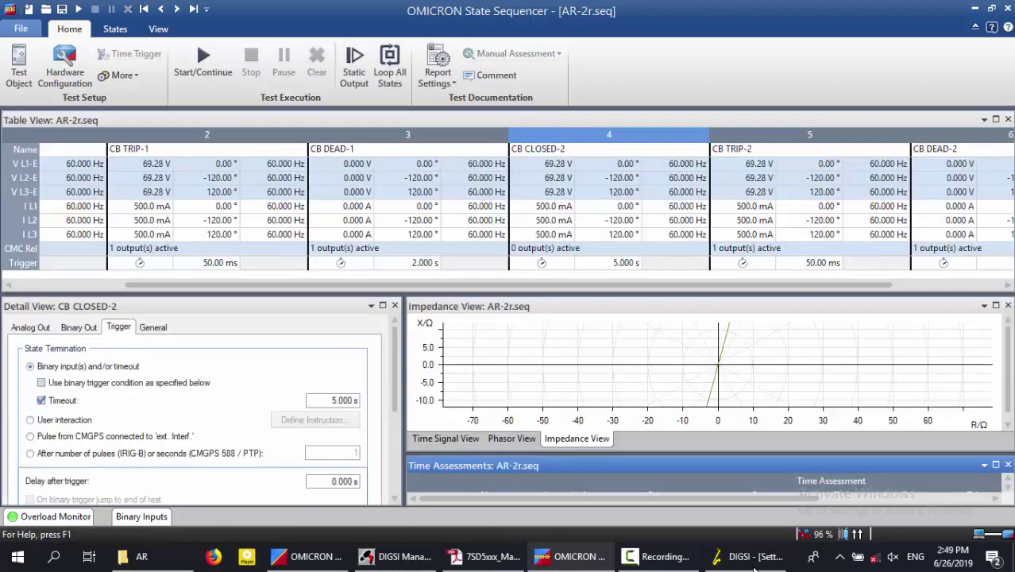
- Switch to DIGSI and close the Auto Reclose settings, the Masking I/O matrix and the online device session
left_click(753, 565)
key("Escape")
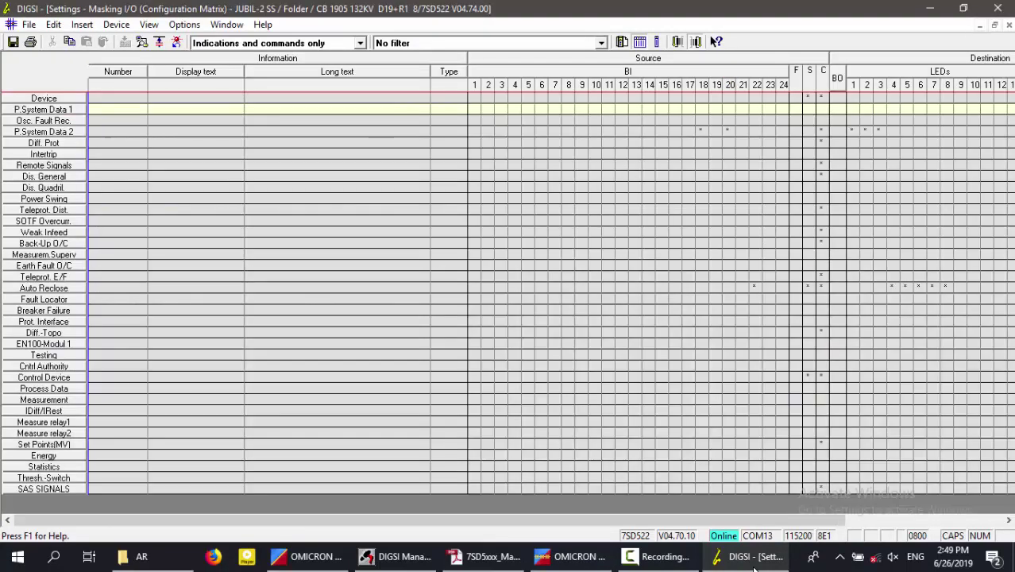
key("ctrl+F4")
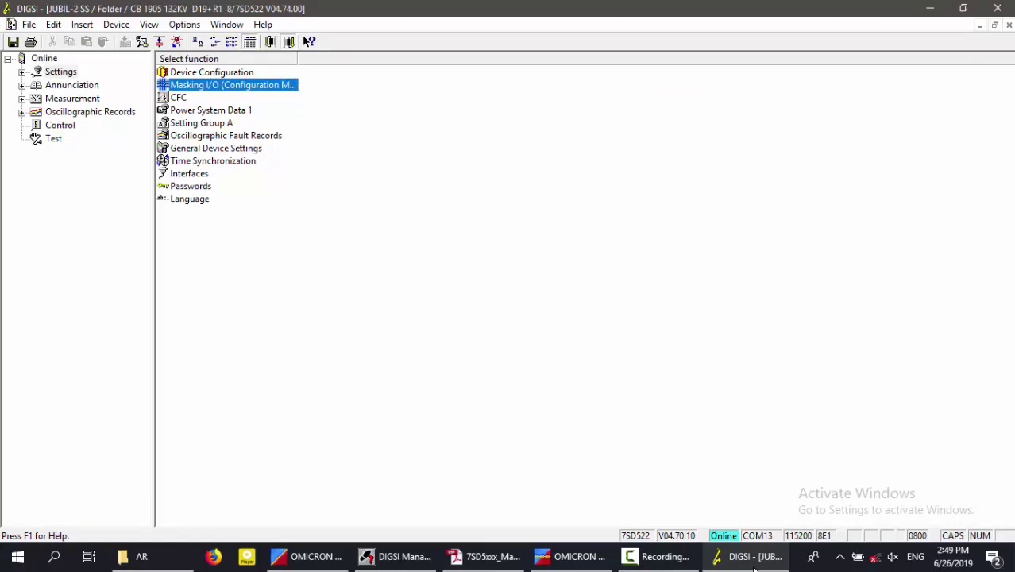
key("Up")
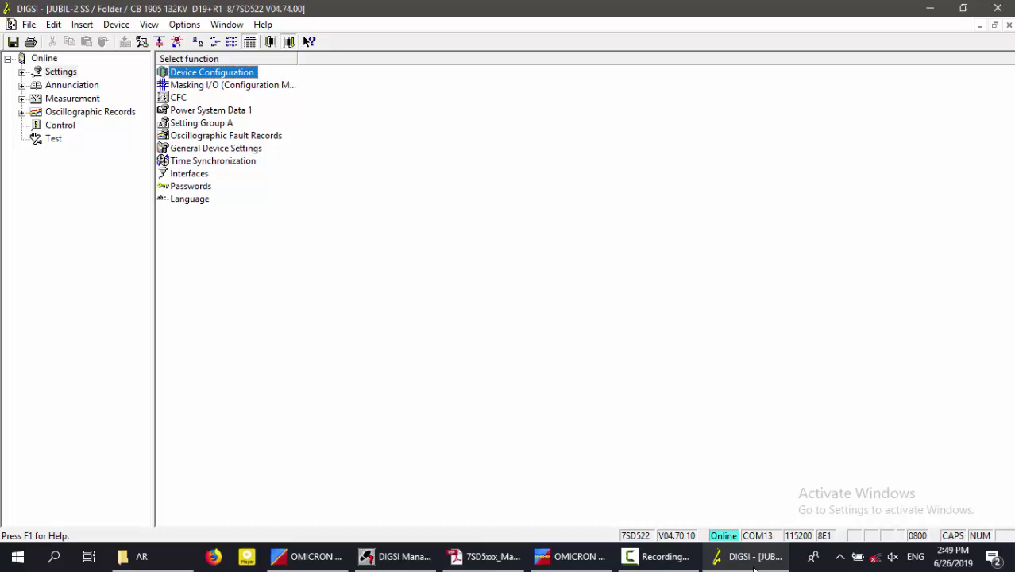
key("ctrl+F4")
key("n")
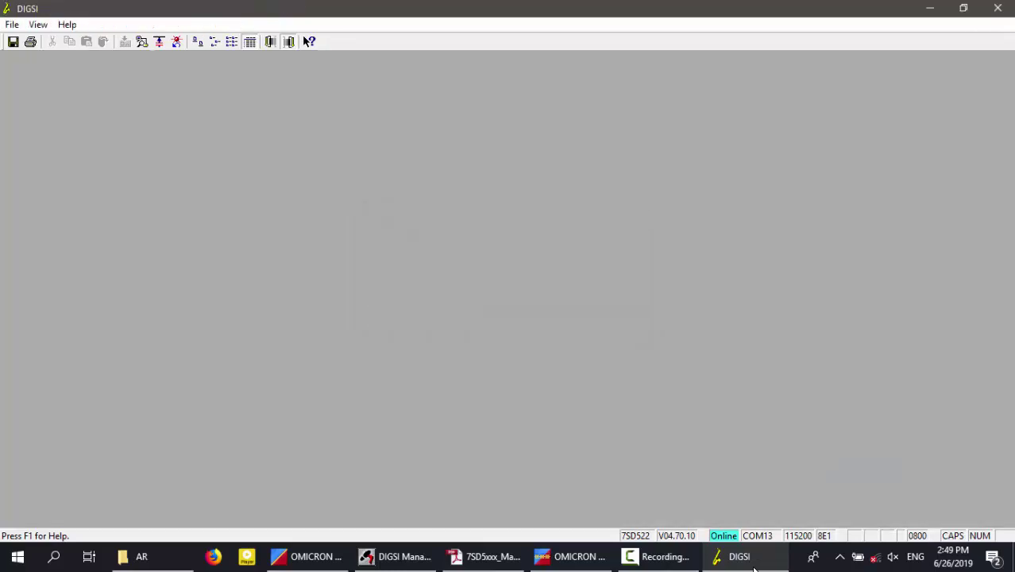
- Switch to DIGSI Manager, open the CB 1905 132KV D19+R1 device with the Offline connection type, and maximize its window
key("alt+Tab")
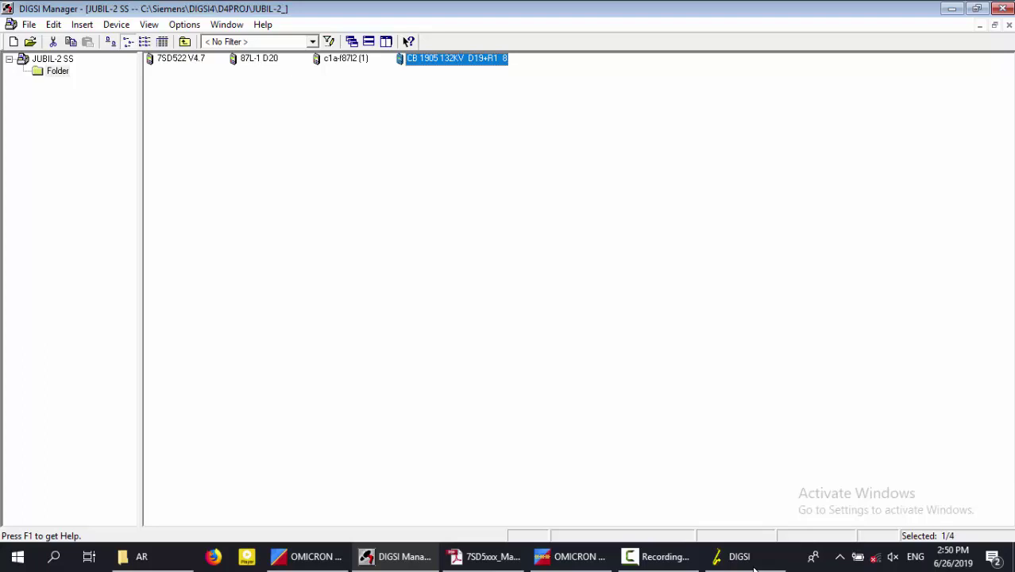
key("Return")
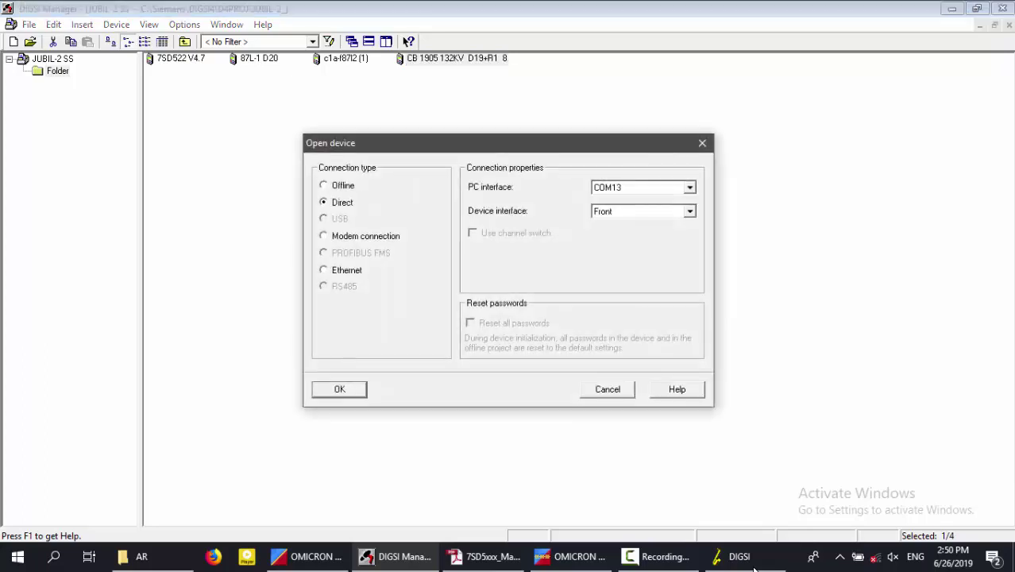
key("Up")
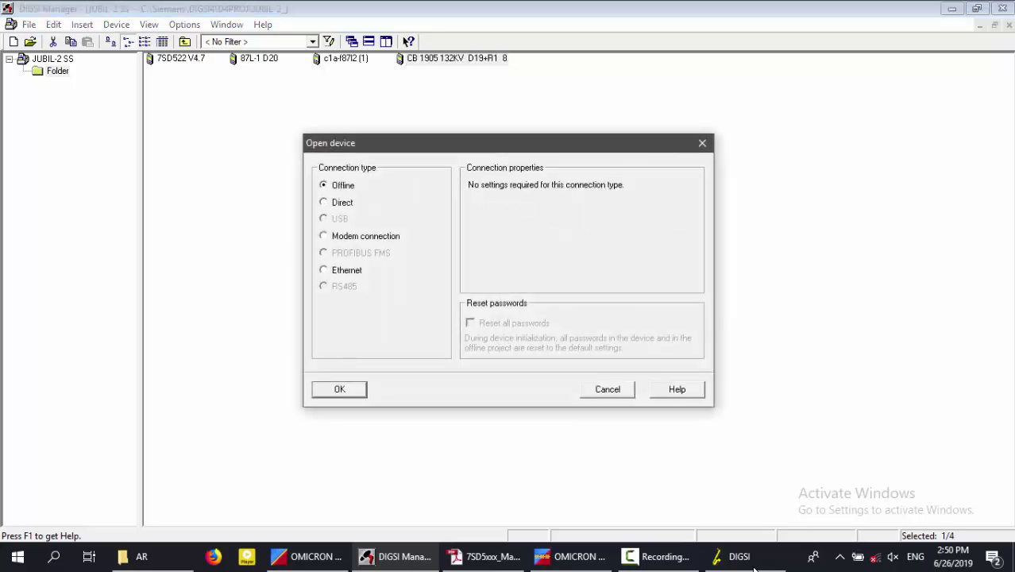
key("Return")
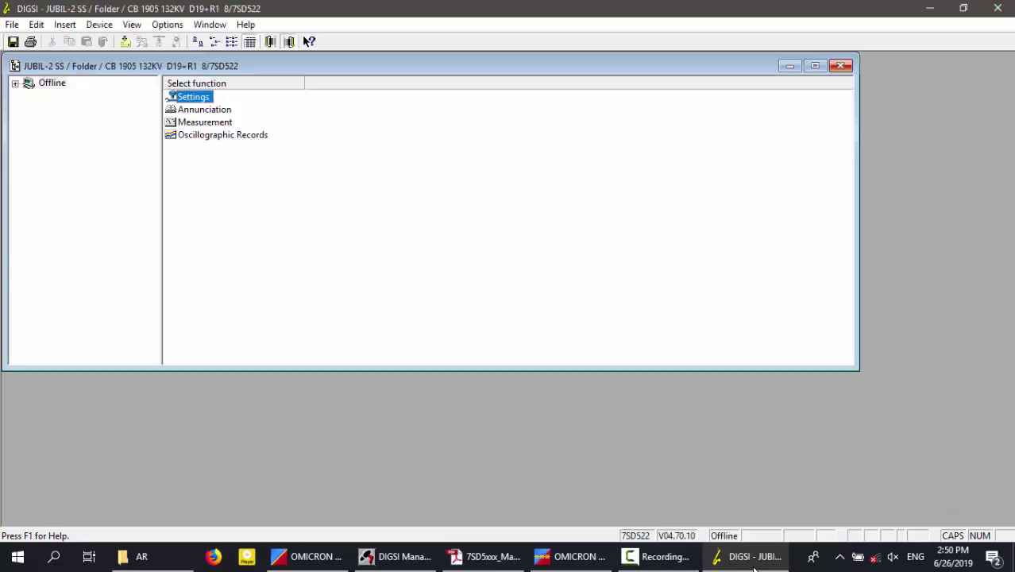
left_click(815, 65)
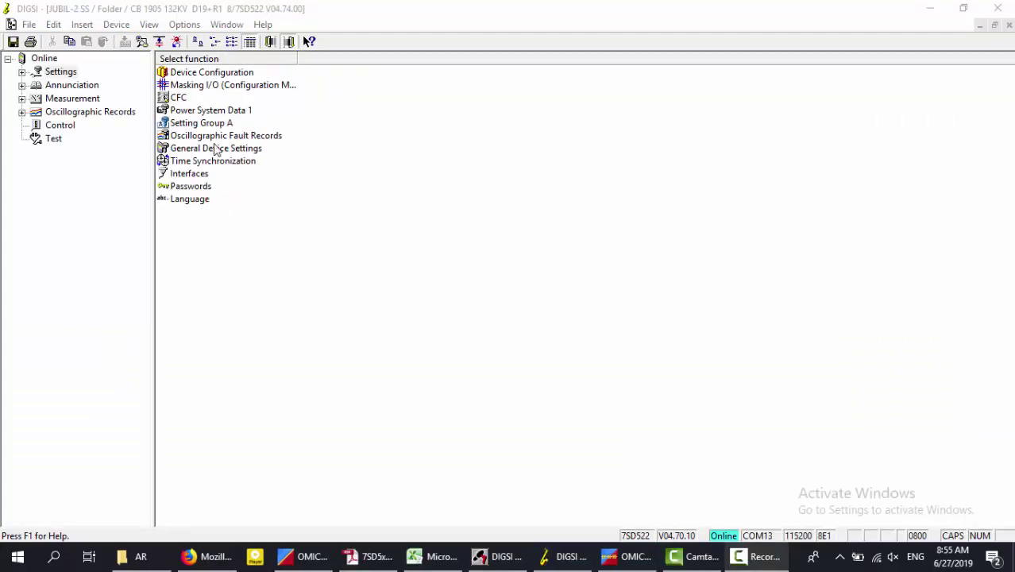
- Check the Auto-Reclose Function scope (0133) in the Device Configuration of the online relay, and close the list
double_click(209, 73)
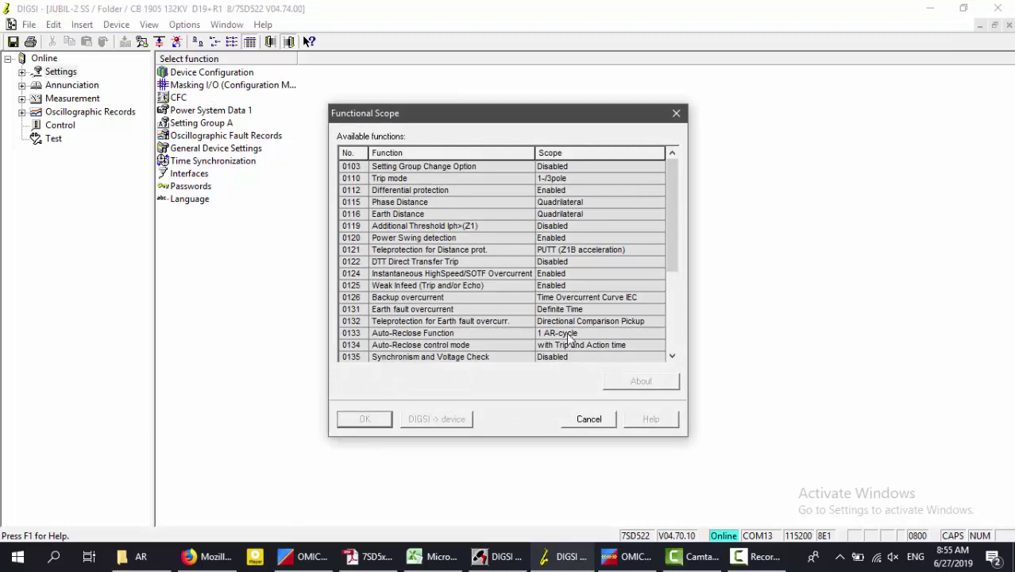
left_click(676, 113)
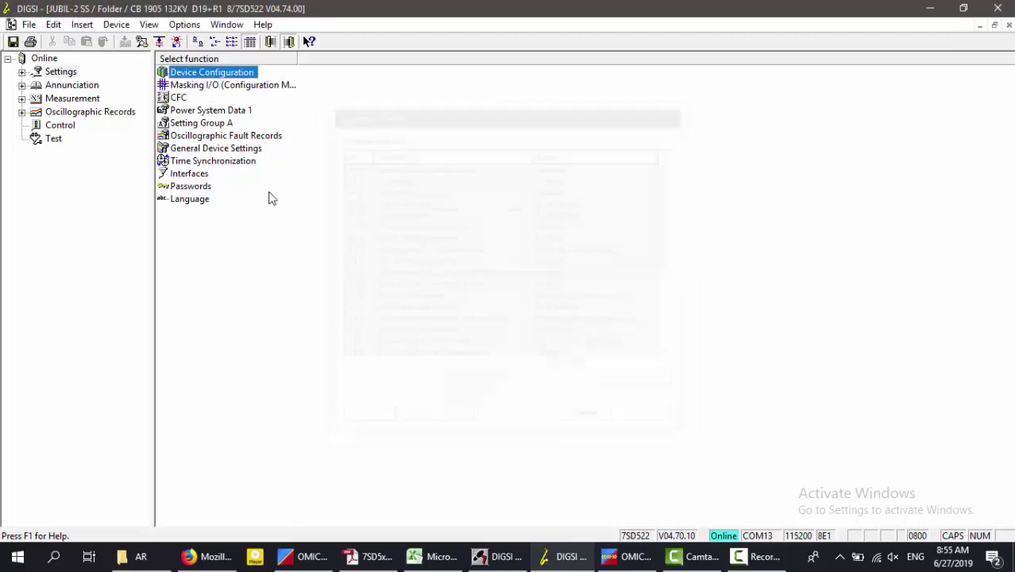
- Check the Auto Reclose general and first-cycle settings in Setting Group A of the online relay, and close them
double_click(208, 124)
scroll(409, 274, "down", 3)
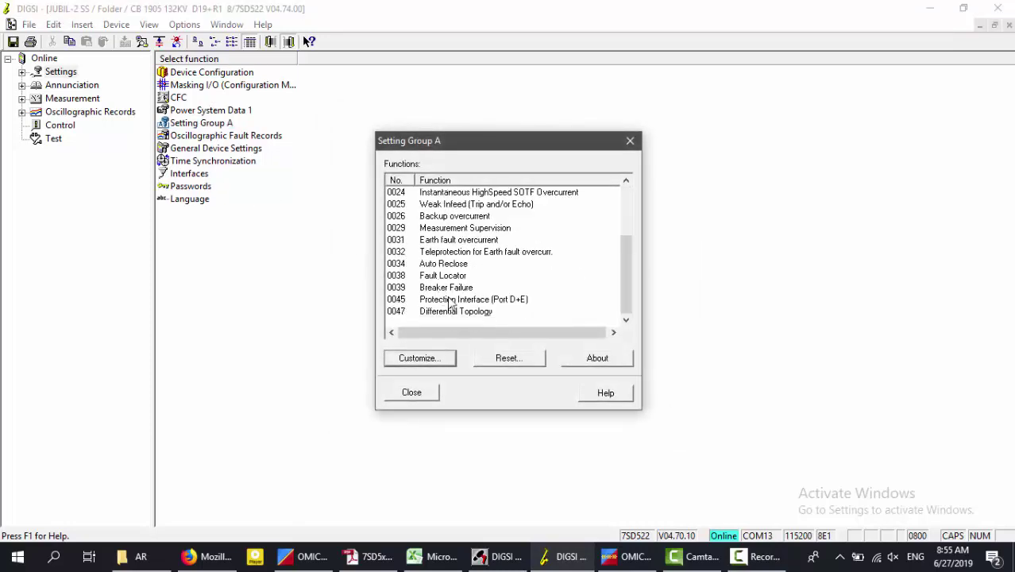
double_click(439, 253)
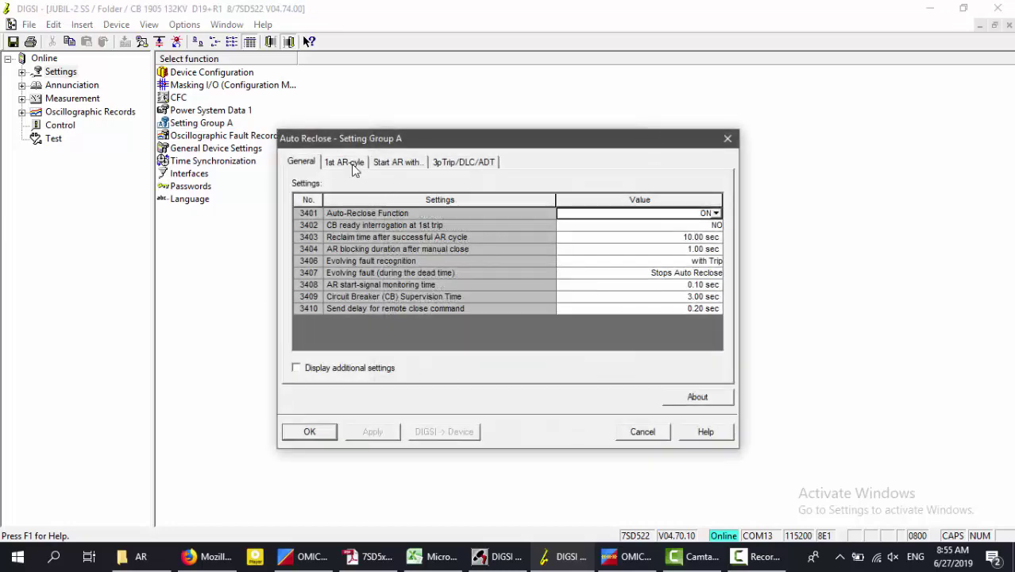
left_click(350, 163)
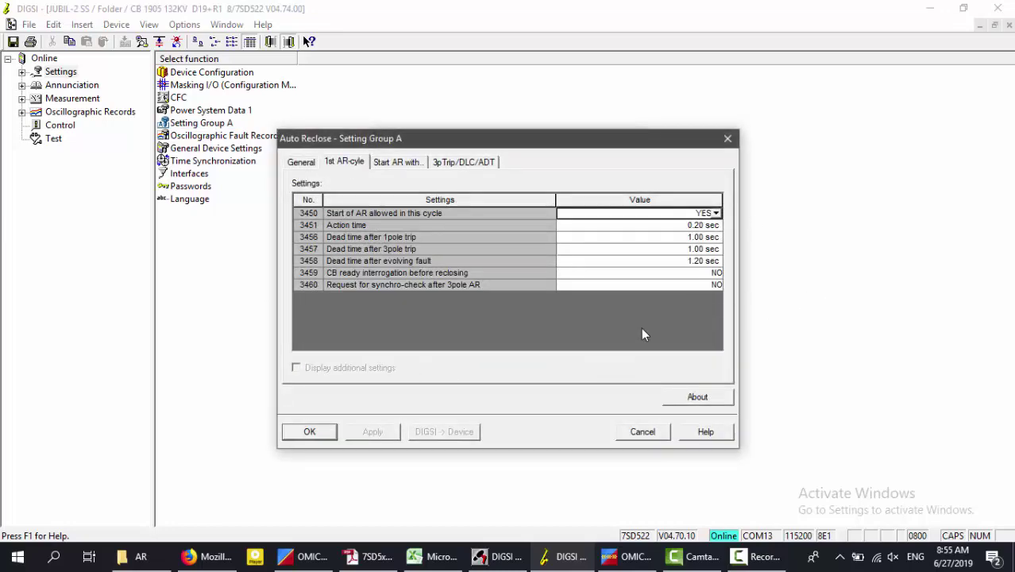
left_click(728, 138)
- Switch to OMICRON State Sequencer and review the CB CLOSED-1, CB TRIP-1 and CB DEAD-1 states of AR-2r.seq
left_click(628, 556)
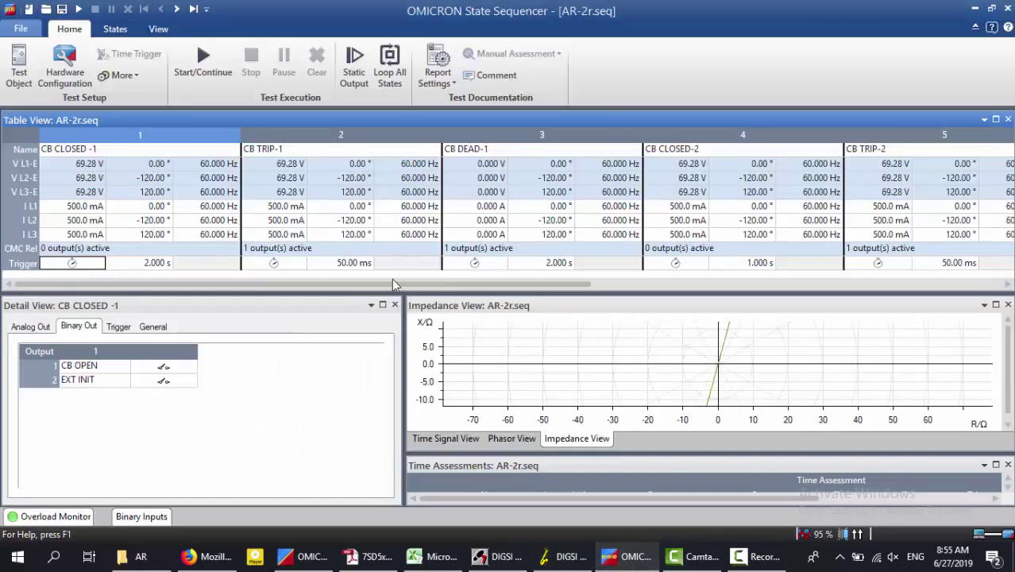
left_click_drag(338, 282, 238, 271)
left_click(301, 140)
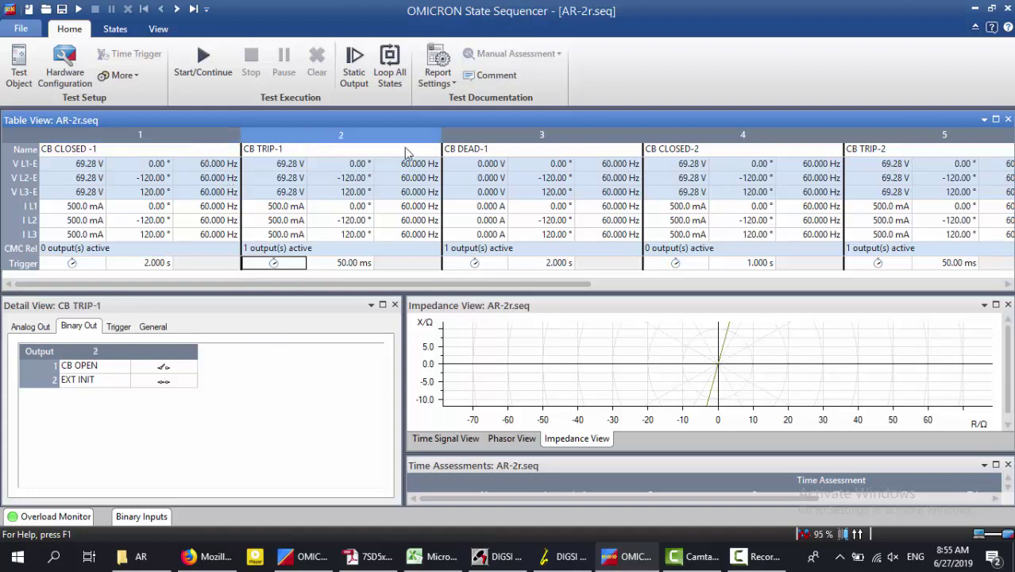
left_click(487, 141)
left_click(79, 142)
left_click(335, 142)
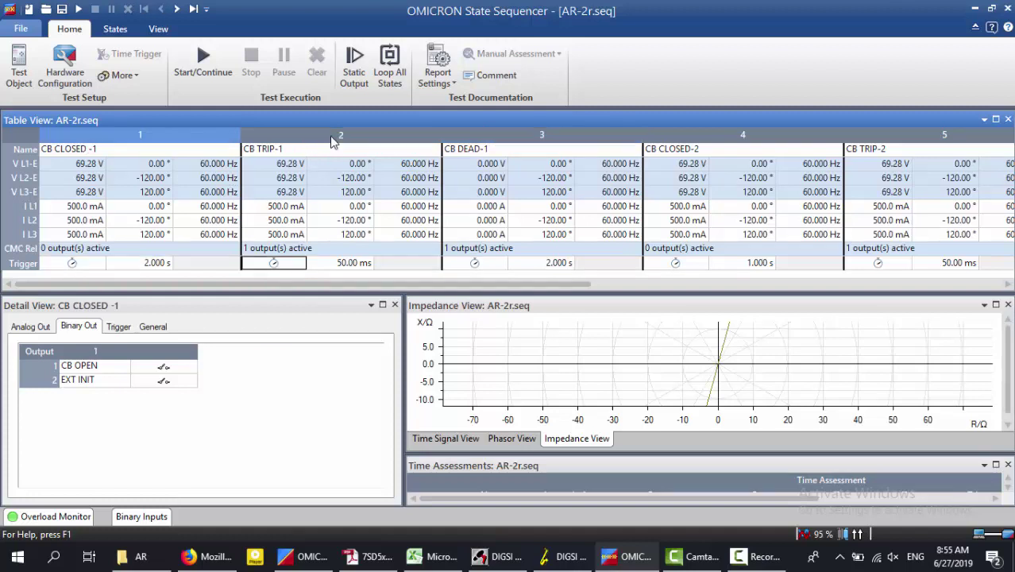
left_click(492, 145)
left_click_drag(510, 283, 706, 285)
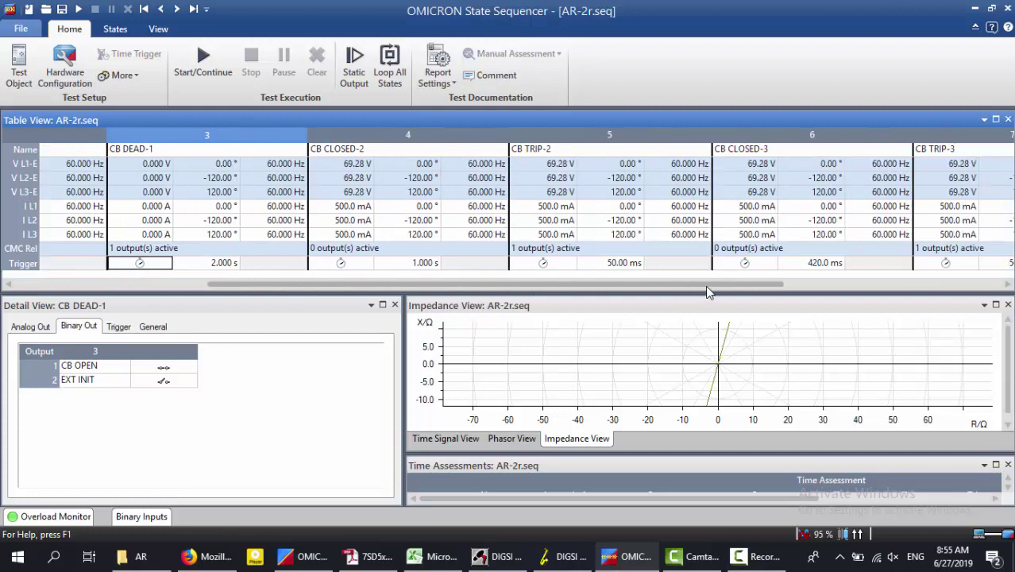
- Review the outputs and timeouts of the CB CLOSED-2, CB TRIP-2 and CB CLOSED-3 states
left_click(401, 143)
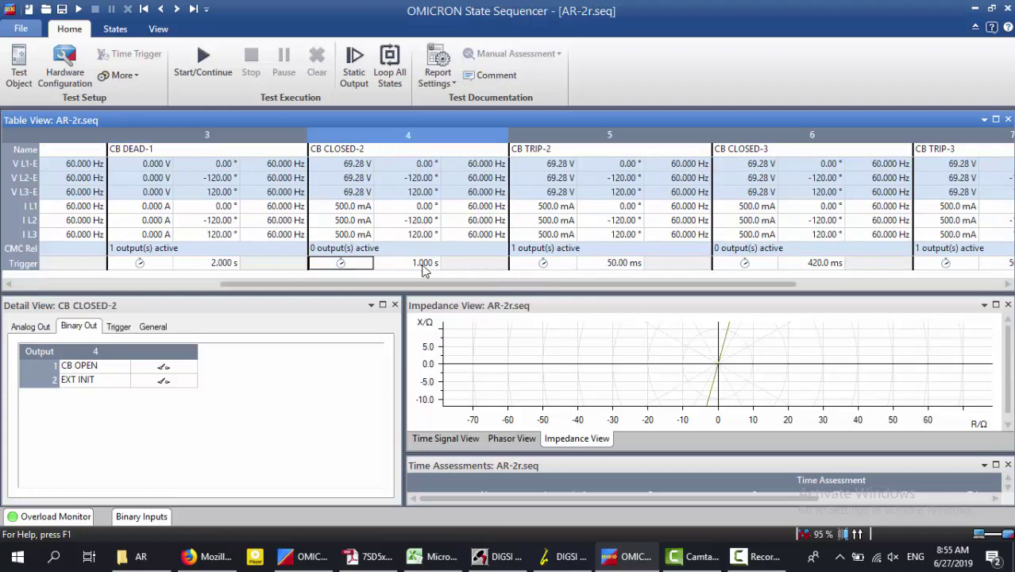
left_click(608, 140)
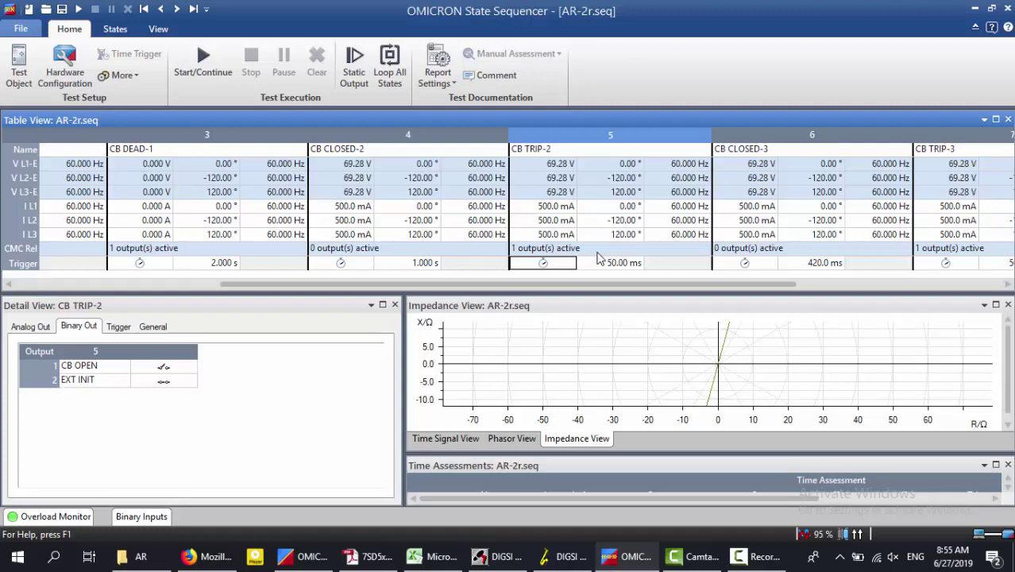
left_click(747, 147)
scroll(773, 290, "right", 1)
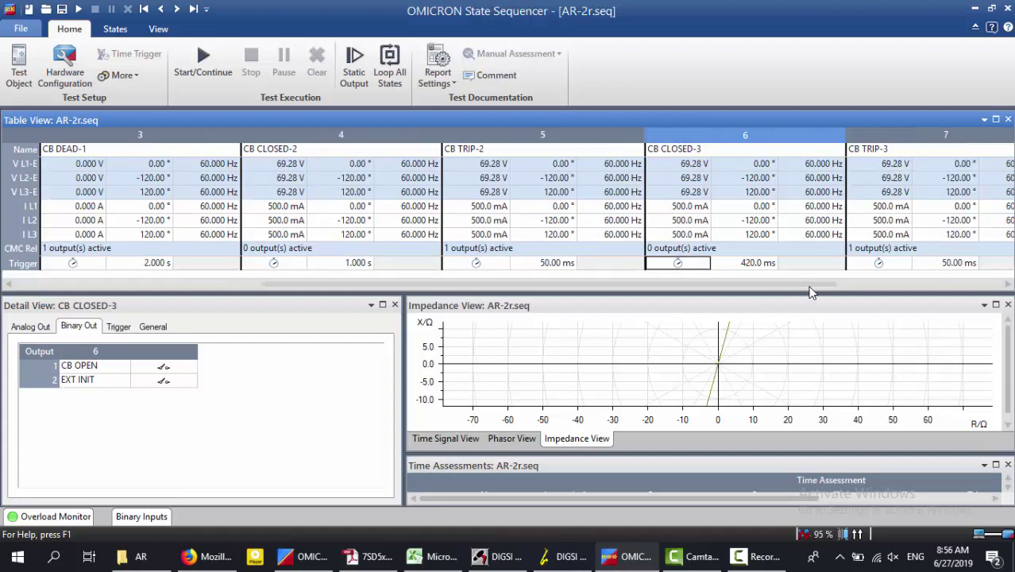
left_click(767, 266)
double_click(763, 263)
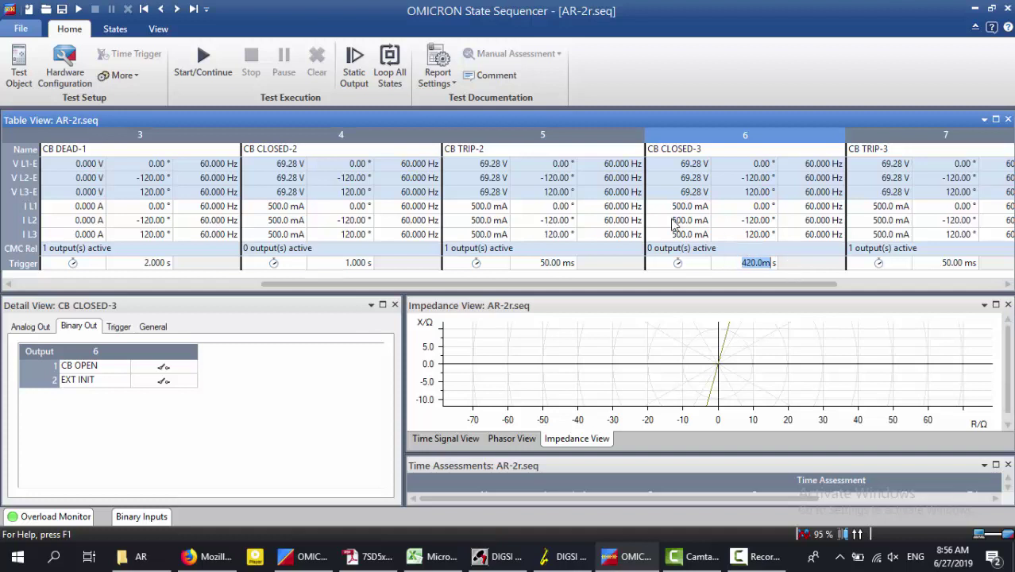
- Compare the CB TRIP-2, CB CLOSED-3 and CB TRIP-3 states, examining the CB CLOSED-3 timeout between the two trips
left_click(522, 139)
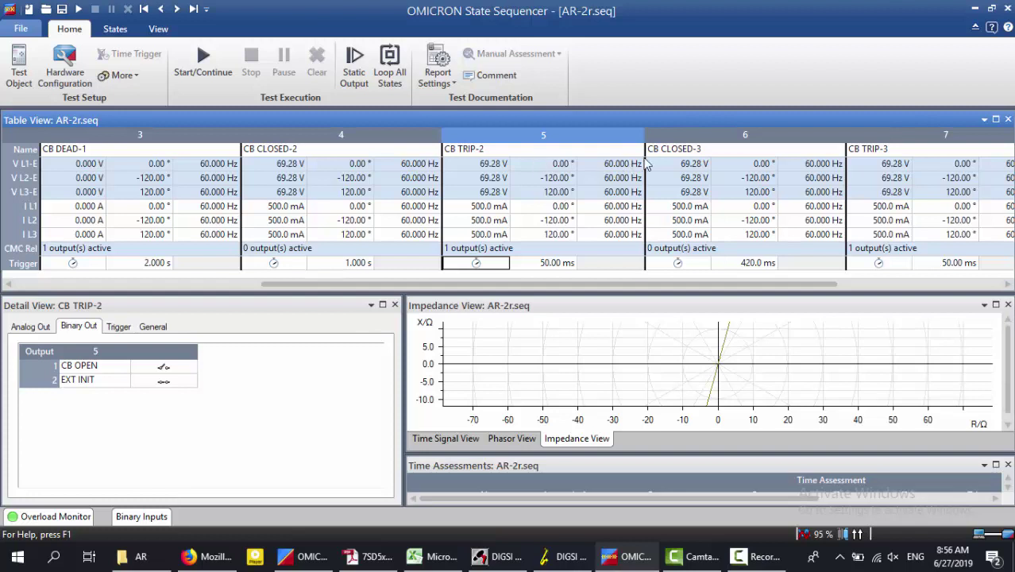
left_click(676, 142)
left_click(630, 143)
left_click(678, 253)
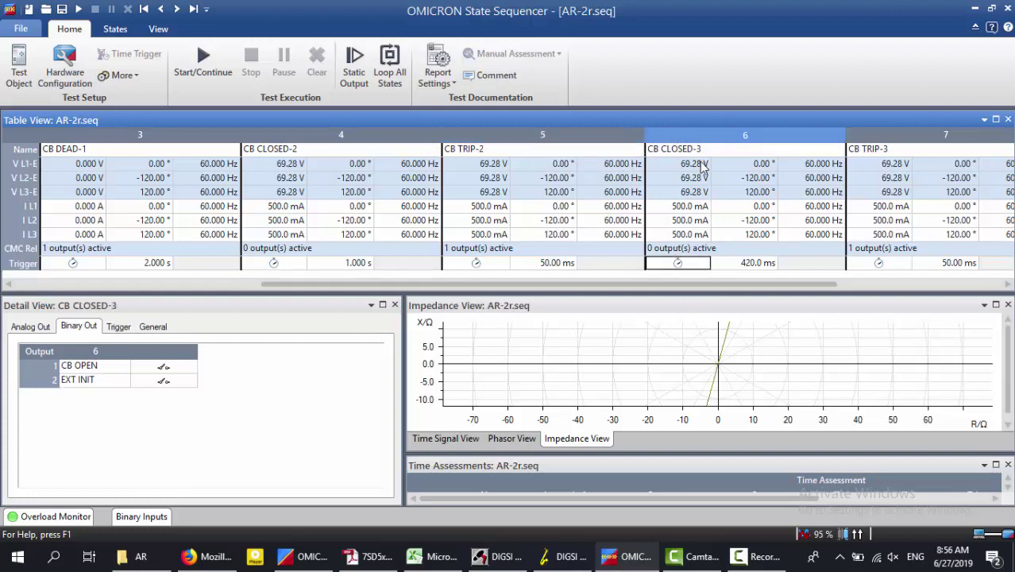
left_click(858, 284)
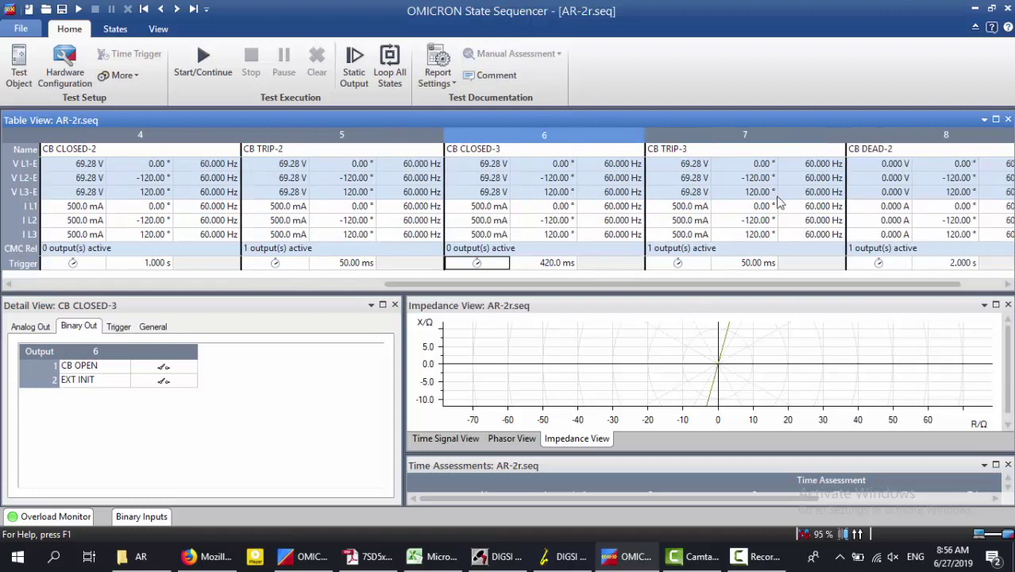
left_click(747, 140)
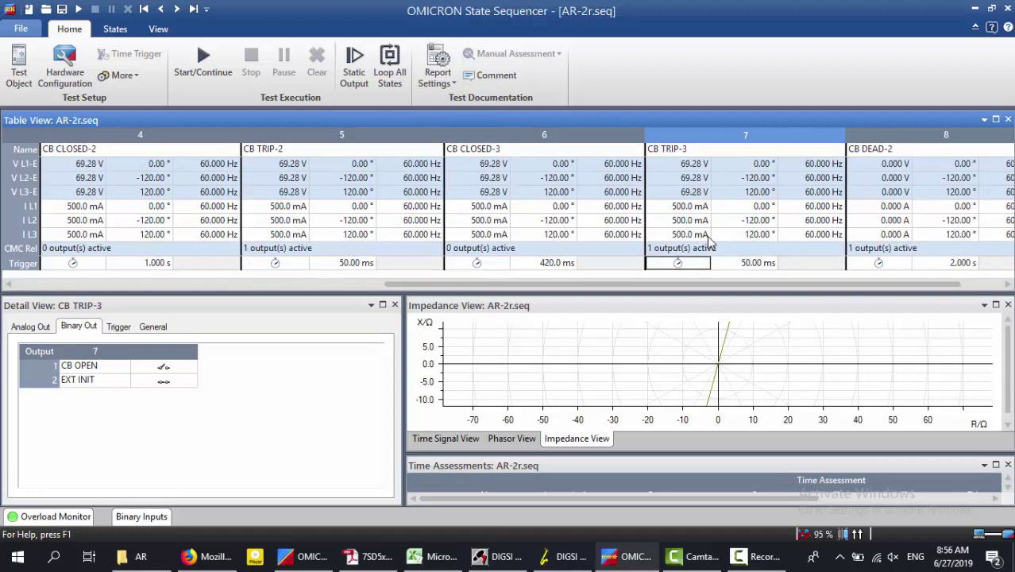
left_click(903, 146)
left_click(809, 137)
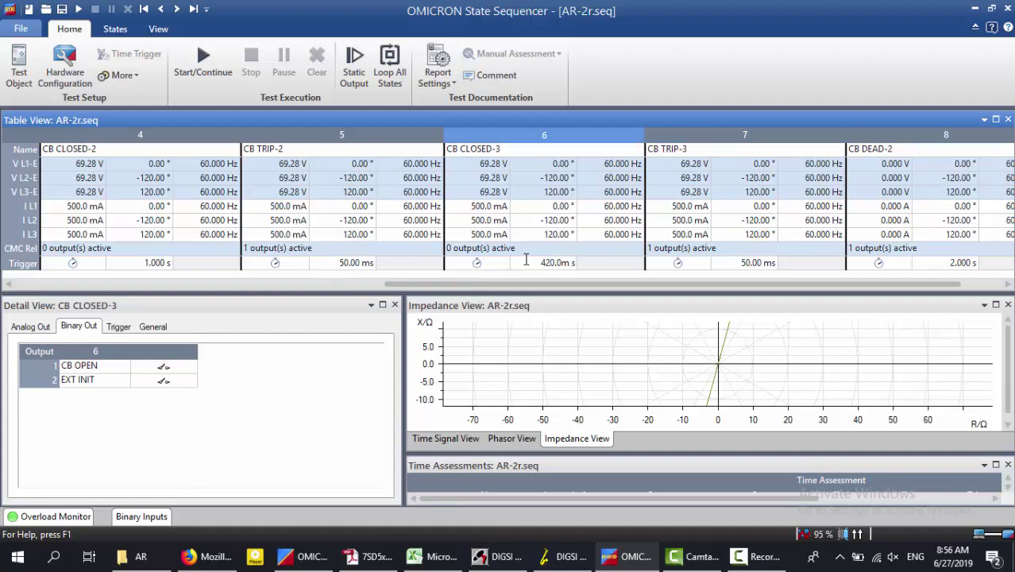
left_click_drag(538, 263, 569, 262)
key("Tab")
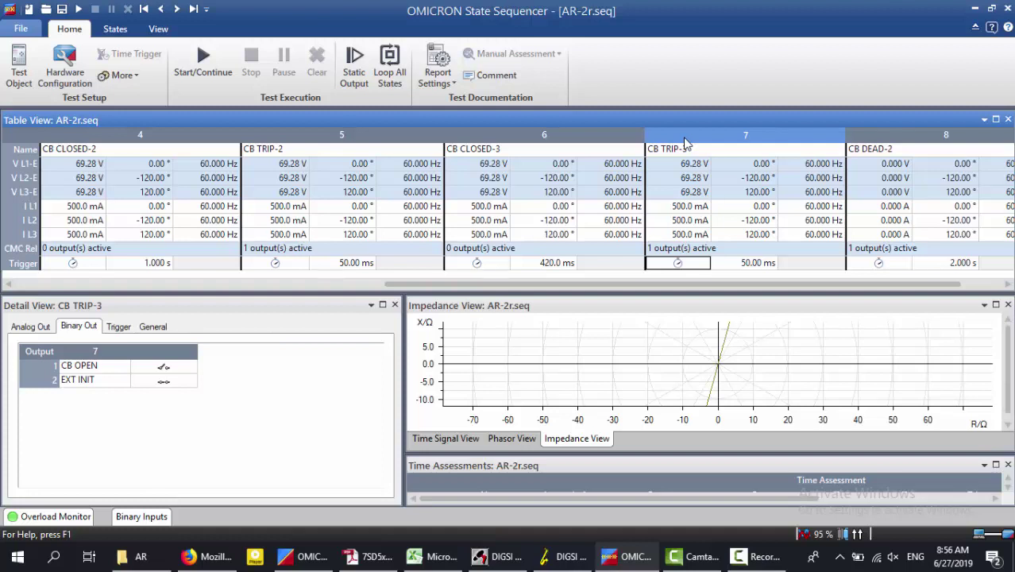
- Set the timeout of the CB CLOSED-3 state between CB TRIP-2 and CB TRIP-3 to 0.5 s
left_click(417, 143)
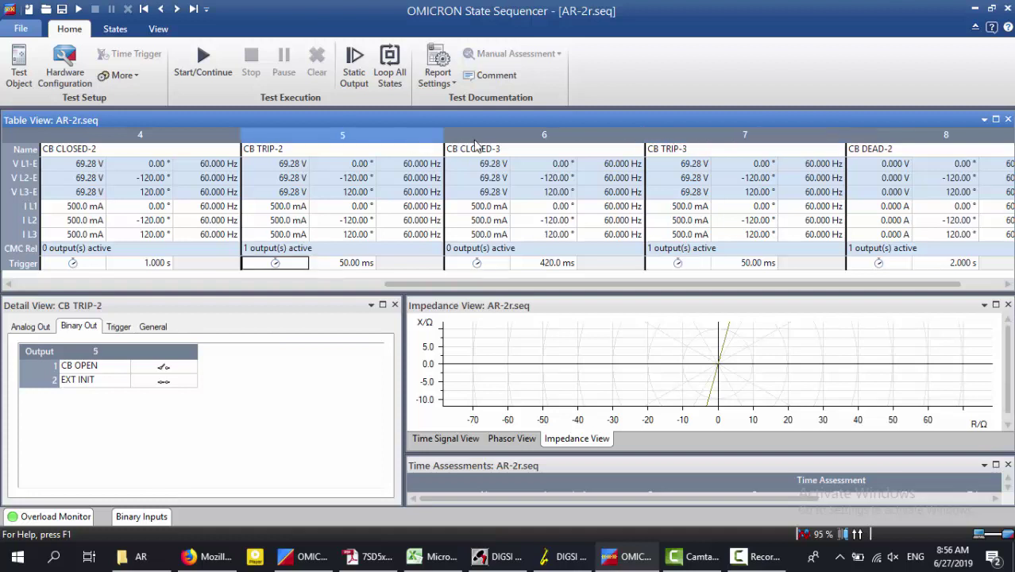
left_click(448, 147)
left_click(415, 143)
left_click(451, 146)
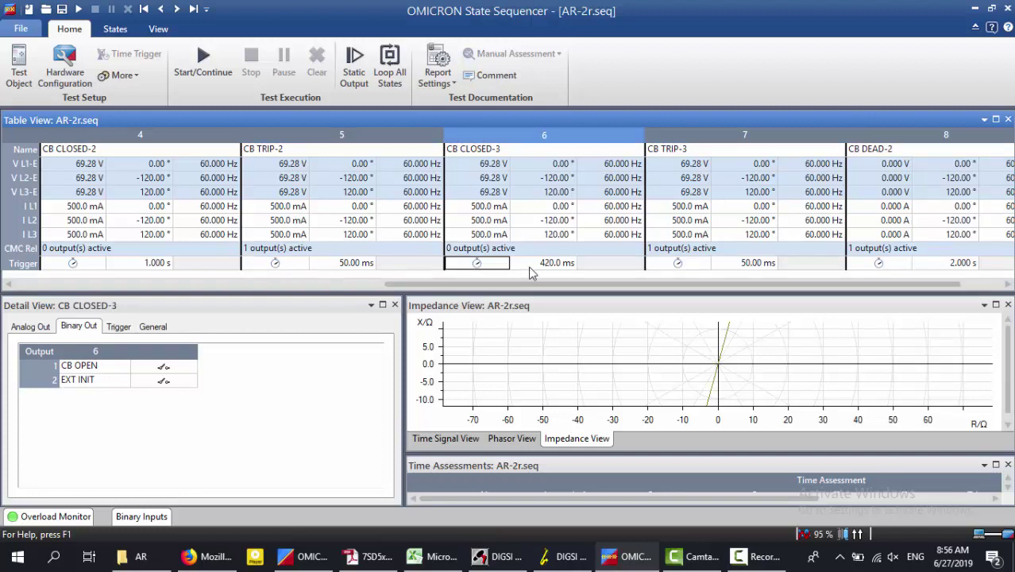
left_click(560, 263)
left_click_drag(570, 263, 524, 260)
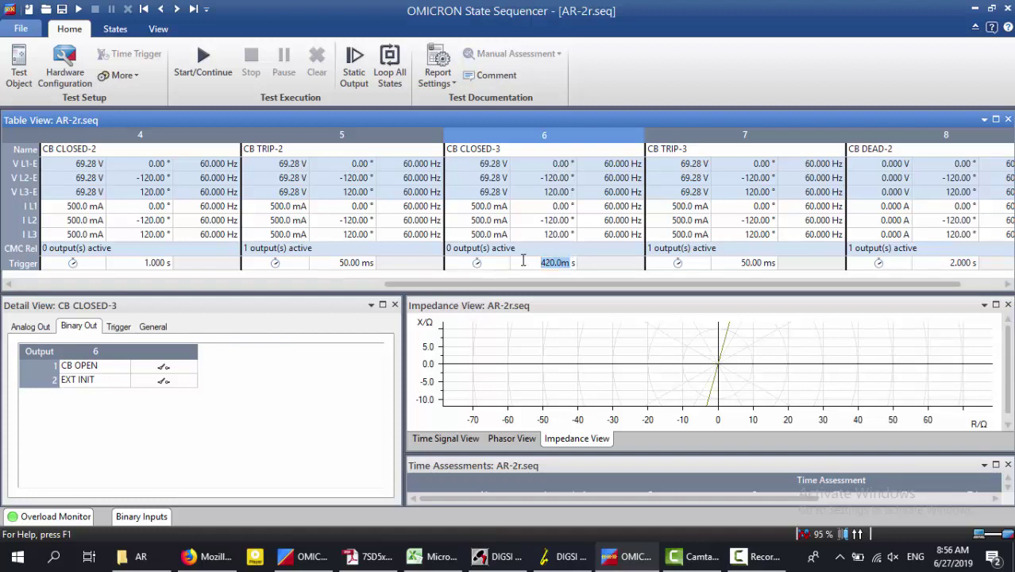
type("0.5")
key("Tab")
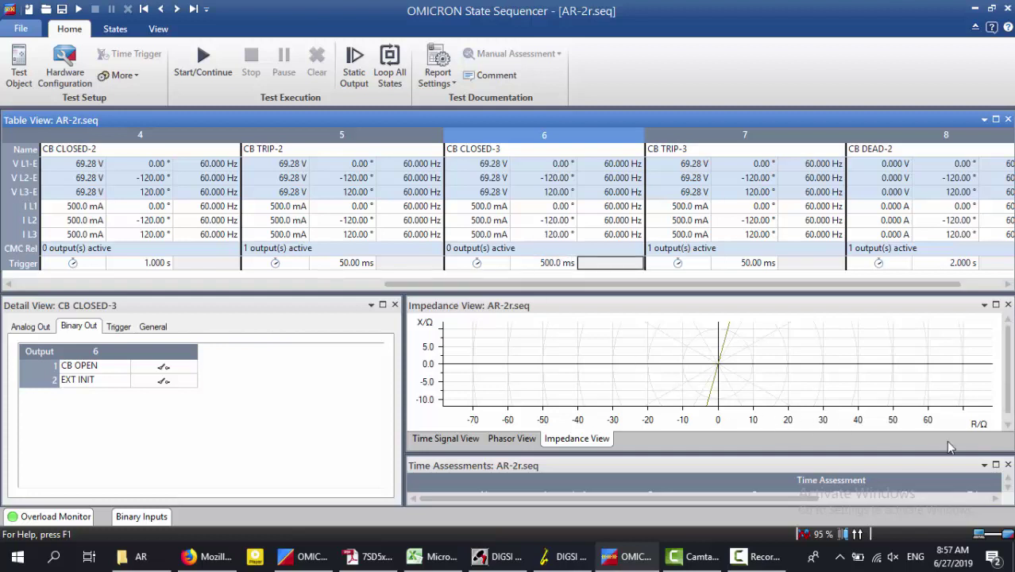
- Run the sequence with the Time Assessments view enlarged, restore the view, and clear the results
left_click(996, 466)
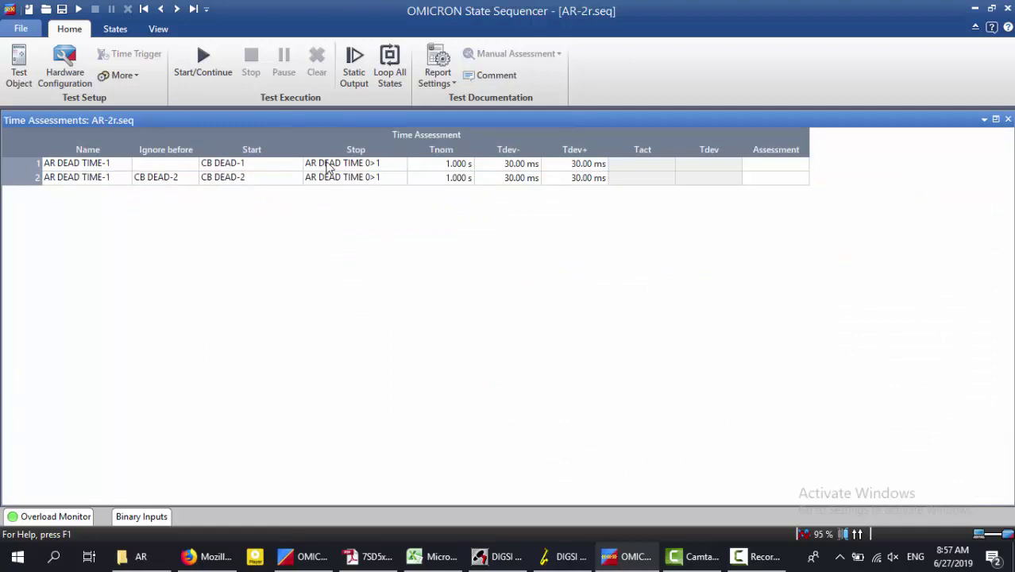
left_click(218, 78)
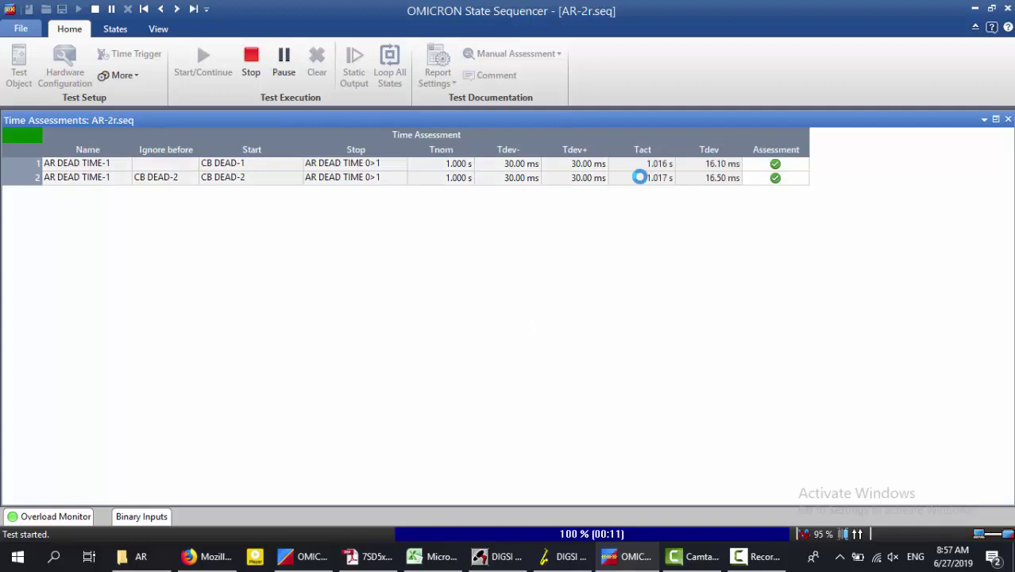
left_click(997, 119)
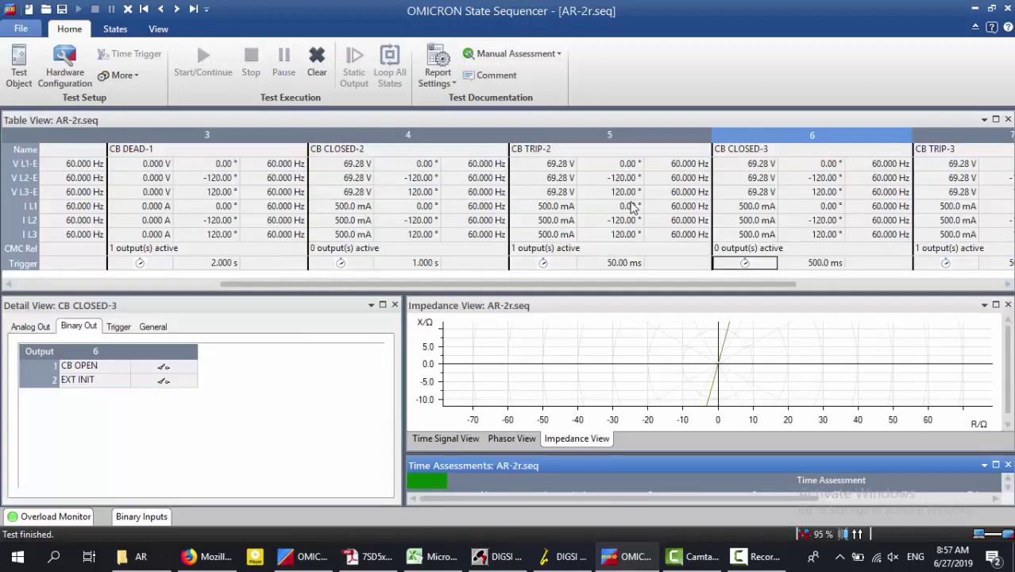
left_click(317, 63)
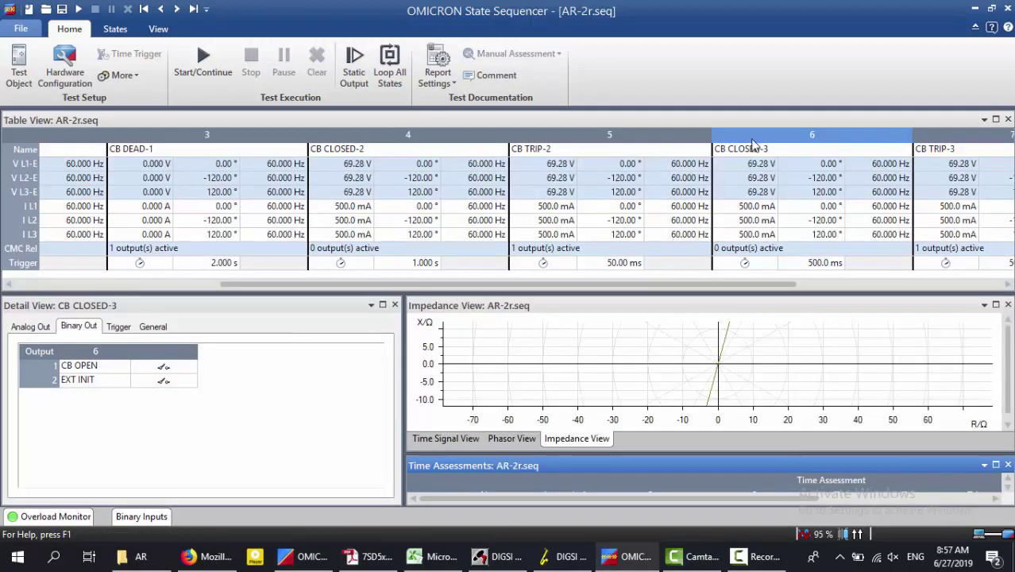
- Set the timeout of the CB CLOSED-3 state to 430 ms after reviewing the CB TRIP-2 state
left_click_drag(754, 283, 829, 283)
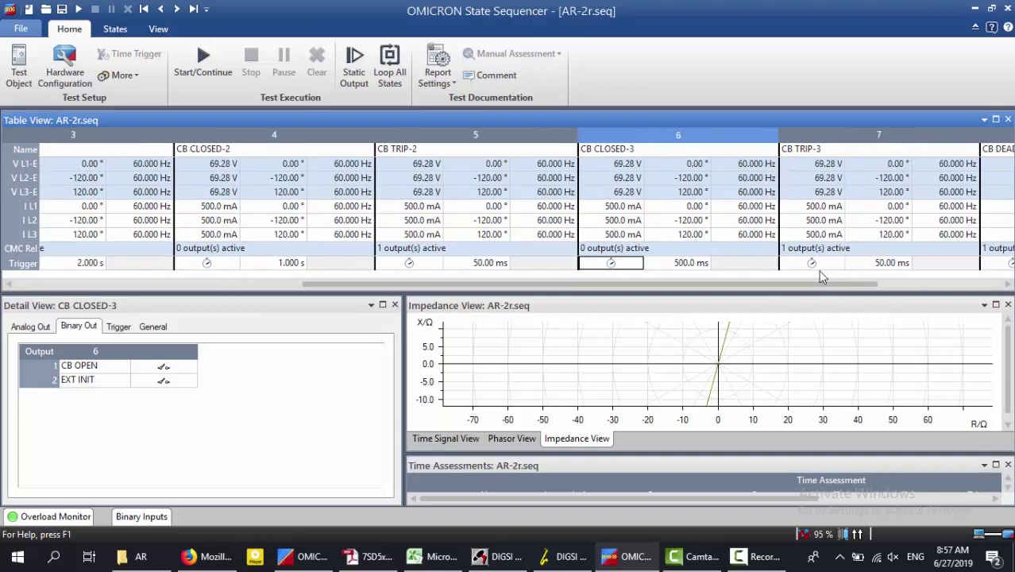
left_click(534, 131)
left_click(429, 151)
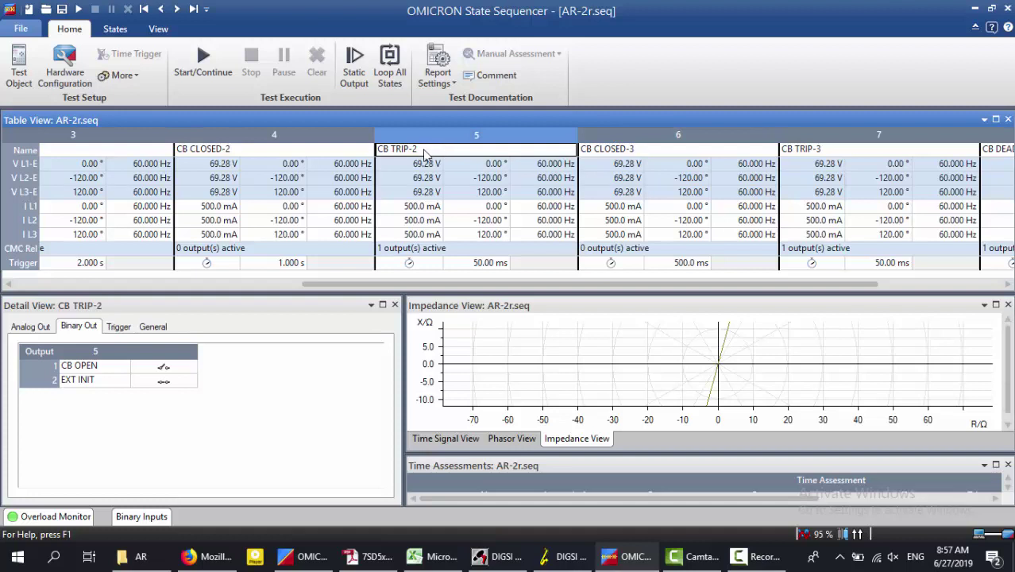
left_click(425, 153)
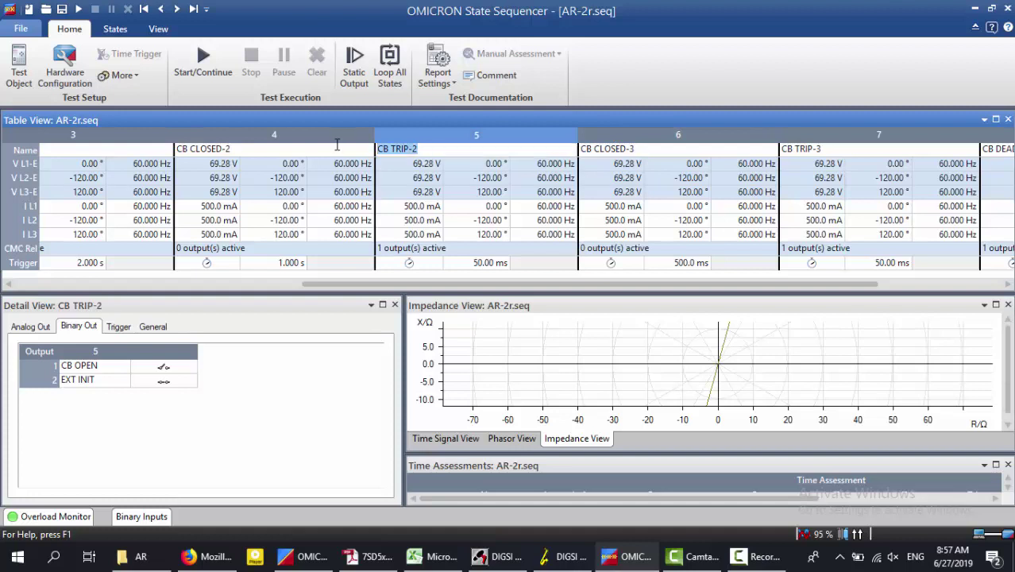
left_click(635, 147)
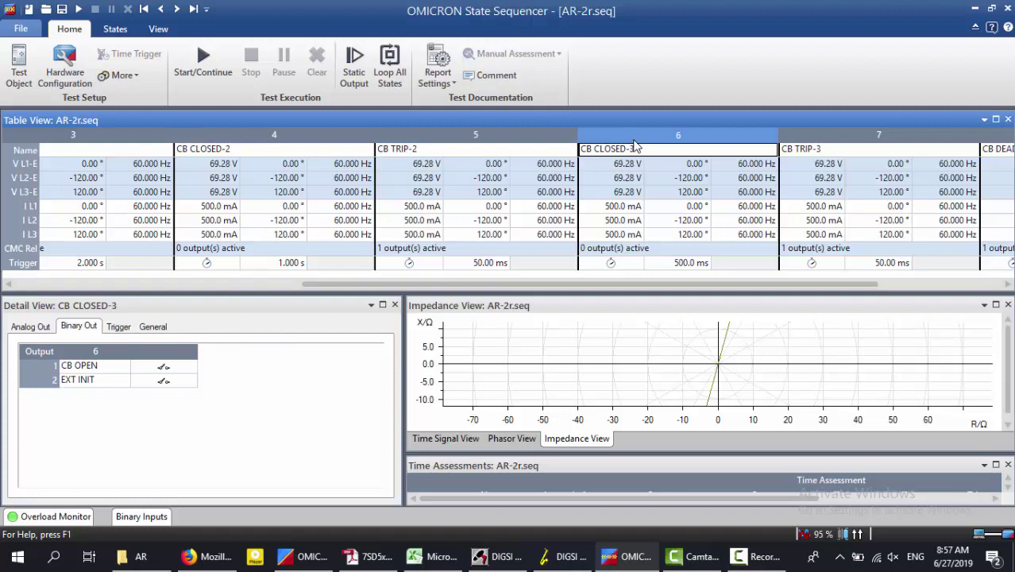
left_click(690, 264)
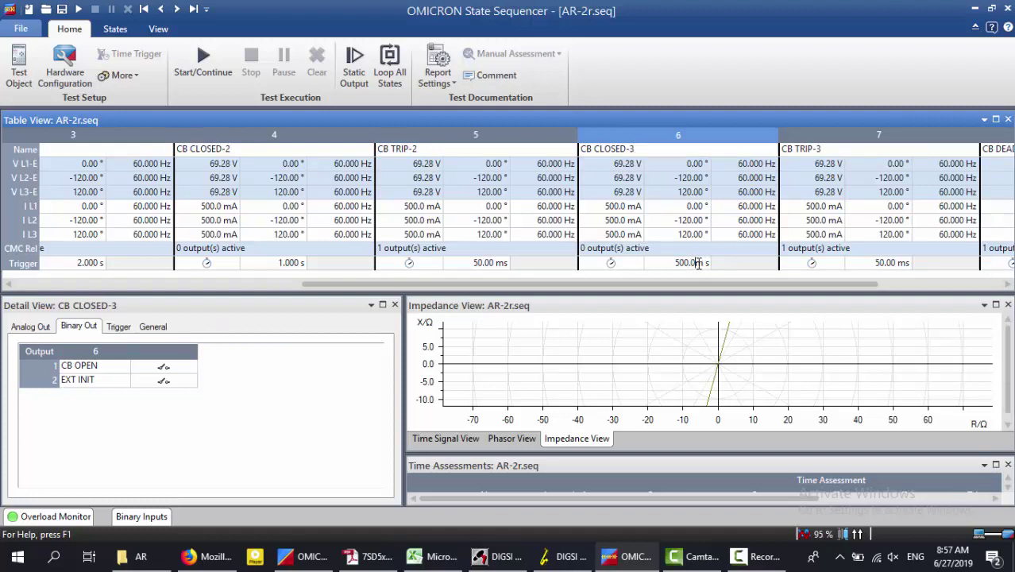
left_click_drag(697, 264, 636, 264)
type("430")
- Run the sequence again with the changed CB CLOSED-3 timeout, review the enlarged time assessments, and clear the results
left_click(995, 466)
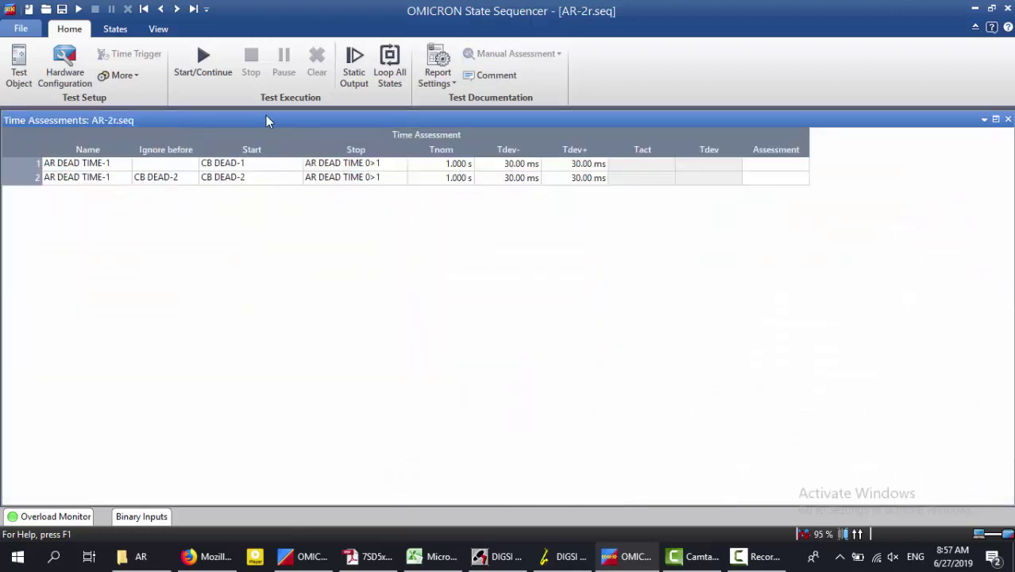
left_click(203, 67)
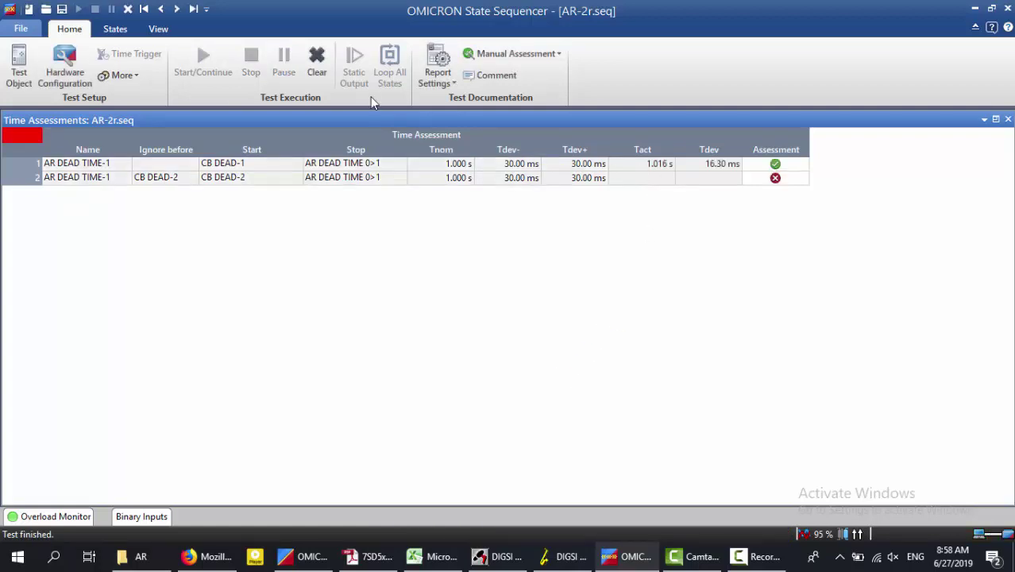
left_click(996, 119)
left_click(317, 60)
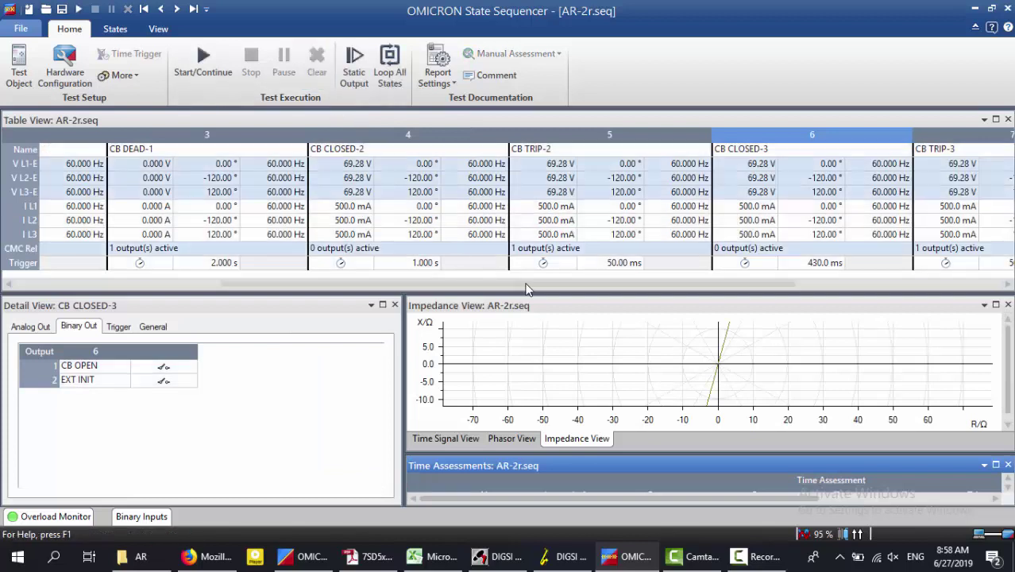
- Set the timeout of the CB CLOSED-3 state to 480 ms after reviewing the CB TRIP-3 state
left_click_drag(556, 284, 718, 284)
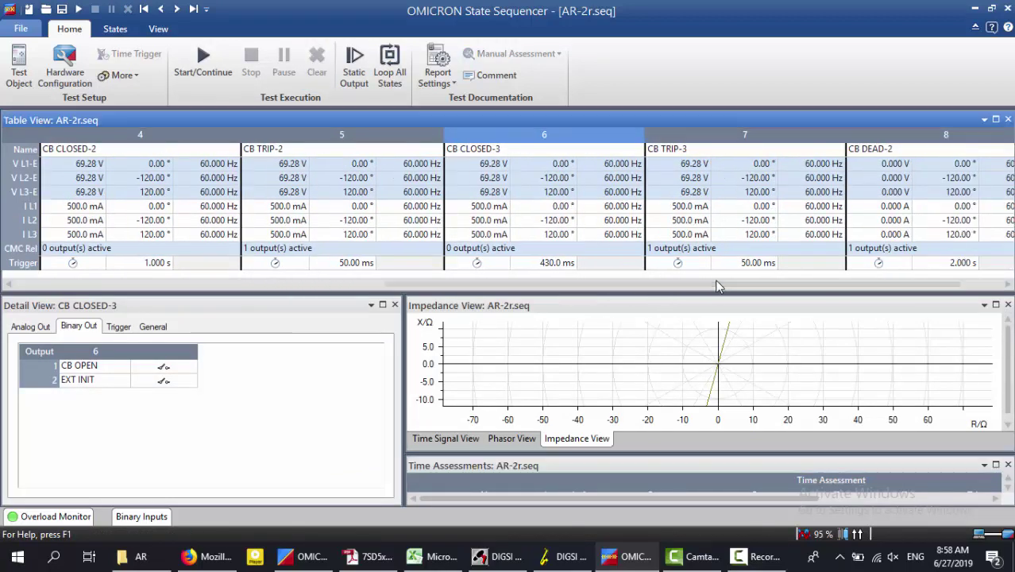
left_click(696, 142)
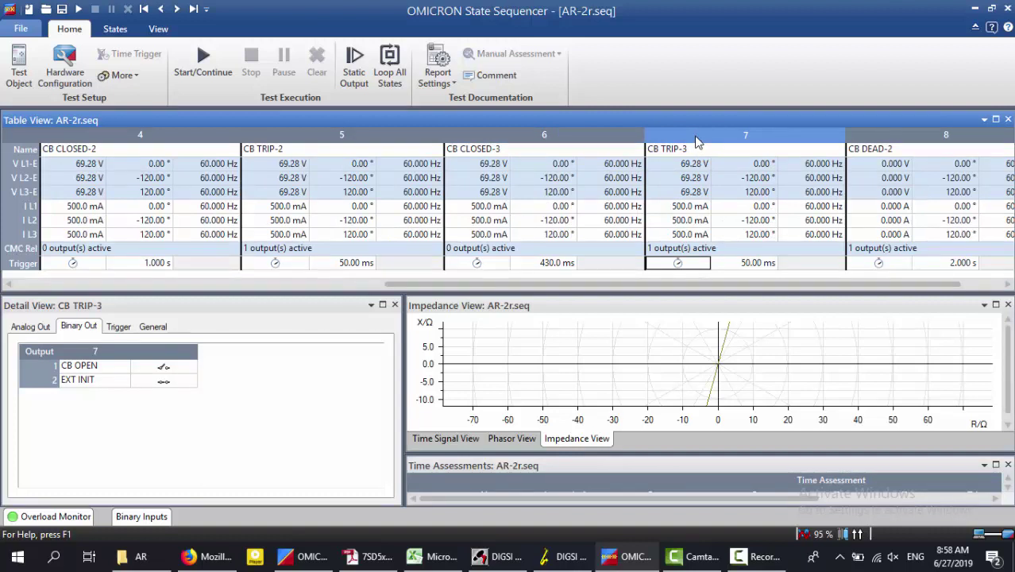
left_click(558, 264)
left_click_drag(571, 264, 502, 275)
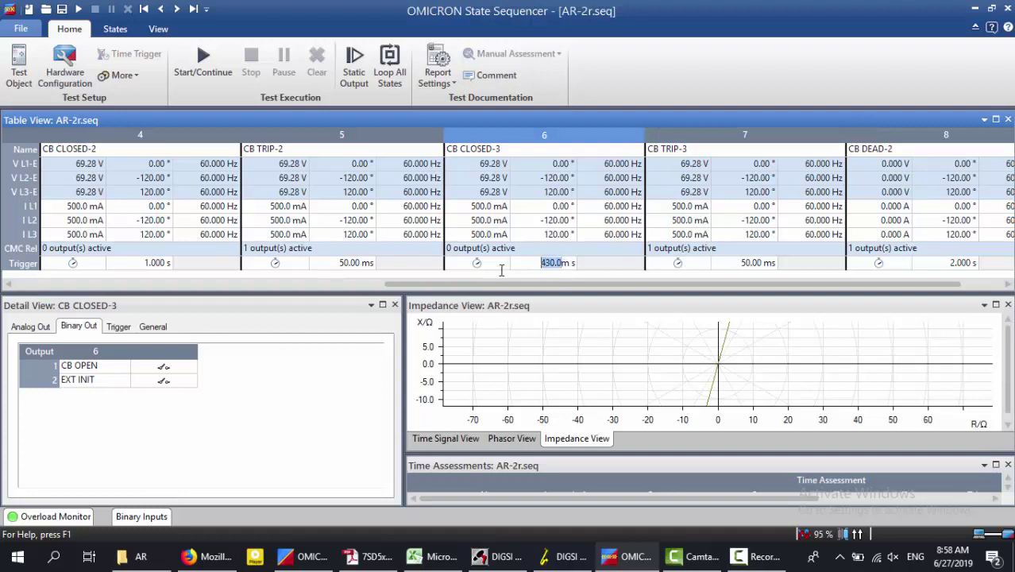
type("480")
key("Tab")
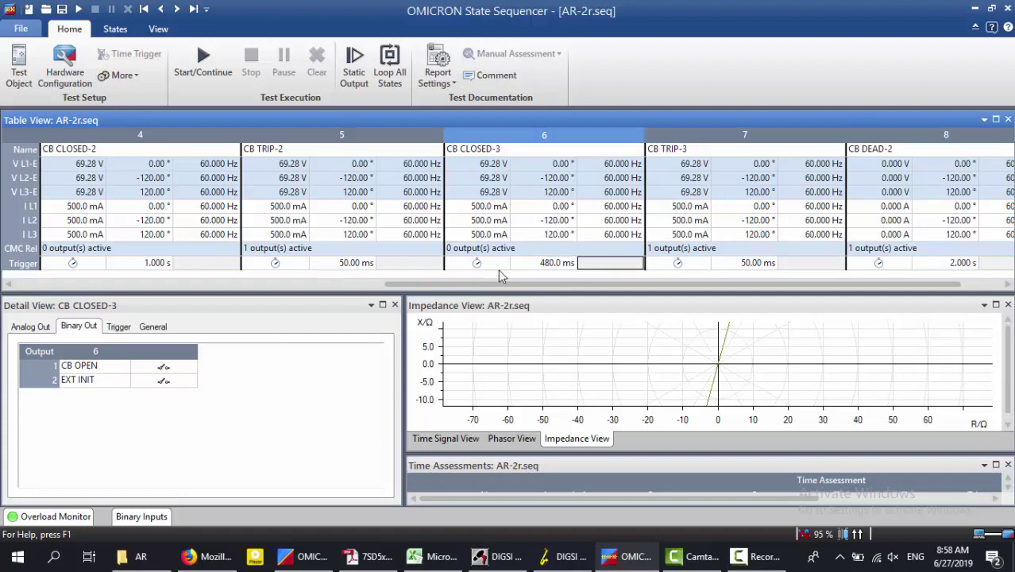
- Run the AR-2r sequence with the Time Assessments view enlarged, clear the results, and restore the view
left_click(996, 465)
left_click(204, 65)
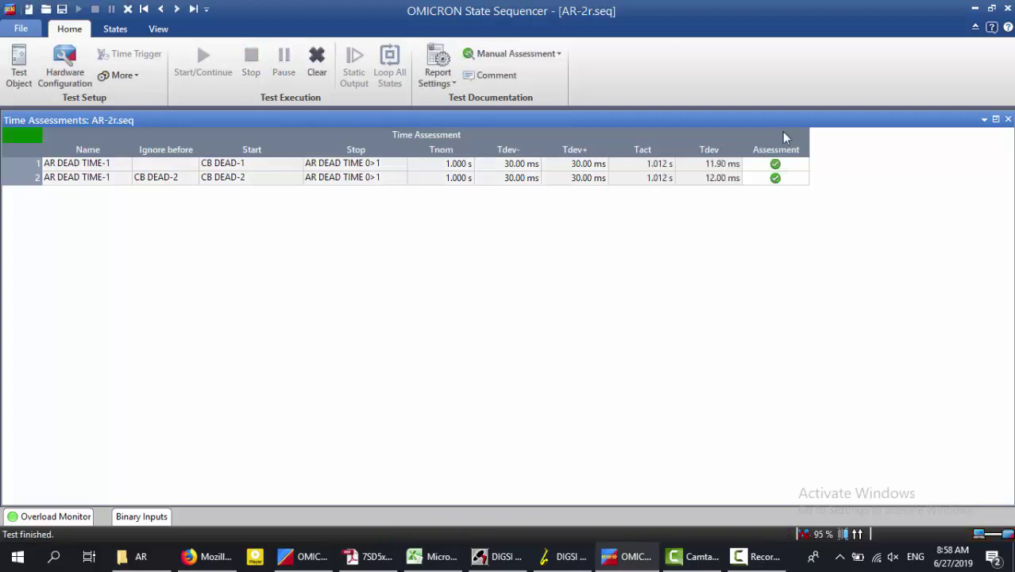
left_click(316, 63)
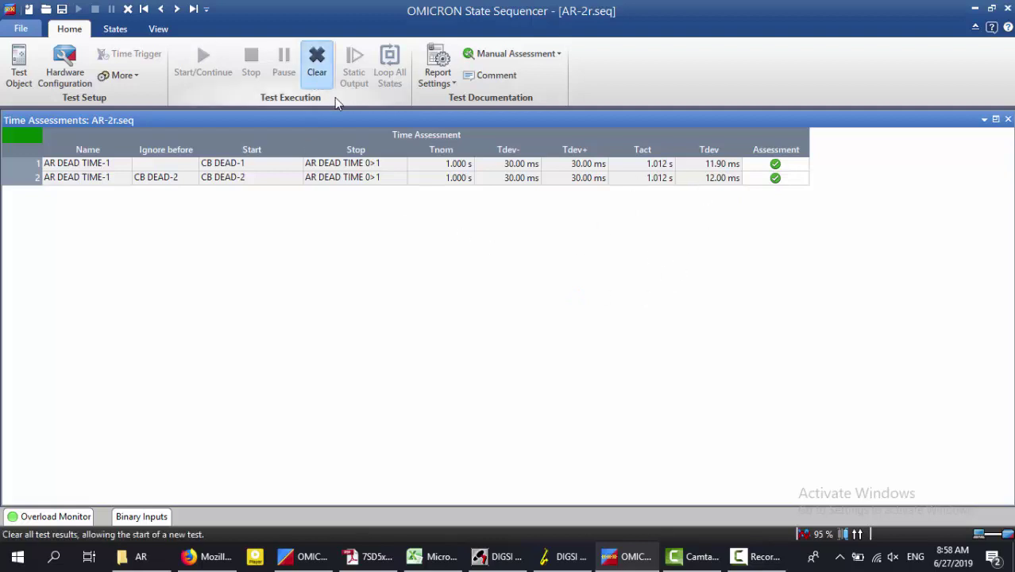
left_click(995, 119)
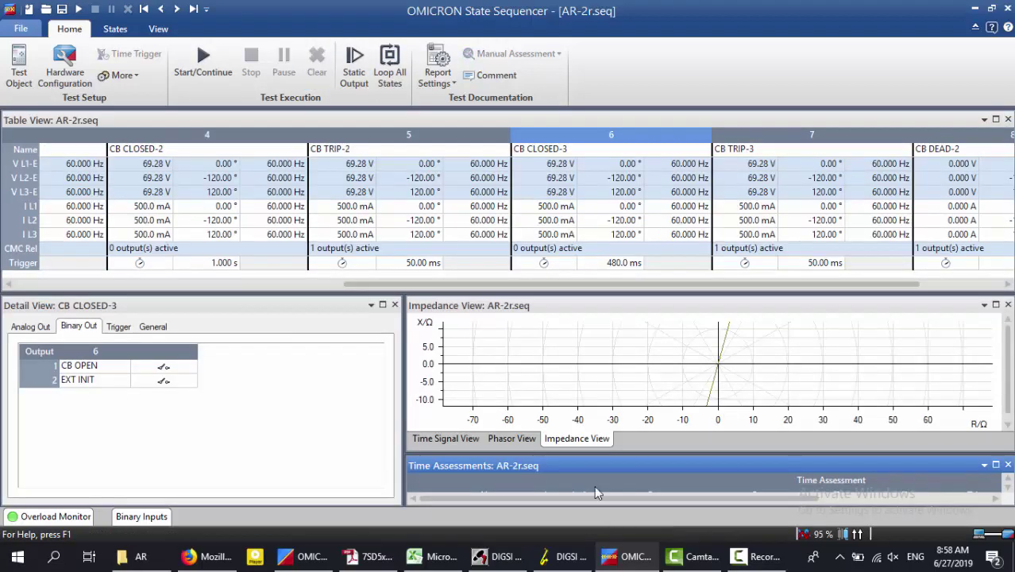
left_click_drag(642, 283, 726, 284)
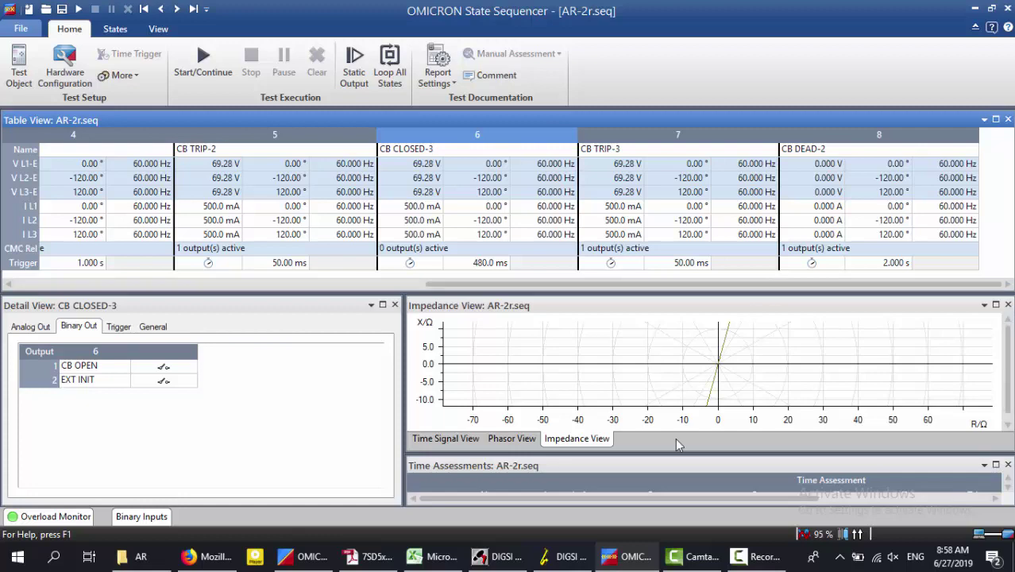
- Switch to DIGSI and compare the Auto Reclose start-signal monitoring time (address 3408) with the T-Start MONITOR description in the relay manual
left_click(582, 560)
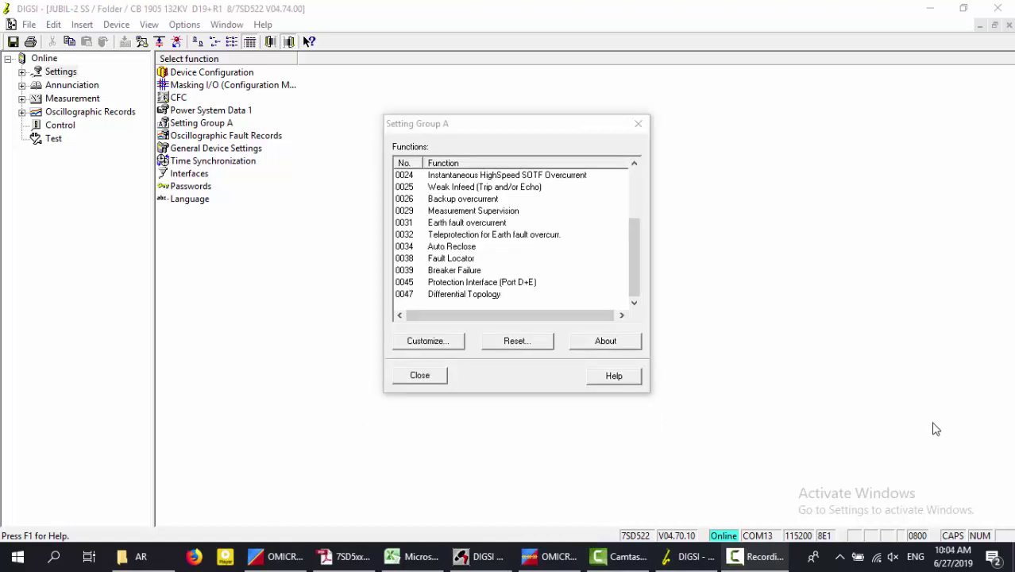
double_click(475, 248)
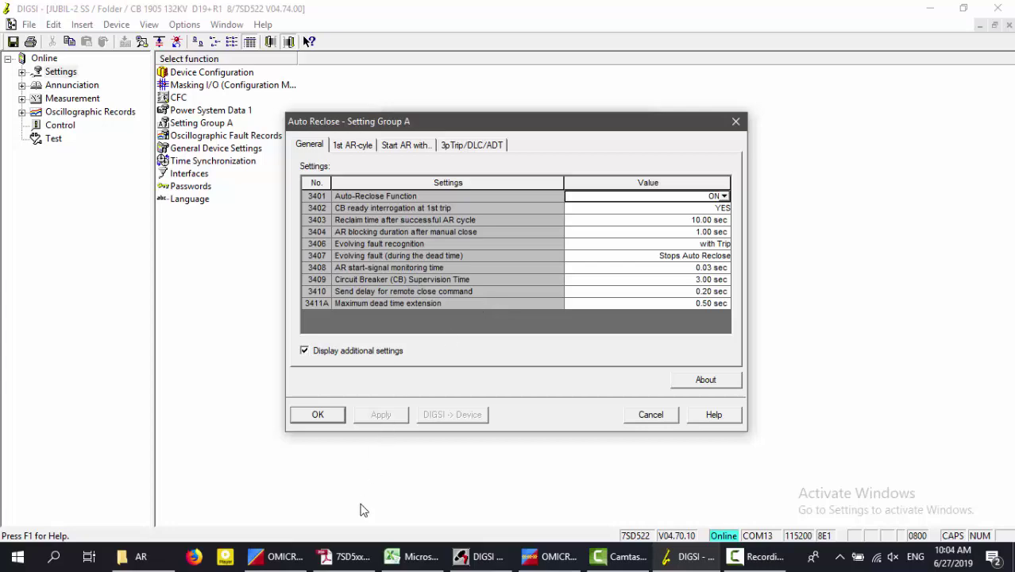
left_click(345, 556)
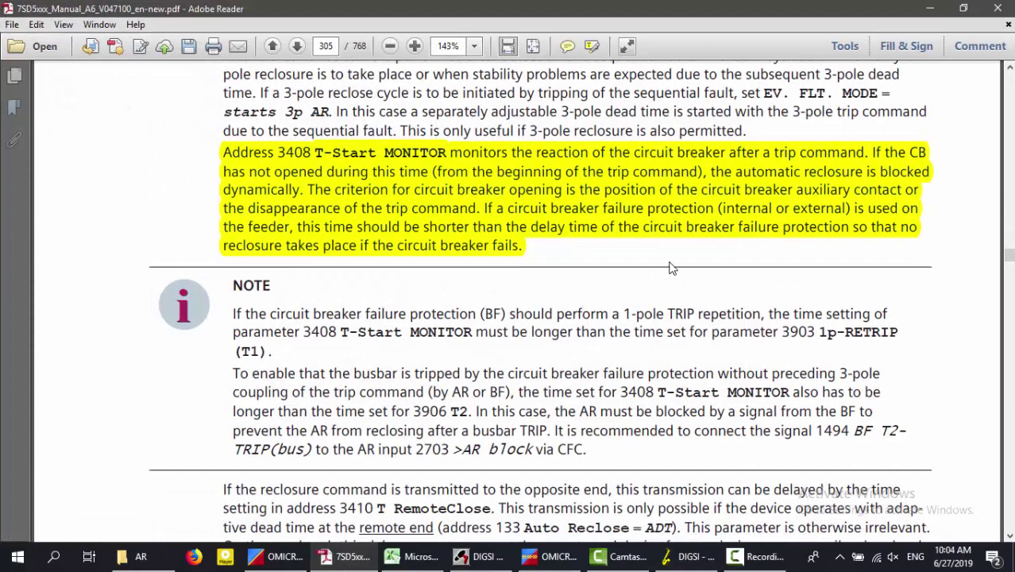
left_click(386, 220)
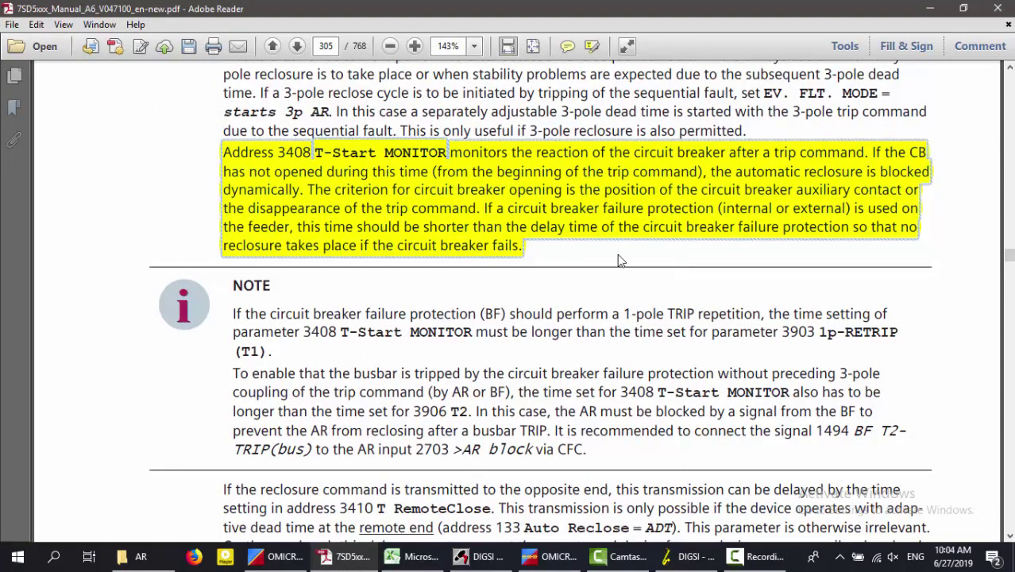
left_click(934, 11)
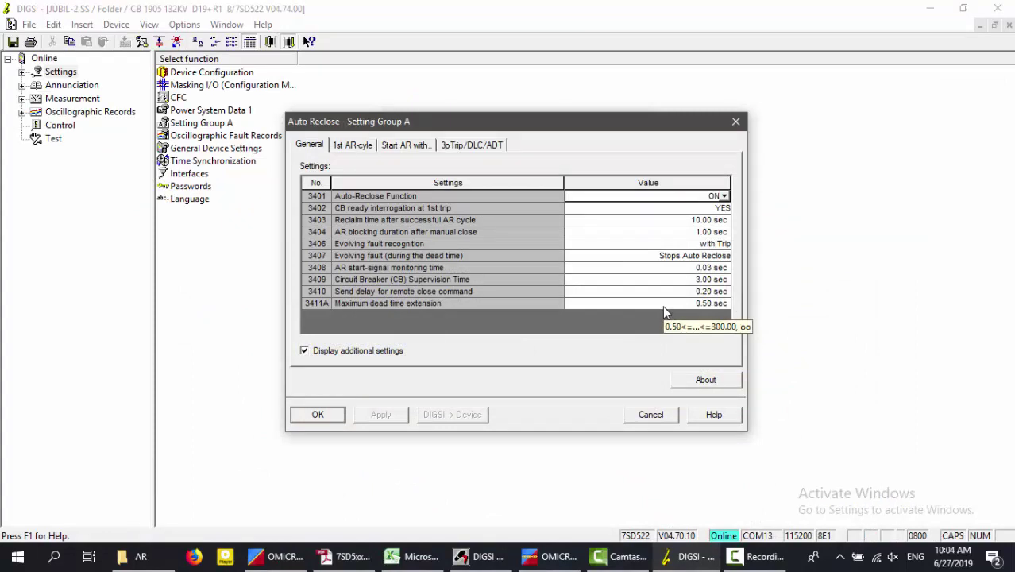
left_click(702, 269)
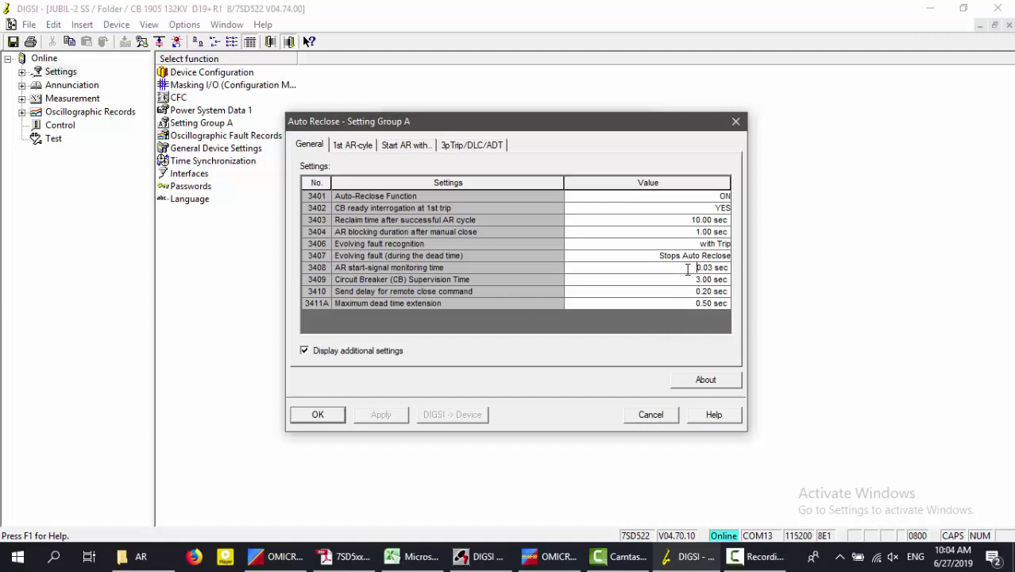
left_click_drag(688, 270, 858, 272)
- Switch to State Sequencer and set the timeout of the EXT INIT TRIP state to 50 ms
left_click(556, 556)
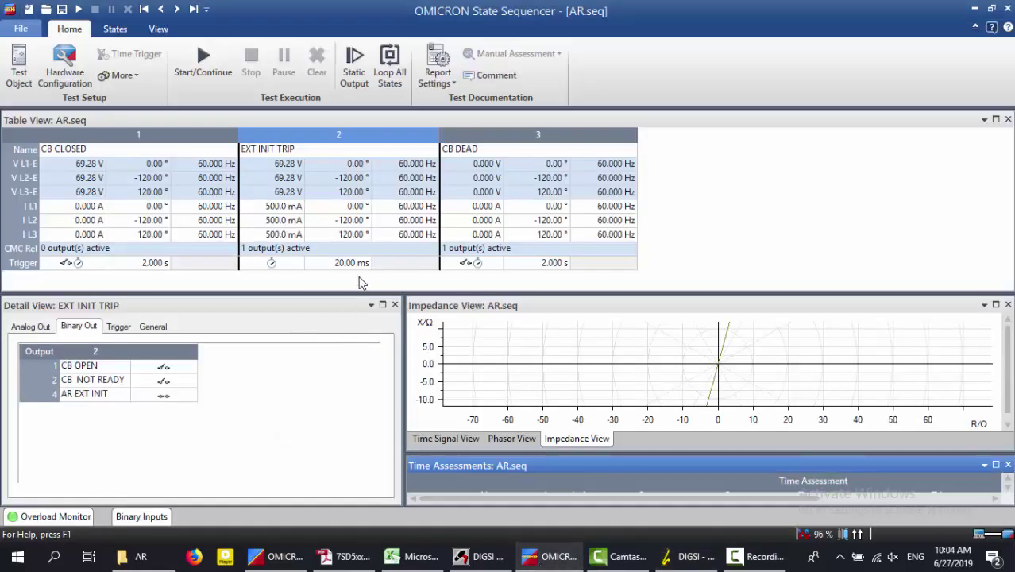
left_click(361, 263)
type("50")
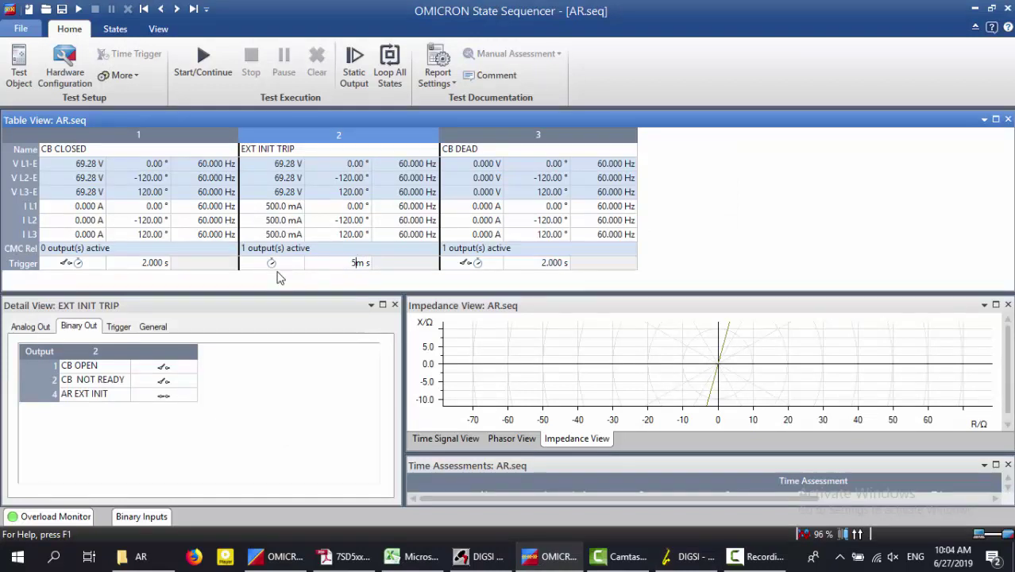
key("Tab")
- Run the AR sequence with the 50 ms EXT INIT TRIP timeout, review the enlarged time assessment, and clear the results
left_click(208, 75)
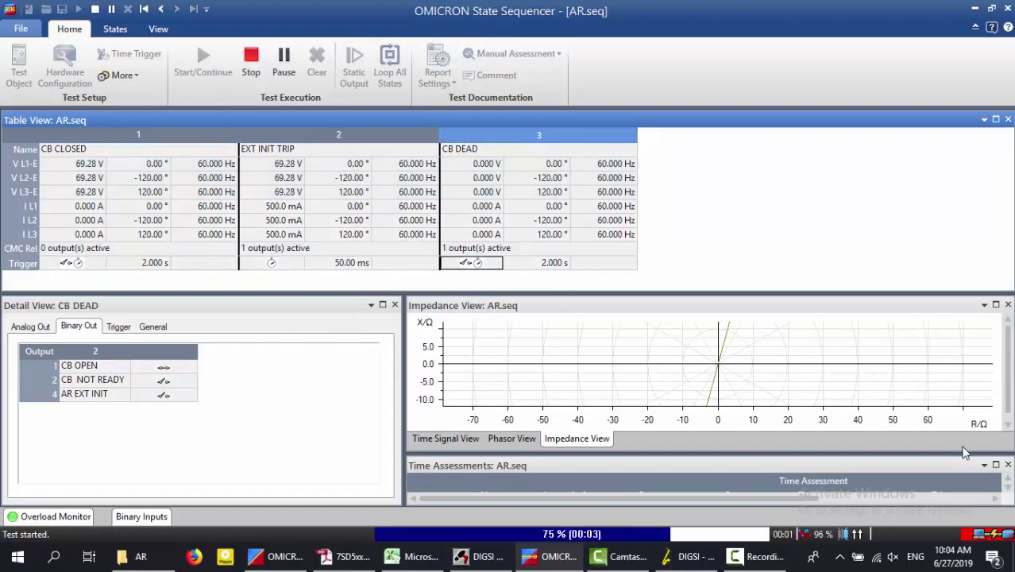
left_click(996, 465)
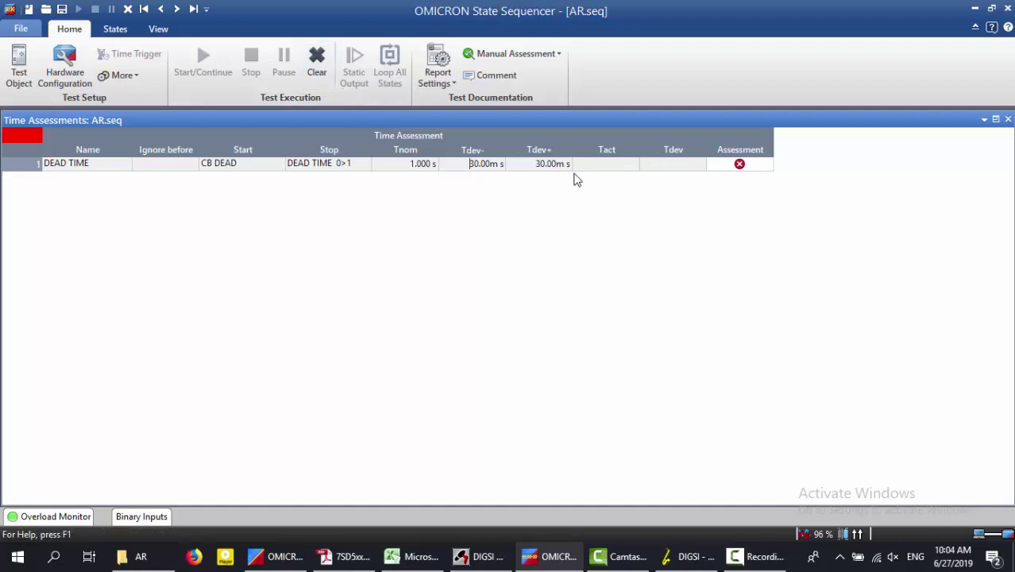
left_click(316, 75)
left_click(996, 120)
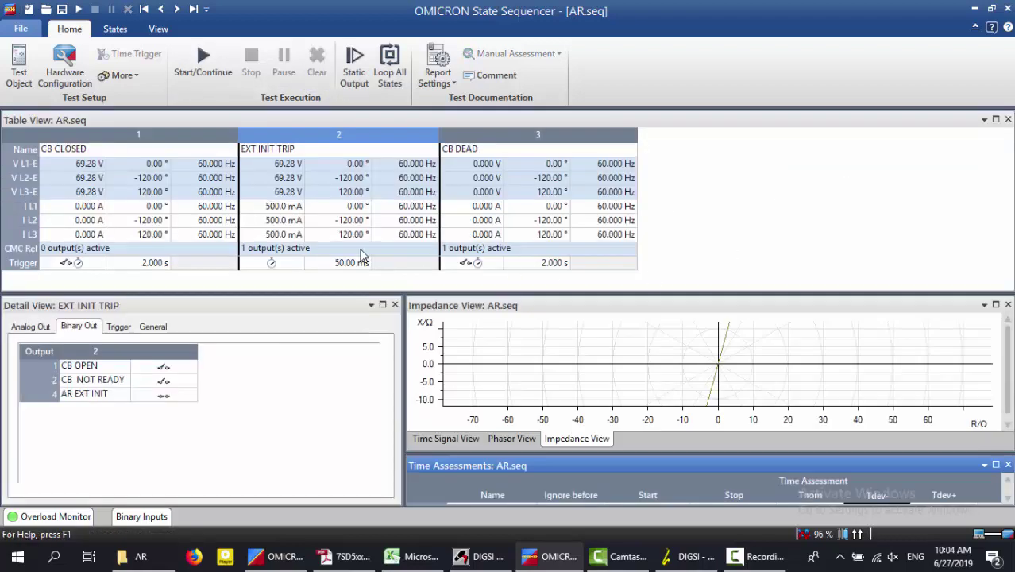
- Set the timeout of the EXT INIT TRIP state to 20 ms
left_click(343, 263)
left_click_drag(356, 263, 323, 279)
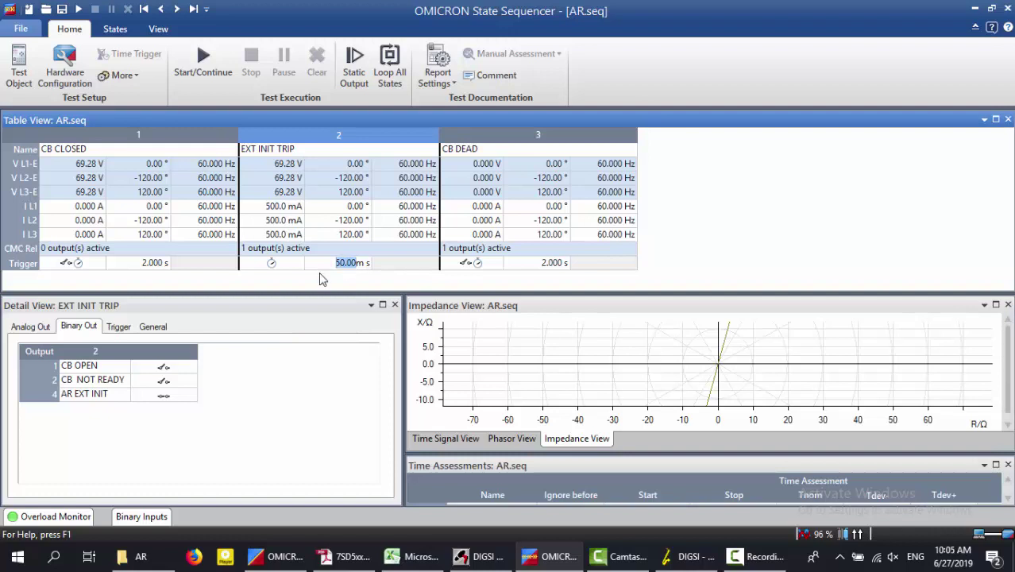
type("20")
key("Return")
- Run the AR sequence with the 20 ms EXT INIT TRIP timeout, review the enlarged time assessment, and clear the results
left_click(203, 59)
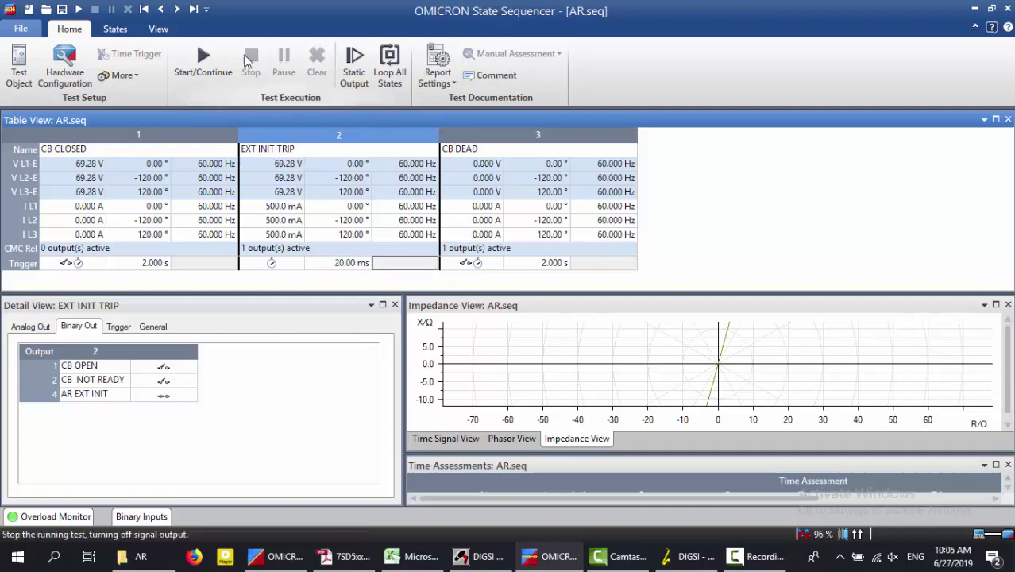
left_click(996, 465)
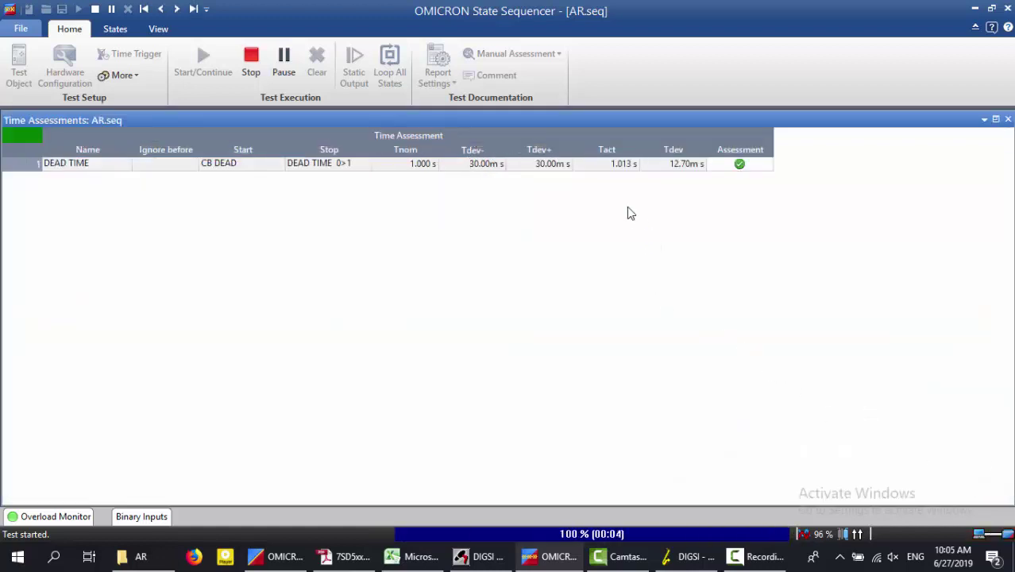
left_click(321, 77)
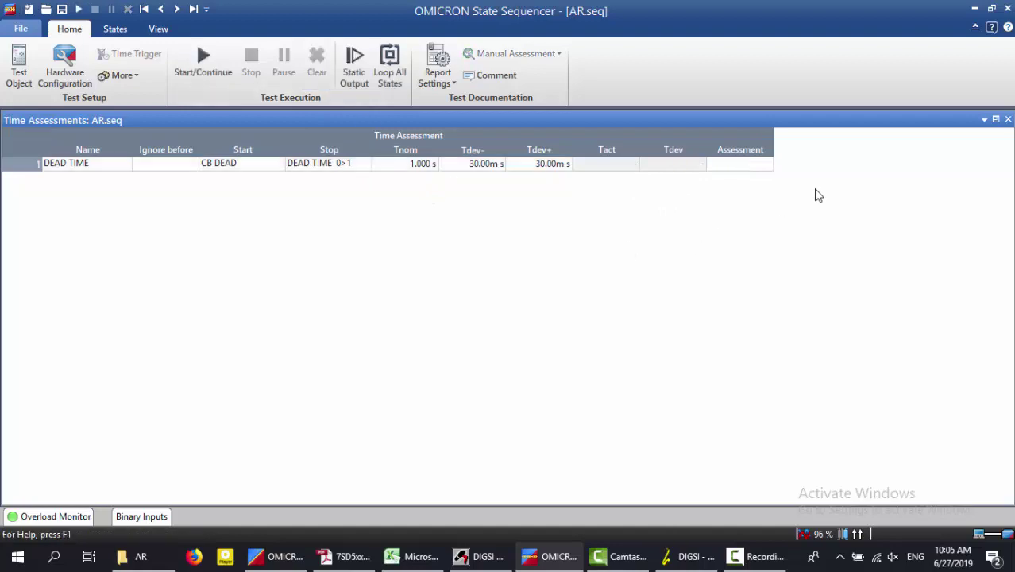
left_click(996, 120)
- Switch to DIGSI and close the Auto Reclose and Setting Group A dialogs
left_click(690, 557)
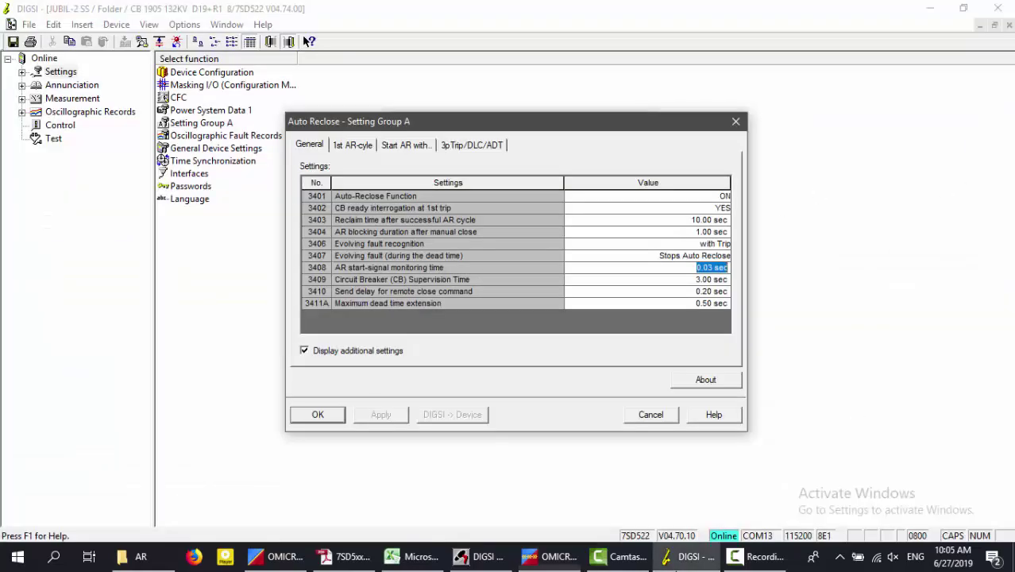
left_click(731, 129)
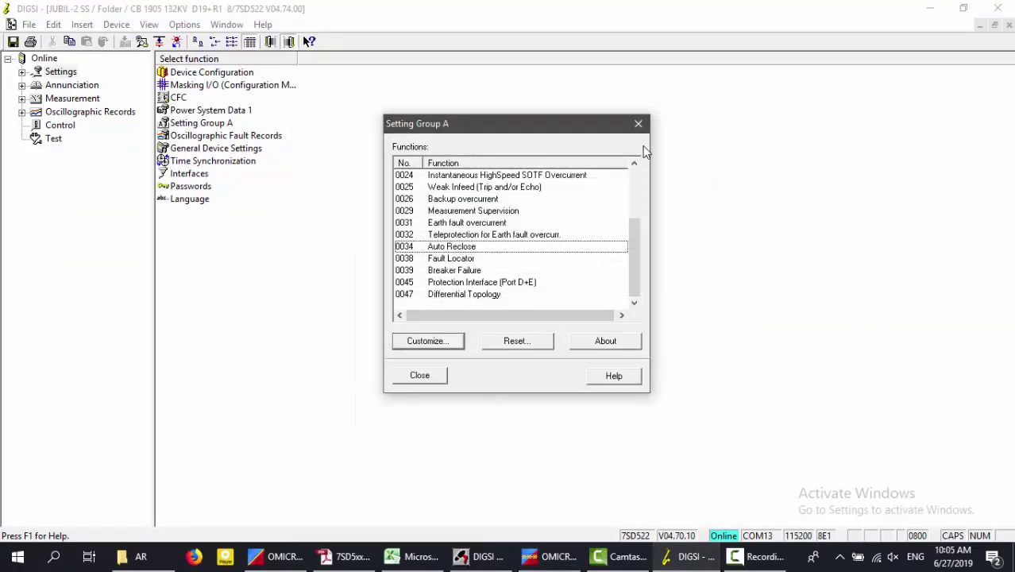
scroll(563, 247, "up", 3)
scroll(566, 271, "down", 3)
left_click(639, 125)
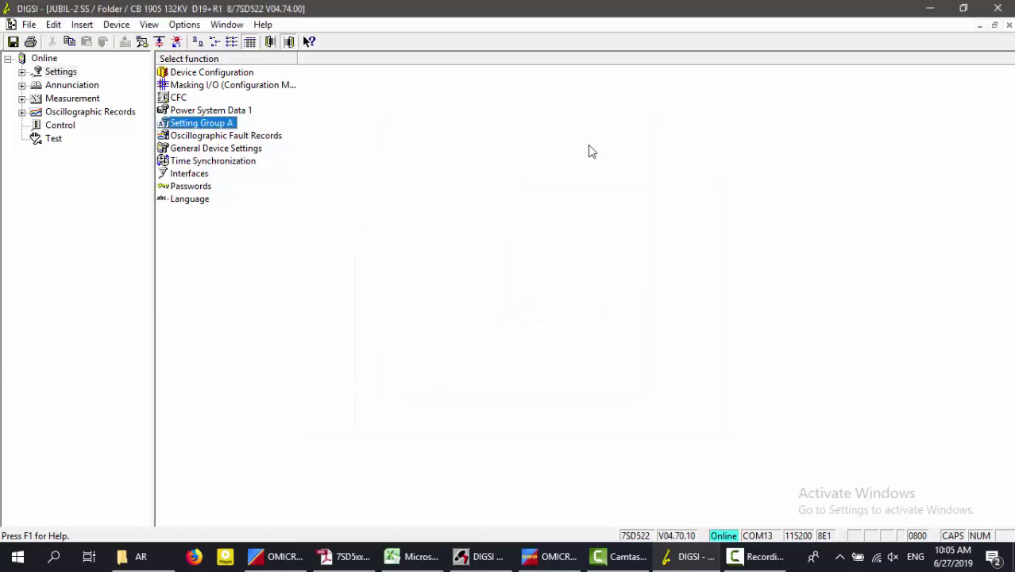
- Open the Masking I/O configuration matrix and set the AR is blocked indication to not configured on binary output 4
double_click(222, 85)
scroll(548, 355, "down", 3)
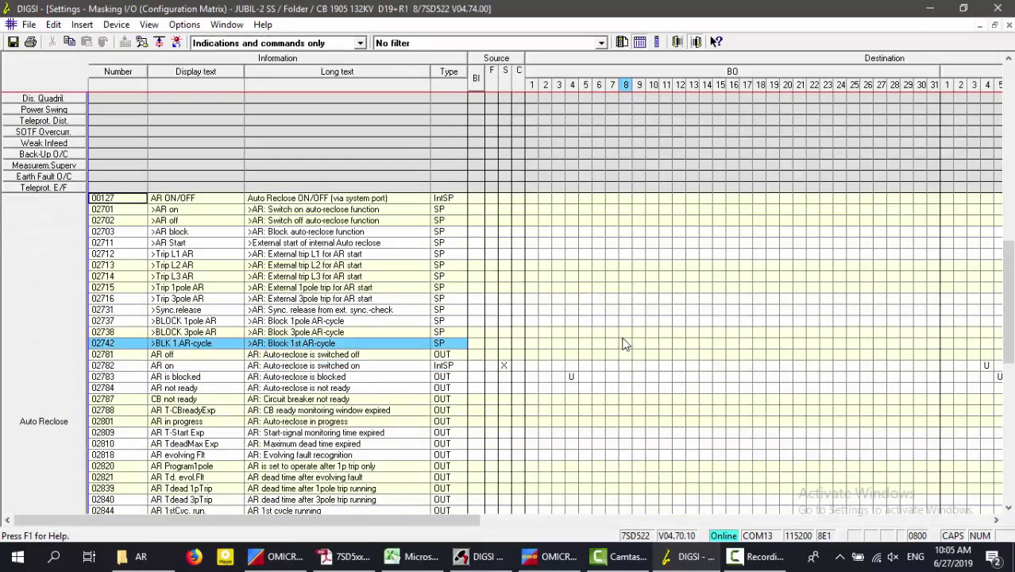
left_click(571, 377)
left_click(601, 418)
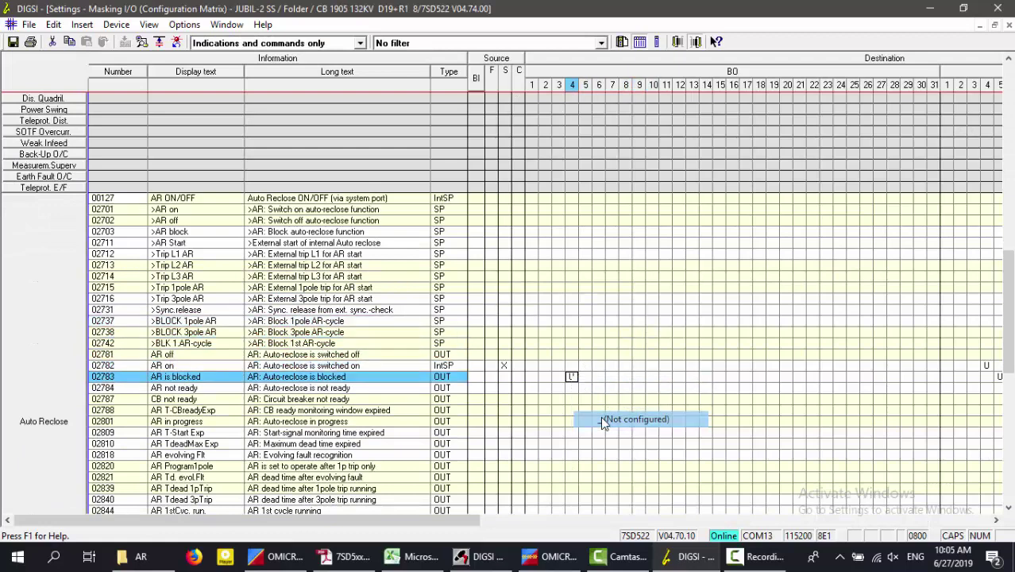
- Assign AR T-Start Exp (02809) to binary output 4 as unlatched and download the settings to the relay
scroll(1010, 313, "down", 2)
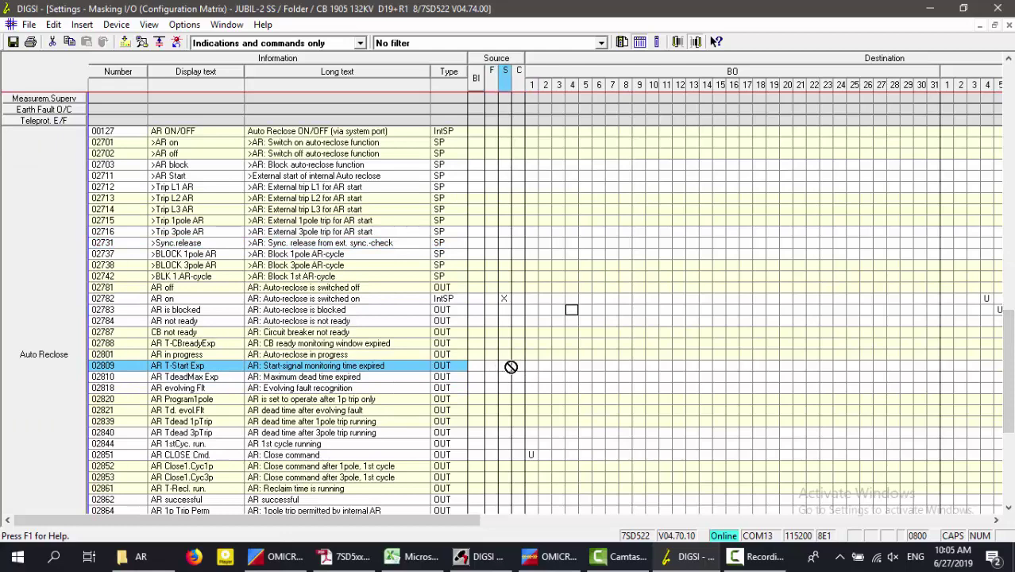
left_click(574, 367)
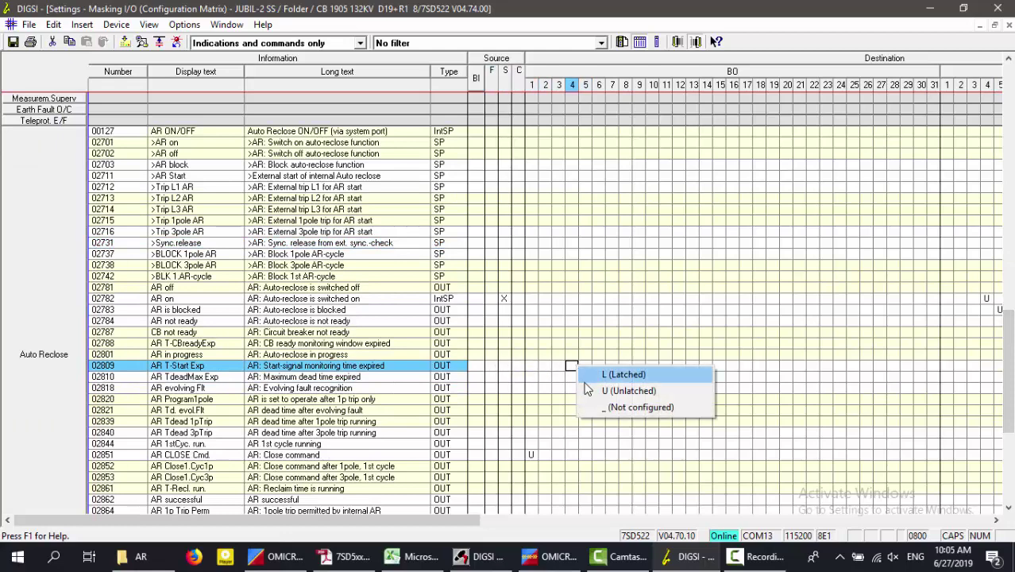
left_click(586, 388)
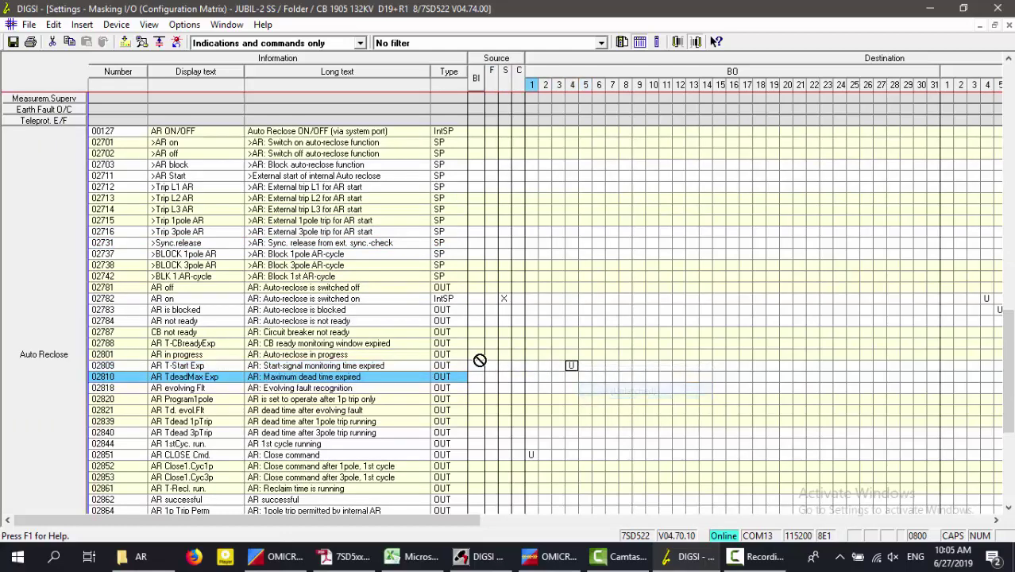
left_click(126, 42)
key("Return")
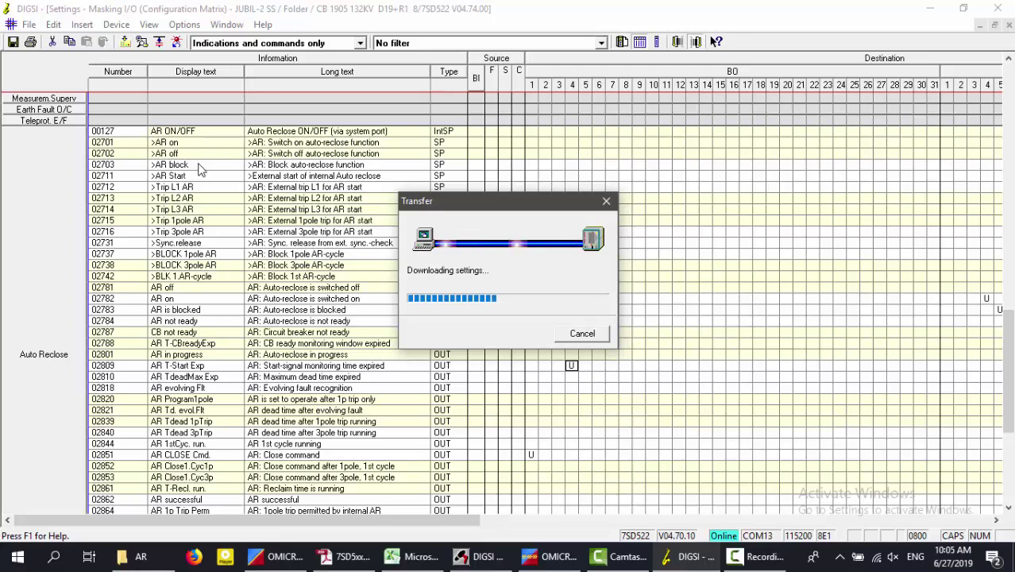
- Switch to State Sequencer and rename the Start binary input as FAIL TO OPEN in the hardware configuration
left_click(550, 556)
left_click(68, 64)
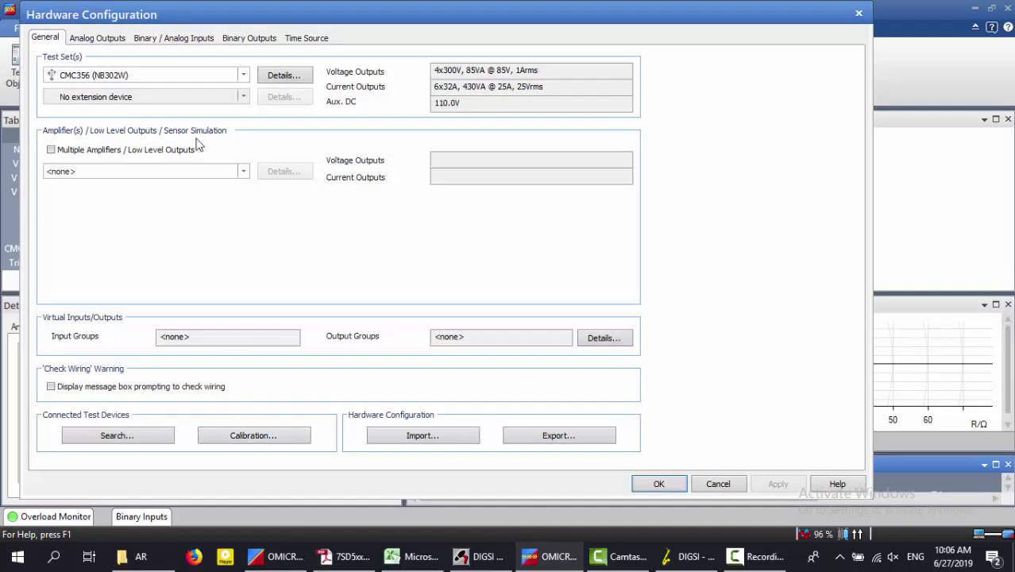
left_click(199, 40)
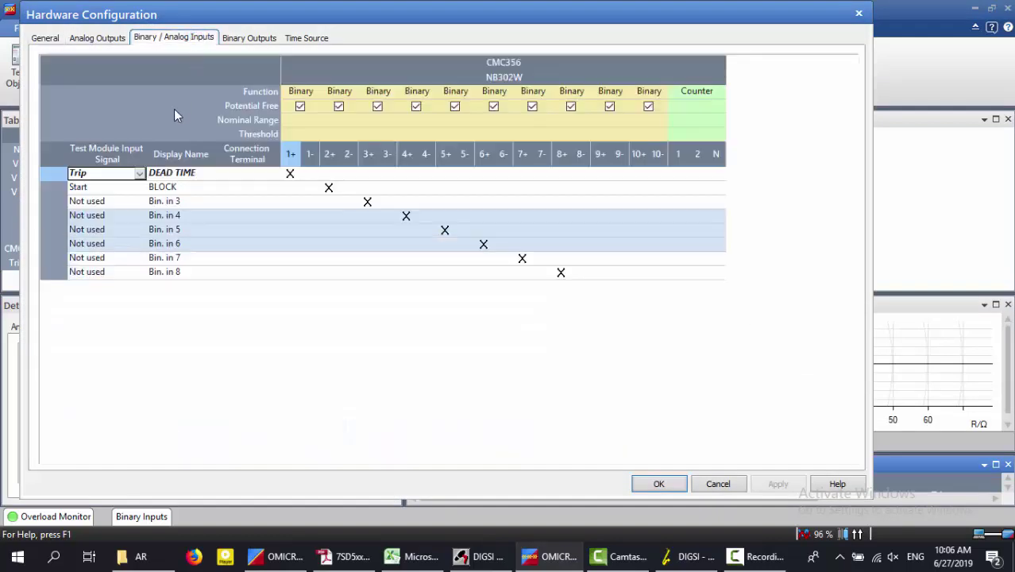
left_click(177, 188)
type("FAIL TO")
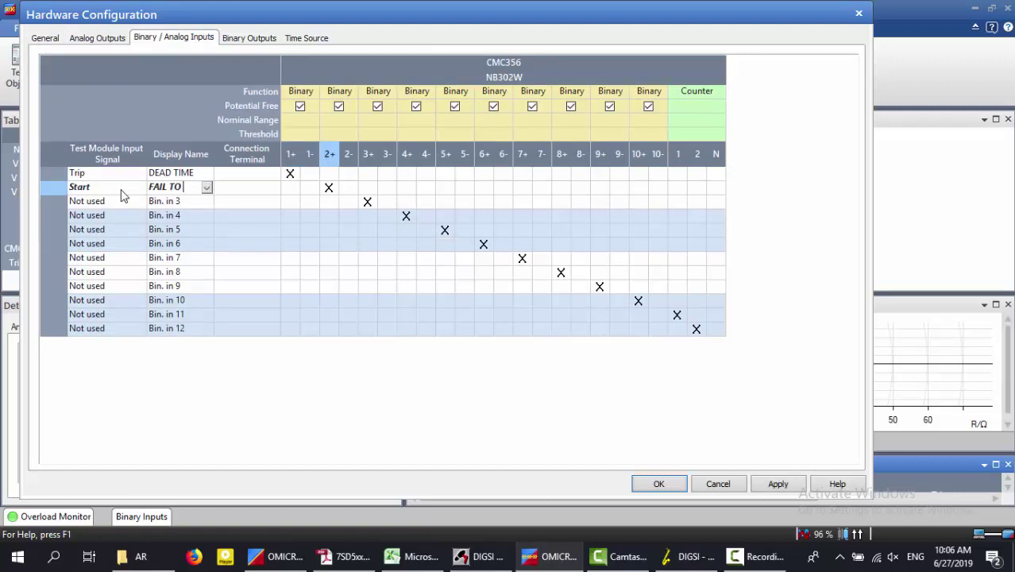
type(" OPEN")
left_click(778, 484)
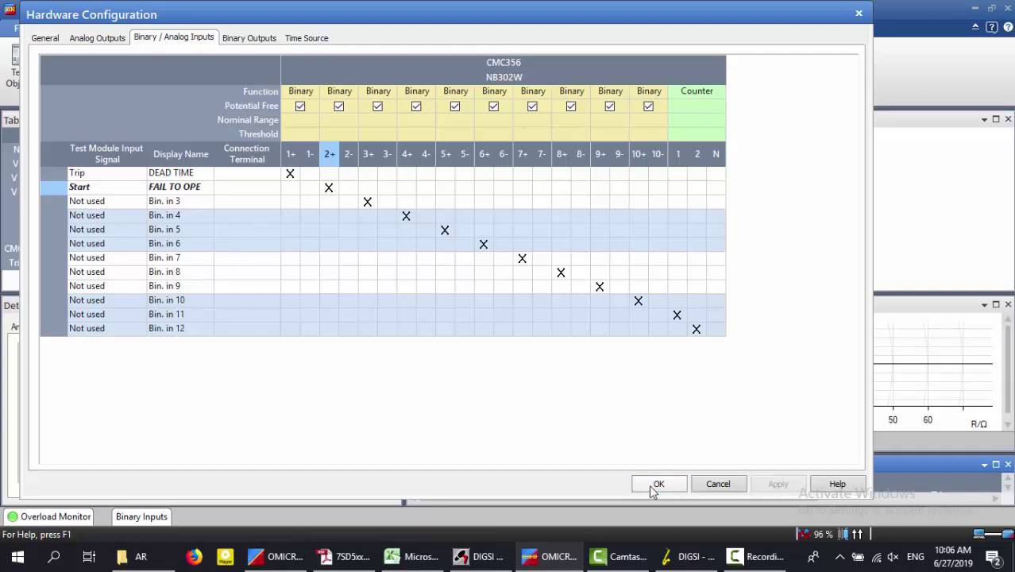
left_click(657, 486)
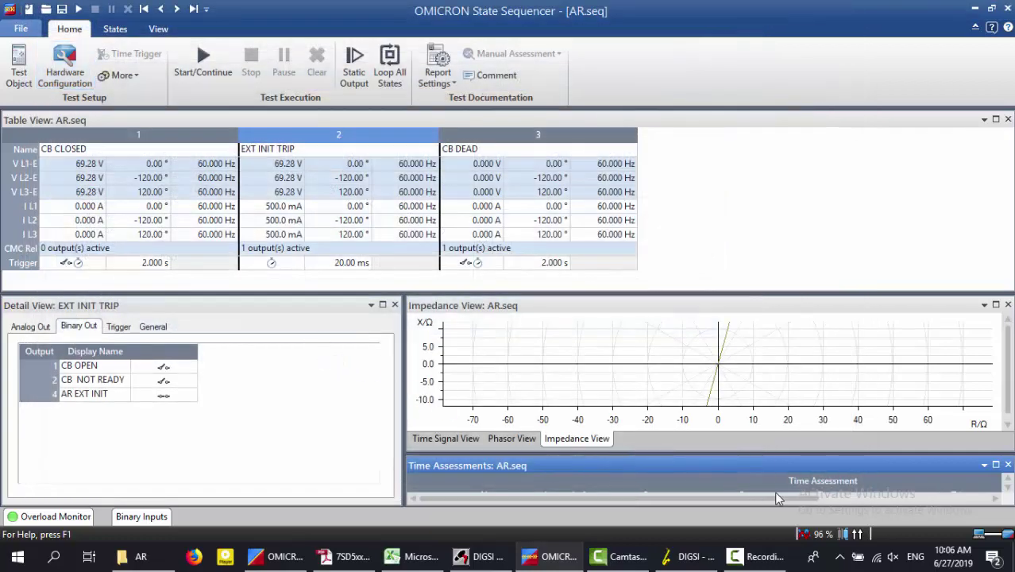
- Duplicate the DEAD TIME row in the time assessments and name the copy FAIL TO OPEN TIME
left_click(997, 465)
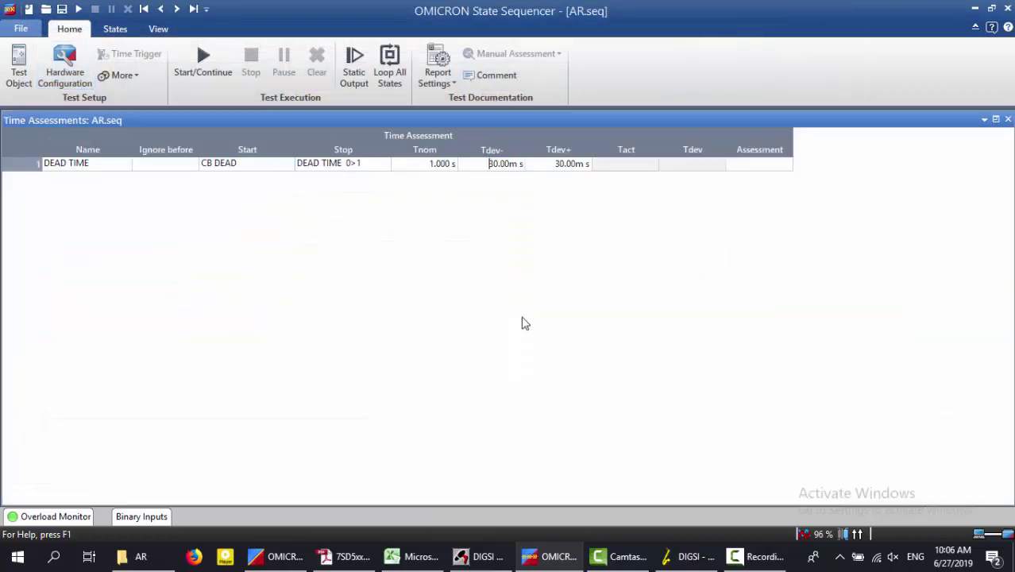
right_click(20, 161)
left_click(30, 165)
right_click(29, 165)
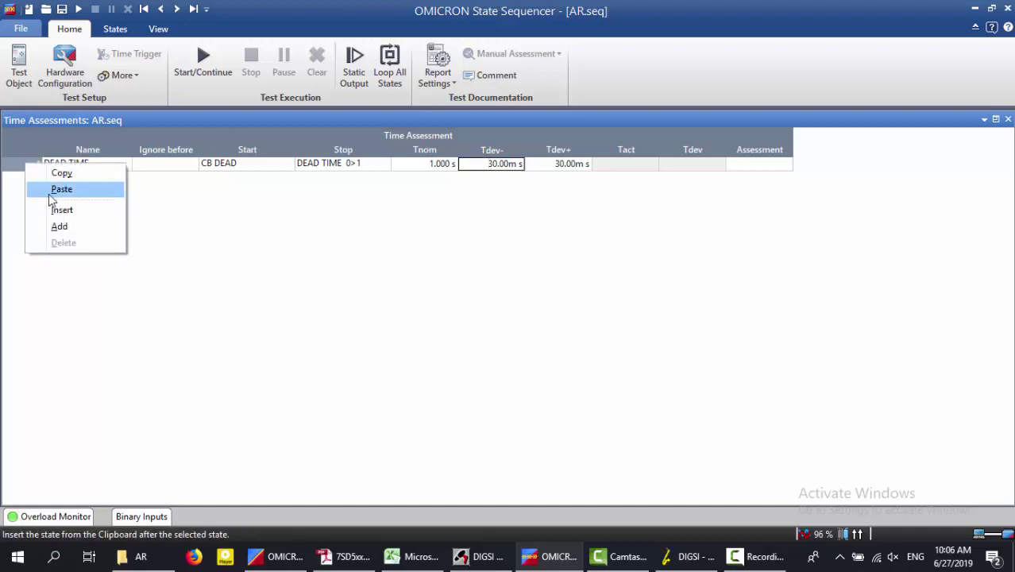
left_click(67, 197)
left_click(82, 177)
left_click(97, 176)
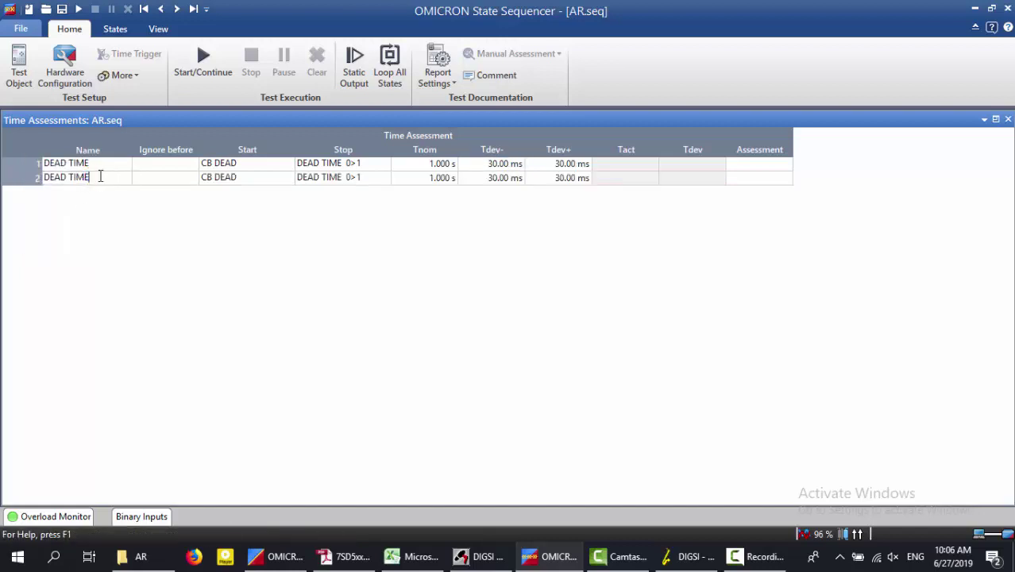
type("FAIL TO OPEN")
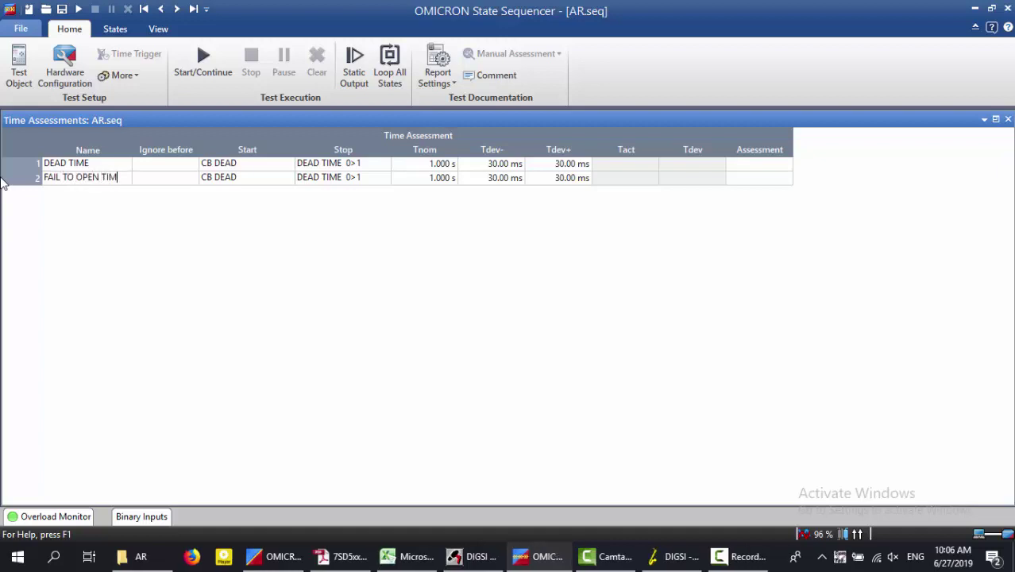
- Set the FAIL TO OPEN TIME assessment to start at EXT INIT TRIP and stop at FAIL TO OPEN 0>1
left_click(288, 179)
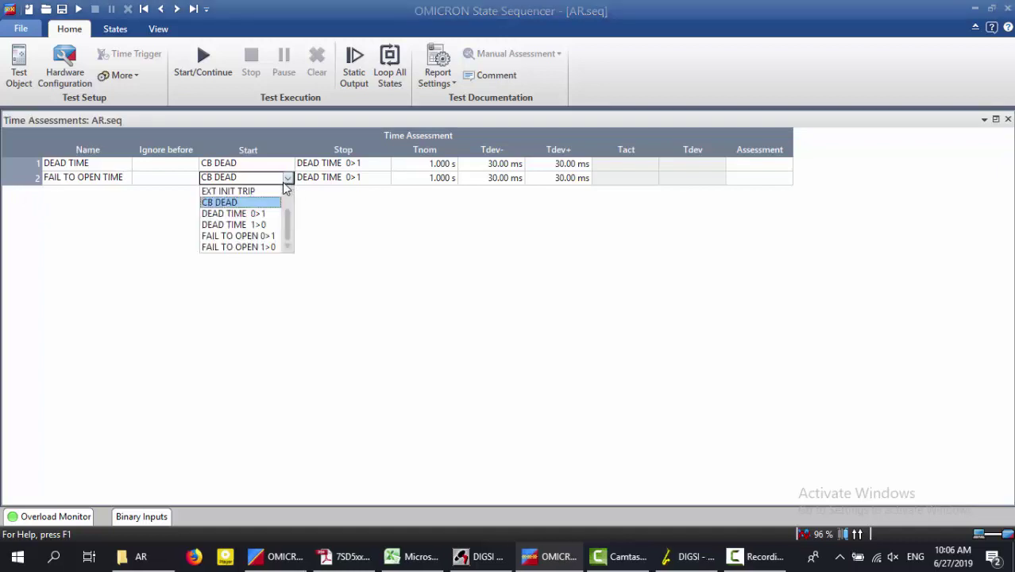
scroll(263, 227, "up", 1)
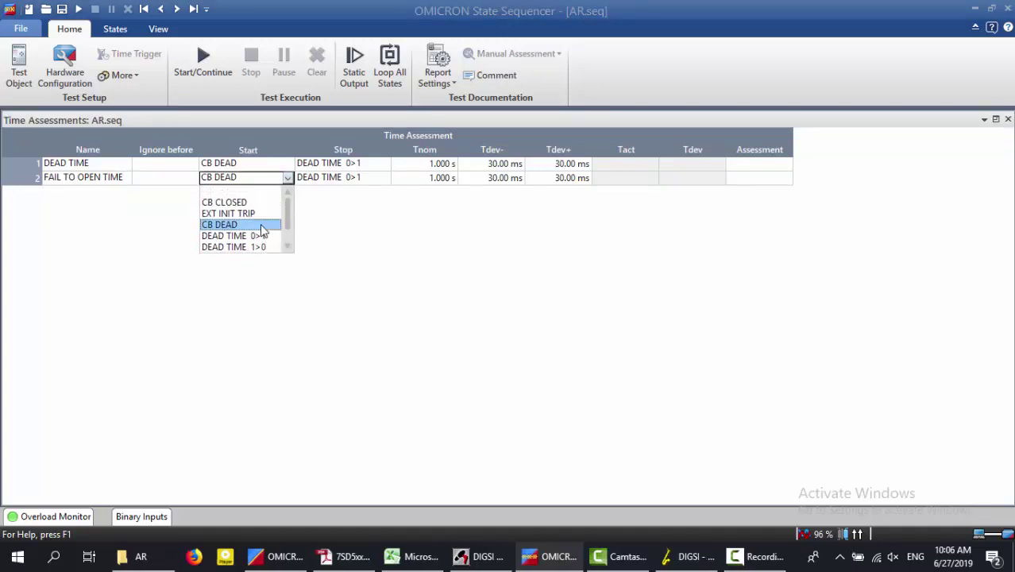
left_click(235, 213)
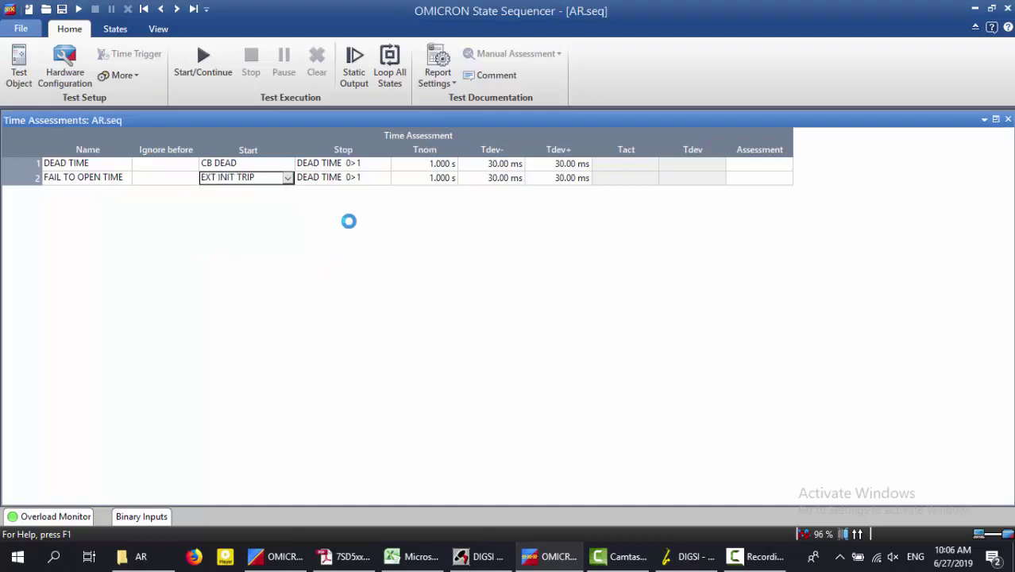
left_click(385, 177)
left_click(384, 177)
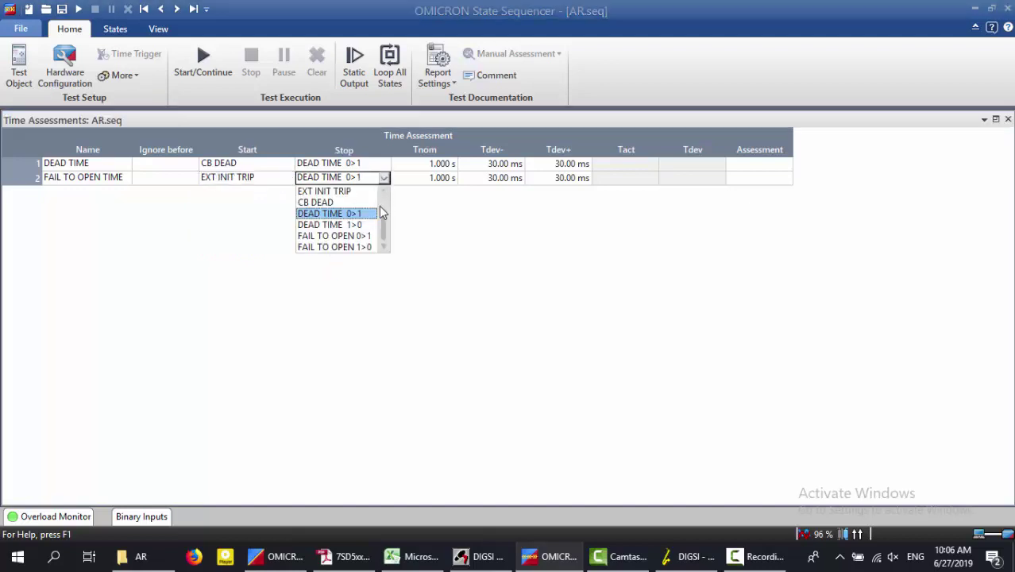
left_click(353, 236)
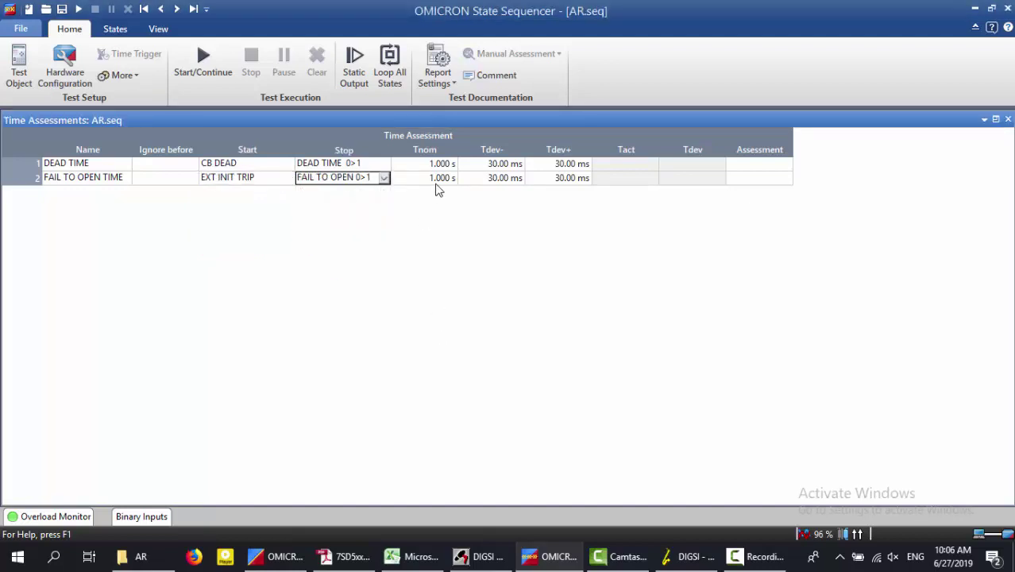
- Set the nominal time of the FAIL TO OPEN TIME assessment to 0.03 s and restore the normal view layout
left_click(445, 178)
double_click(454, 178)
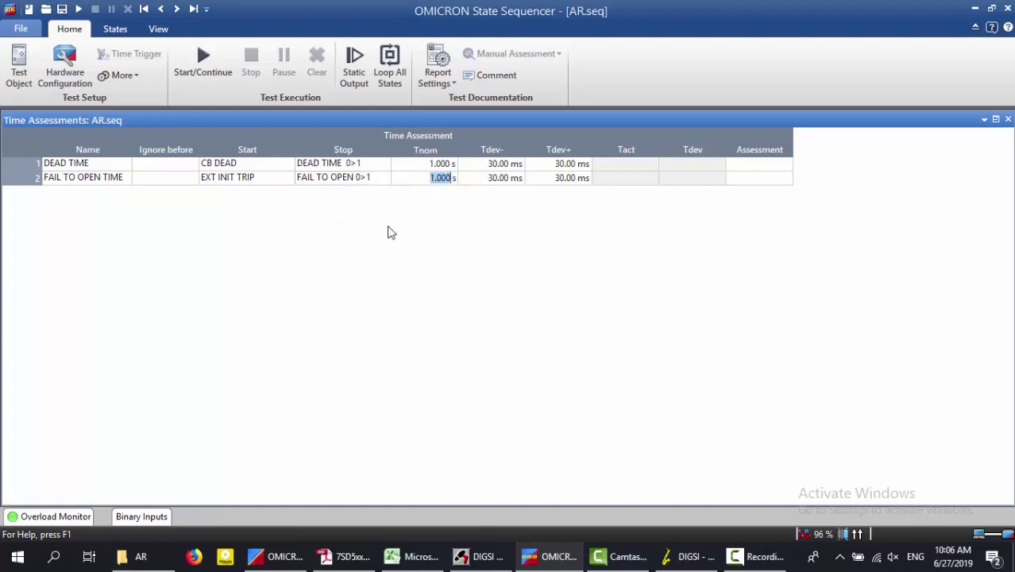
type("0.03")
key("Tab")
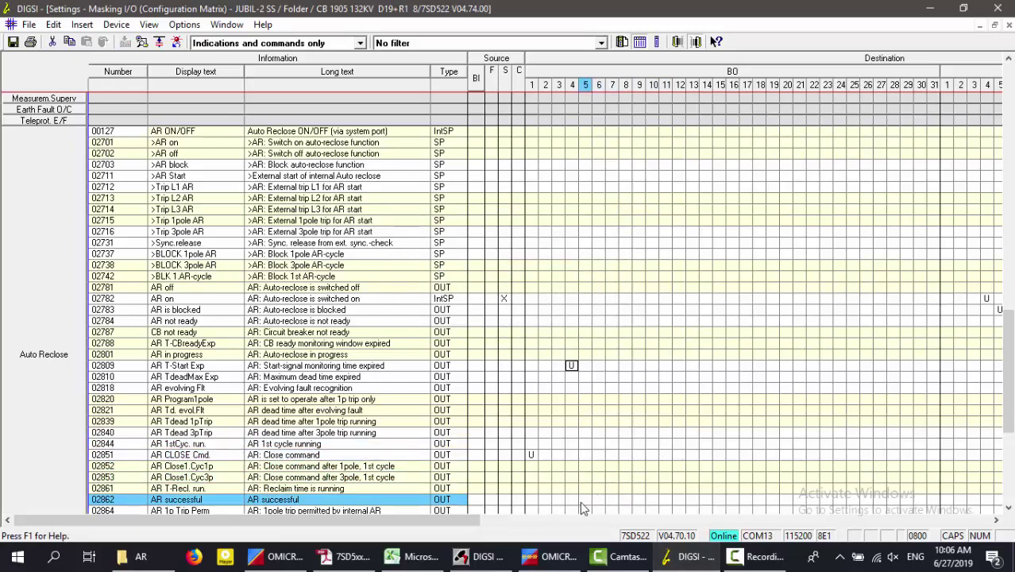
left_click(554, 556)
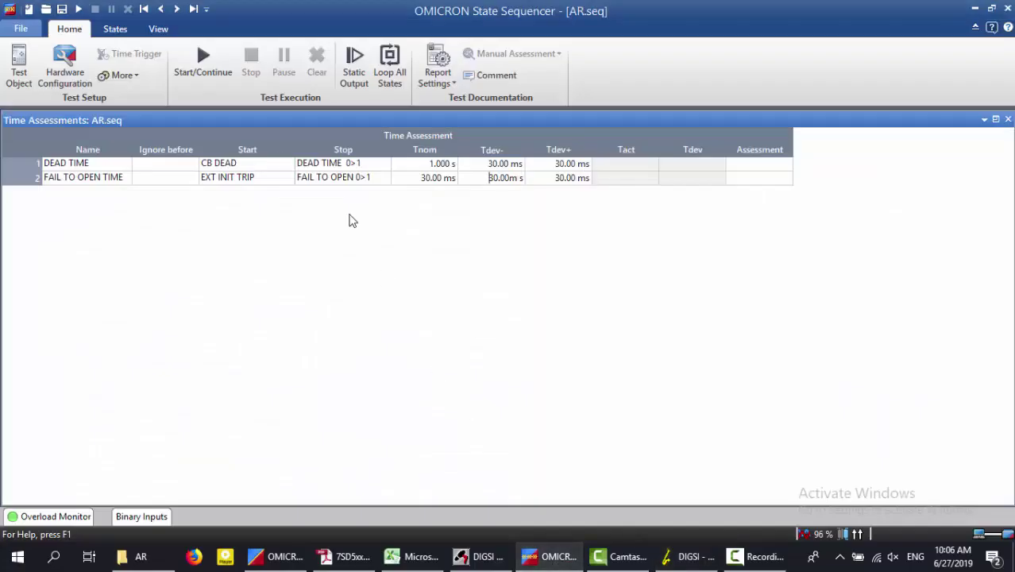
left_click(994, 120)
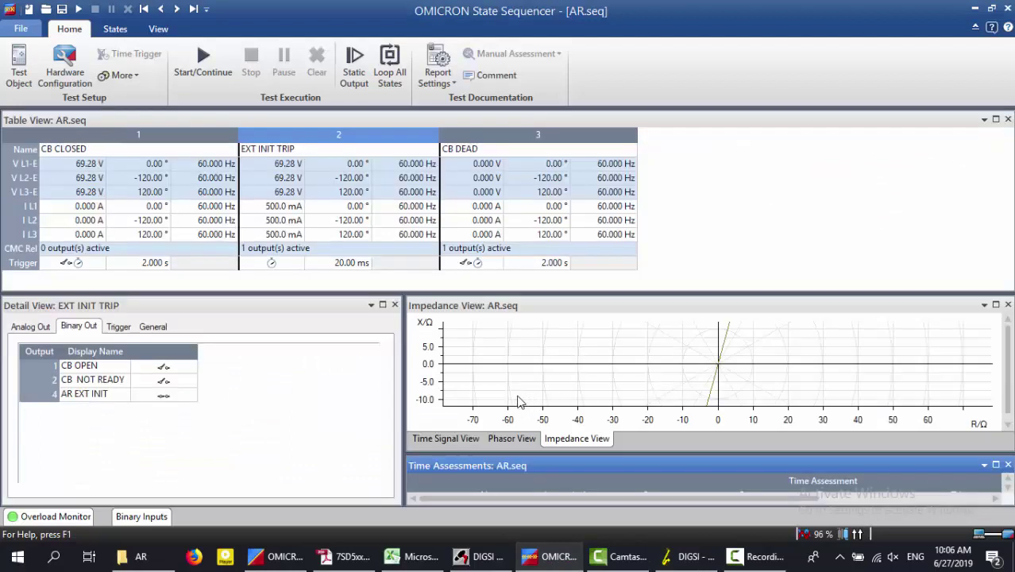
- Set the EXT INIT TRIP state's timeout to 40 ms and check the time assessment limits
left_click(327, 143)
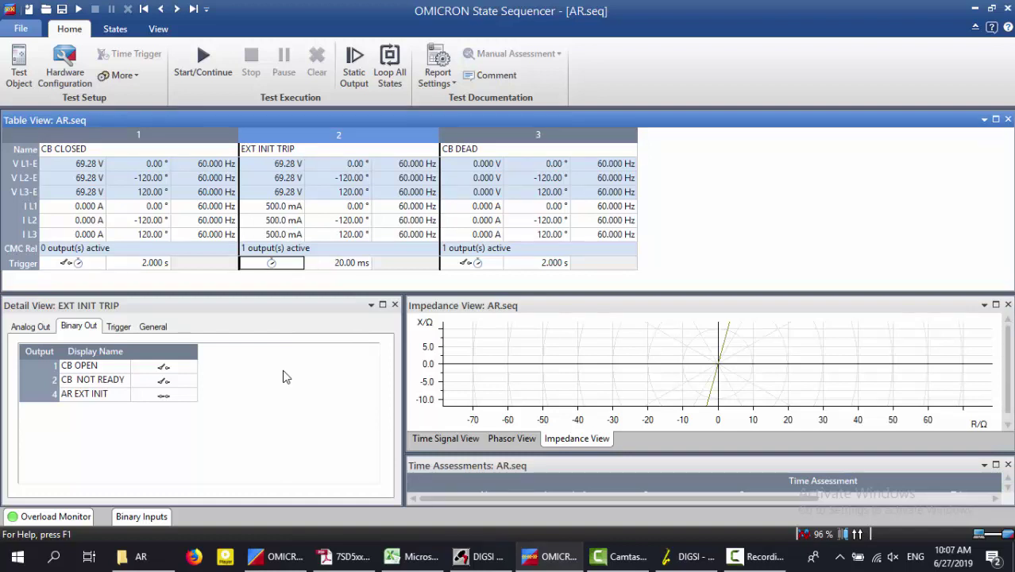
left_click(358, 263)
double_click(355, 262)
type("40")
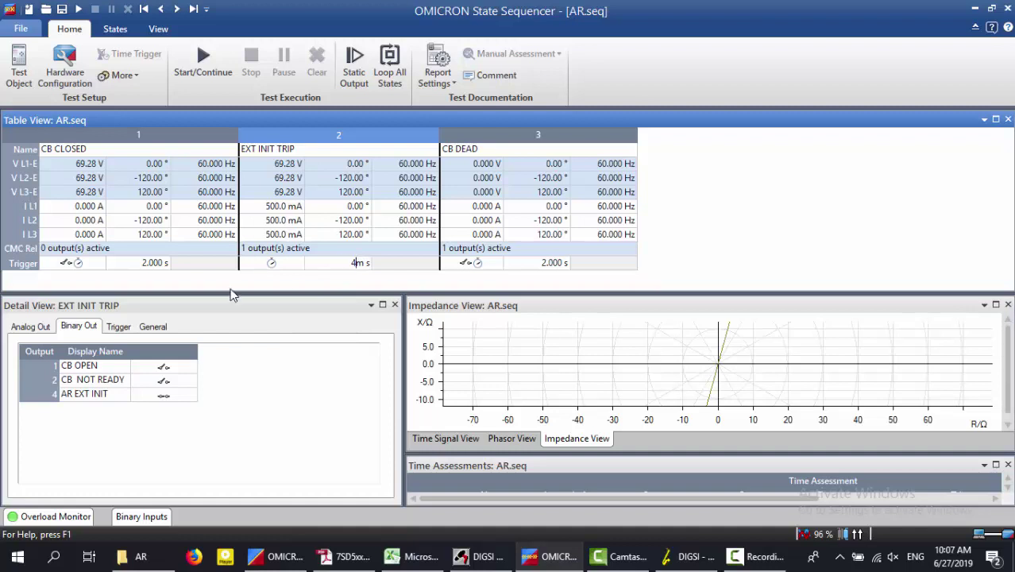
key("Tab")
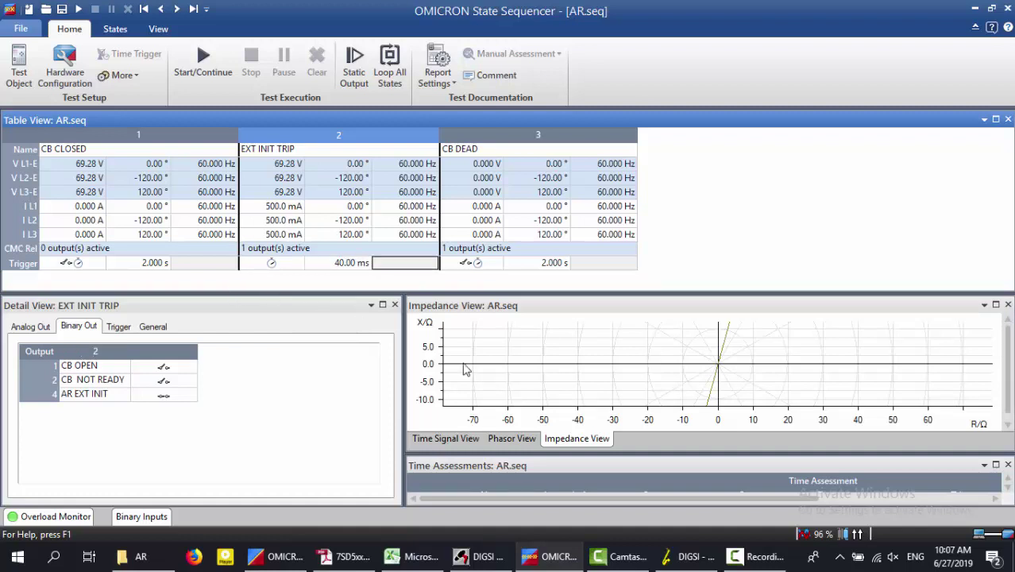
left_click(997, 465)
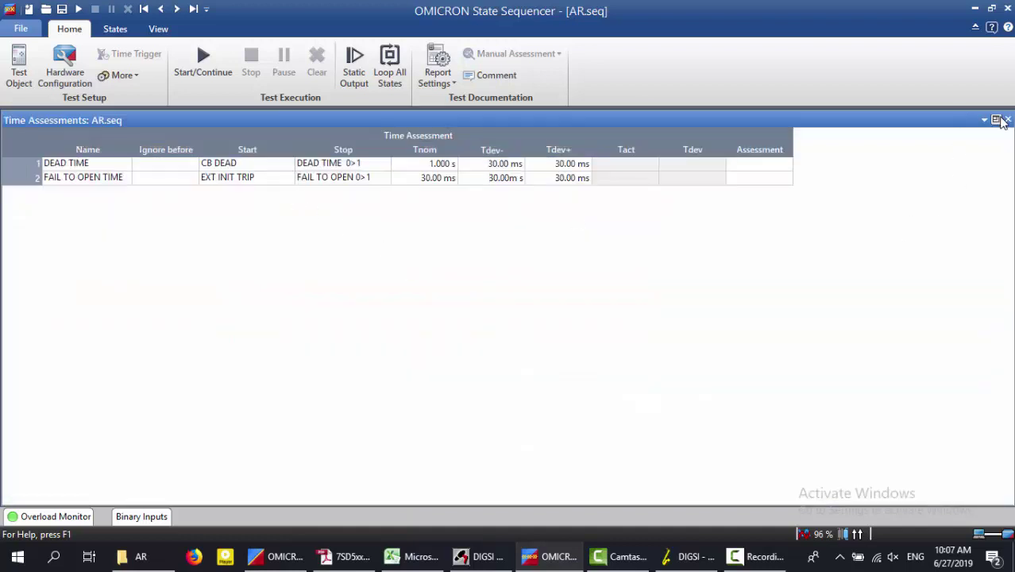
left_click(996, 119)
- Set the EXT INIT TRIP state's timeout to 60 ms and run the sequence with the time assessments enlarged
double_click(356, 264)
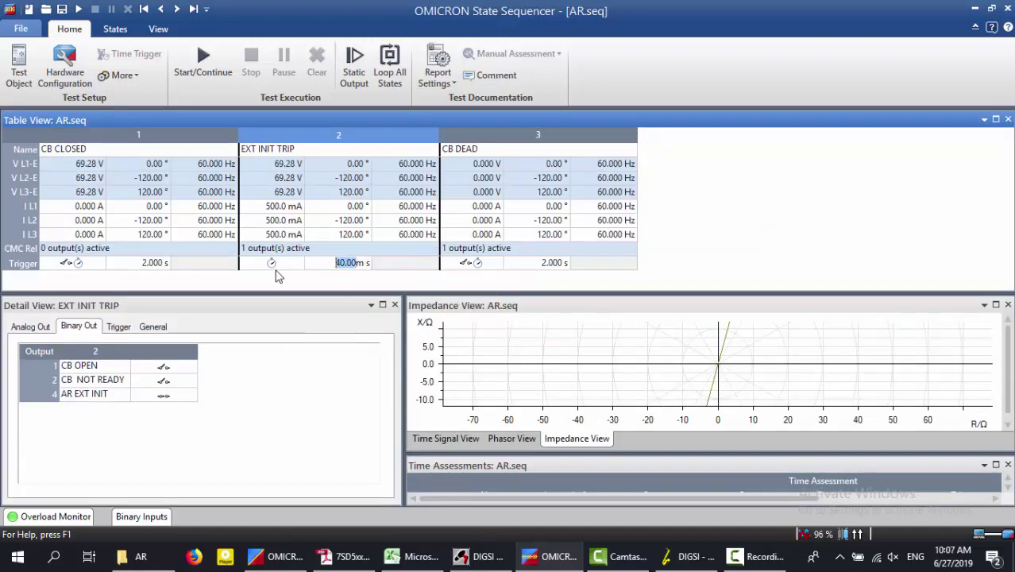
type("60")
key("Tab")
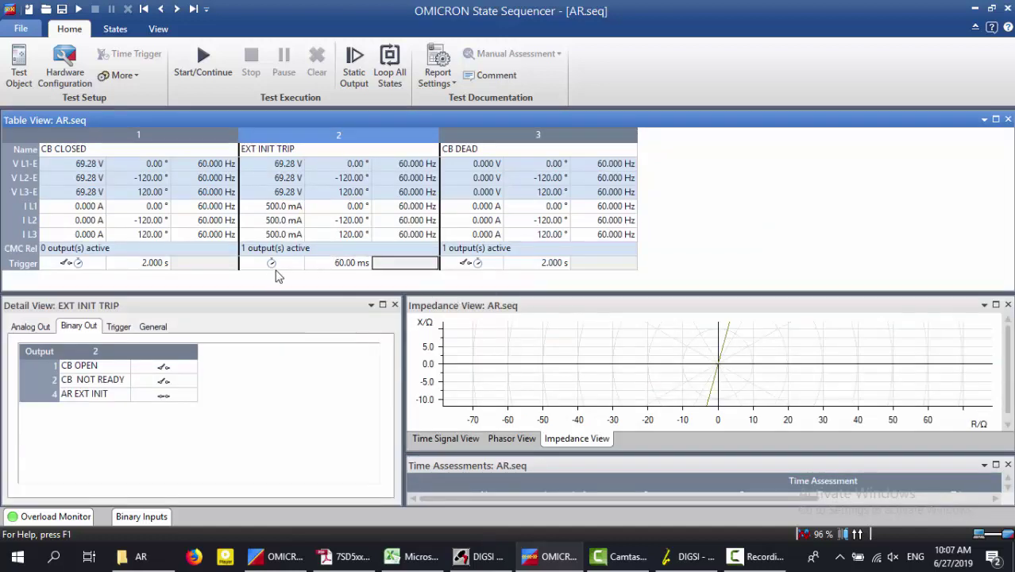
left_click(997, 467)
left_click(209, 62)
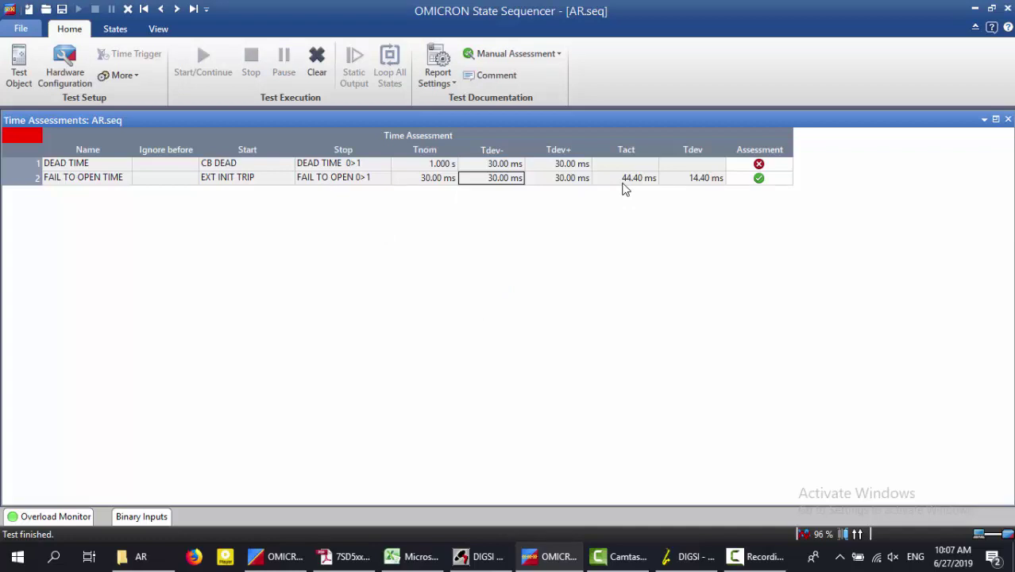
- Switch to DIGSI and check the AR start-signal monitoring time (3408) in the Auto Reclose settings of Setting Group A
left_click(691, 559)
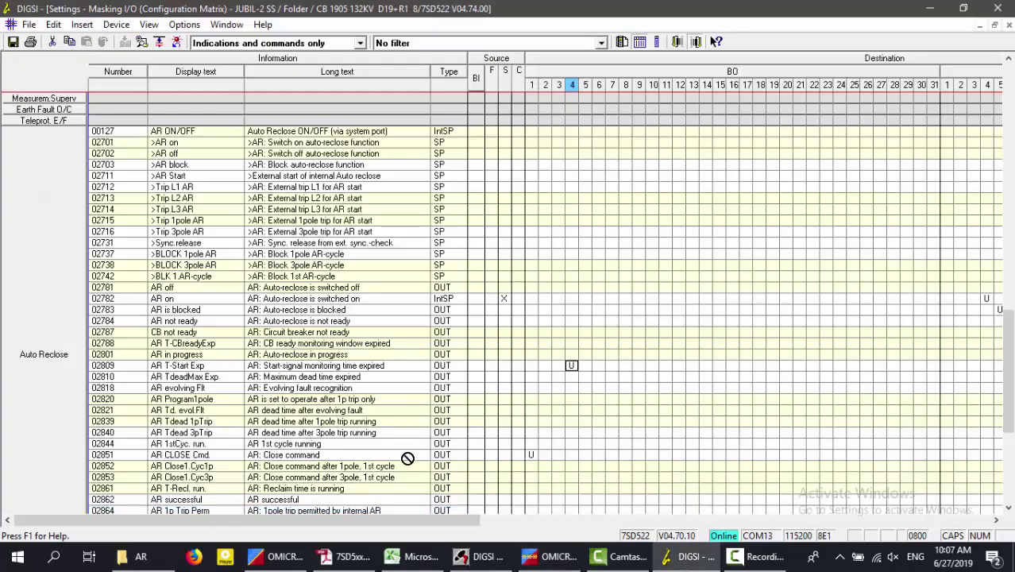
right_click(72, 301)
left_click(121, 377)
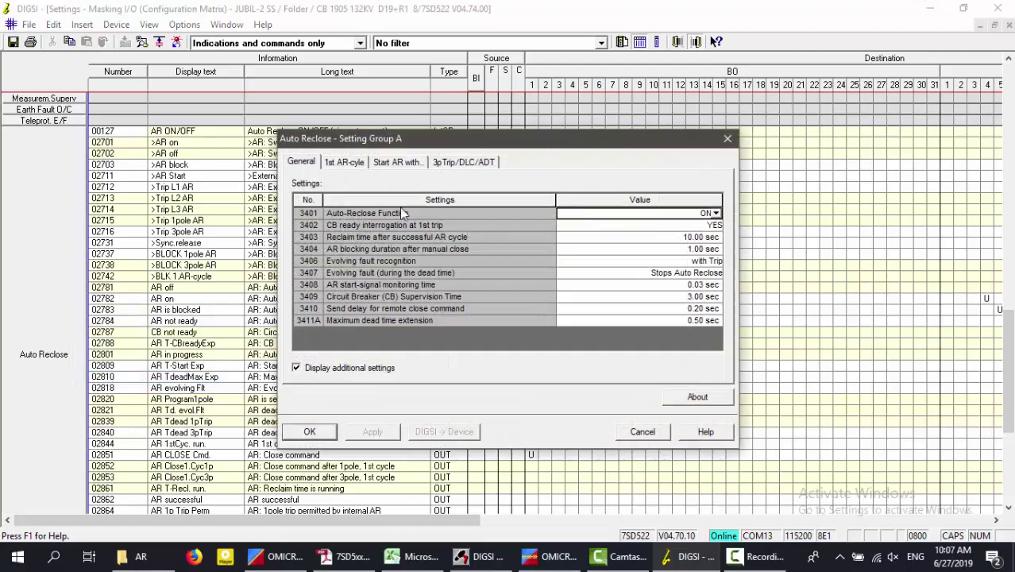
left_click(693, 287)
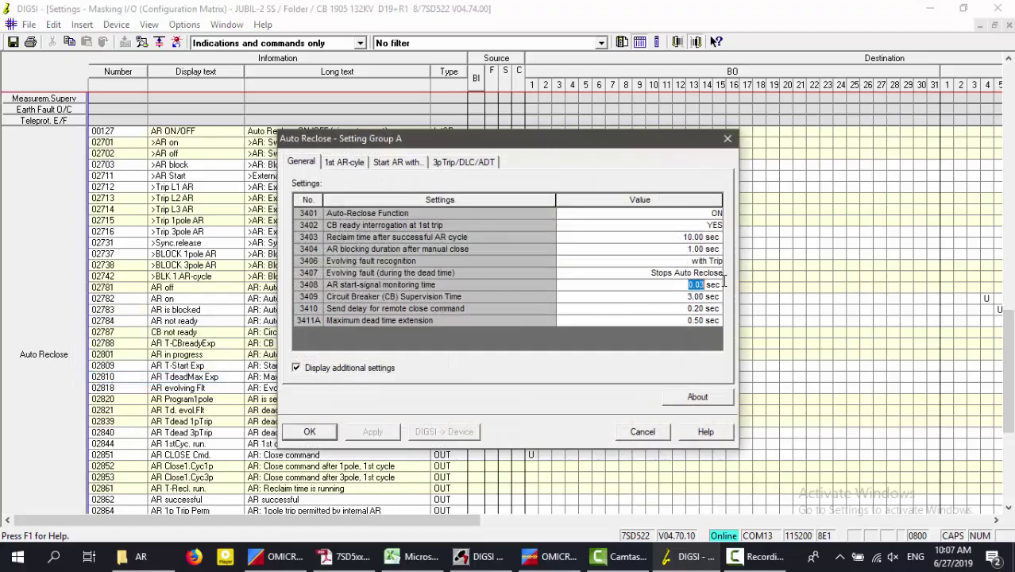
- Return to State Sequencer, clear the test results, and set the EXT INIT TRIP state's timeout to 100 ms
left_click(551, 559)
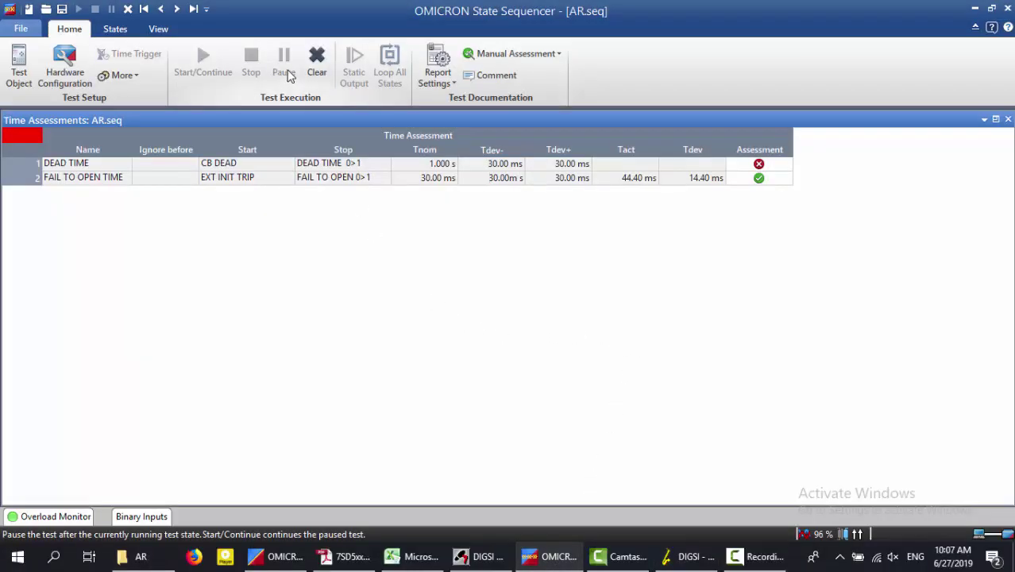
left_click(312, 71)
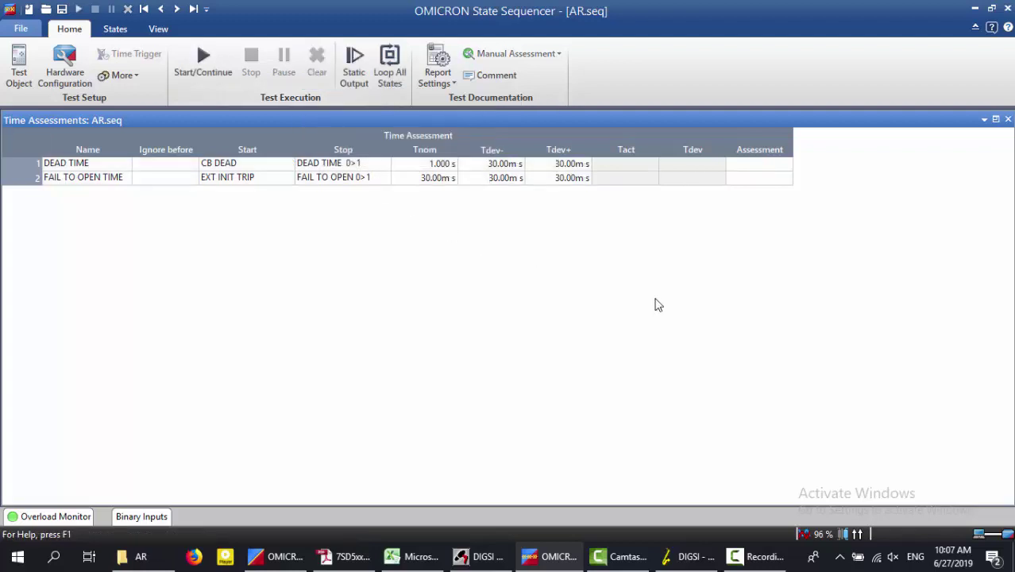
left_click(996, 119)
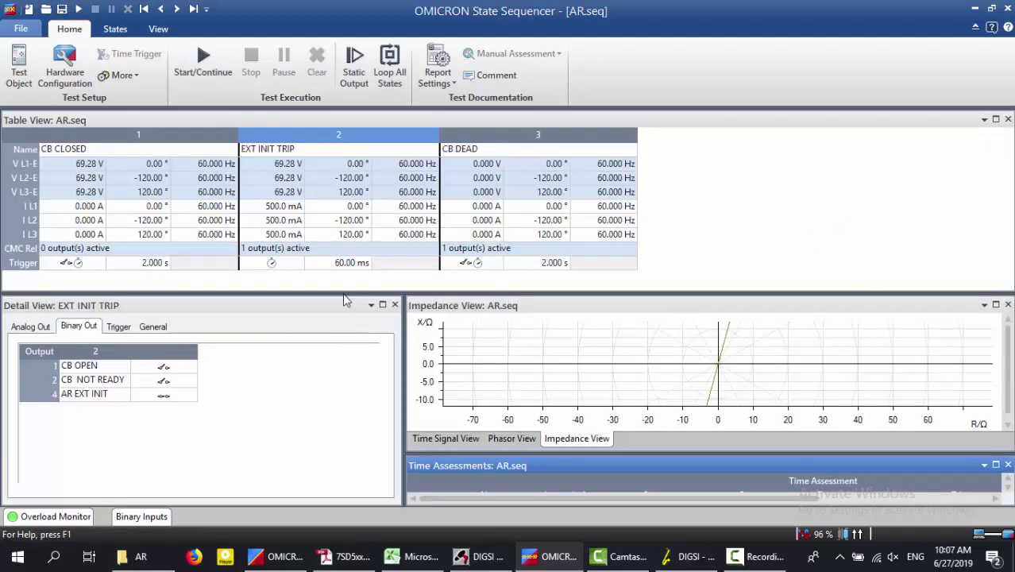
left_click(357, 269)
left_click_drag(365, 265, 301, 273)
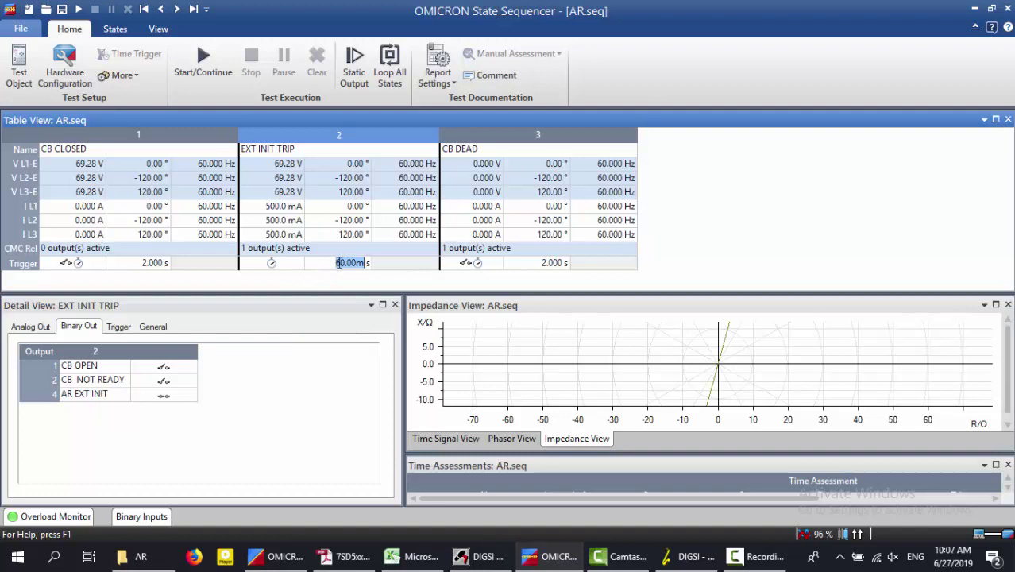
type("100m")
key("Tab")
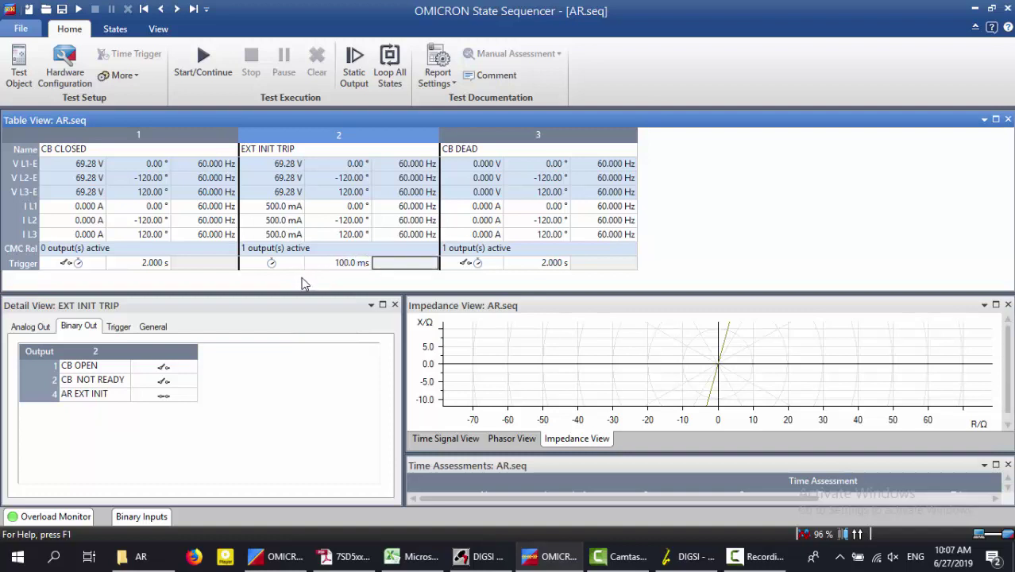
left_click(996, 465)
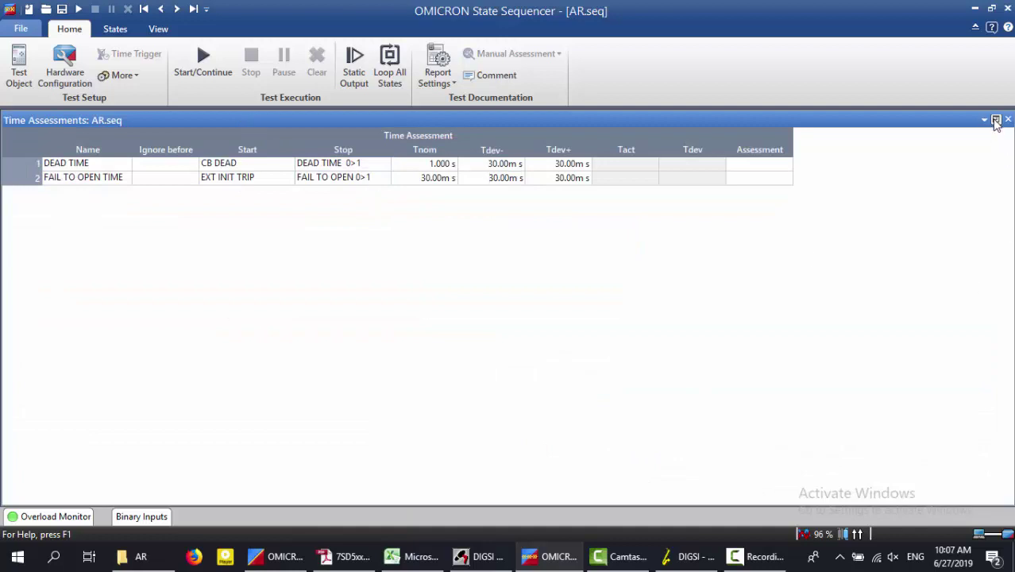
left_click(996, 119)
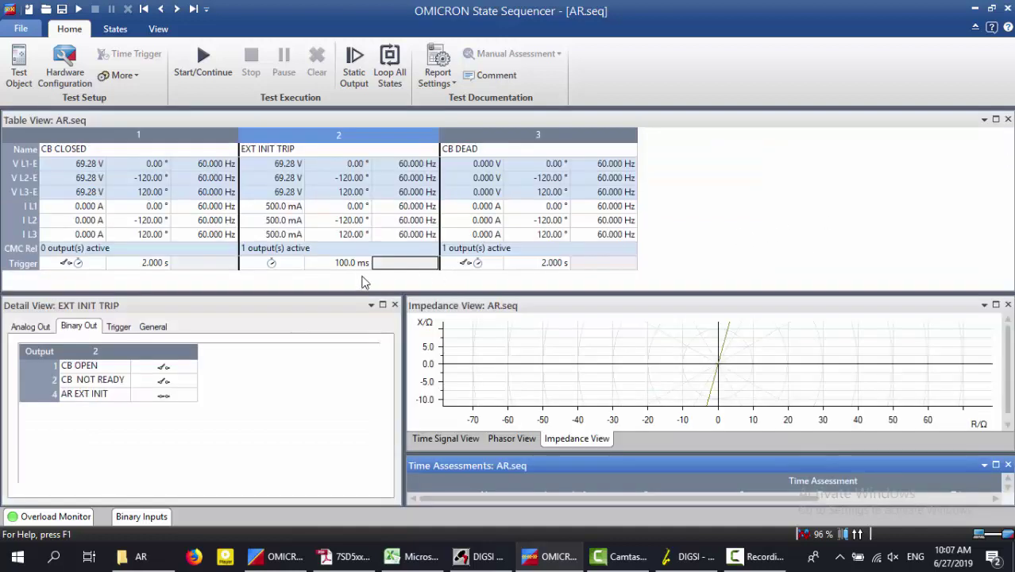
- Set the EXT INIT TRIP state's timeout to 20 ms and run the sequence with the time assessments enlarged
left_click(350, 263)
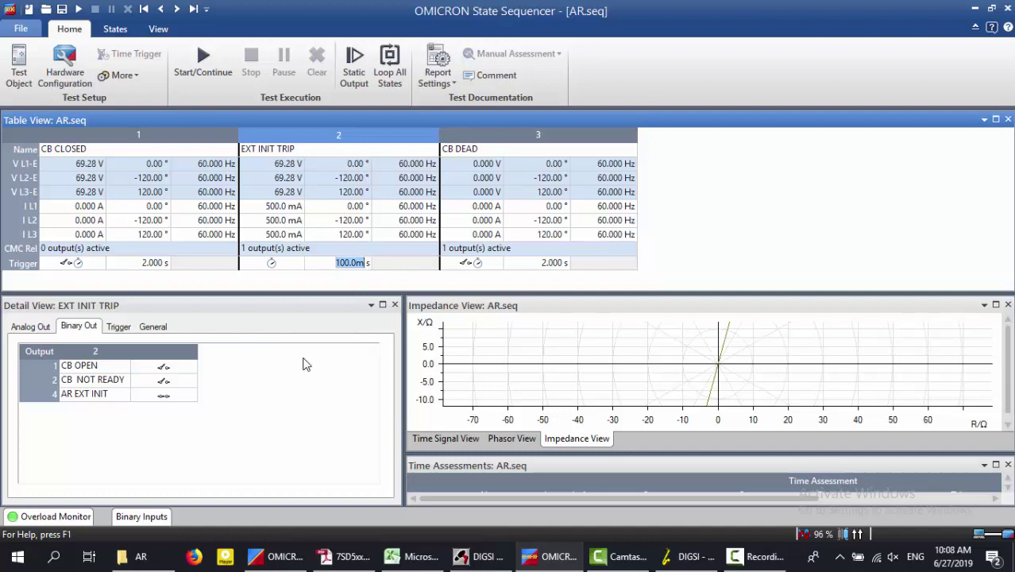
type("0")
key("Return")
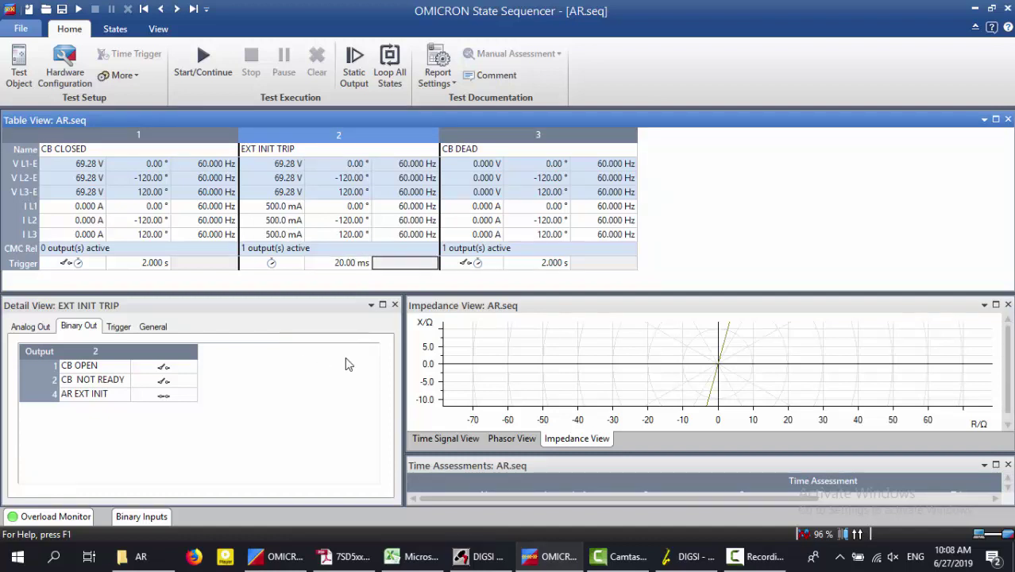
left_click(996, 465)
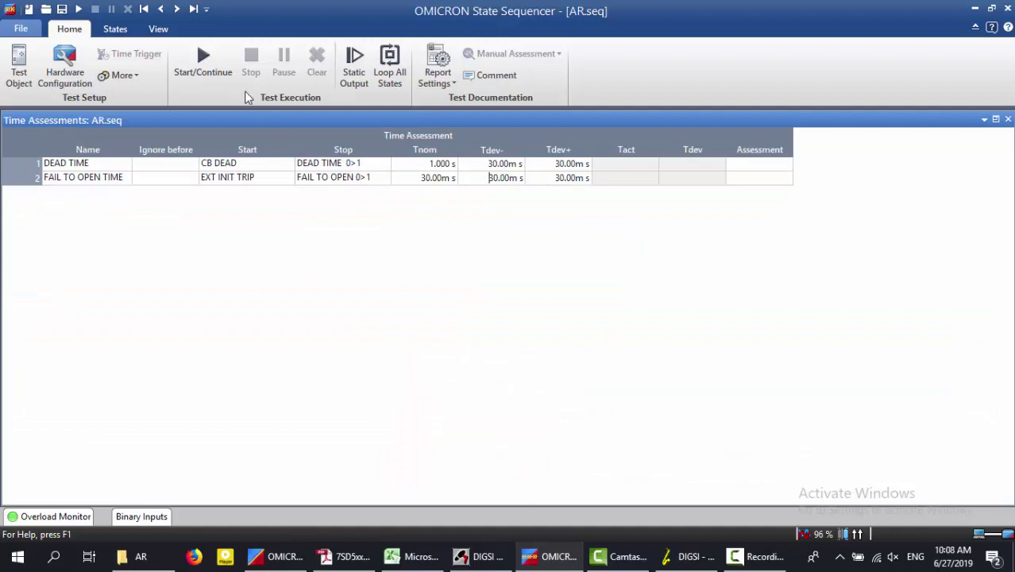
left_click(203, 60)
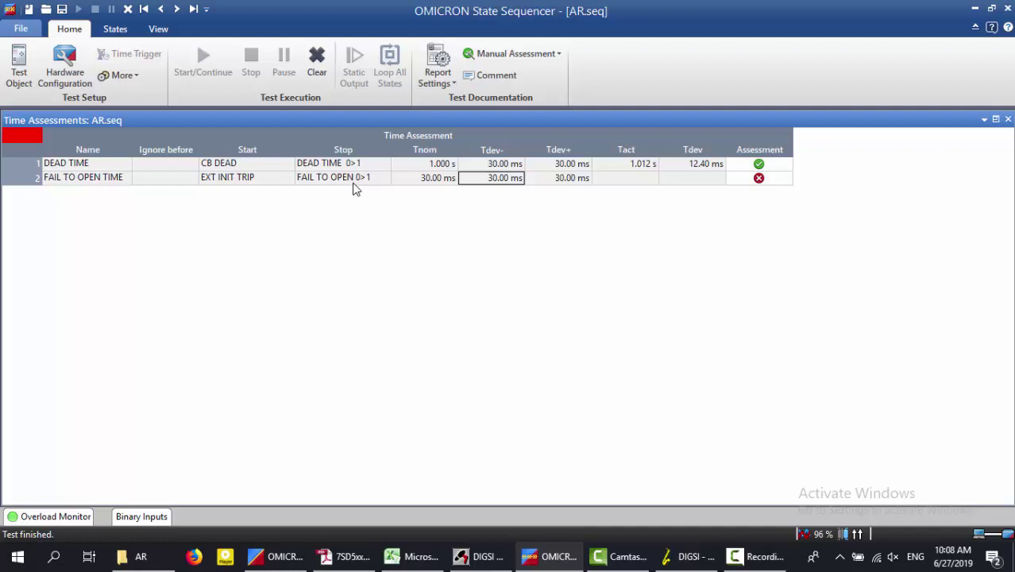
left_click(317, 70)
left_click(995, 120)
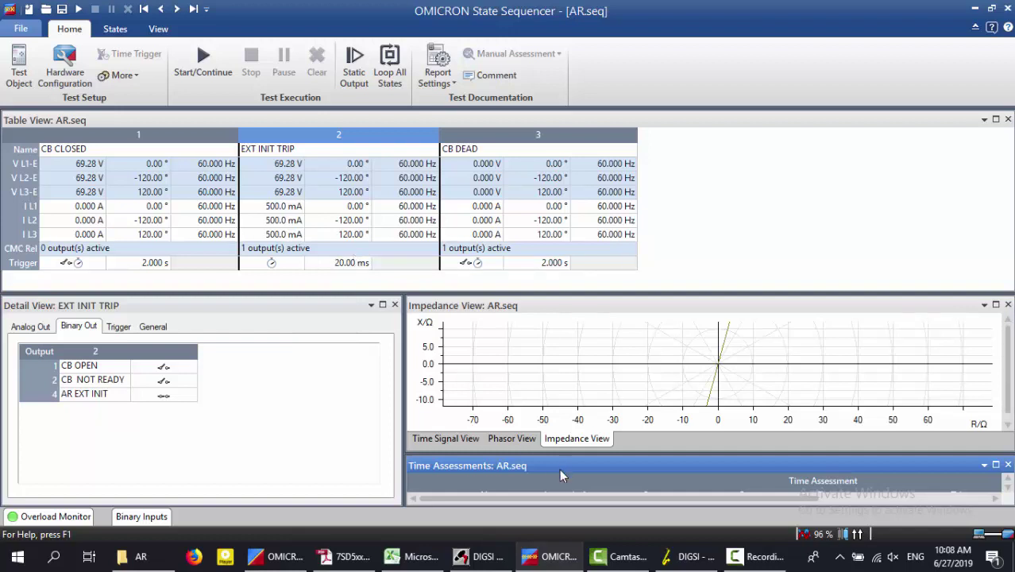
- Switch to DIGSI and check the Circuit Breaker (CB) Supervision Time (3409) and the output routing of the auto-reclose signals
left_click(554, 562)
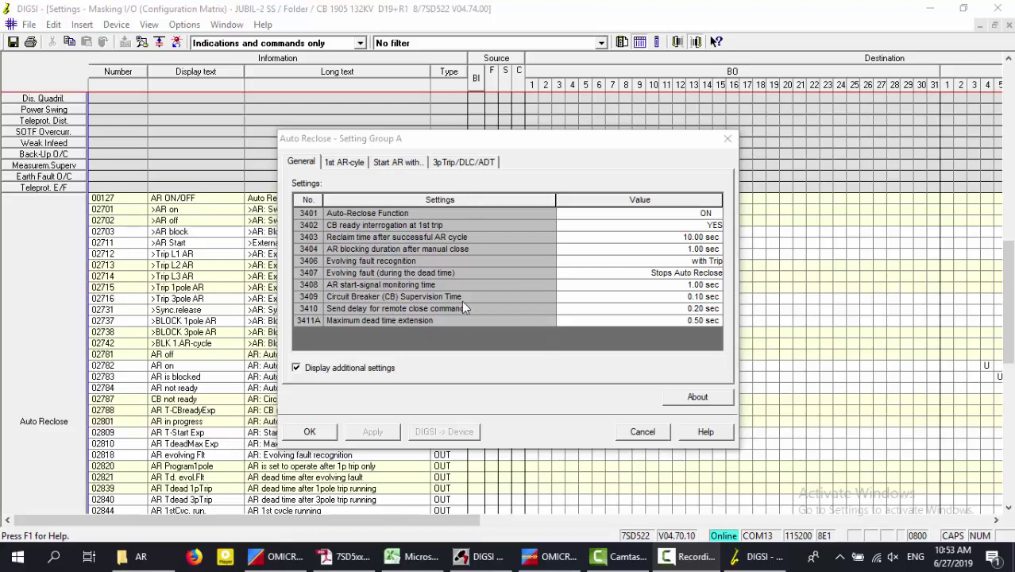
left_click(672, 297)
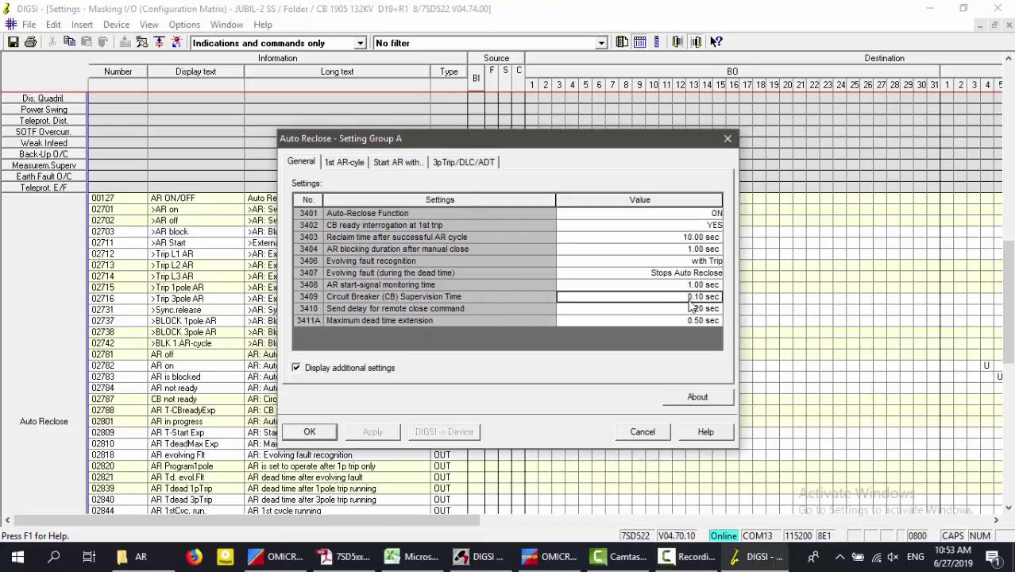
left_click(688, 294)
left_click(681, 293)
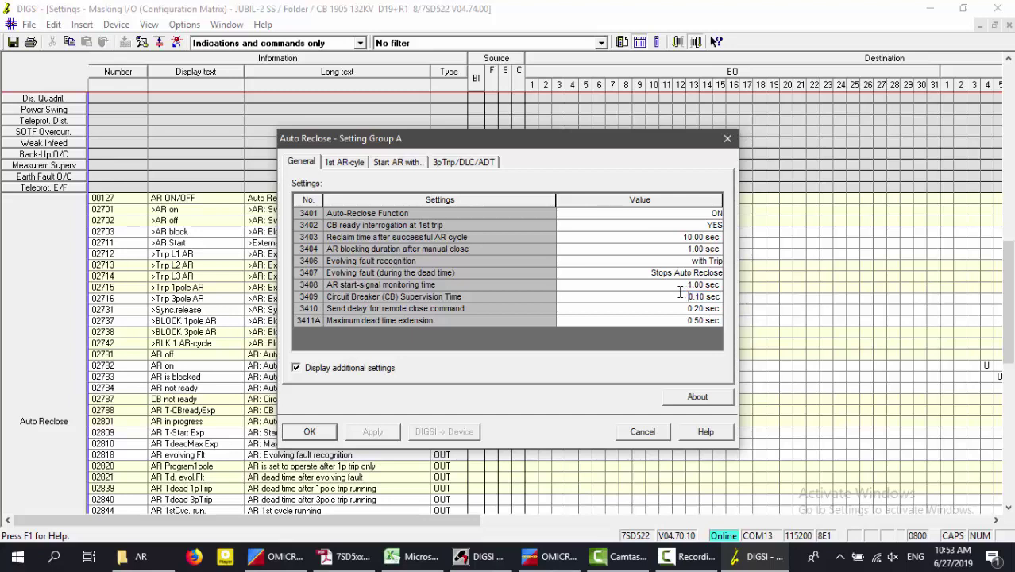
left_click_drag(680, 292, 723, 296)
left_click(678, 299)
left_click(728, 138)
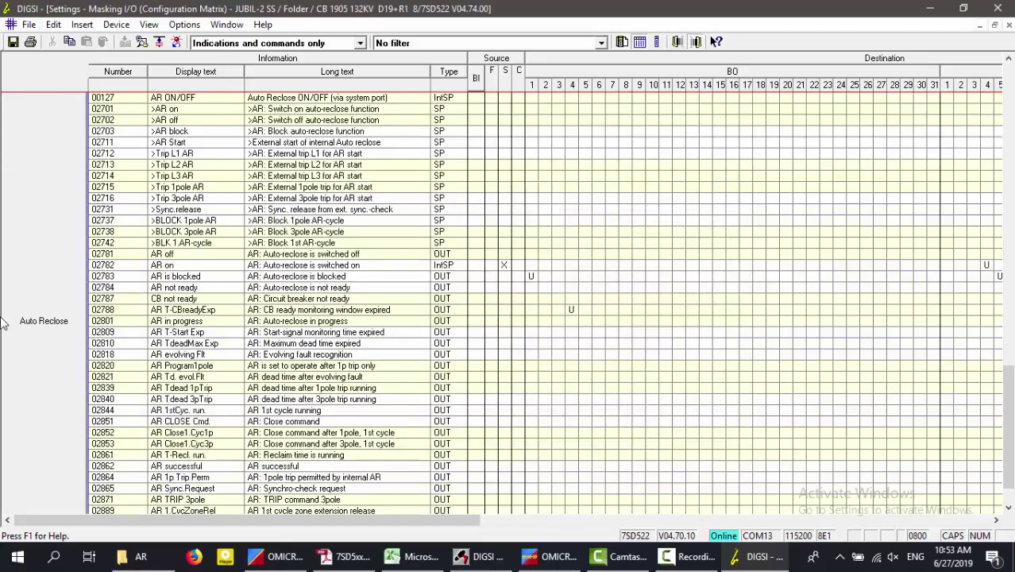
left_click(532, 288)
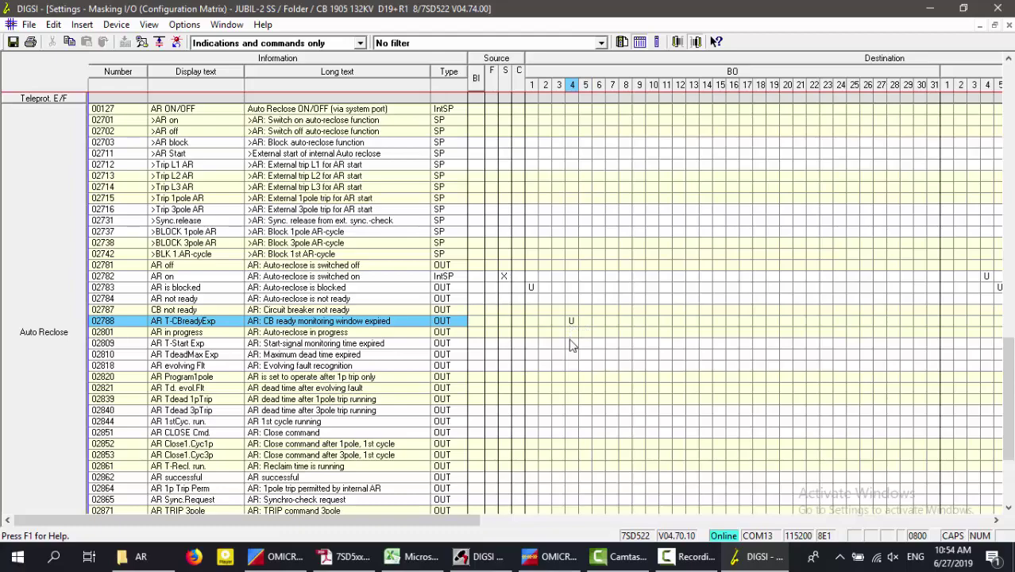
- Return to State Sequencer and close the CB NOT READY and CB OPEN binary outputs in the CB DEAD state
left_click(550, 556)
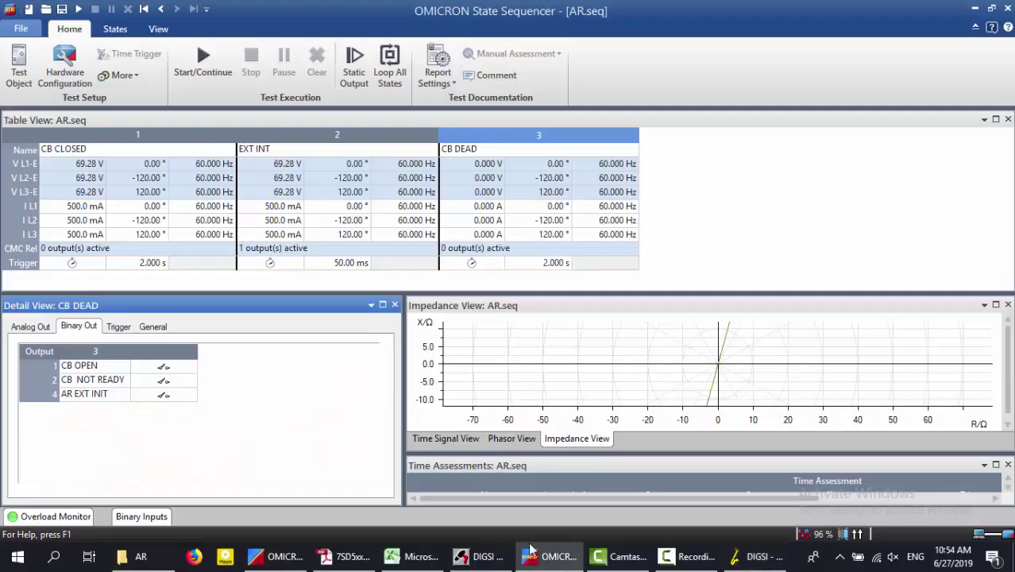
left_click(179, 147)
left_click(381, 148)
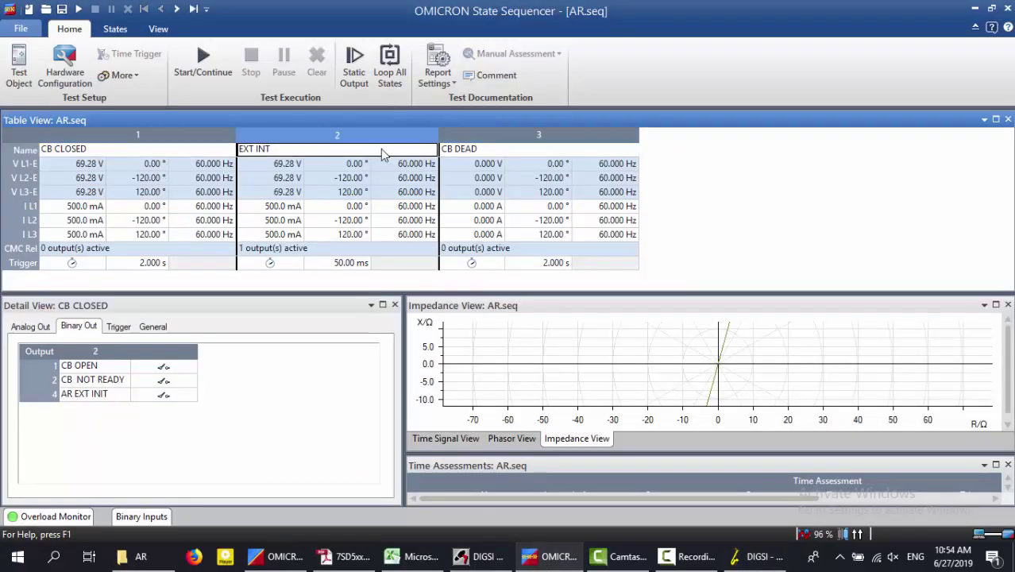
left_click(516, 153)
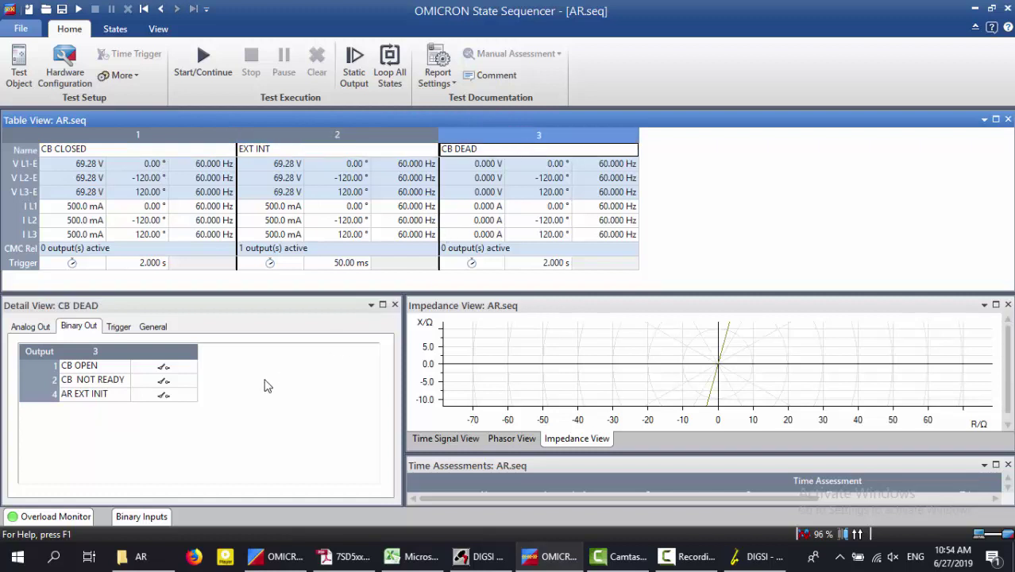
left_click(165, 381)
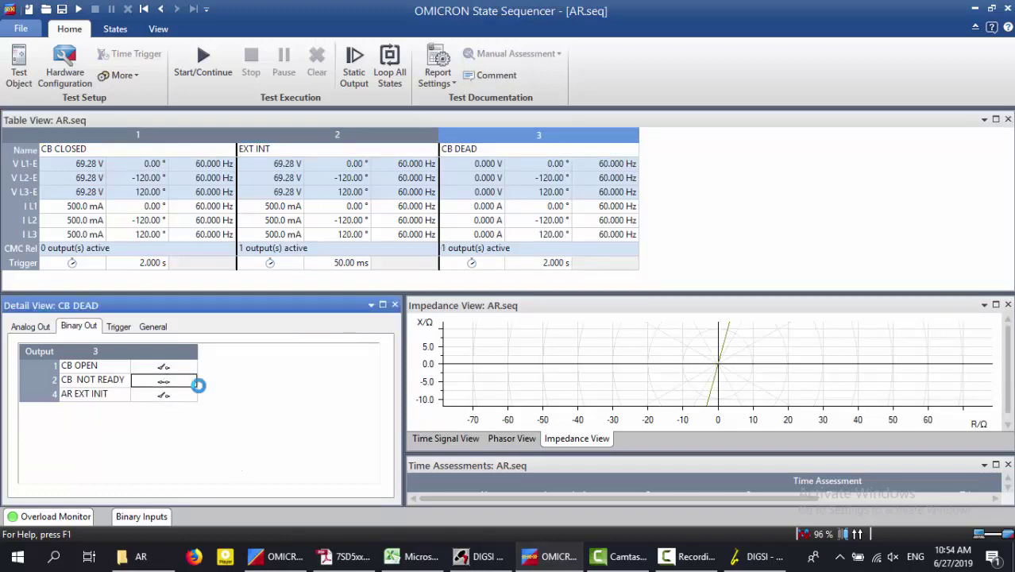
left_click(181, 367)
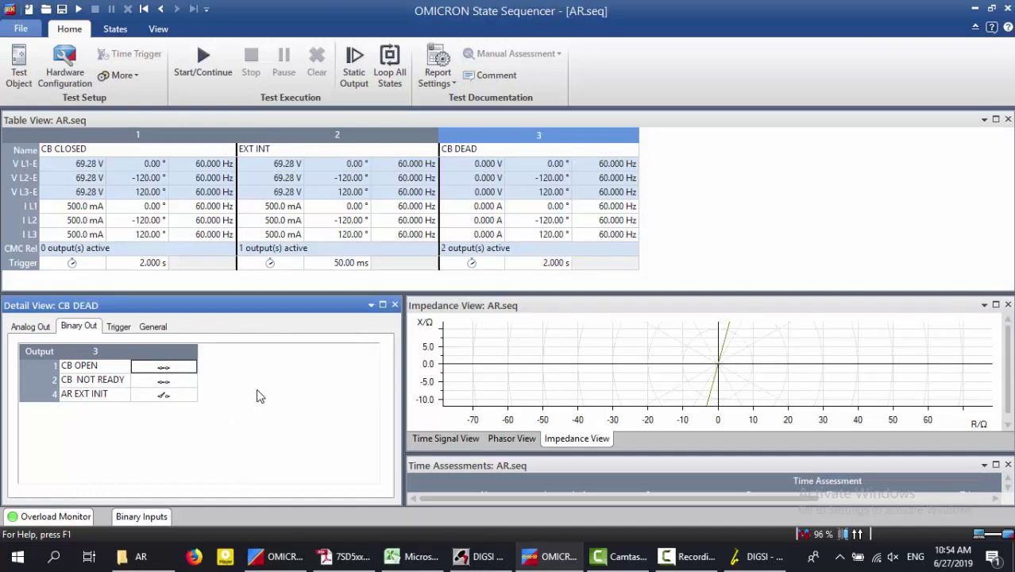
- Review the binary output and binary input signal assignments in the hardware configuration
left_click(65, 68)
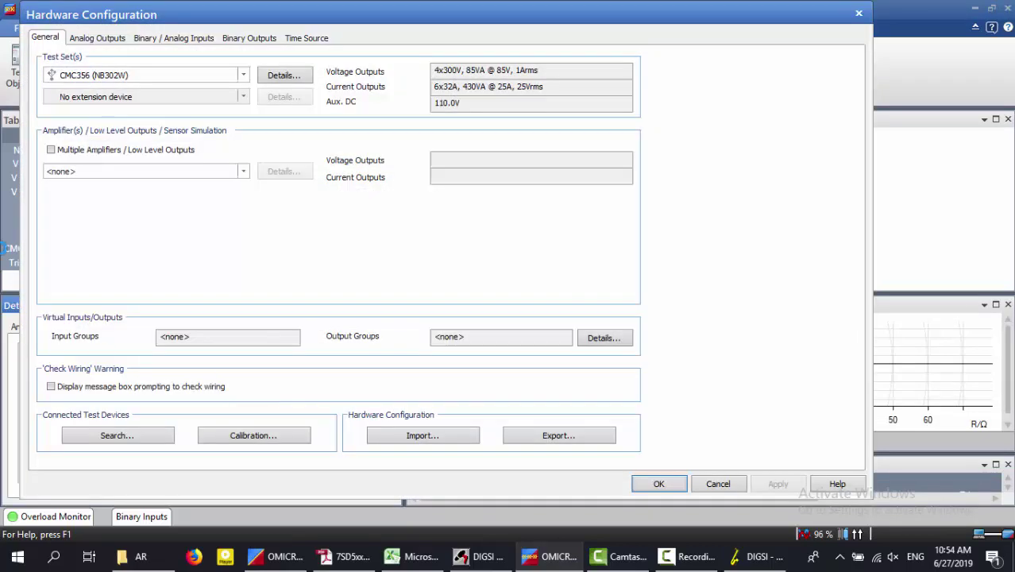
left_click(246, 37)
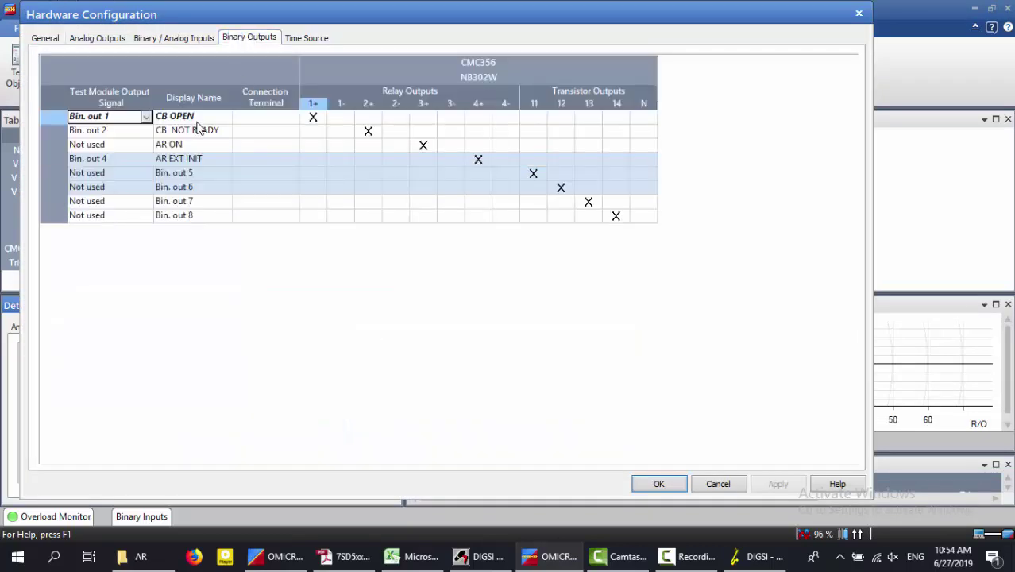
left_click(176, 38)
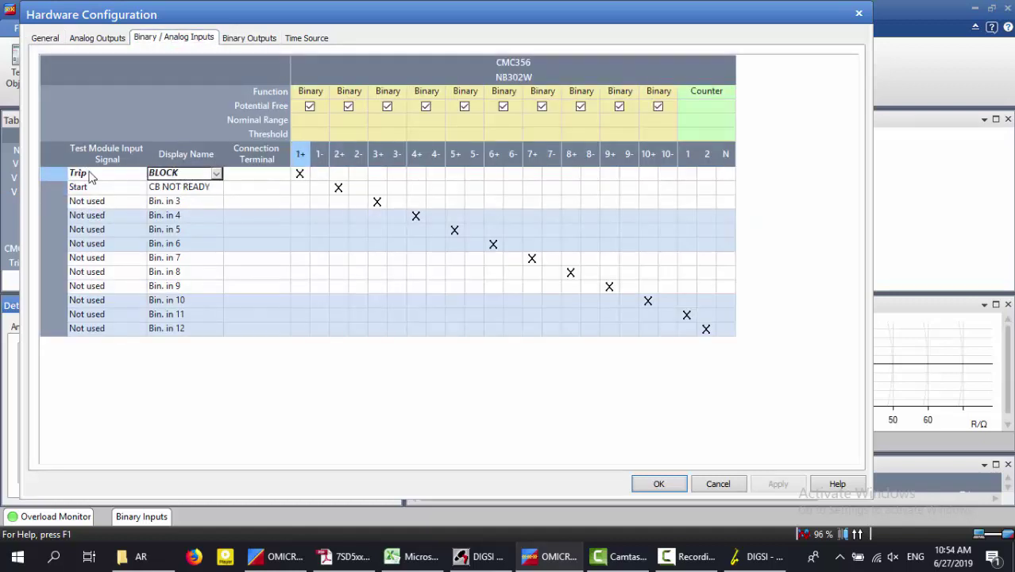
left_click(180, 173)
left_click(187, 186)
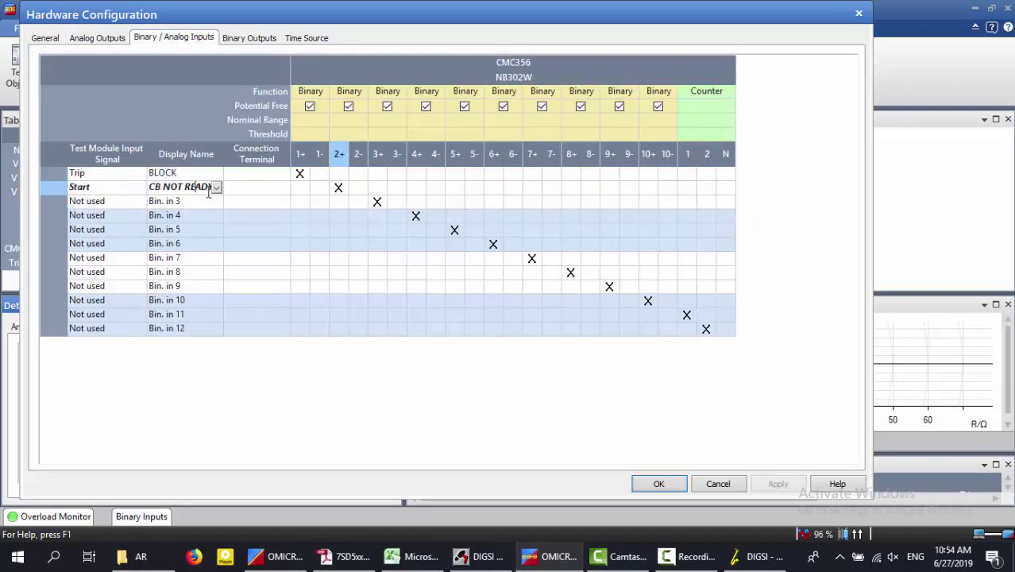
left_click(667, 484)
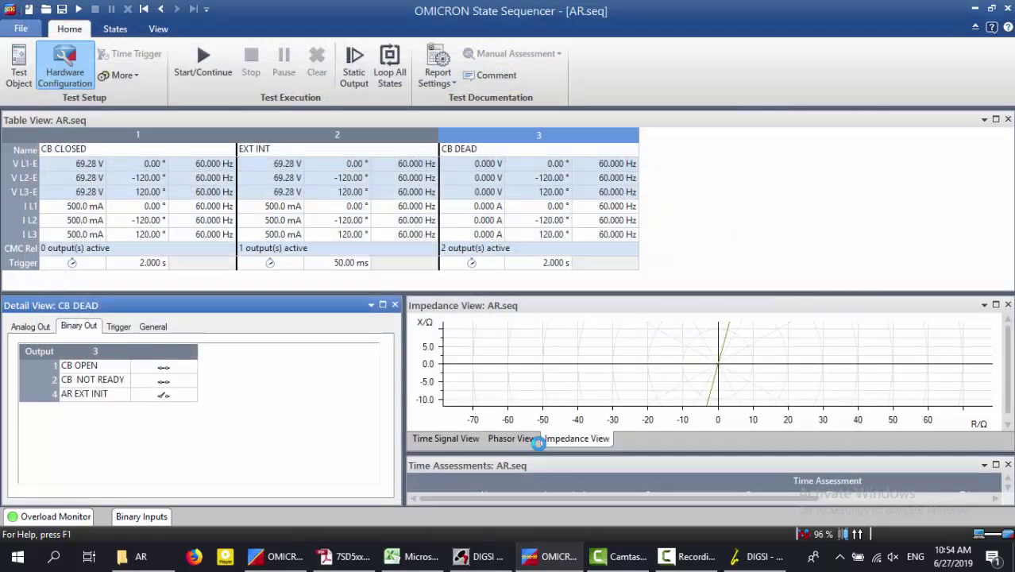
- Run the sequence with the CB NOT READY time assessment in view, and clear the test results
left_click(996, 464)
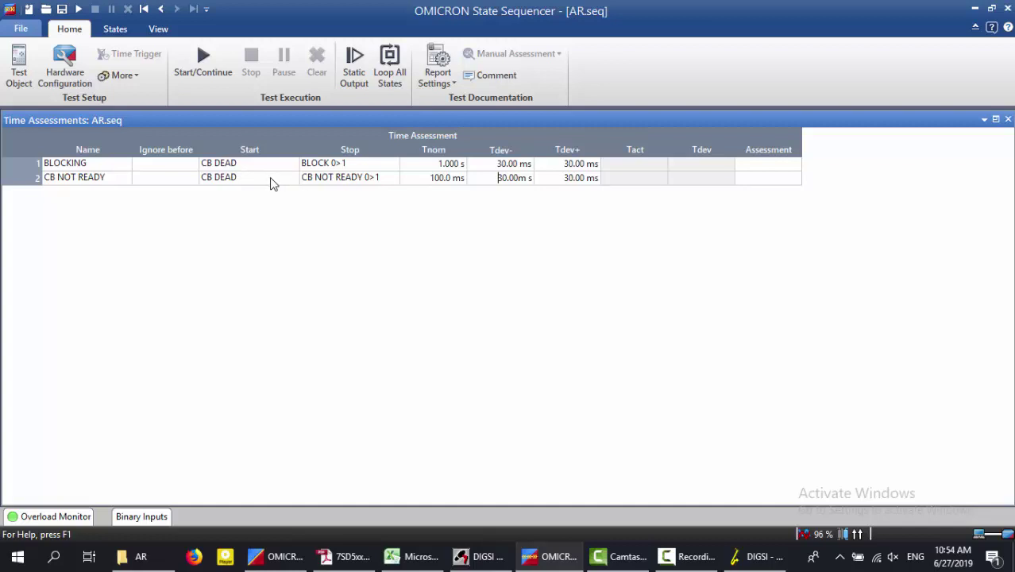
left_click(435, 179)
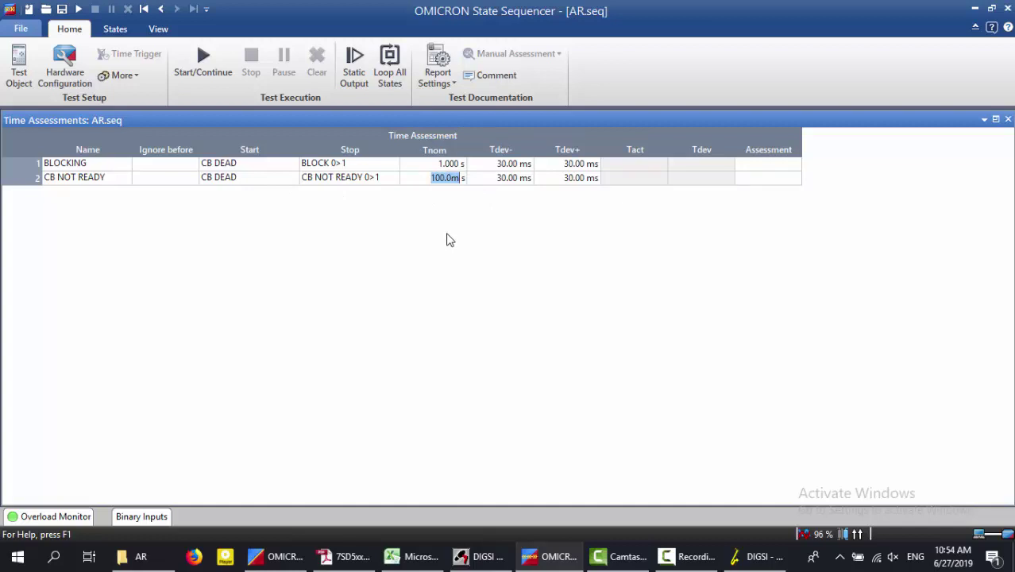
left_click(204, 63)
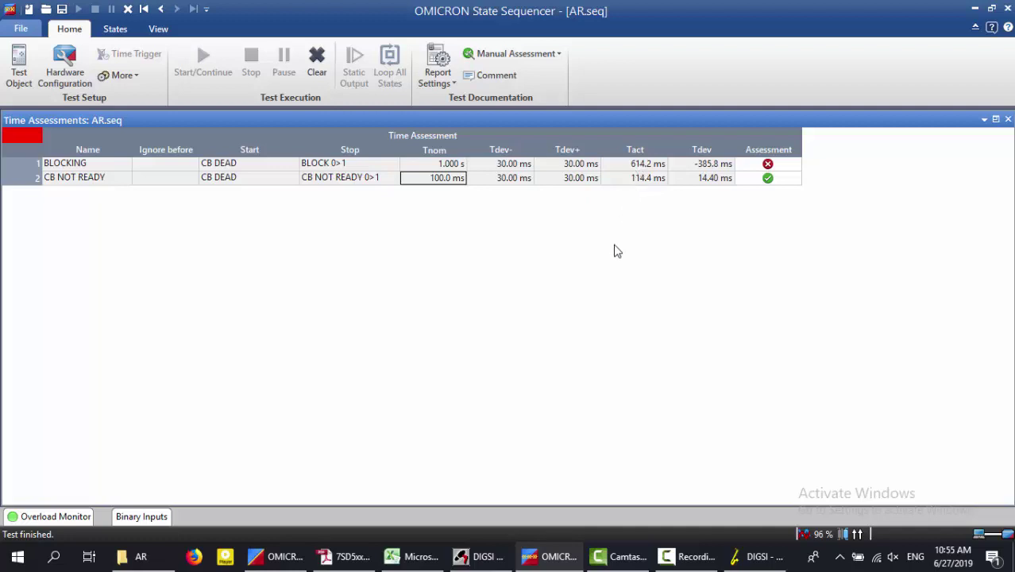
left_click(319, 76)
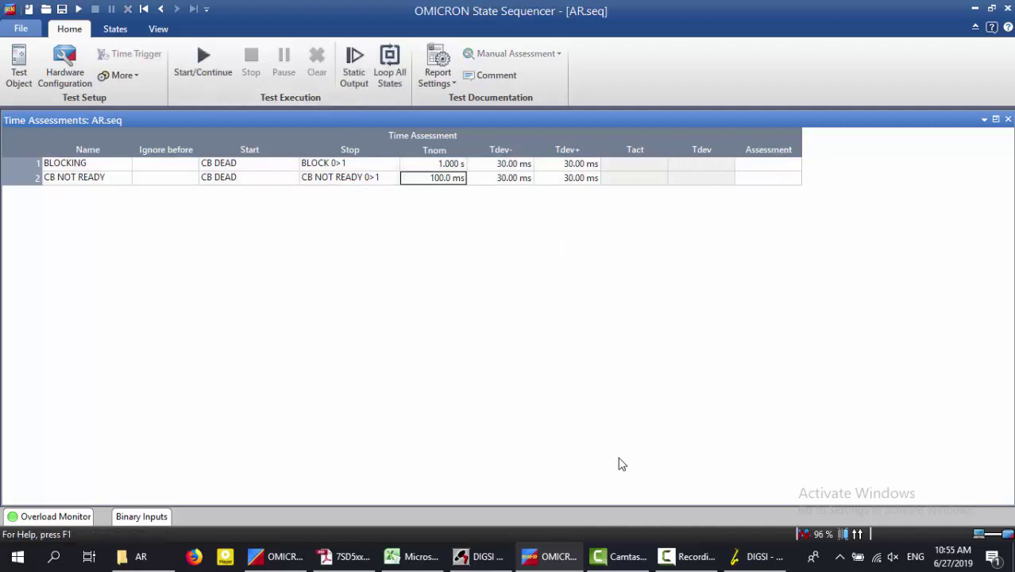
- Switch to DIGSI and open the Auto Reclose settings of Setting Group A from the configuration matrix
left_click(759, 556)
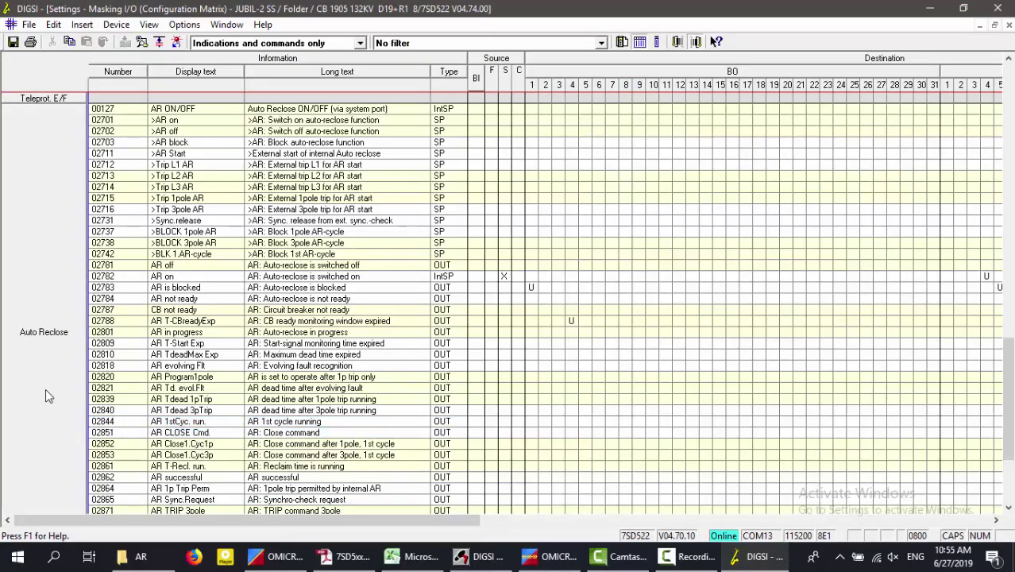
right_click(43, 363)
left_click(88, 434)
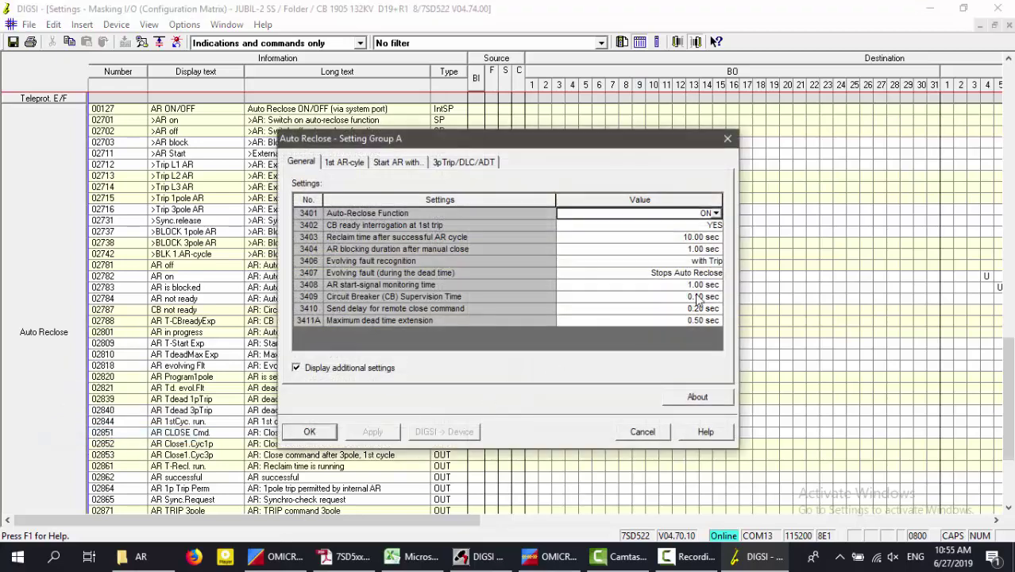
- Try to set the Circuit Breaker (CB) Supervision Time (3409) to 0
left_click(697, 296)
left_click_drag(681, 296, 744, 300)
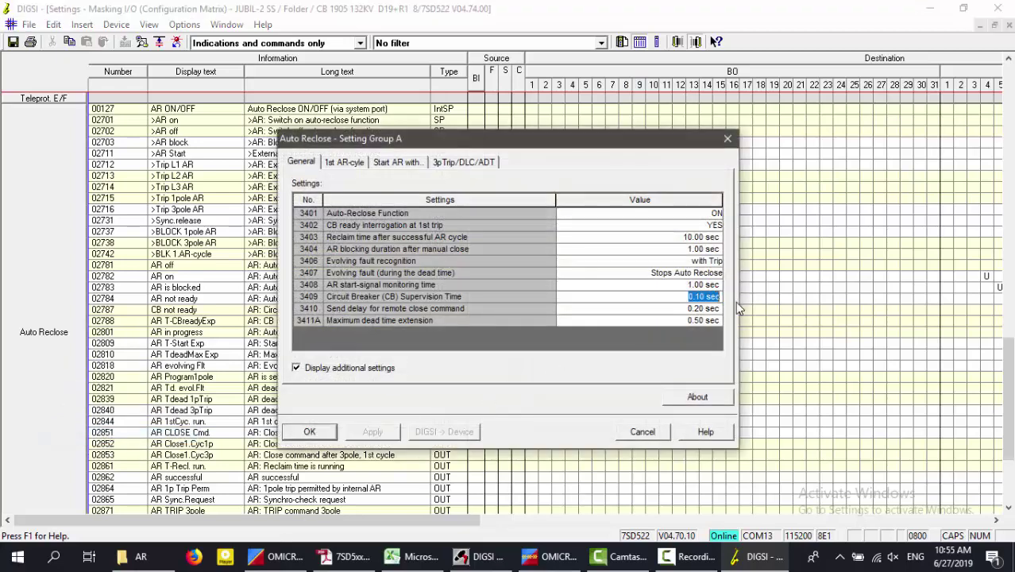
type("0")
key("Return")
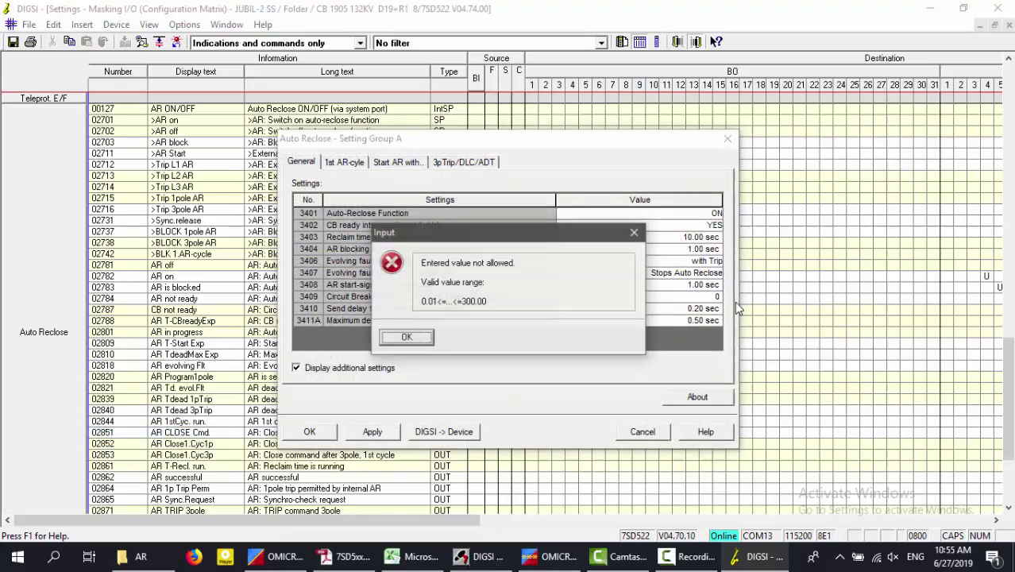
left_click(635, 232)
- Set the Circuit Breaker (CB) Supervision Time (3409) to 0.01 sec and transfer it to the device, entering the single-parameter password
key("shift+Home")
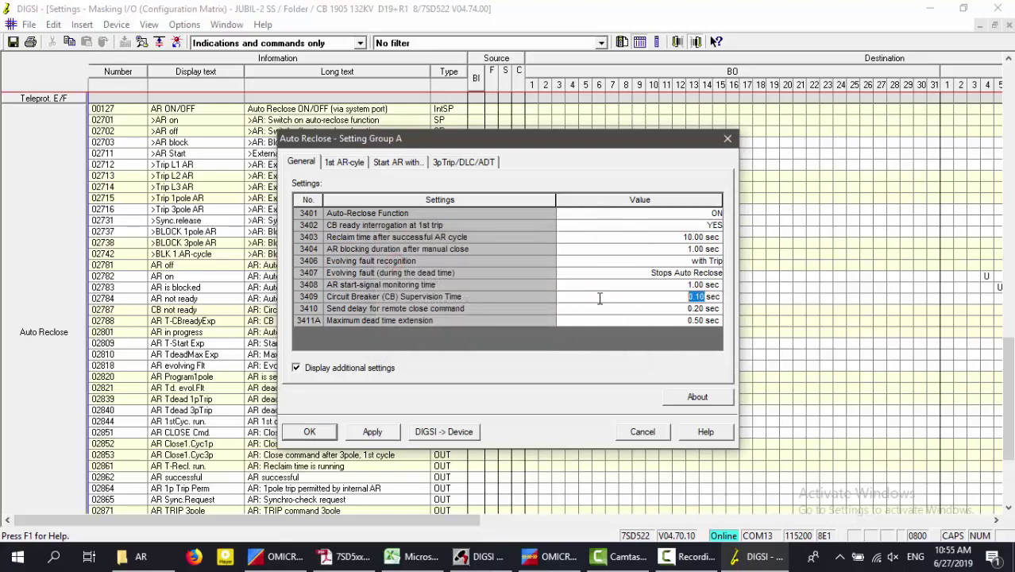
type("0.01")
key("Return")
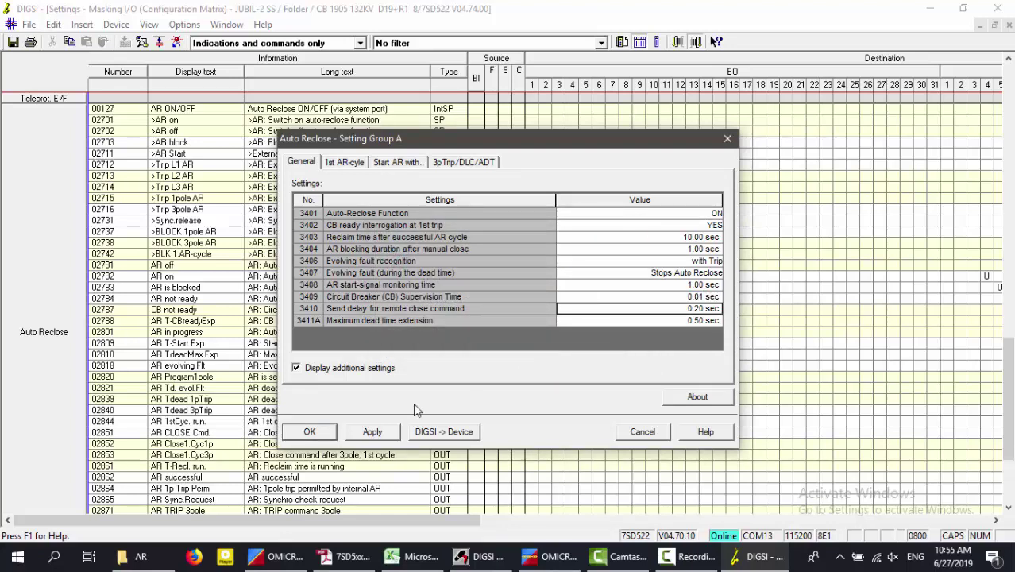
left_click(372, 431)
type("000000")
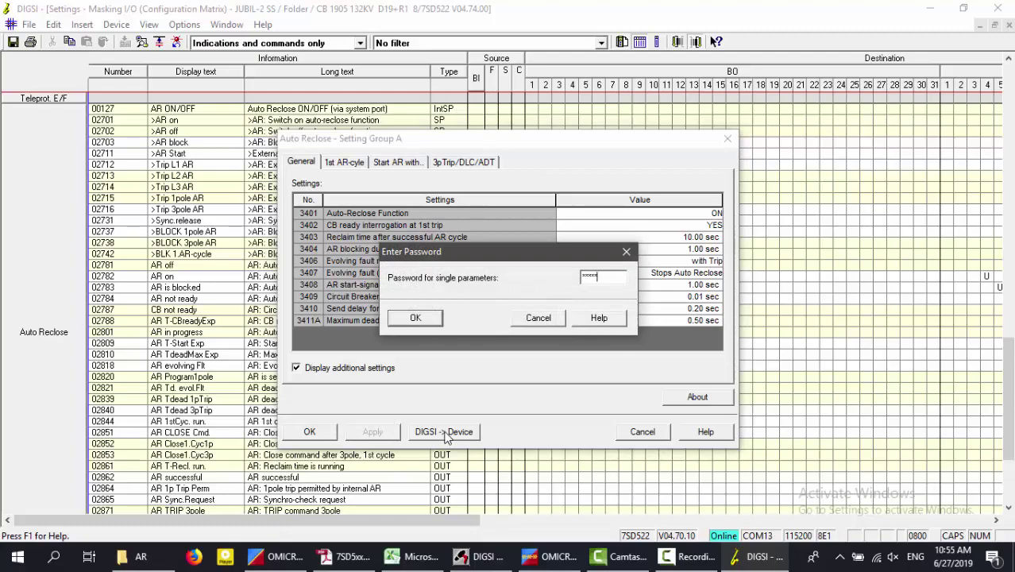
key("Return")
- Return to State Sequencer, set the nominal time of the CB NOT READY assessment to 10 ms, and run the sequence
left_click(549, 557)
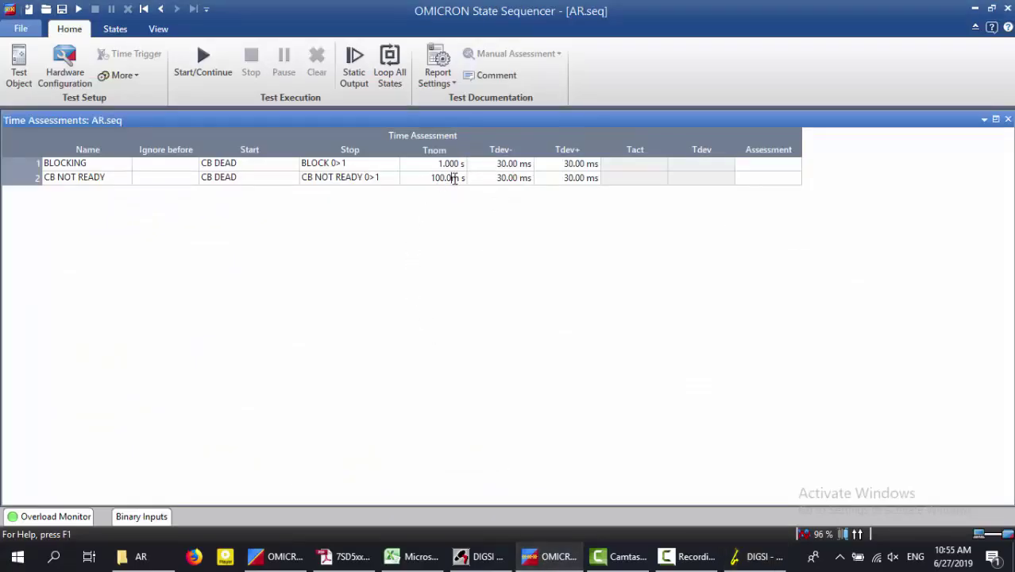
left_click_drag(451, 178, 412, 179)
type("10")
key("Tab")
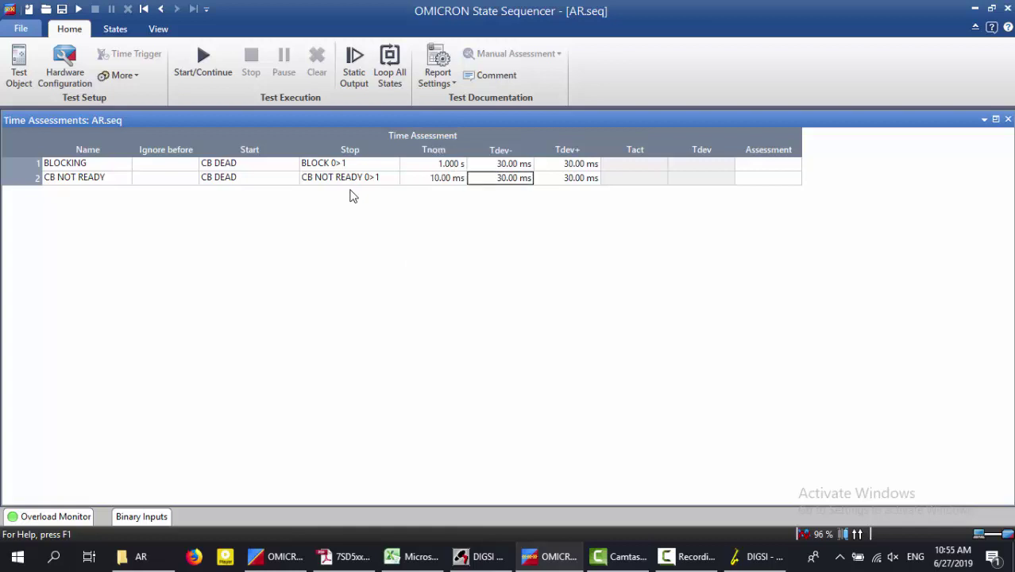
left_click(217, 72)
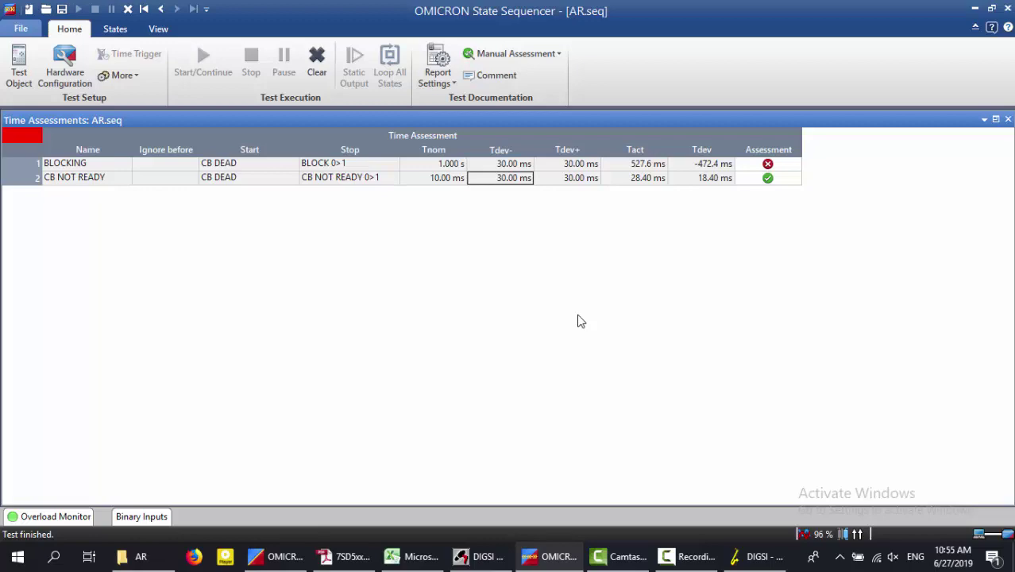
- Switch to DIGSI and check the Circuit Breaker (CB) Supervision Time (3409) in the general Auto Reclose settings
left_click(758, 557)
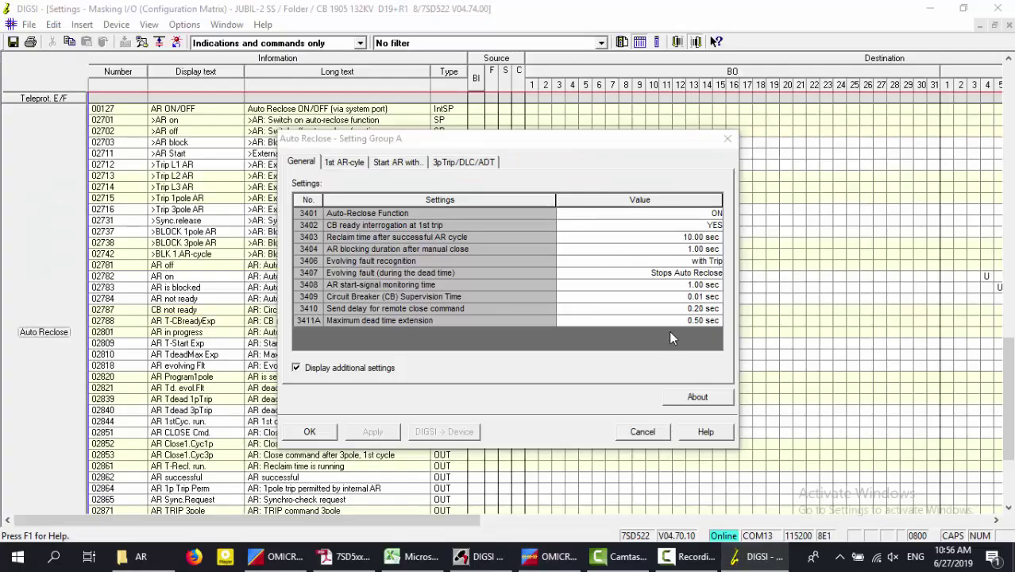
left_click(688, 298)
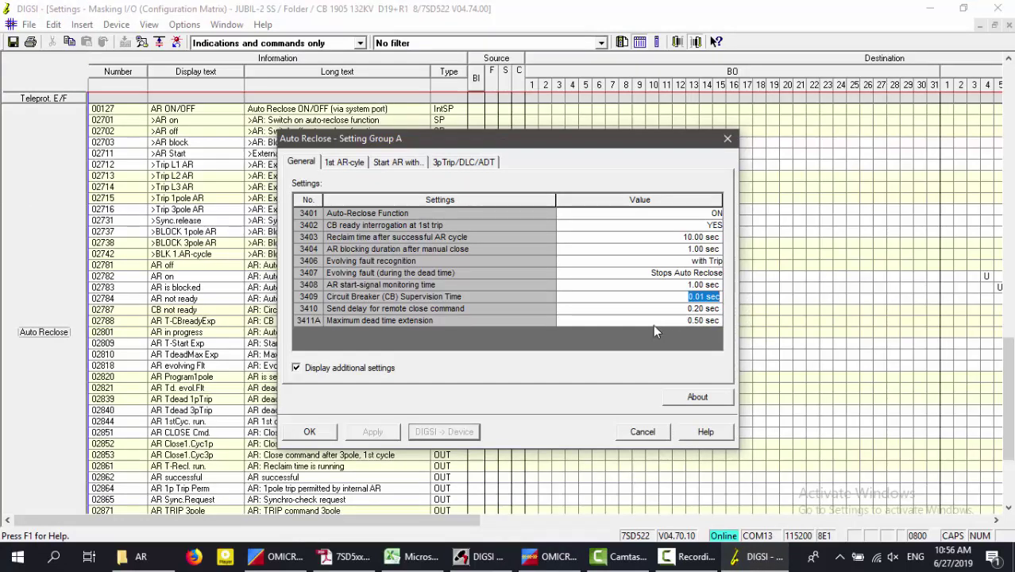
left_click(688, 298)
double_click(688, 298)
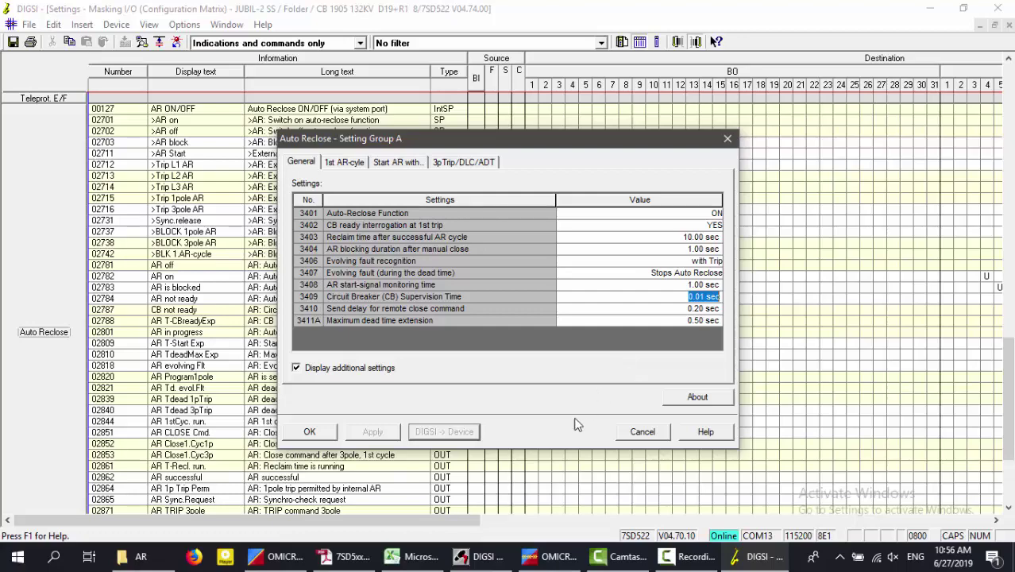
- Return to State Sequencer, clear the test results, and restore the Time Assessments view to its normal size
left_click(552, 556)
left_click(997, 120)
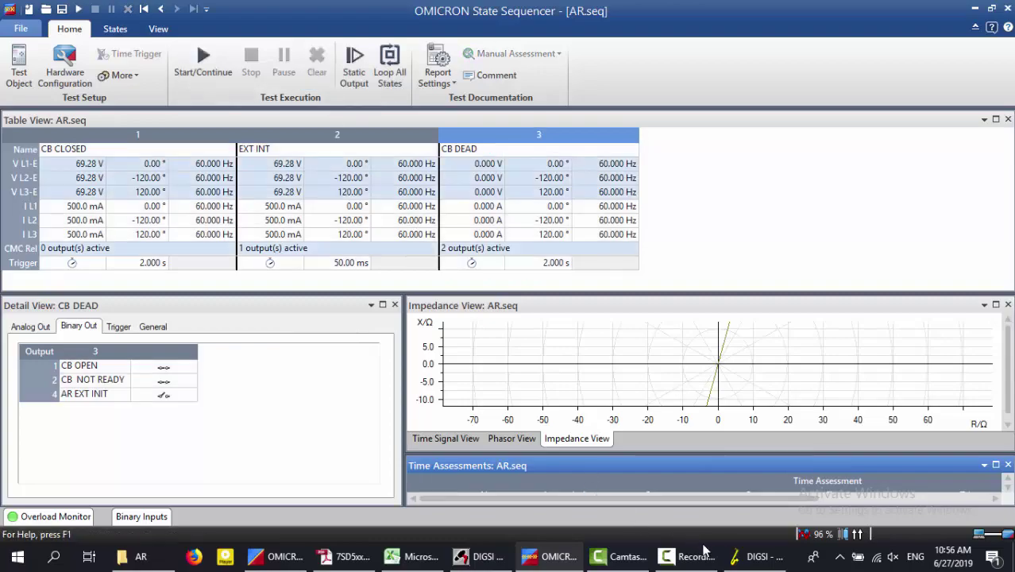
- Switch to DIGSI and set CB ready interrogation at 1st trip (3402) to NO
left_click(759, 556)
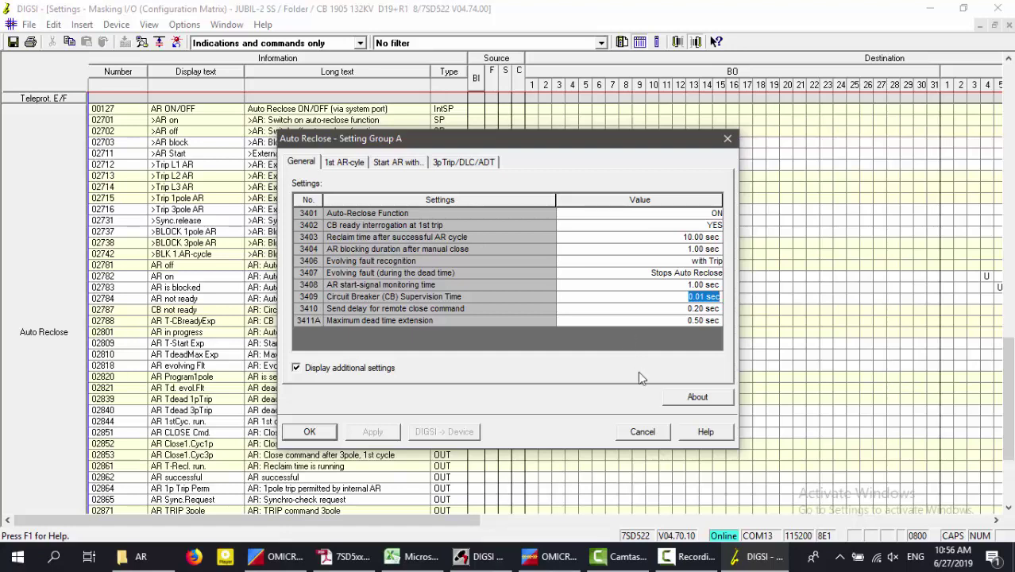
key("F10")
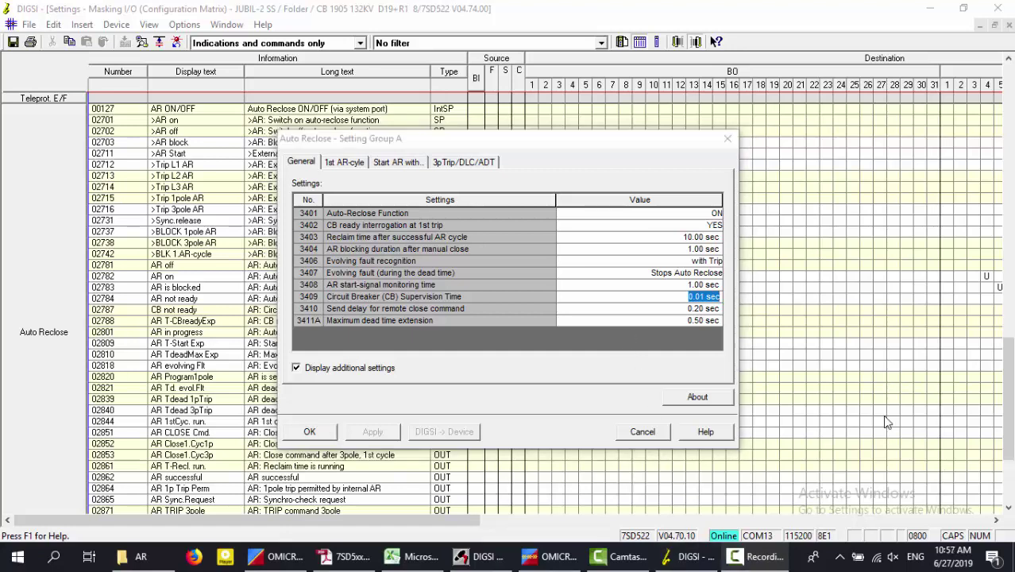
left_click(717, 227)
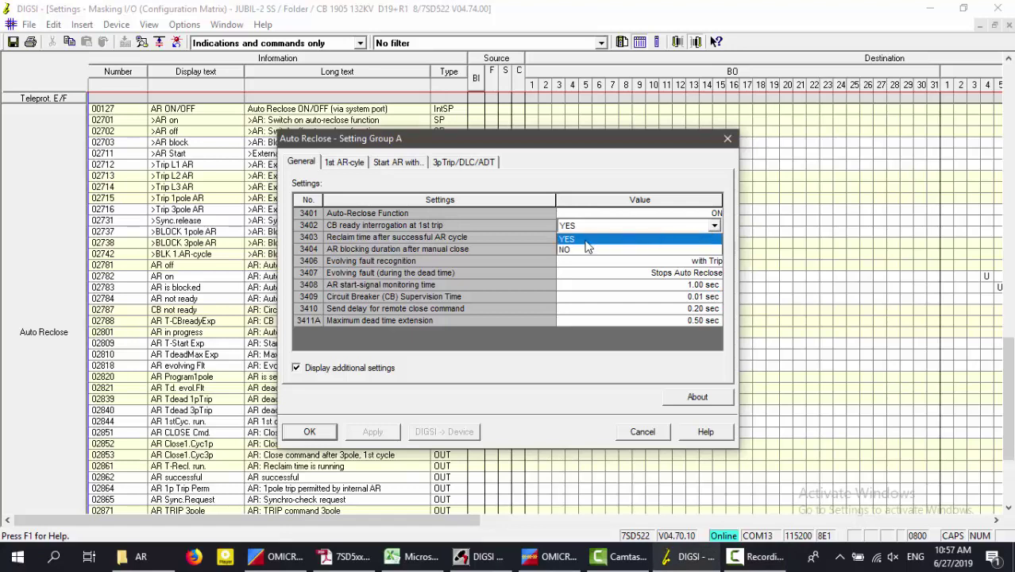
left_click(580, 249)
- Set CB ready interrogation before reclosing (3459) to NO and transfer the settings to the device, entering the single-parameter password
left_click(353, 167)
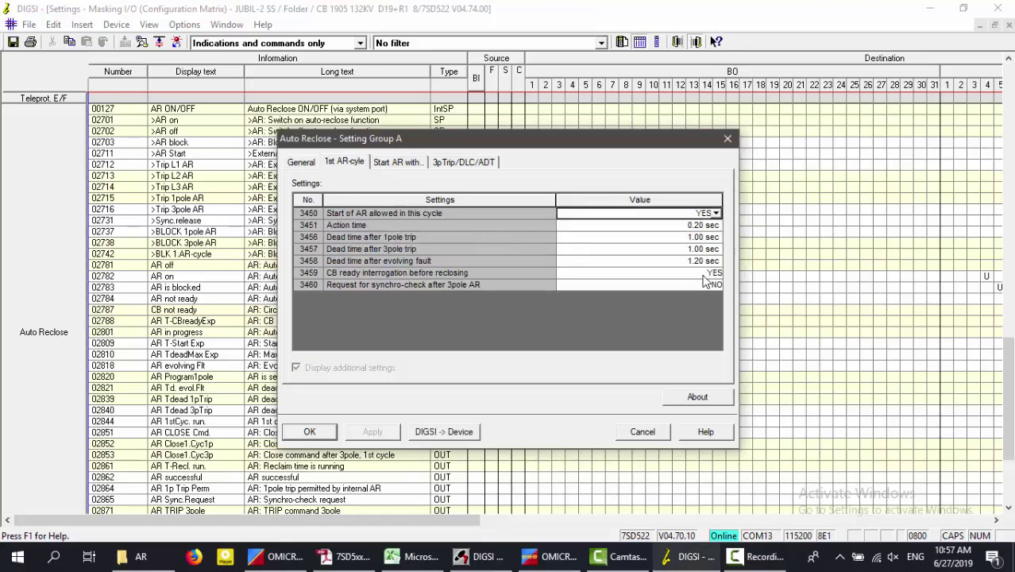
left_click(715, 276)
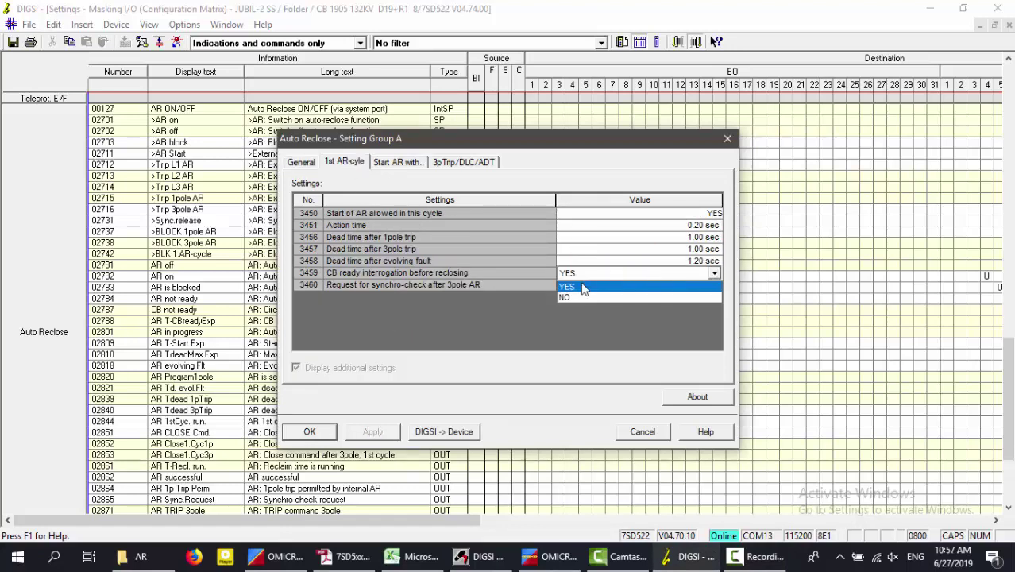
left_click(569, 295)
left_click(311, 167)
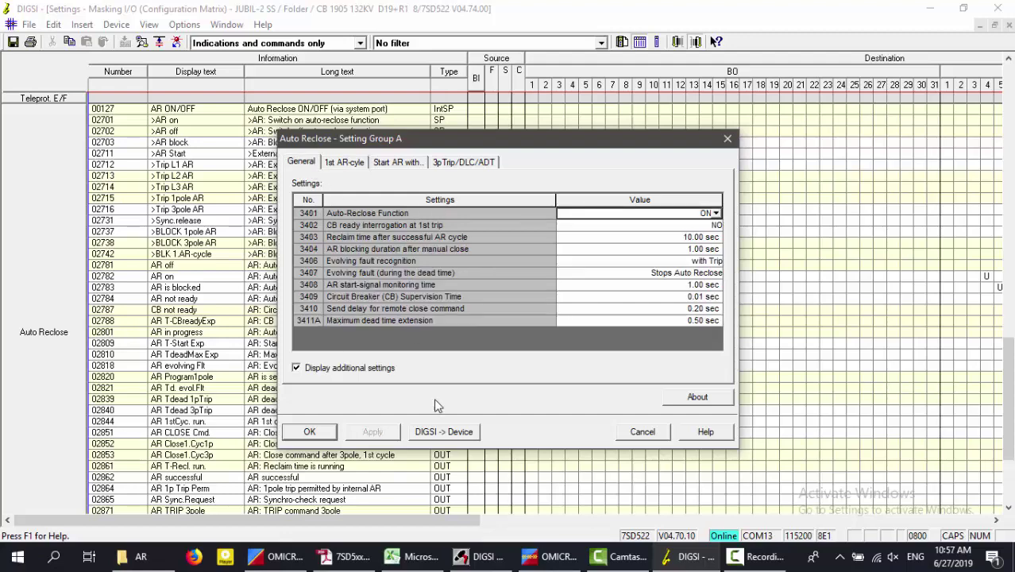
left_click(441, 436)
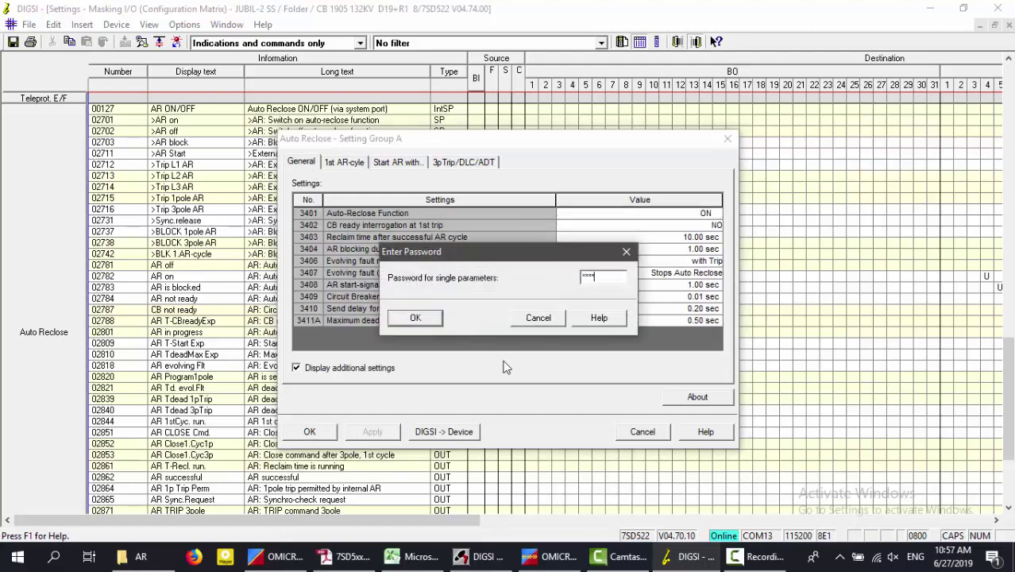
key("Return")
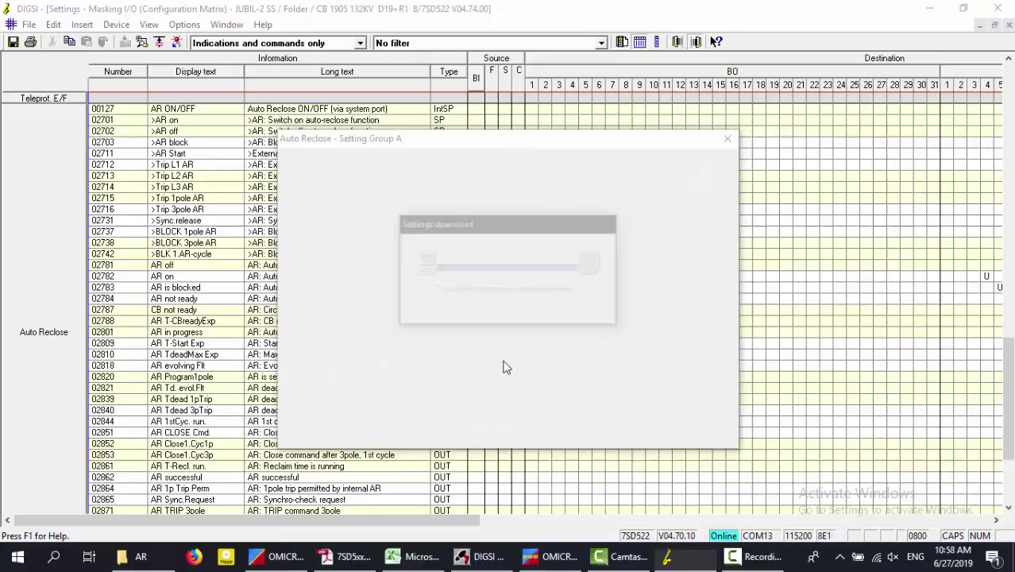
- Return to State Sequencer, run the sequence with the Time Assessments view maximized, and clear the results
left_click(572, 555)
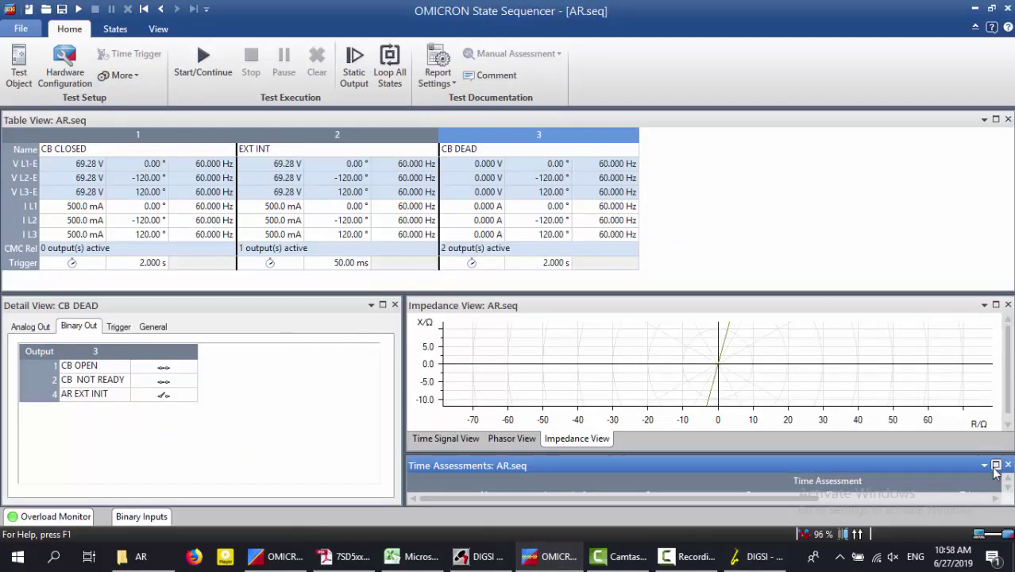
left_click(996, 466)
left_click(203, 60)
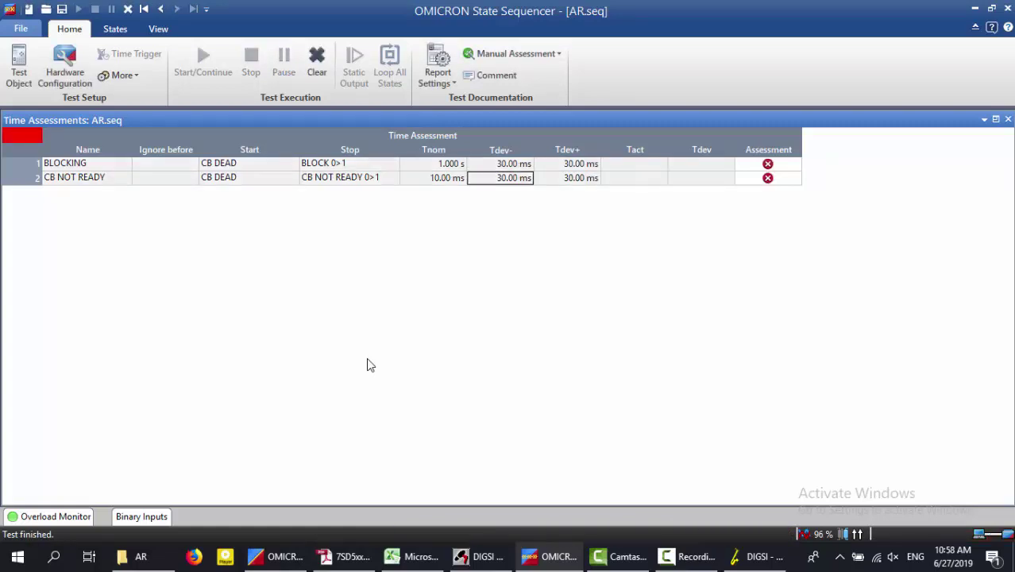
left_click(316, 58)
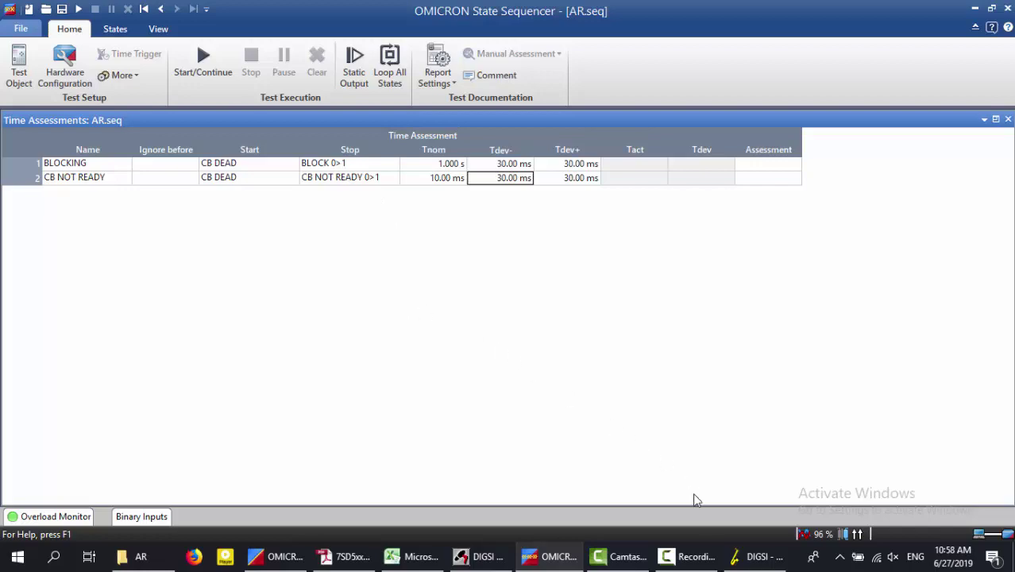
- Switch to DIGSI and set CB ready interrogation at 1st trip (3402) to YES
left_click(751, 556)
left_click(715, 225)
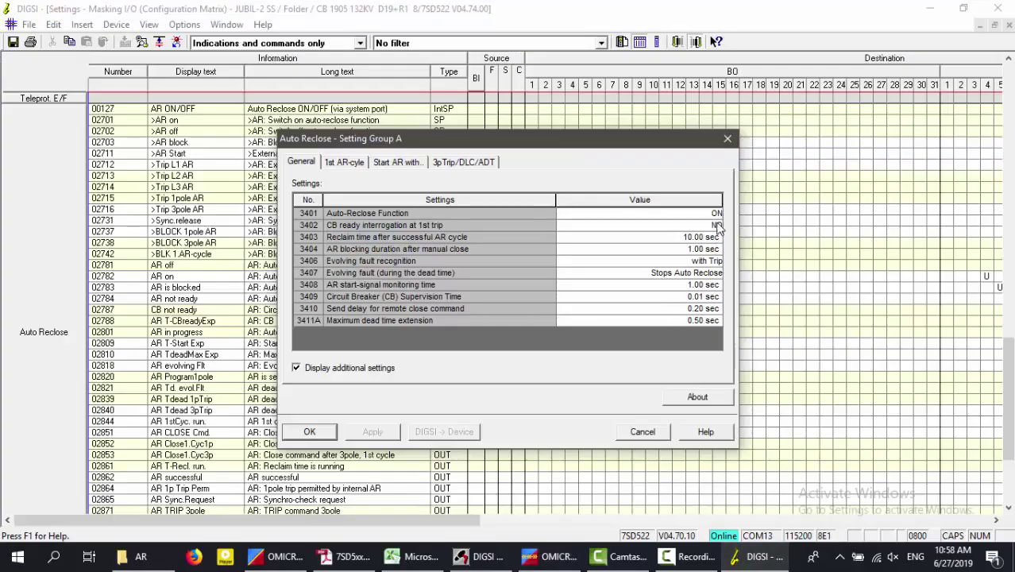
left_click(716, 225)
left_click(604, 249)
- Set CB ready interrogation before reclosing (3459) to YES and transfer the settings to the device, entering the single-parameter password
left_click(354, 163)
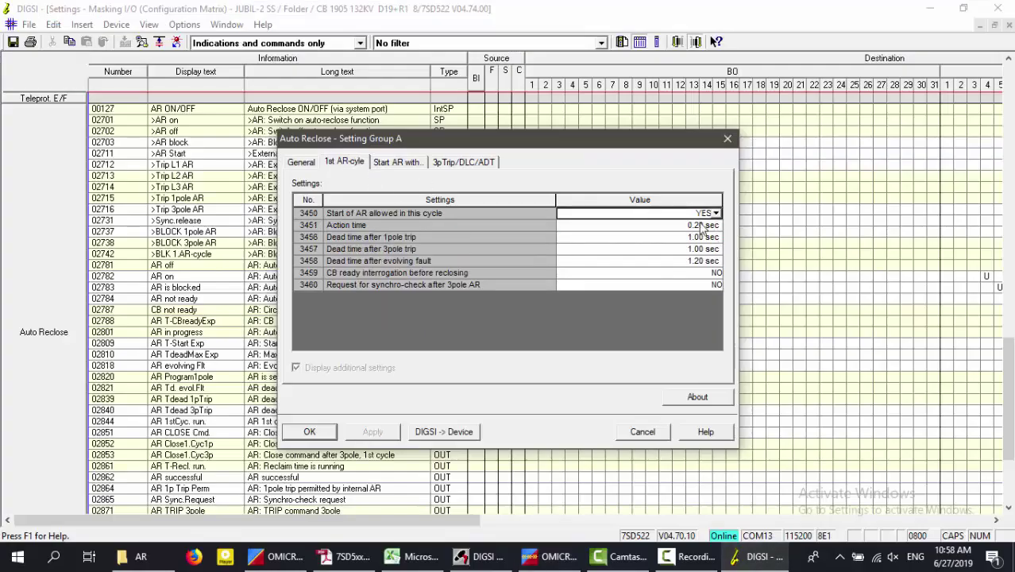
left_click(718, 273)
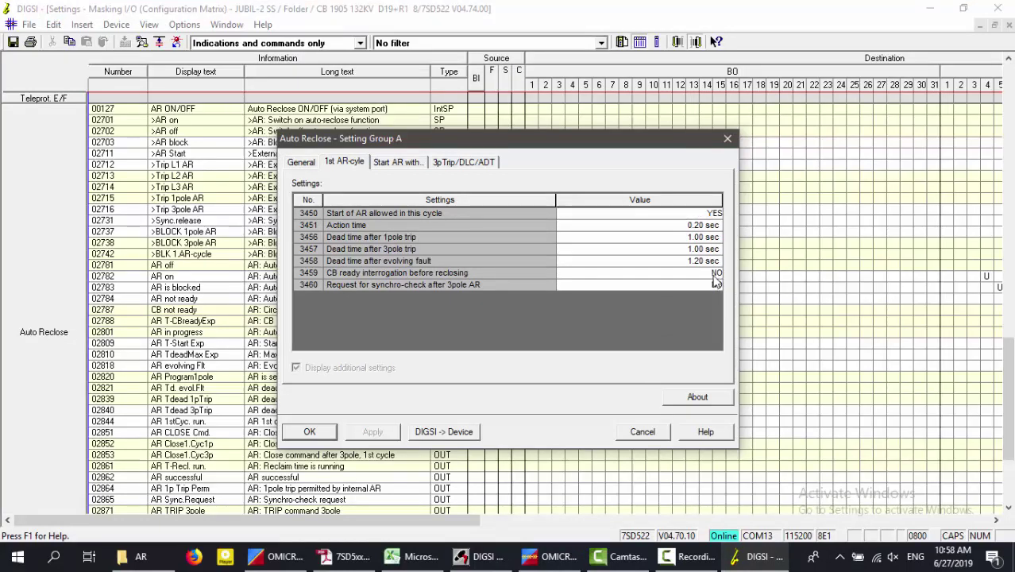
left_click(715, 273)
left_click(618, 288)
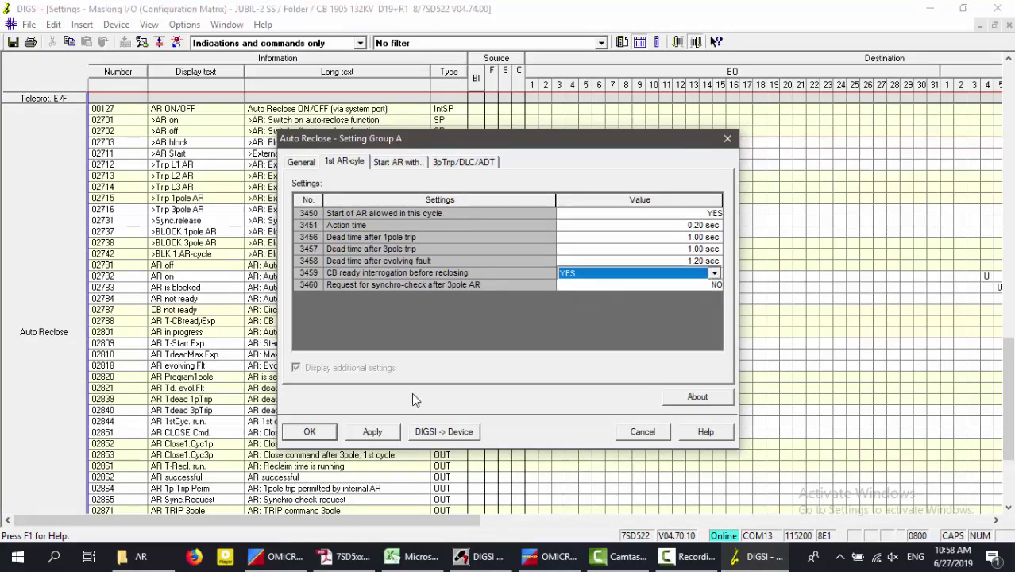
left_click(436, 437)
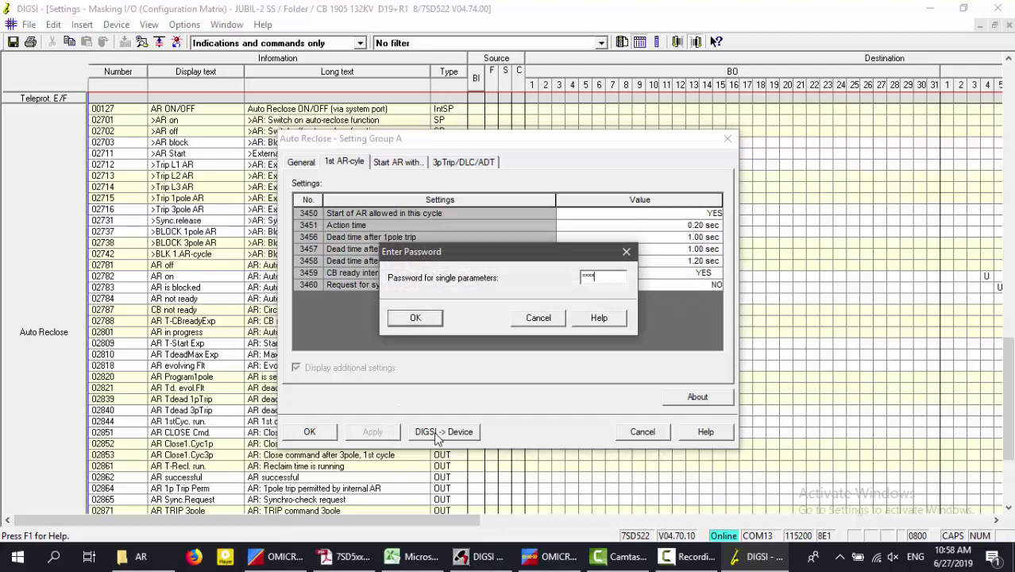
key("Return")
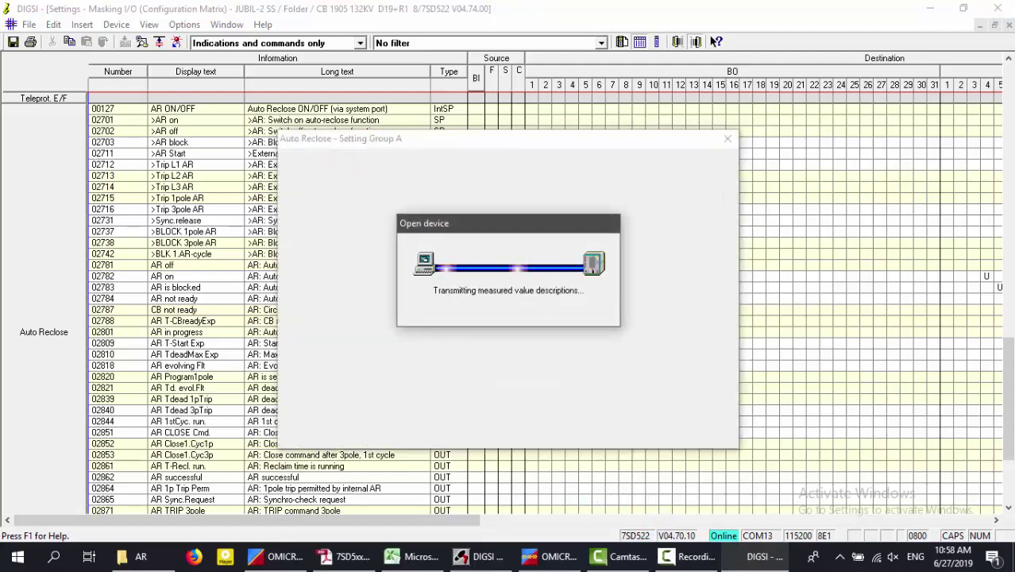
- Return to State Sequencer, rerun the sequence with the CB ready interrogations enabled, and clear the results
left_click(550, 557)
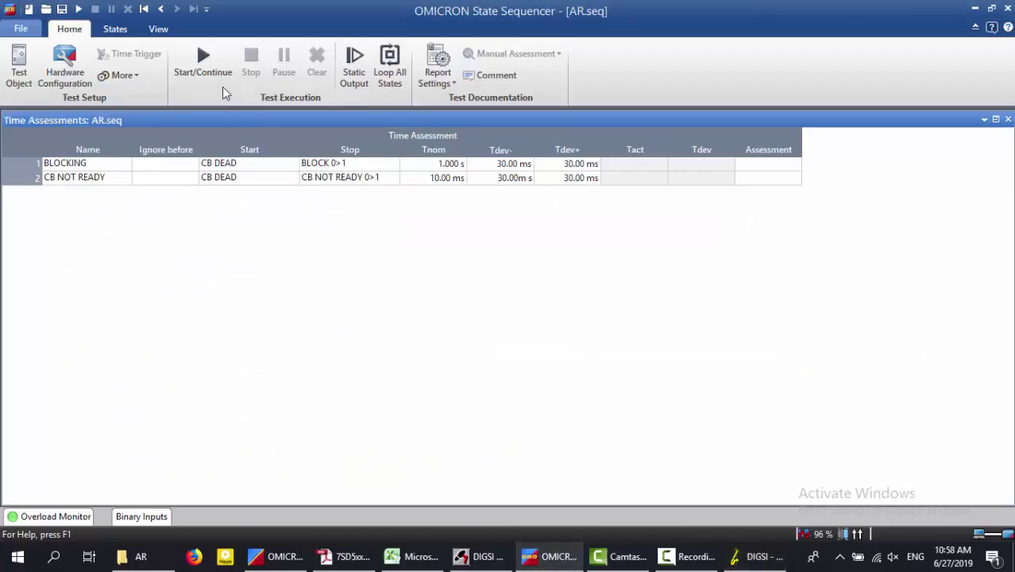
left_click(203, 63)
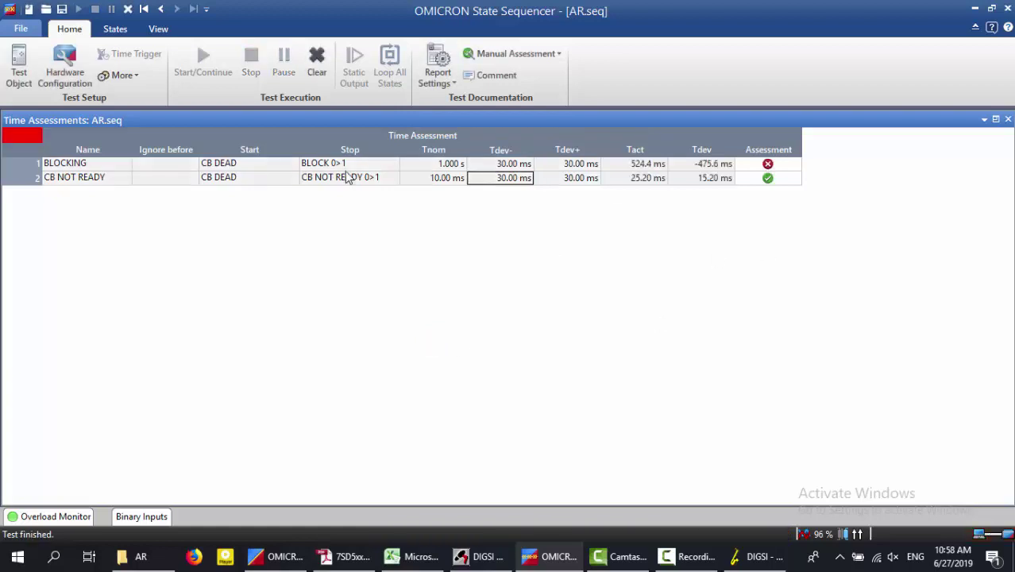
left_click(317, 64)
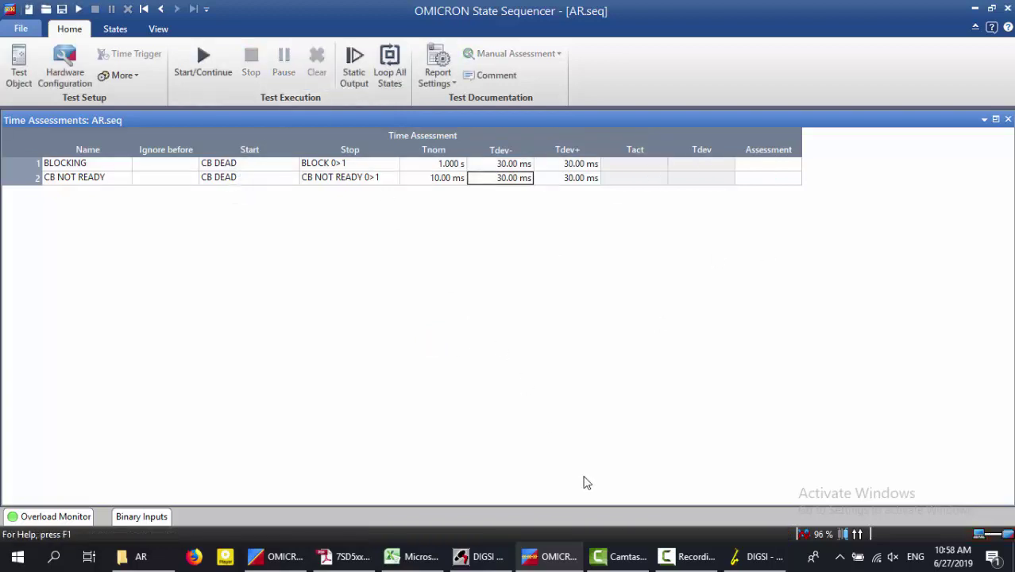
- Switch to DIGSI and display the general Auto Reclose settings of Setting Group A
left_click(759, 557)
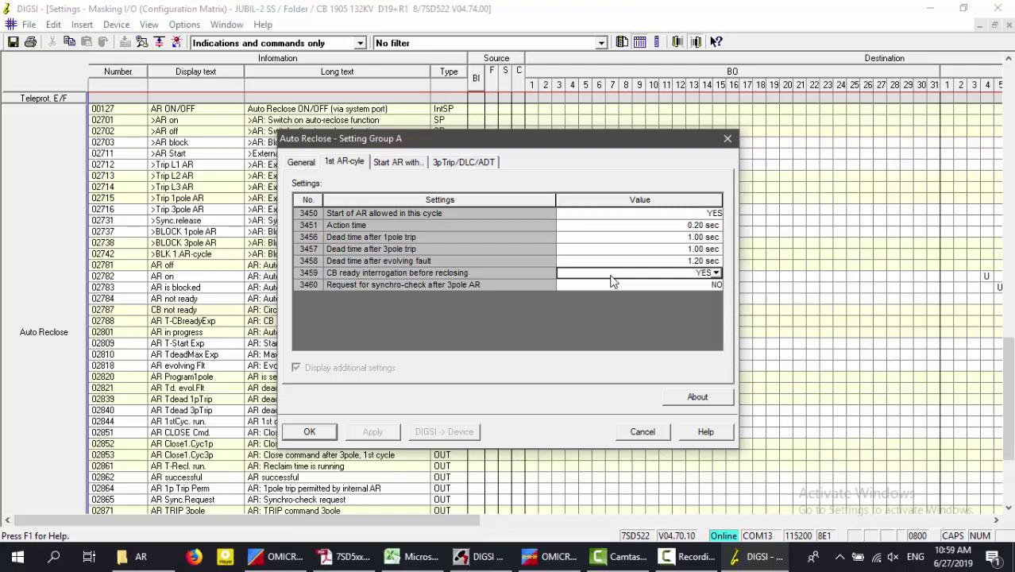
left_click(303, 163)
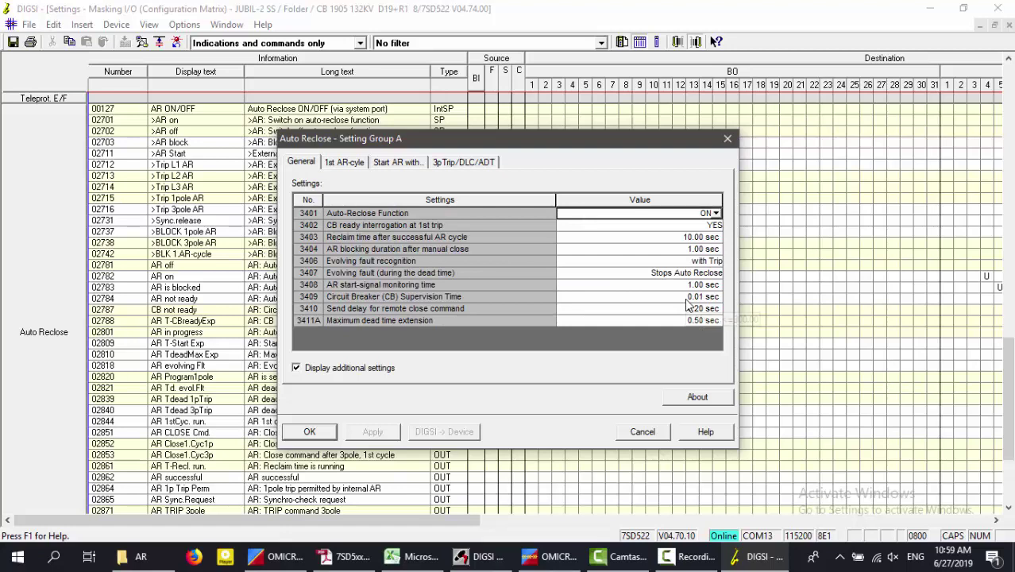